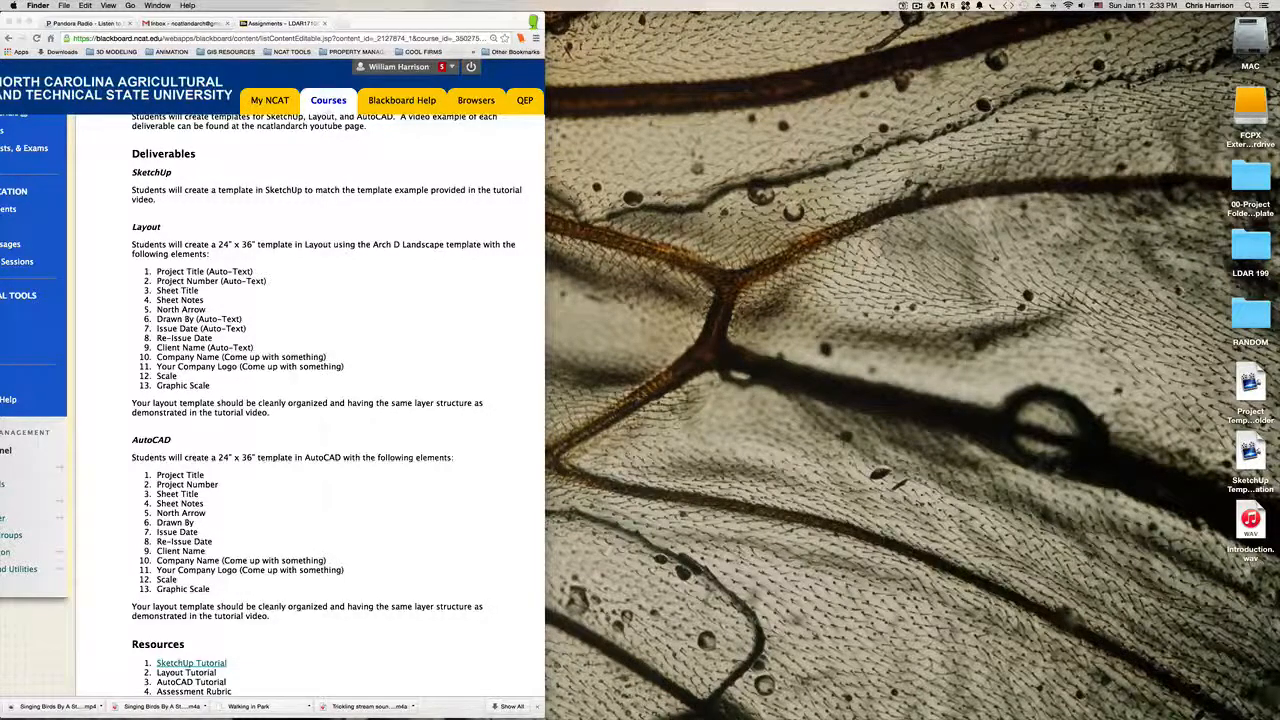
# Step: Open LayOut and start a new document from the default ARCH D Landscape template that includes a title block
pyautogui.moveTo(556, 712)
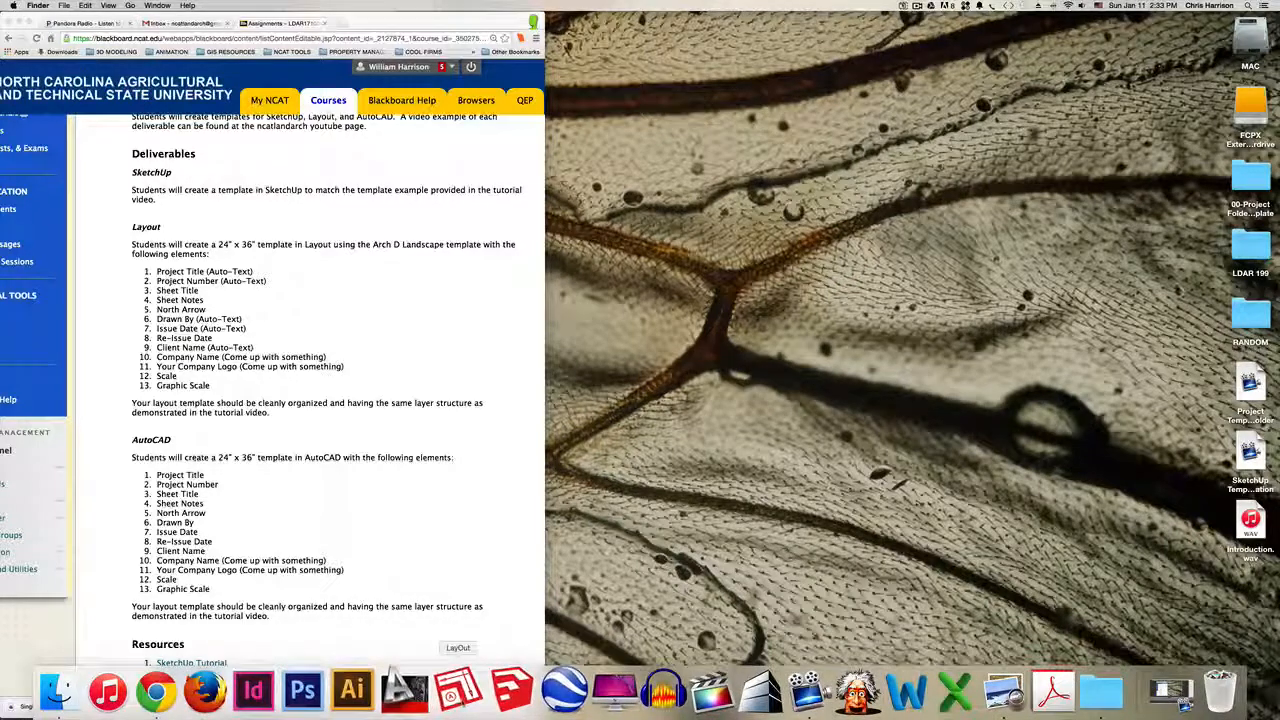
pyautogui.click(457, 690)
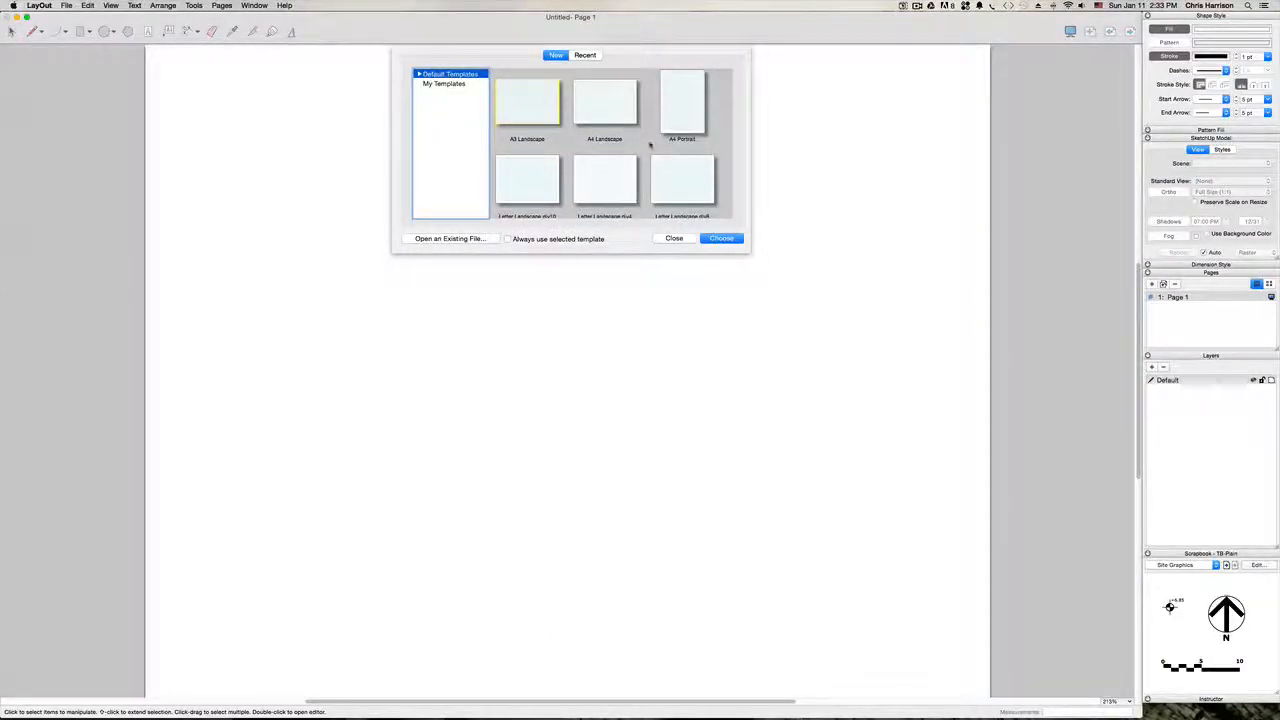
pyautogui.scroll(-4, 648, 147)
pyautogui.scroll(-5, 648, 147)
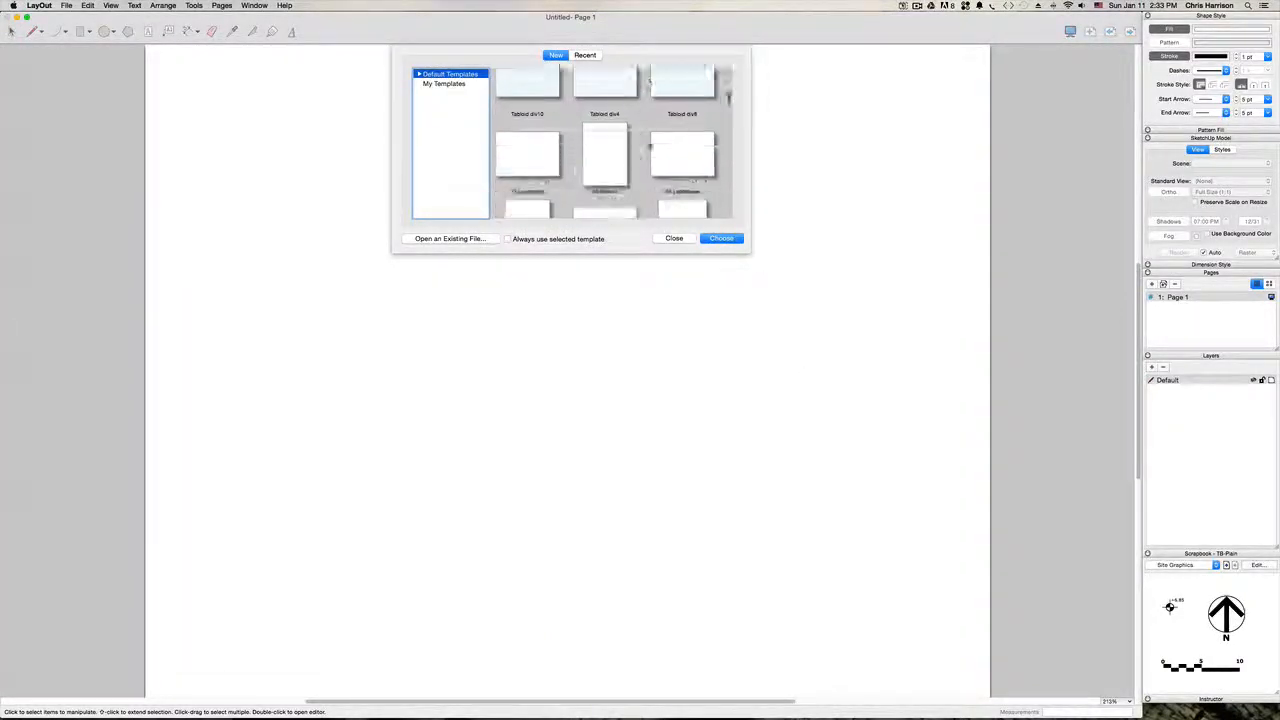
pyautogui.scroll(-5, 660, 160)
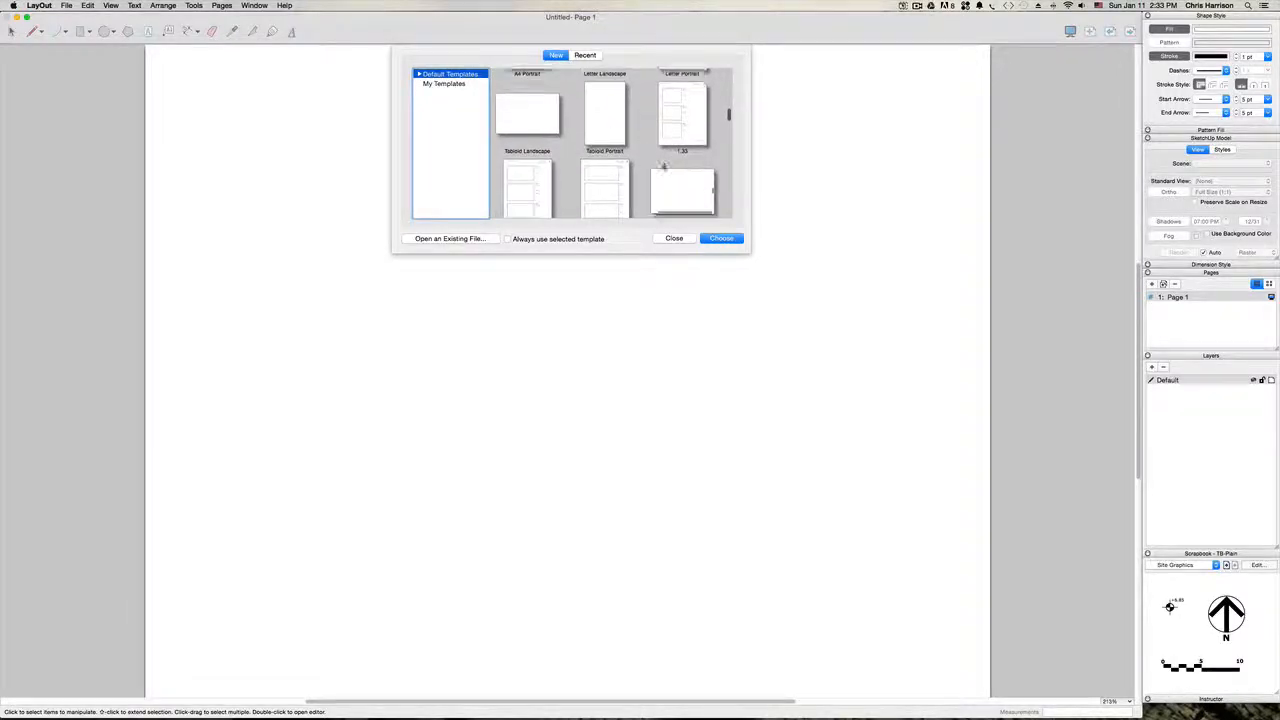
pyautogui.scroll(-5, 663, 168)
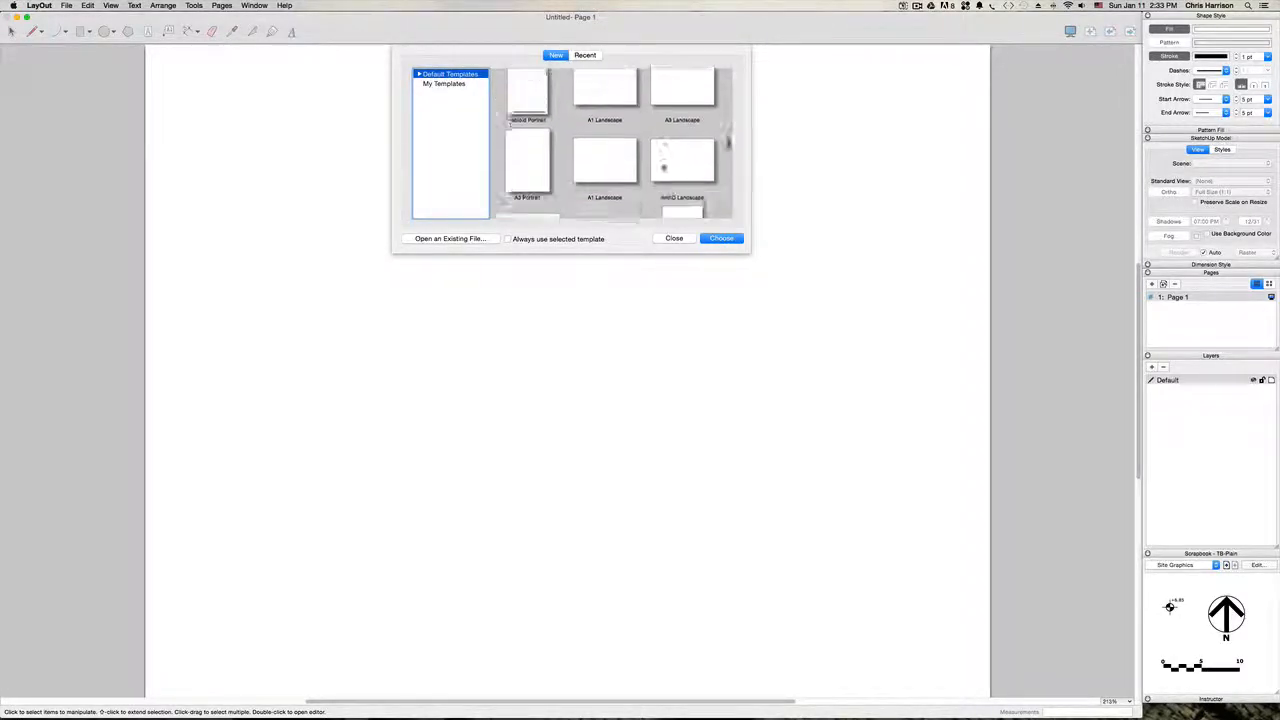
pyautogui.scroll(-3, 664, 168)
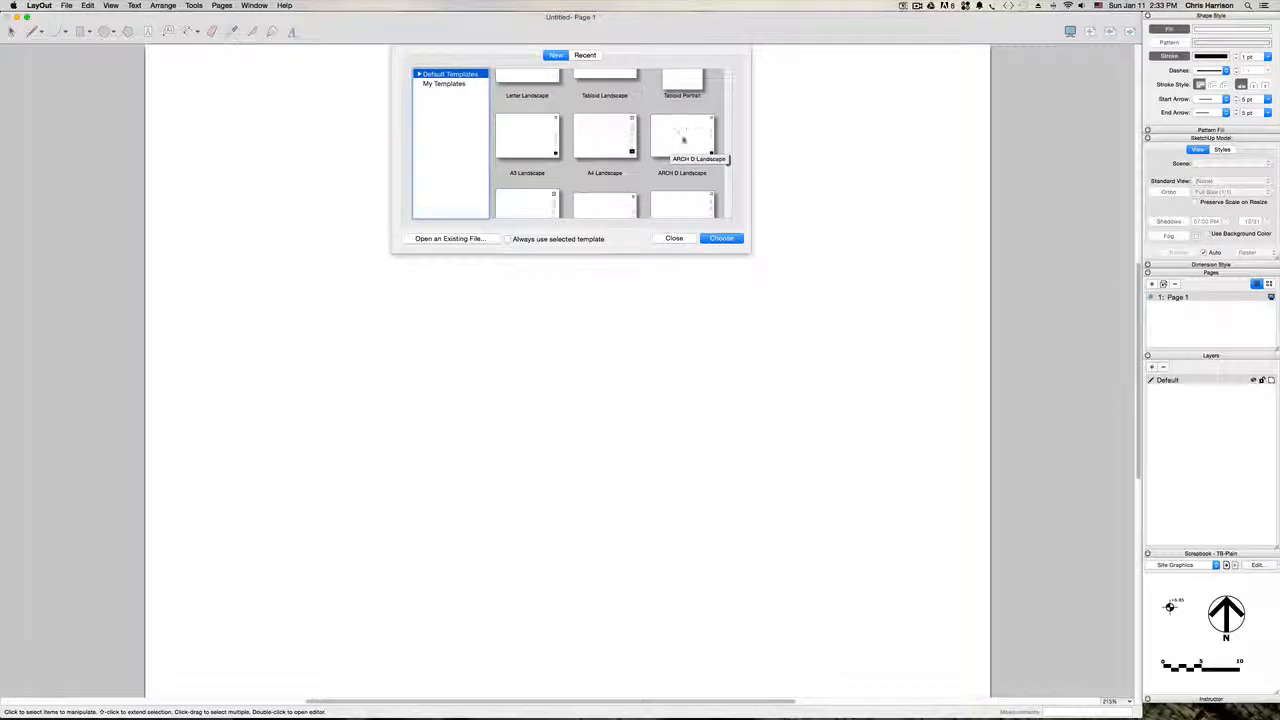
pyautogui.click(684, 132)
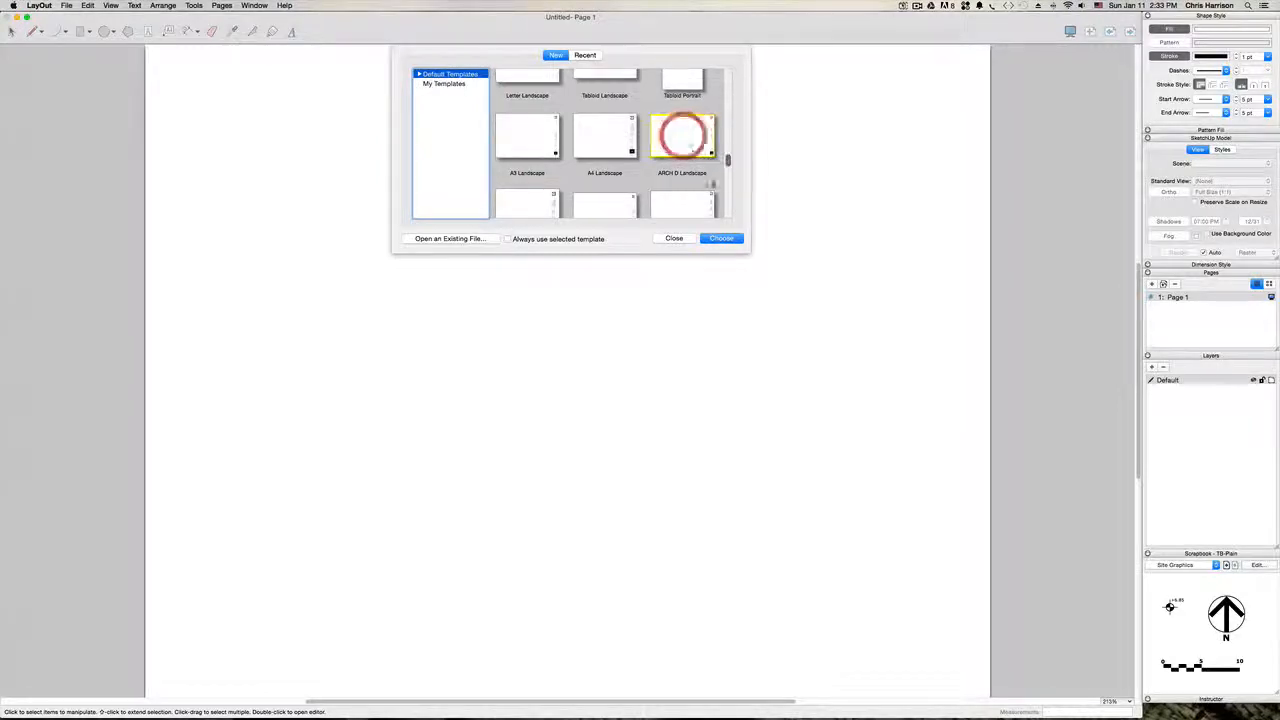
pyautogui.click(729, 238)
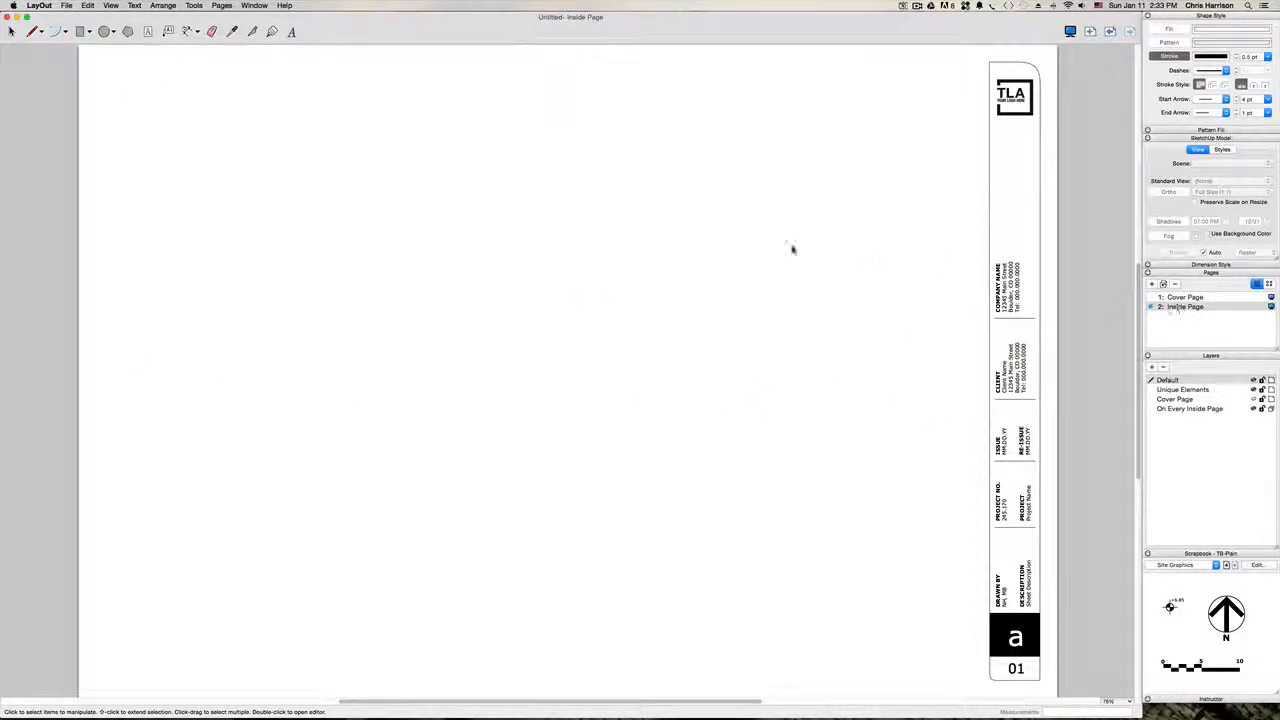
# Step: Turn on the page margins in the document's paper settings and colour the margin lines medium blue
pyautogui.click(66, 6)
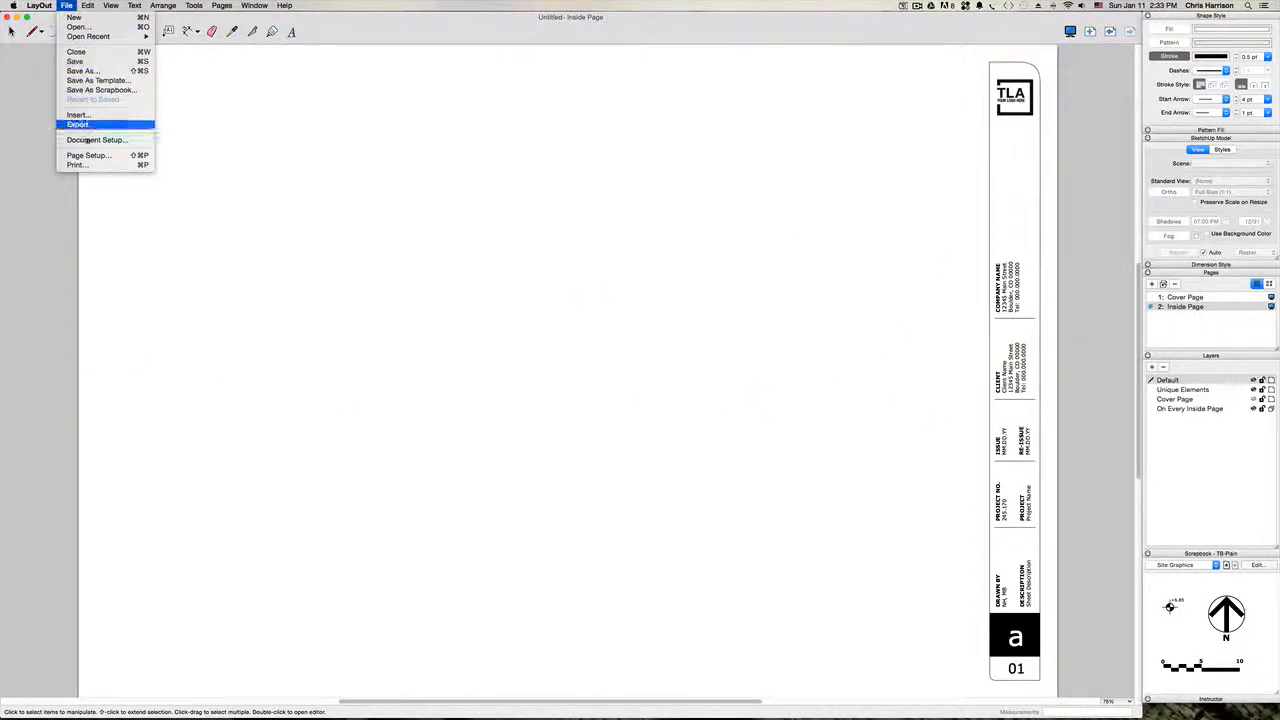
pyautogui.click(90, 141)
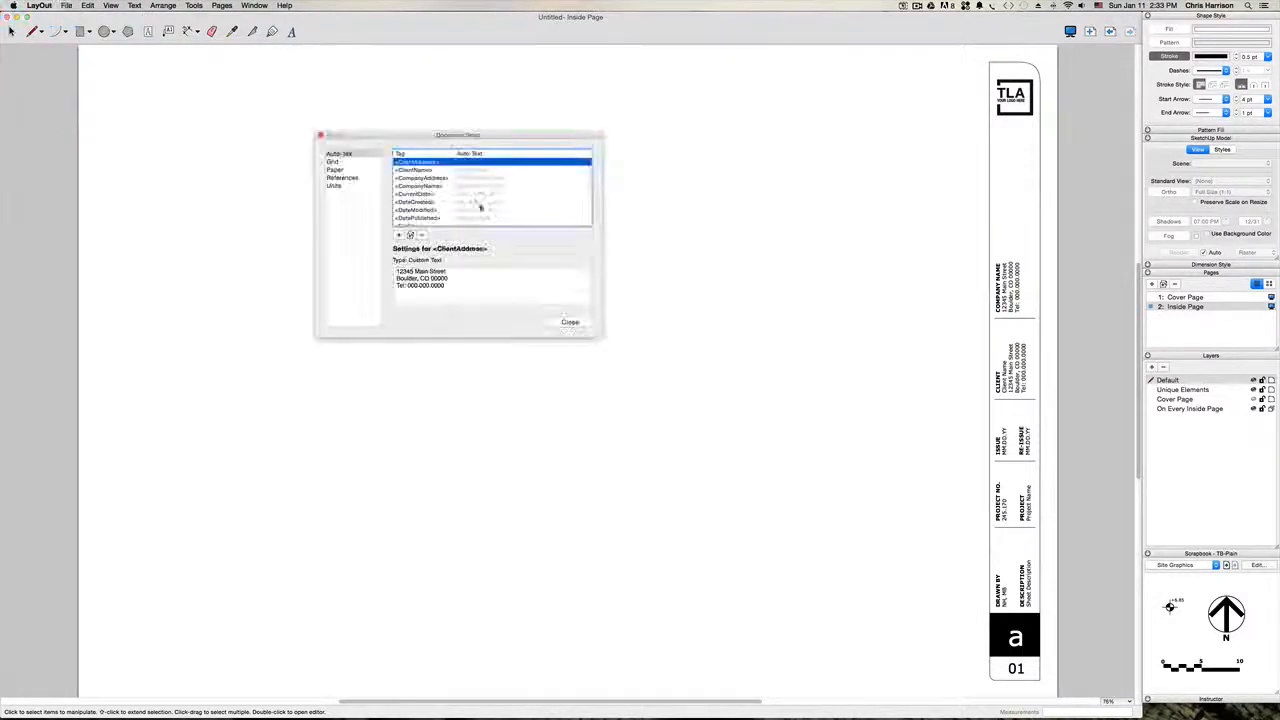
pyautogui.click(336, 169)
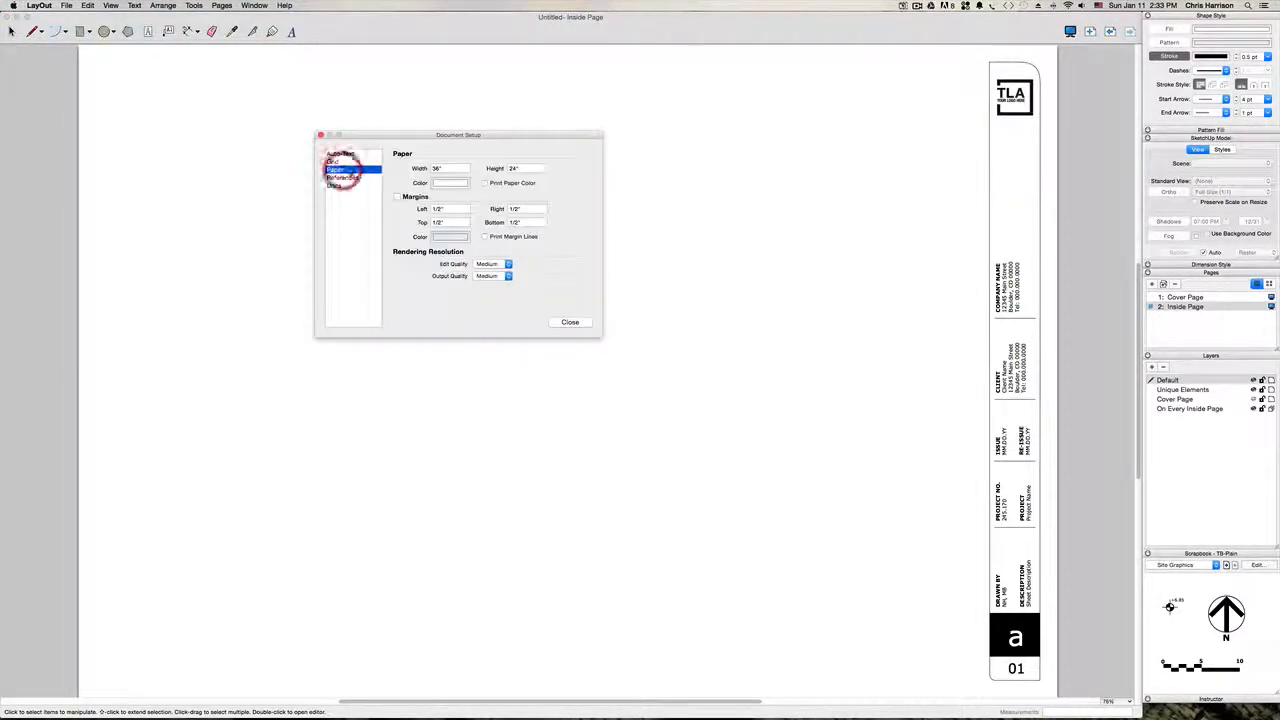
pyautogui.click(397, 196)
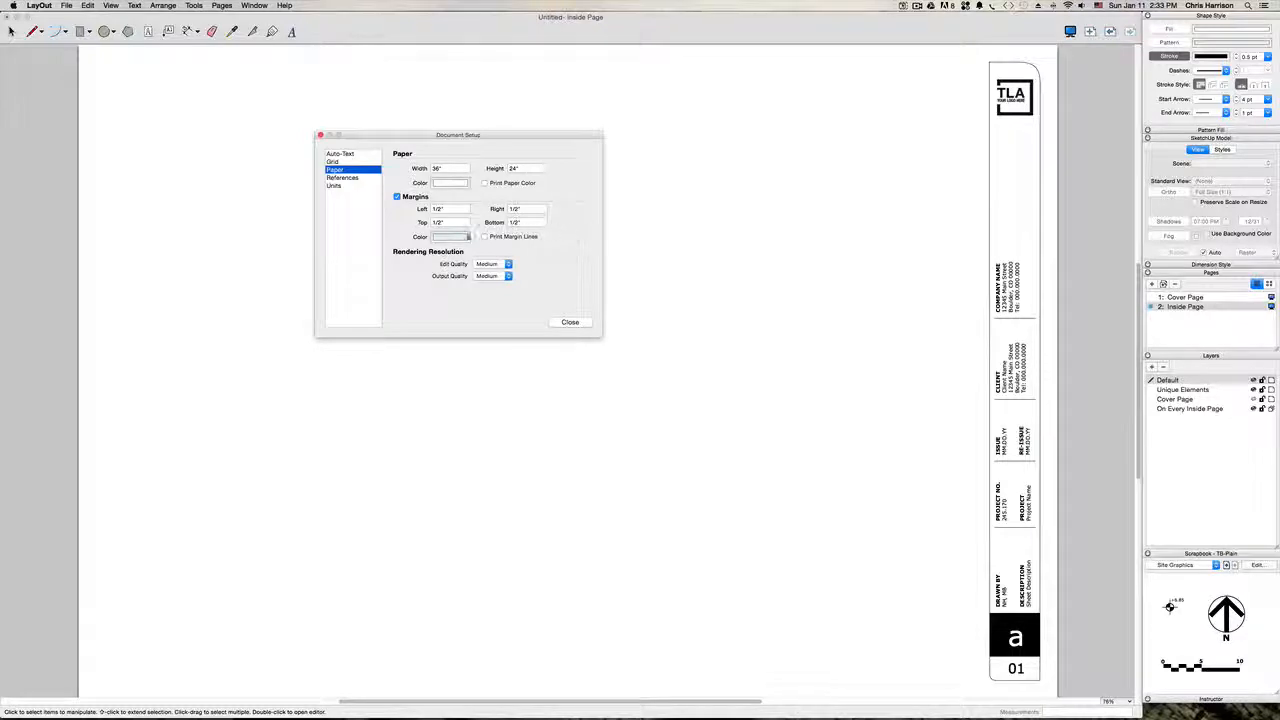
pyautogui.click(450, 236)
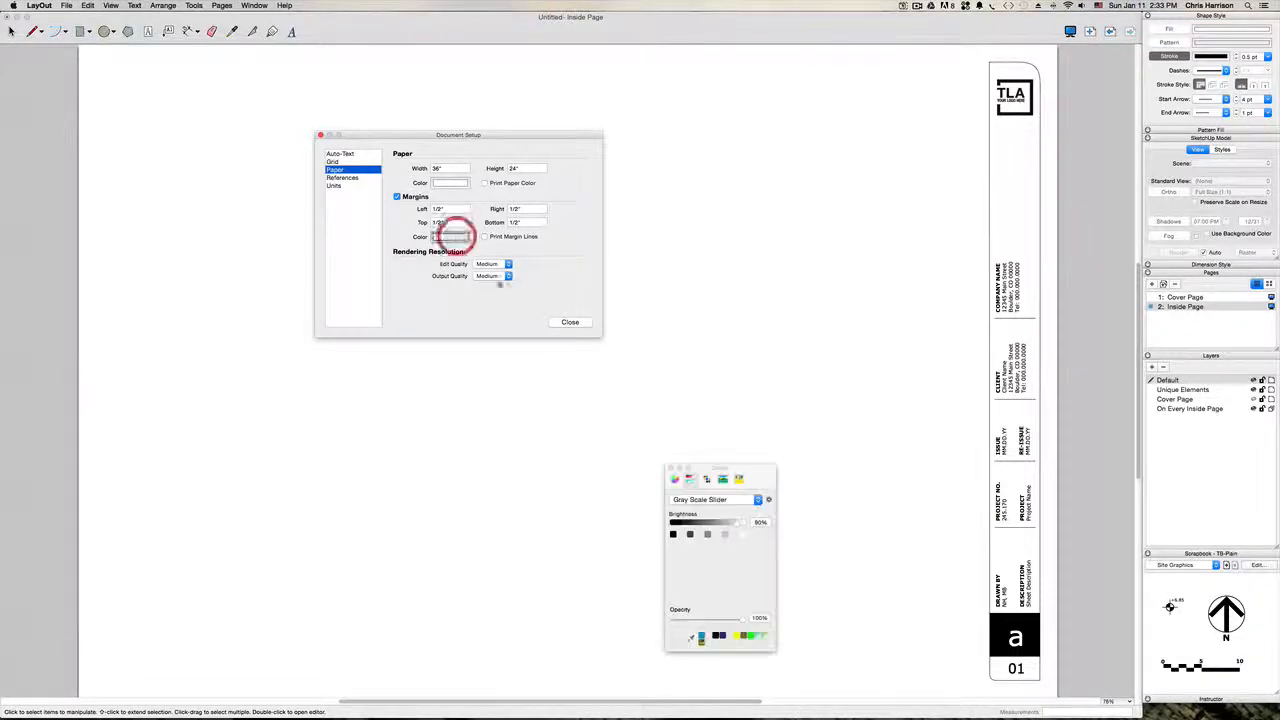
pyautogui.click(676, 479)
pyautogui.click(705, 556)
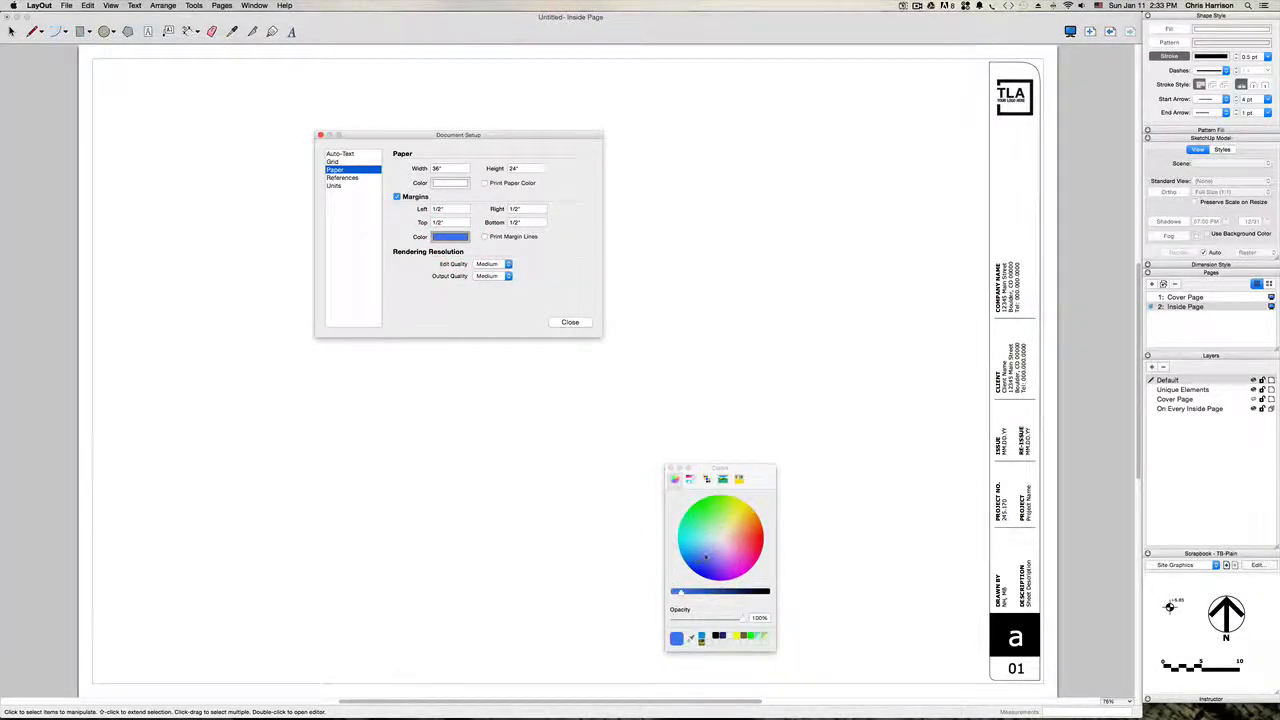
pyautogui.moveTo(706, 556); pyautogui.dragTo(702, 556)
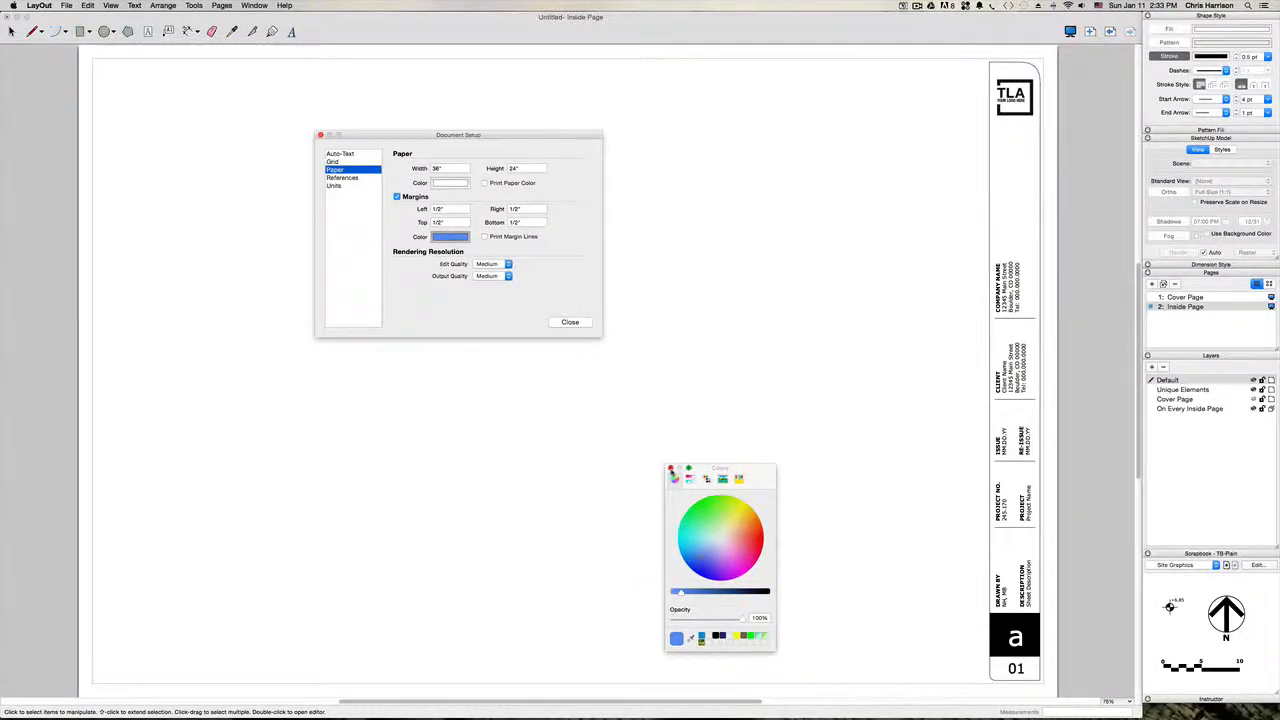
pyautogui.click(670, 468)
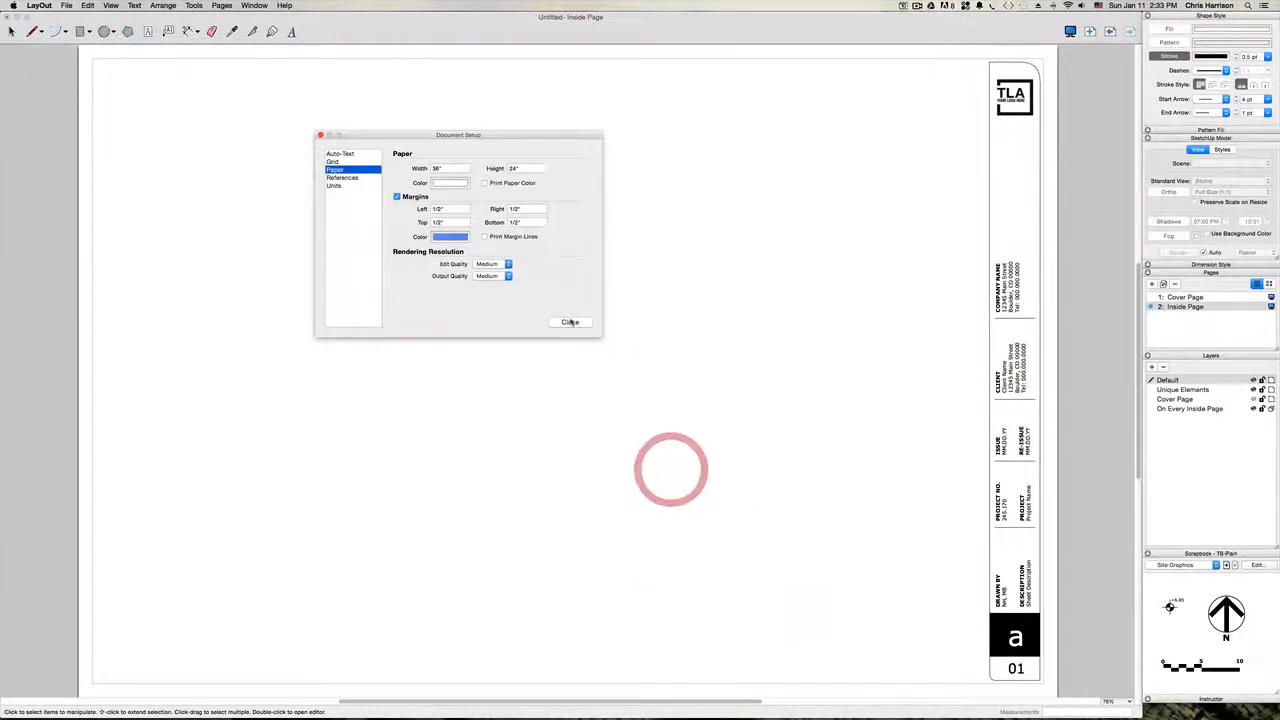
# Step: Set the ClientAddress auto-text in the document setup to "Auto Text Feature" and apply it to the title block
pyautogui.click(362, 154)
pyautogui.moveTo(438, 136); pyautogui.dragTo(372, 124)
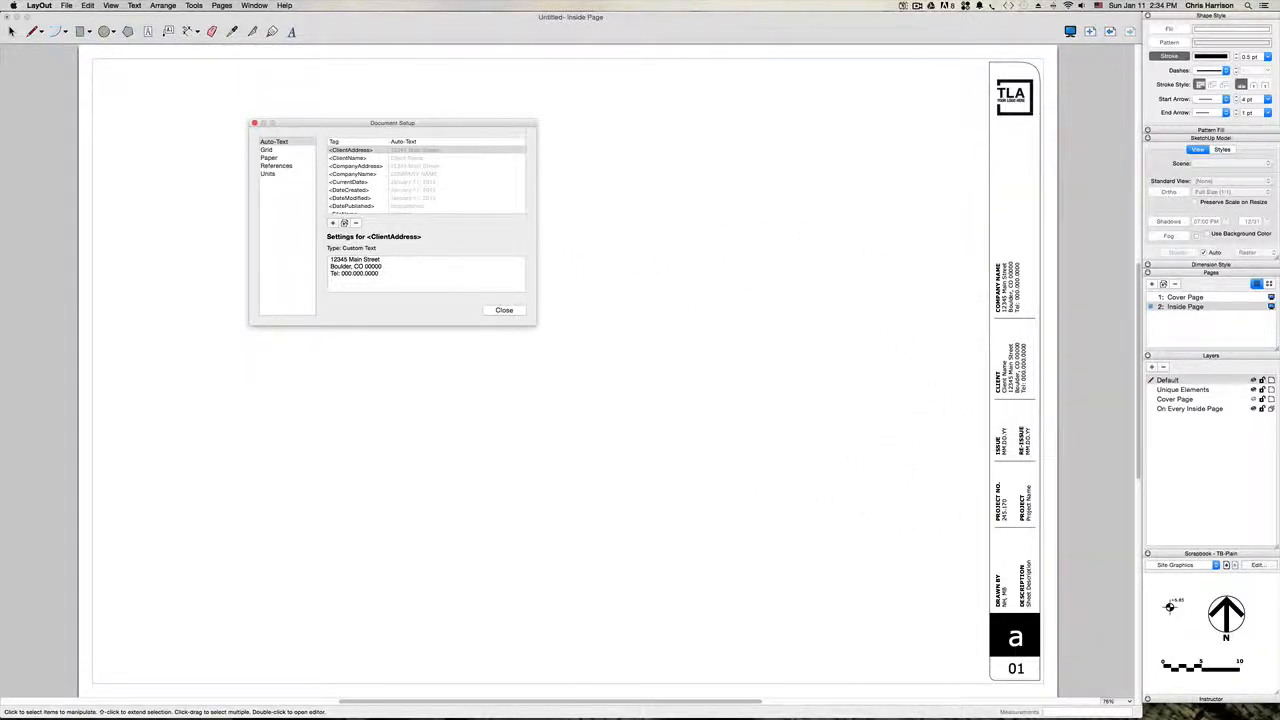
pyautogui.scroll(1, 374, 167)
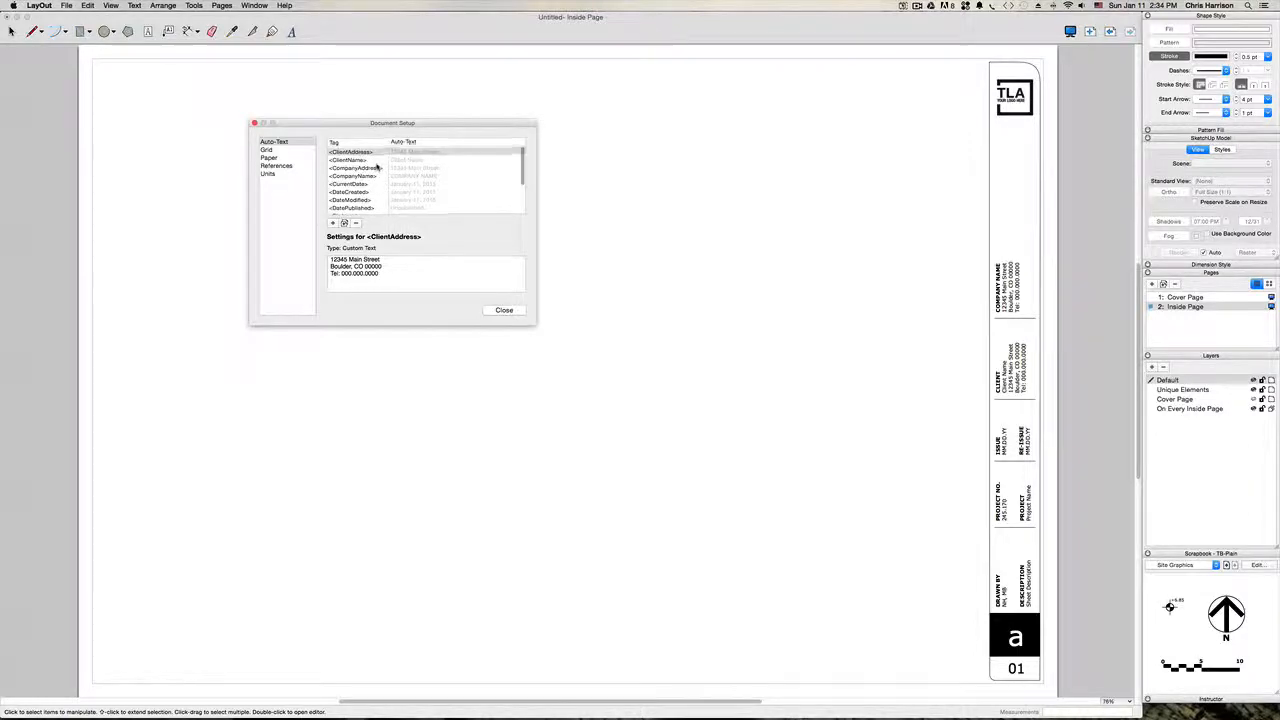
pyautogui.moveTo(357, 271); pyautogui.dragTo(320, 263)
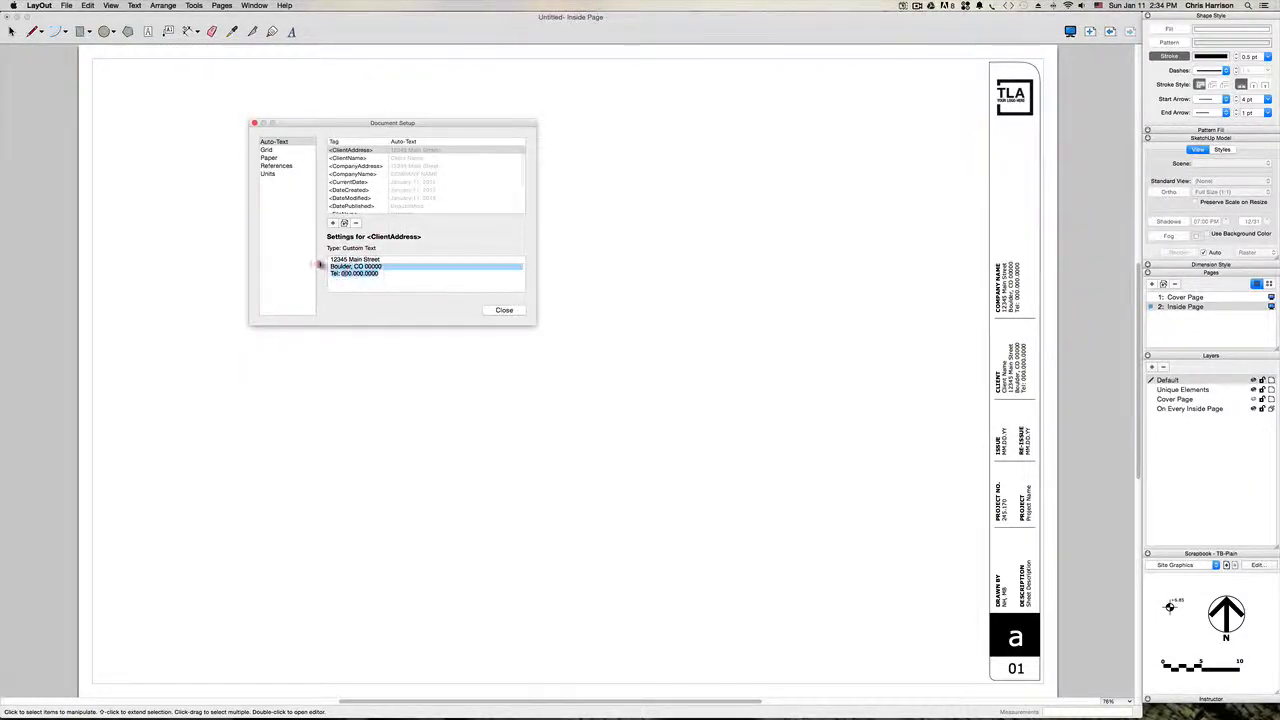
pyautogui.write('Aut')
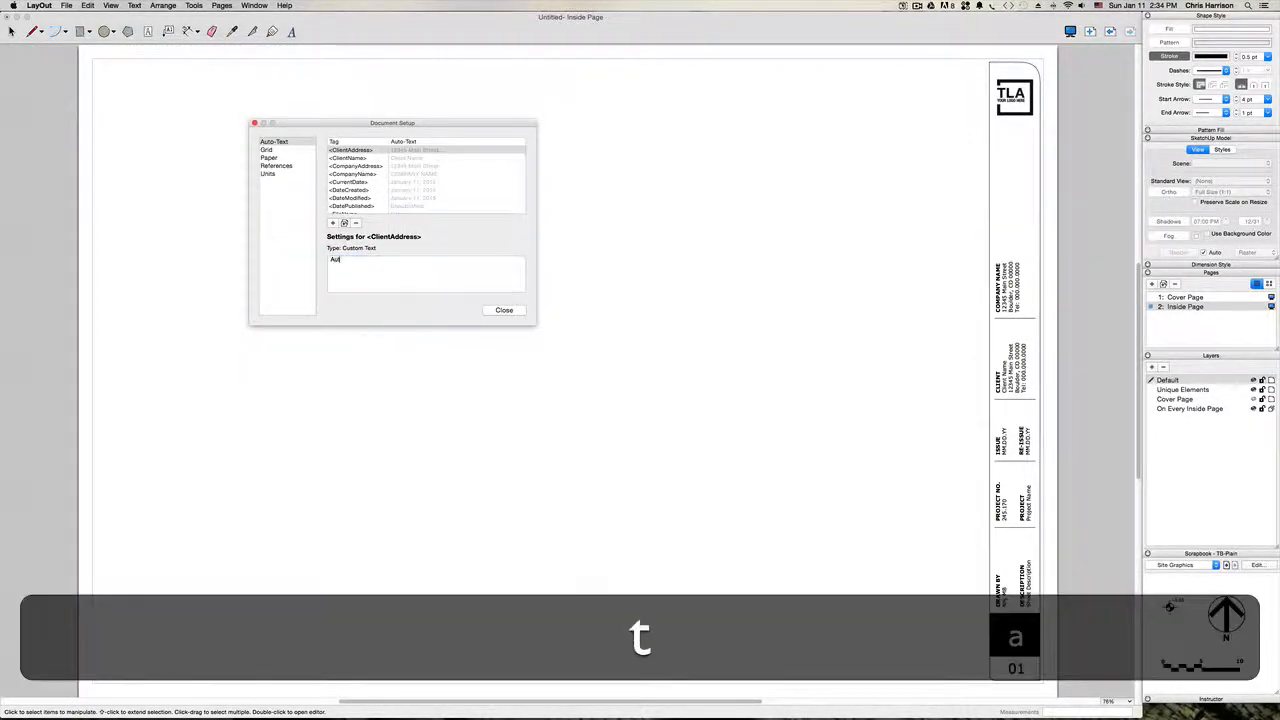
pyautogui.write('o Text Feature')
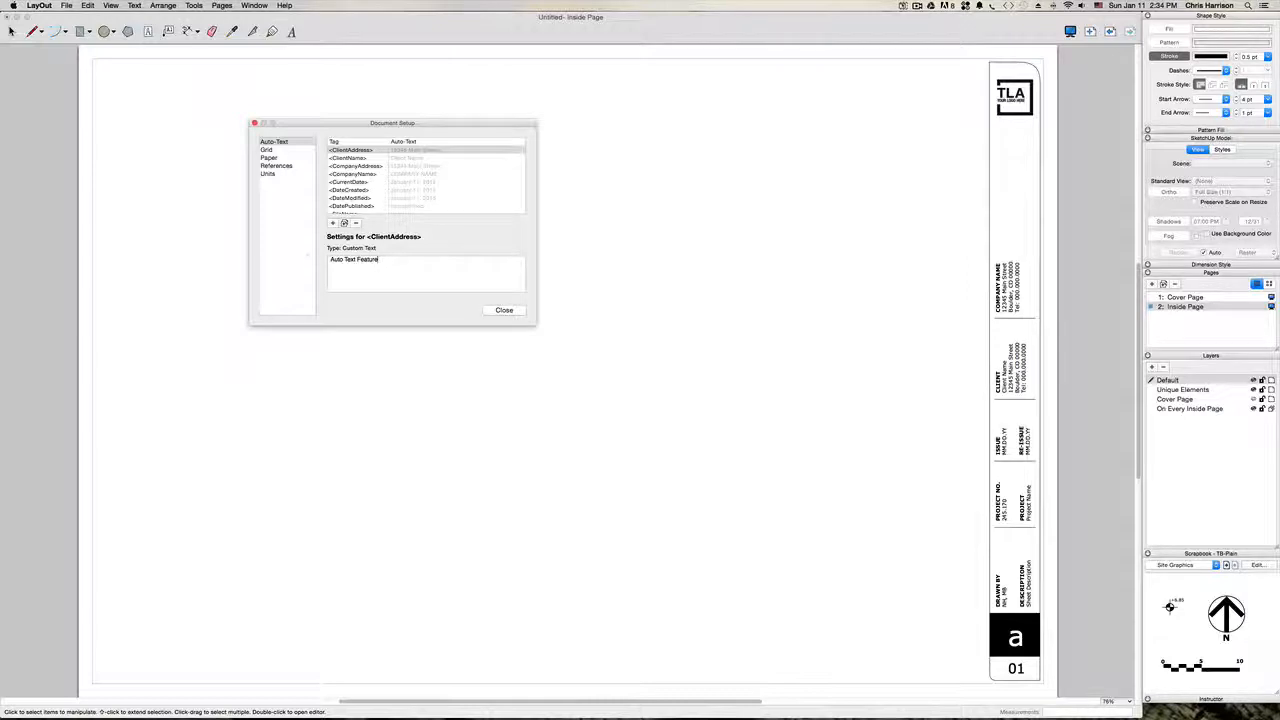
pyautogui.click(418, 360)
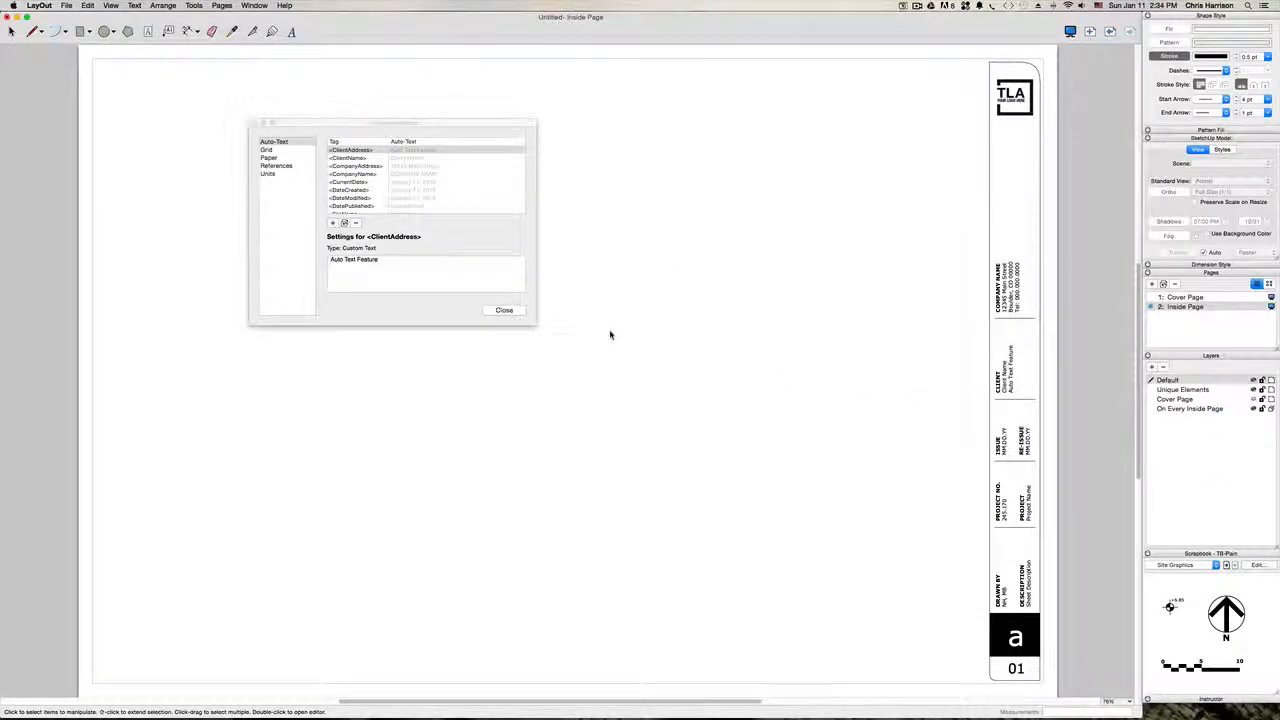
# Step: Set the ClientName auto-text to "Auto Text", copy that text, and apply the change to the title block
pyautogui.click(423, 158)
pyautogui.moveTo(384, 257); pyautogui.dragTo(307, 255)
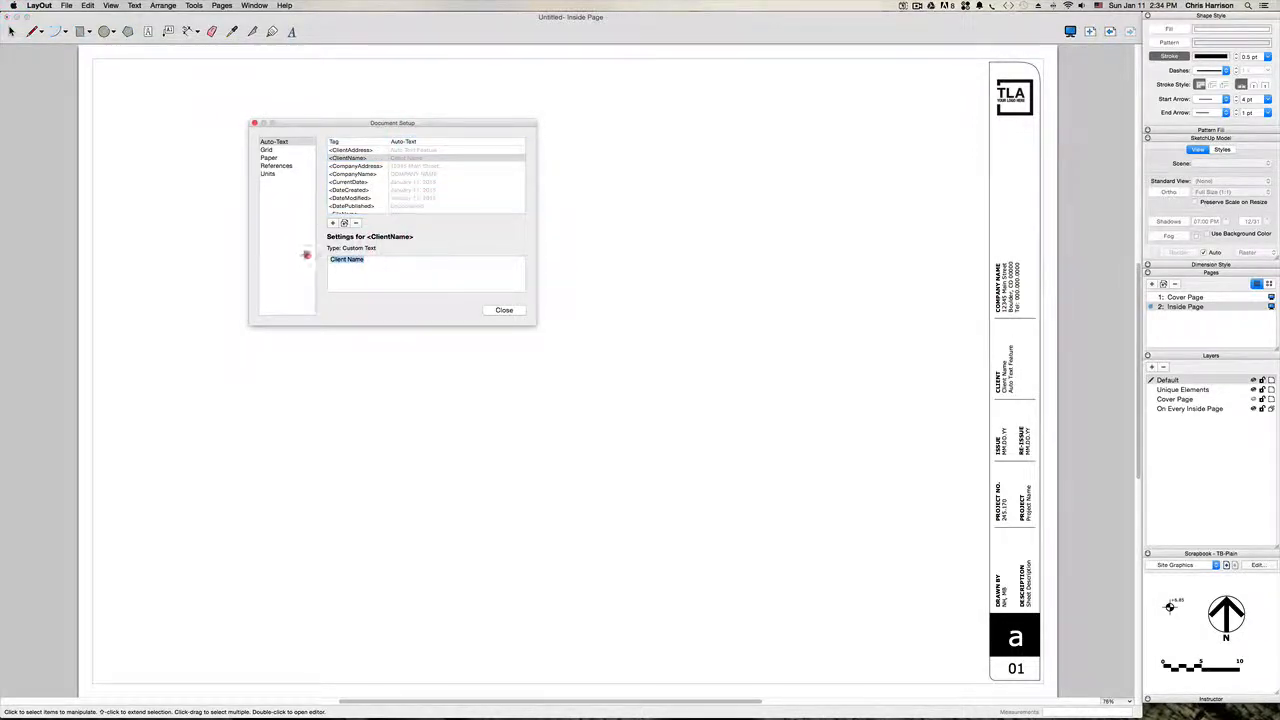
pyautogui.write('Auto t')
pyautogui.press('BackSpace')
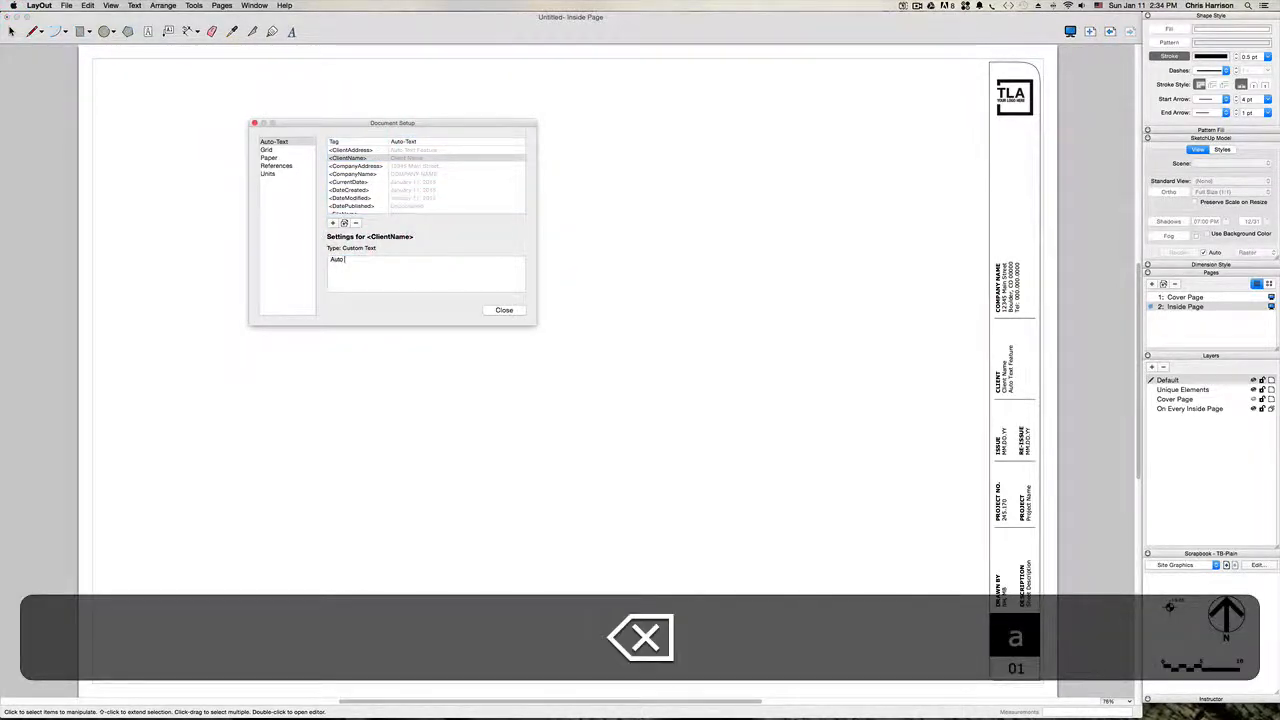
pyautogui.write('Text Feature')
pyautogui.press('Return')
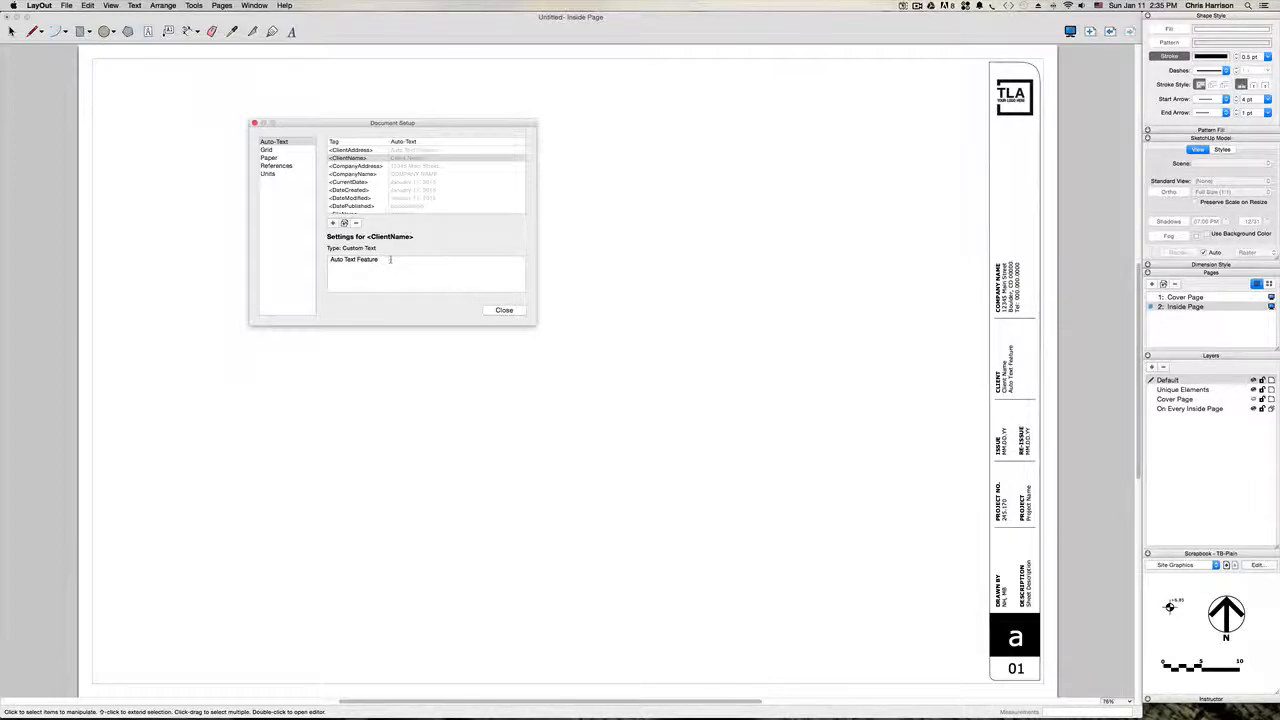
pyautogui.press('BackSpace')
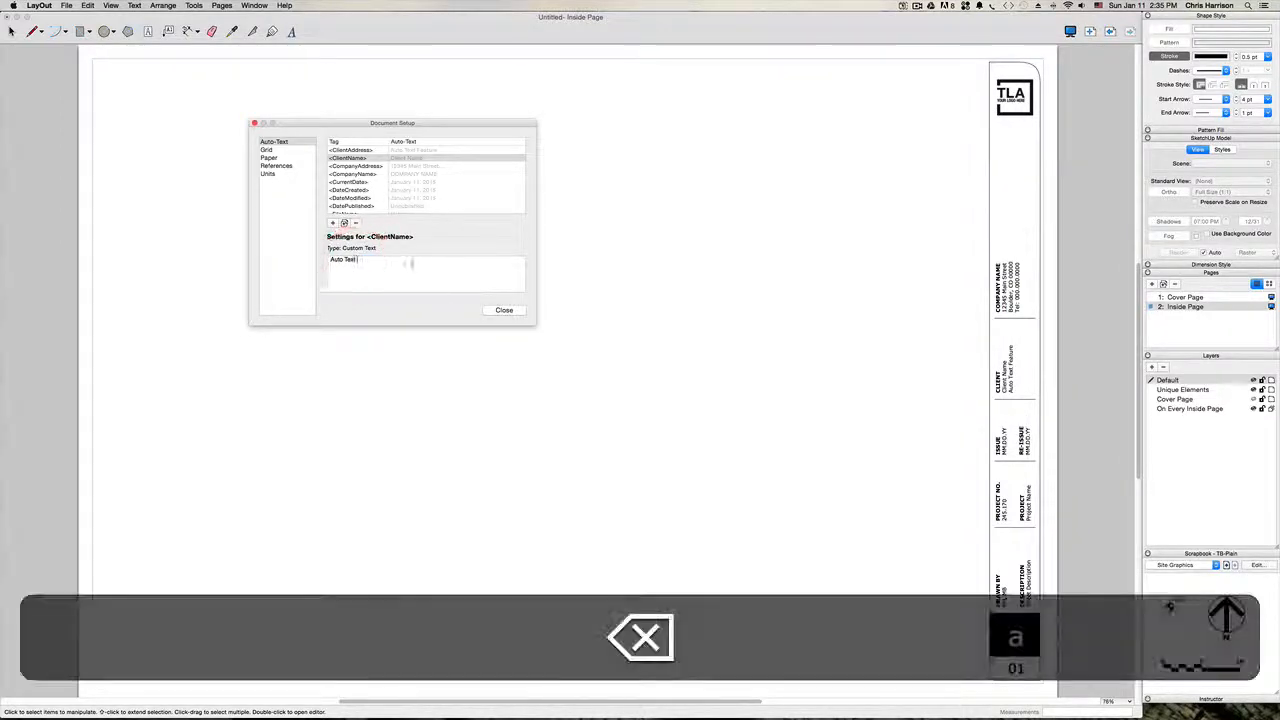
pyautogui.moveTo(355, 259); pyautogui.dragTo(325, 259)
pyautogui.press('super+c')
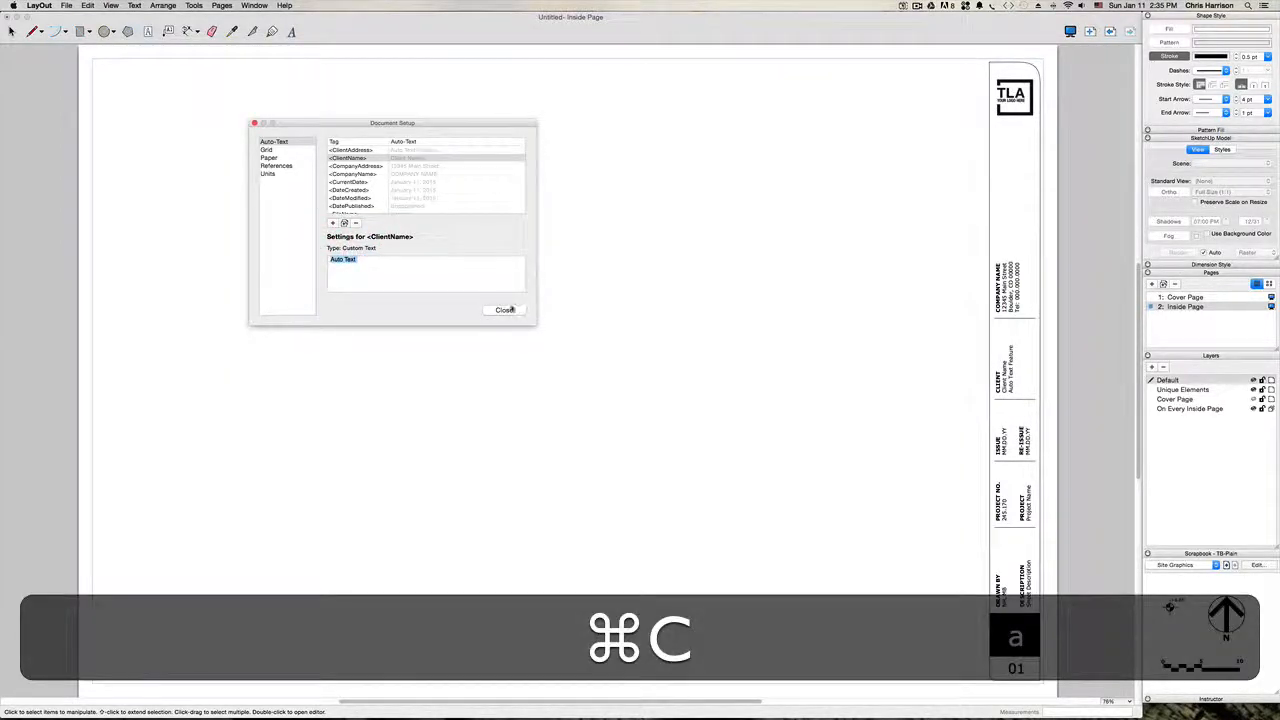
pyautogui.click(745, 335)
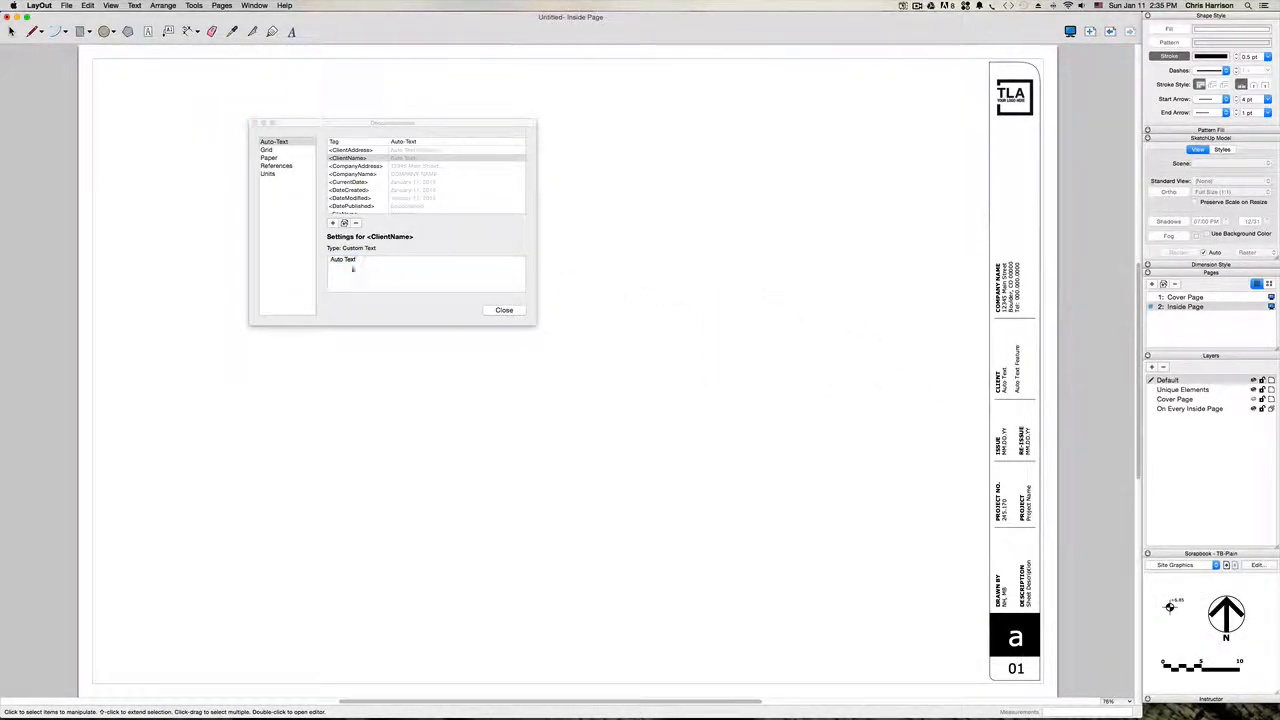
# Step: Remove the space from the ClientName auto-text so it reads "AutoText", copy it, and apply the change
pyautogui.click(376, 261)
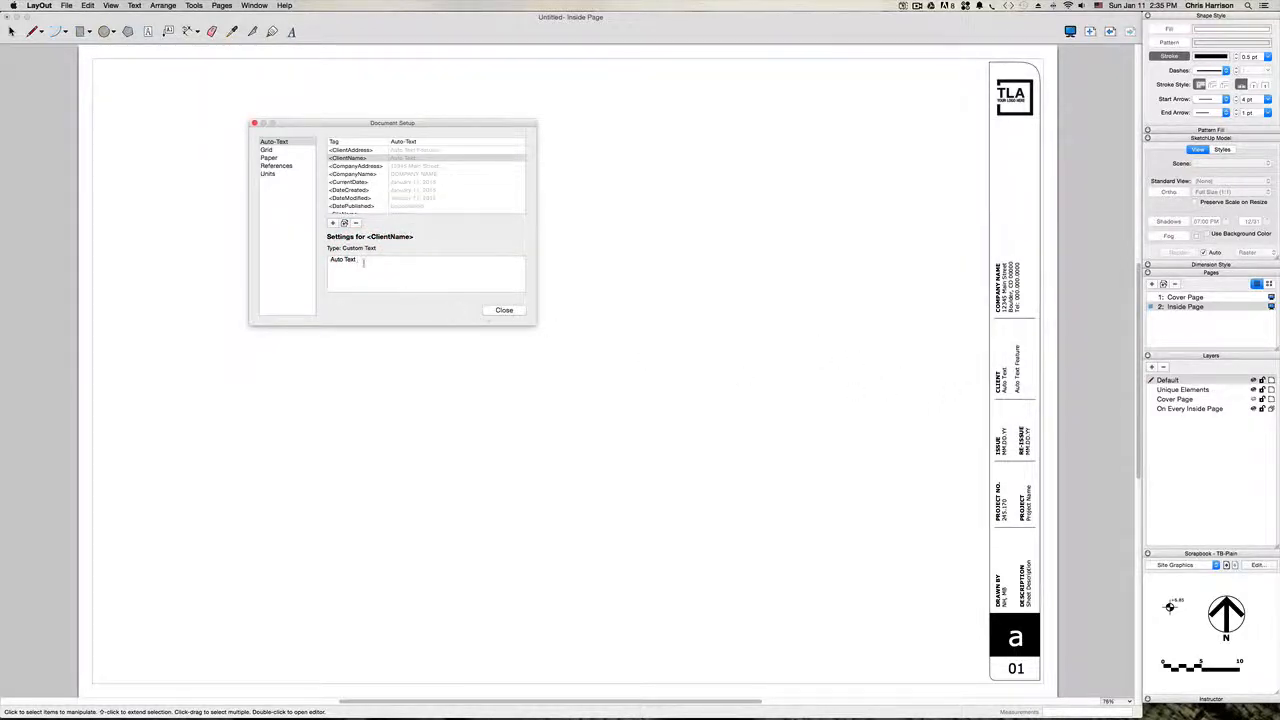
pyautogui.moveTo(364, 263); pyautogui.dragTo(323, 262)
pyautogui.click(344, 262)
pyautogui.click(346, 261)
pyautogui.click(346, 261)
pyautogui.press('BackSpace')
pyautogui.click(368, 260)
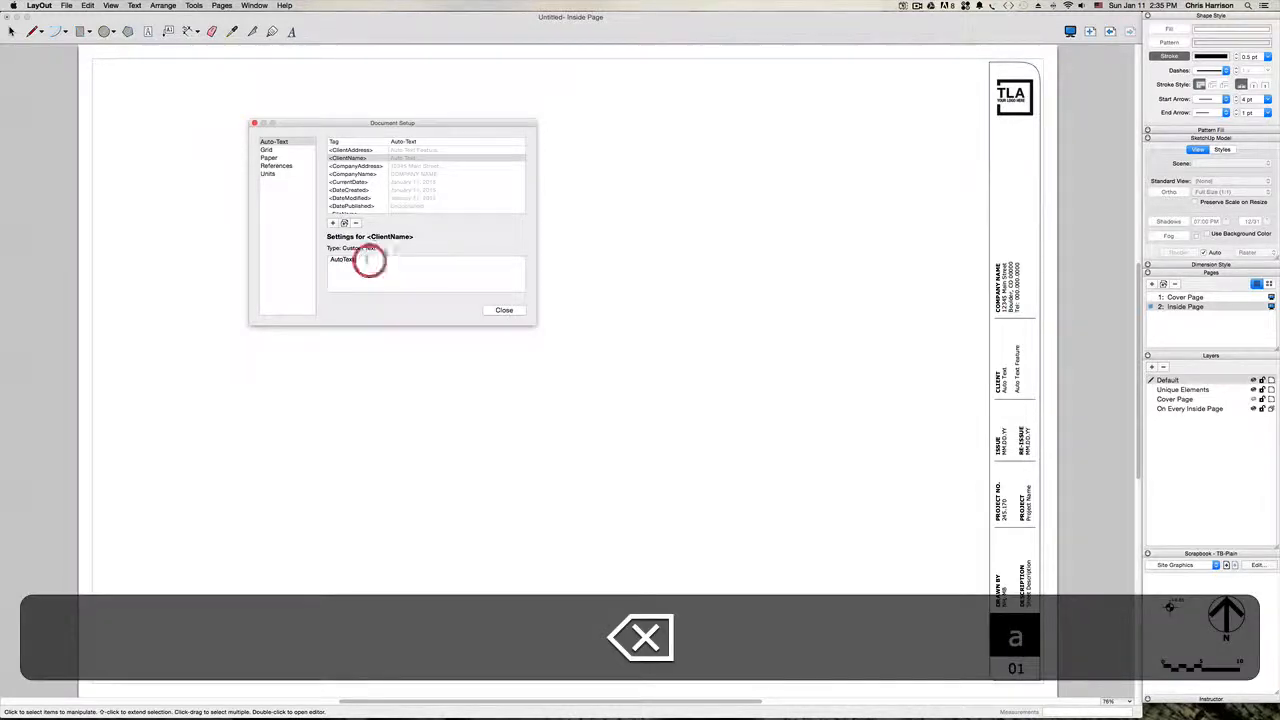
pyautogui.moveTo(368, 260); pyautogui.dragTo(316, 260)
pyautogui.press('super+c')
pyautogui.click(453, 396)
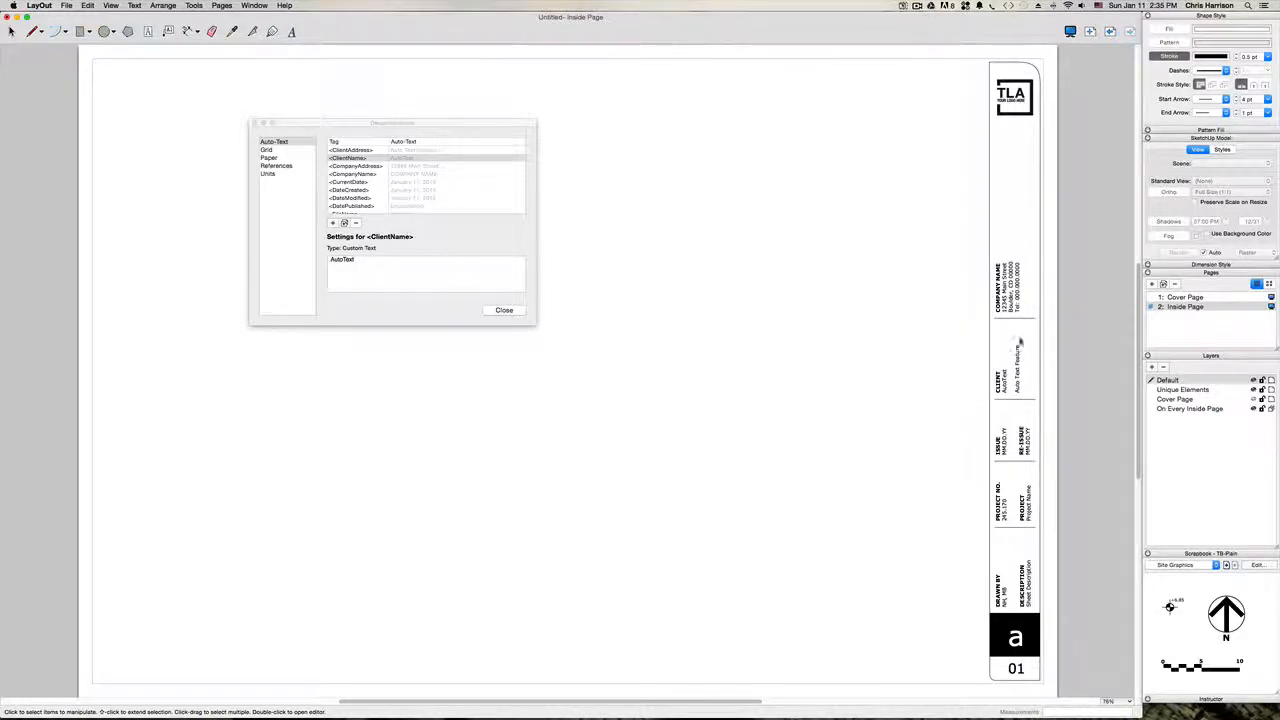
# Step: Open the settings of the CompanyName auto-text tag
pyautogui.scroll(-2, 400, 182)
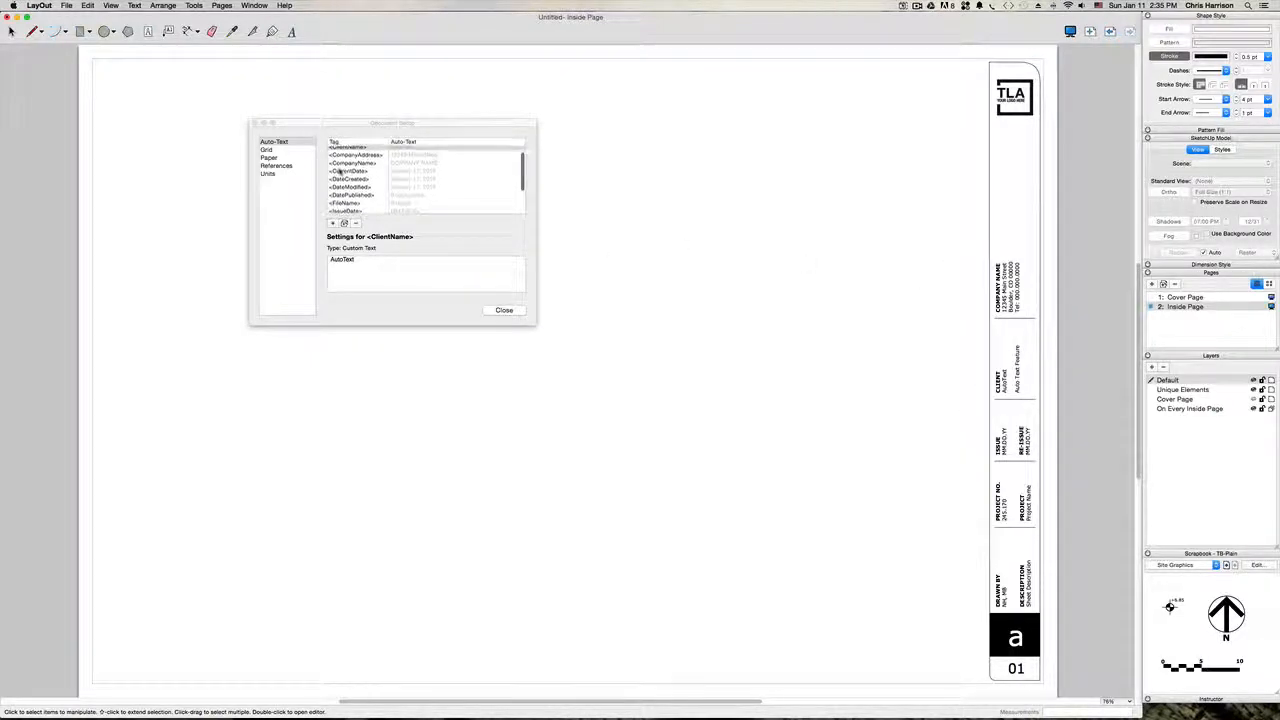
pyautogui.click(350, 162)
pyautogui.click(557, 32)
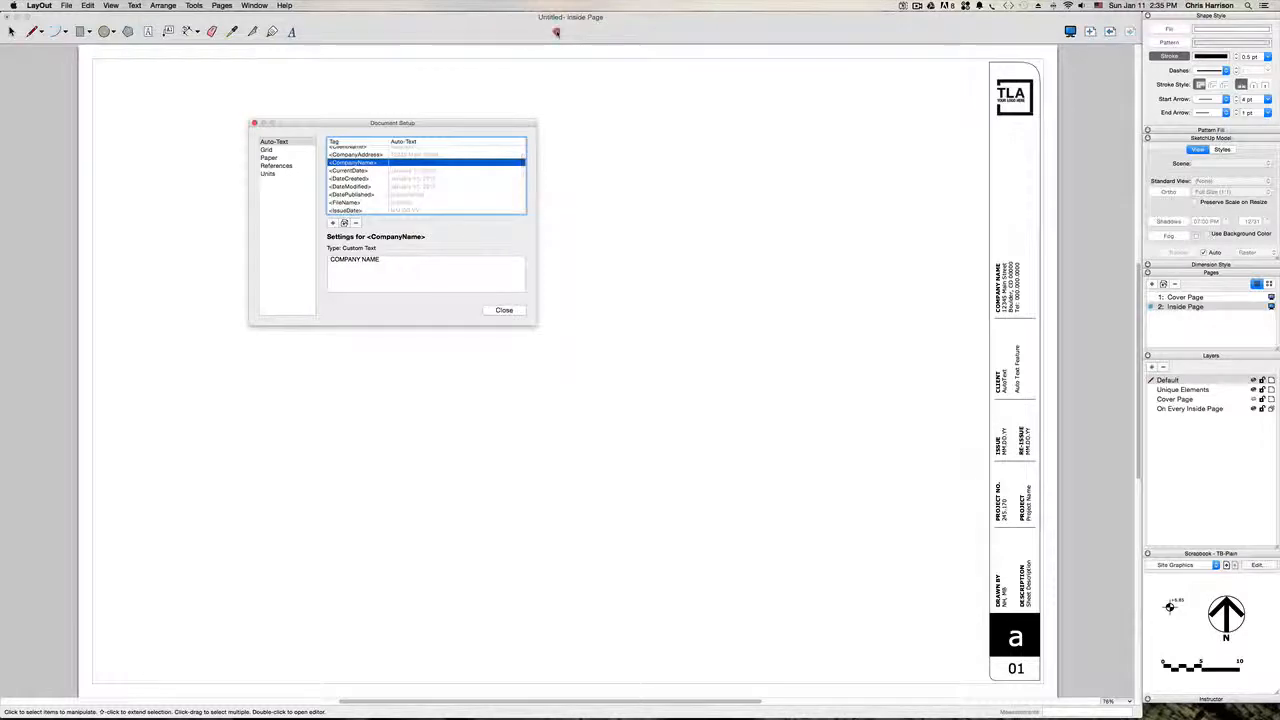
# Step: Arrange the LayOut drawing window beside the assignment web page so the deliverables list and the title block are both in view
pyautogui.moveTo(891, 49); pyautogui.dragTo(925, 50)
pyautogui.moveTo(752, 36); pyautogui.dragTo(1279, 78)
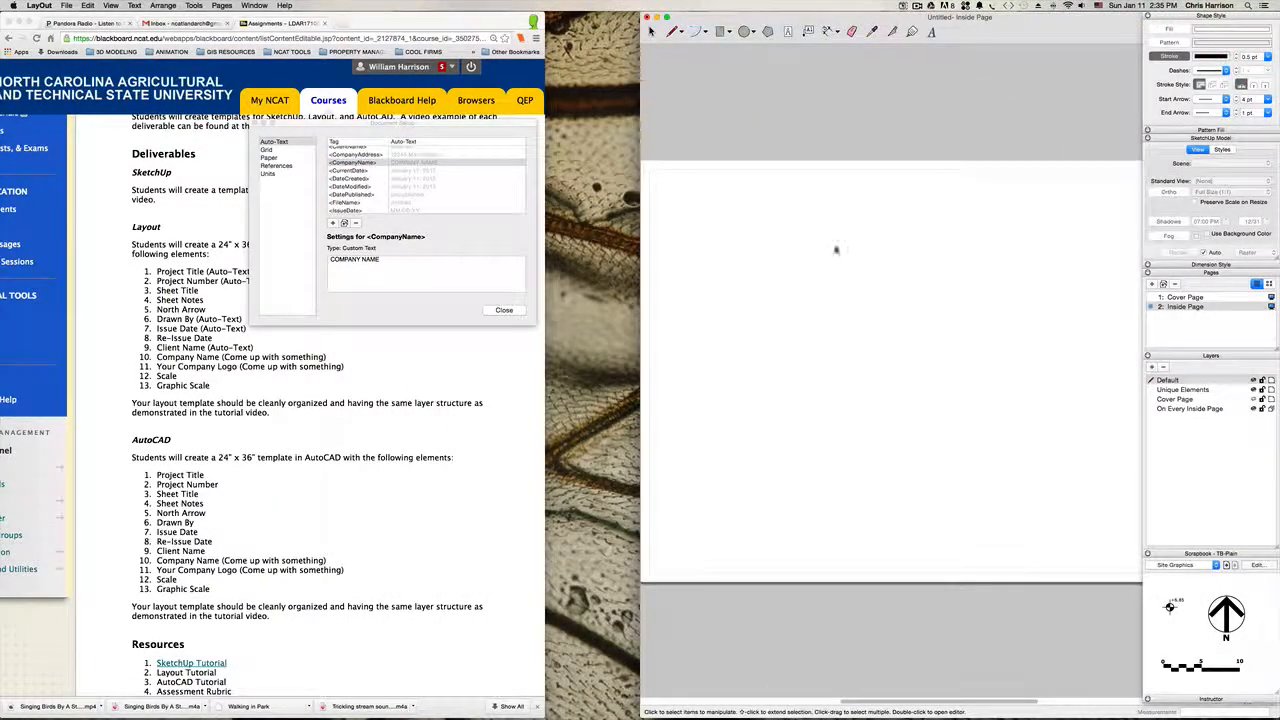
pyautogui.press('h')
pyautogui.moveTo(878, 229); pyautogui.dragTo(723, 243)
pyautogui.moveTo(985, 256); pyautogui.dragTo(754, 245)
pyautogui.scroll(1, 754, 246)
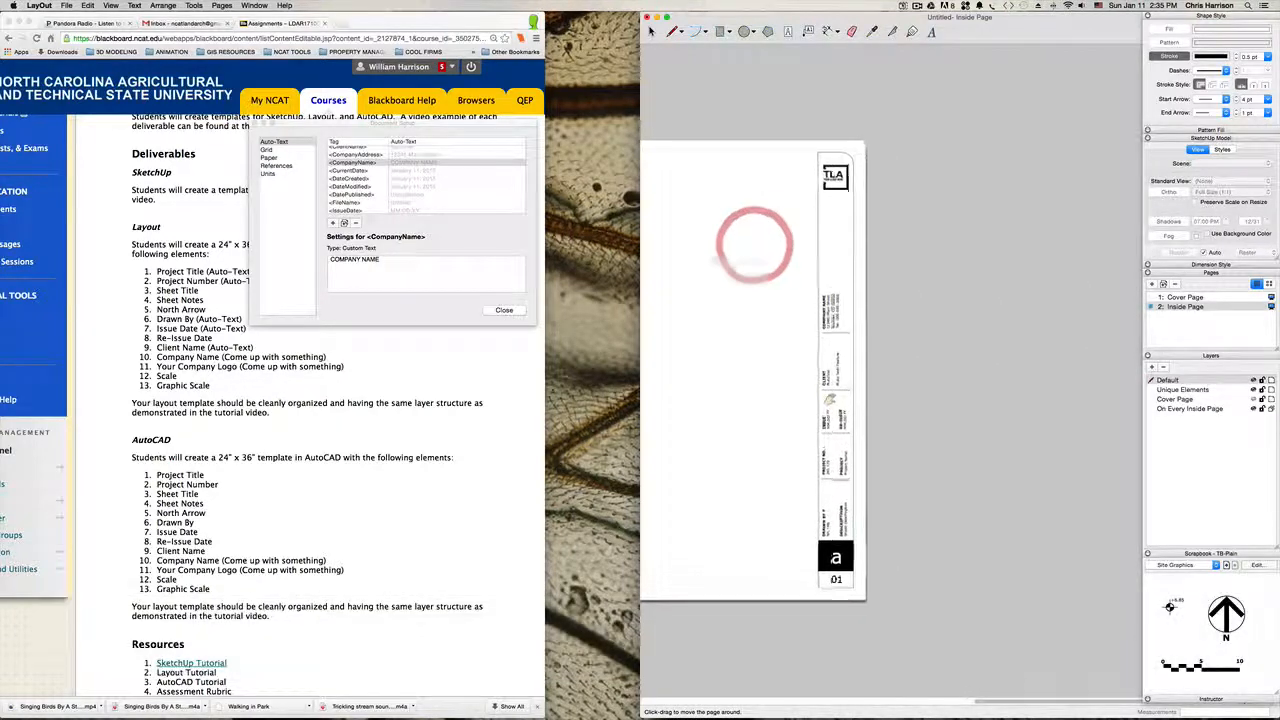
pyautogui.scroll(5, 830, 399)
pyautogui.moveTo(834, 389); pyautogui.dragTo(854, 289)
pyautogui.scroll(-3, 811, 292)
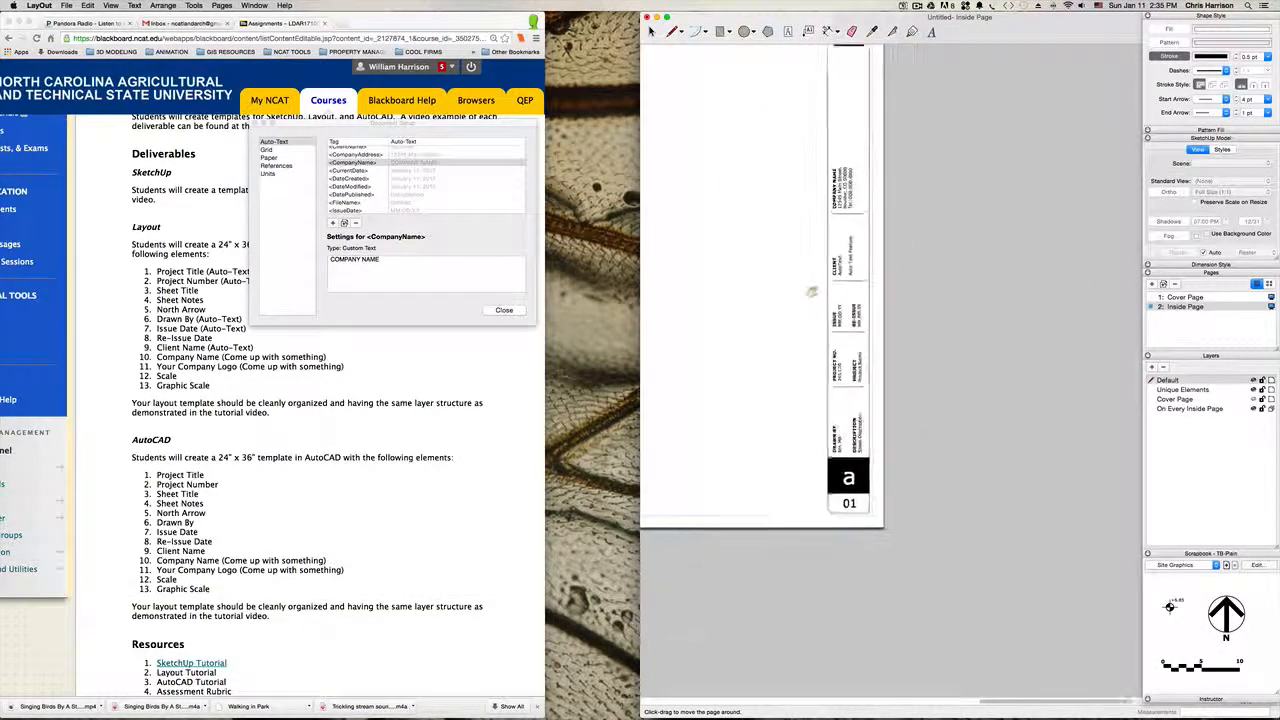
# Step: Examine the inside page's title block from the logo down to the sheet number, comparing its fields with the deliverables list
pyautogui.scroll(2, 811, 292)
pyautogui.scroll(-3, 811, 292)
pyautogui.scroll(3, 811, 292)
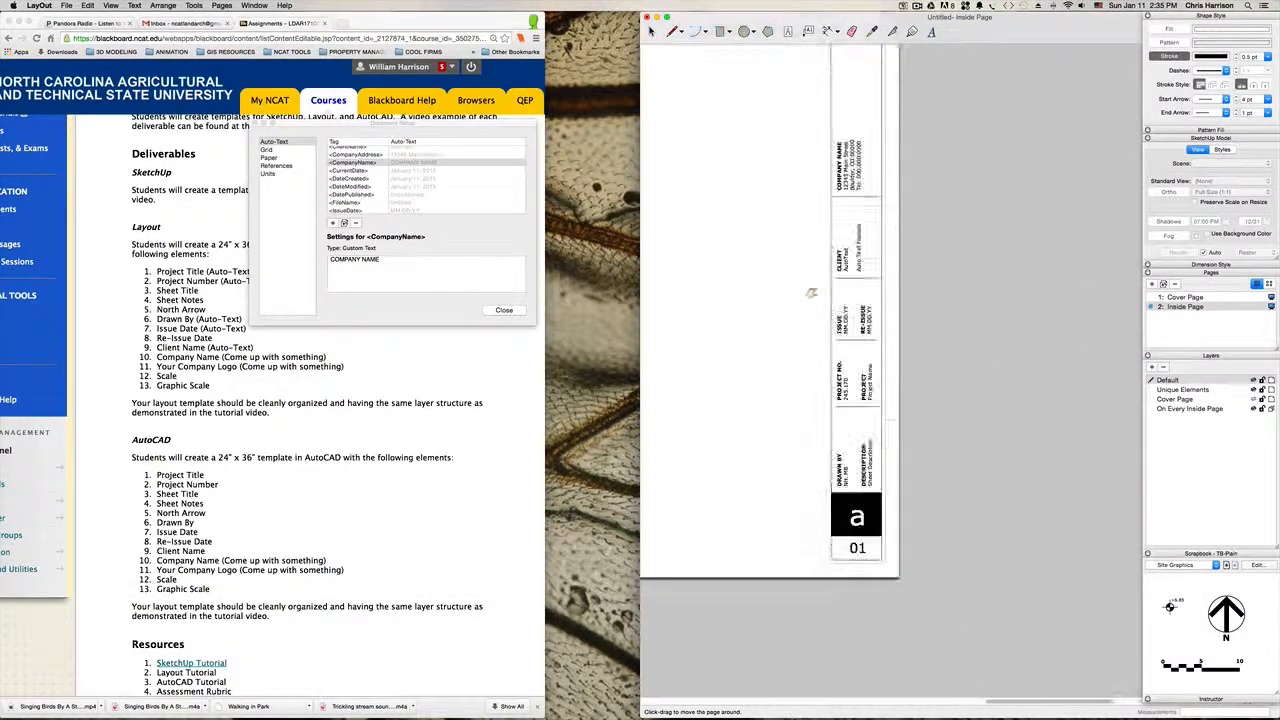
pyautogui.scroll(-3, 811, 292)
pyautogui.scroll(2, 809, 291)
pyautogui.scroll(-1, 807, 290)
pyautogui.scroll(1, 805, 289)
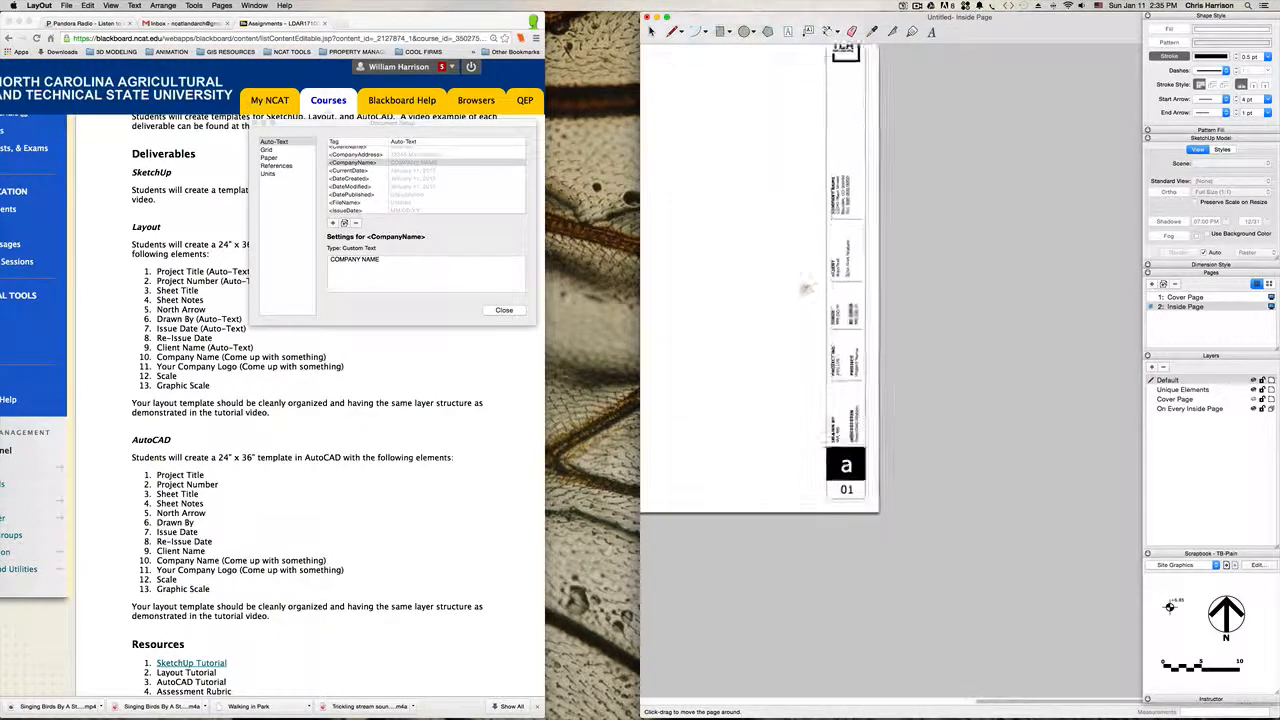
pyautogui.press('h')
pyautogui.scroll(3, 805, 289)
pyautogui.scroll(-4, 787, 381)
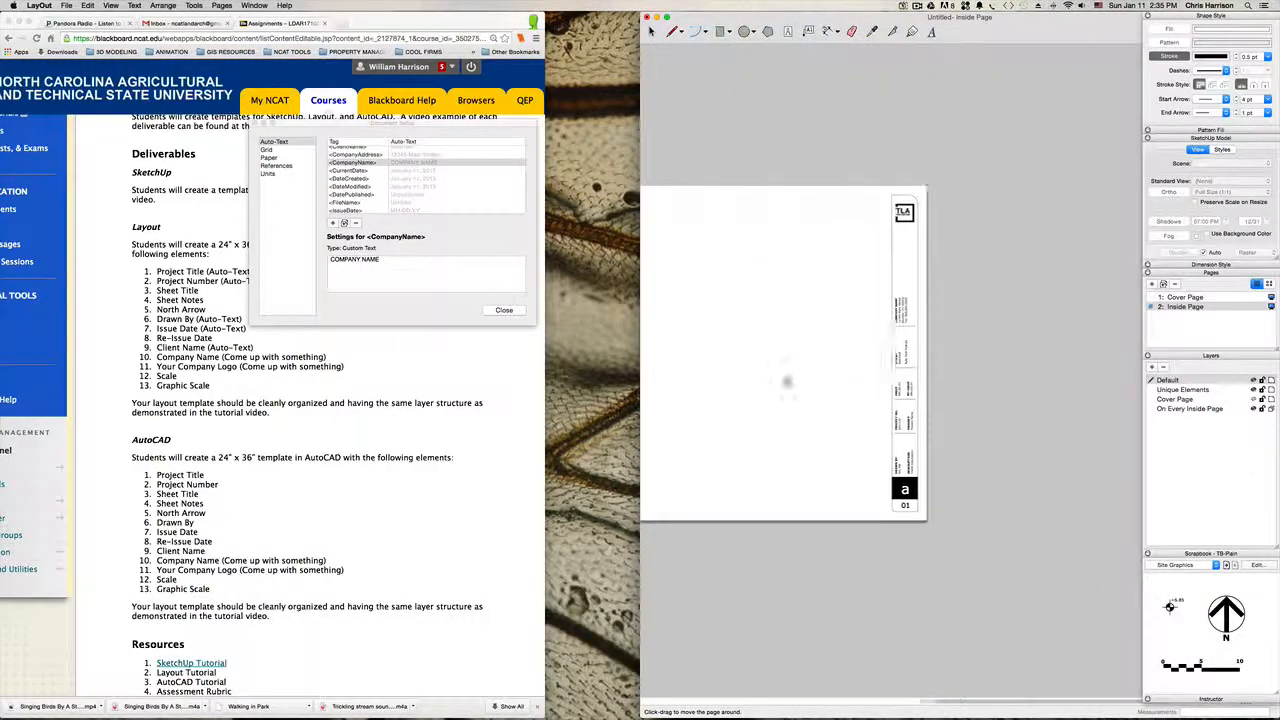
pyautogui.scroll(4, 777, 386)
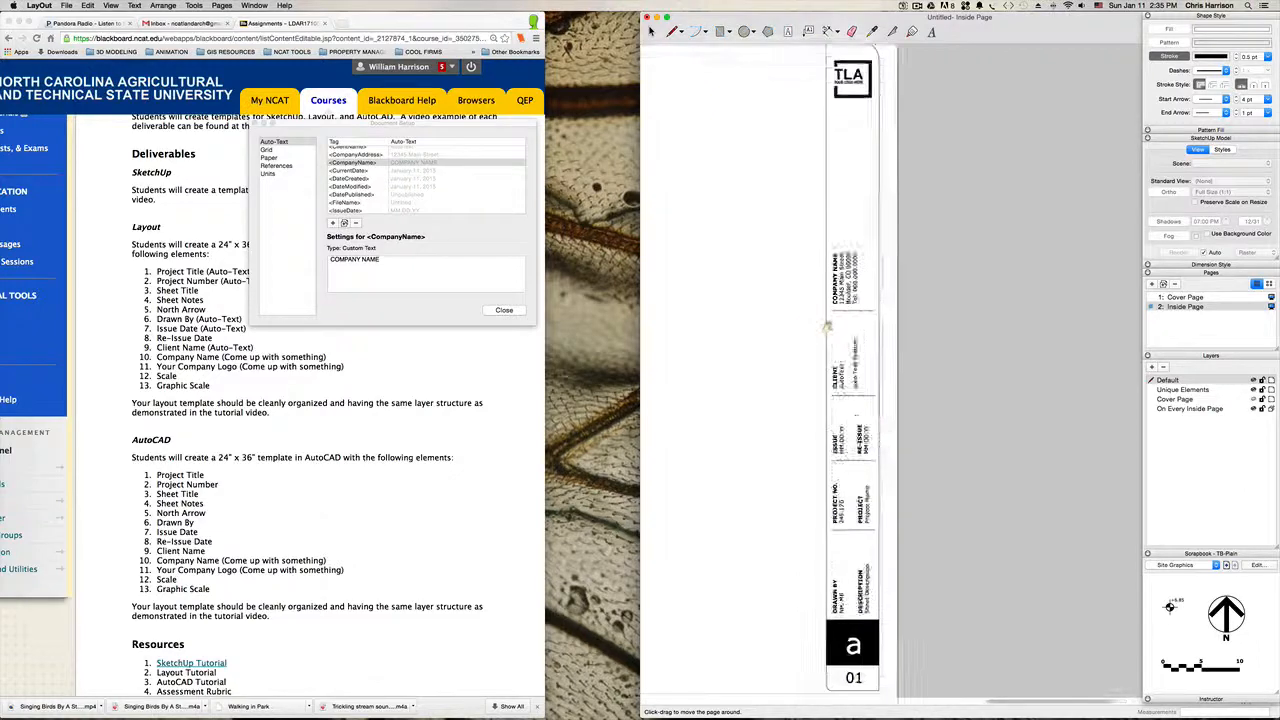
pyautogui.scroll(1, 828, 325)
pyautogui.moveTo(828, 325); pyautogui.dragTo(837, 403)
pyautogui.press('space')
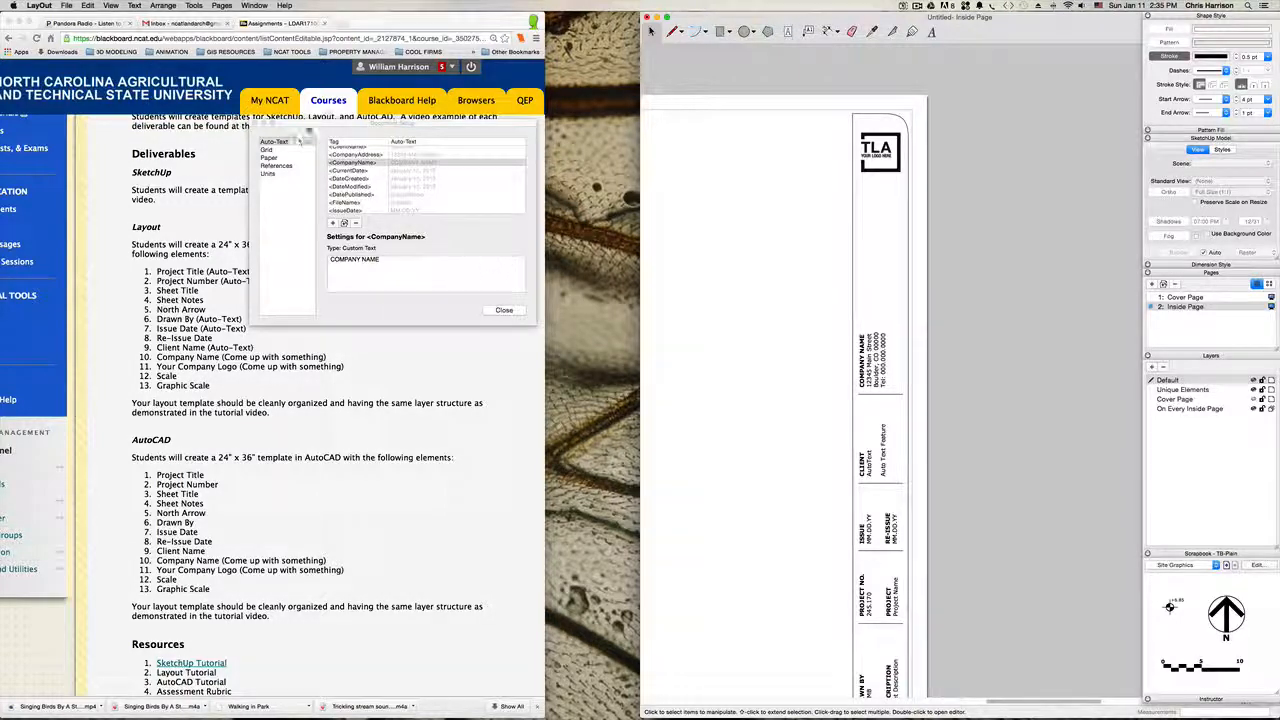
# Step: Move the Document Setup window off the deliverables list and check the sheet number text at the title block's lower end
pyautogui.moveTo(400, 123); pyautogui.dragTo(634, 87)
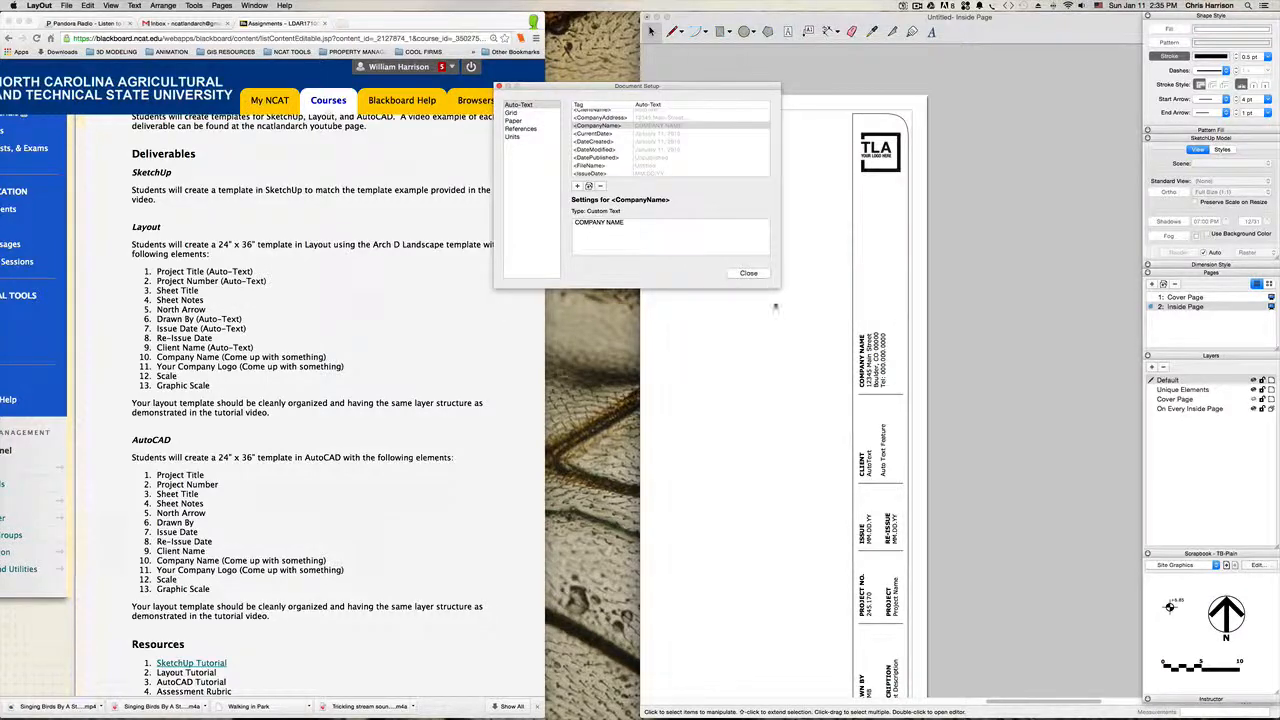
pyautogui.press('h')
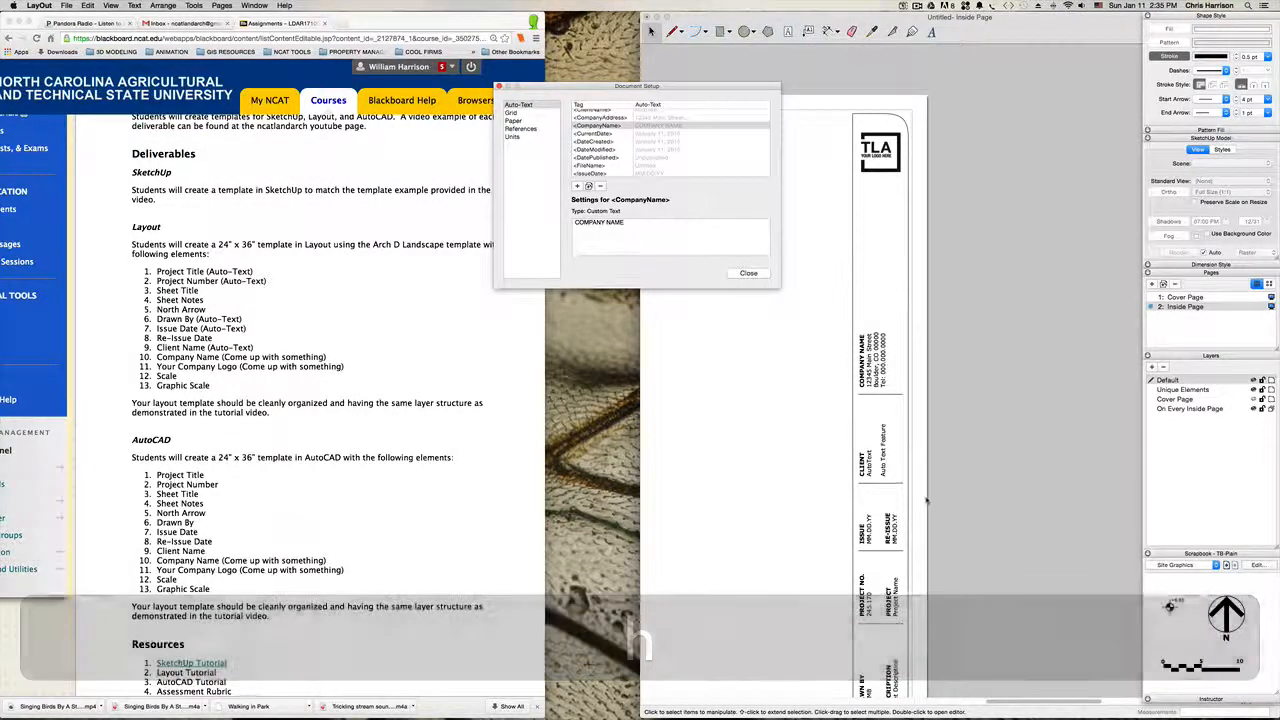
pyautogui.click(971, 491)
pyautogui.moveTo(798, 528); pyautogui.dragTo(917, 346)
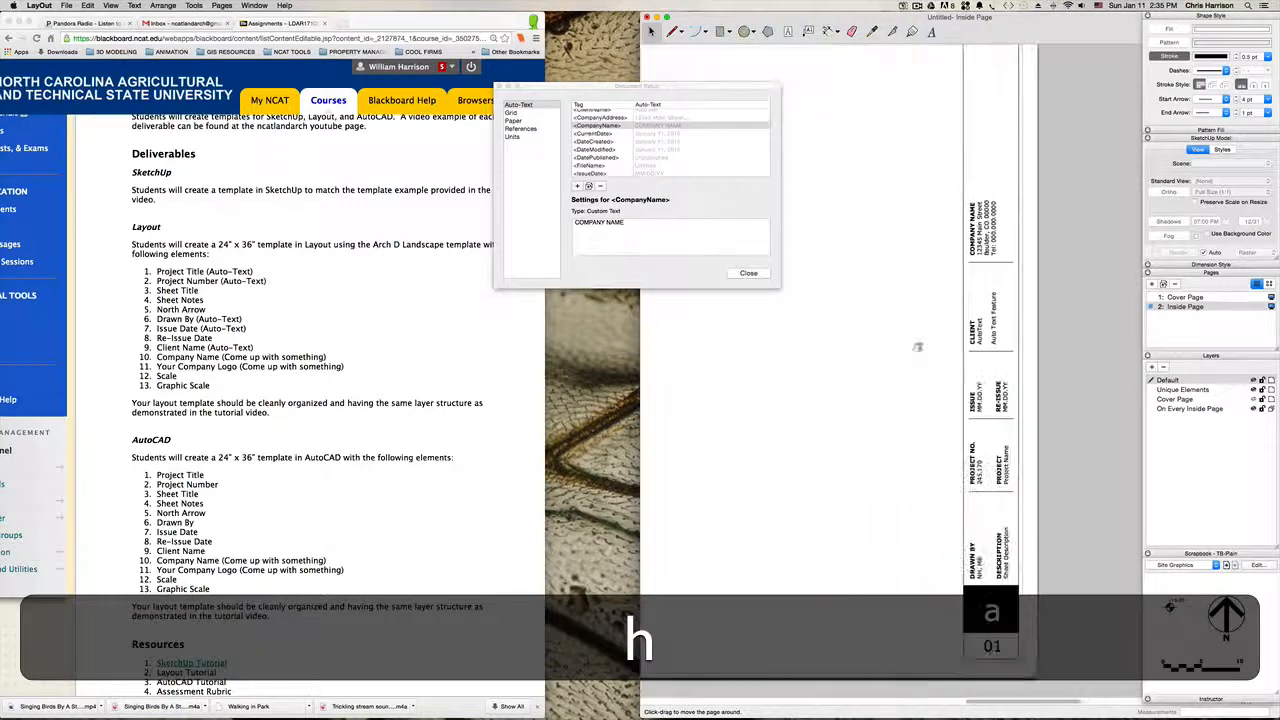
pyautogui.moveTo(900, 555); pyautogui.dragTo(817, 514)
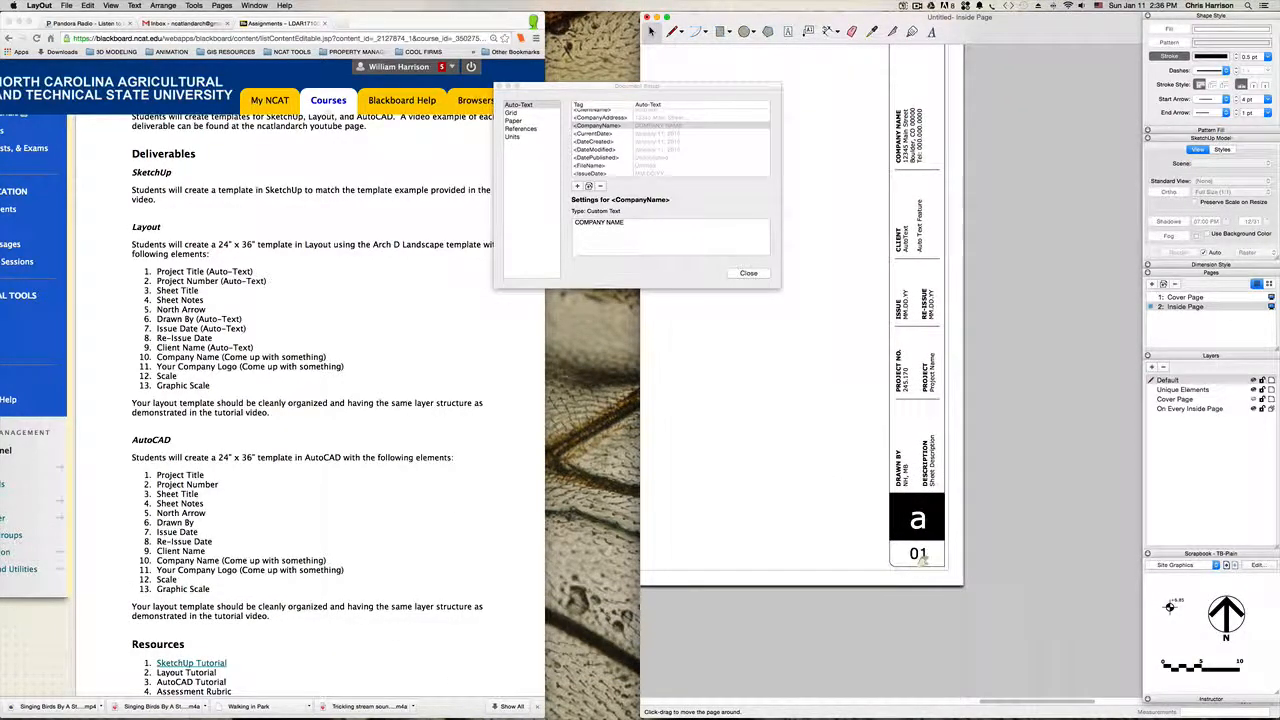
pyautogui.press('space')
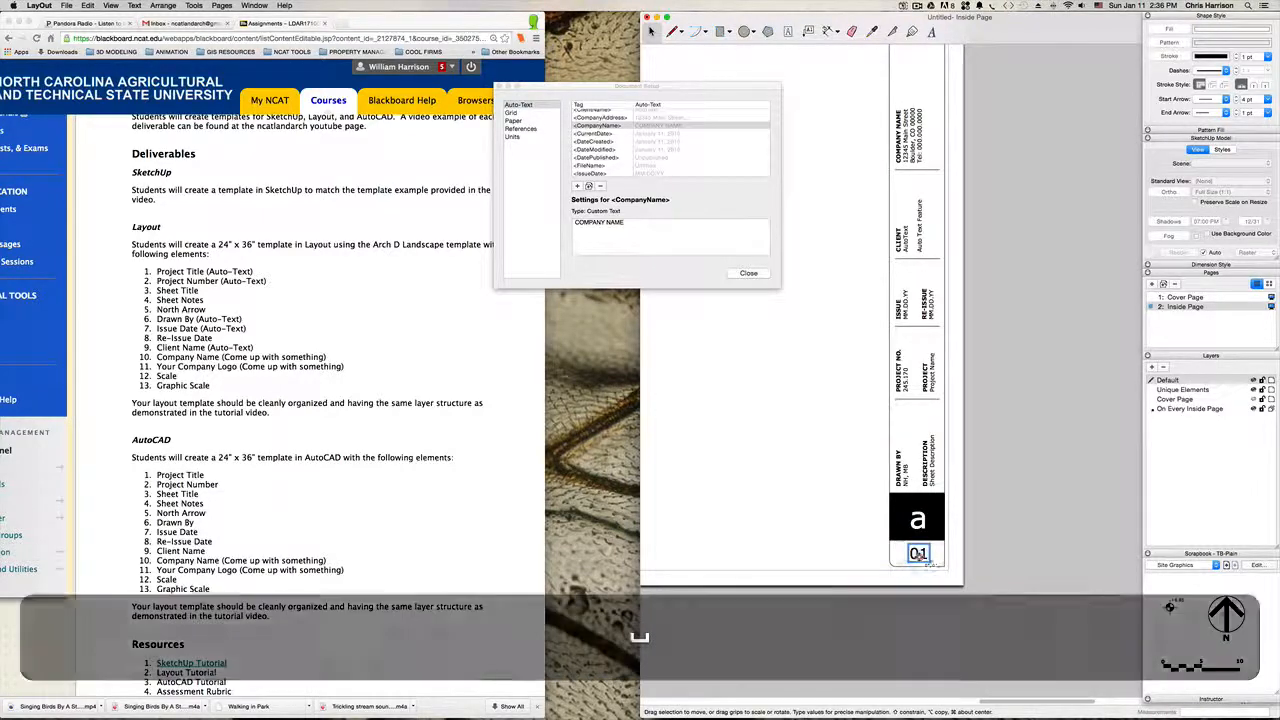
pyautogui.doubleClick(918, 560)
pyautogui.click(897, 620)
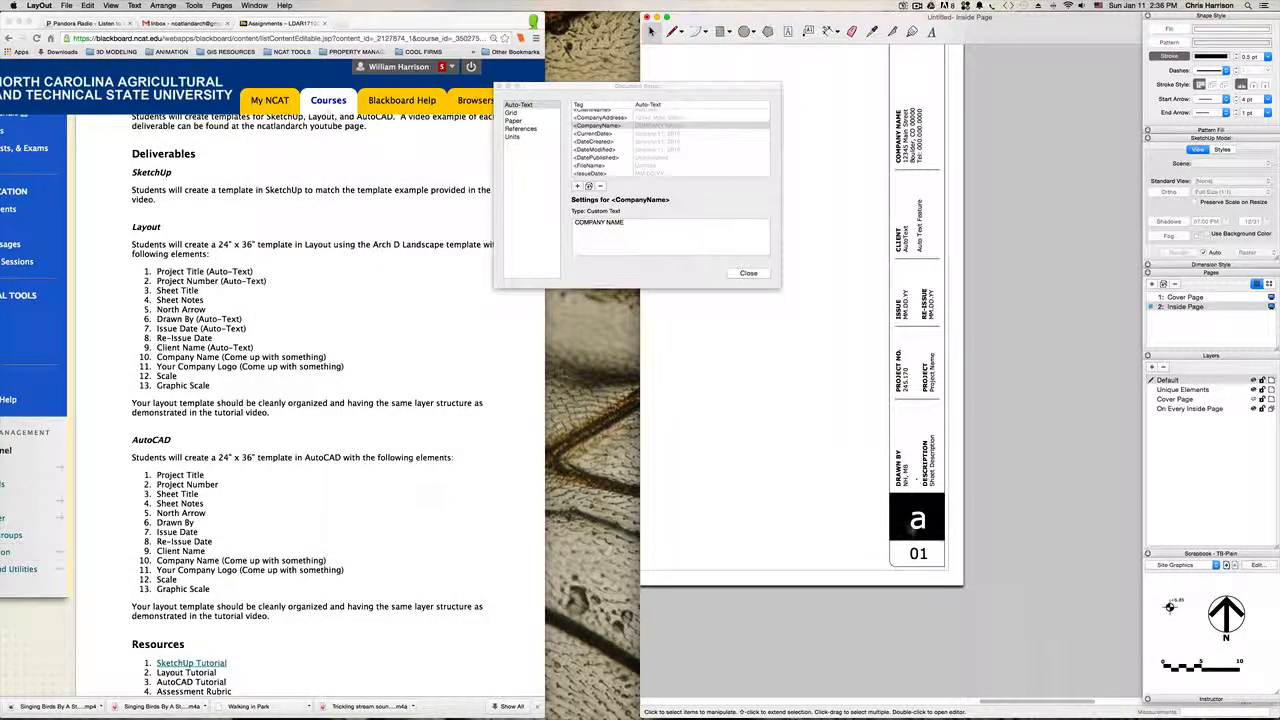
# Step: Replace the letter in the title block's black sheet-identifier box with "LA"
pyautogui.click(918, 522)
pyautogui.doubleClick(917, 520)
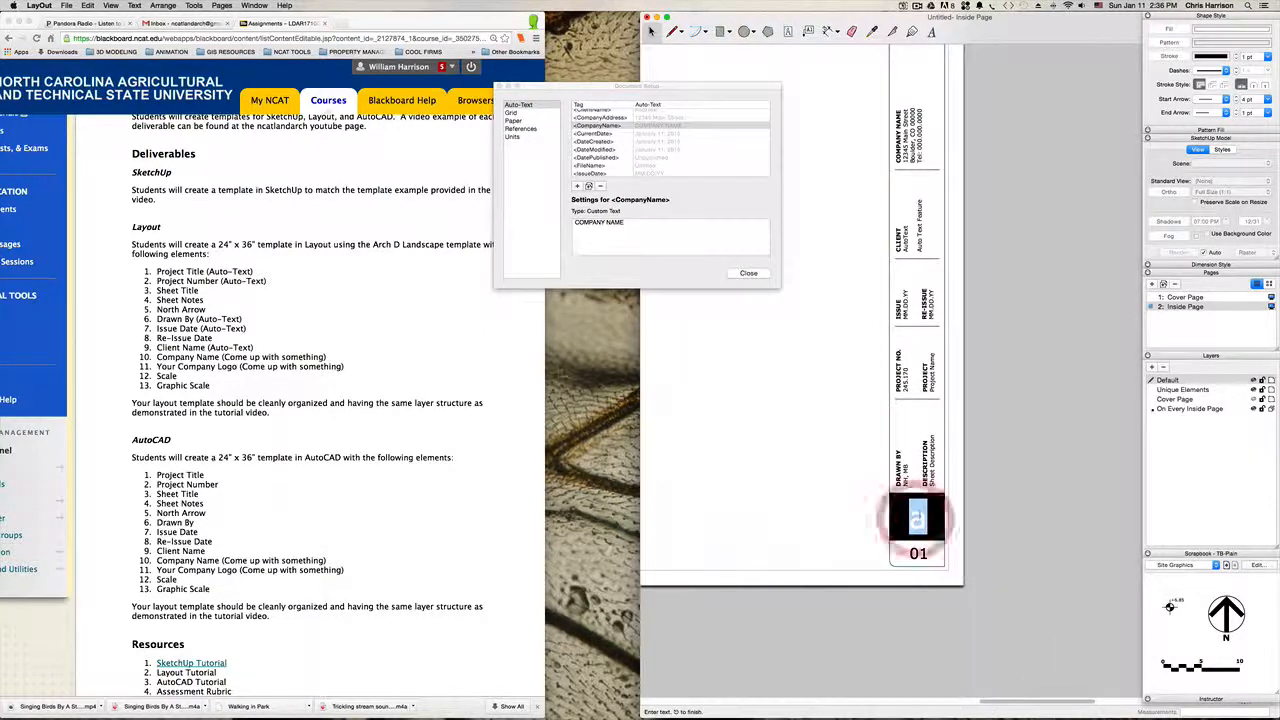
pyautogui.doubleClick(917, 518)
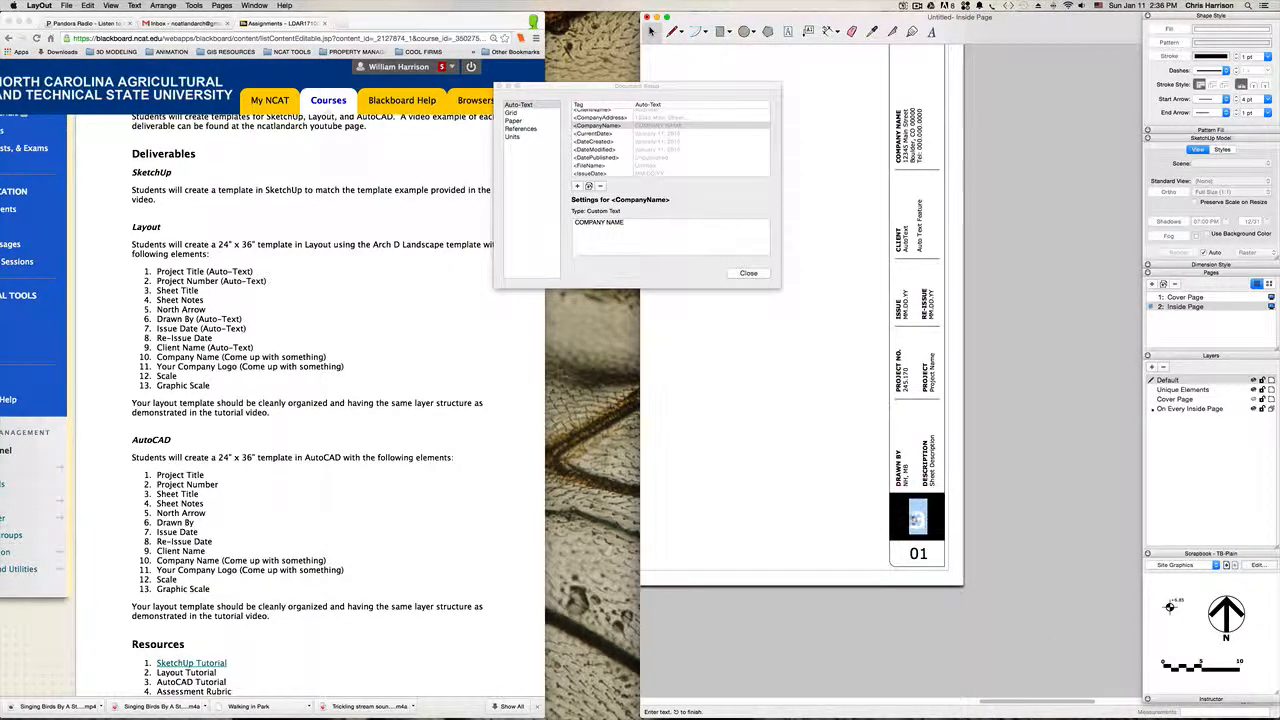
pyautogui.write('LA')
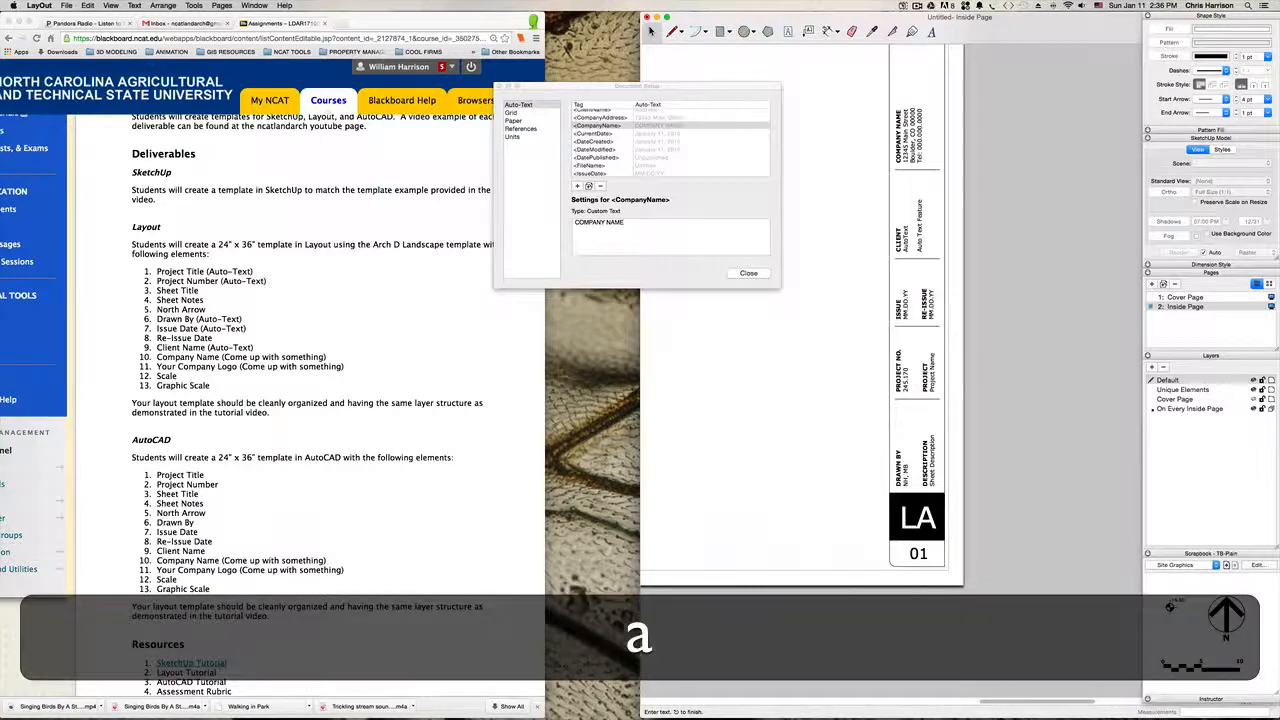
pyautogui.click(1012, 522)
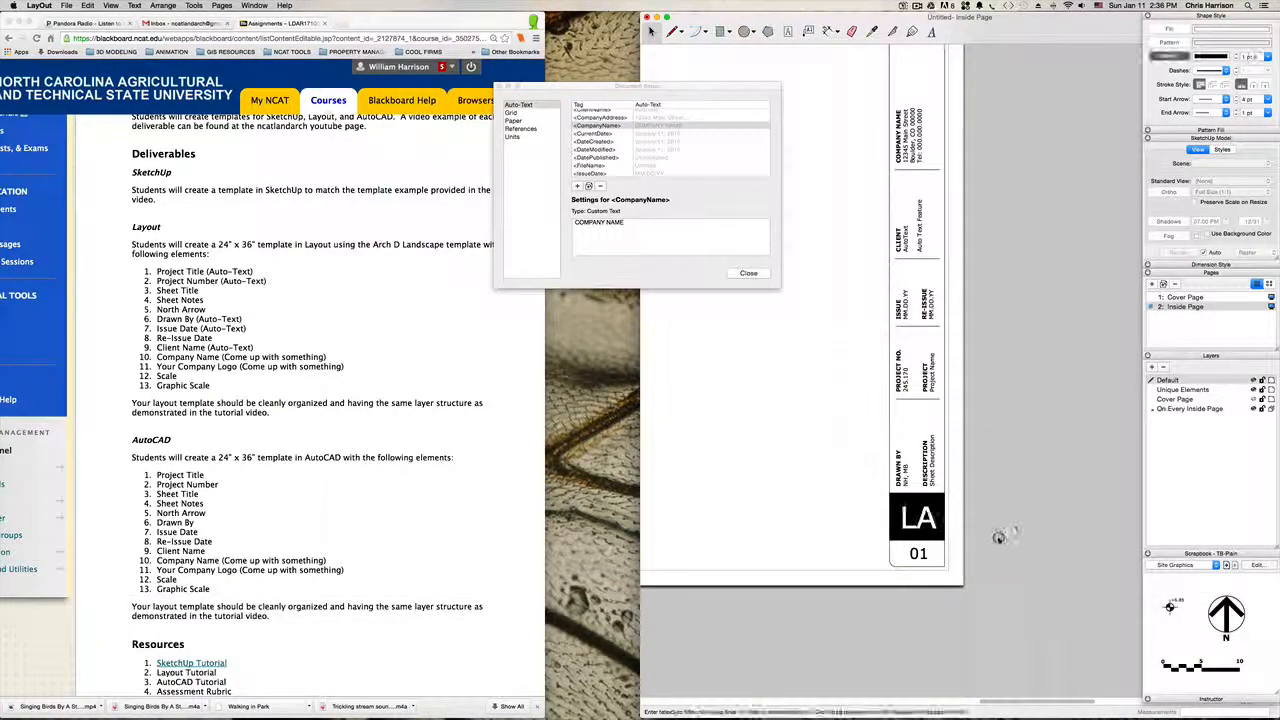
# Step: Set the LA text's font size to 60 and move the Fonts window clear of the title block
pyautogui.click(916, 518)
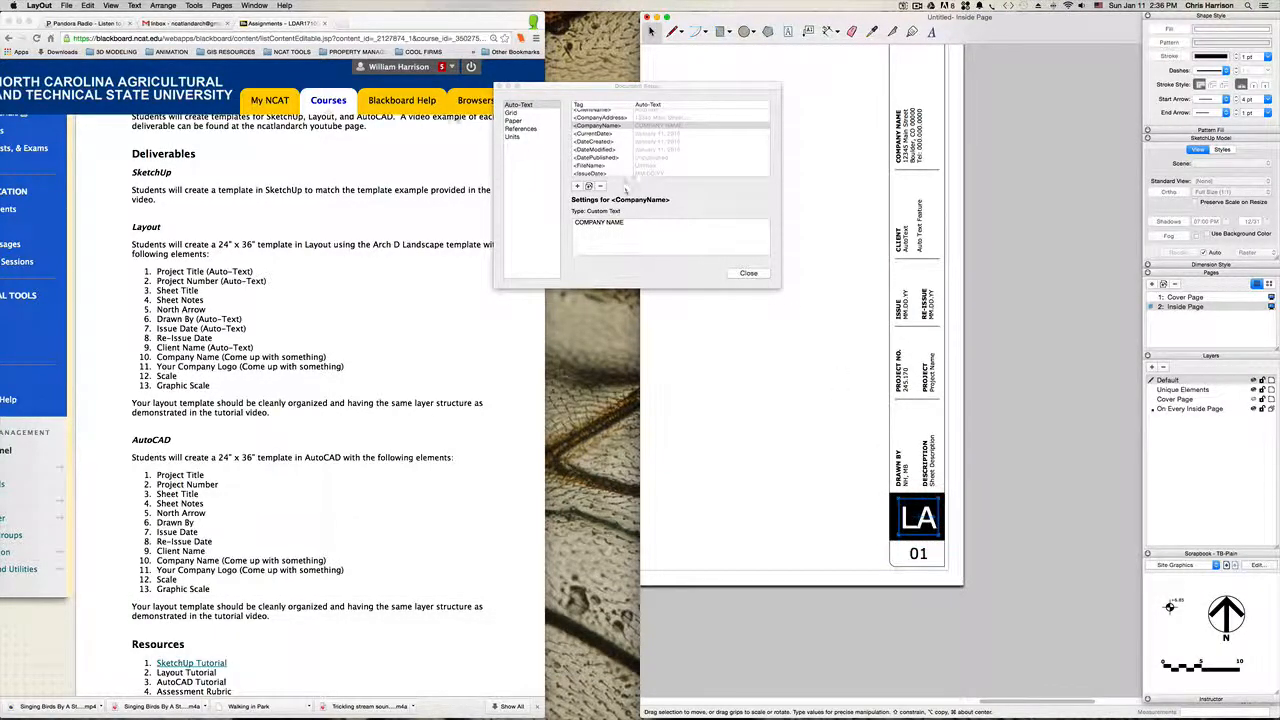
pyautogui.click(255, 6)
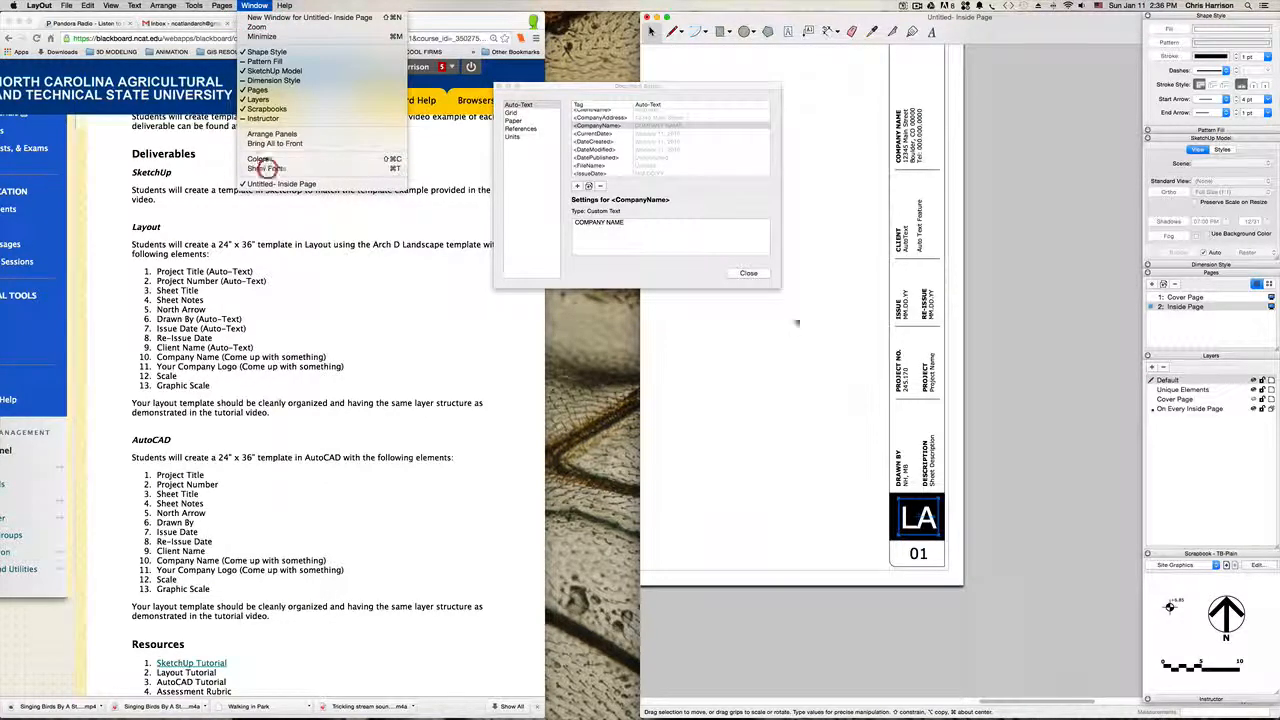
pyautogui.click(268, 169)
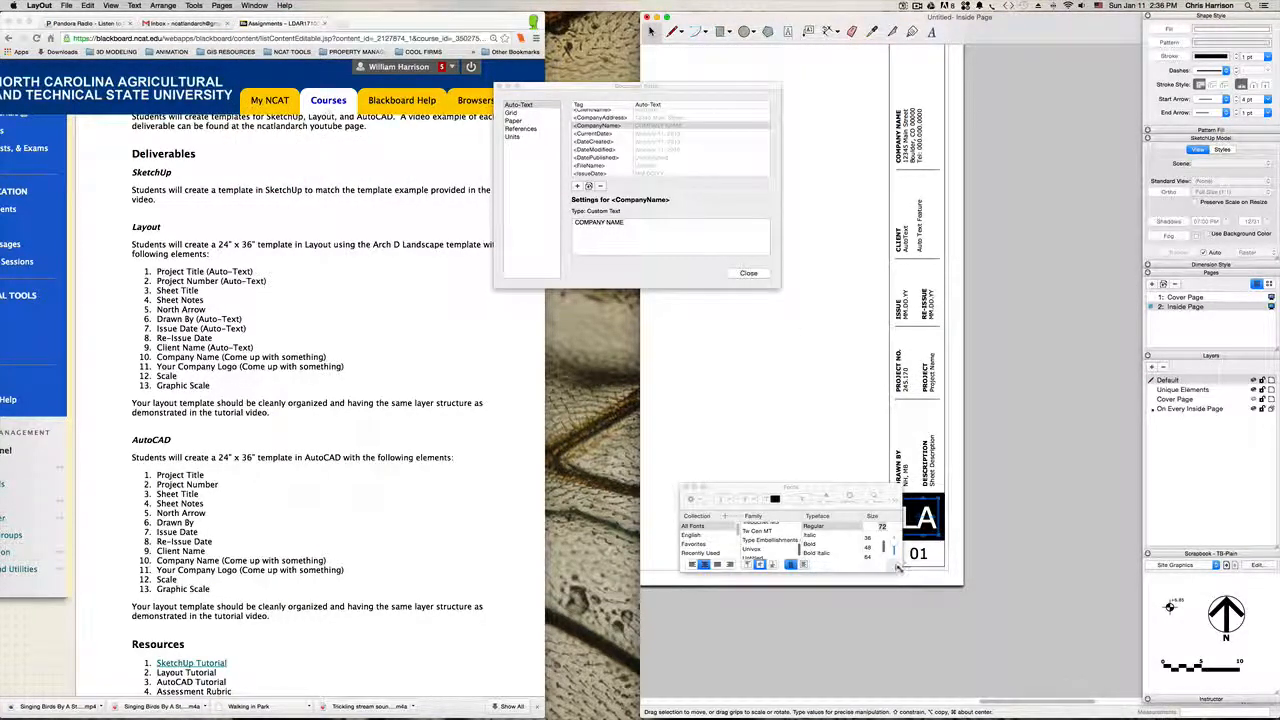
pyautogui.moveTo(897, 568); pyautogui.dragTo(899, 608)
pyautogui.click(882, 527)
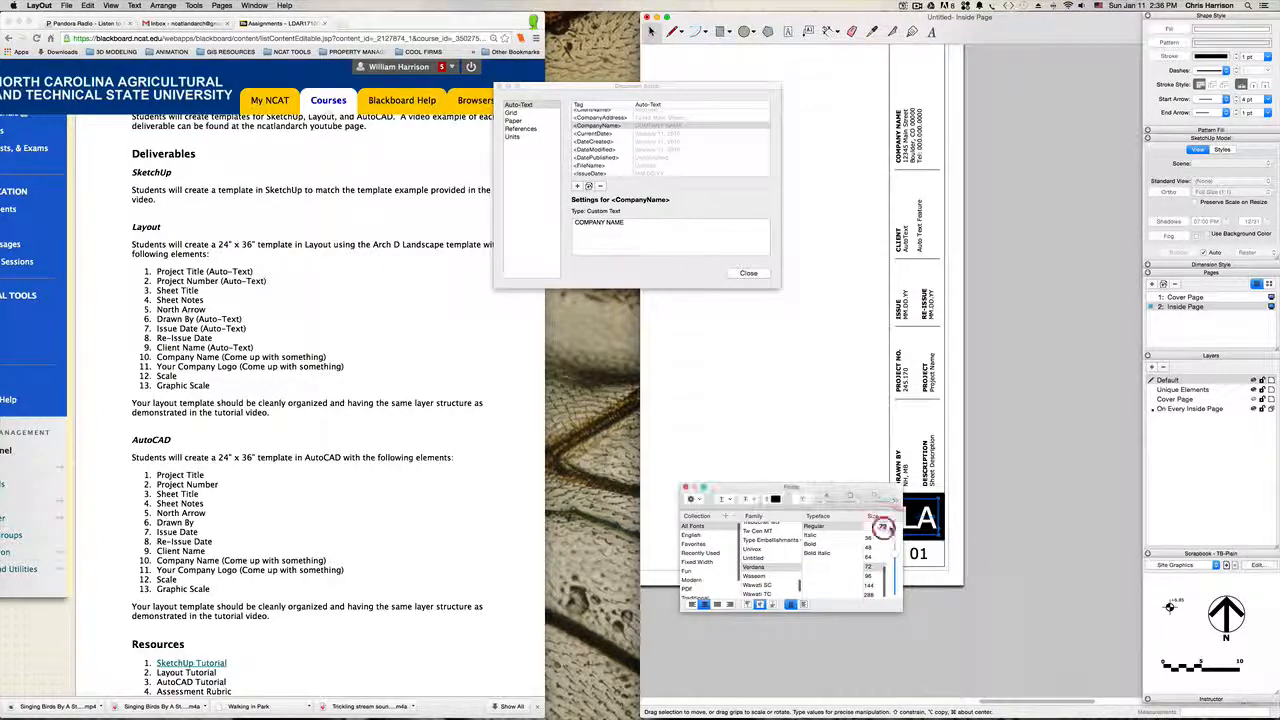
pyautogui.doubleClick(882, 527)
pyautogui.write('60')
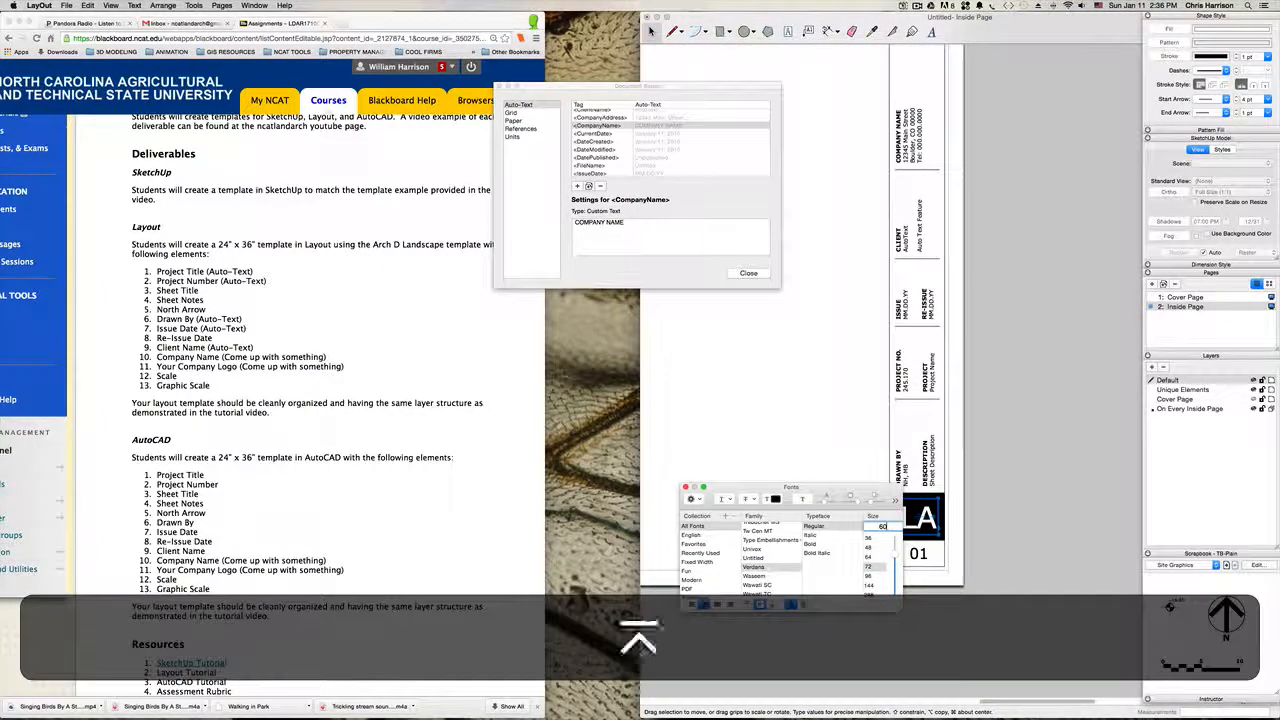
pyautogui.press('Return')
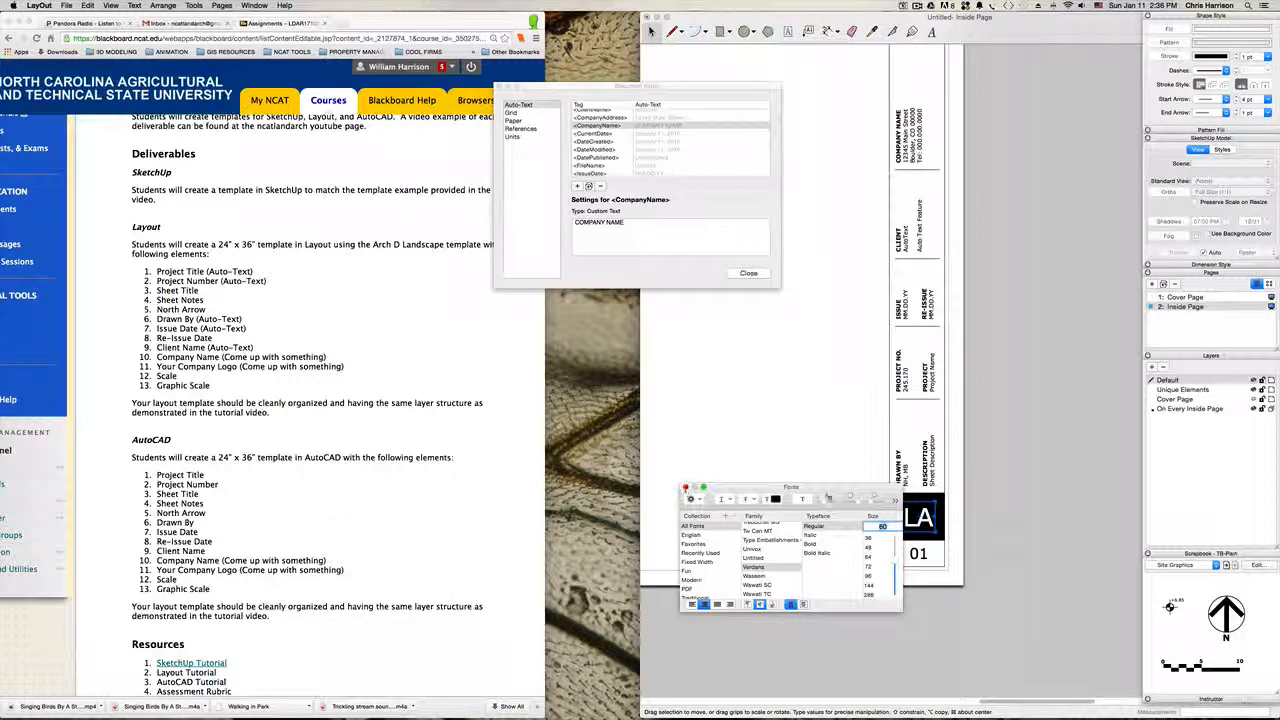
pyautogui.moveTo(840, 493); pyautogui.dragTo(643, 466)
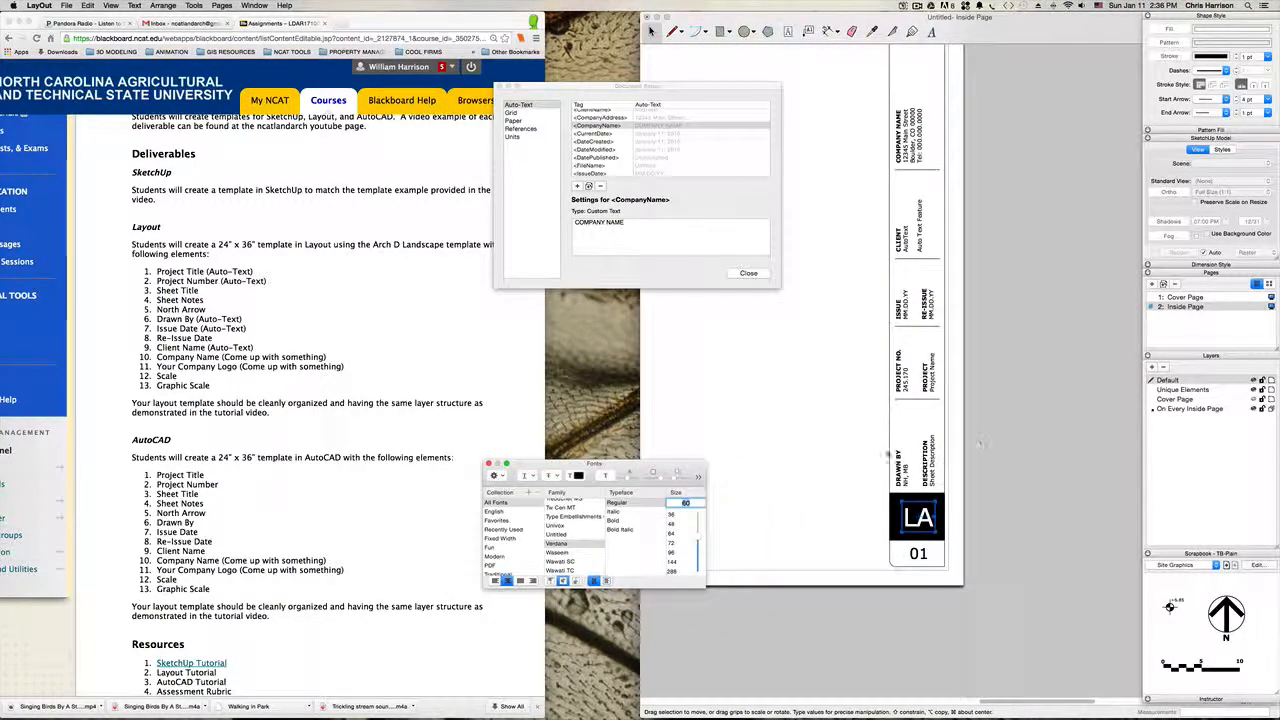
pyautogui.click(845, 447)
# Step: Replace the initials under DRAWN BY in the title block with the tag text "<DrawnBy>"
pyautogui.click(907, 471)
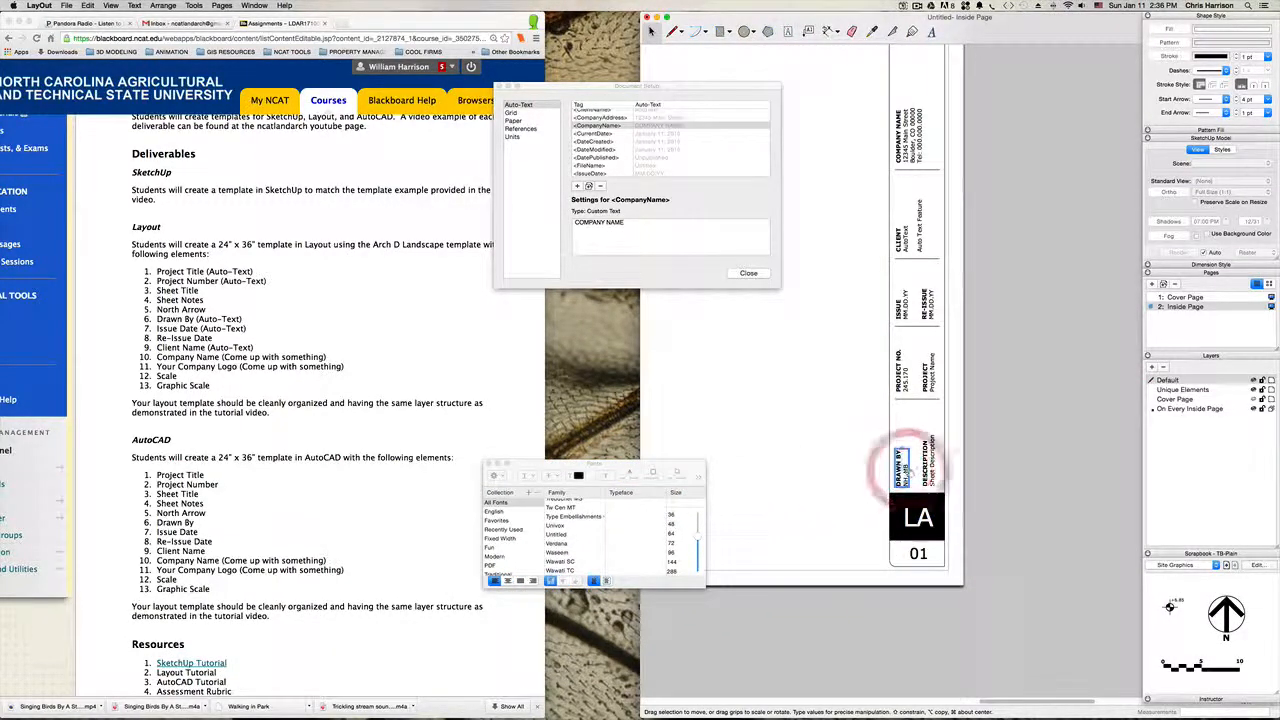
pyautogui.doubleClick(904, 472)
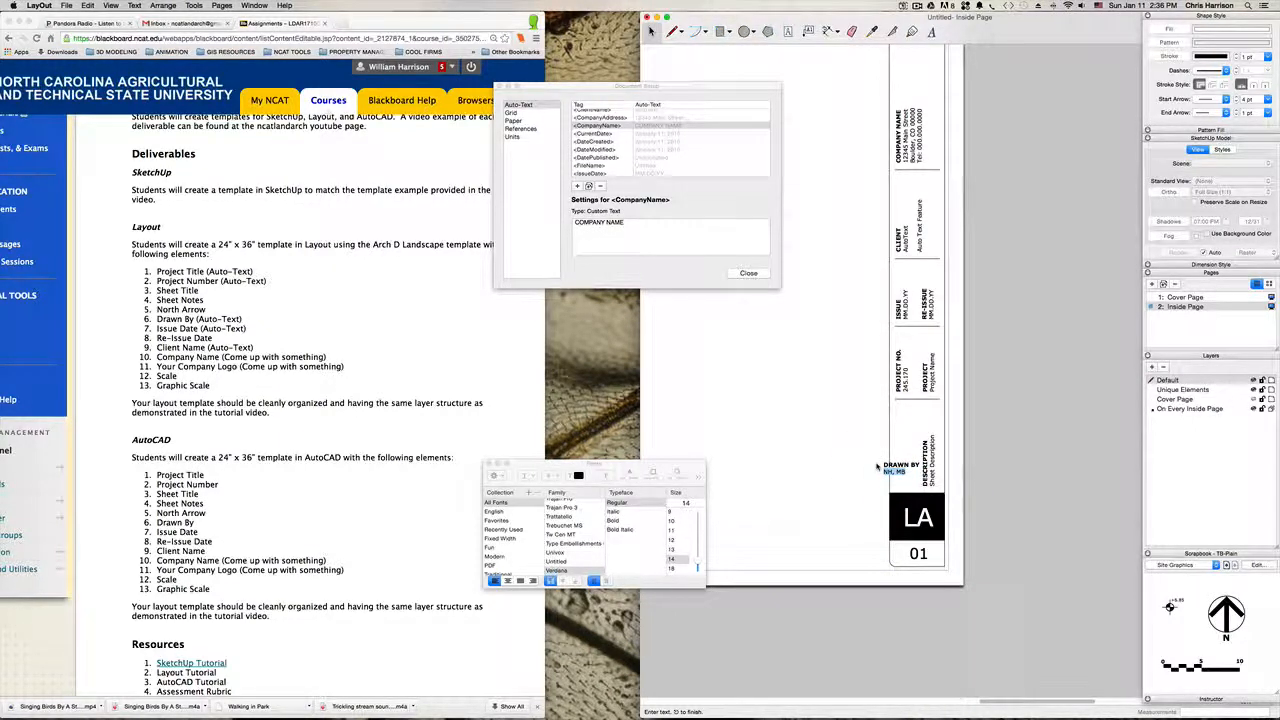
pyautogui.scroll(-2, 640, 168)
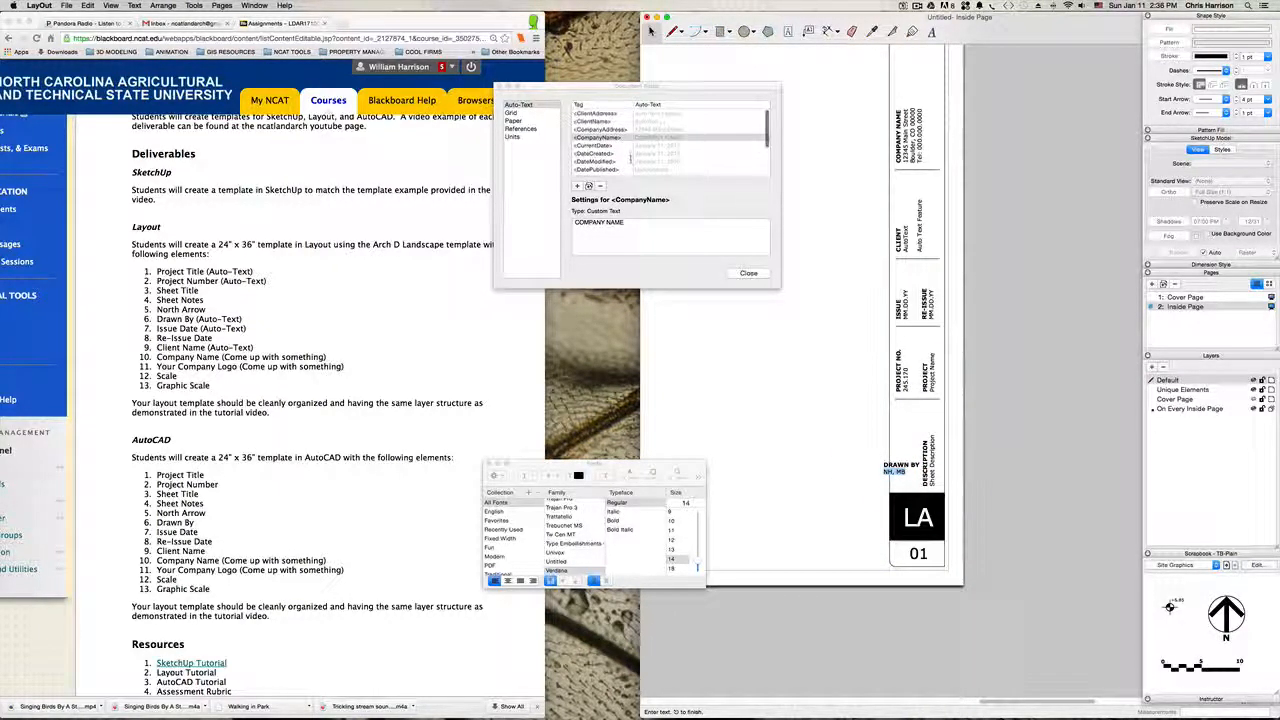
pyautogui.scroll(-3, 630, 157)
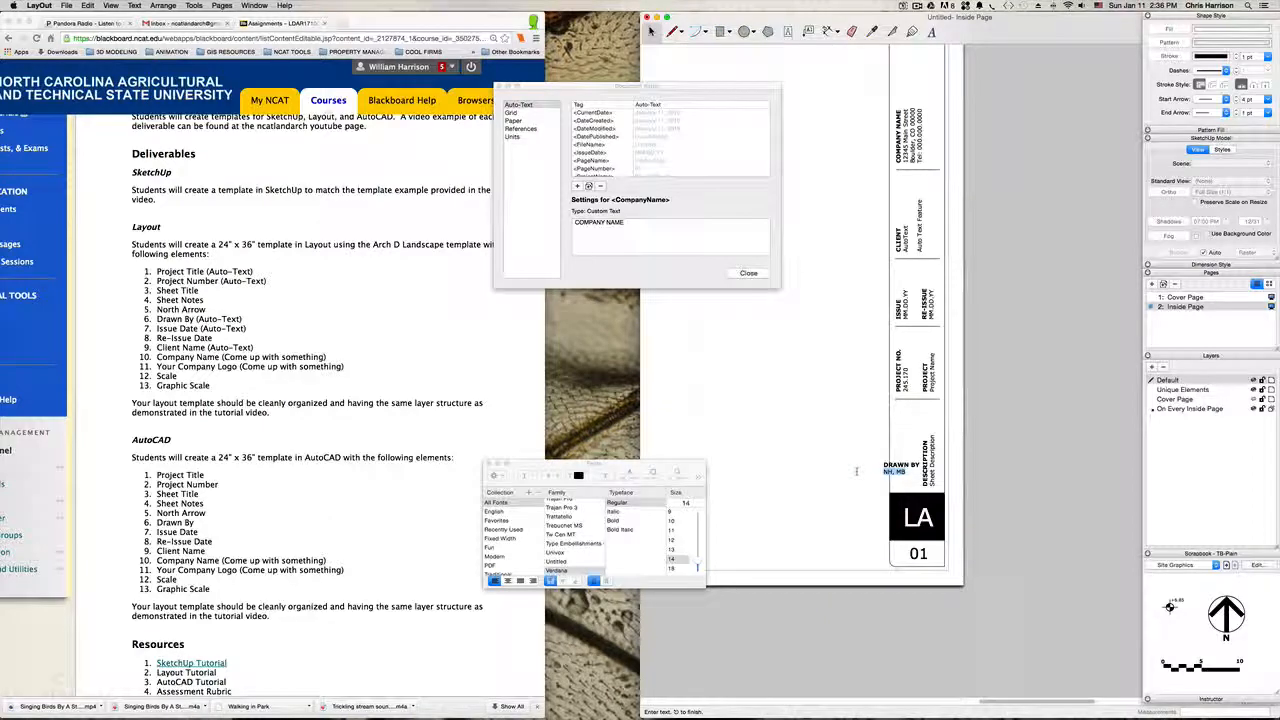
pyautogui.press('BackSpace')
pyautogui.write('<Drawn by')
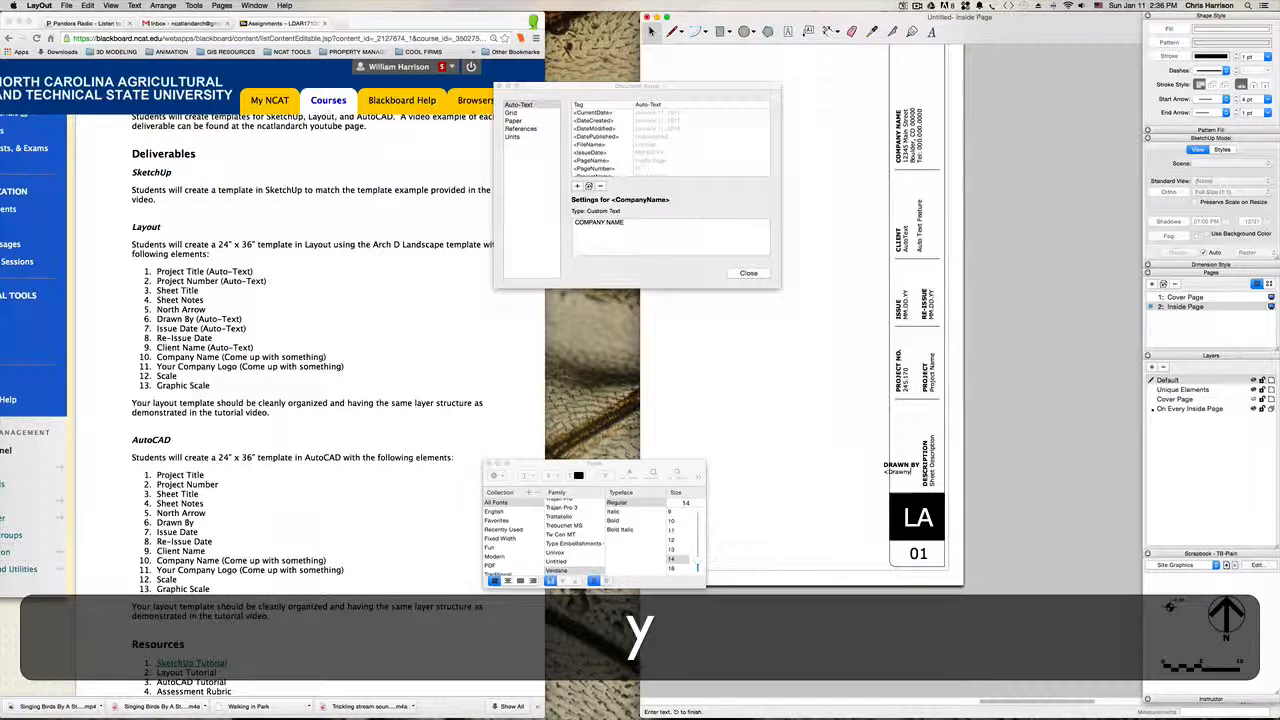
pyautogui.press('BackSpace')
pyautogui.write('By')
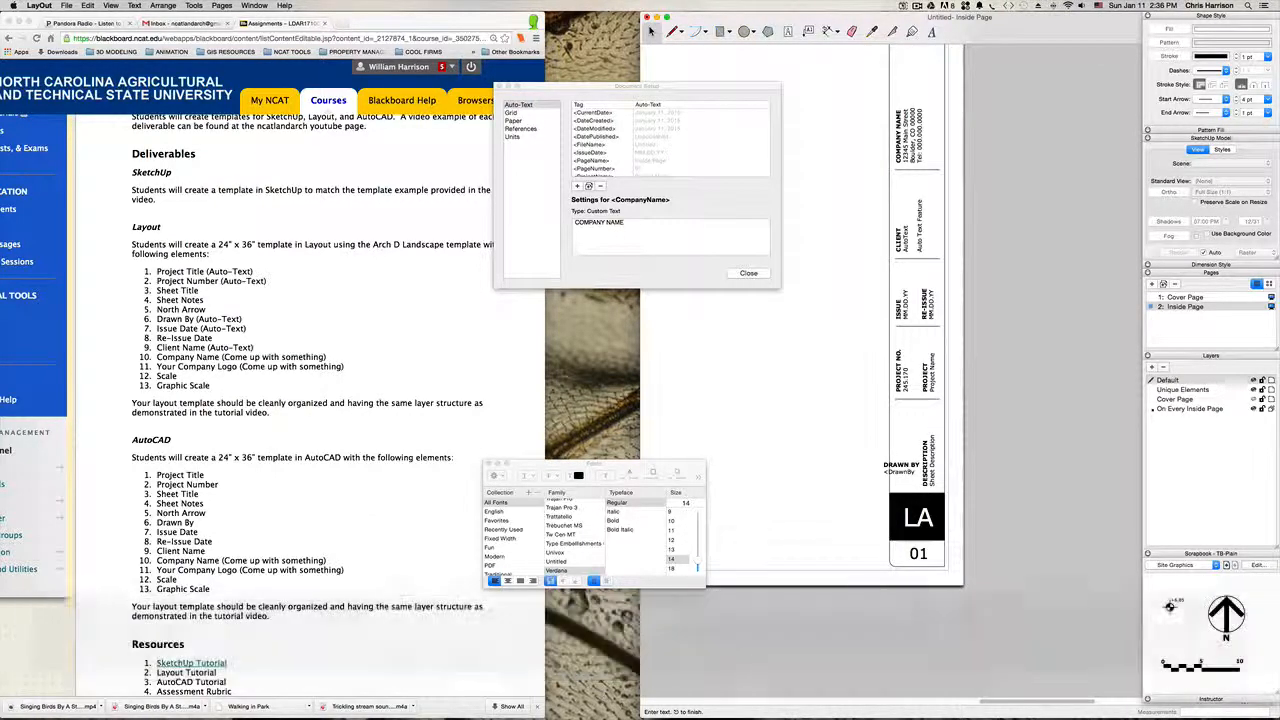
pyautogui.write('>')
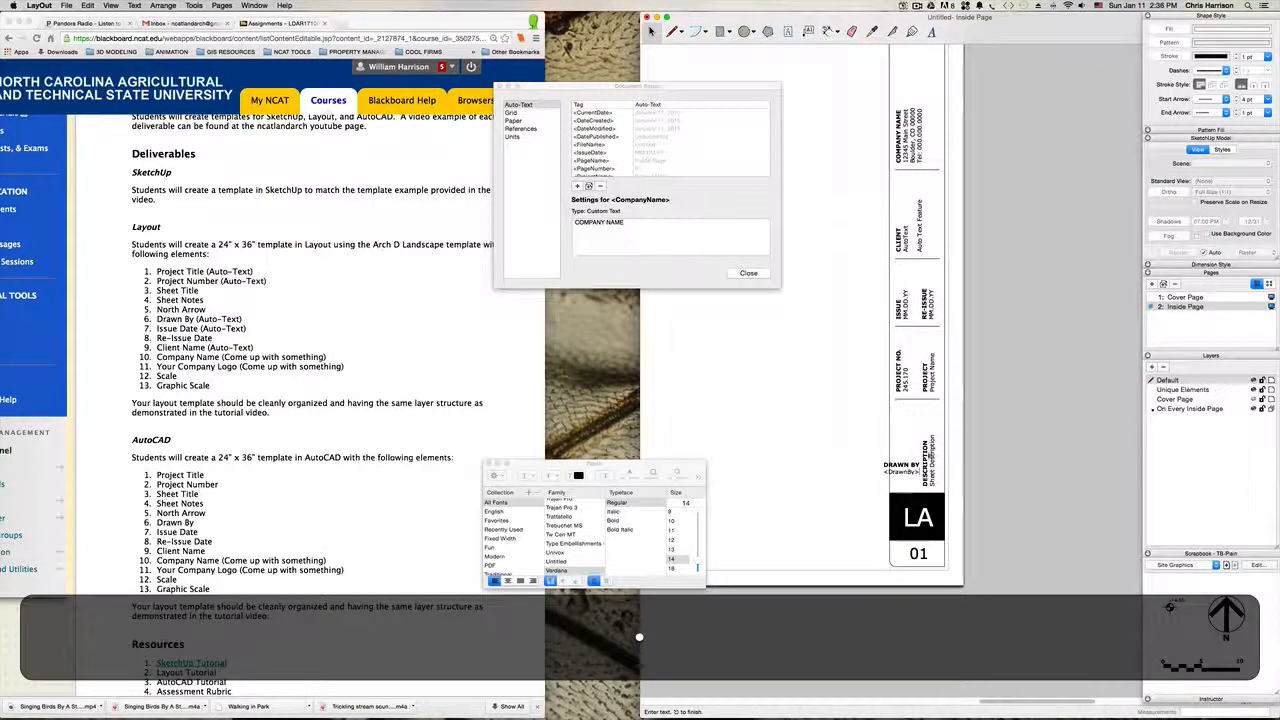
pyautogui.click(992, 431)
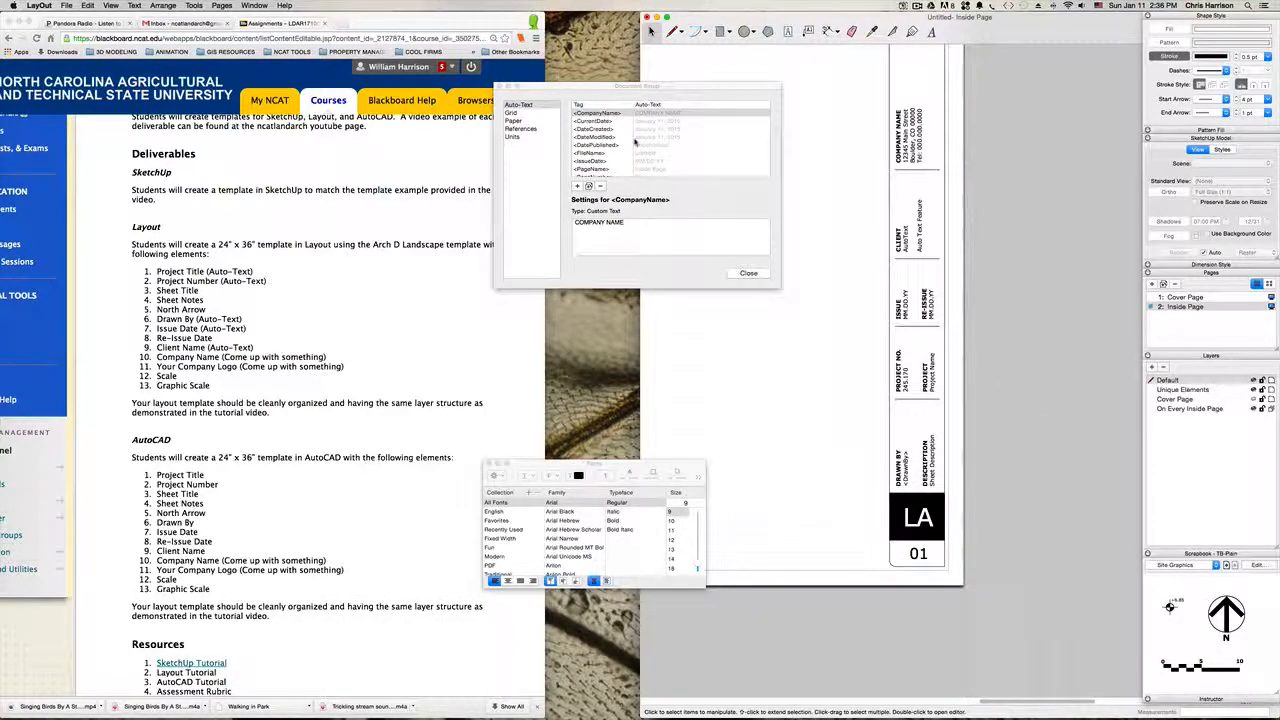
# Step: Add a Custom Text auto-text tag named <DrawnBy> in the document setup
pyautogui.scroll(-3, 635, 143)
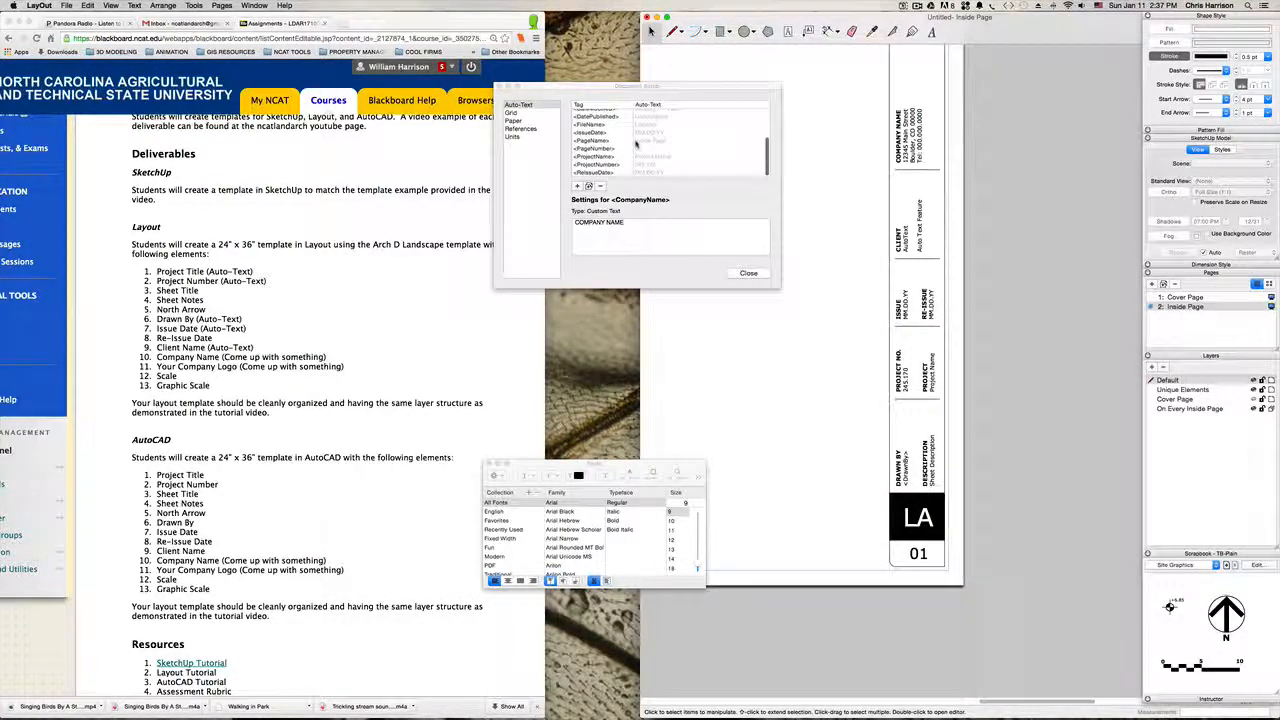
pyautogui.scroll(4, 635, 143)
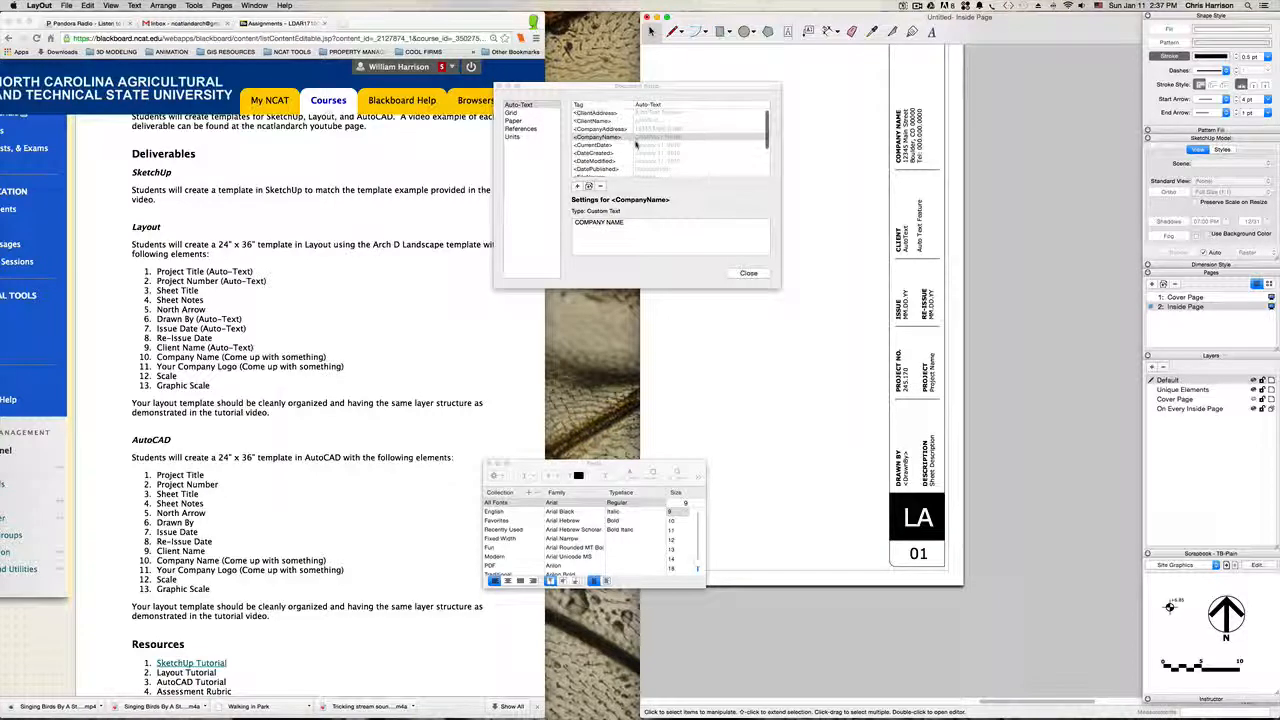
pyautogui.click(576, 187)
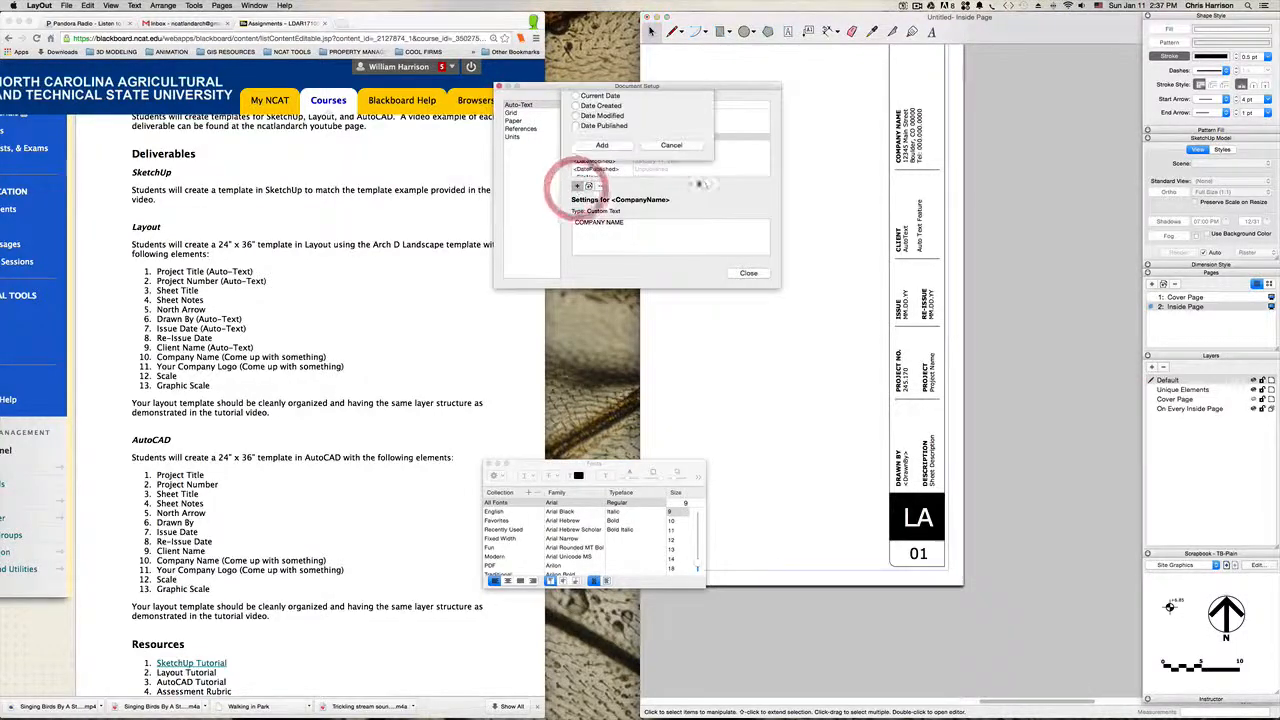
pyautogui.click(576, 147)
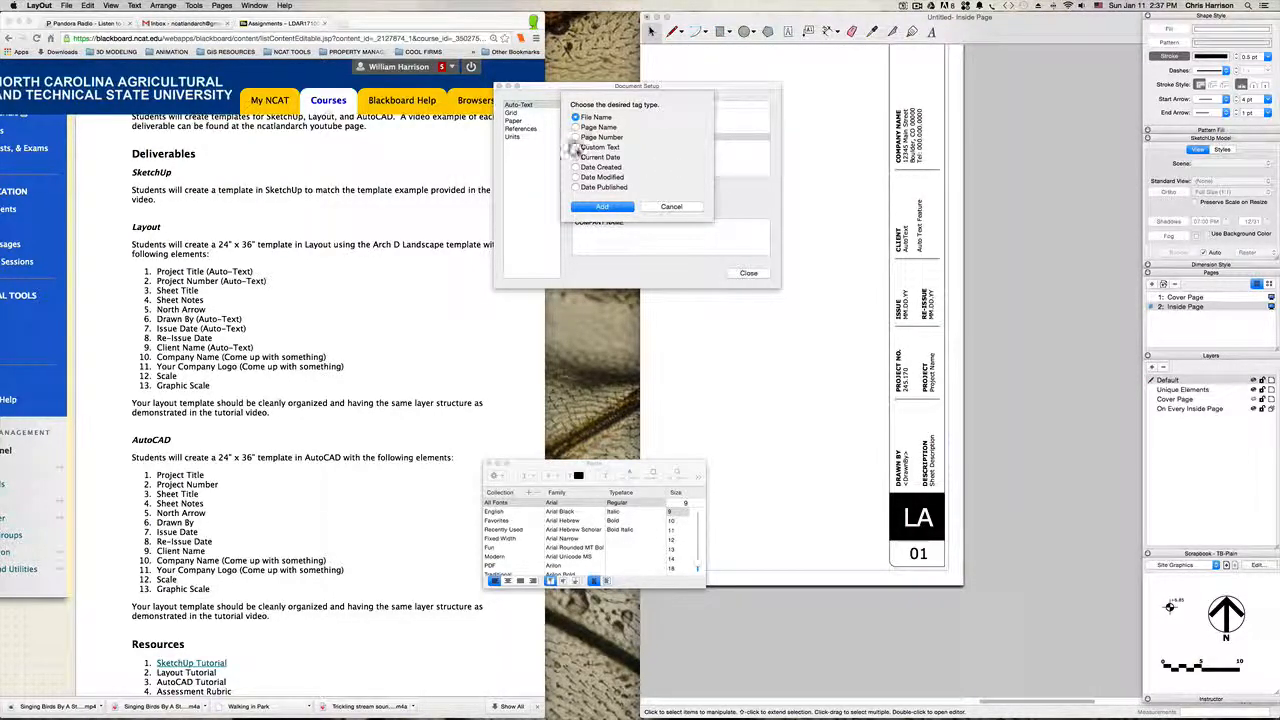
pyautogui.click(602, 207)
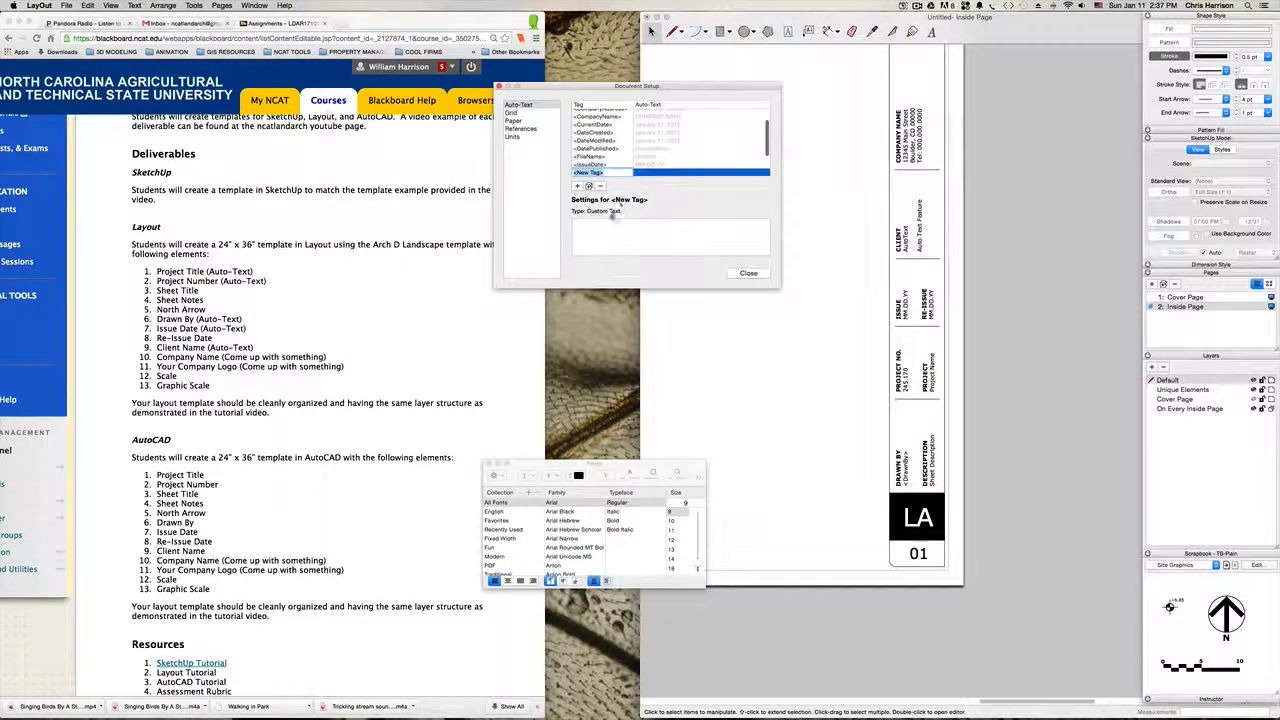
pyautogui.doubleClick(590, 172)
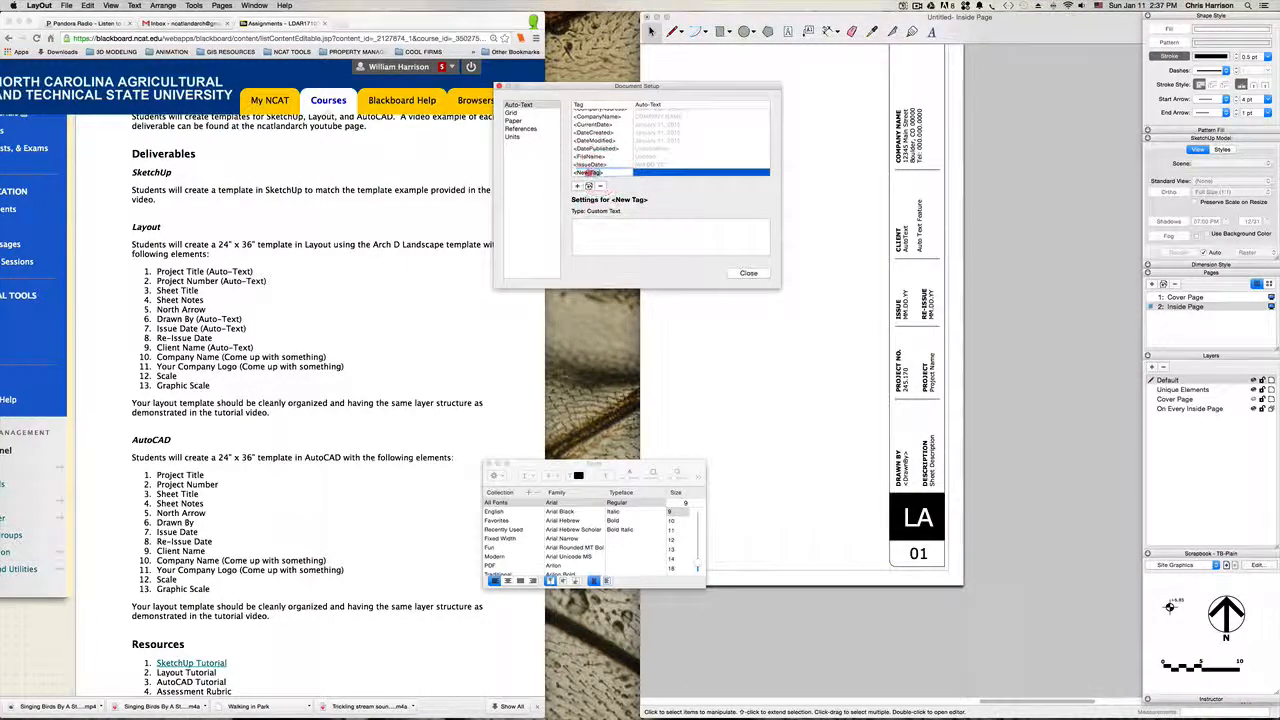
pyautogui.write('Draw')
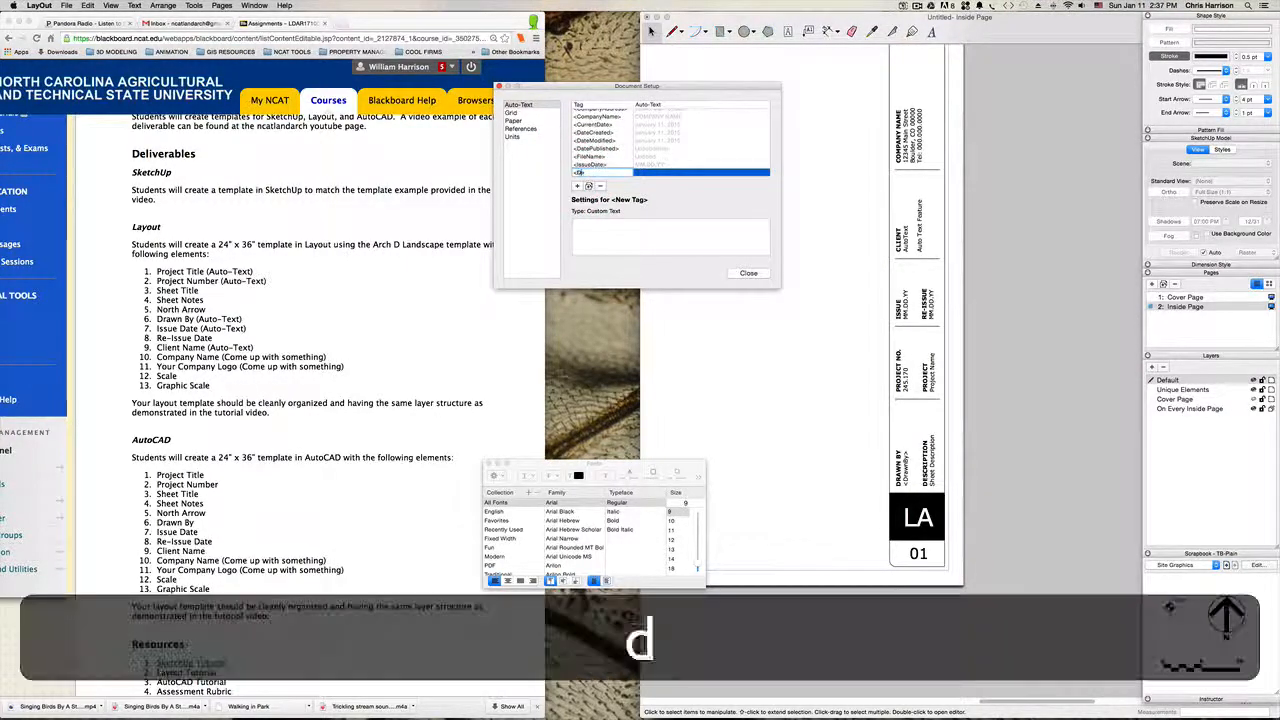
pyautogui.write('n')
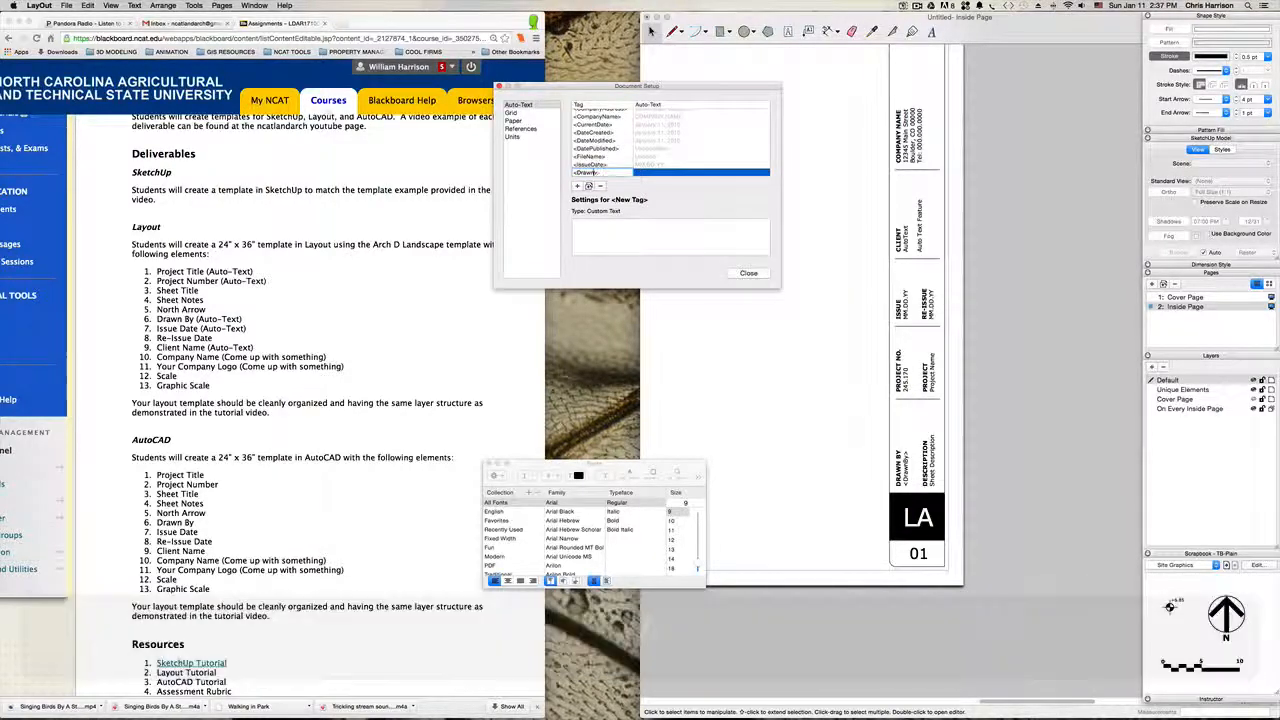
pyautogui.write('By')
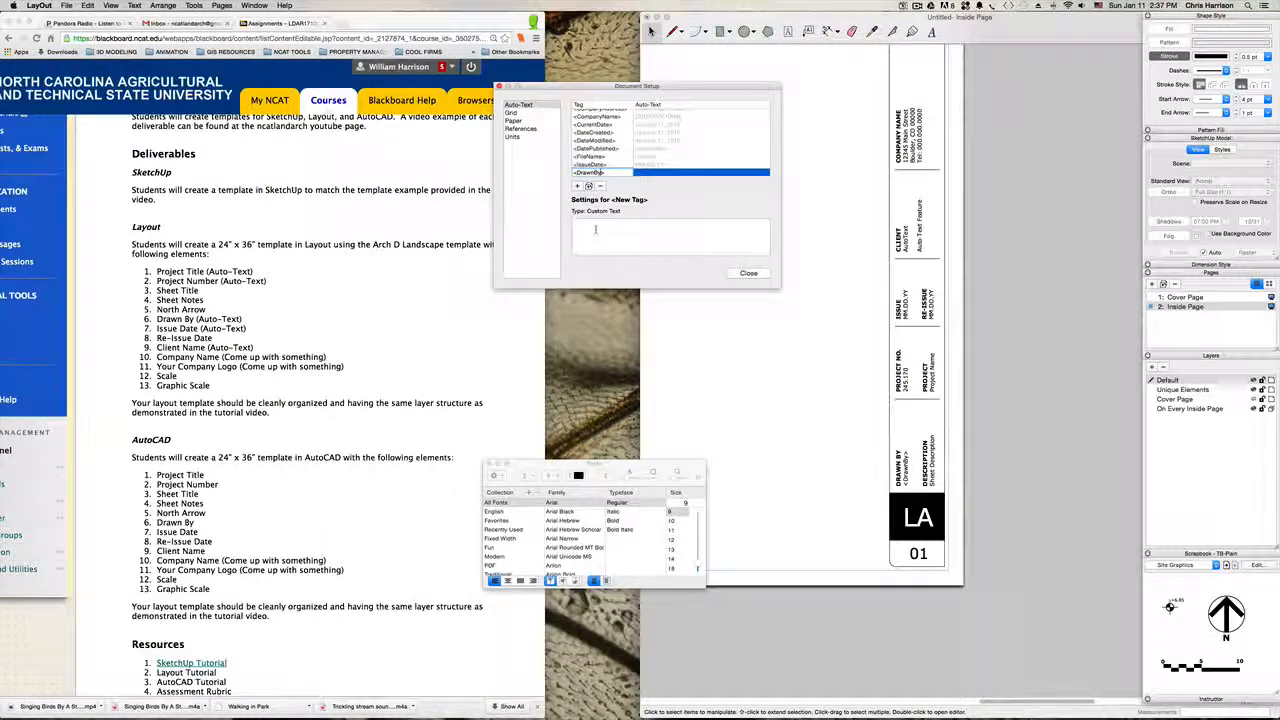
# Step: Enter the drafter's initials as the custom text of the <DrawnBy> tag and apply it to the title block
pyautogui.click(603, 232)
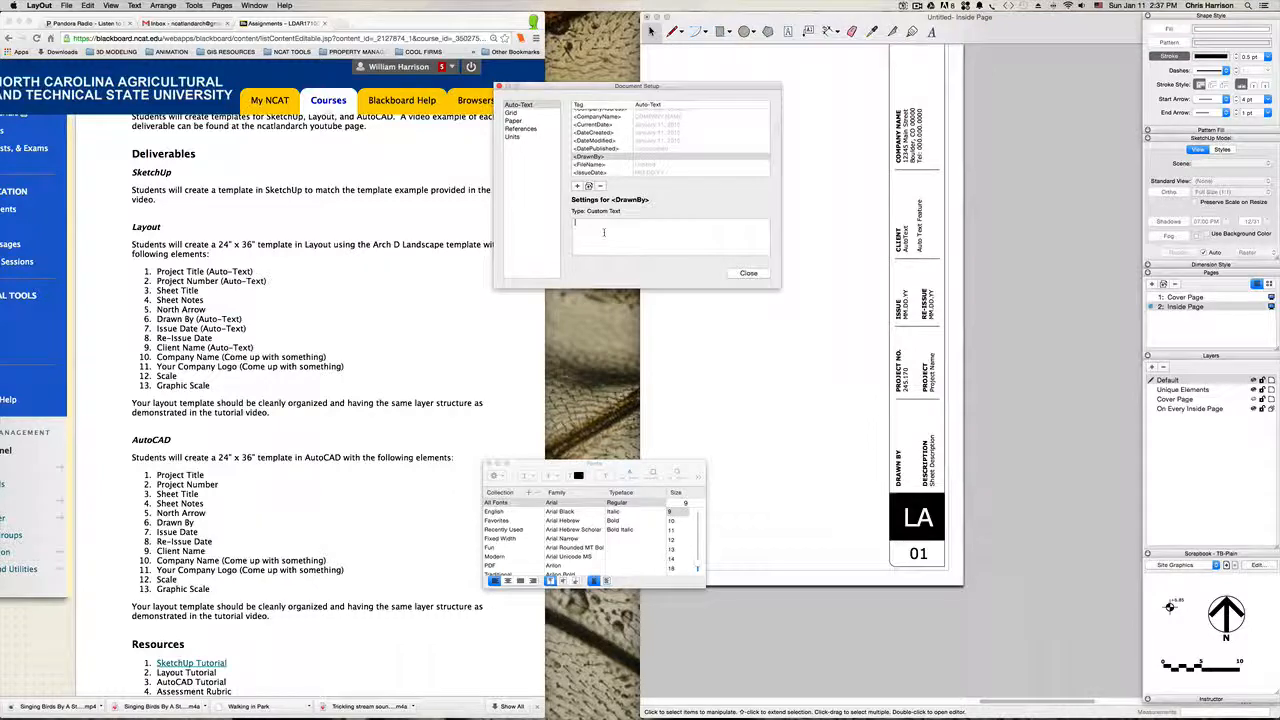
pyautogui.write('W')
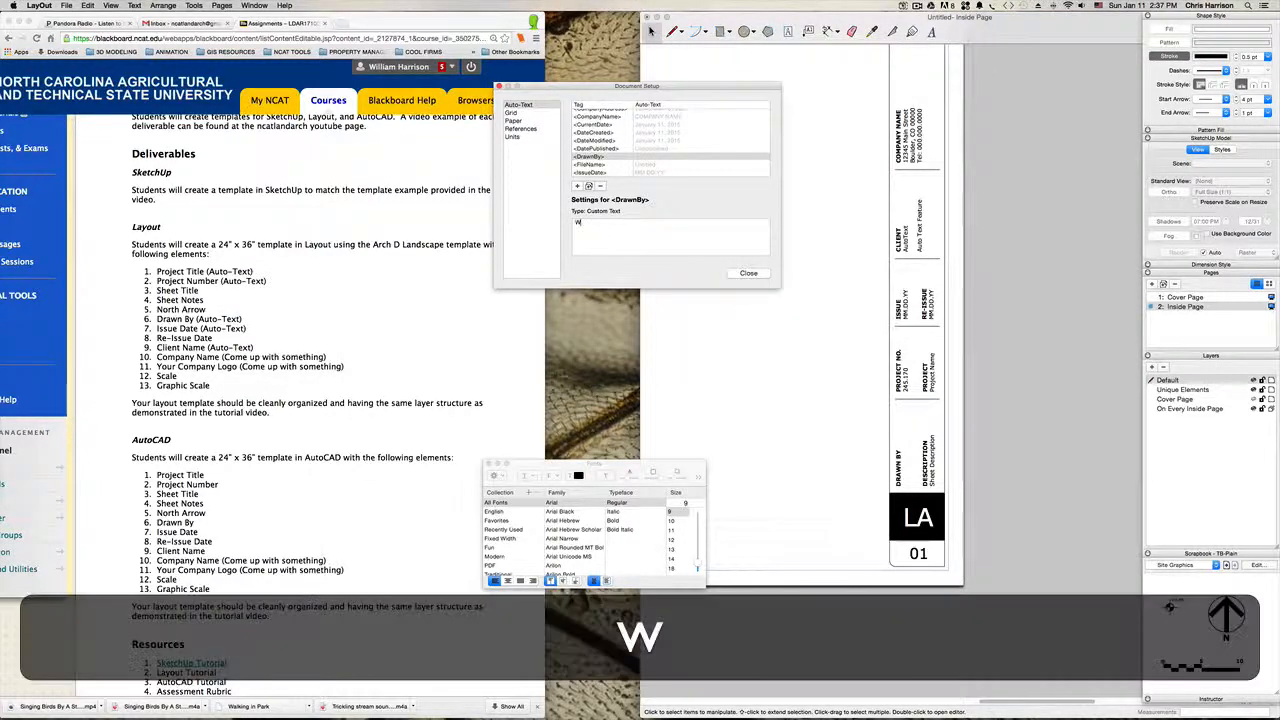
pyautogui.write('.C.H')
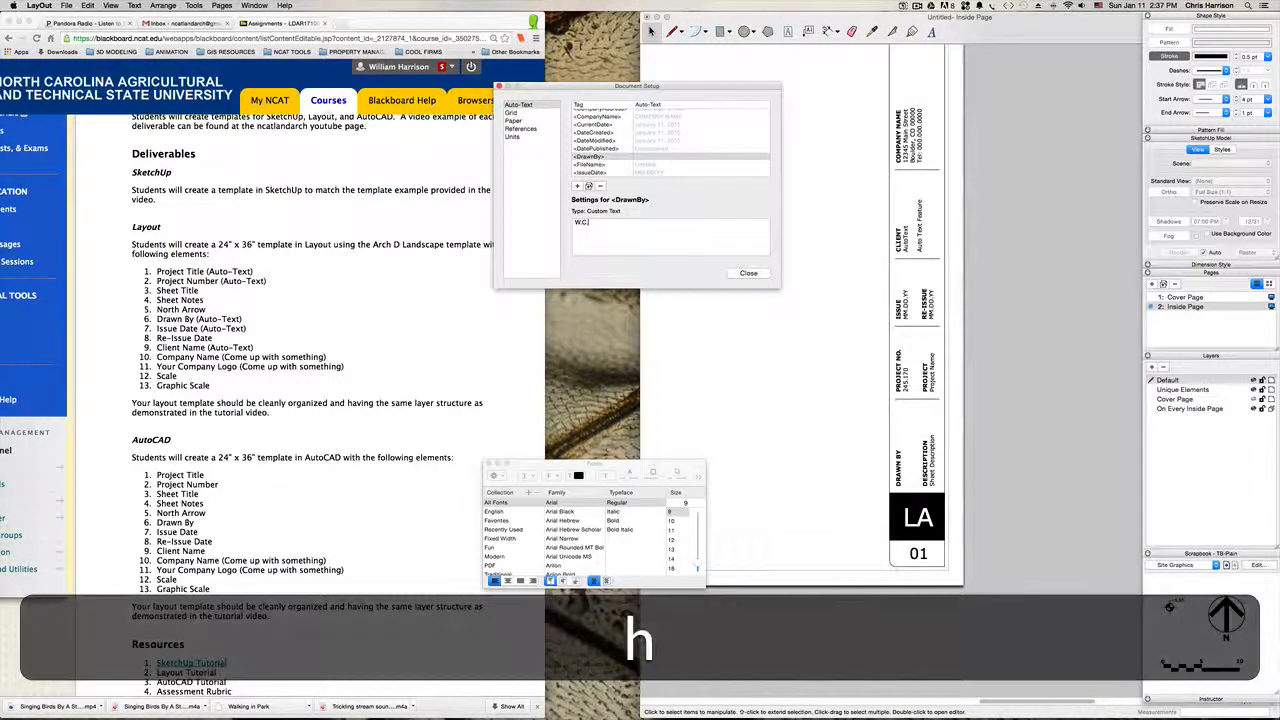
pyautogui.click(790, 354)
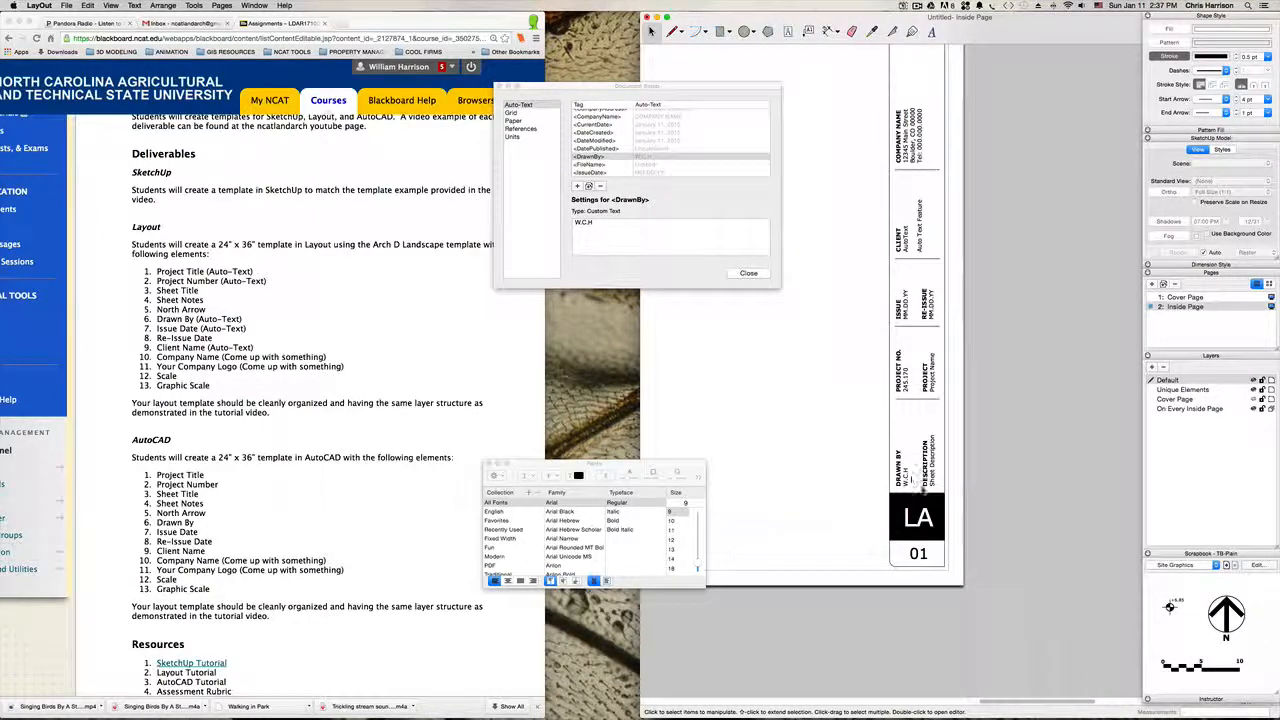
# Step: Check which tag the PROJECT NO. field uses and set the <ProjectNumber> tag's custom text to "AutoText"
pyautogui.press('h')
pyautogui.moveTo(986, 366); pyautogui.dragTo(991, 409)
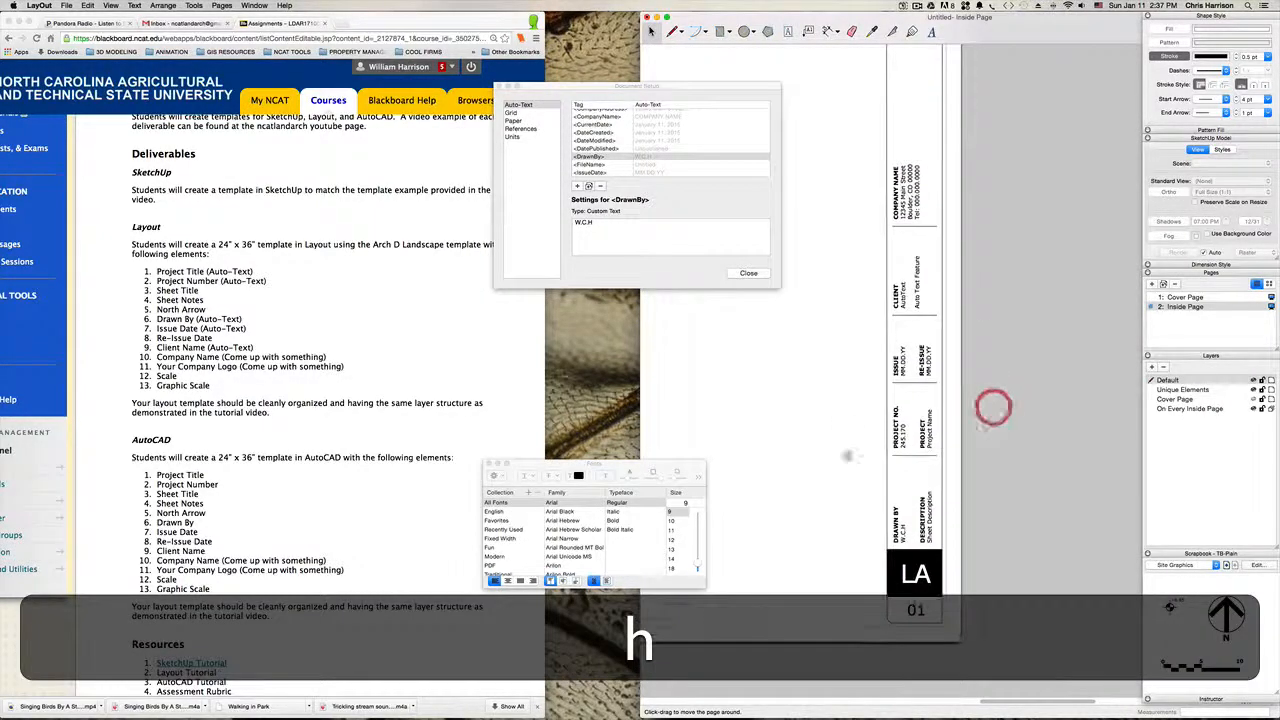
pyautogui.press('space')
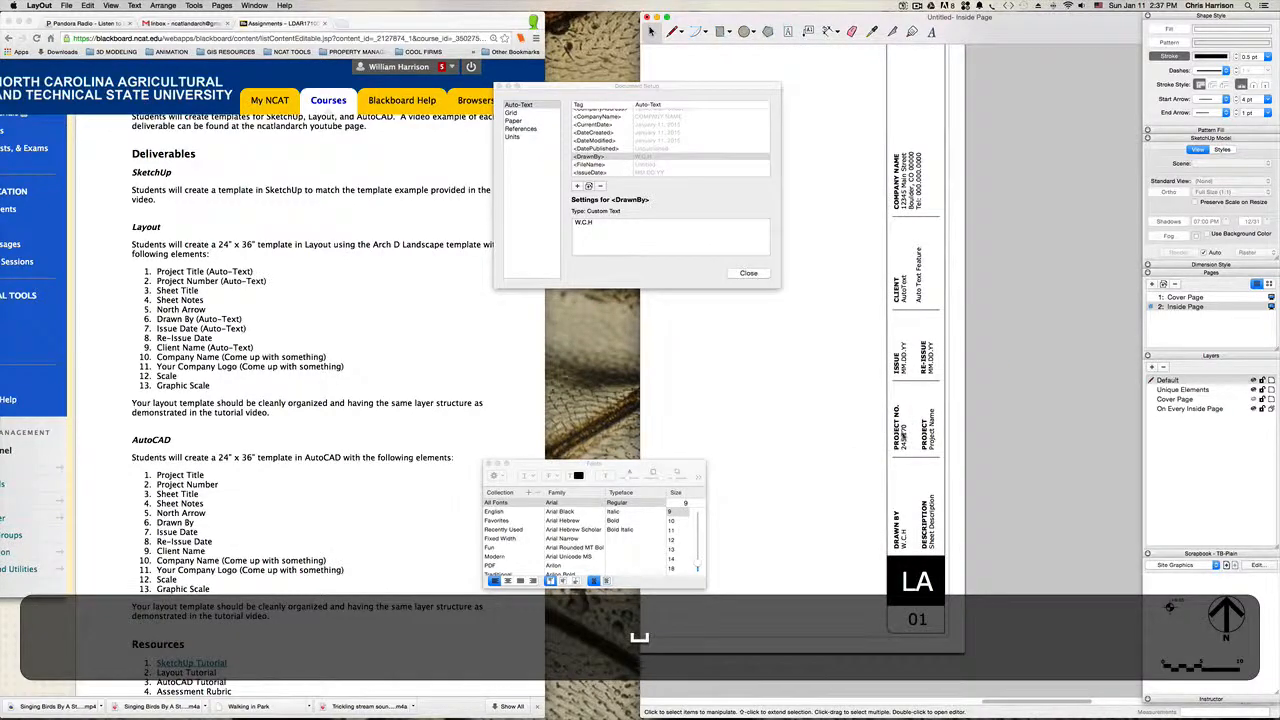
pyautogui.doubleClick(904, 436)
pyautogui.click(907, 433)
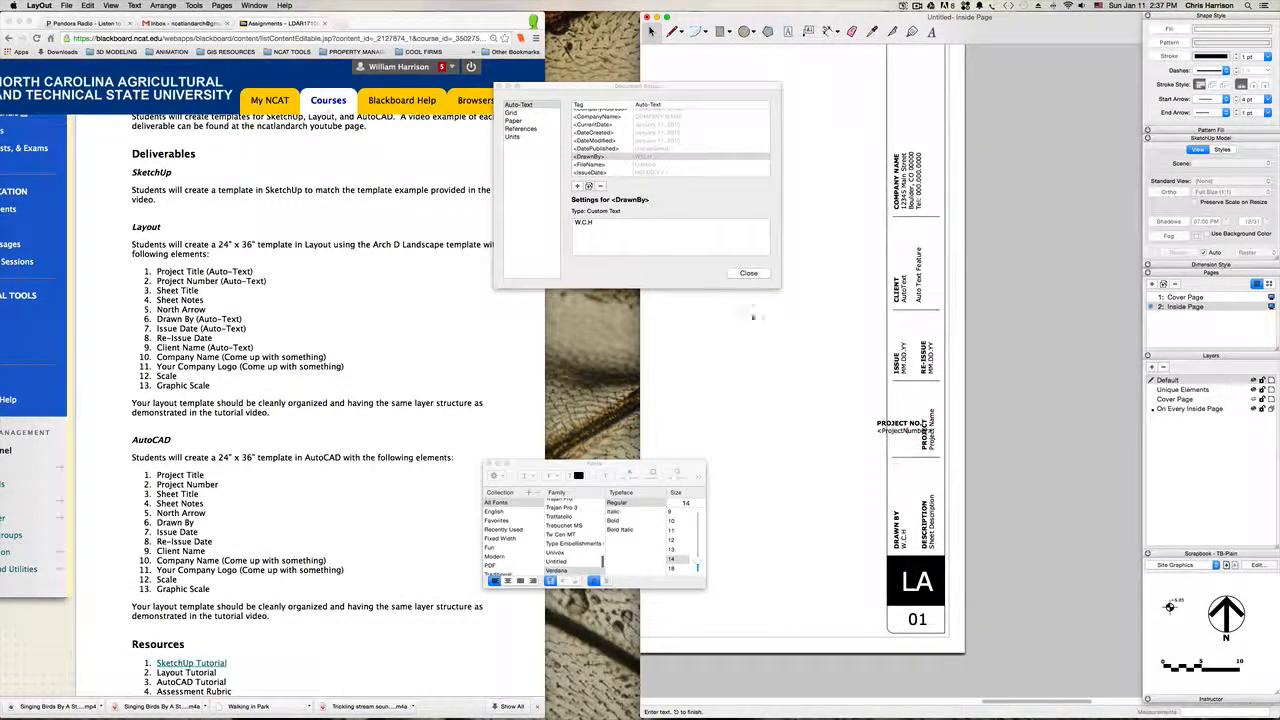
pyautogui.scroll(1, 617, 163)
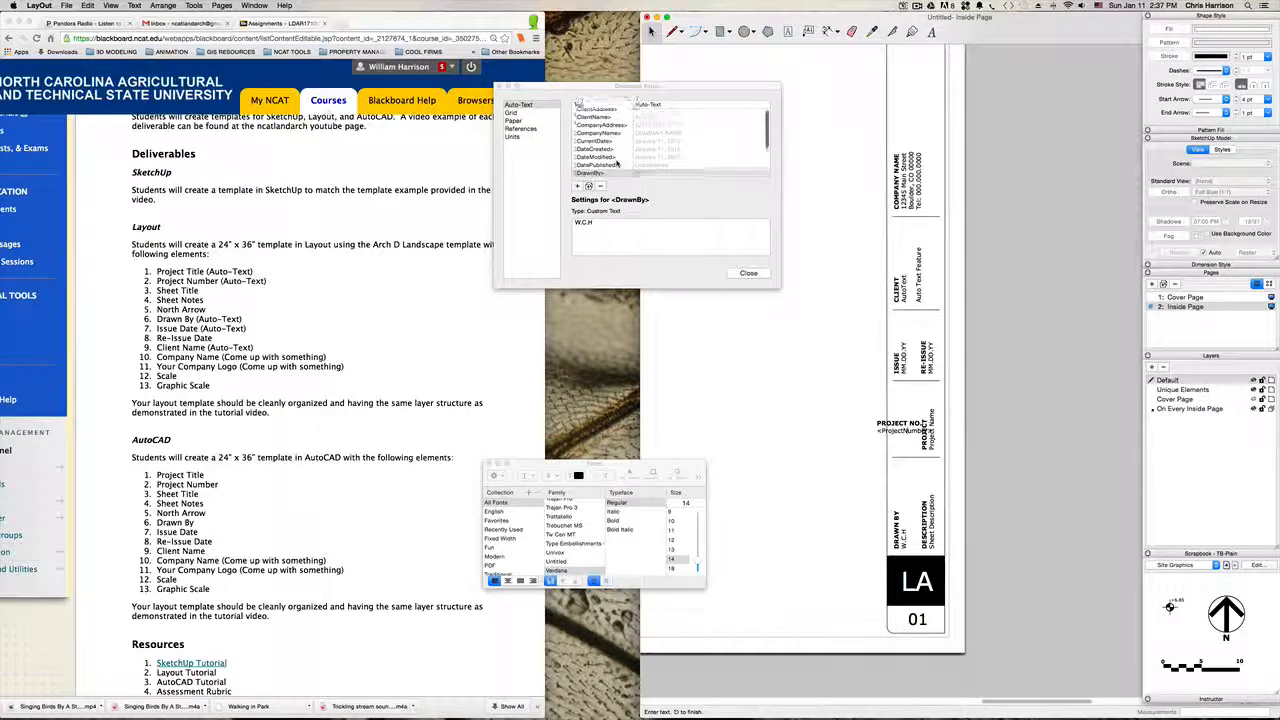
pyautogui.scroll(-3, 617, 163)
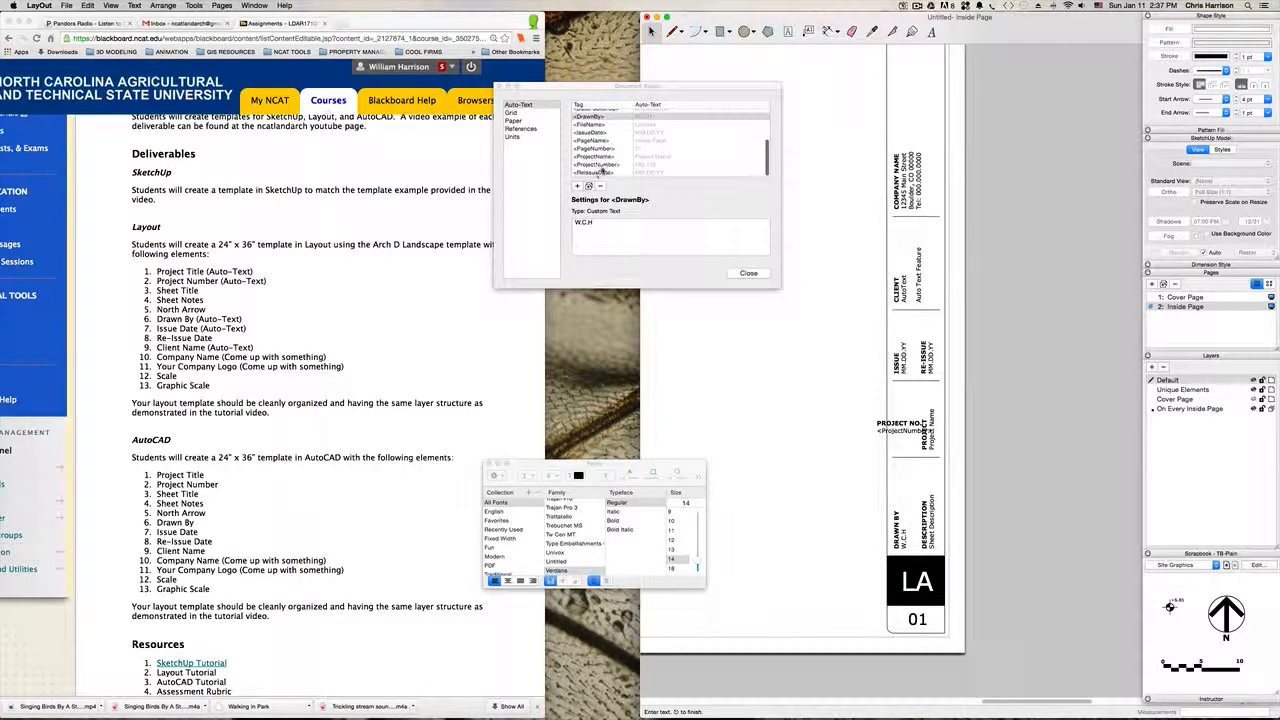
pyautogui.click(598, 164)
pyautogui.moveTo(612, 222); pyautogui.dragTo(556, 220)
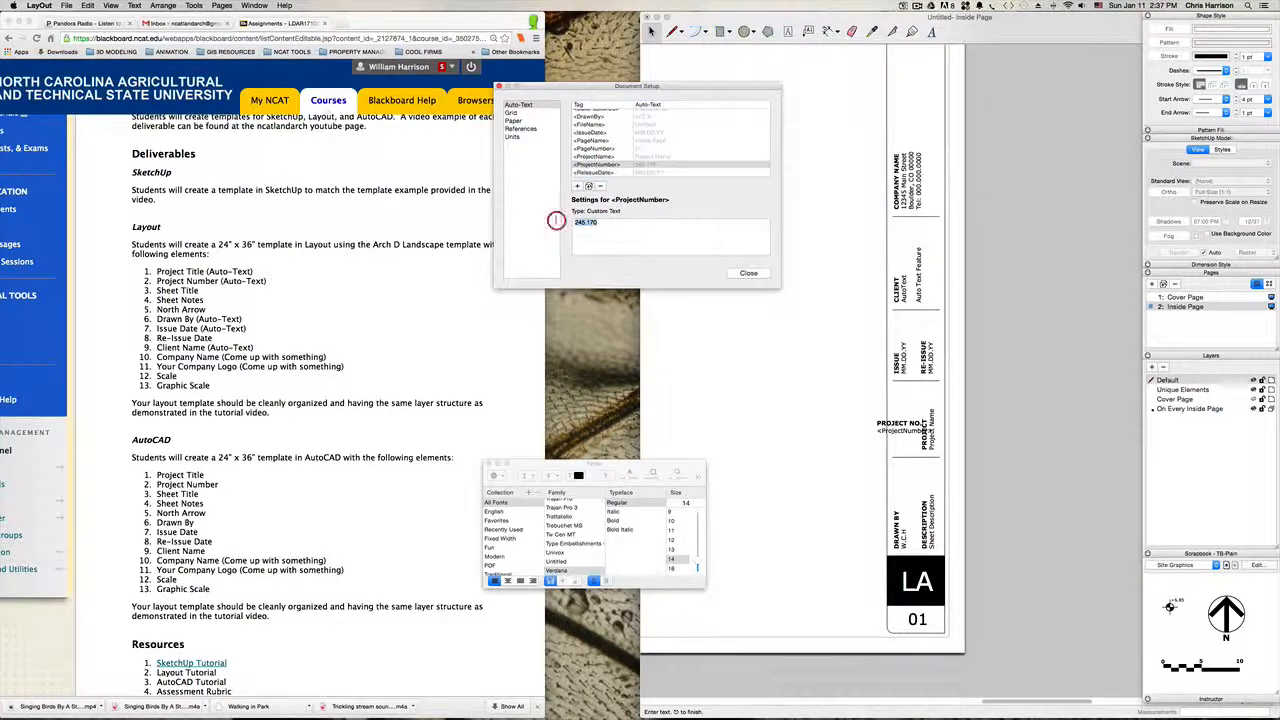
pyautogui.write('AutoText')
pyautogui.click(1012, 378)
pyautogui.click(1008, 344)
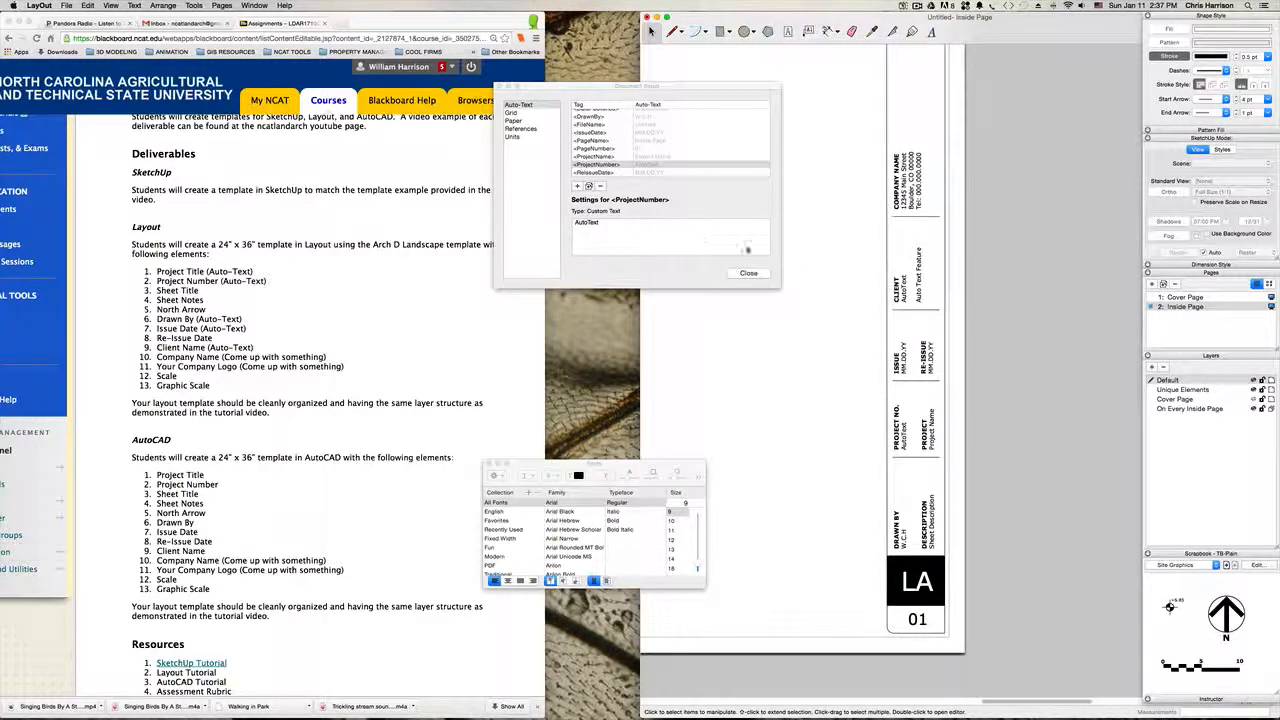
# Step: Change the PROJECT heading in the title block to "PROJECT NAME", keeping the <ProjectName> tag below it
pyautogui.click(935, 430)
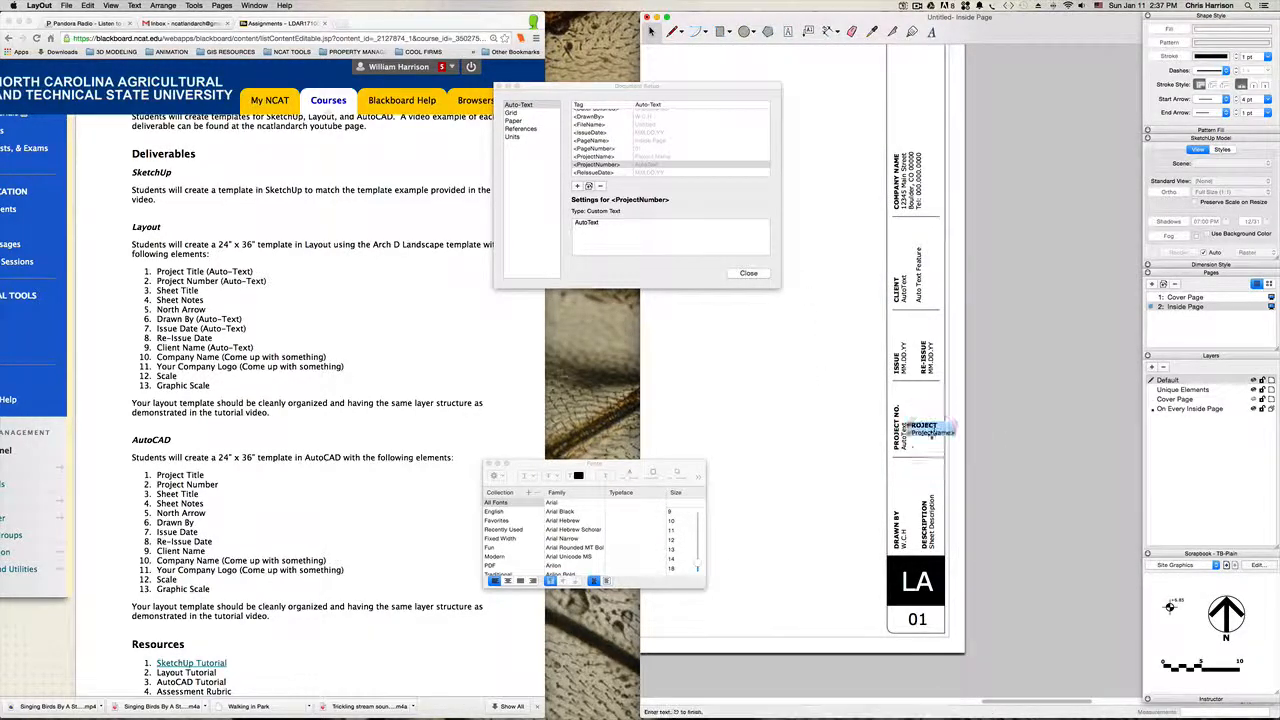
pyautogui.doubleClick(940, 426)
pyautogui.write('Na')
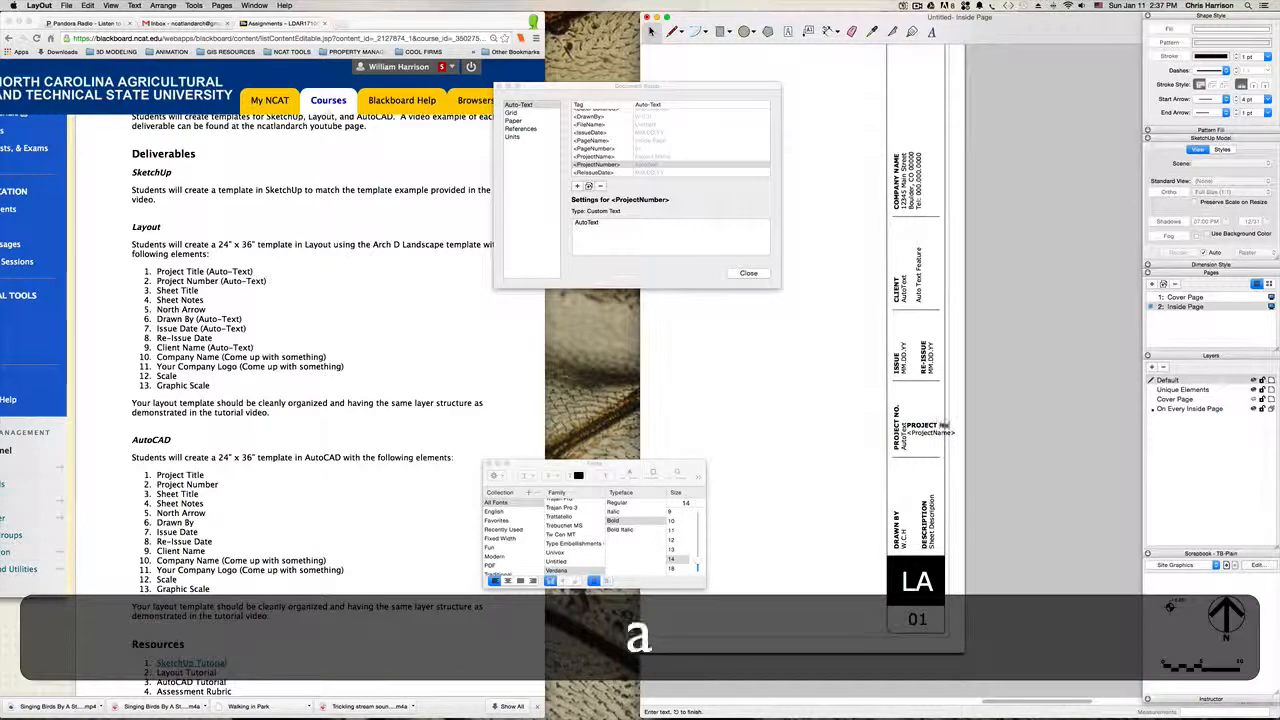
pyautogui.press('BackSpace')
pyautogui.write('M')
pyautogui.press('BackSpace')
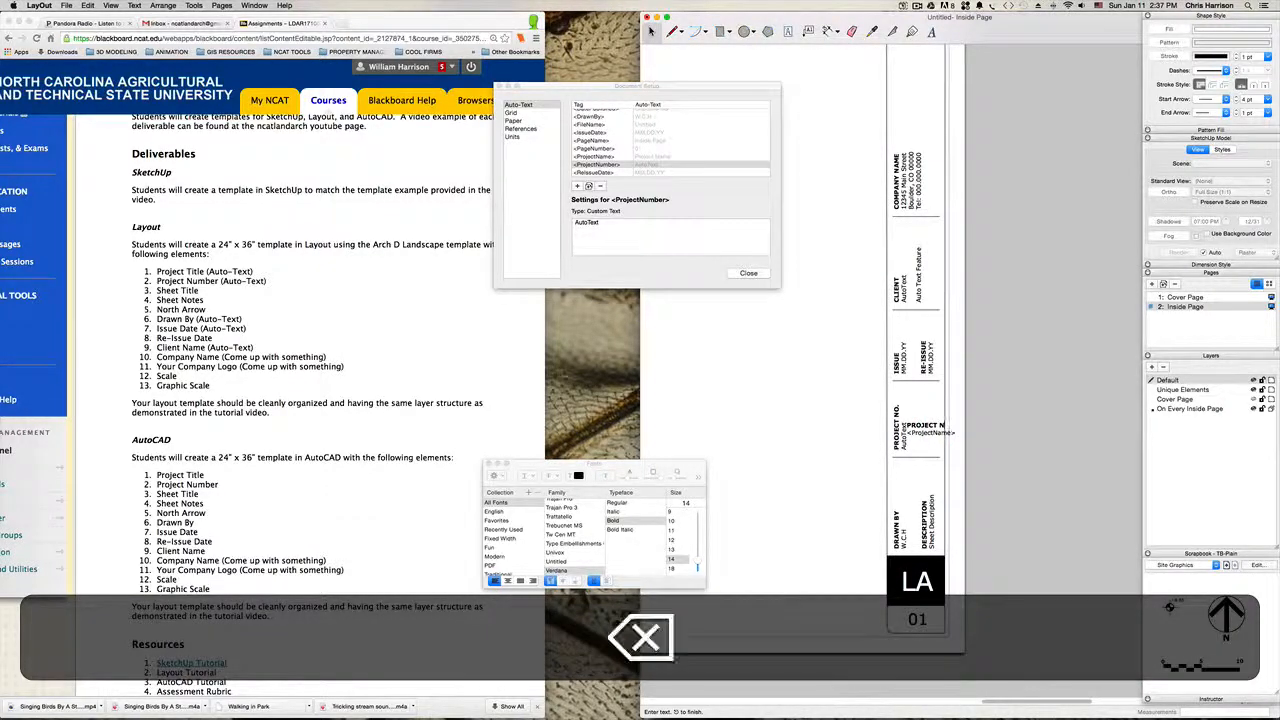
pyautogui.write('AME')
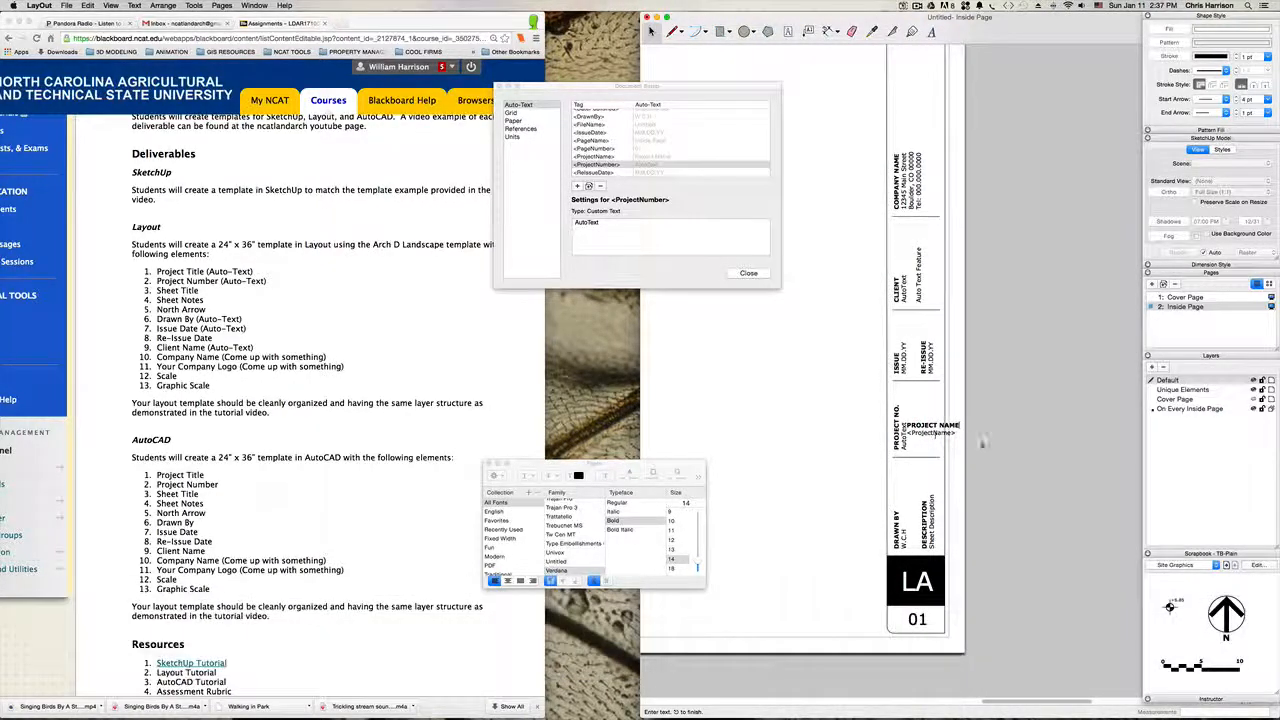
pyautogui.click(997, 466)
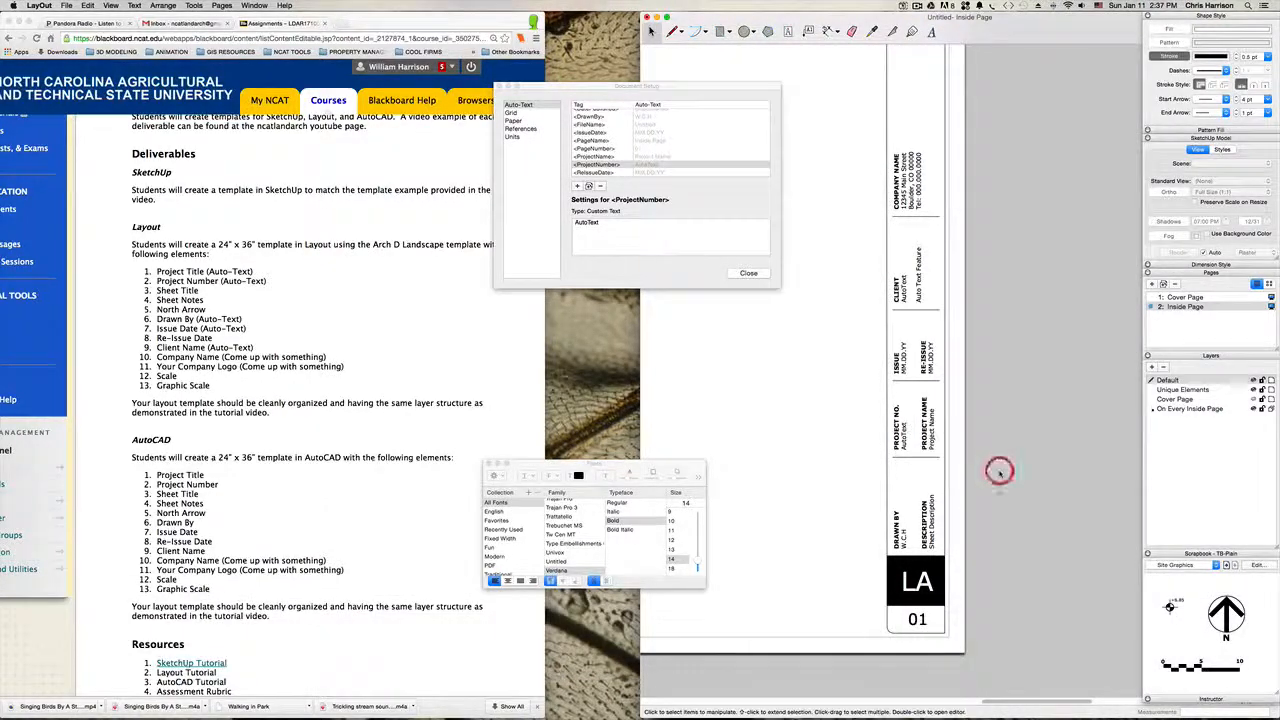
# Step: Set the <ProjectName> tag's custom text to "AutoText" and apply it to the title block
pyautogui.scroll(1, 605, 165)
pyautogui.click(645, 158)
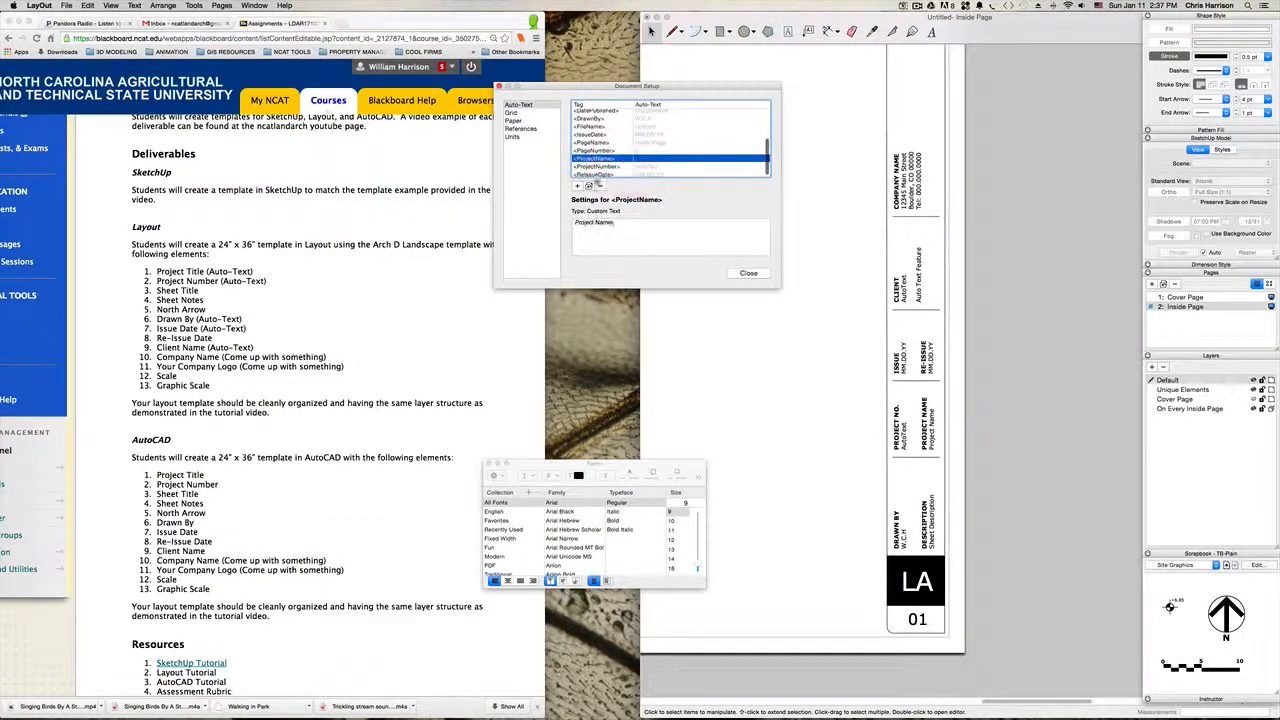
pyautogui.moveTo(612, 222); pyautogui.dragTo(531, 216)
pyautogui.press('shift+super+v')
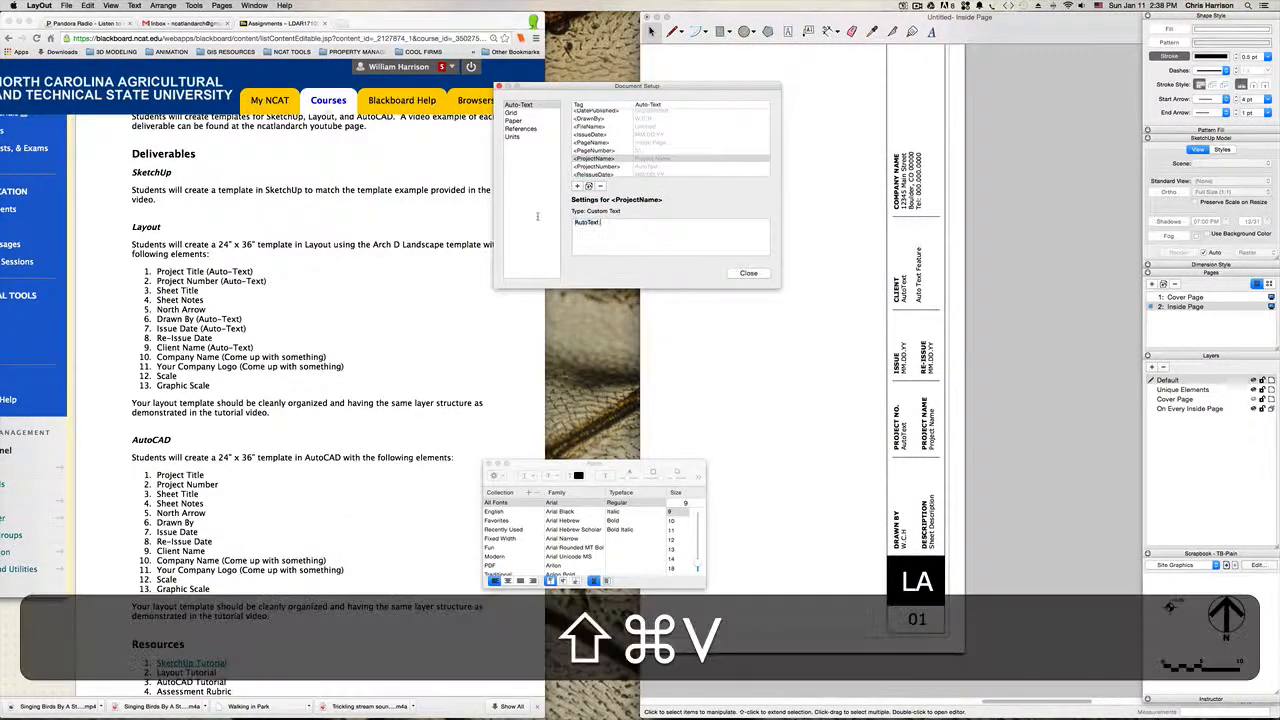
pyautogui.click(994, 409)
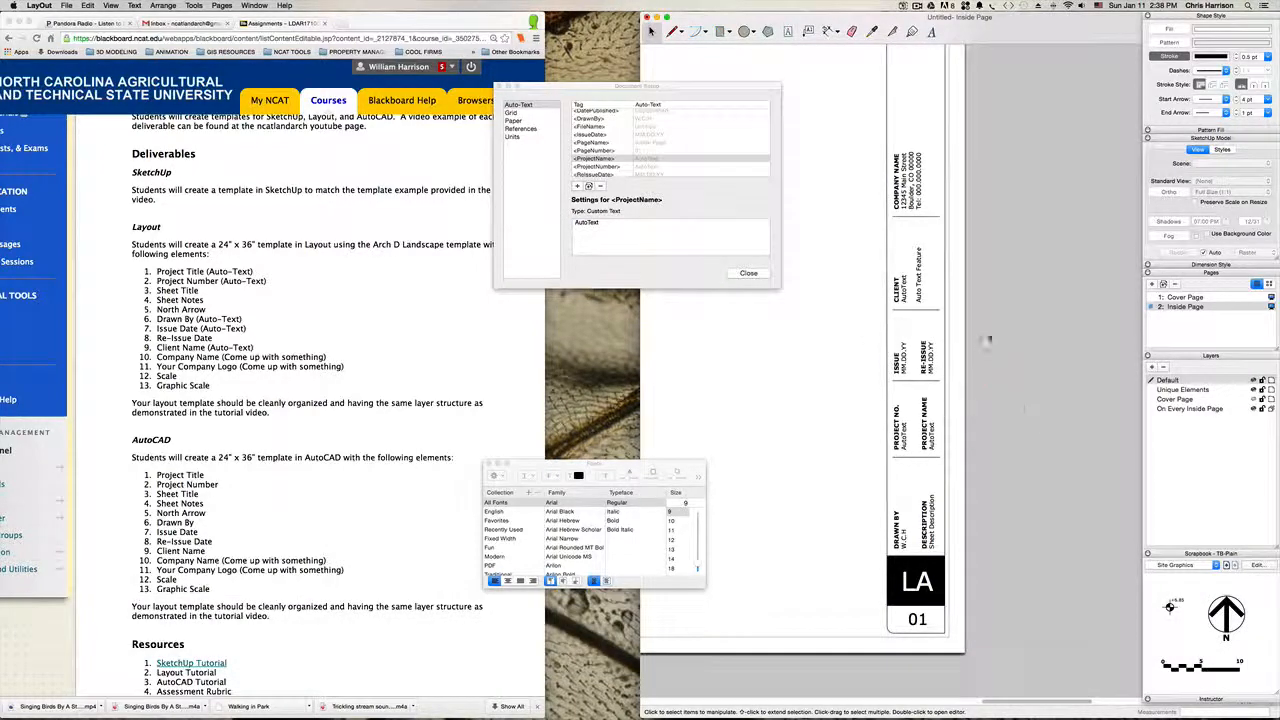
# Step: Change the ISSUE heading in the title block to "ISSUE DATE", keeping the <IssueDate> tag below it
pyautogui.press('h')
pyautogui.moveTo(945, 320); pyautogui.dragTo(911, 455)
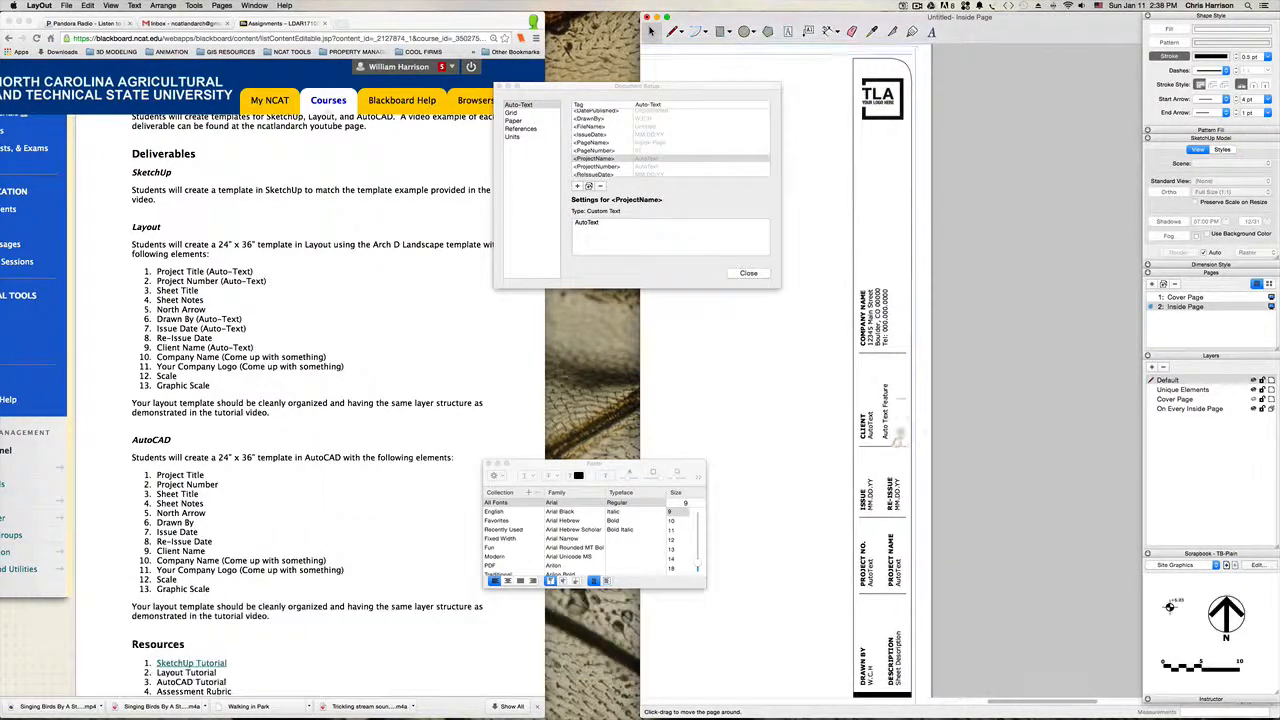
pyautogui.press('space')
pyautogui.click(857, 492)
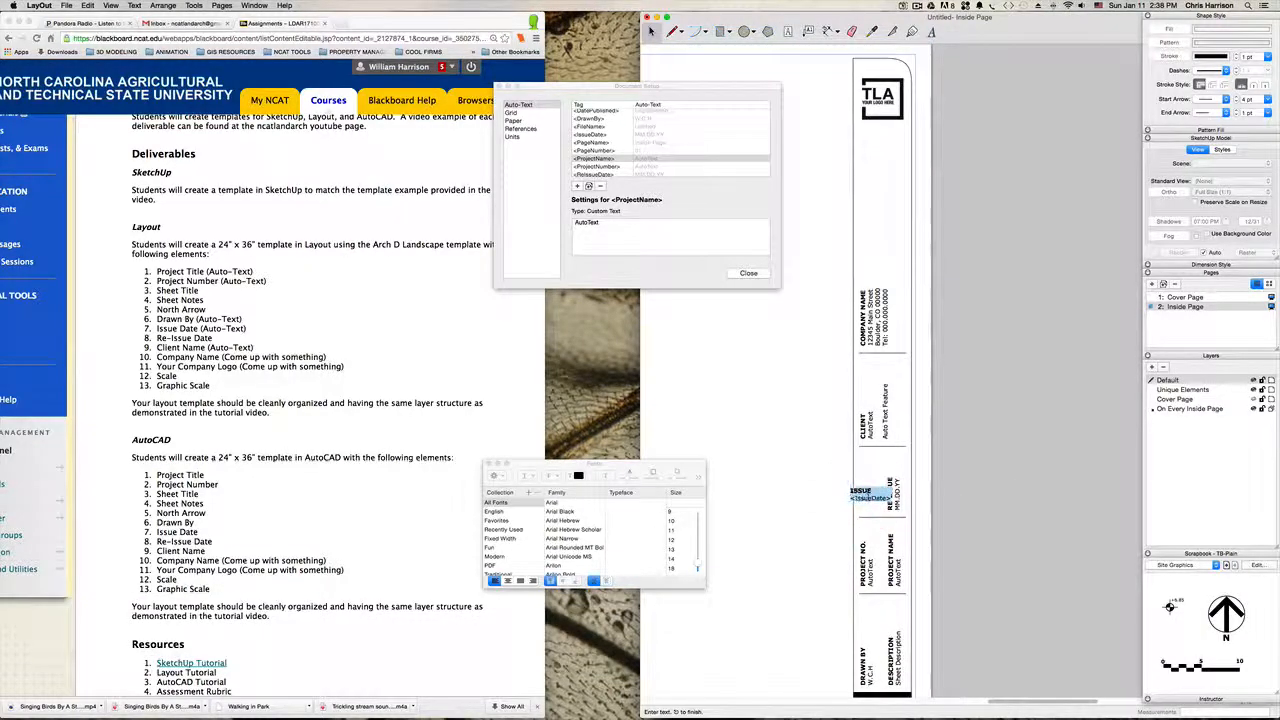
pyautogui.click(1033, 480)
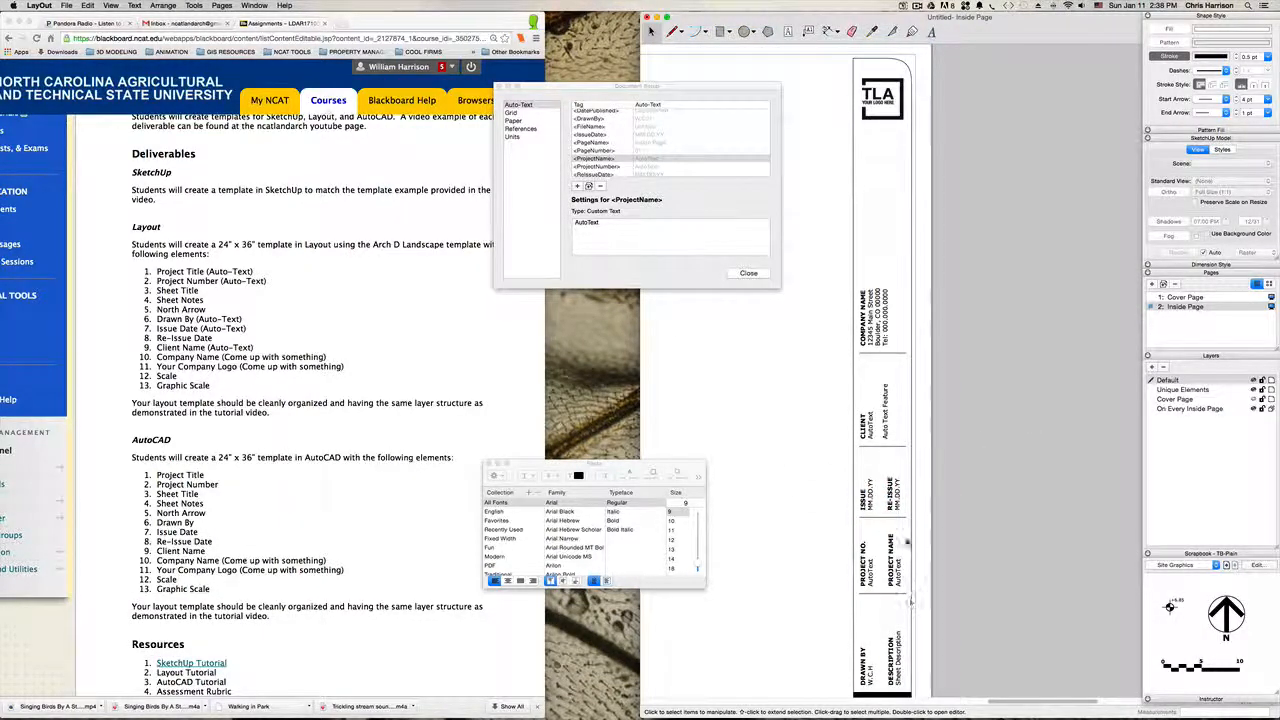
pyautogui.doubleClick(862, 494)
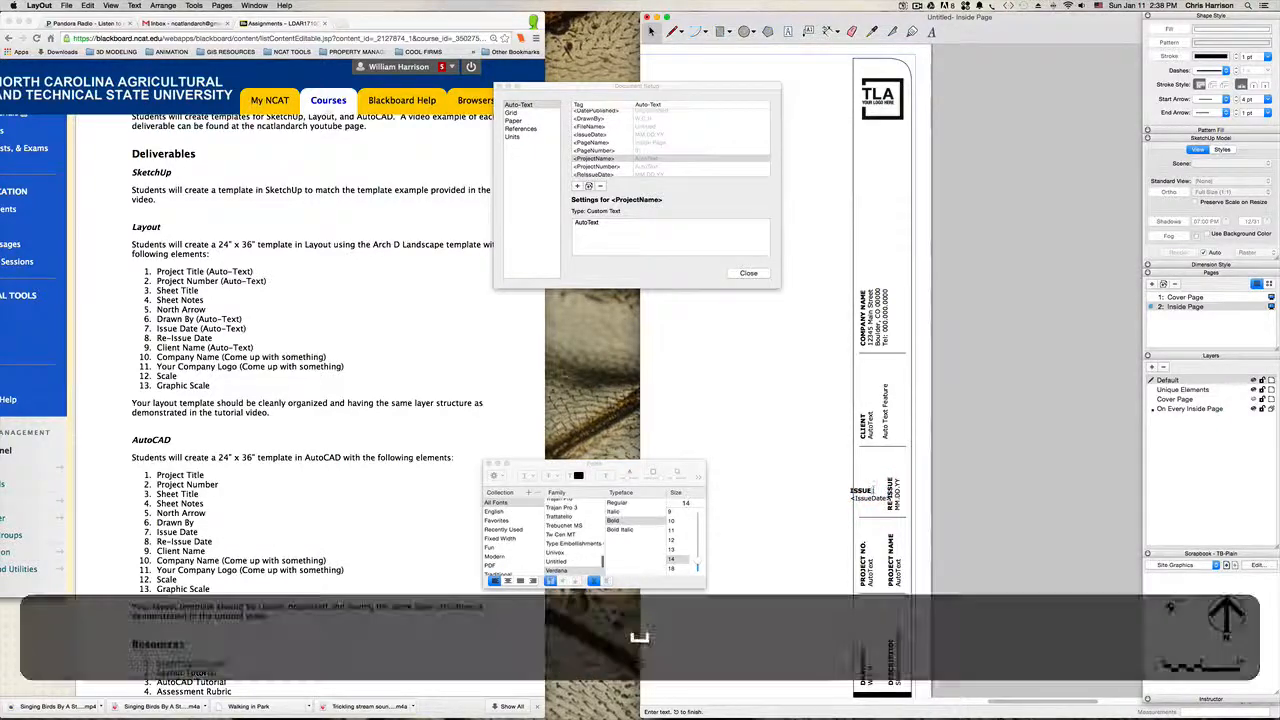
pyautogui.write('d')
pyautogui.press('BackSpace')
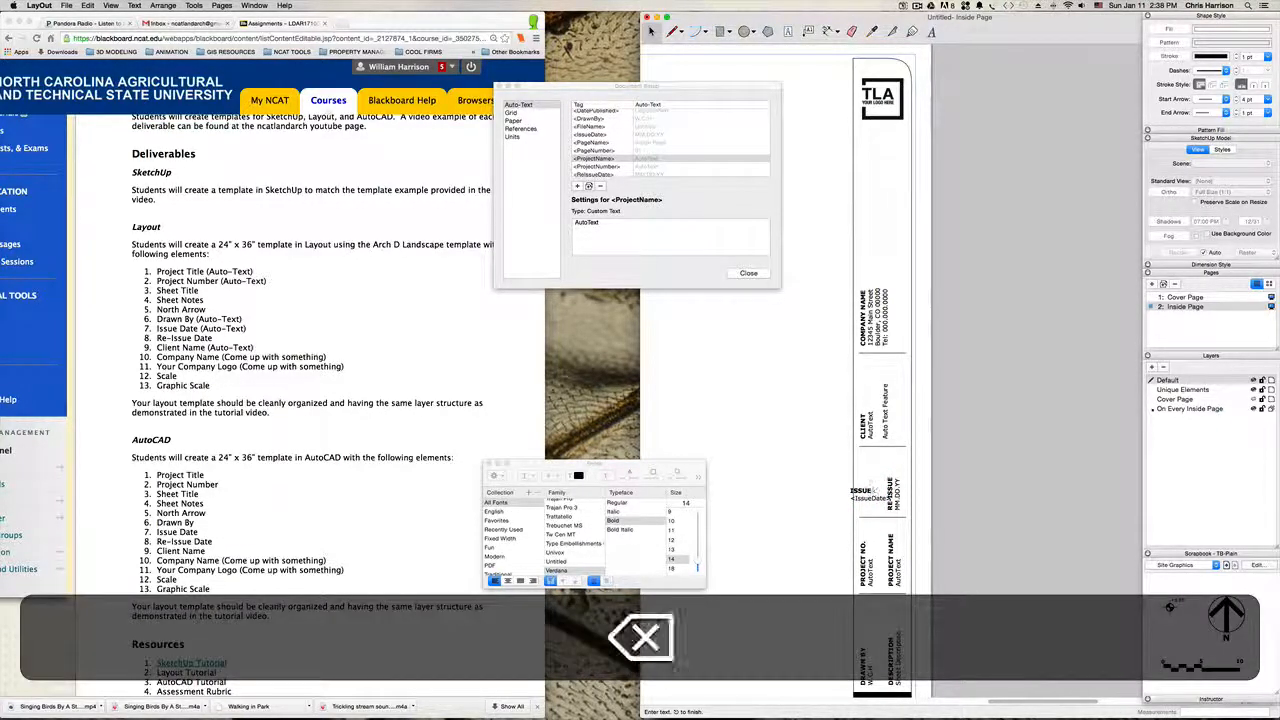
pyautogui.write('DATE')
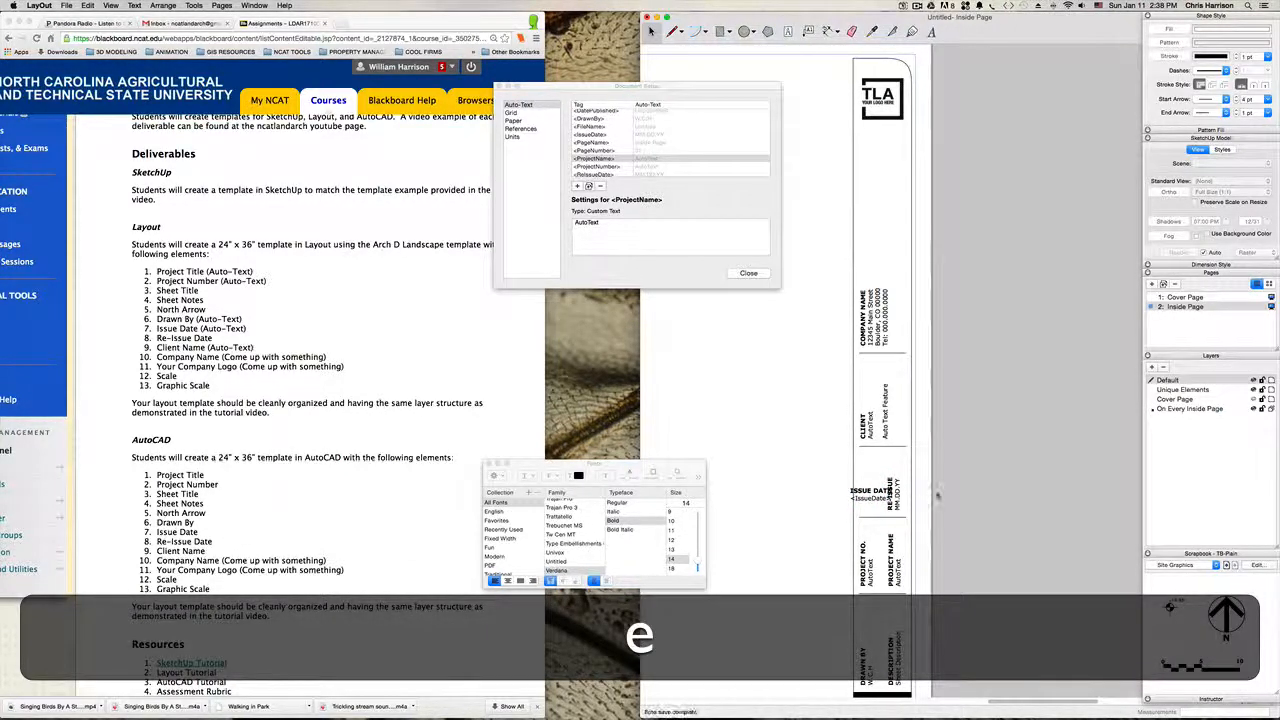
pyautogui.click(970, 468)
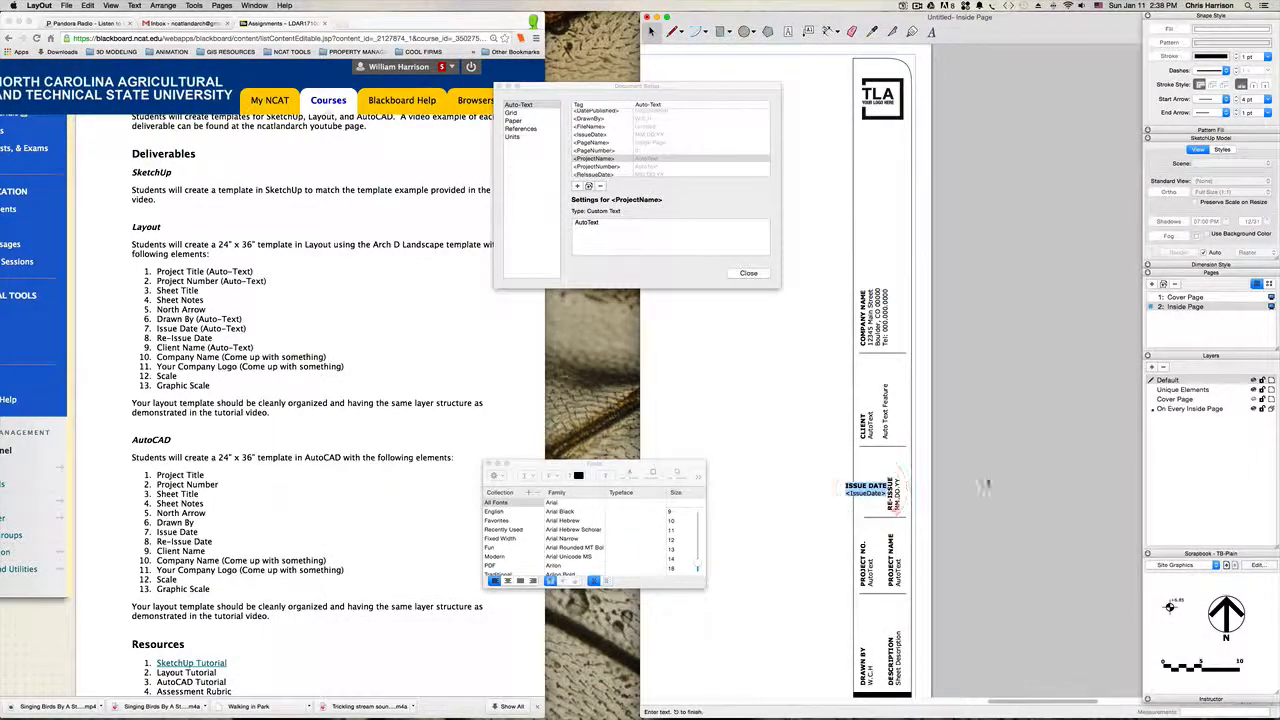
# Step: Confirm the tag under the ISSUE DATE heading and set the <IssueDate> tag's custom text to "AutoText"
pyautogui.click(1004, 475)
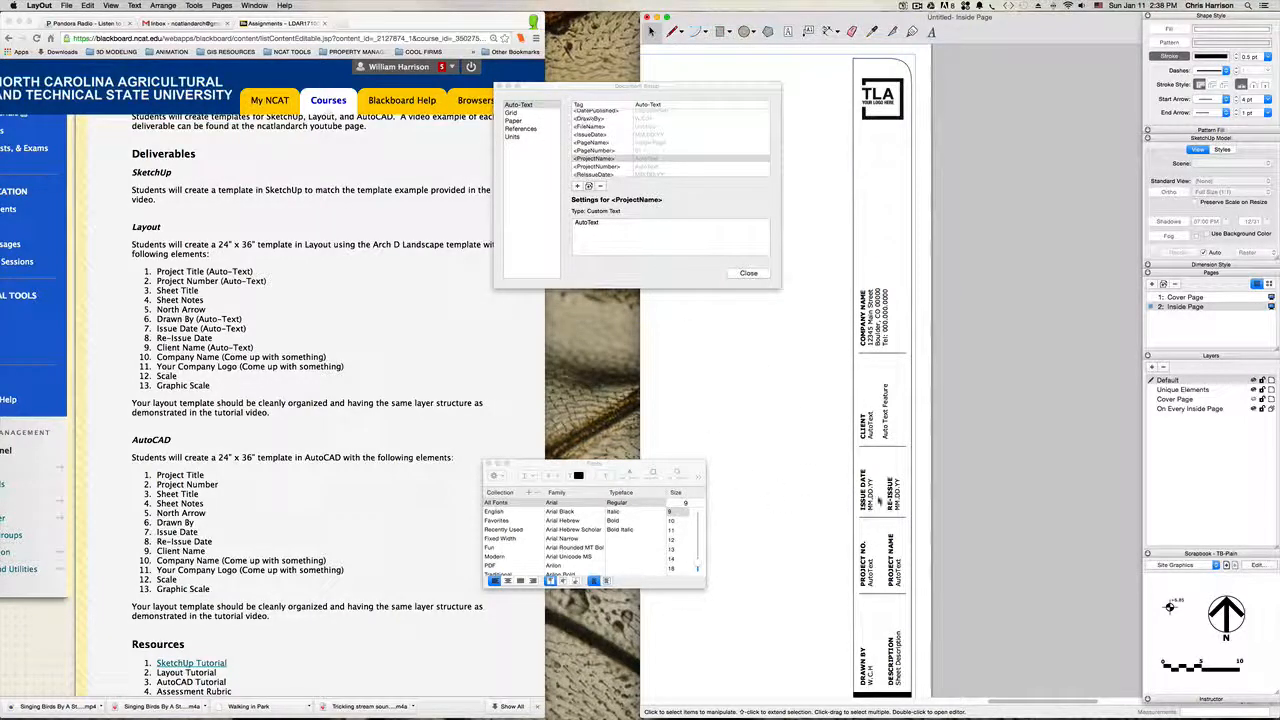
pyautogui.press('h')
pyautogui.moveTo(919, 513); pyautogui.dragTo(857, 491)
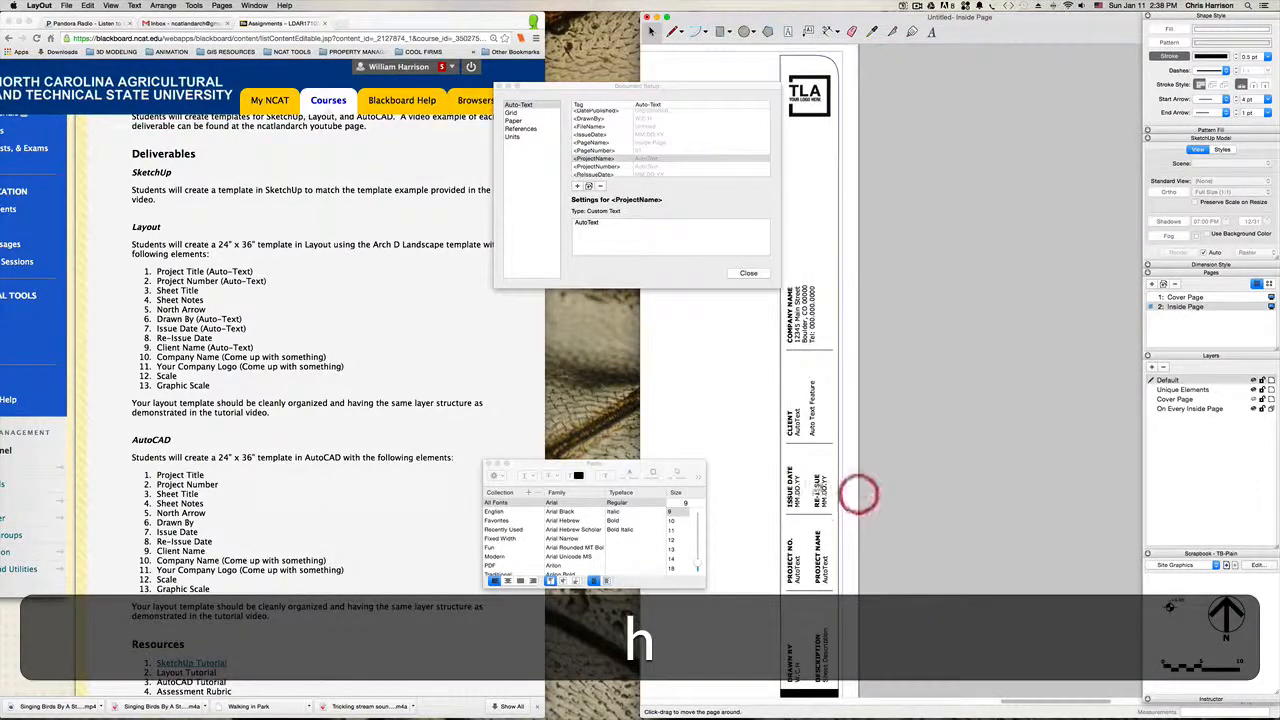
pyautogui.press('space')
pyautogui.click(791, 486)
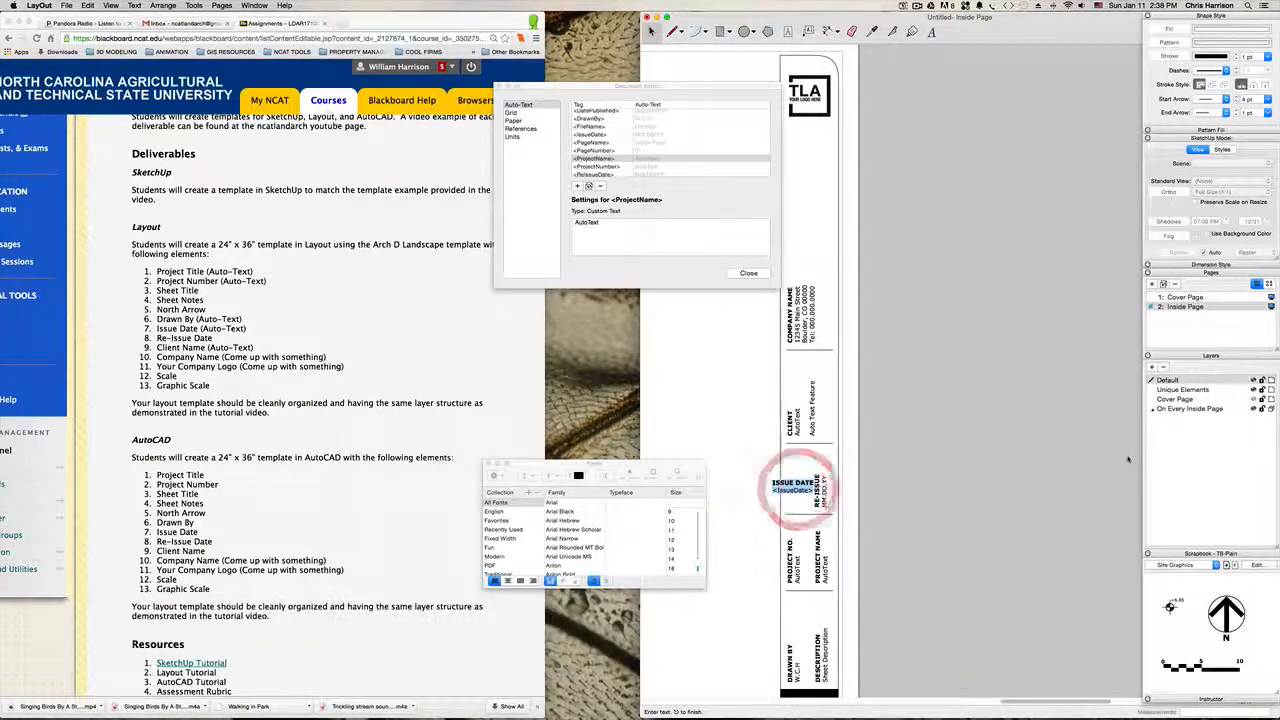
pyautogui.click(1038, 456)
pyautogui.scroll(2, 648, 162)
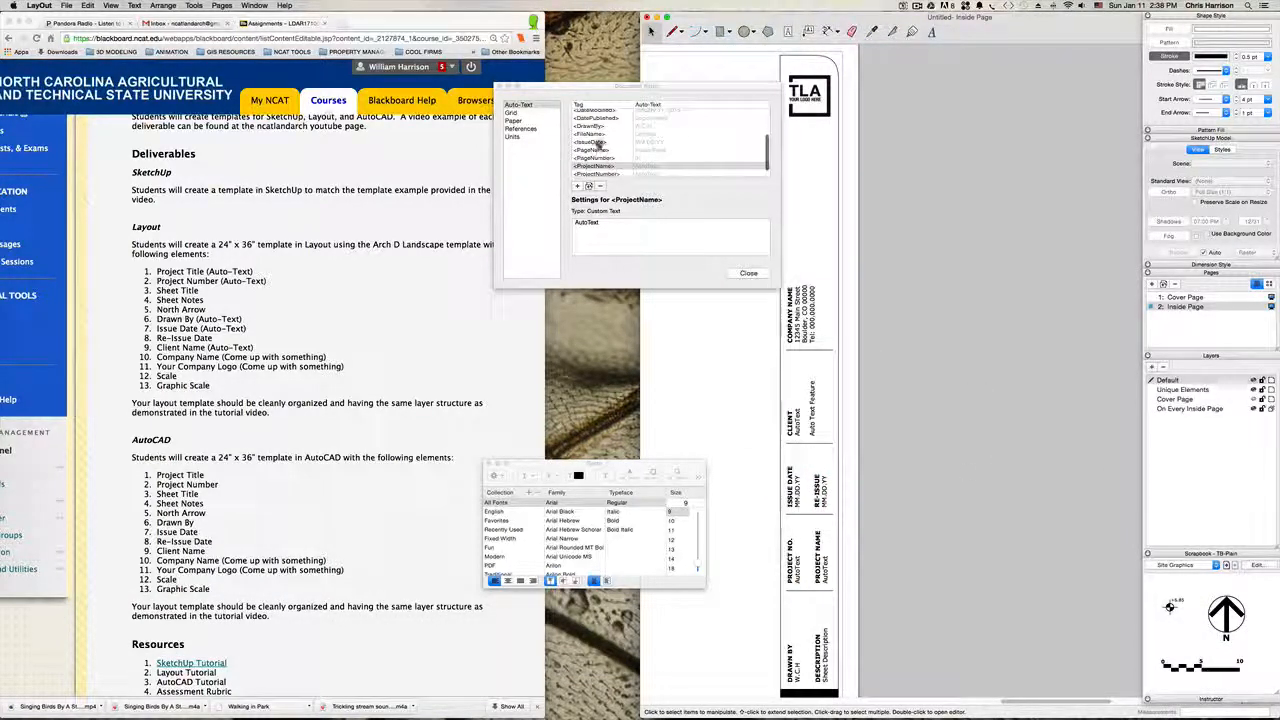
pyautogui.click(588, 143)
pyautogui.moveTo(608, 221); pyautogui.dragTo(576, 221)
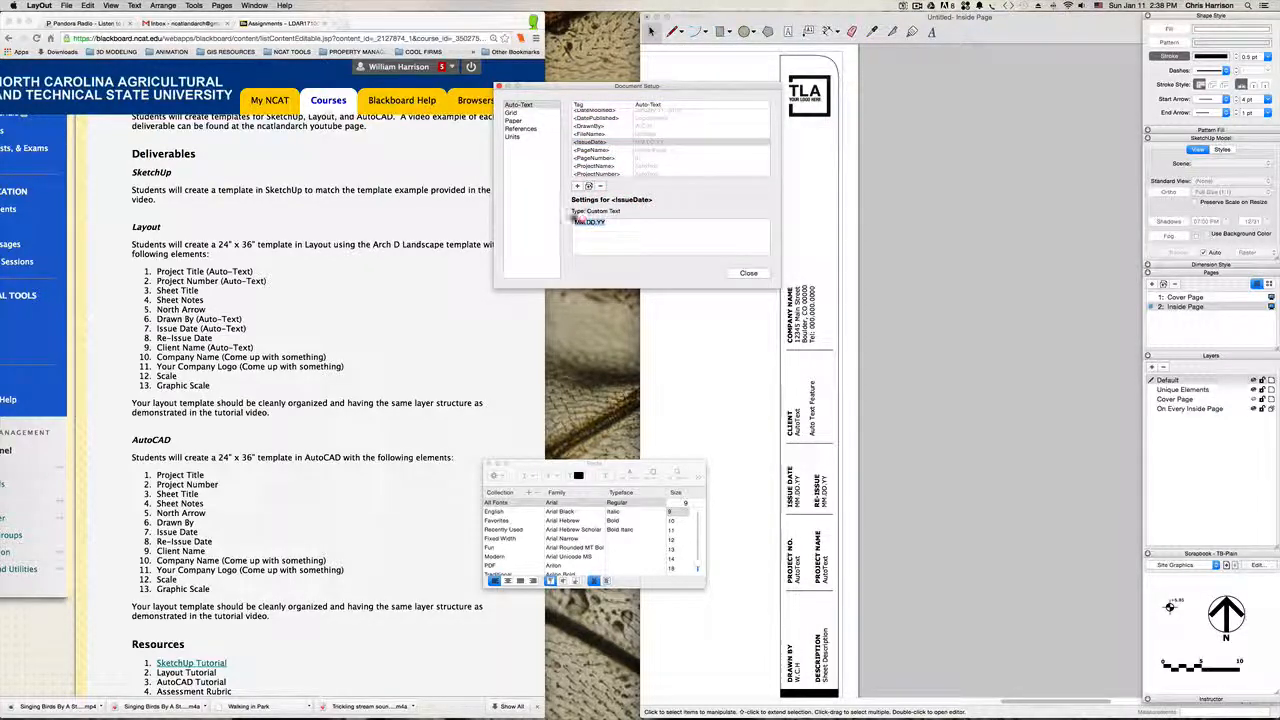
pyautogui.write('AtO')
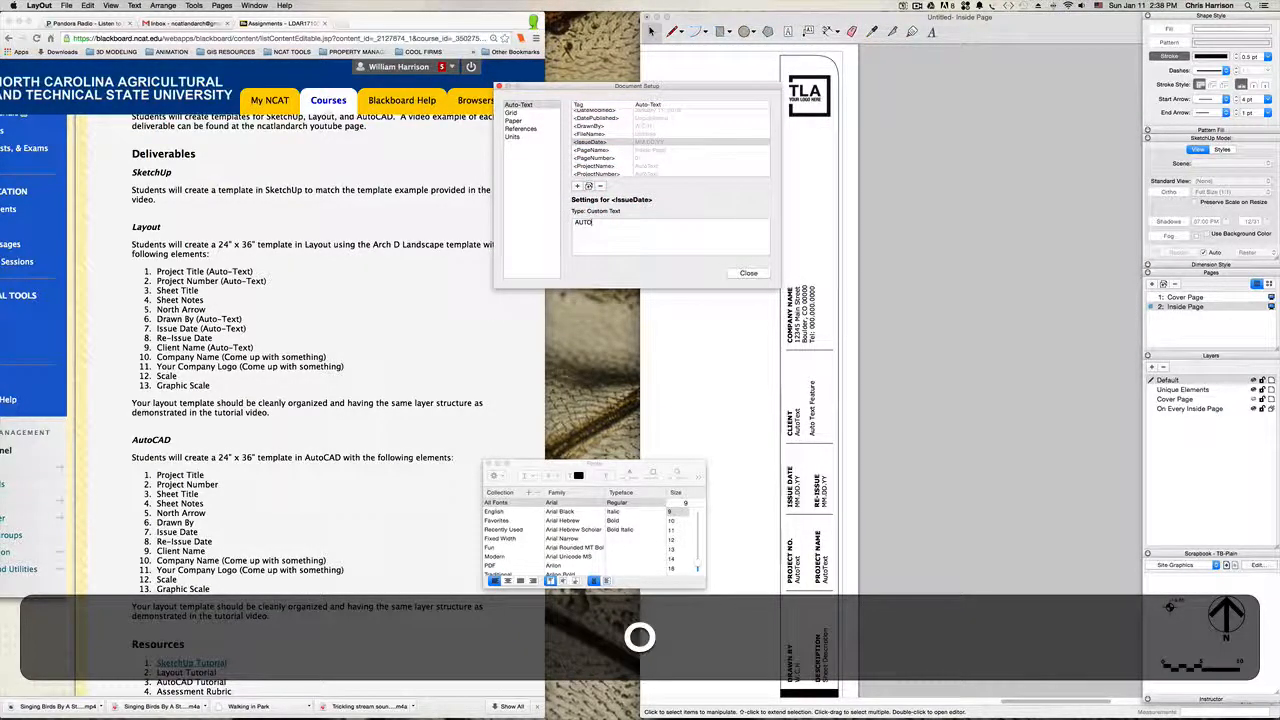
pyautogui.write(' TEXT')
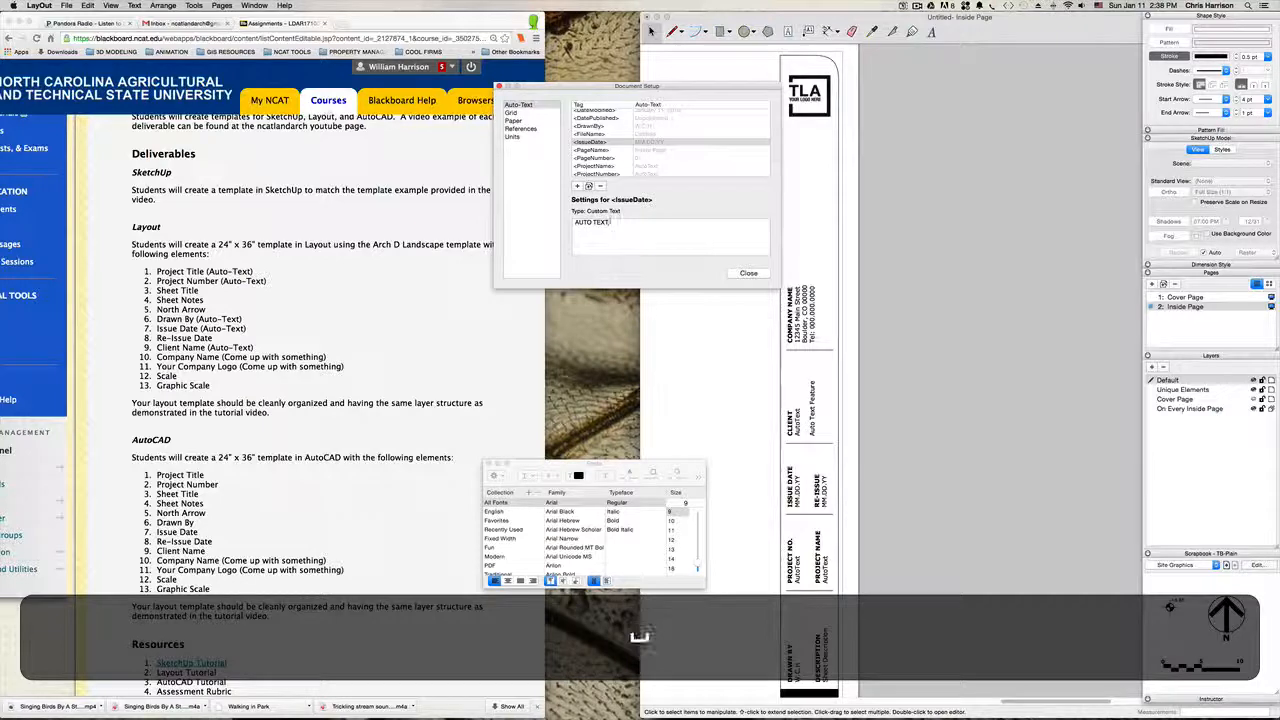
pyautogui.press('BackSpace')
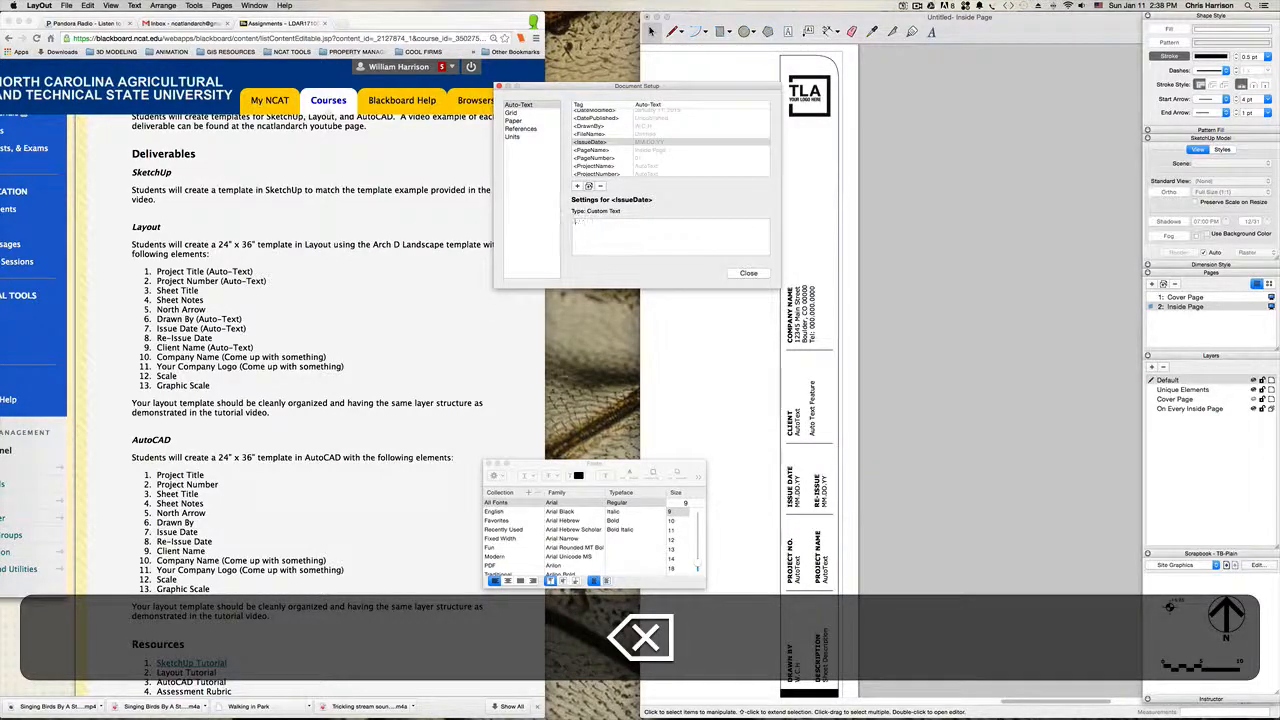
pyautogui.press('shift+super+v')
pyautogui.click(955, 397)
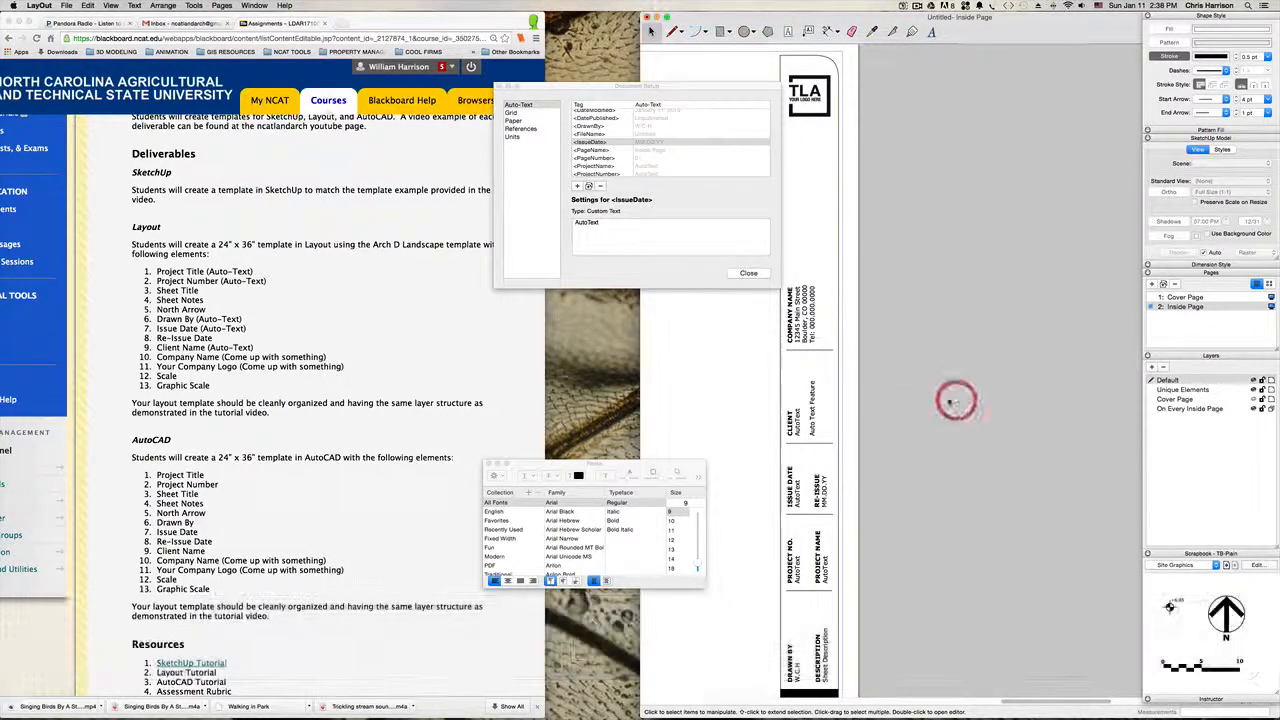
# Step: Change the RE-ISSUE heading in the title block to "SCALE"
pyautogui.click(822, 495)
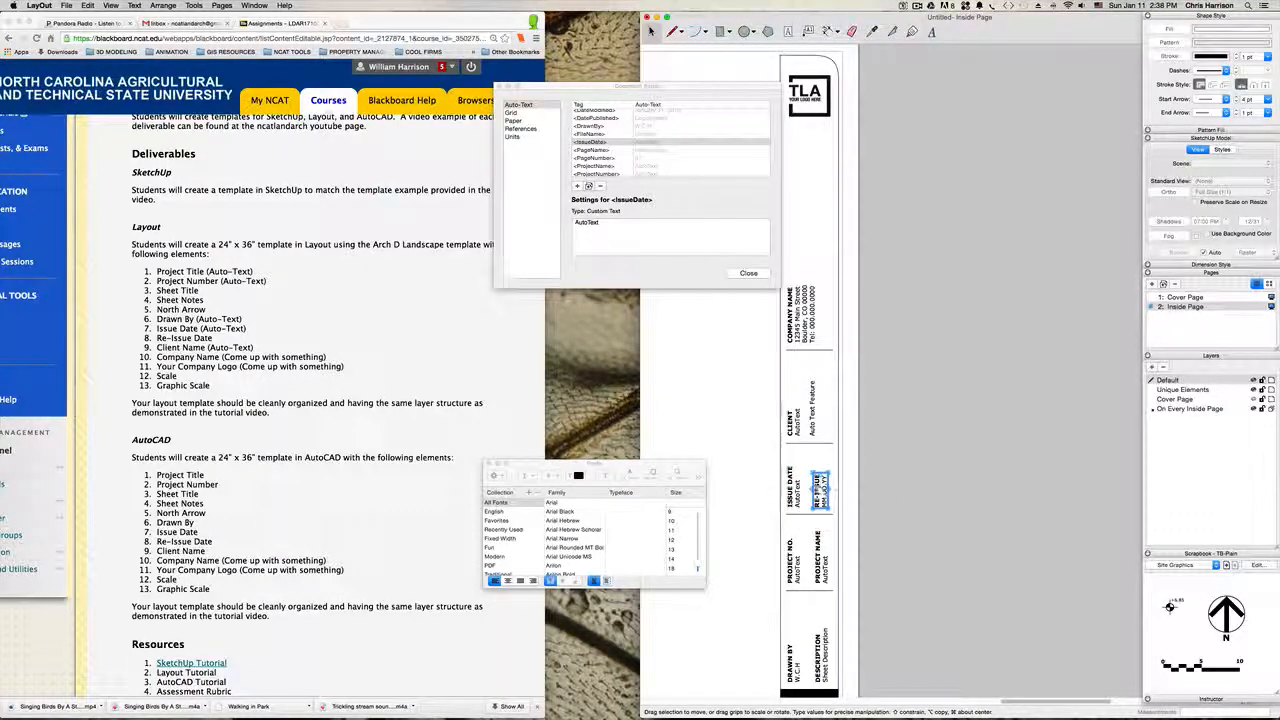
pyautogui.doubleClick(822, 490)
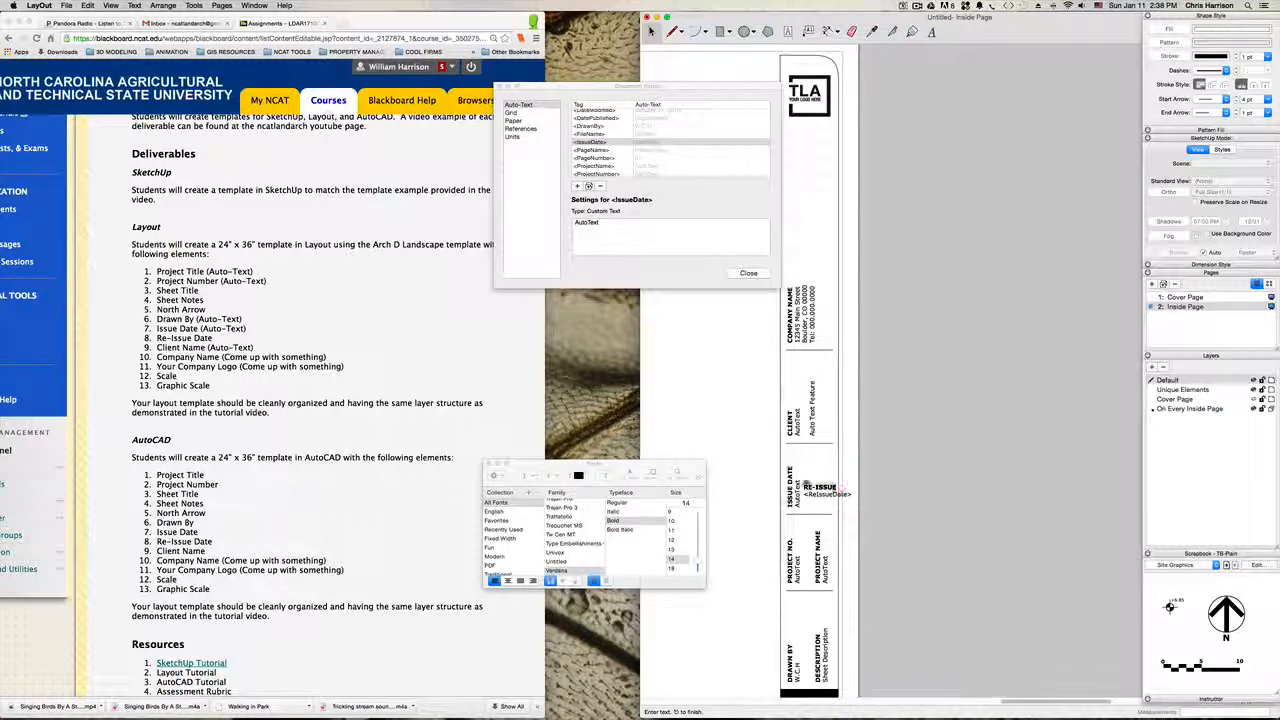
pyautogui.tripleClick(805, 485)
pyautogui.write('s')
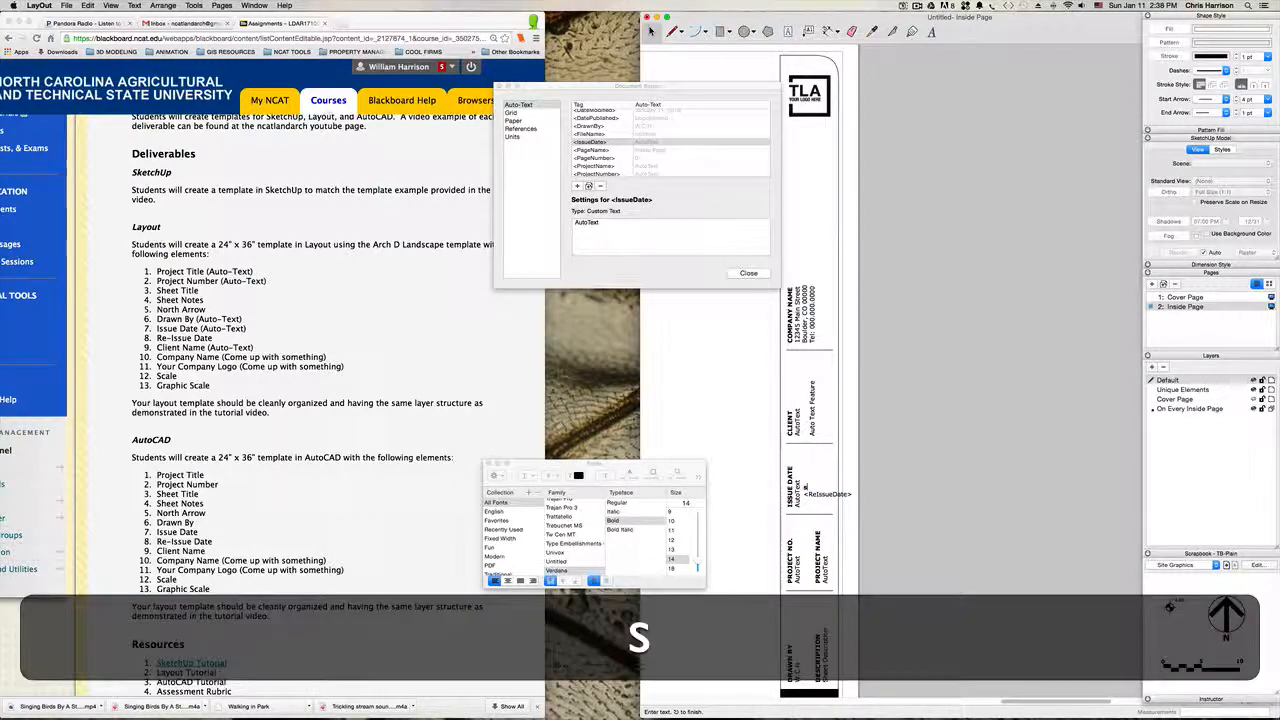
pyautogui.press('BackSpace')
pyautogui.write('s')
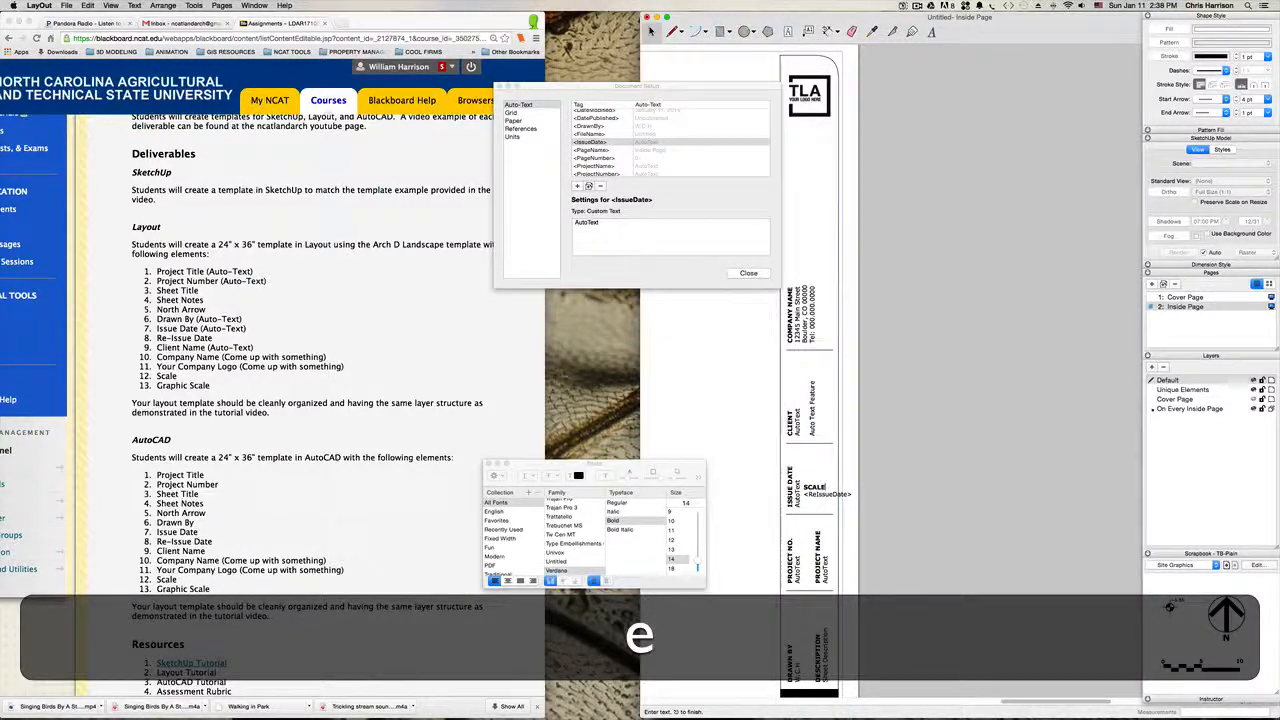
# Step: Replace the <ReIssueDate> tag below the SCALE heading with the plain text "Type in drawing scale"
pyautogui.doubleClick(803, 493)
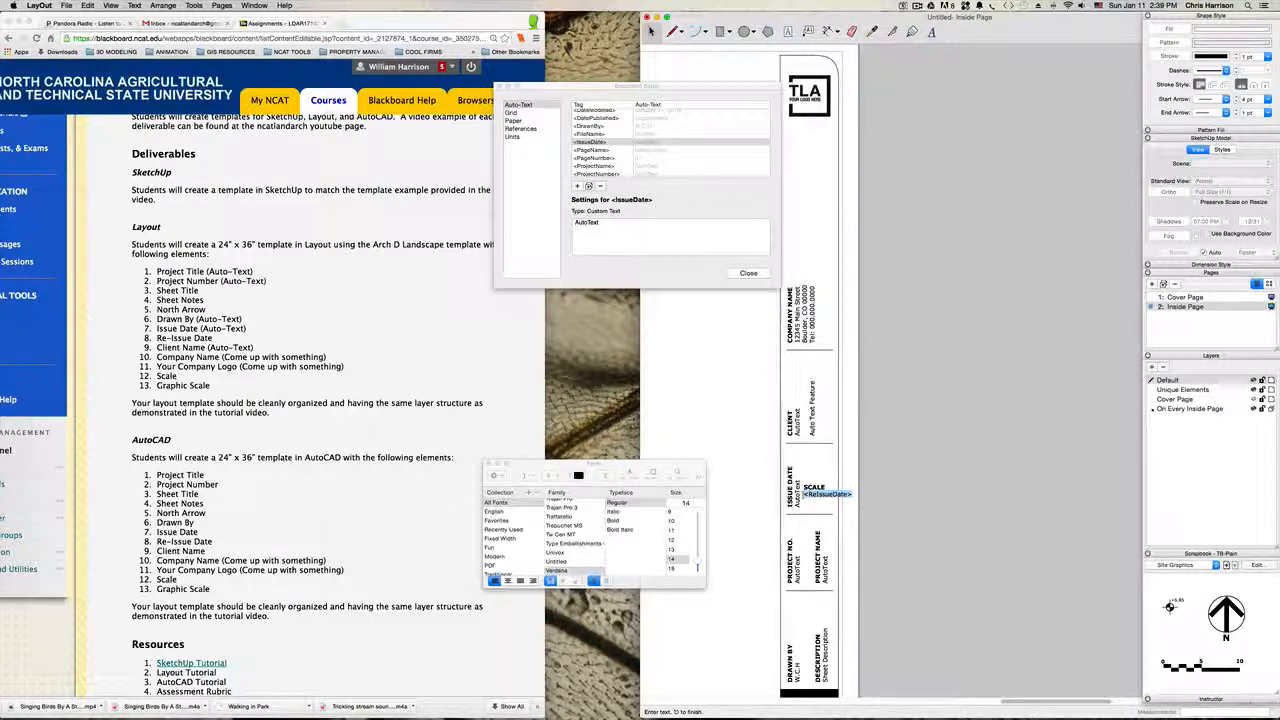
pyautogui.write('t')
pyautogui.press('BackSpace')
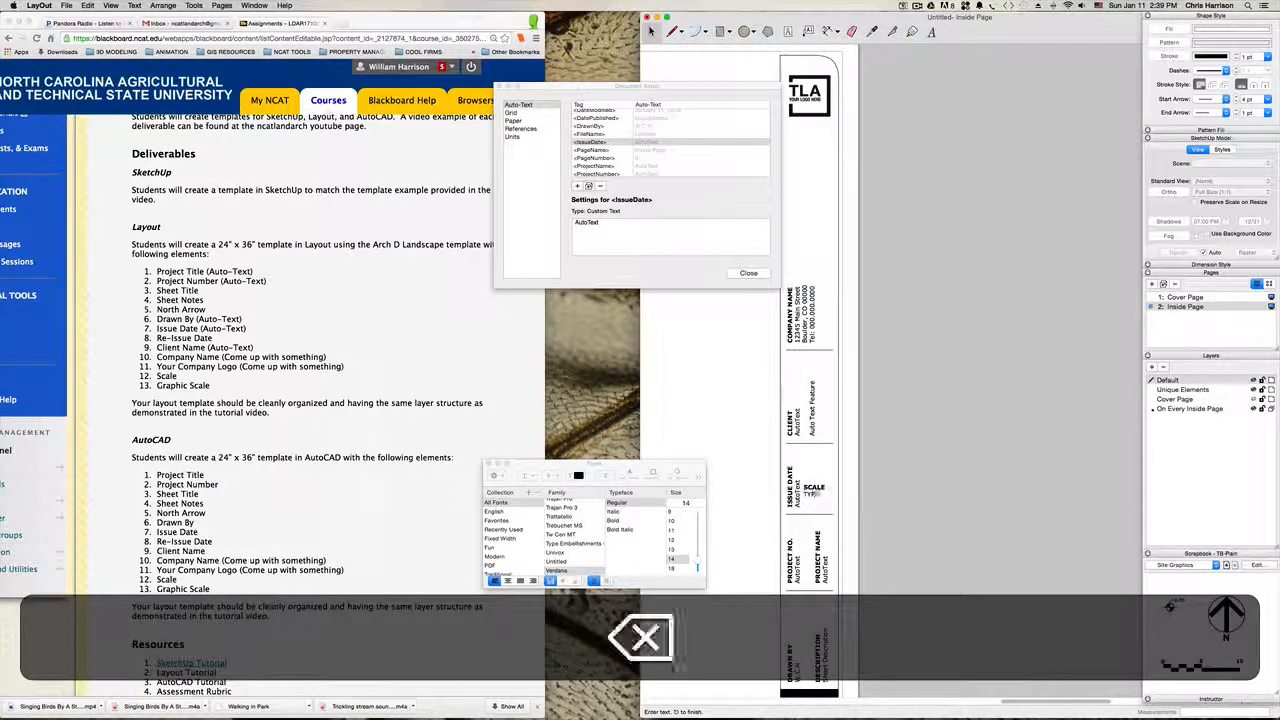
pyautogui.write('p')
pyautogui.write('drawi')
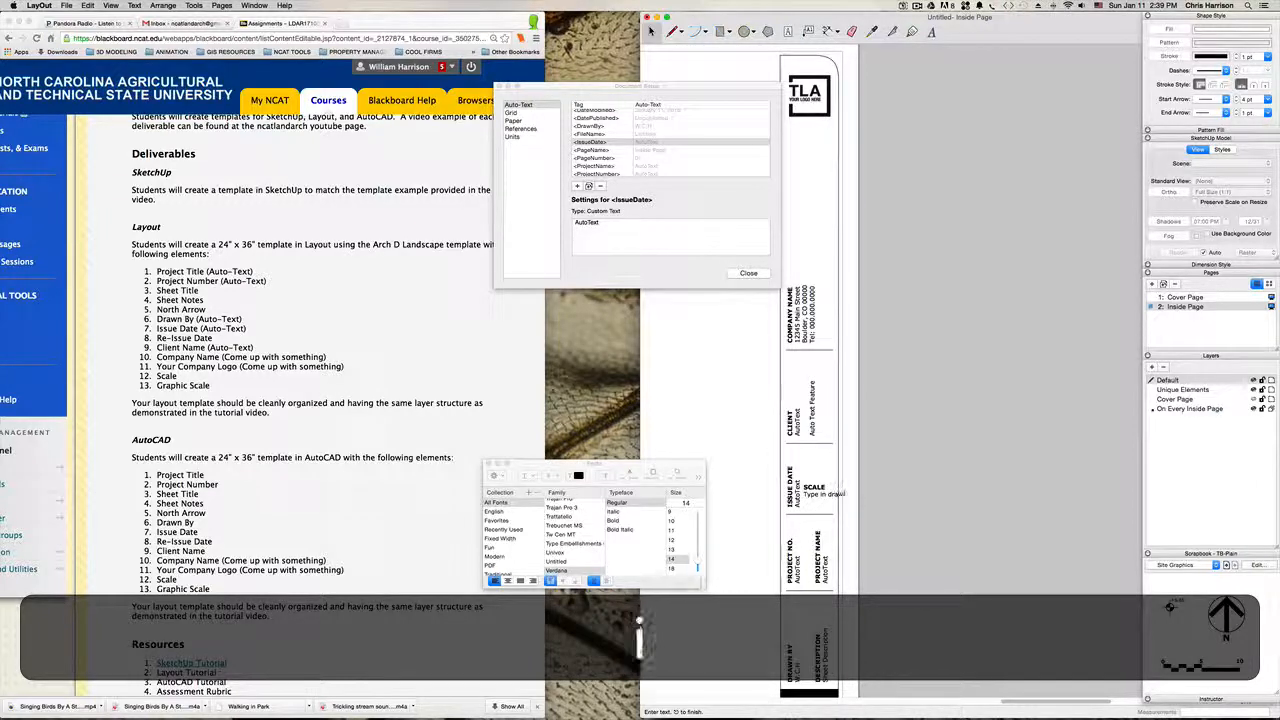
pyautogui.write('ng scale.')
pyautogui.click(960, 462)
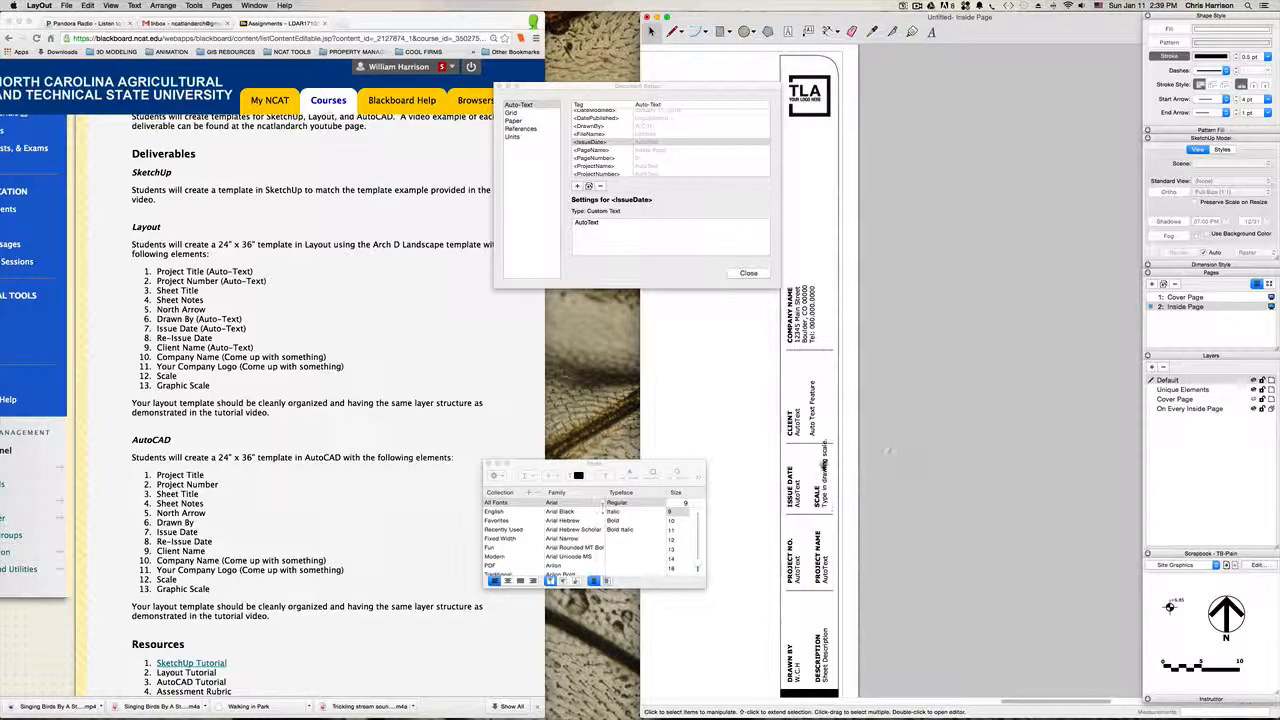
# Step: Shorten the SCALE text box so that it ends before the divider line of the CLIENT section
pyautogui.click(822, 462)
pyautogui.scroll(1, 821, 440)
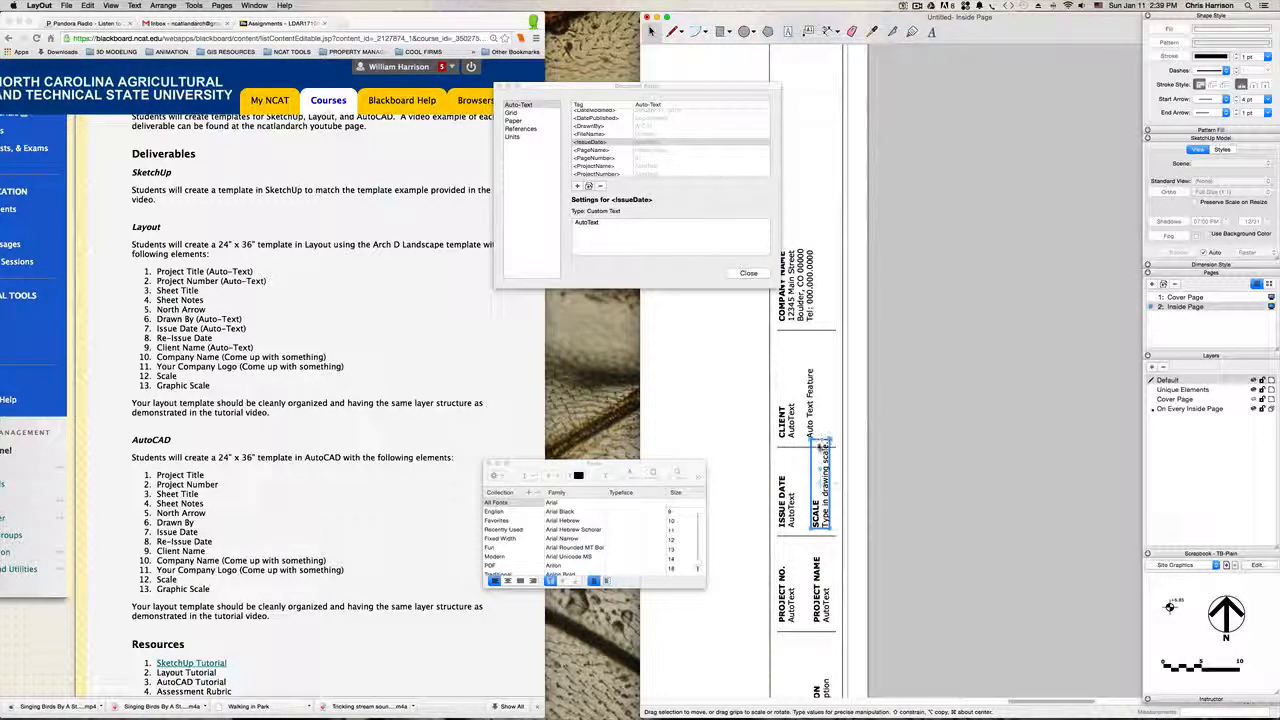
pyautogui.scroll(2, 819, 439)
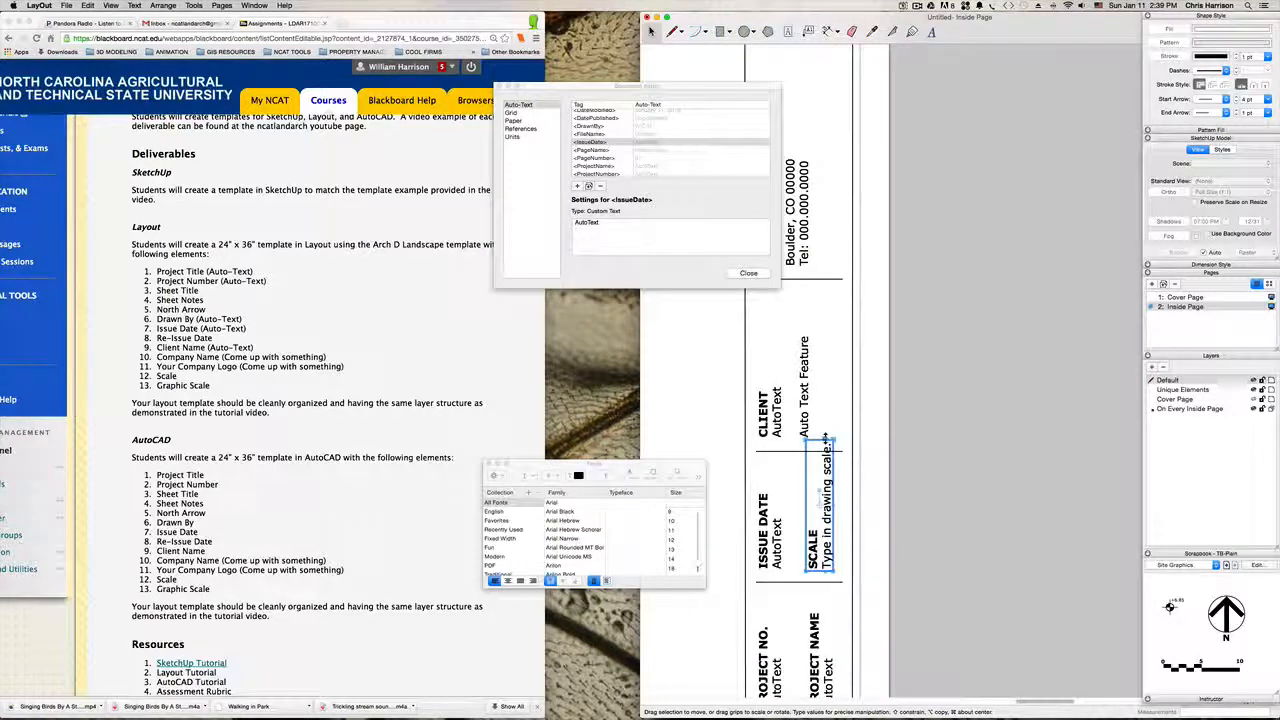
pyautogui.moveTo(820, 438); pyautogui.dragTo(819, 460)
pyautogui.click(943, 443)
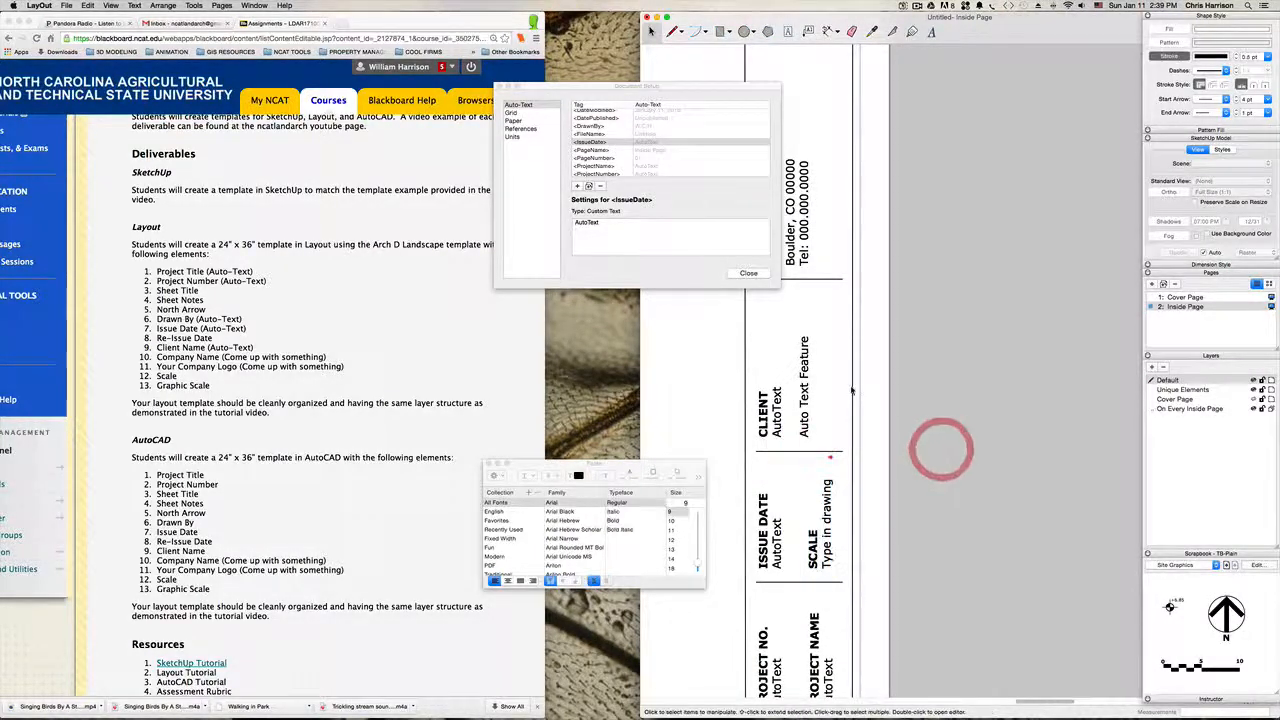
# Step: Examine which auto-text tags the CLIENT block in the title block uses
pyautogui.scroll(-2, 855, 390)
pyautogui.press('h')
pyautogui.moveTo(919, 344); pyautogui.dragTo(913, 423)
pyautogui.press('space')
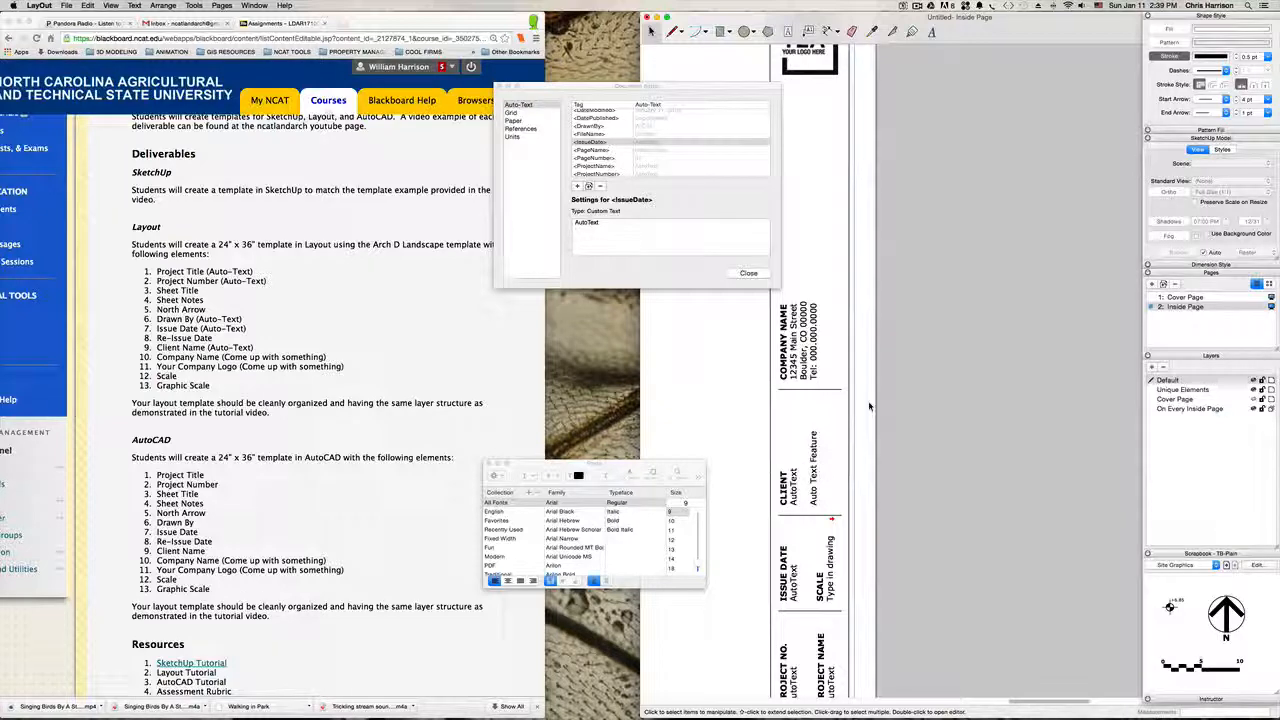
pyautogui.press('h')
pyautogui.moveTo(825, 404); pyautogui.dragTo(865, 414)
pyautogui.press('space')
pyautogui.click(852, 470)
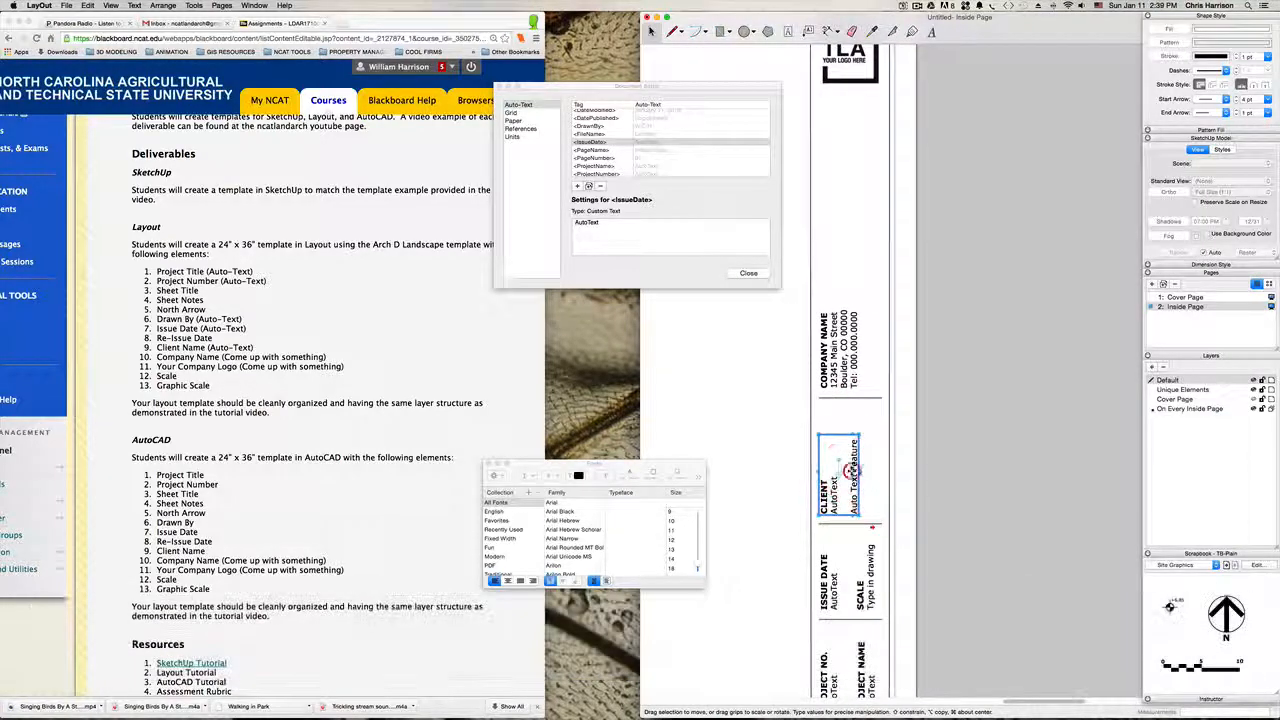
pyautogui.doubleClick(854, 497)
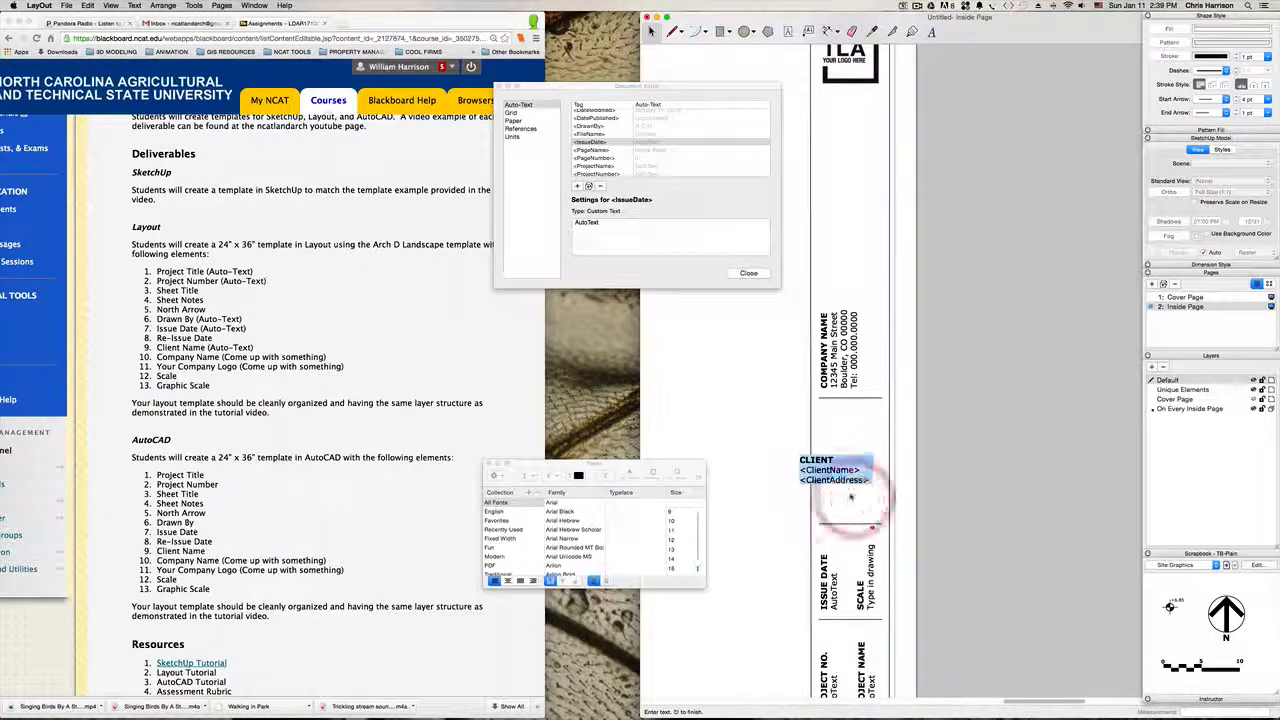
pyautogui.click(948, 448)
pyautogui.doubleClick(856, 476)
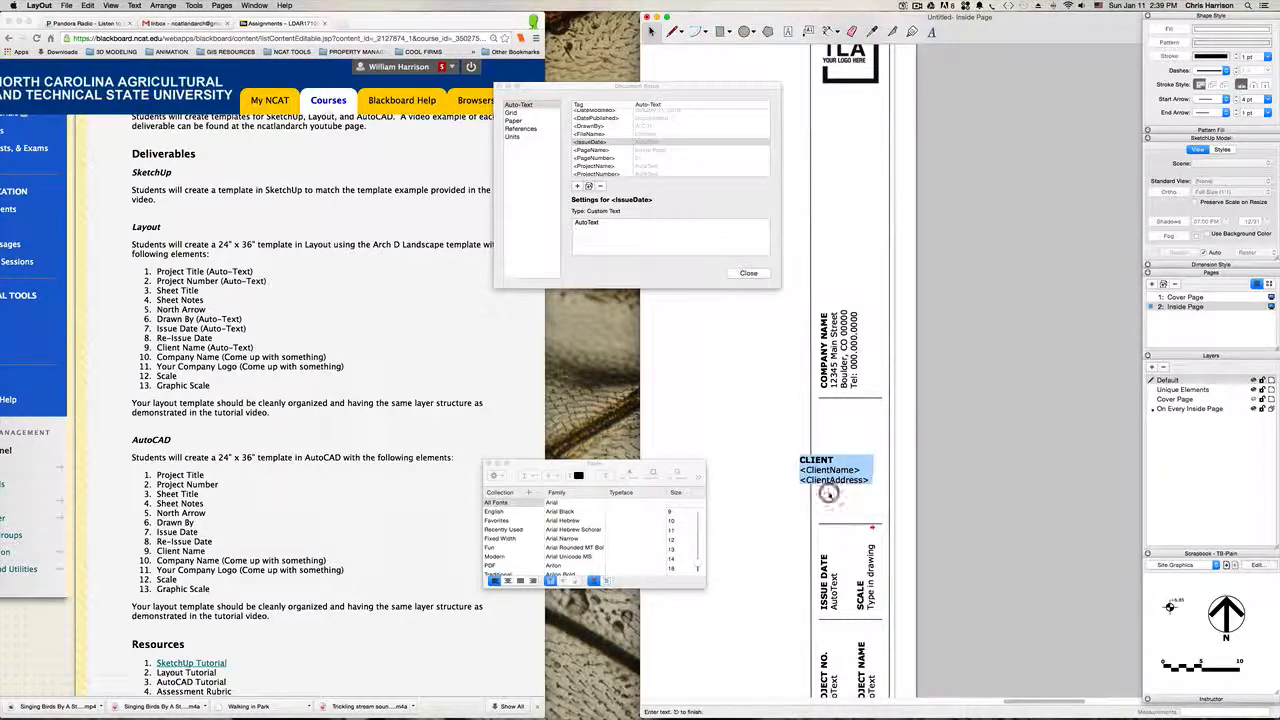
pyautogui.click(934, 458)
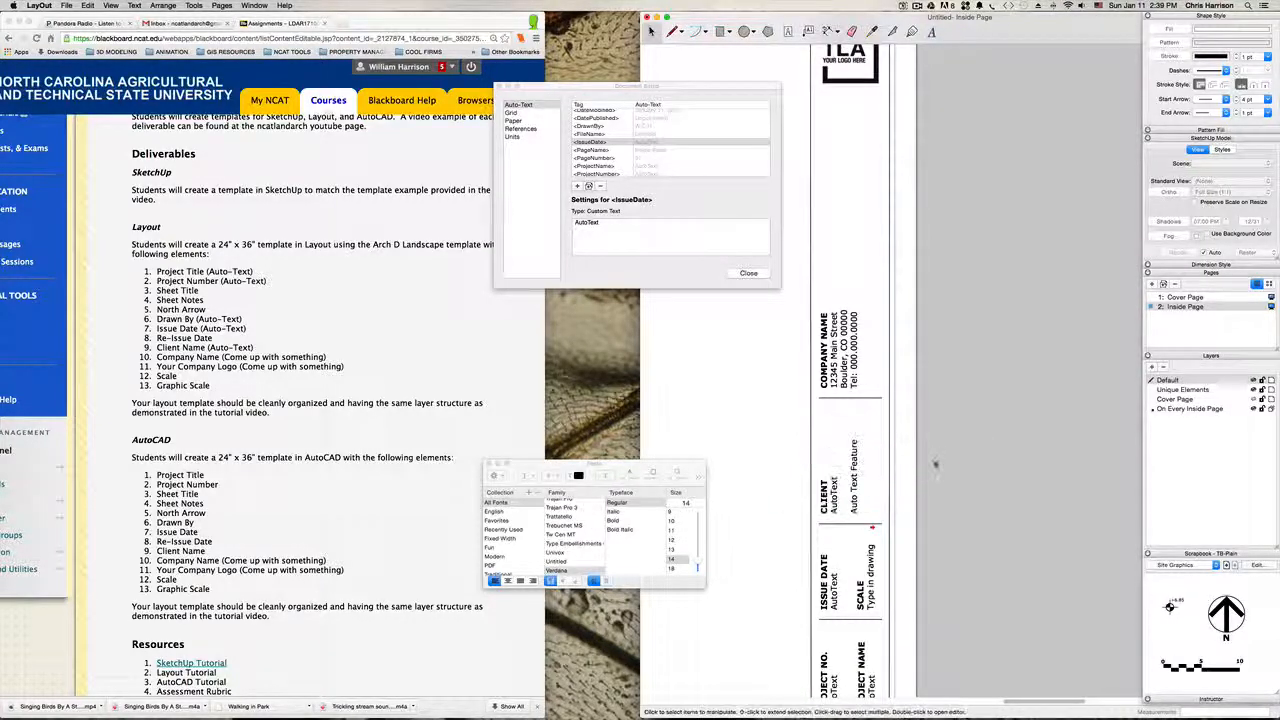
# Step: Examine which auto-text tags the company name and address block below the logo uses
pyautogui.moveTo(931, 356); pyautogui.dragTo(931, 455)
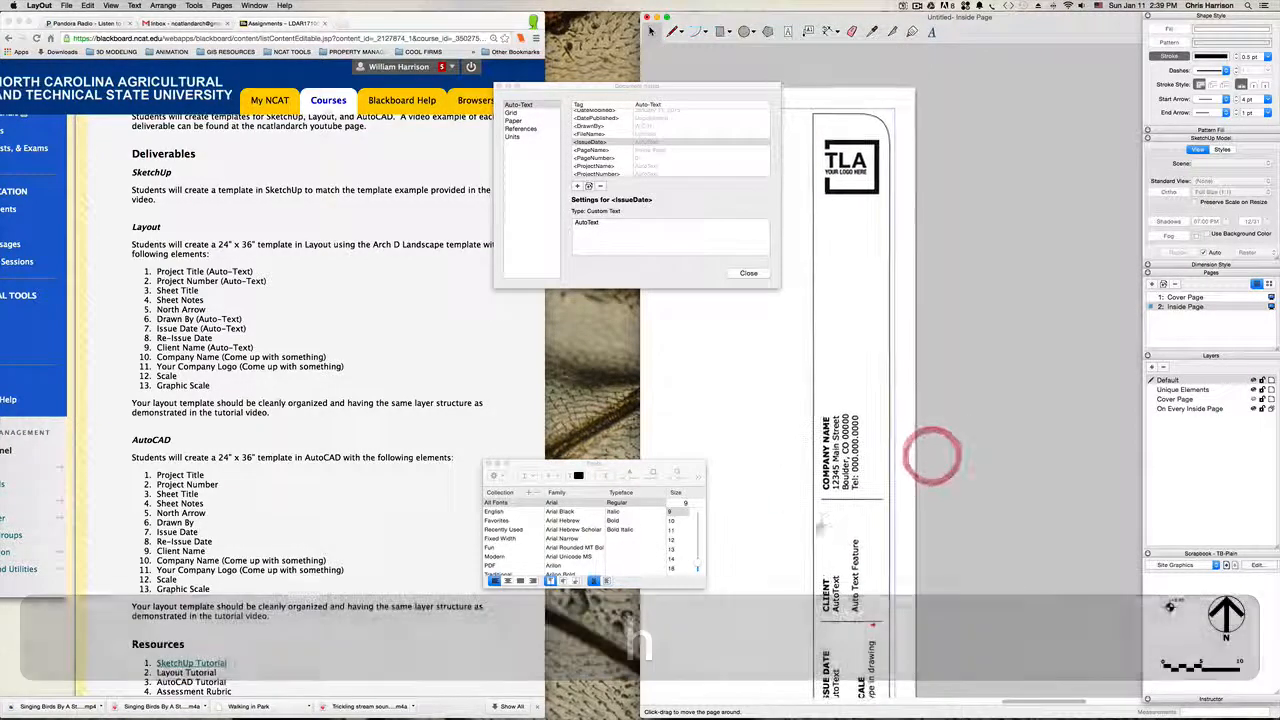
pyautogui.moveTo(902, 411); pyautogui.dragTo(913, 462)
pyautogui.scroll(-1, 881, 416)
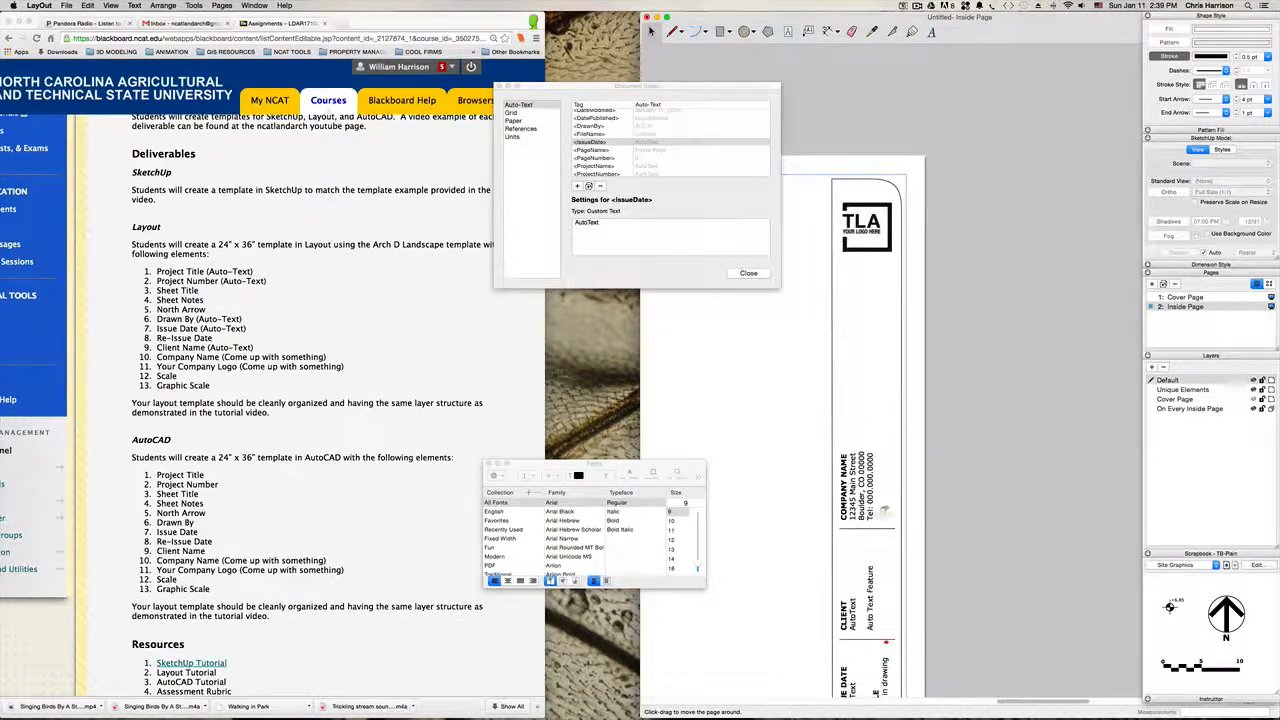
pyautogui.moveTo(880, 520)
pyautogui.mouseDown()
pyautogui.moveTo(900, 456)
pyautogui.moveTo(902, 516)
pyautogui.mouseUp()
pyautogui.press('space')
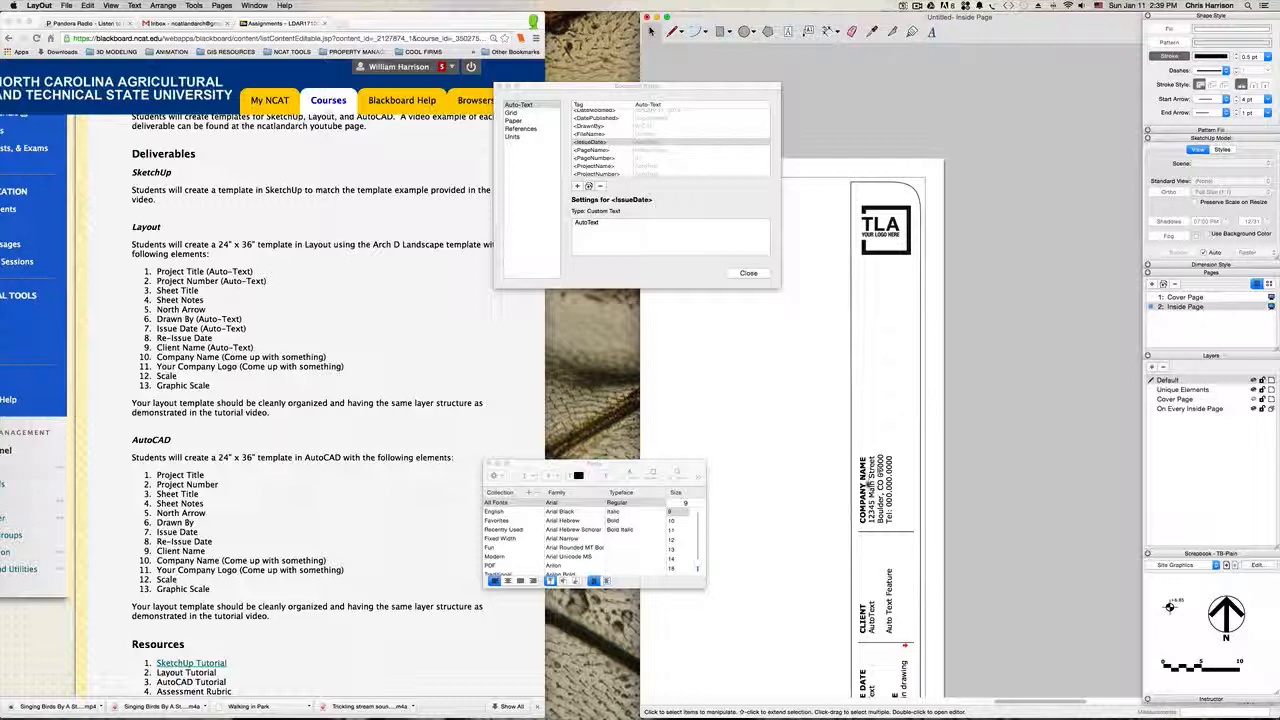
pyautogui.doubleClick(858, 475)
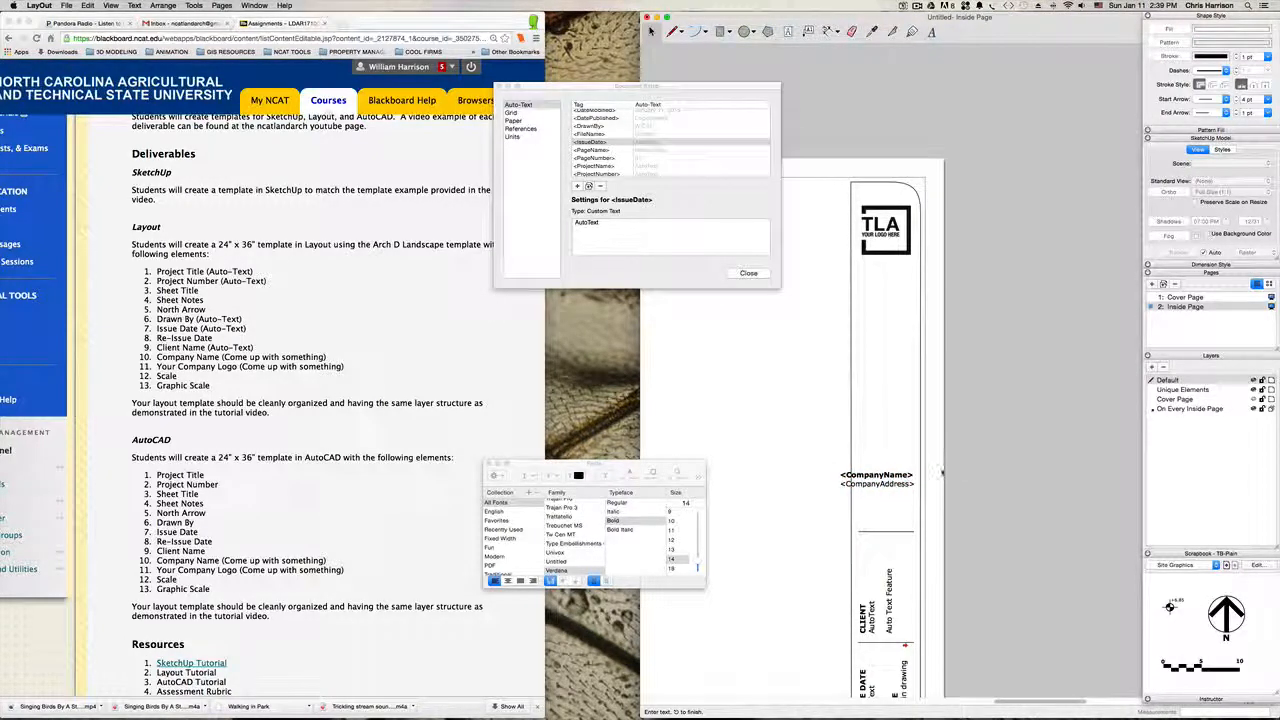
pyautogui.click(1003, 458)
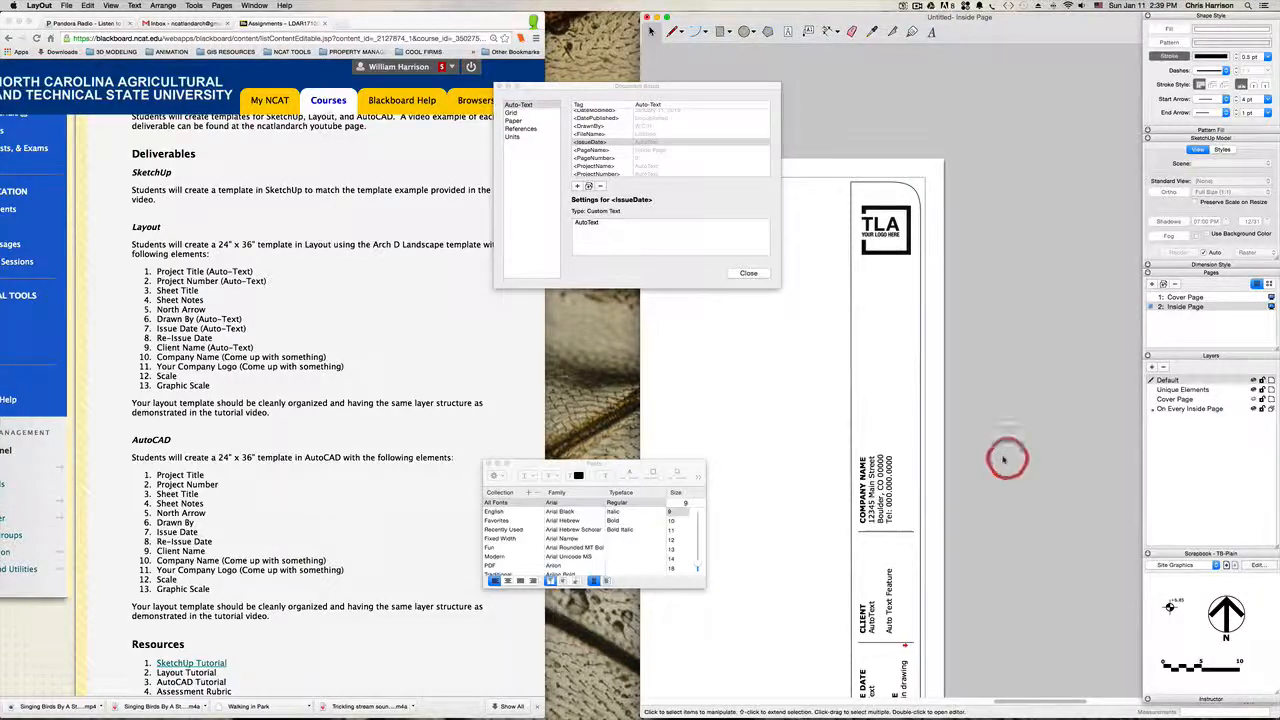
# Step: Set the <CompanyName> auto-text value to "Site Design Tool LLC"
pyautogui.scroll(1, 610, 150)
pyautogui.scroll(4, 610, 145)
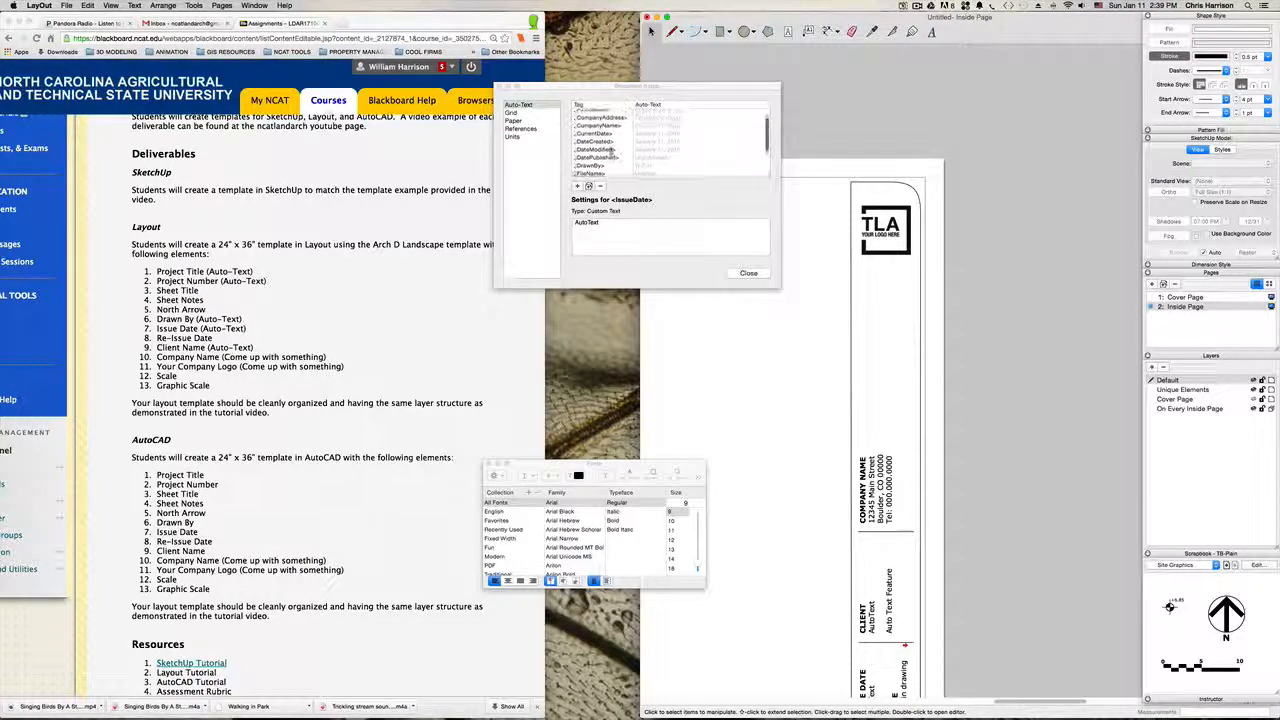
pyautogui.click(612, 128)
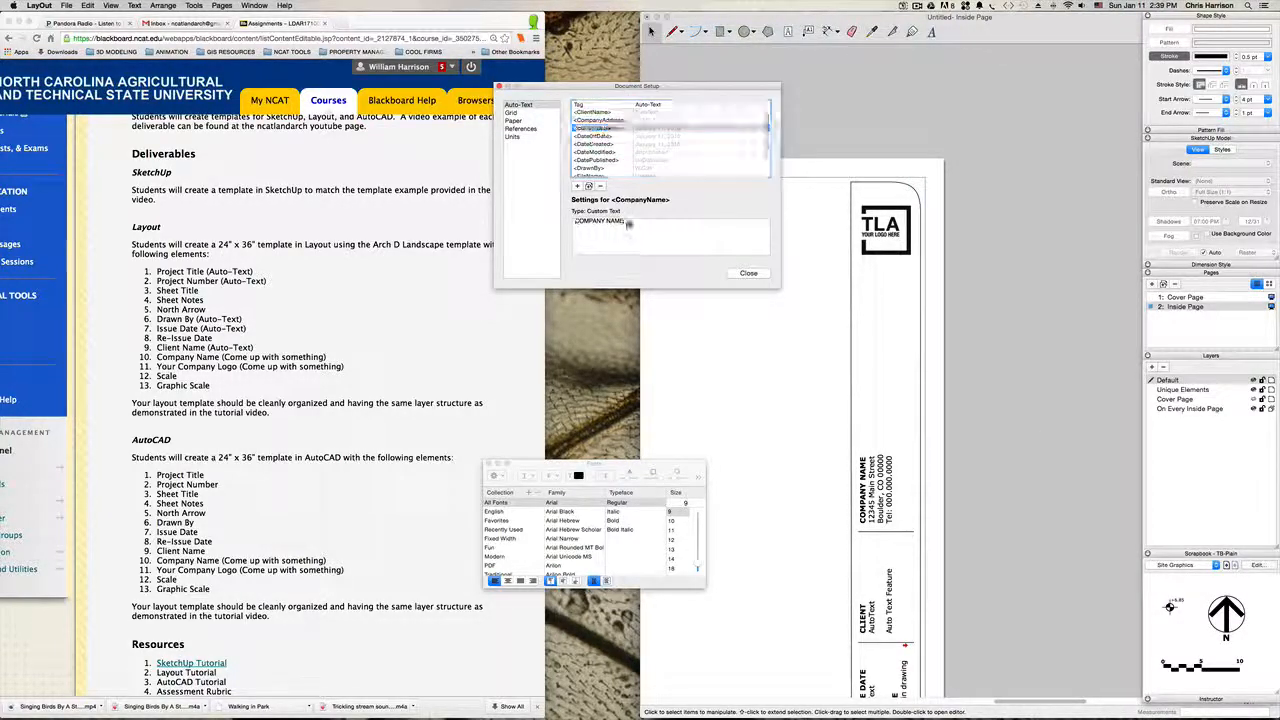
pyautogui.click(536, 220)
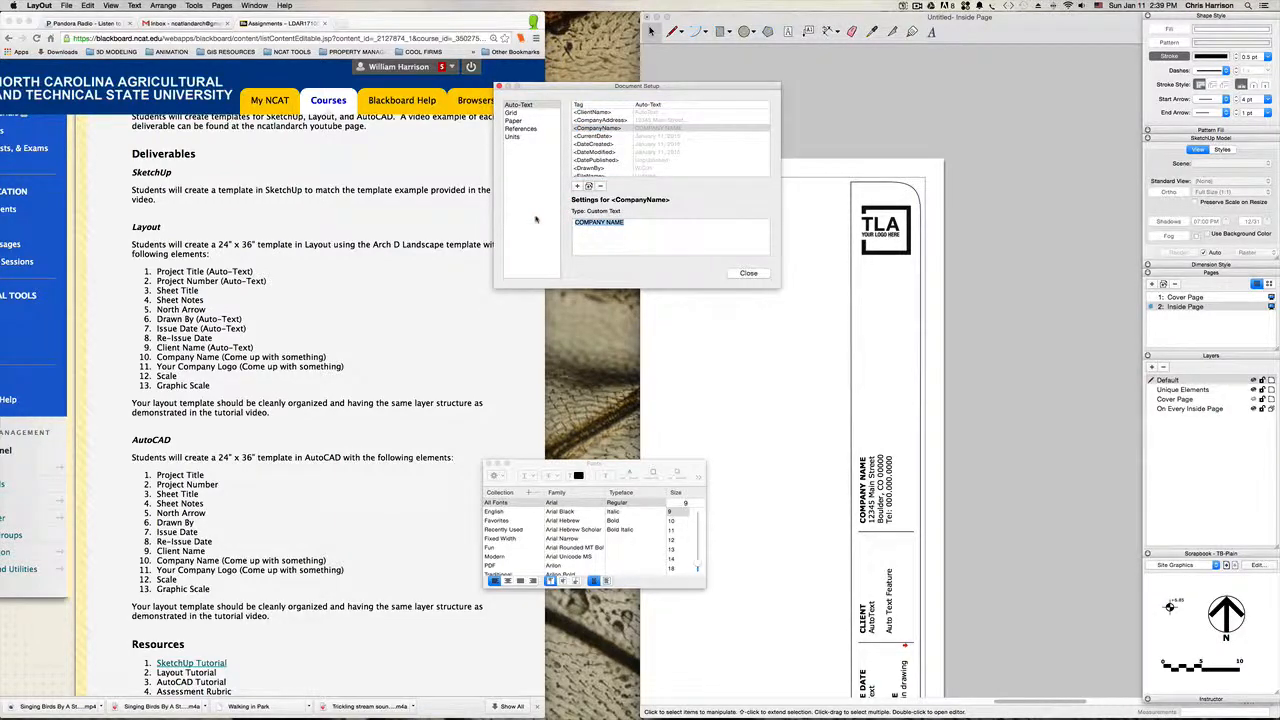
pyautogui.write('St')
pyautogui.press('BackSpace')
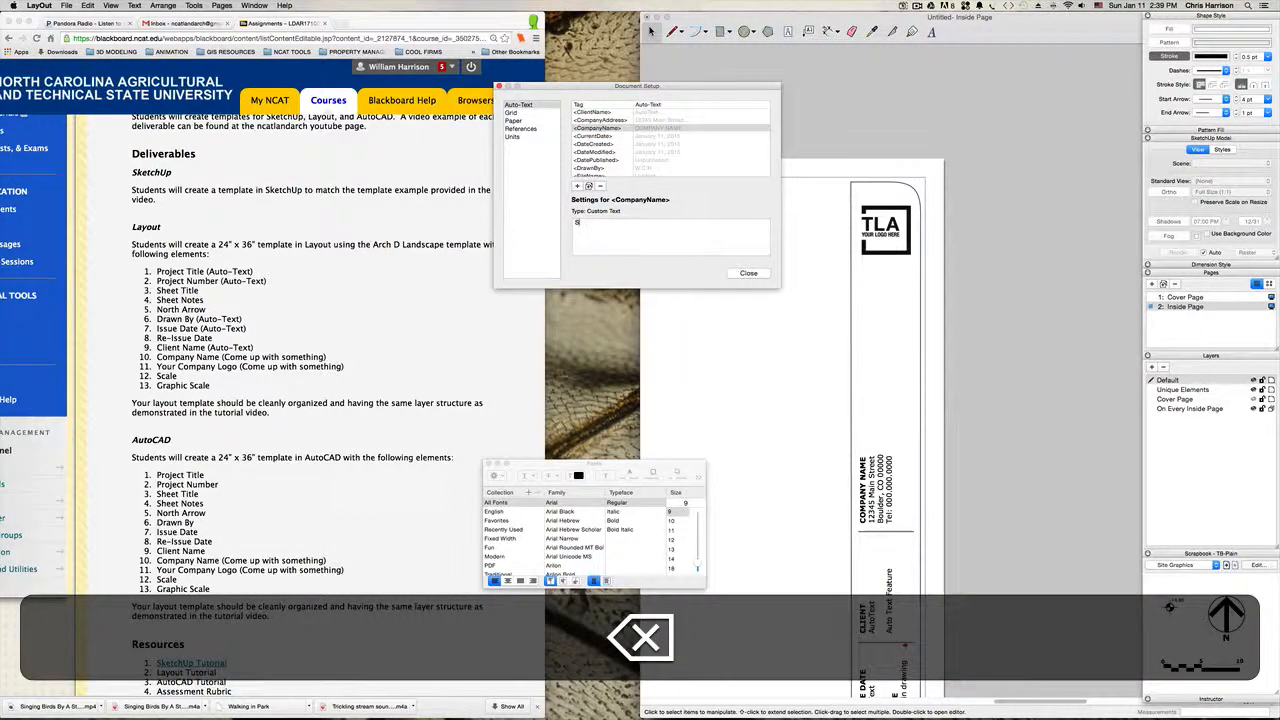
pyautogui.write('ite Design')
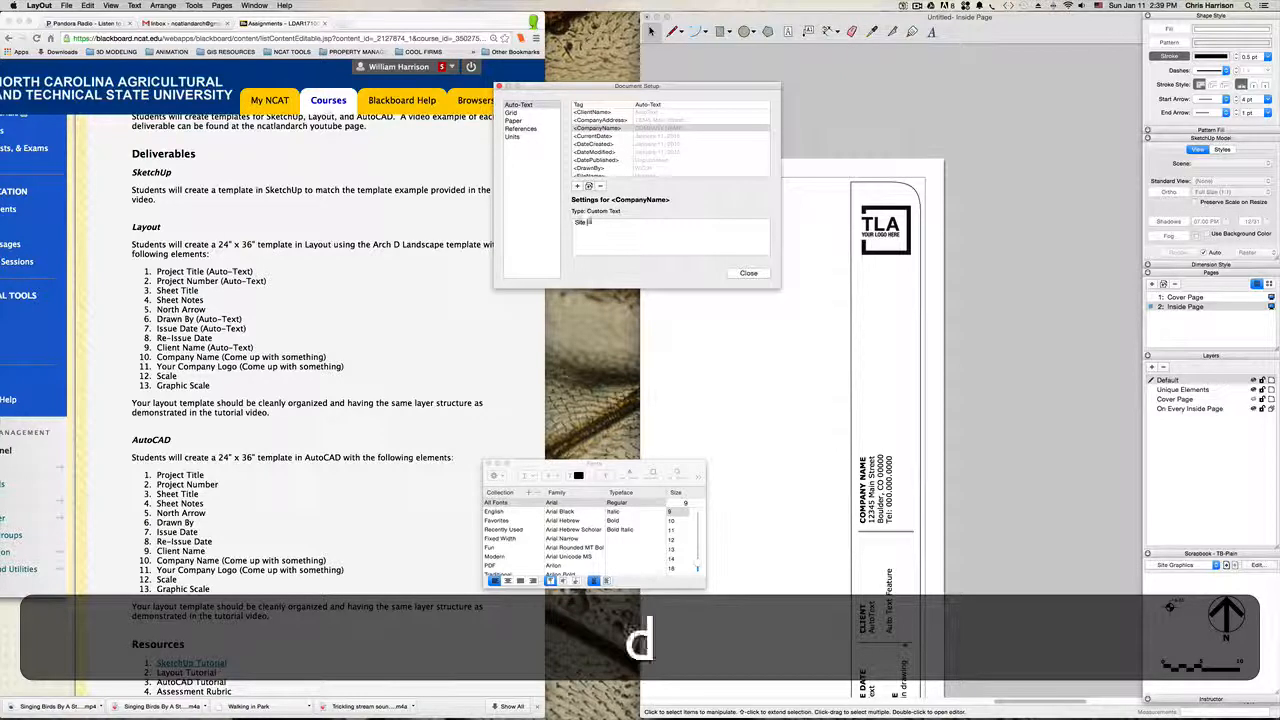
pyautogui.write(' To')
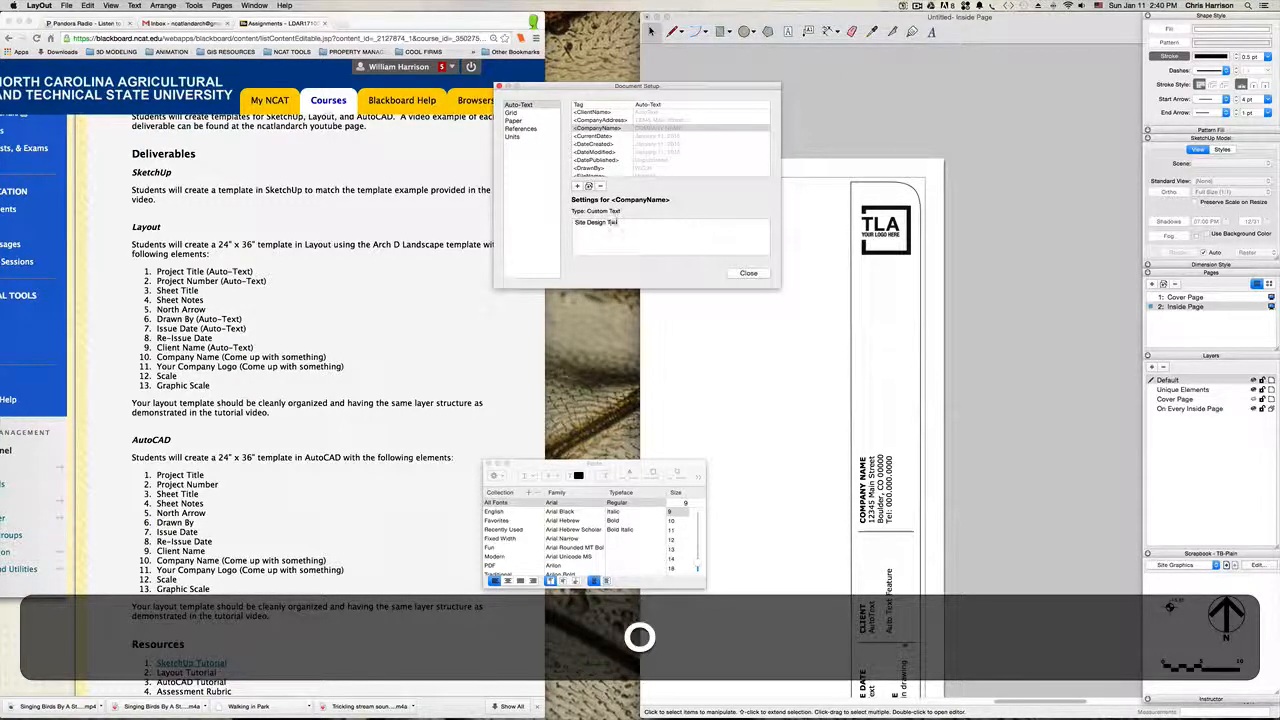
pyautogui.write('ol LLC')
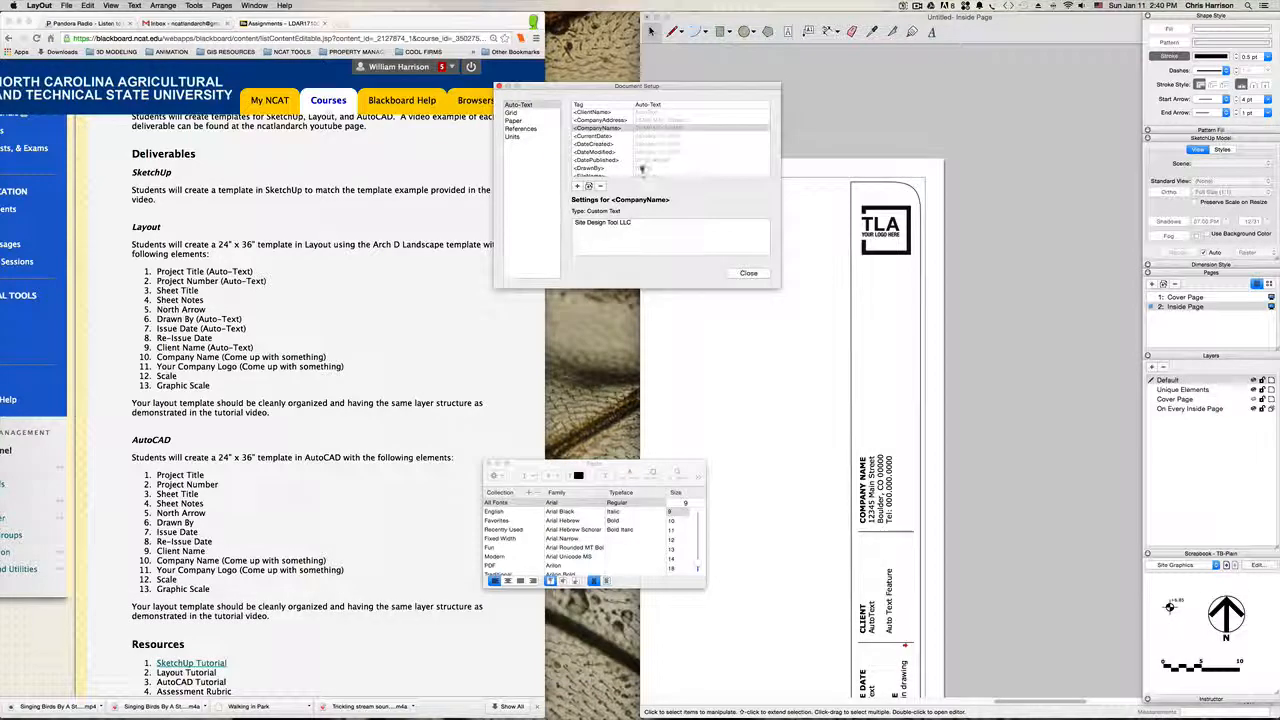
# Step: Replace the <CompanyAddress> auto-text value with "NC A&T State University" and the company's city and state on a second line
pyautogui.click(614, 120)
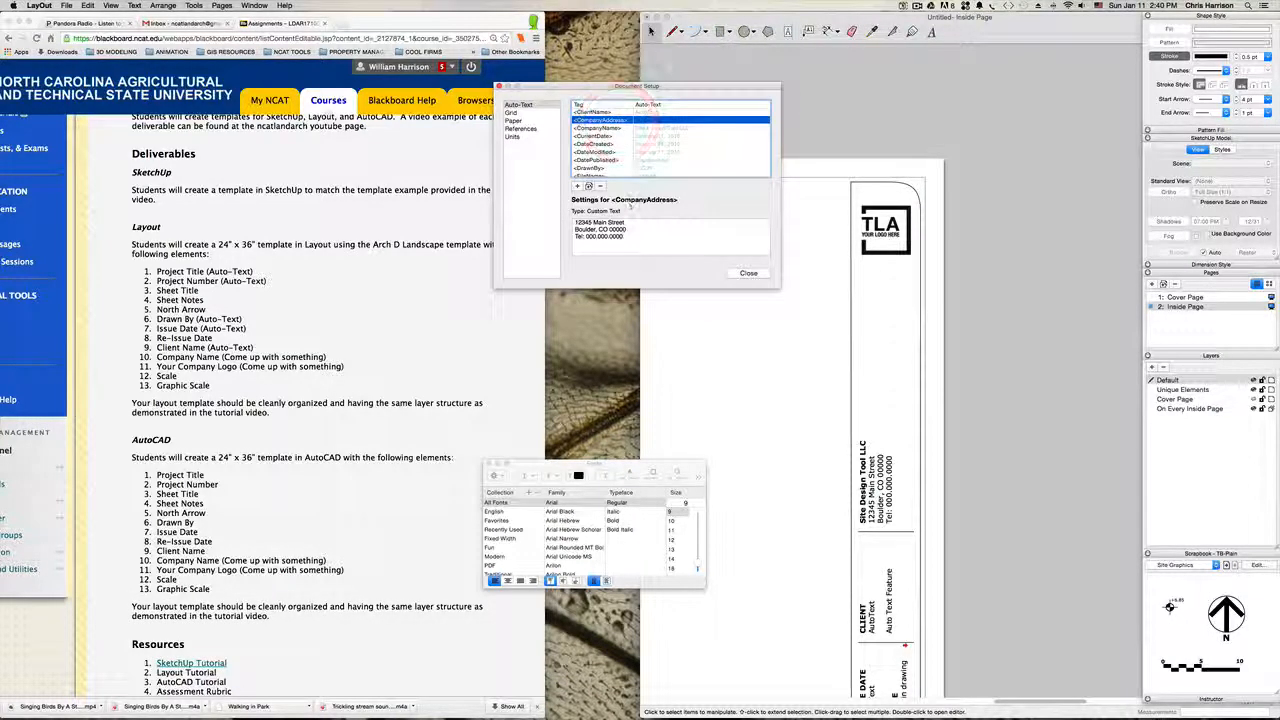
pyautogui.moveTo(628, 237); pyautogui.dragTo(554, 217)
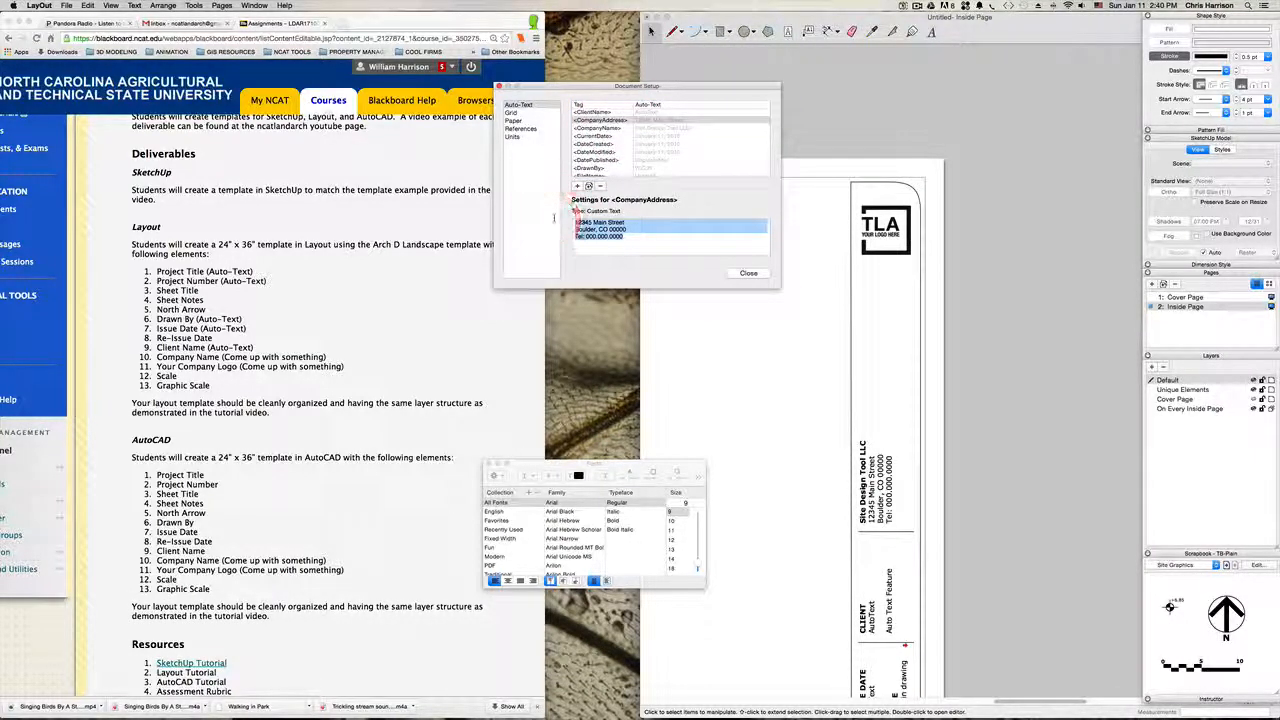
pyautogui.write('NC A')
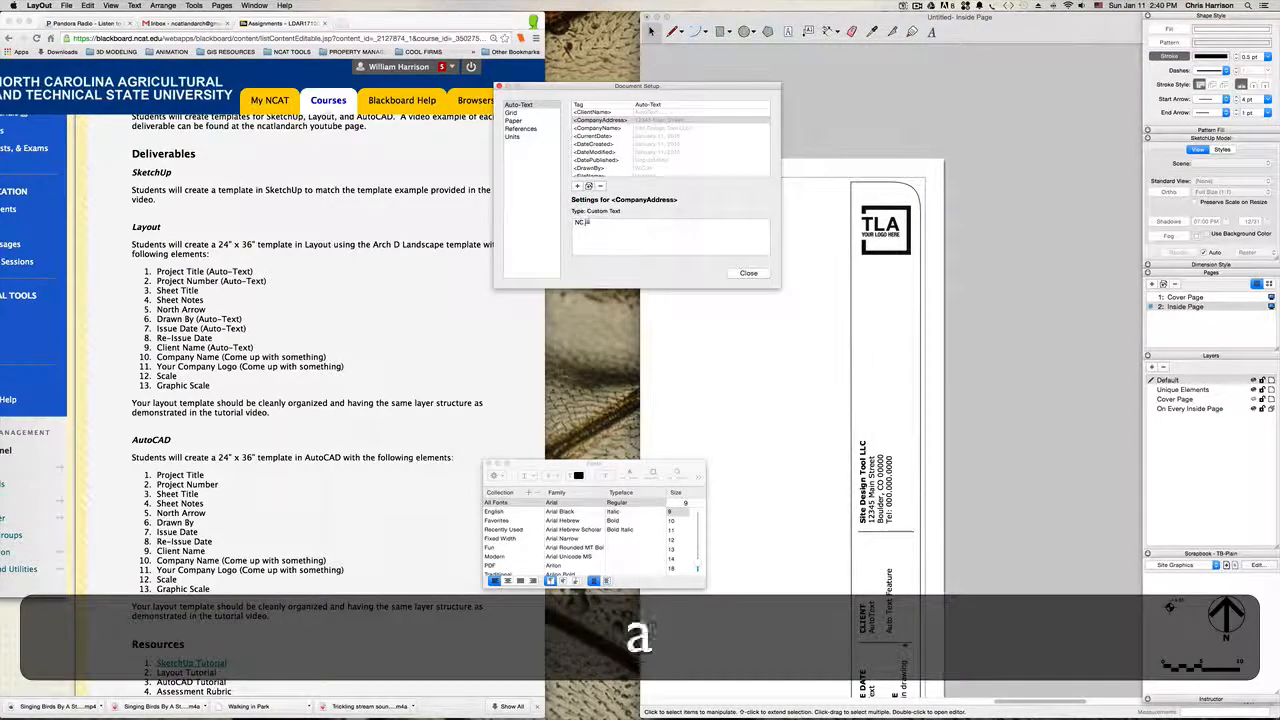
pyautogui.write('&T S')
pyautogui.press('BackSpace')
pyautogui.press('BackSpace')
pyautogui.press('BackSpace')
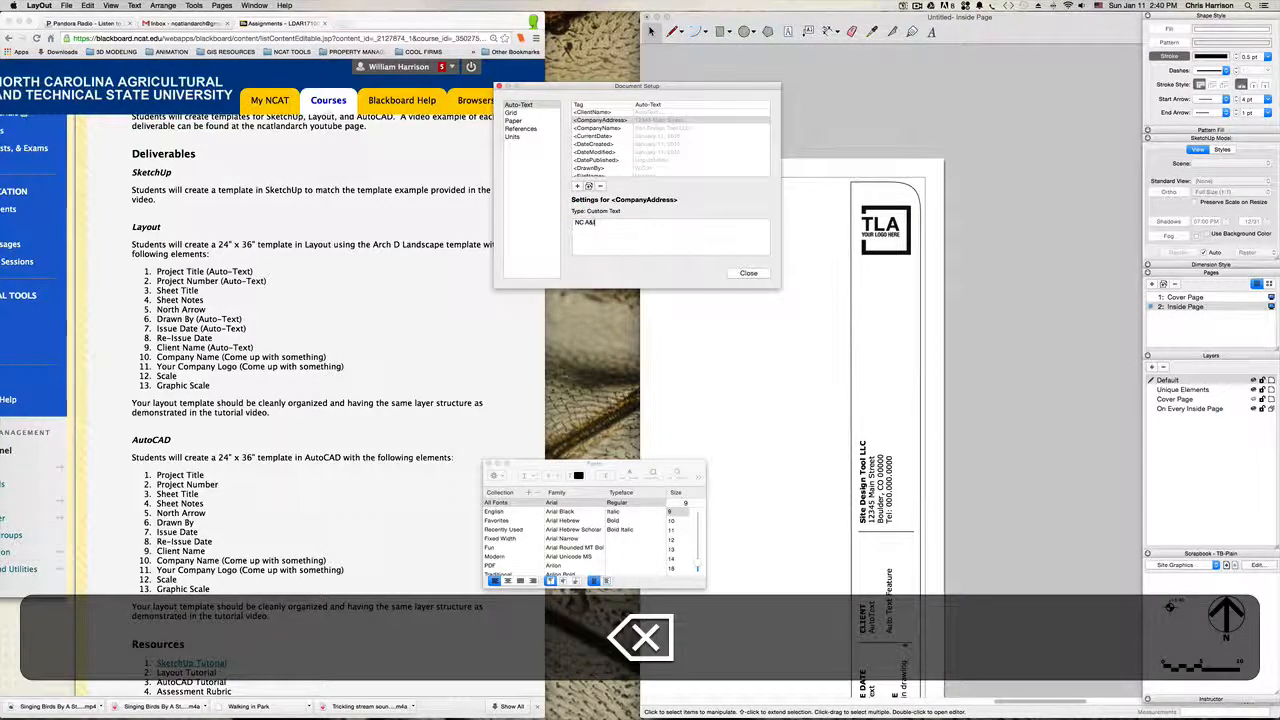
pyautogui.write('&T S')
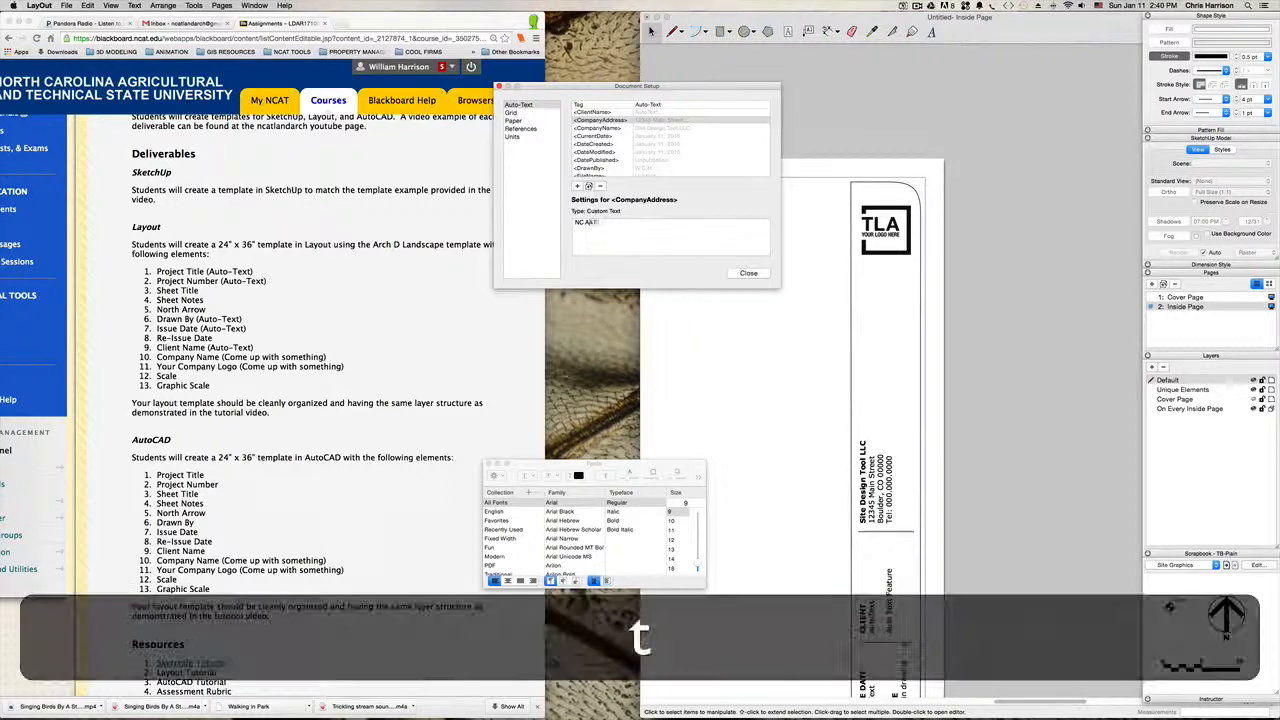
pyautogui.write('tate Un')
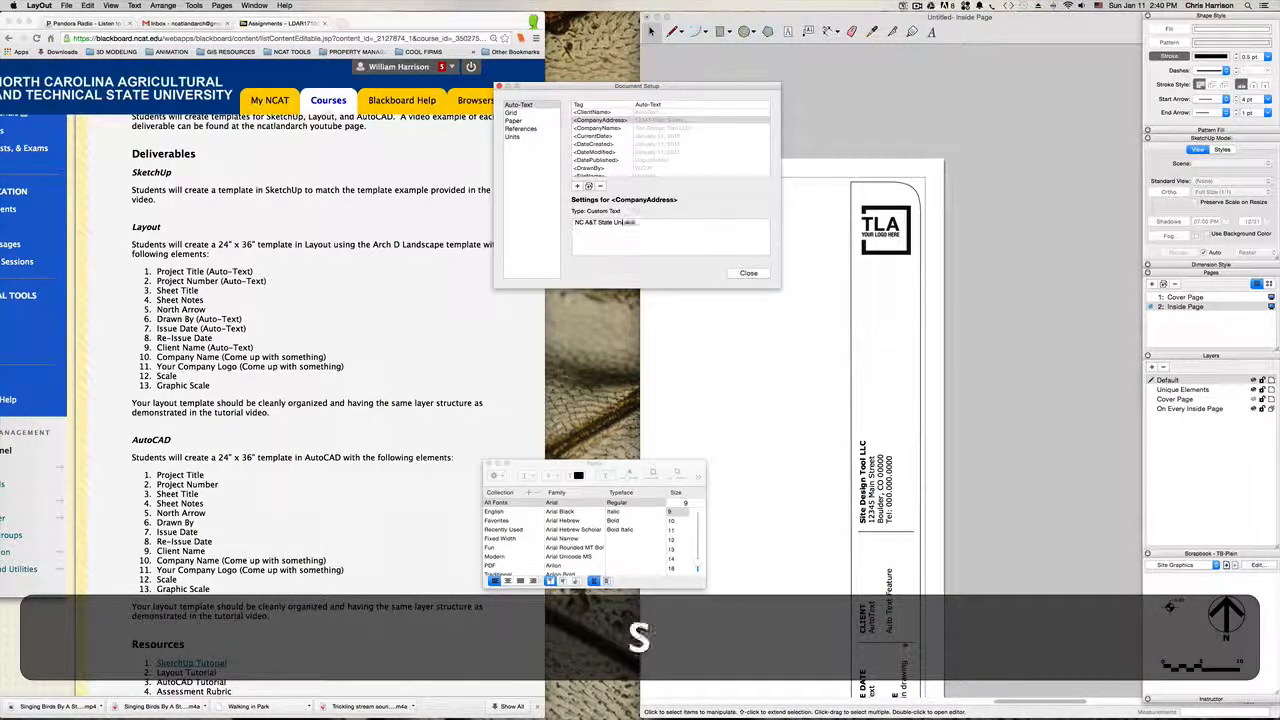
pyautogui.write('iversity')
pyautogui.press('Return')
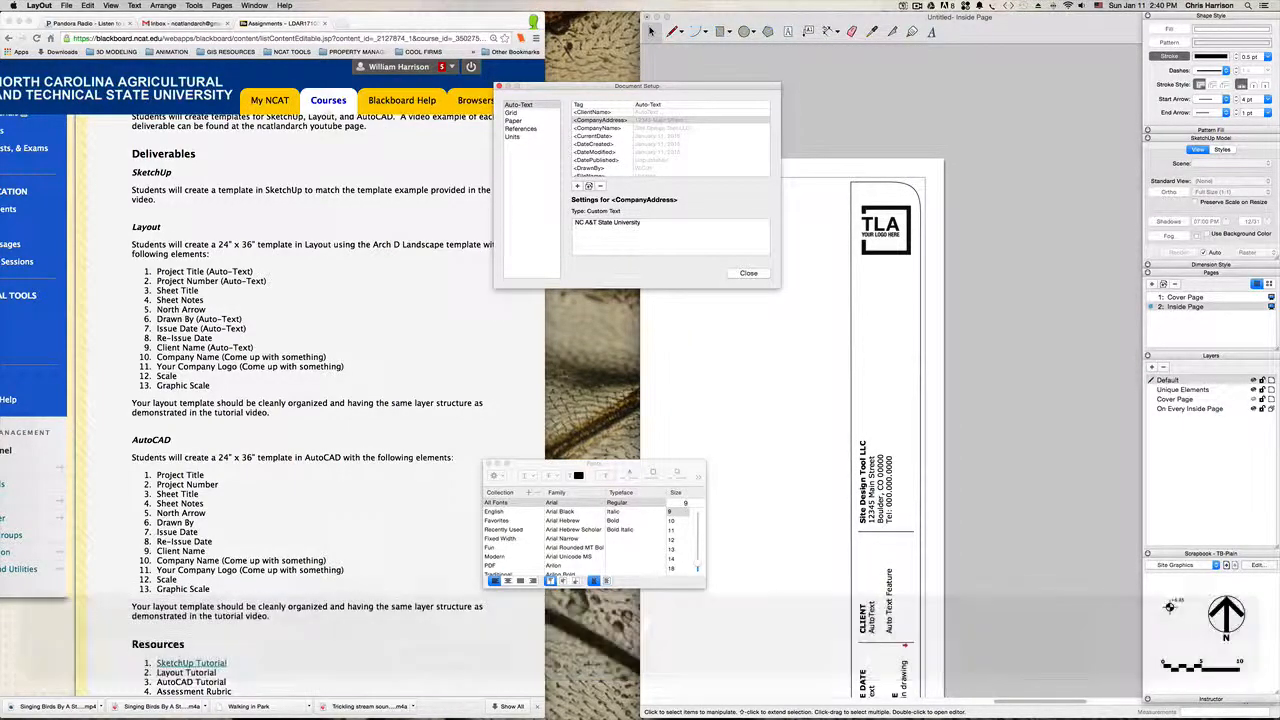
pyautogui.write('G')
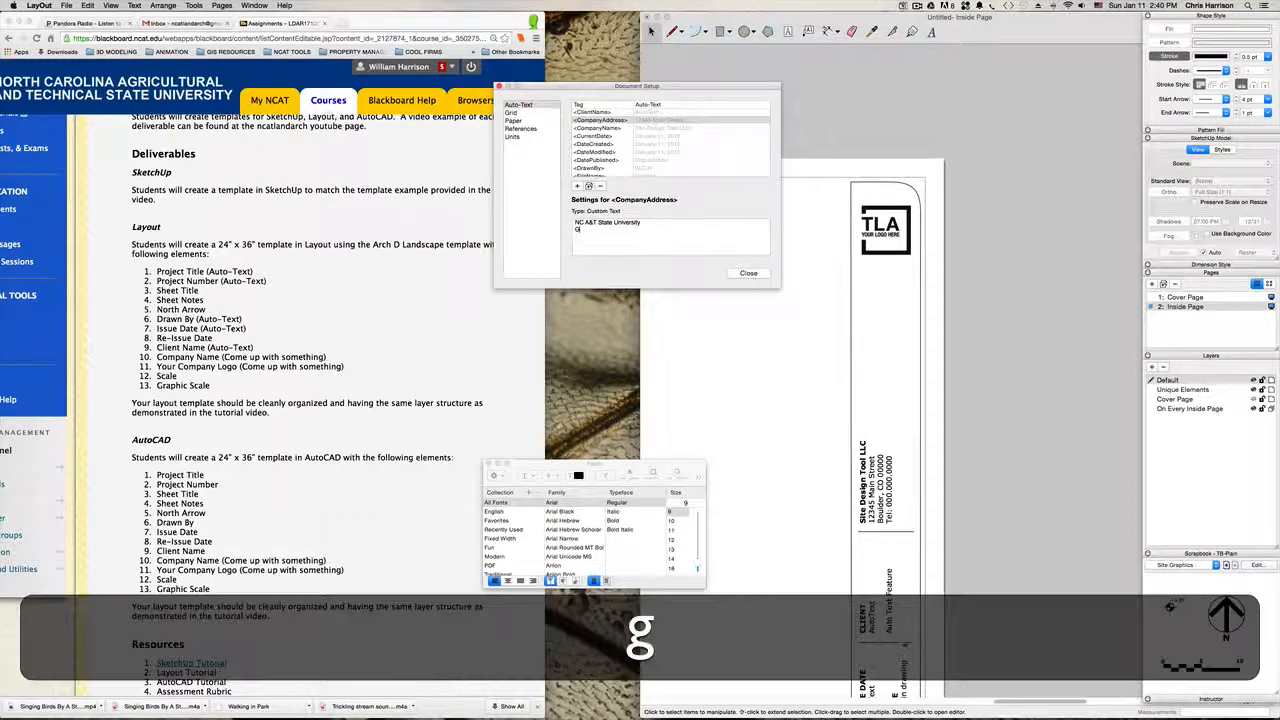
pyautogui.write('reensboro, N')
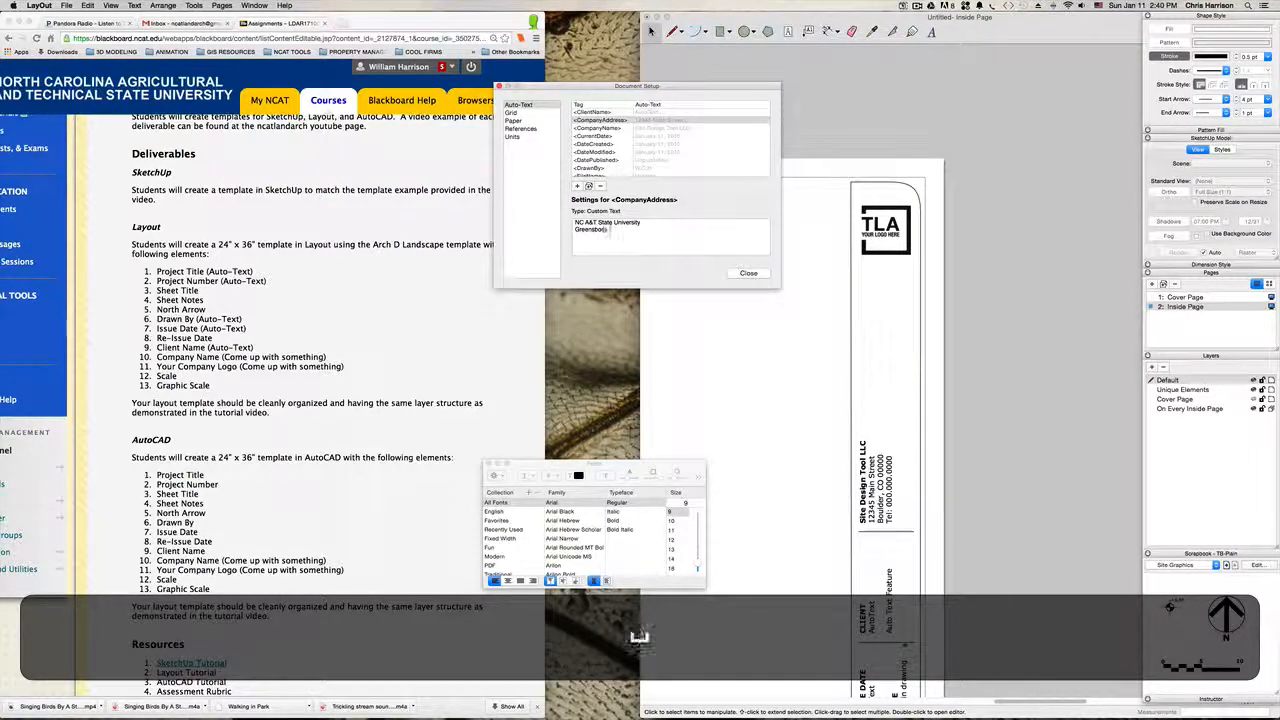
pyautogui.write('orc')
pyautogui.press('BackSpace')
pyautogui.press('BackSpace')
pyautogui.press('BackSpace')
pyautogui.write('C')
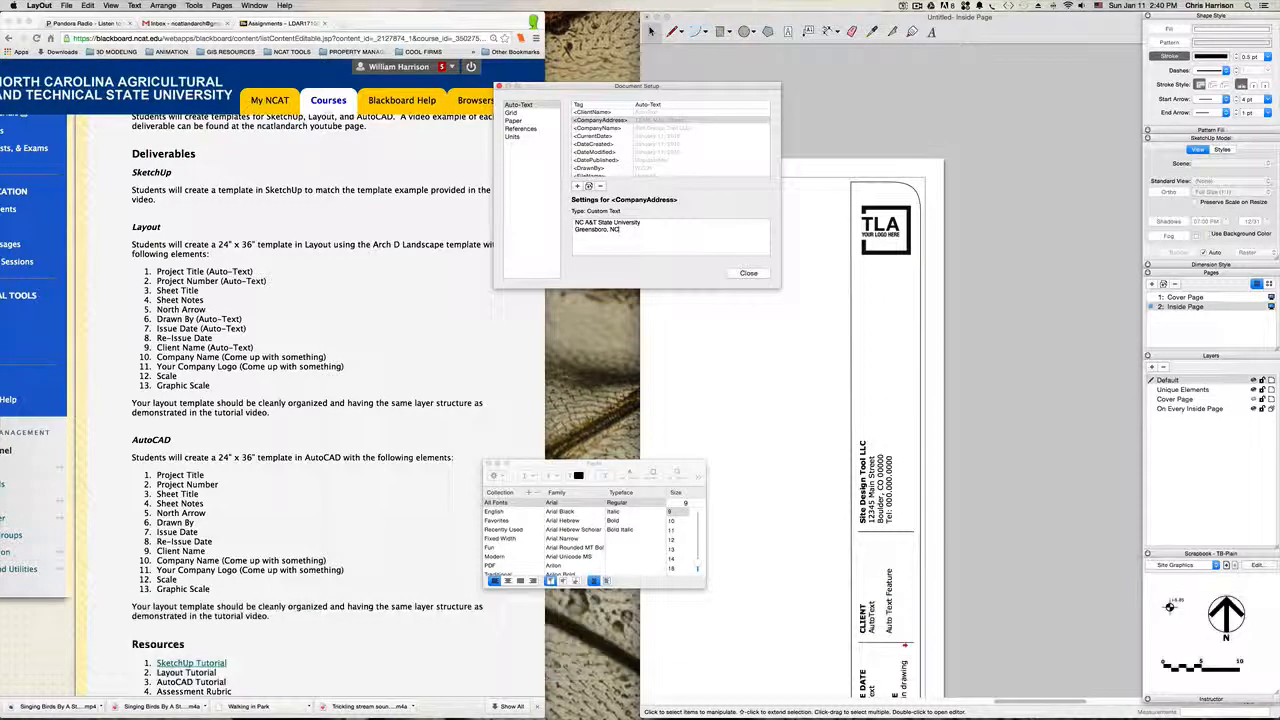
pyautogui.click(992, 360)
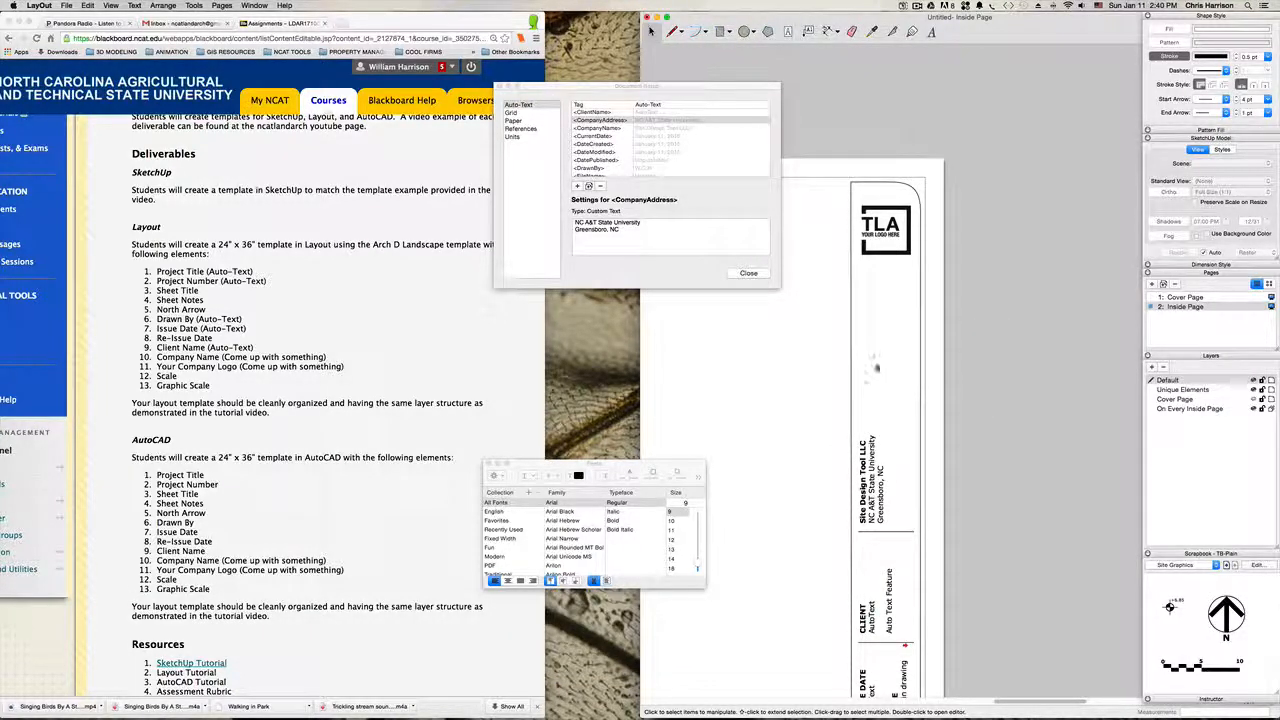
# Step: Copy the company name and address block together with its divider line into the empty space between that block and the logo
pyautogui.scroll(-5, 877, 368)
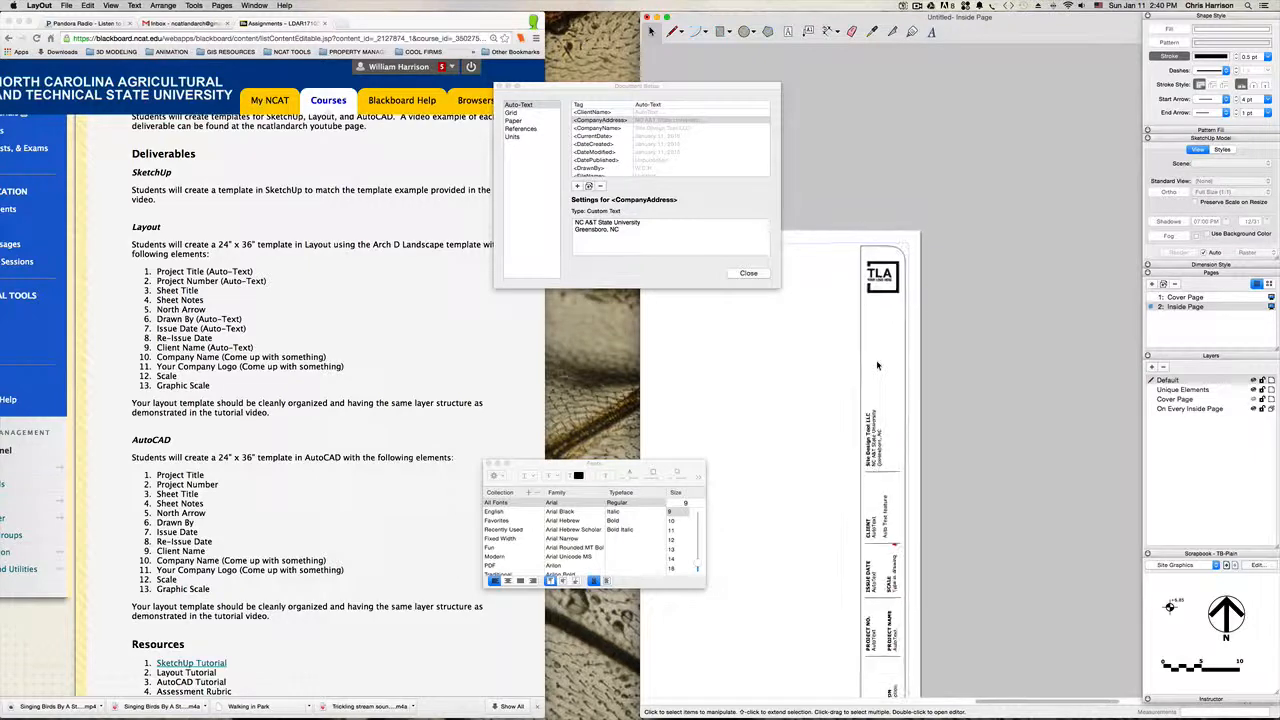
pyautogui.scroll(-2, 877, 366)
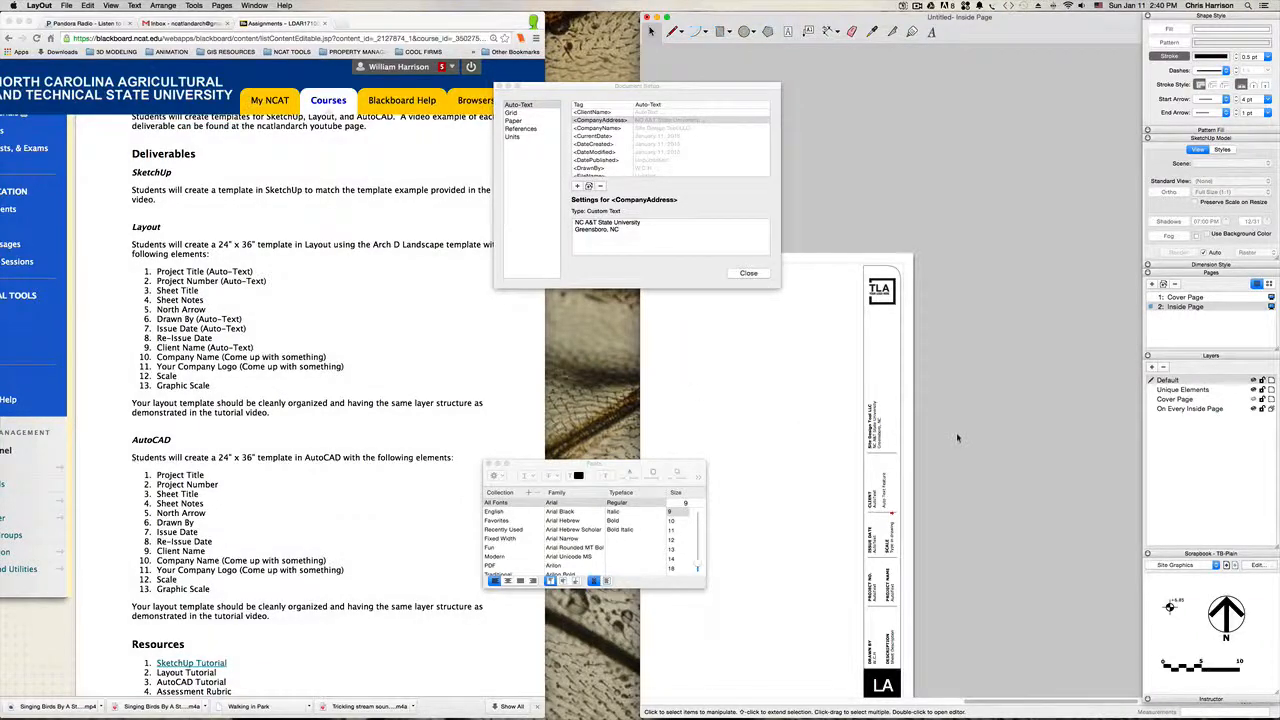
pyautogui.press('h')
pyautogui.moveTo(964, 430); pyautogui.dragTo(948, 339)
pyautogui.press('space')
pyautogui.click(858, 337)
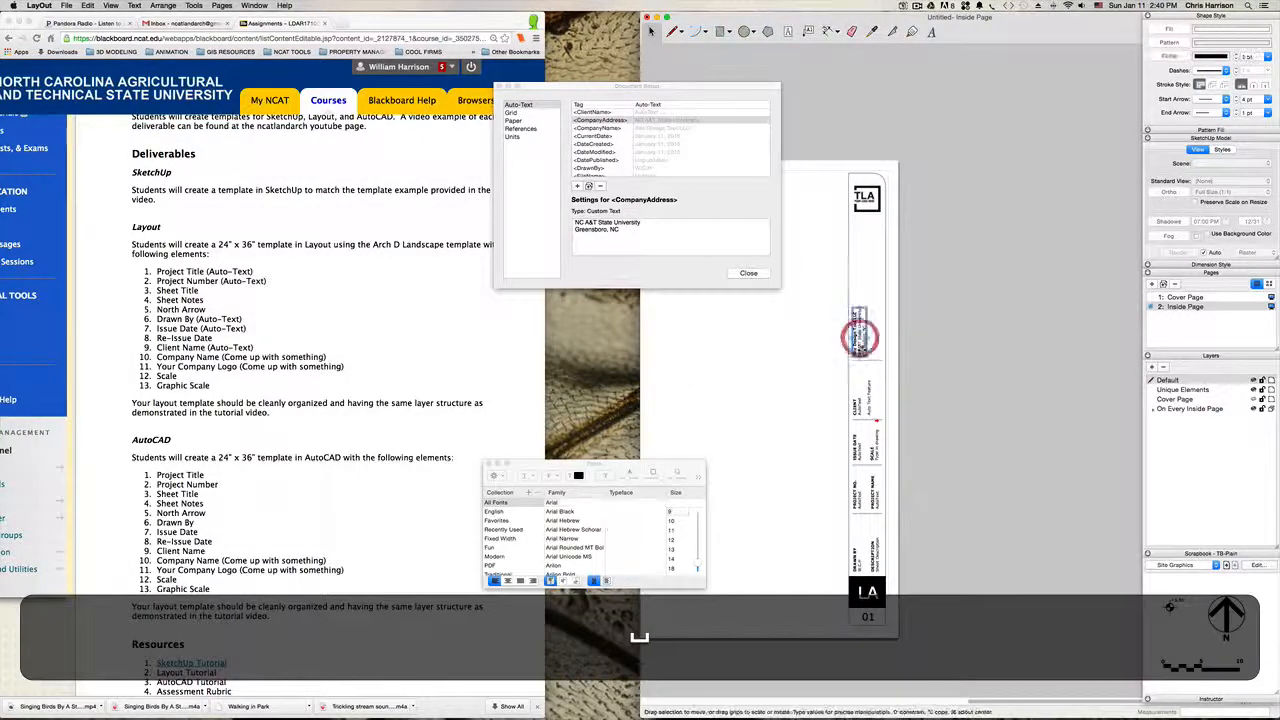
pyautogui.scroll(4, 865, 353)
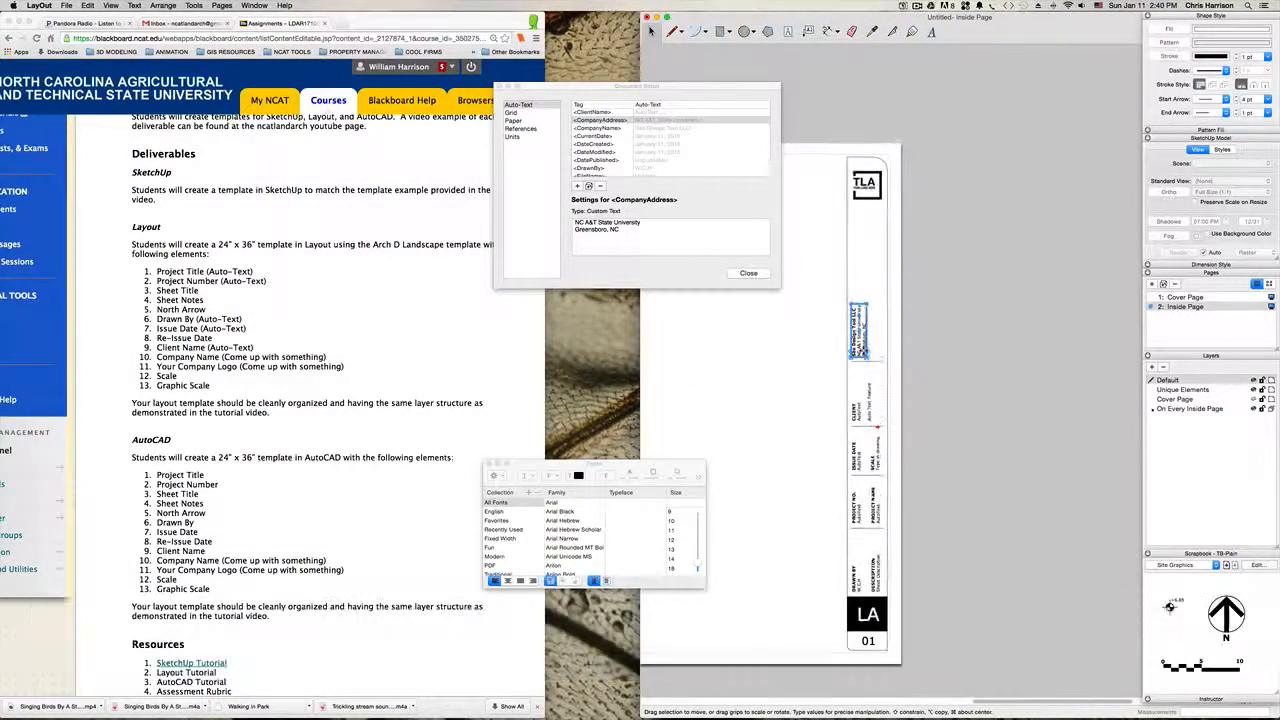
pyautogui.click(652, 31)
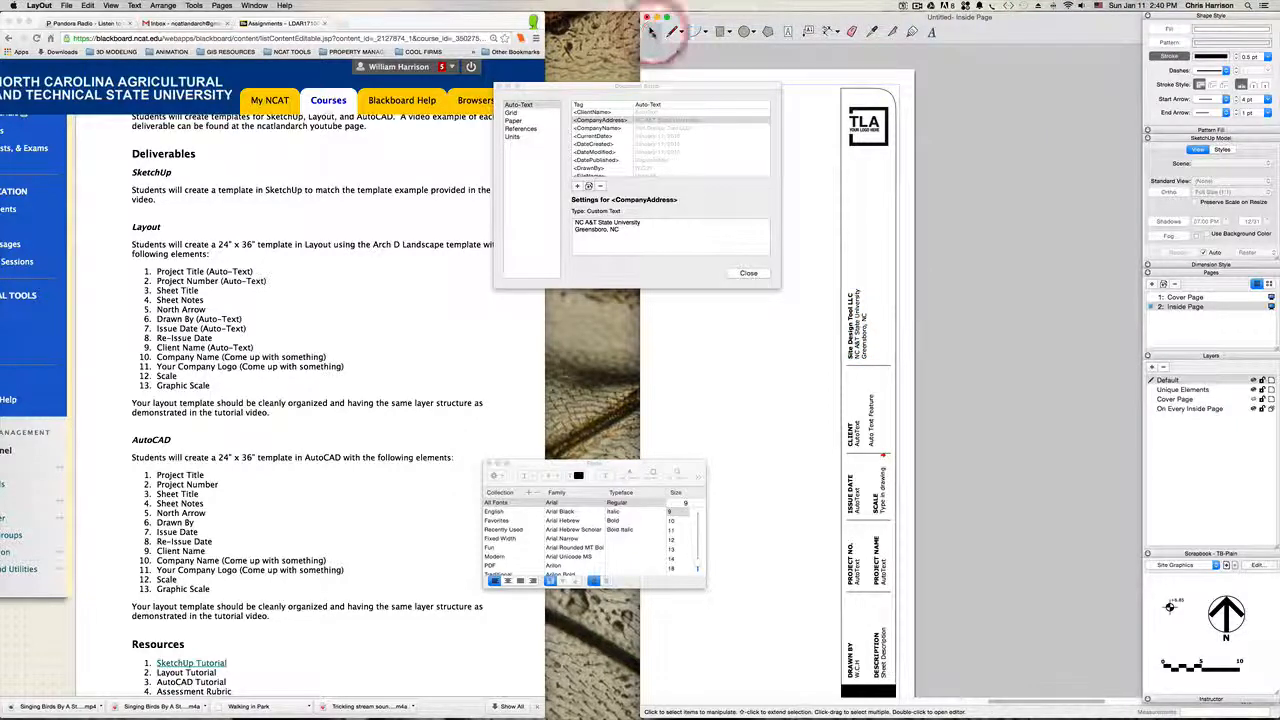
pyautogui.click(866, 326)
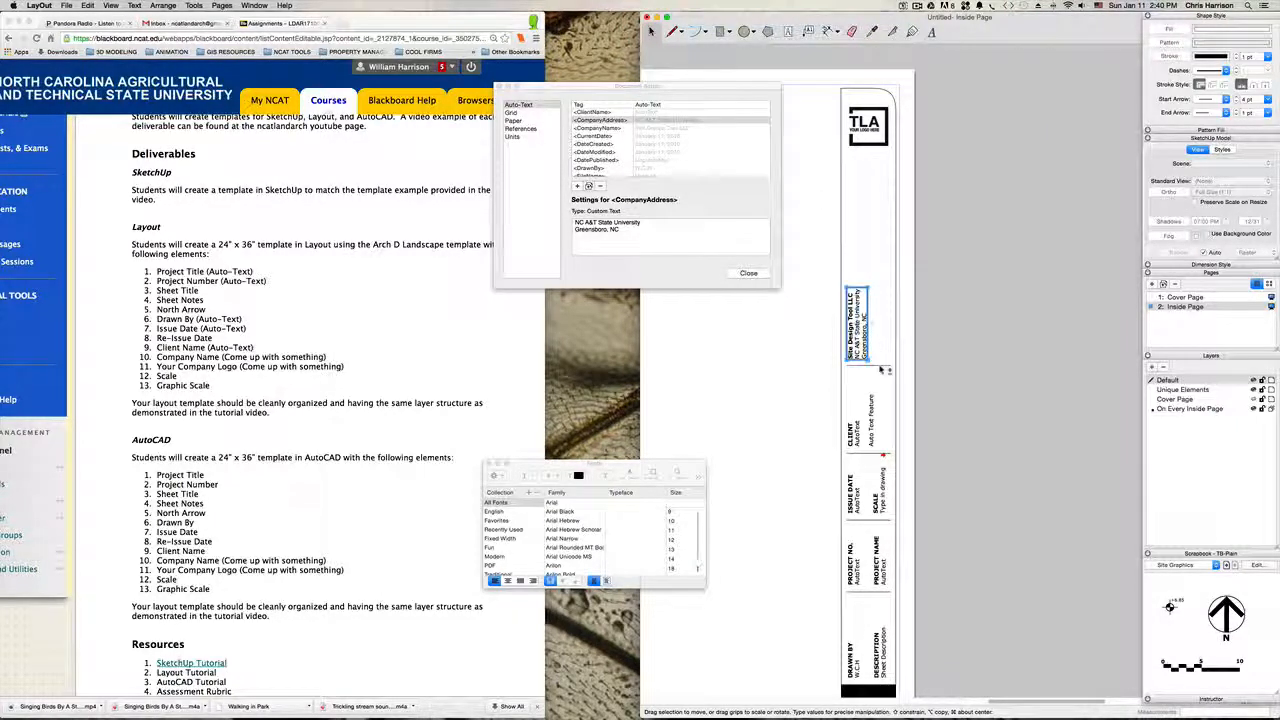
pyautogui.scroll(3, 882, 340)
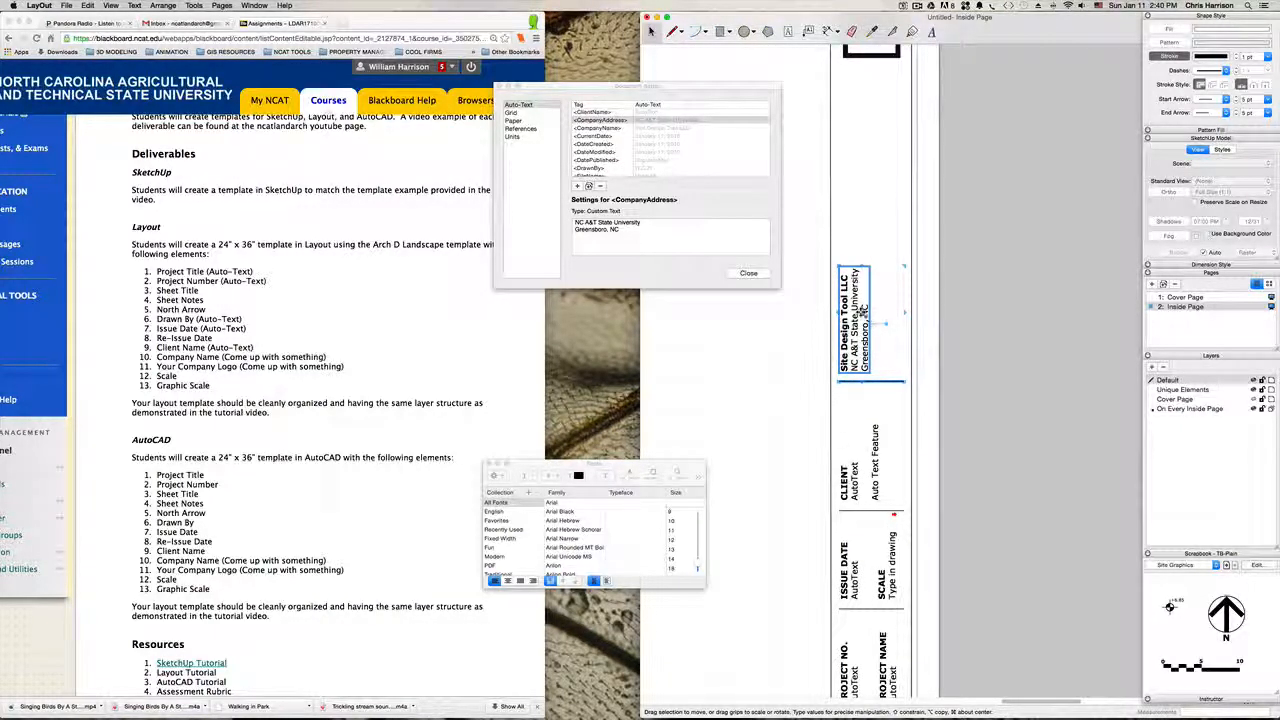
pyautogui.keyDown('alt'); pyautogui.moveTo(862, 312); pyautogui.dragTo(867, 189); pyautogui.keyUp('alt')
pyautogui.click(1007, 296)
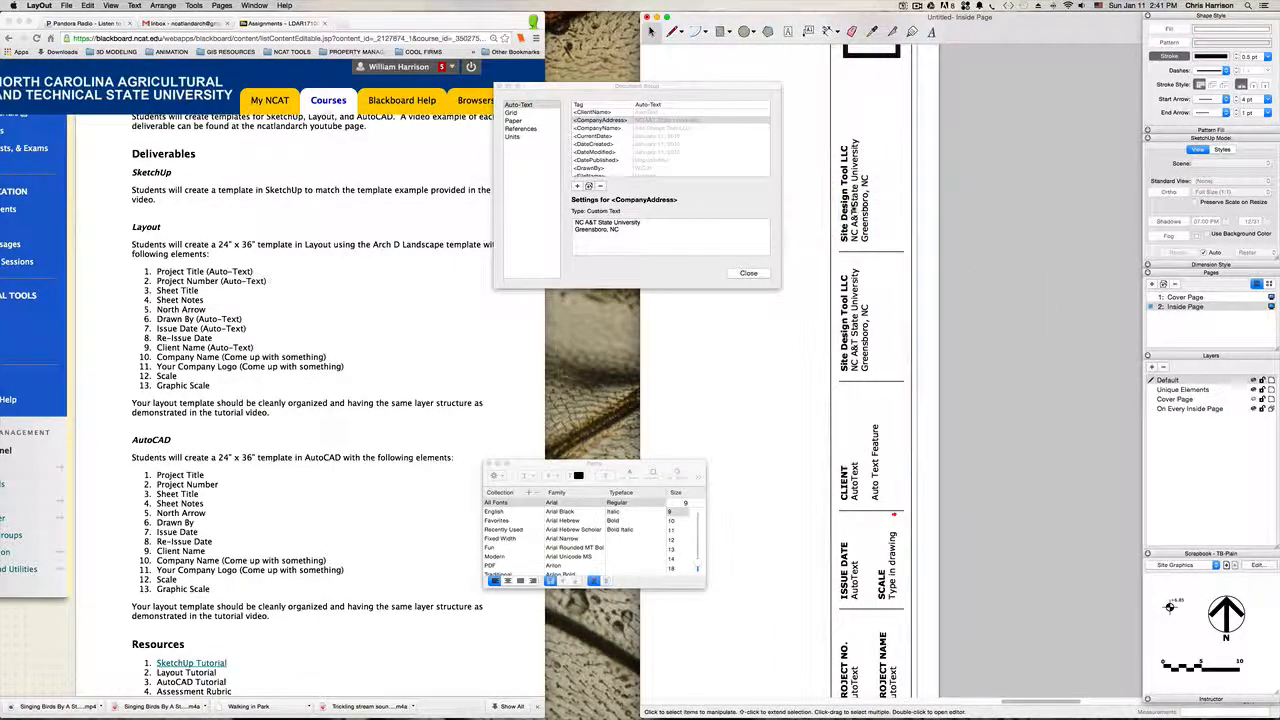
# Step: Replace the <CompanyName> tag in the copied block below the logo with the heading "Sheet Notes"
pyautogui.doubleClick(852, 185)
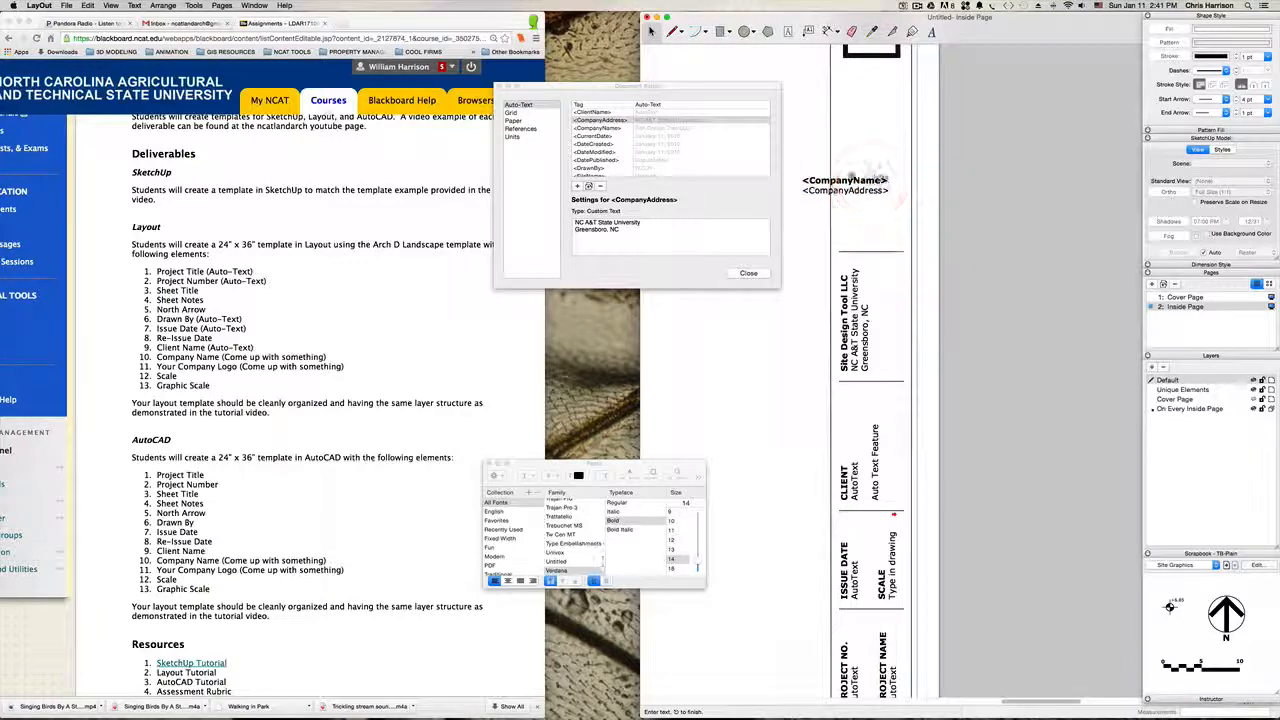
pyautogui.moveTo(888, 181); pyautogui.dragTo(800, 175)
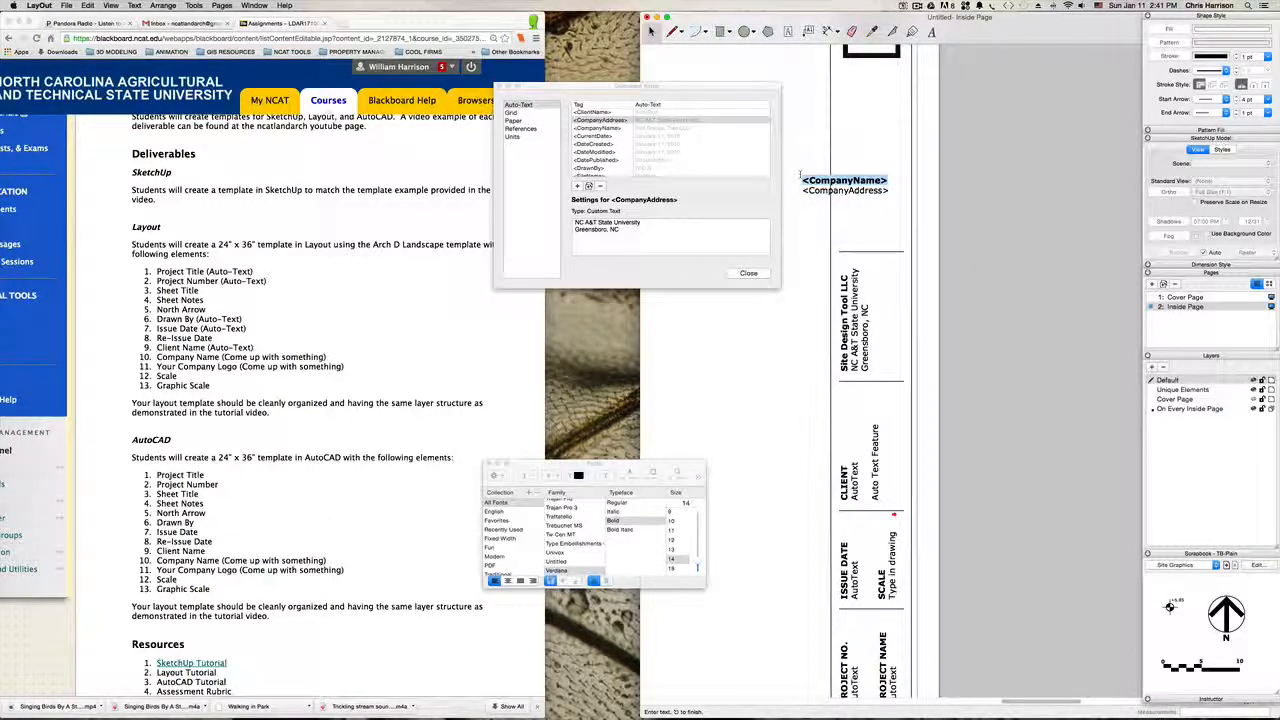
pyautogui.write('C')
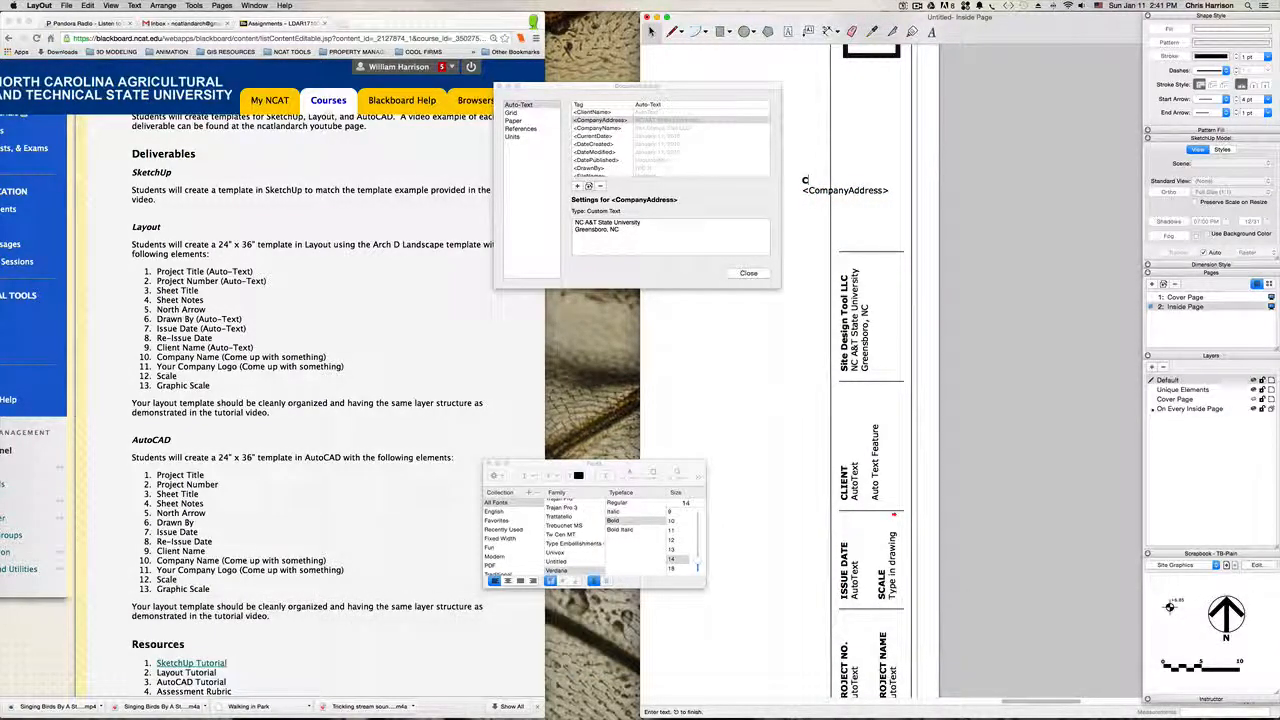
pyautogui.press('BackSpace')
pyautogui.write('S')
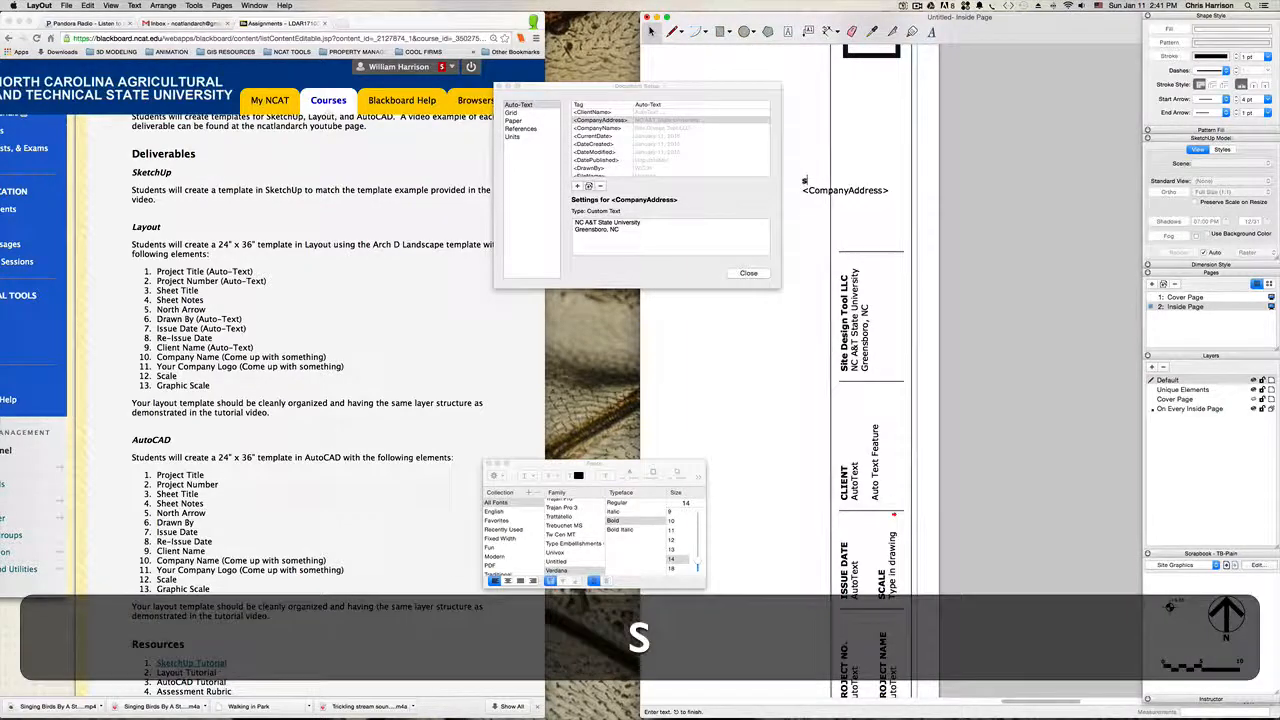
pyautogui.press('BackSpace')
pyautogui.write('Sheet Notes')
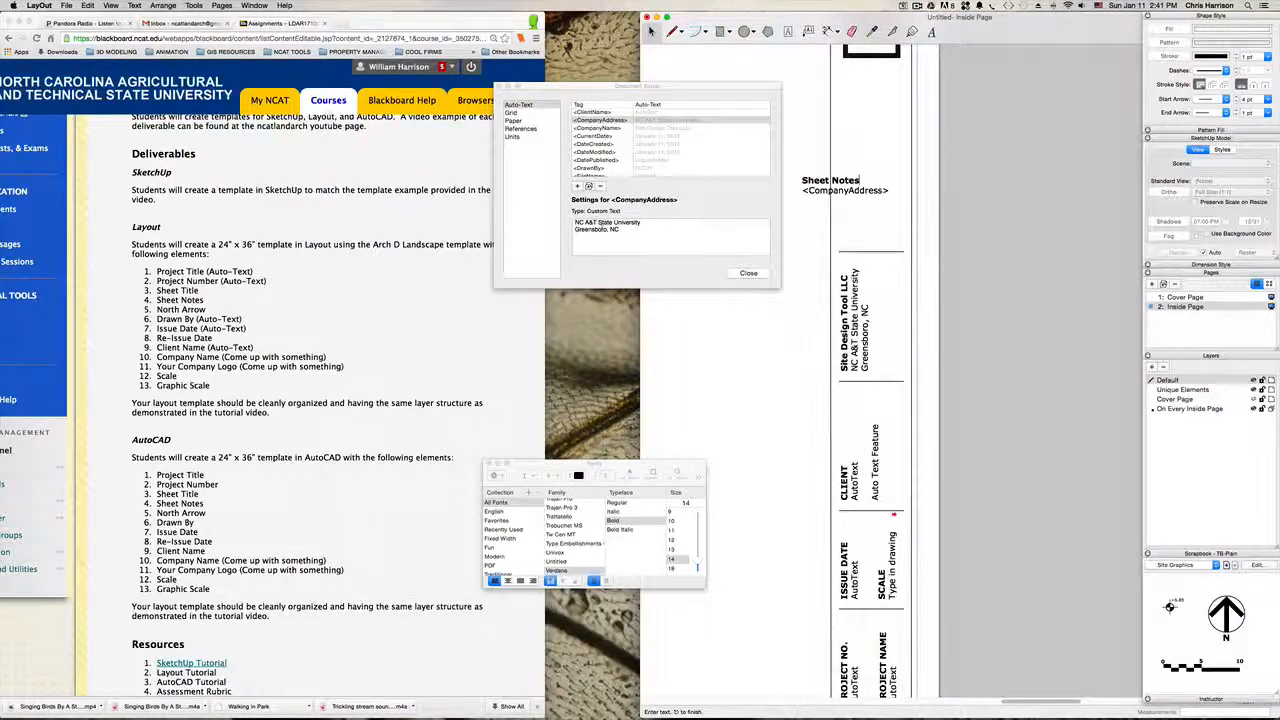
# Step: Replace the <CompanyAddress> tag under the Sheet Notes heading with the plain text "Type any sheet notes here."
pyautogui.moveTo(891, 188); pyautogui.dragTo(766, 190)
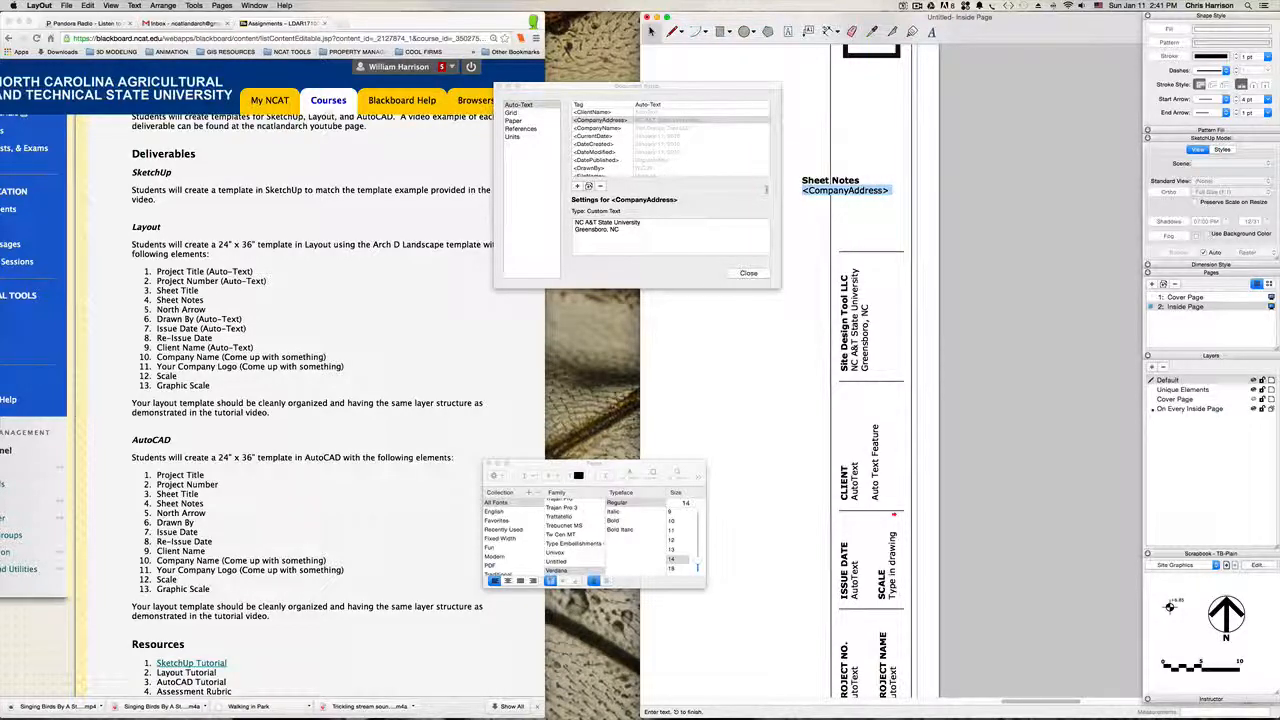
pyautogui.write('Wr')
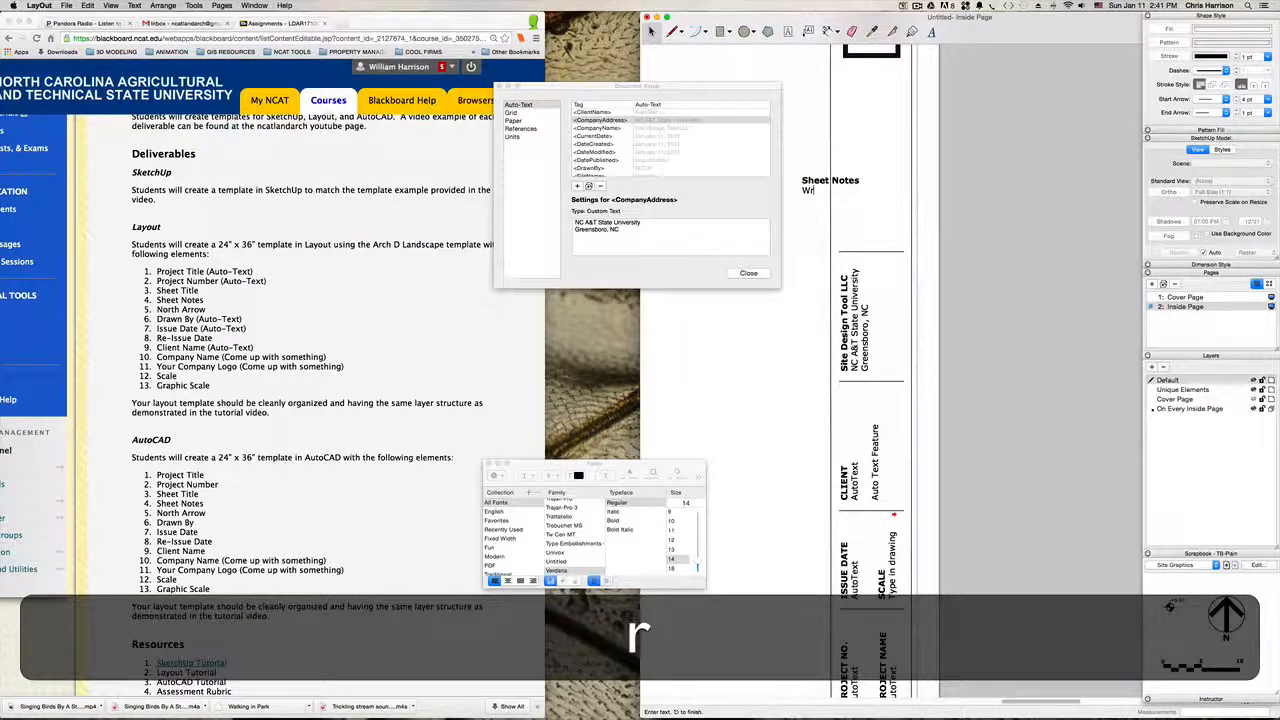
pyautogui.press('BackSpace')
pyautogui.press('BackSpace')
pyautogui.write('Type any')
pyautogui.press('BackSpace')
pyautogui.write('y sheet notes here.')
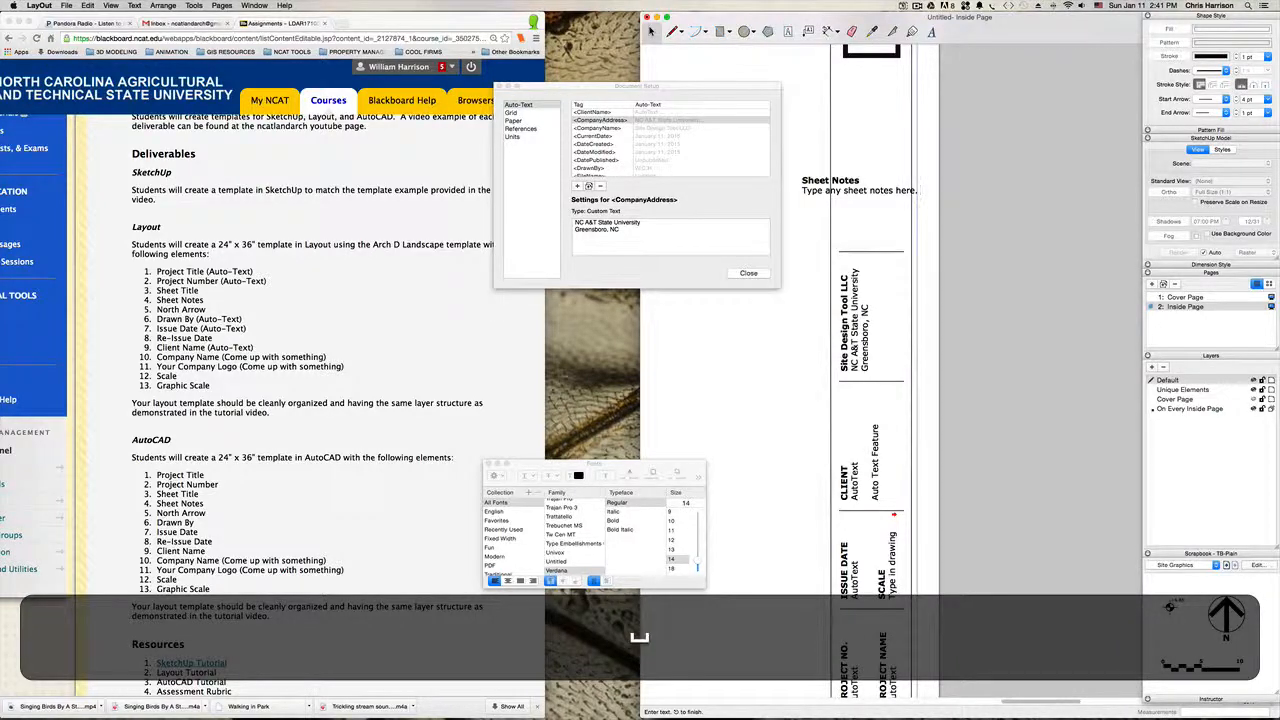
pyautogui.click(983, 266)
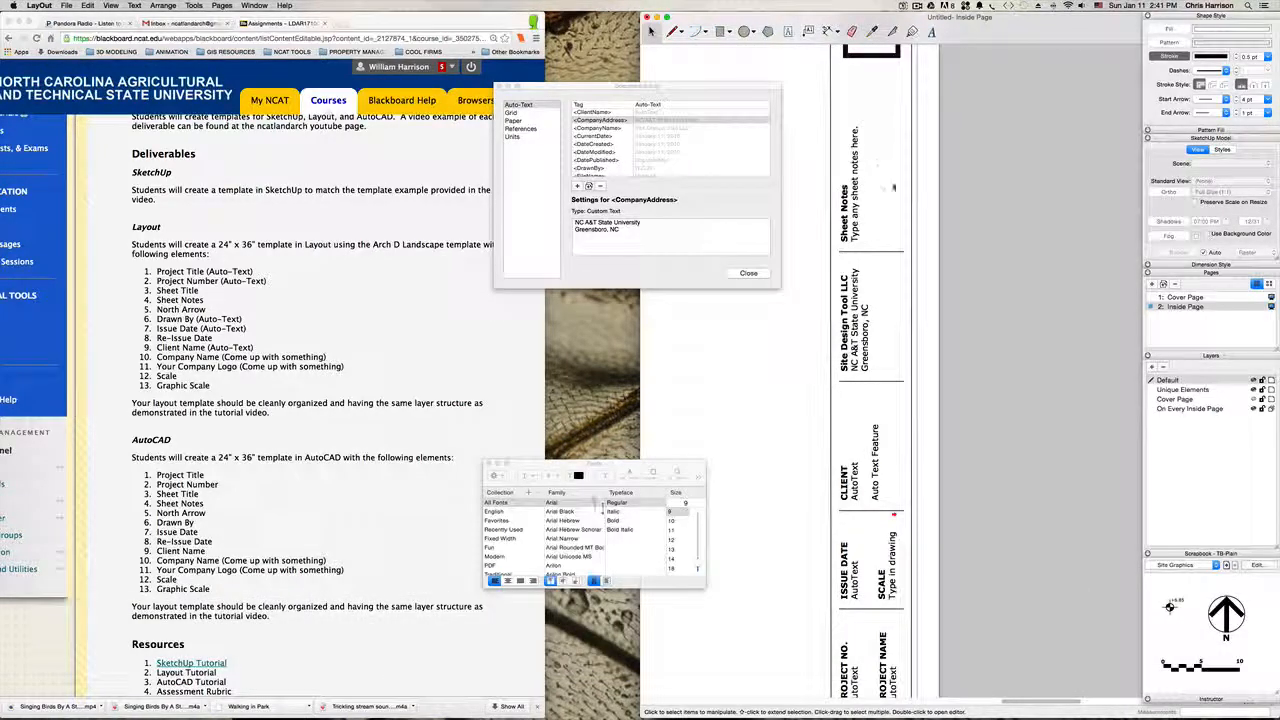
# Step: Widen the SCALE text box in the title block so its placeholder text wraps onto a second line
pyautogui.scroll(-3, 895, 195)
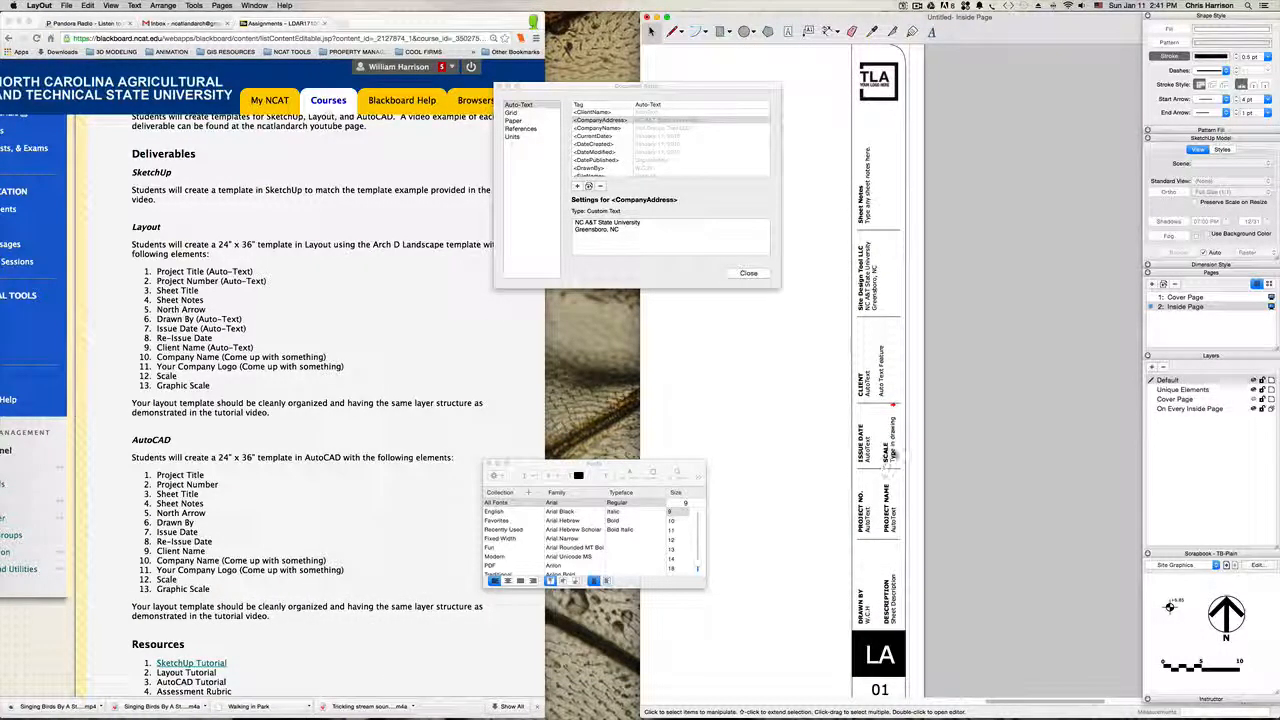
pyautogui.click(888, 442)
pyautogui.scroll(3, 890, 440)
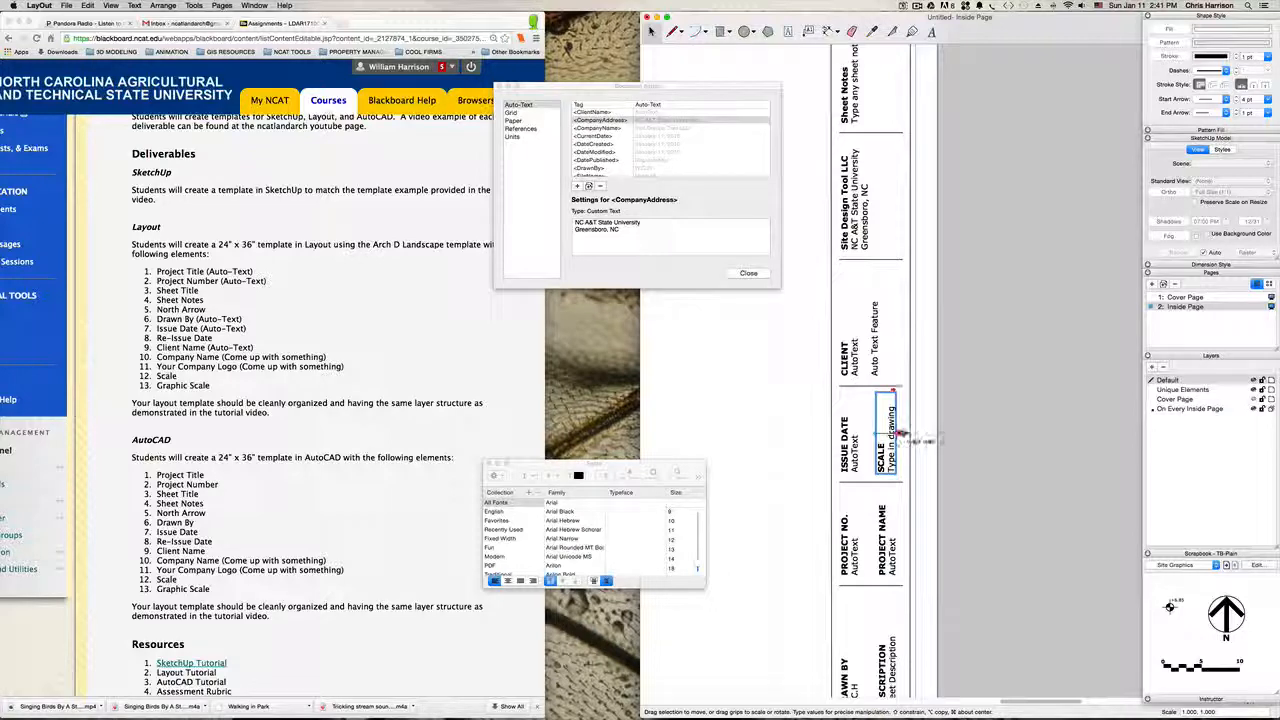
pyautogui.moveTo(902, 434); pyautogui.dragTo(909, 435)
pyautogui.click(953, 423)
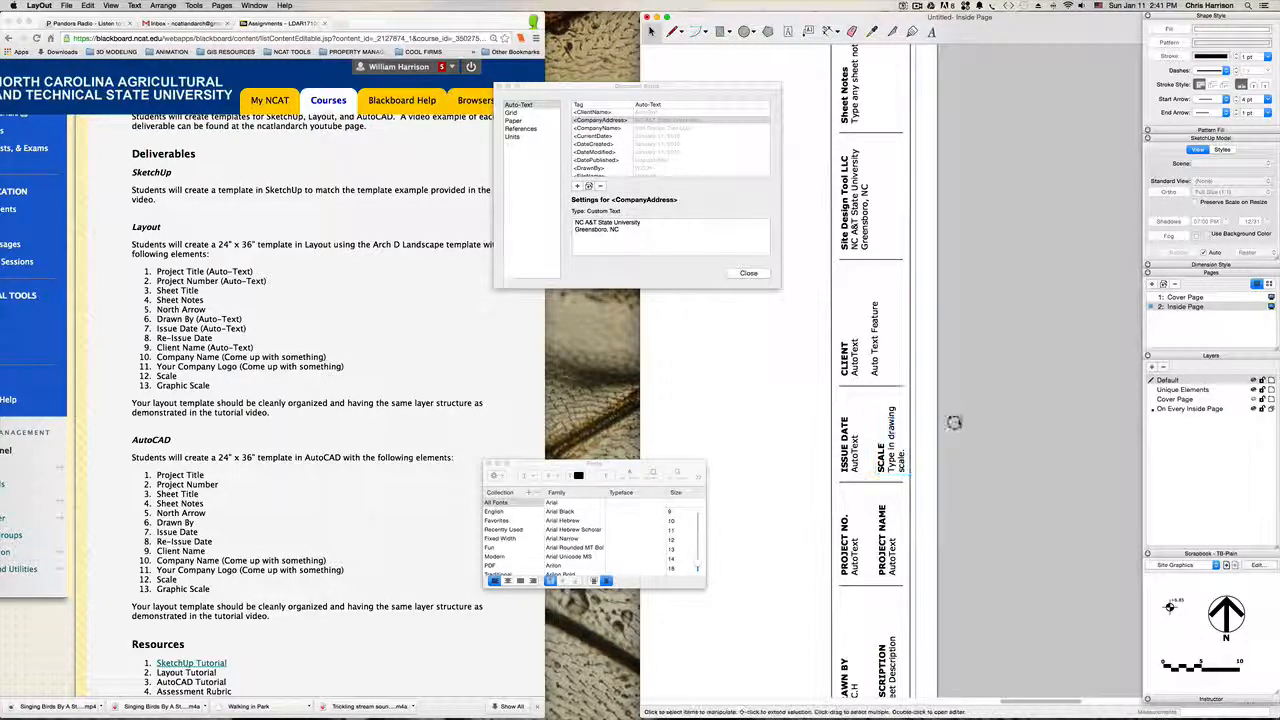
# Step: Extend the CLIENT heading in the title block to read "CLIENT NAME"
pyautogui.scroll(-3, 953, 423)
pyautogui.press('h')
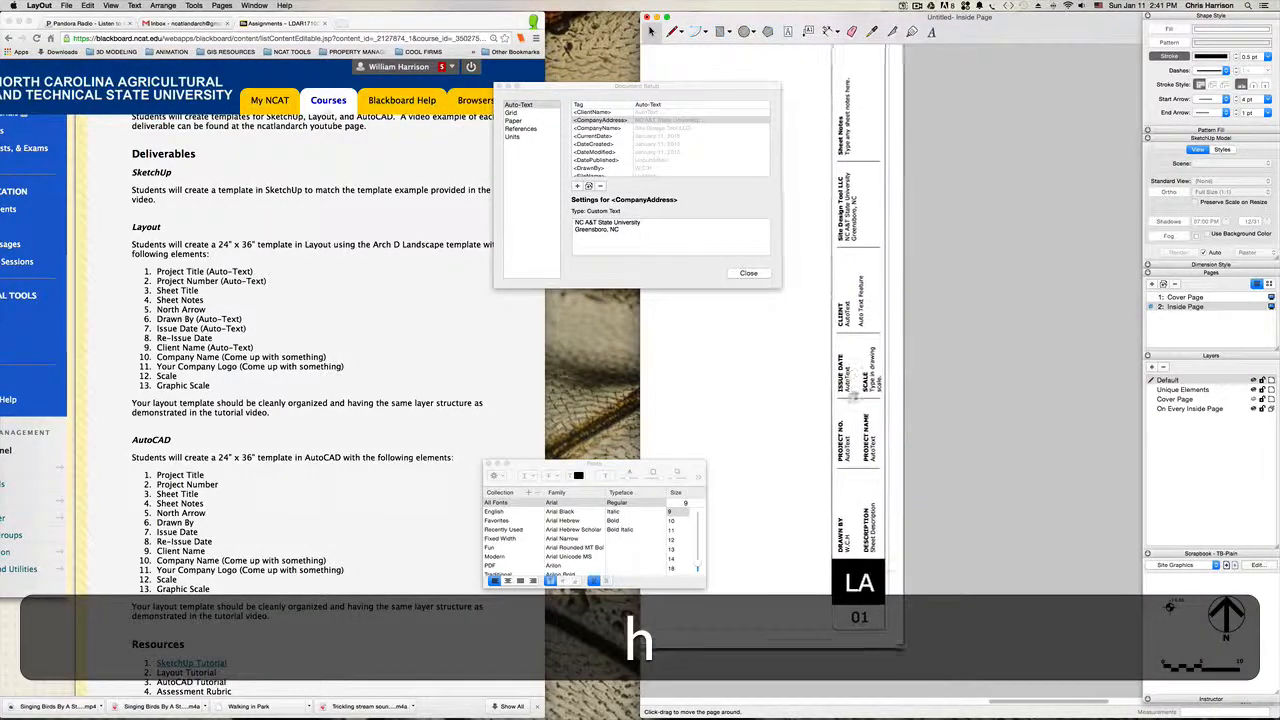
pyautogui.moveTo(854, 397); pyautogui.dragTo(855, 541)
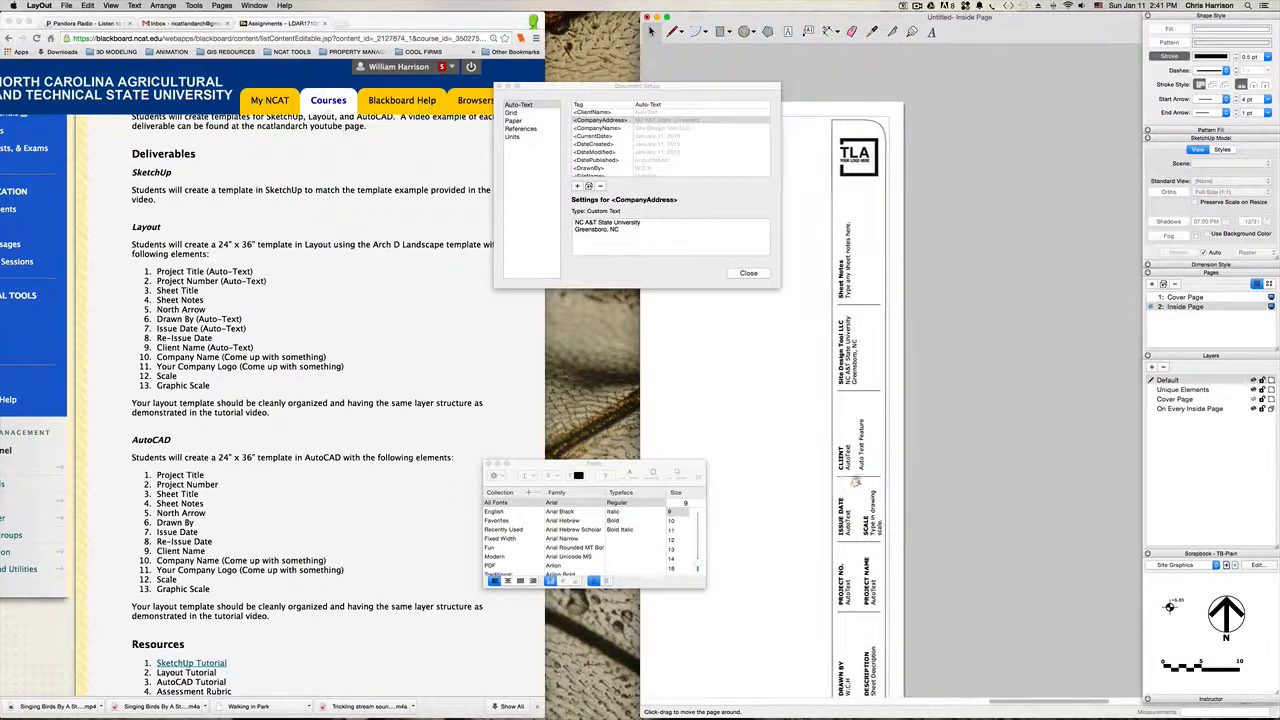
pyautogui.moveTo(855, 483); pyautogui.dragTo(884, 482)
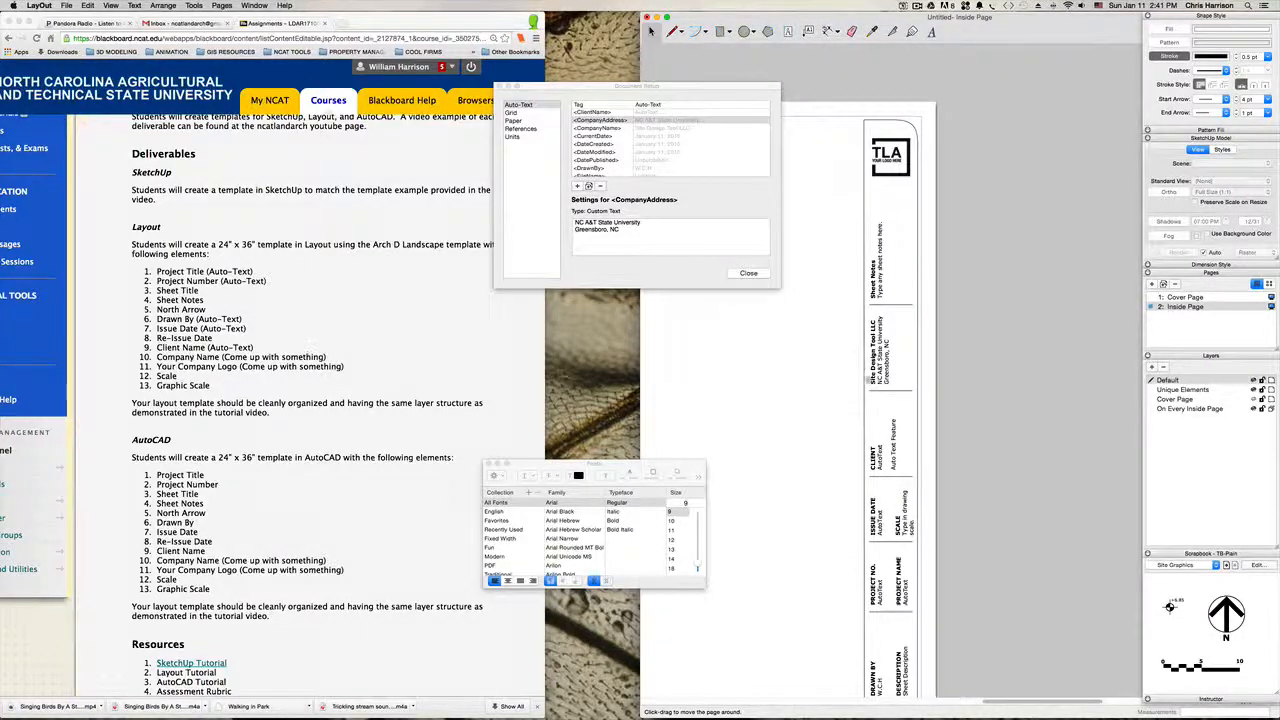
pyautogui.moveTo(899, 445); pyautogui.dragTo(893, 418, button='middle')
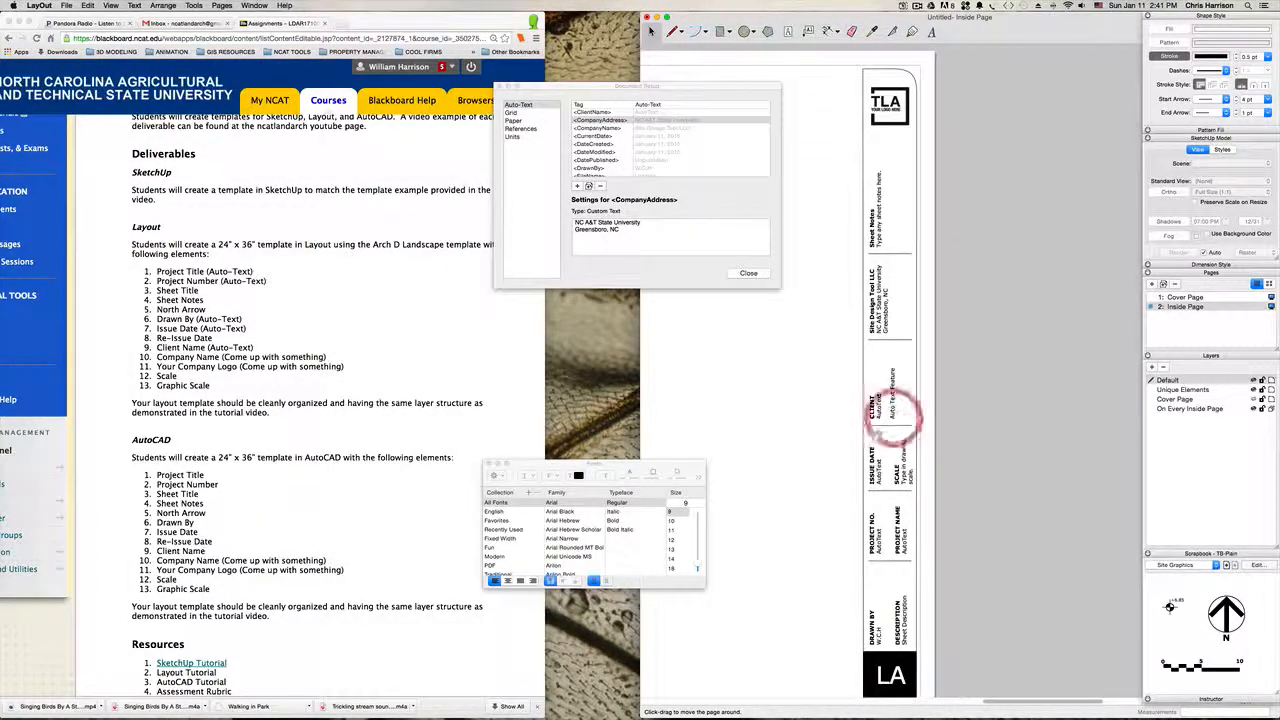
pyautogui.press('space')
pyautogui.click(877, 413)
pyautogui.doubleClick(871, 400)
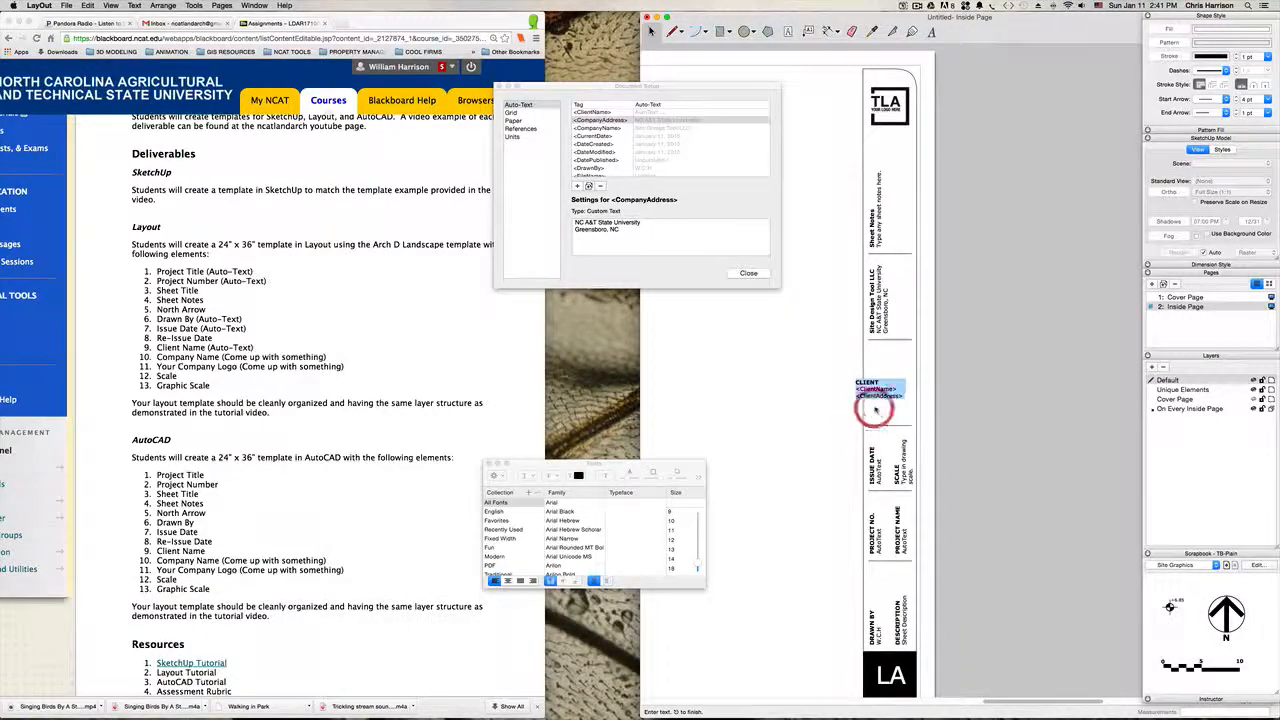
pyautogui.click(871, 386)
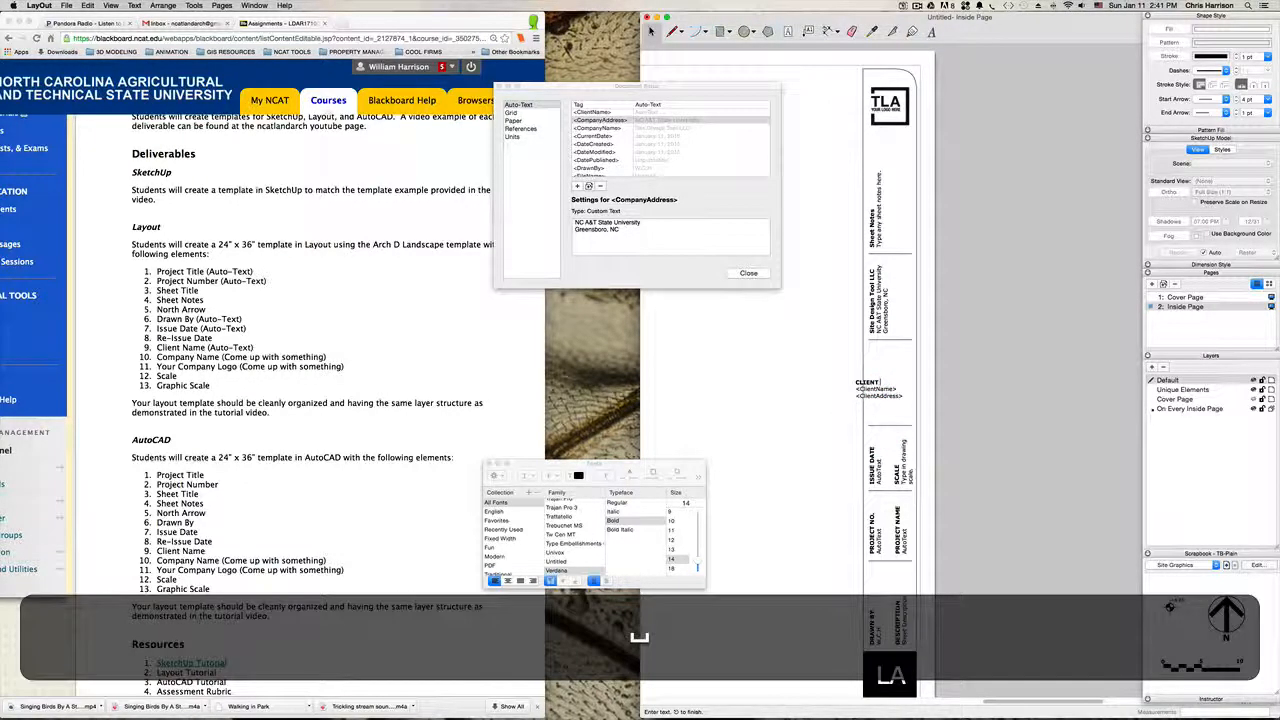
pyautogui.write('NAME')
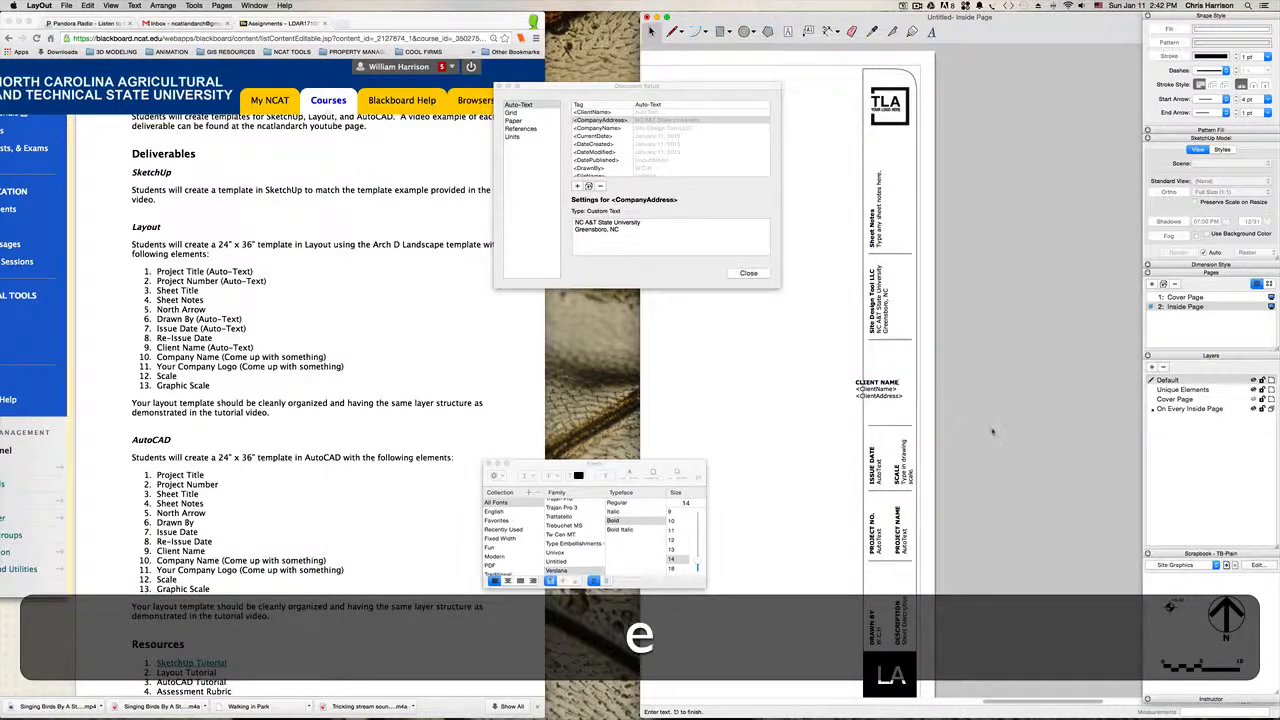
pyautogui.click(992, 430)
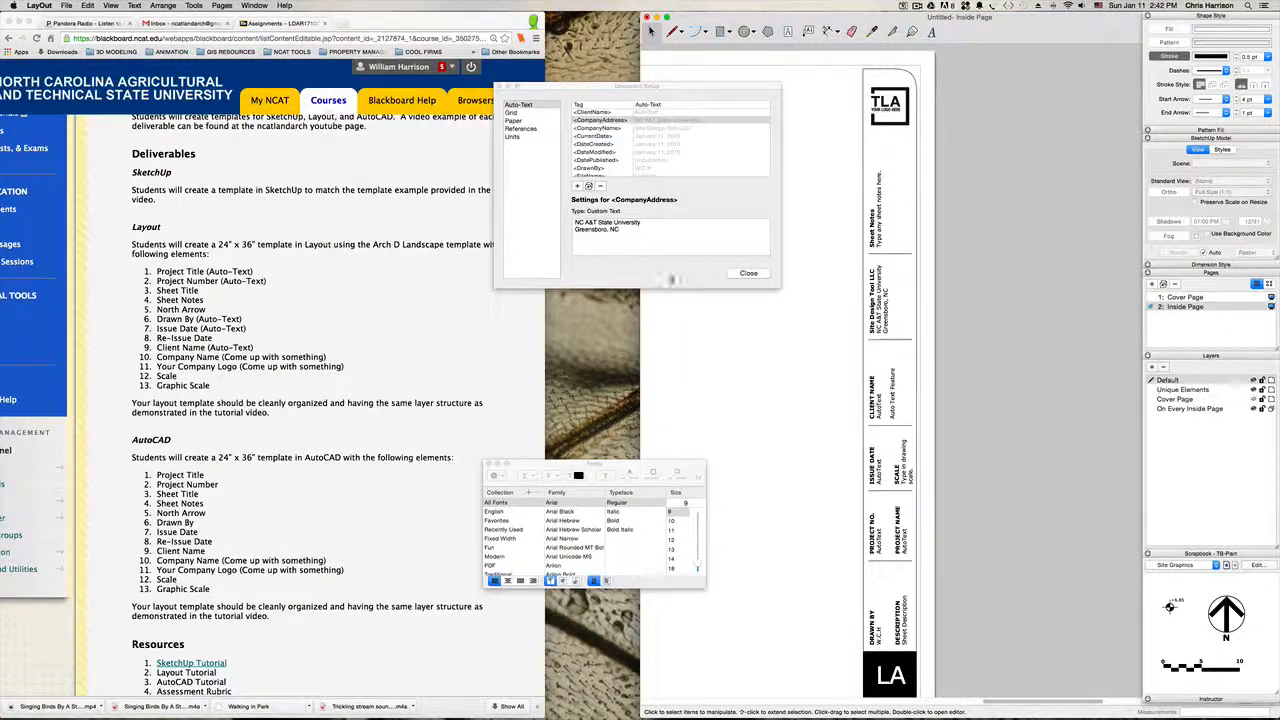
# Step: Add a text box reading "WCH" above the title block as a trial text logo
pyautogui.click(970, 204)
pyautogui.press('h')
pyautogui.moveTo(922, 168); pyautogui.dragTo(932, 304)
pyautogui.press('space')
pyautogui.scroll(2, 903, 240)
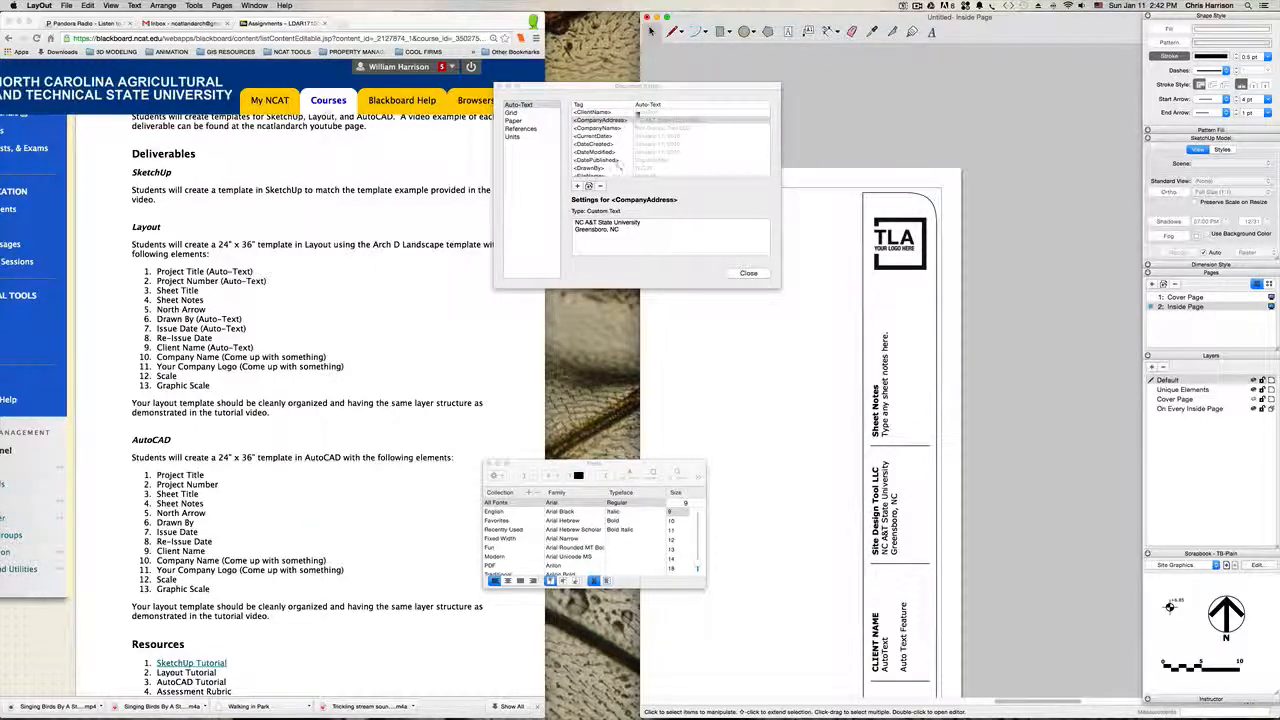
pyautogui.click(789, 32)
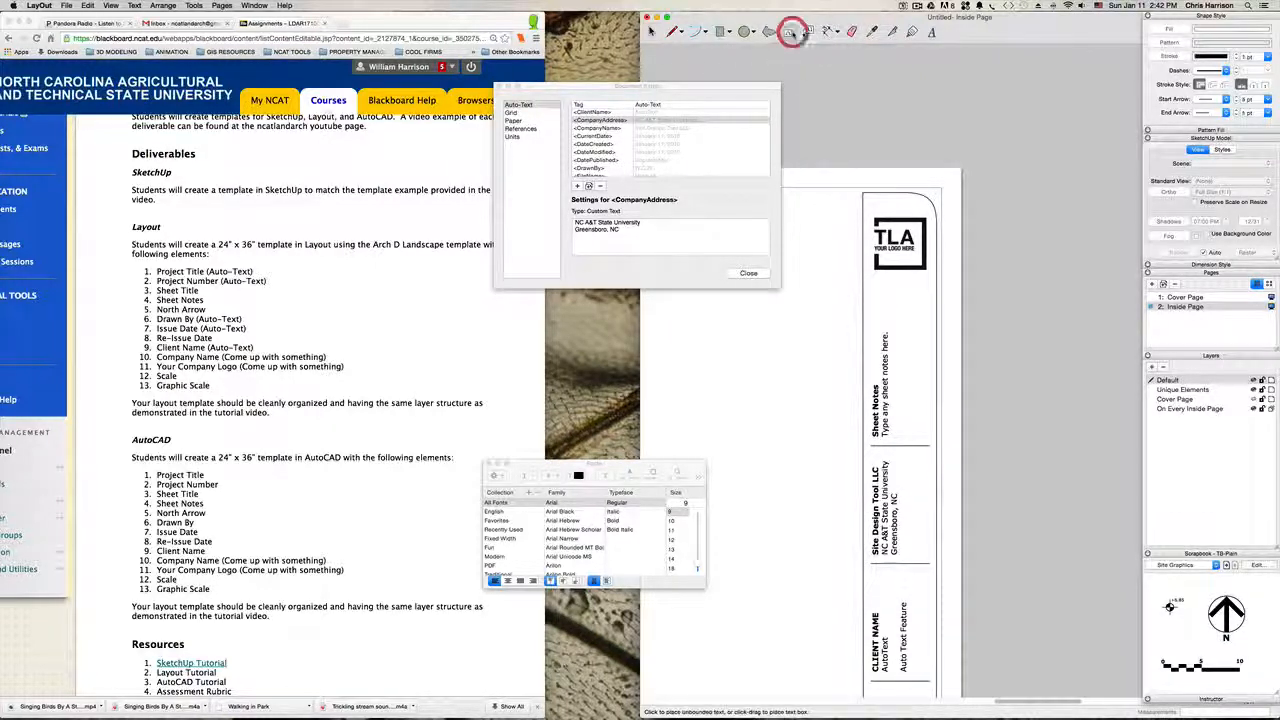
pyautogui.moveTo(855, 112); pyautogui.dragTo(949, 177)
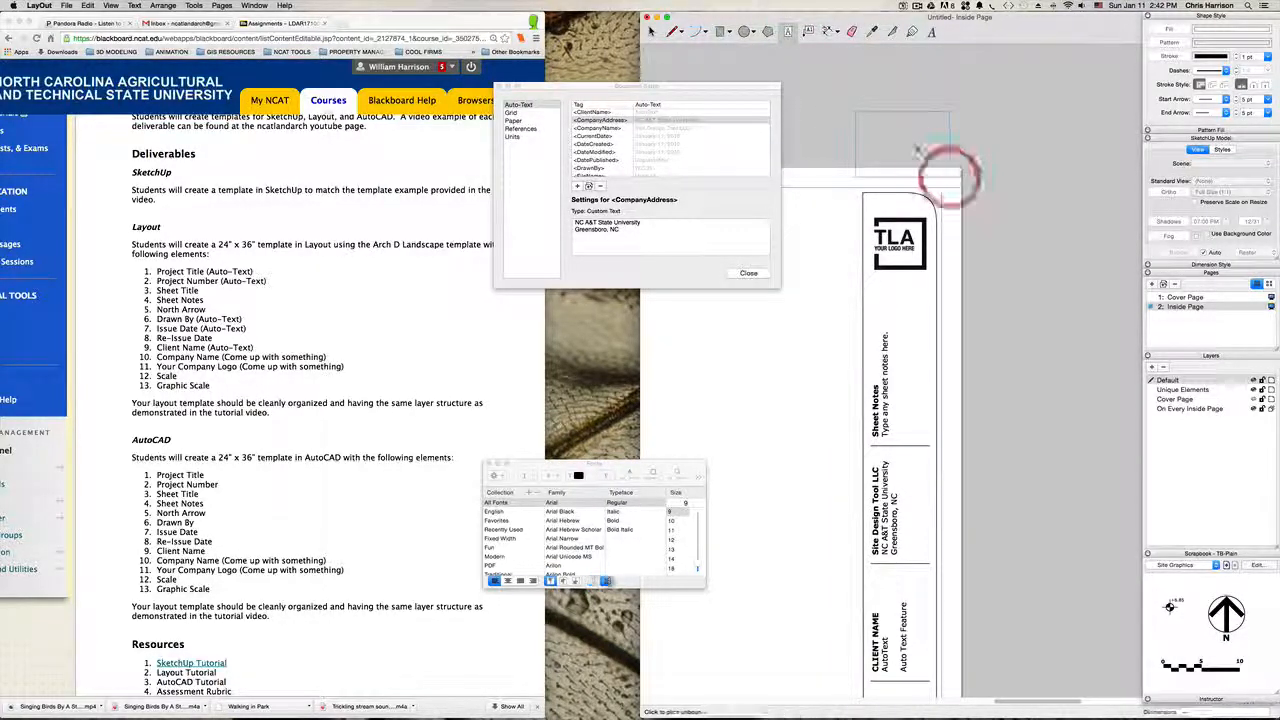
pyautogui.write('Ch')
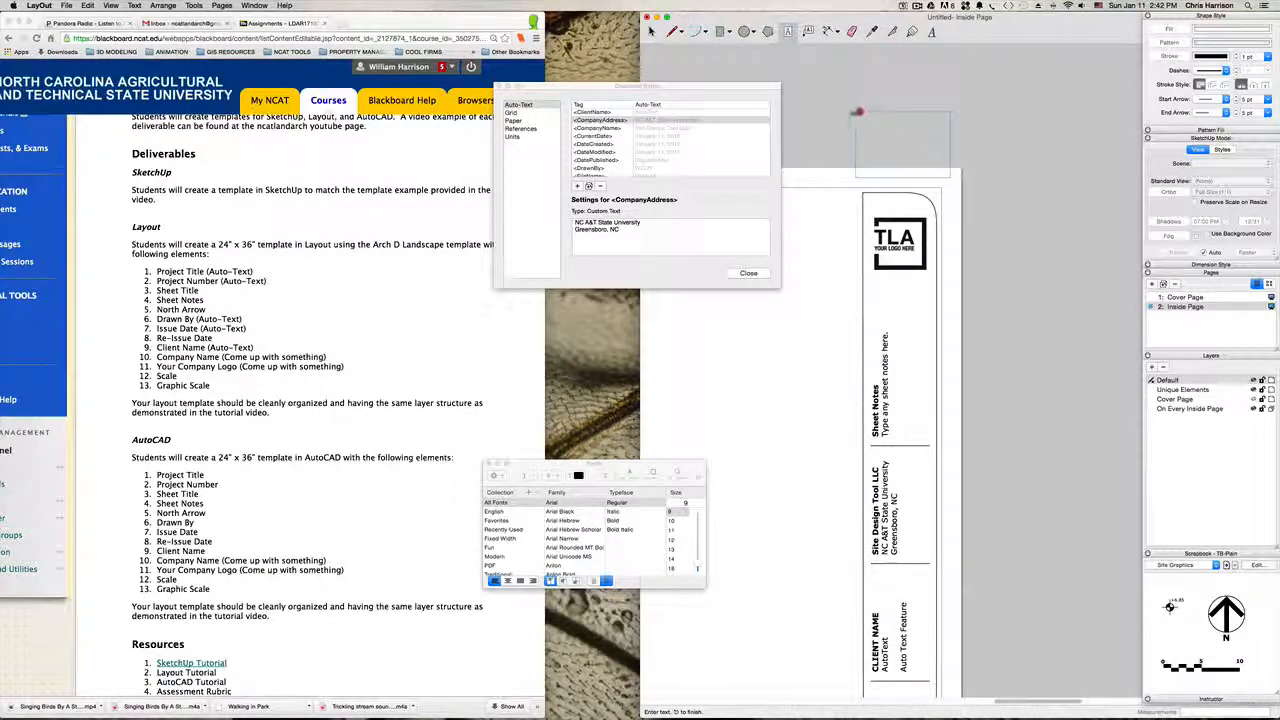
# Step: Format the "WCH" text in Arial Black at size 52
pyautogui.moveTo(859, 112); pyautogui.dragTo(854, 111)
pyautogui.moveTo(632, 463); pyautogui.dragTo(757, 149)
pyautogui.click(810, 192)
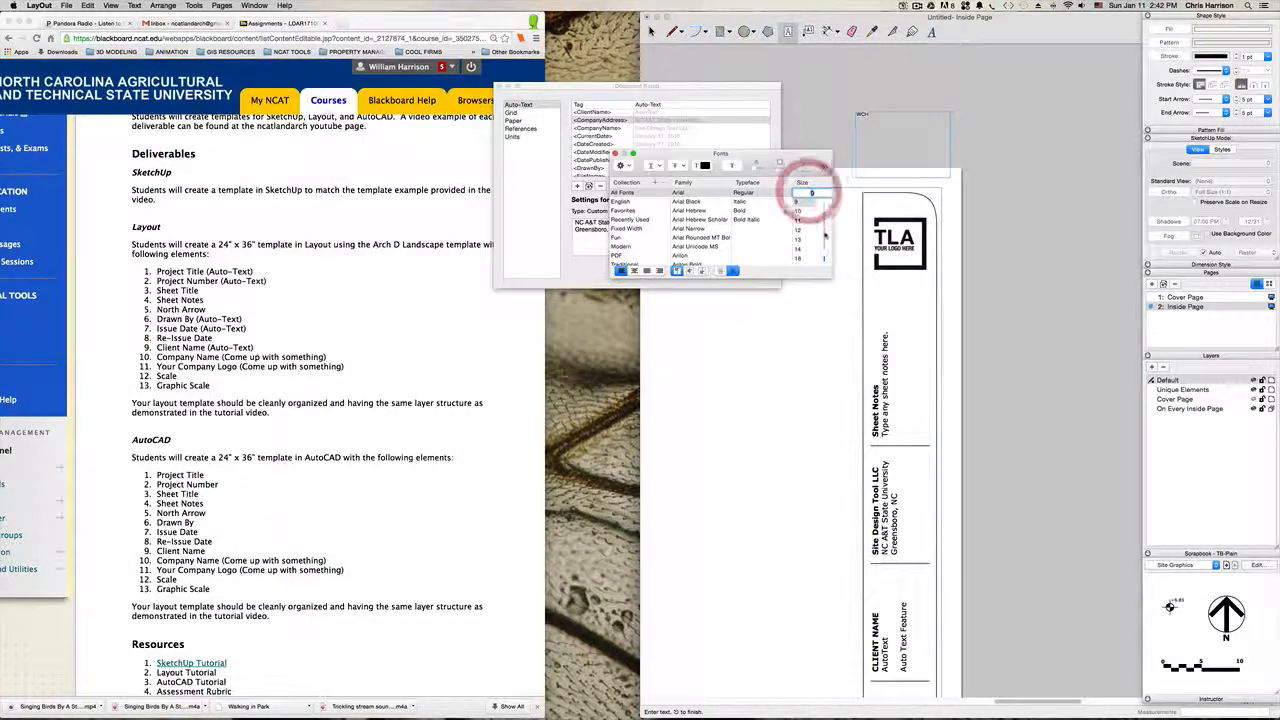
pyautogui.moveTo(824, 253); pyautogui.dragTo(824, 230)
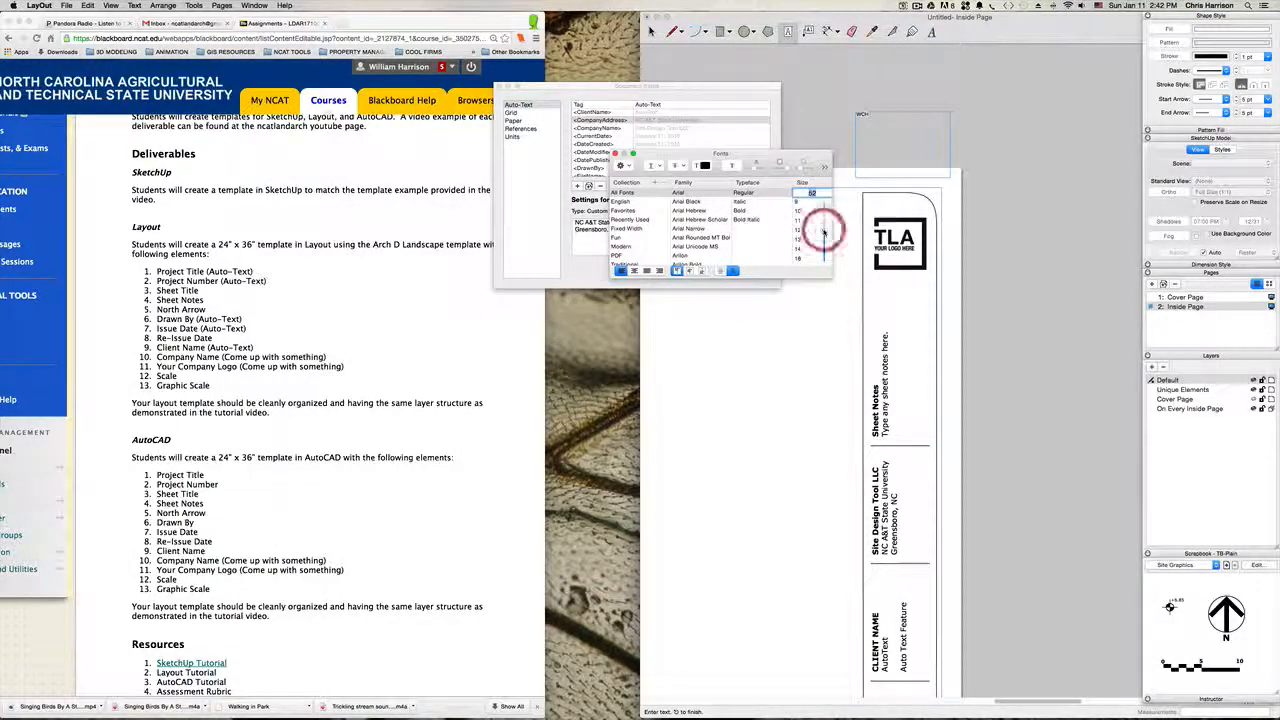
pyautogui.click(874, 117)
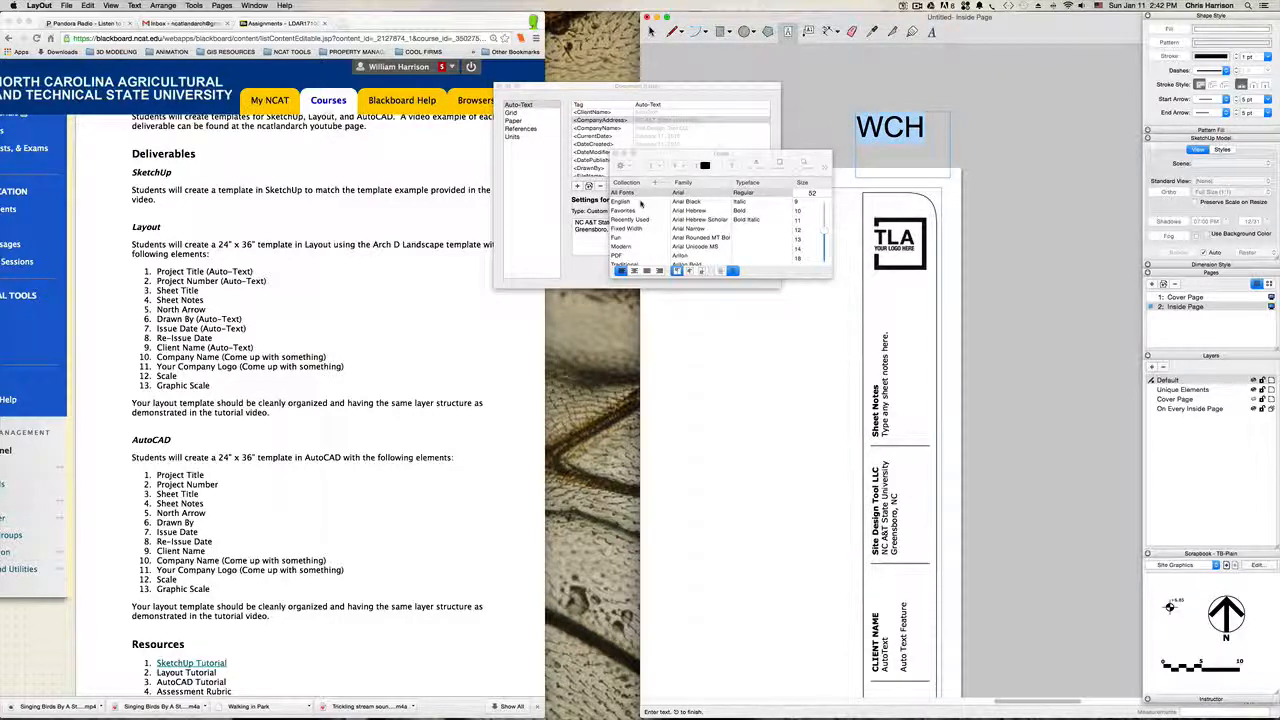
pyautogui.click(687, 201)
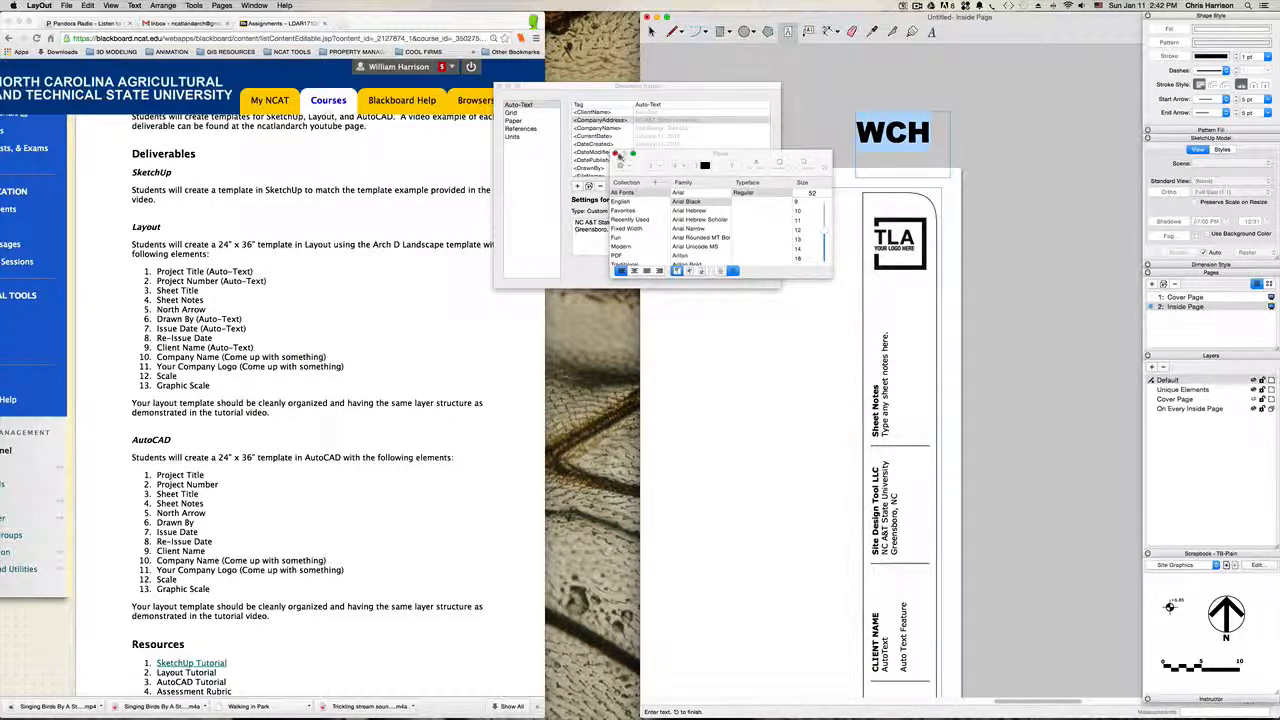
pyautogui.click(994, 94)
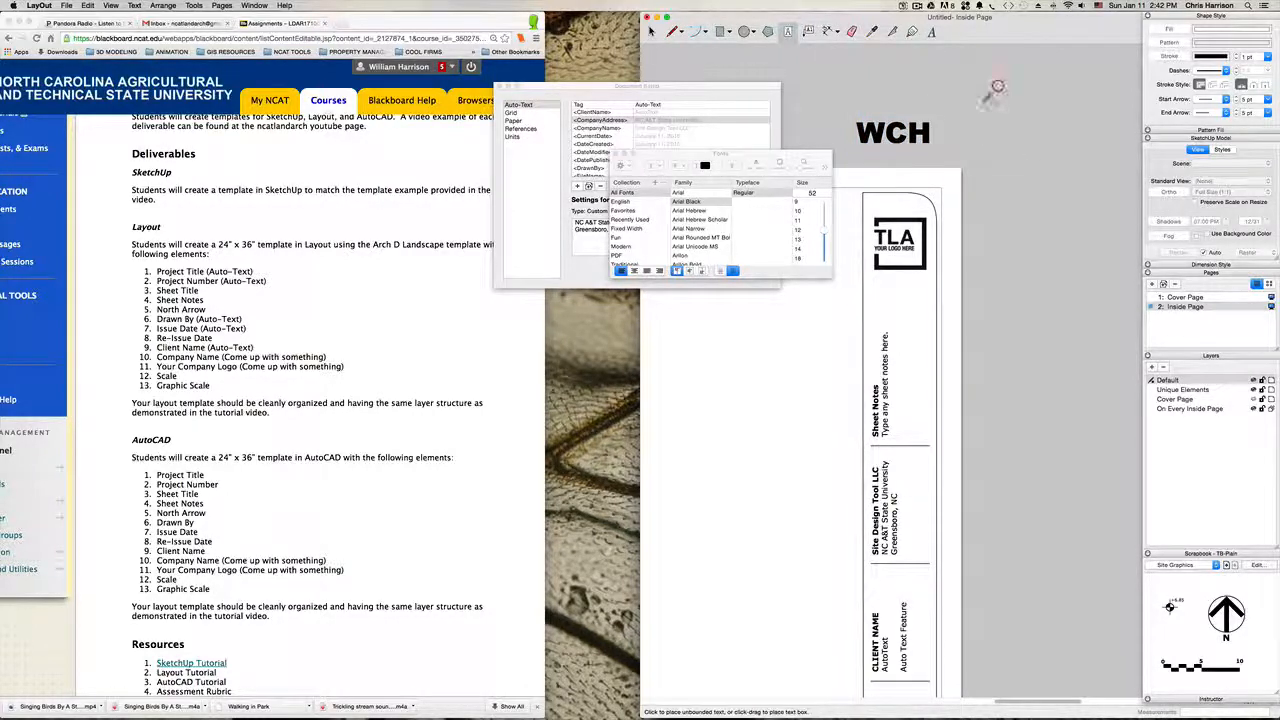
# Step: Delete the "WCH" text logo above the title block
pyautogui.press('space')
pyautogui.click(890, 131)
pyautogui.press('BackSpace')
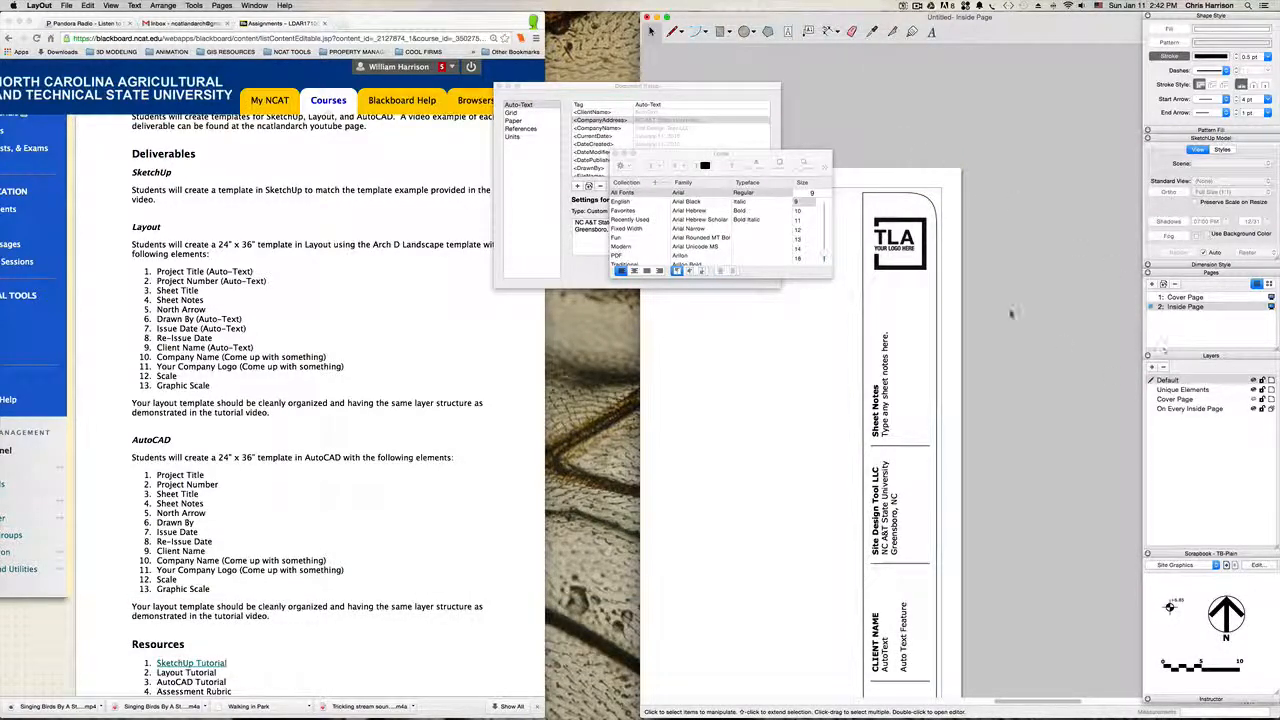
# Step: Insert the image SD-Tool-Logo.jpg from the 00-Company Resources folder onto the inside page
pyautogui.click(903, 220)
pyautogui.click(983, 230)
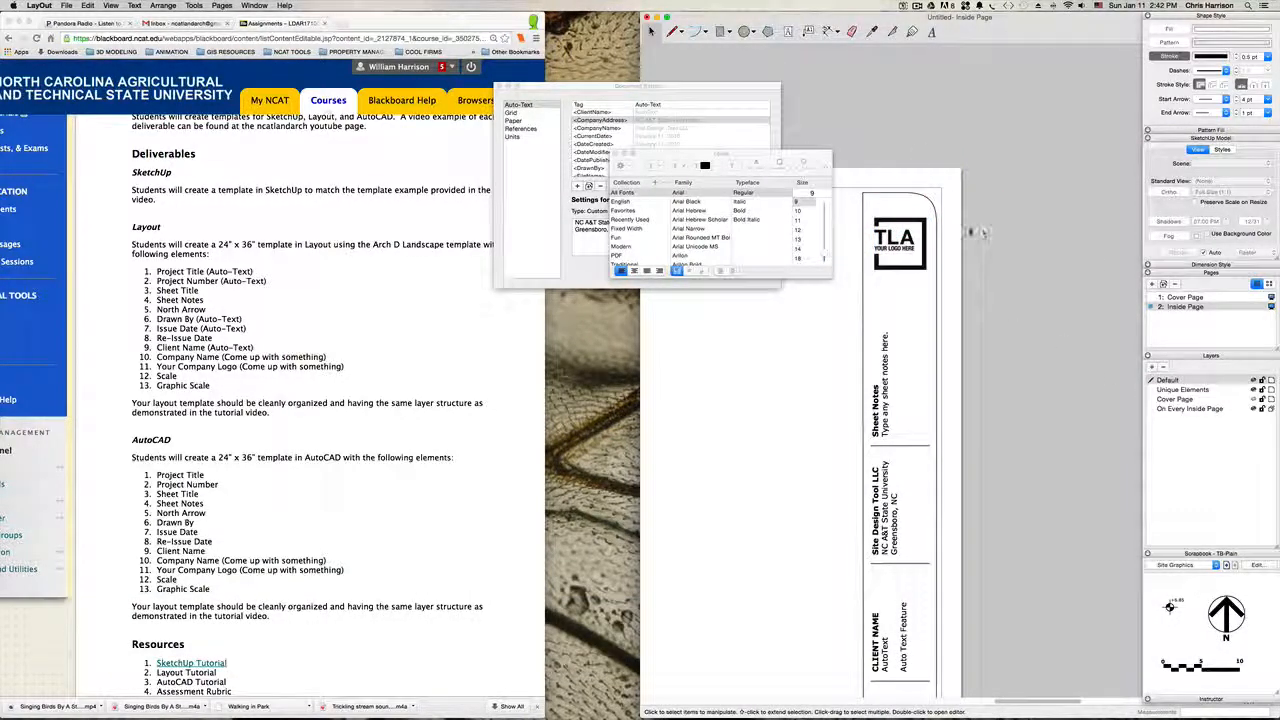
pyautogui.click(899, 226)
pyautogui.scroll(-3, 897, 220)
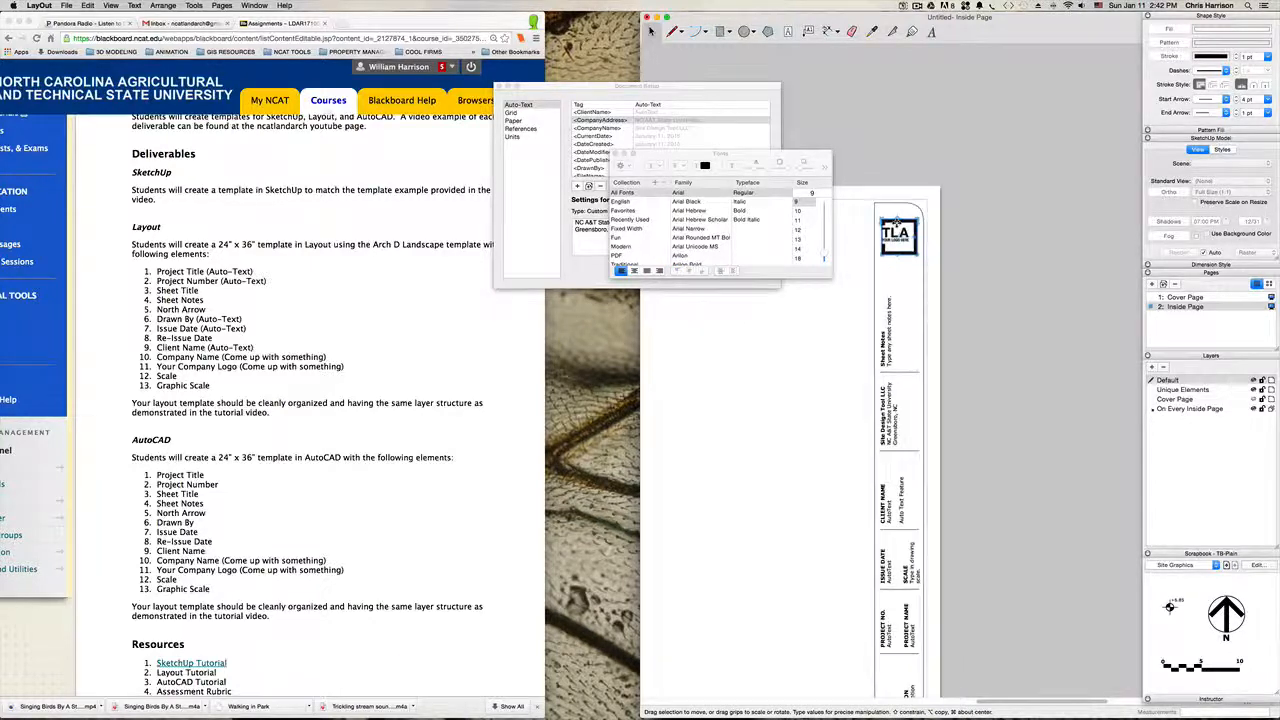
pyautogui.scroll(-2, 897, 220)
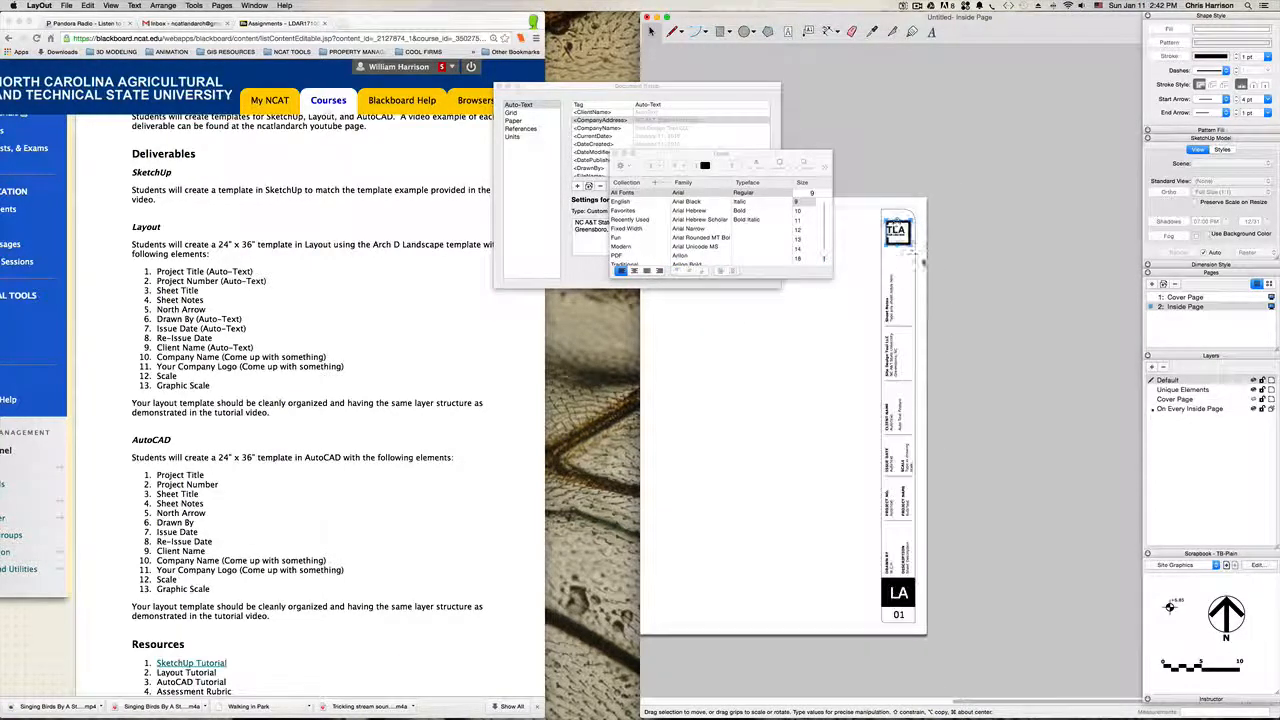
pyautogui.click(955, 258)
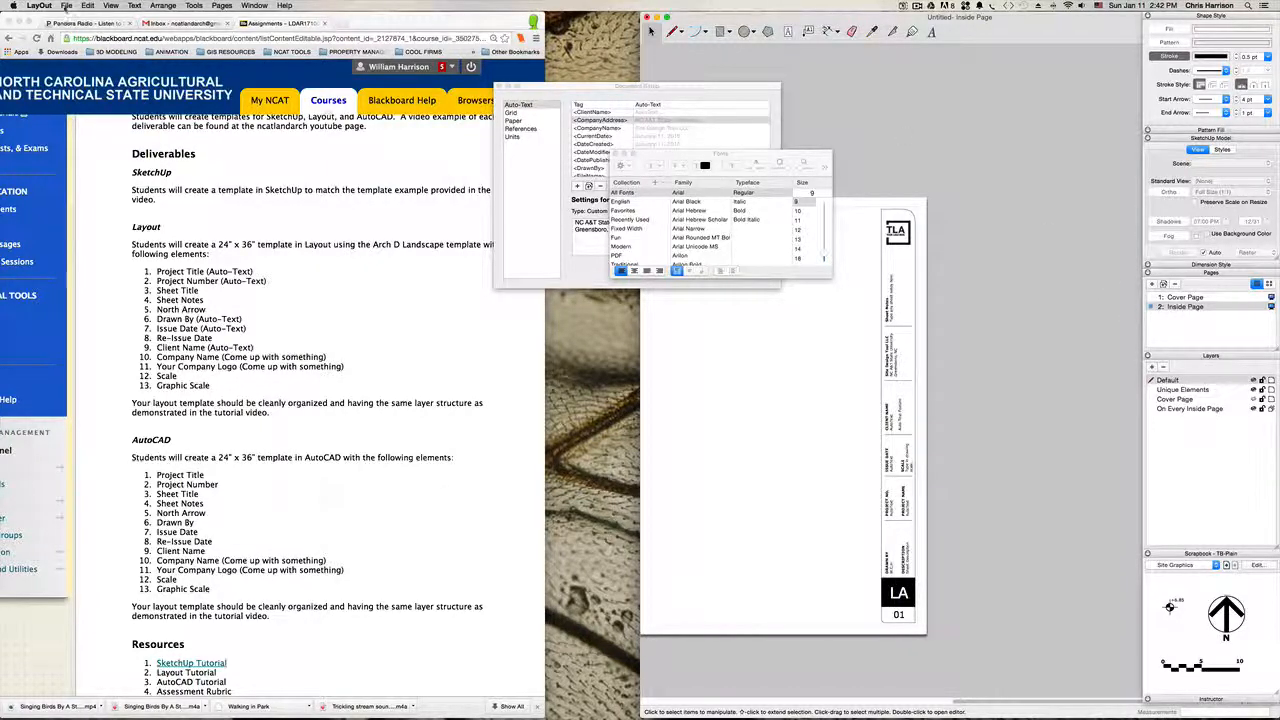
pyautogui.click(66, 5)
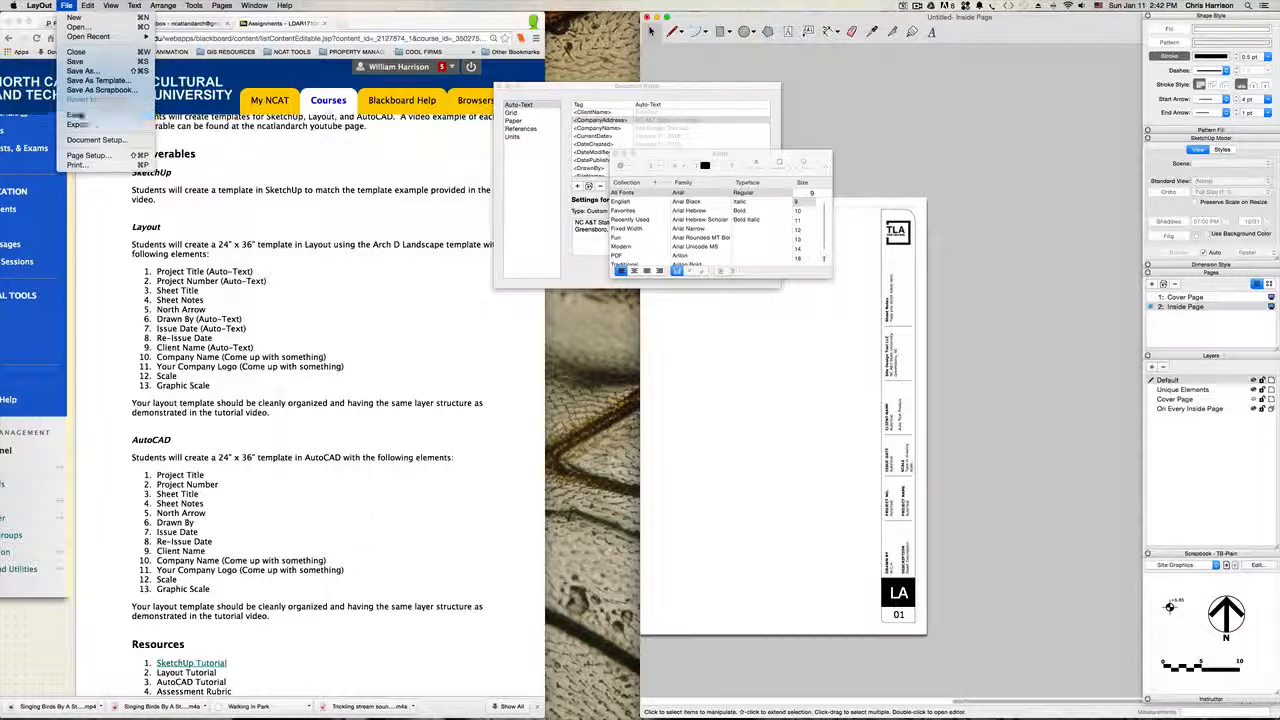
pyautogui.click(78, 114)
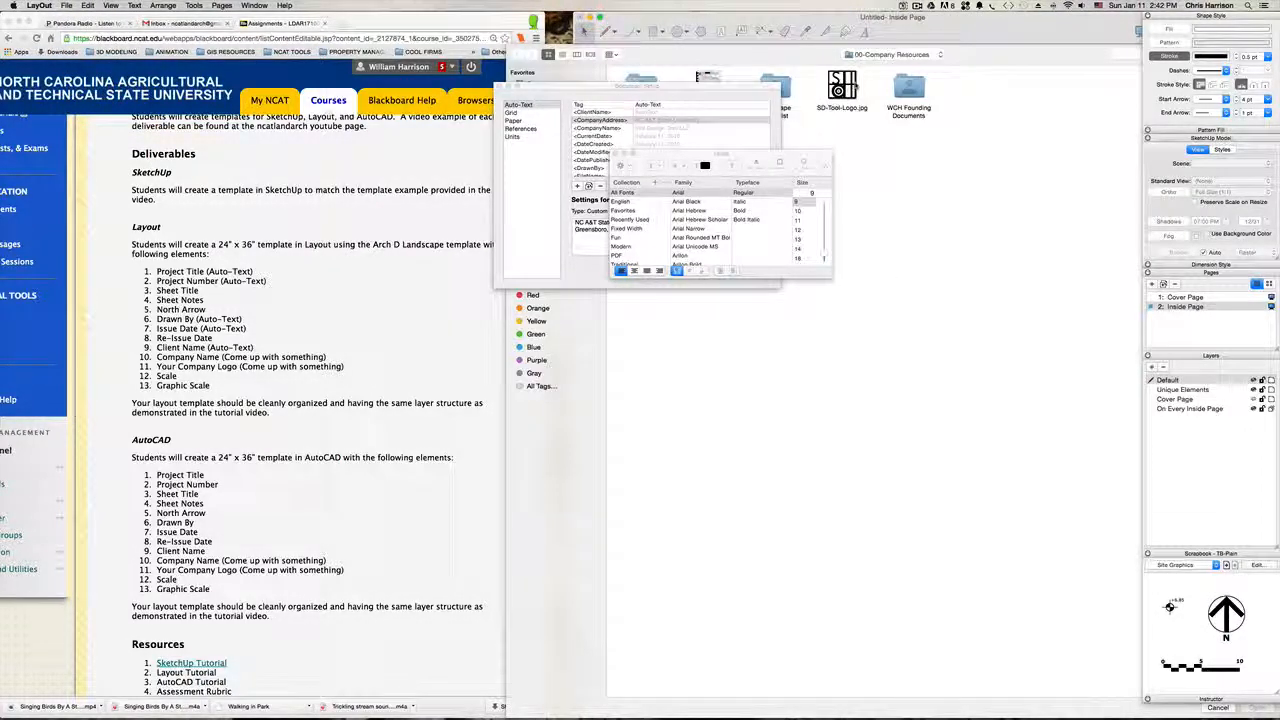
pyautogui.doubleClick(849, 90)
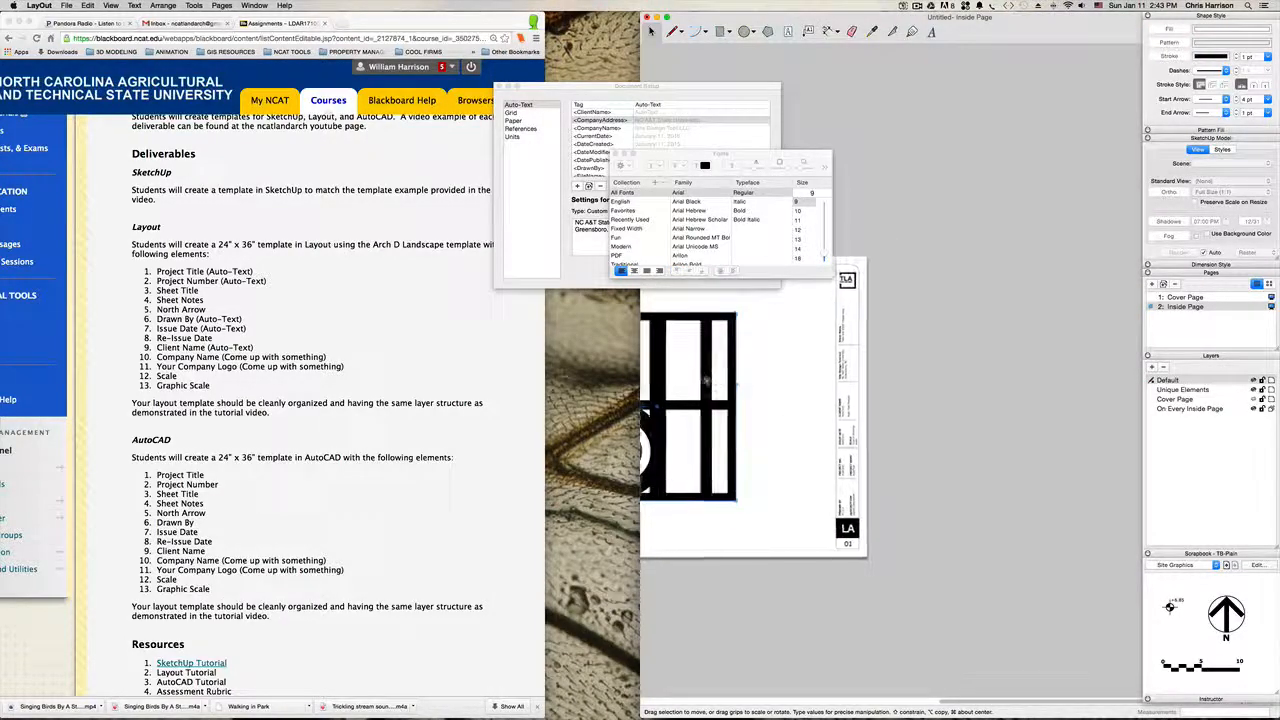
# Step: Scale the inserted company logo down to about the title block's width and place it just below the TLA placeholder logo
pyautogui.moveTo(736, 384)
pyautogui.mouseDown()
pyautogui.moveTo(800, 371)
pyautogui.moveTo(830, 311)
pyautogui.moveTo(654, 481)
pyautogui.moveTo(845, 300)
pyautogui.mouseUp()
pyautogui.scroll(3, 848, 281)
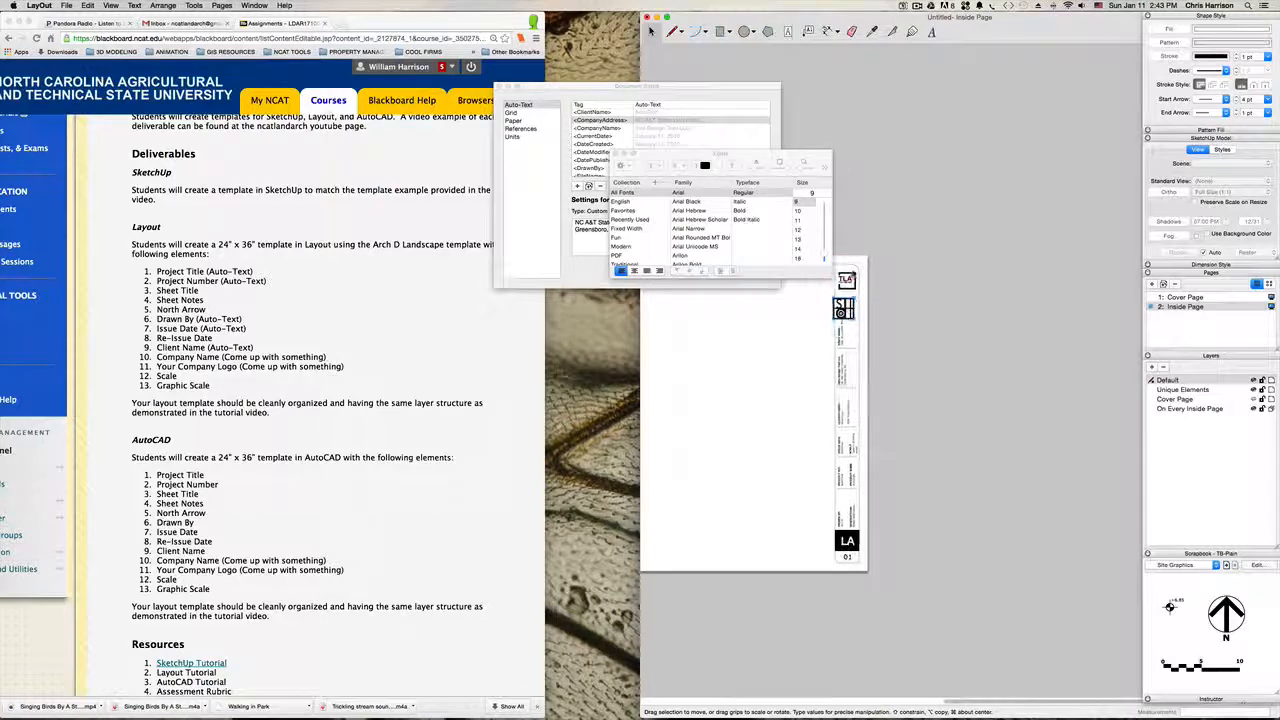
pyautogui.scroll(5, 848, 281)
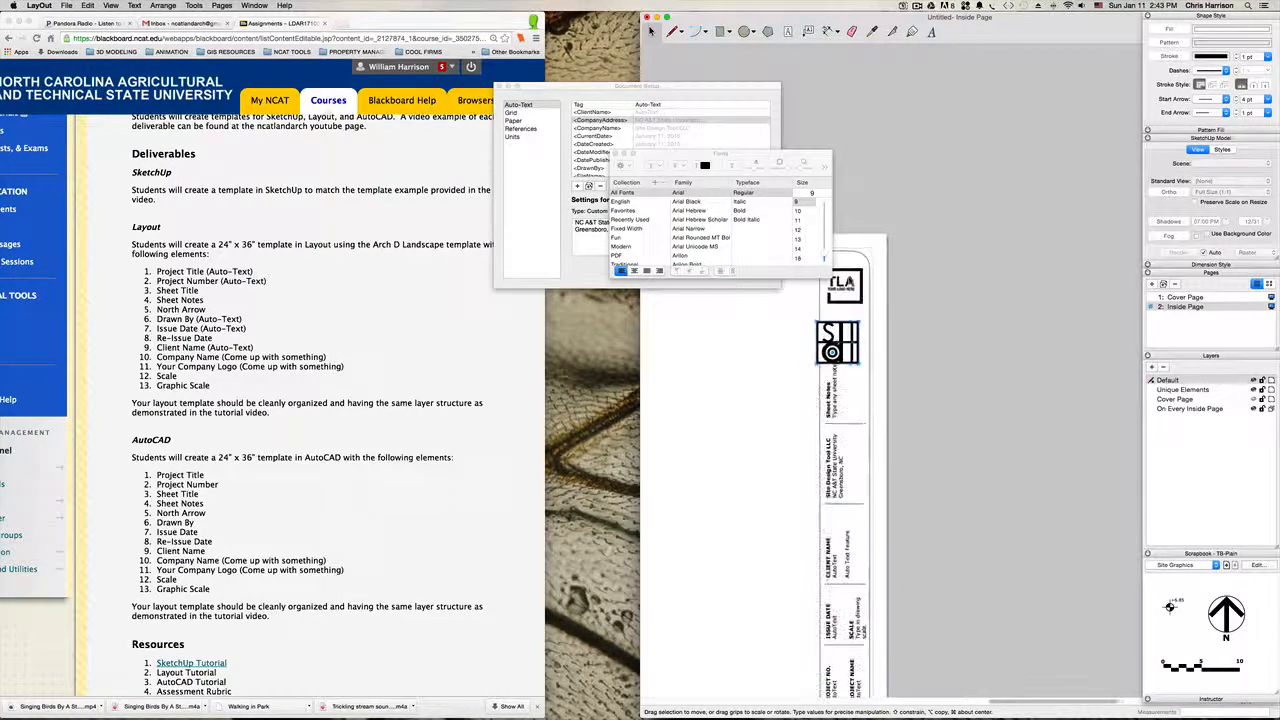
pyautogui.scroll(5, 830, 368)
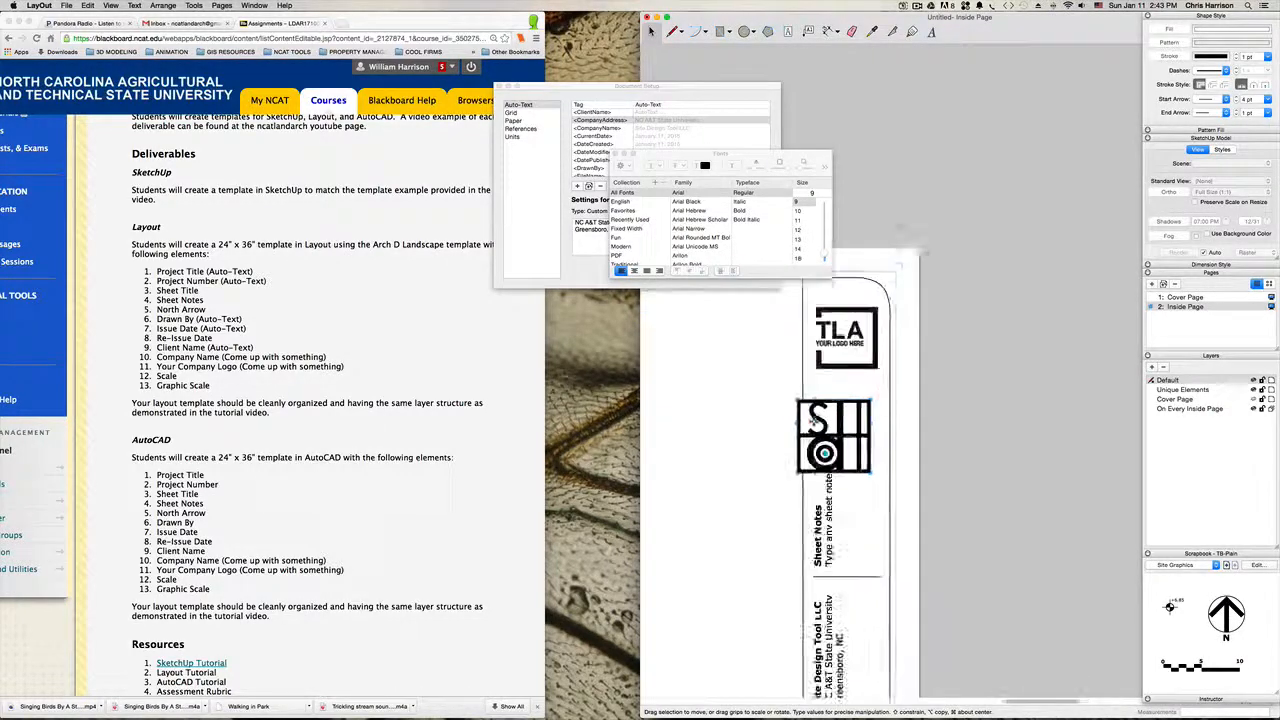
# Step: Delete the TLA placeholder logo and move the company logo into its spot at the head of the title block
pyautogui.moveTo(842, 330)
pyautogui.mouseDown()
pyautogui.moveTo(827, 306)
pyautogui.moveTo(844, 373)
pyautogui.moveTo(833, 334)
pyautogui.mouseUp()
pyautogui.click(845, 311)
pyautogui.press('BackSpace')
# Step: Delete the rounded border outline around the title block
pyautogui.scroll(-6, 843, 336)
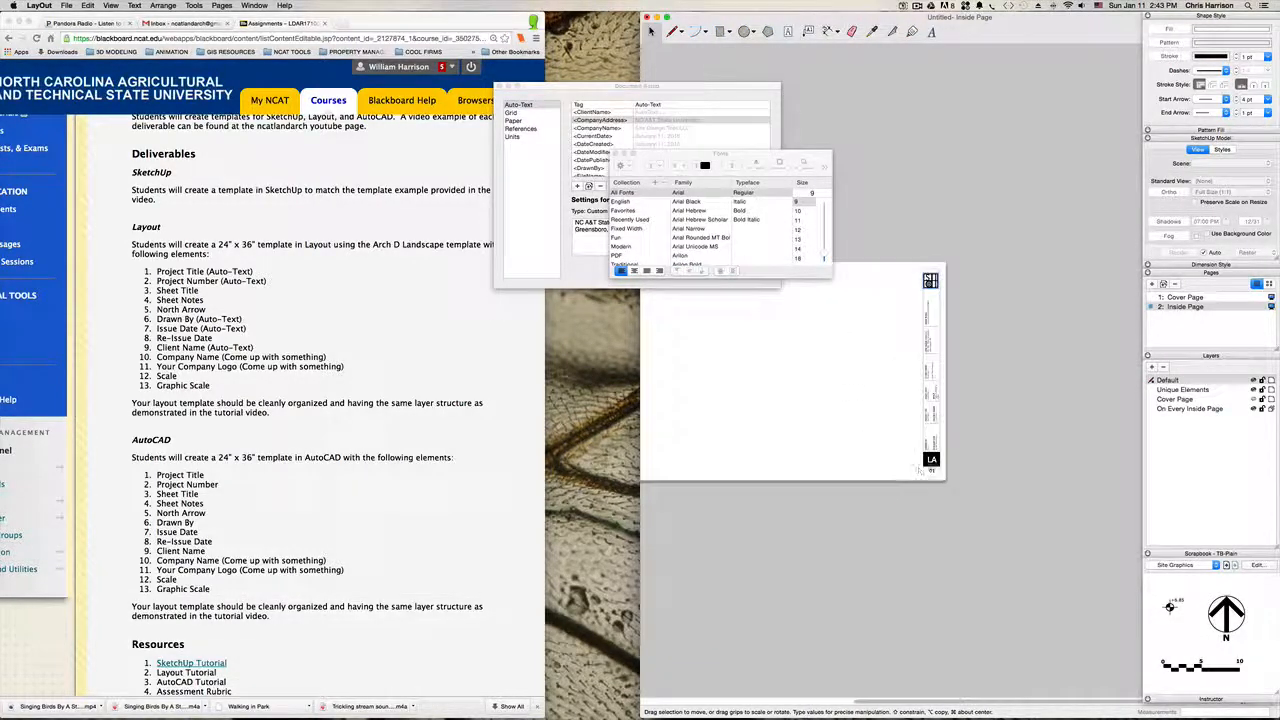
pyautogui.click(921, 436)
pyautogui.scroll(2, 912, 421)
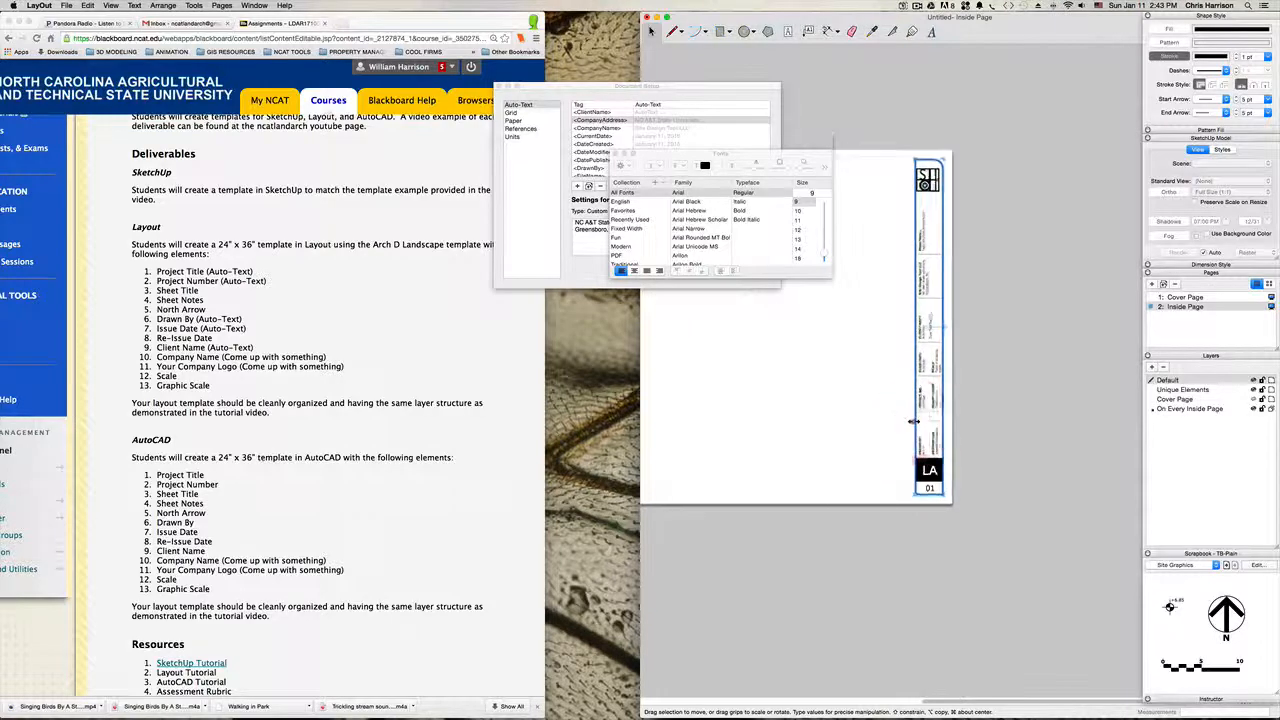
pyautogui.press('BackSpace')
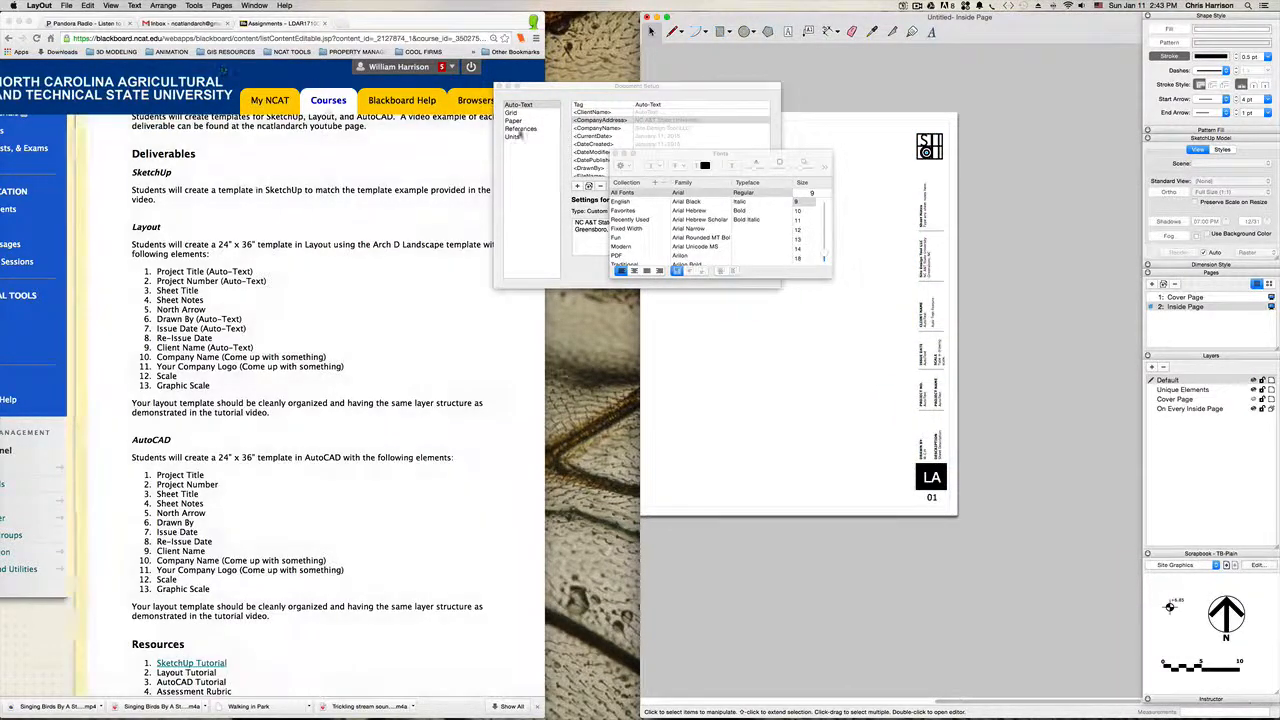
pyautogui.moveTo(718, 153); pyautogui.dragTo(640, 175)
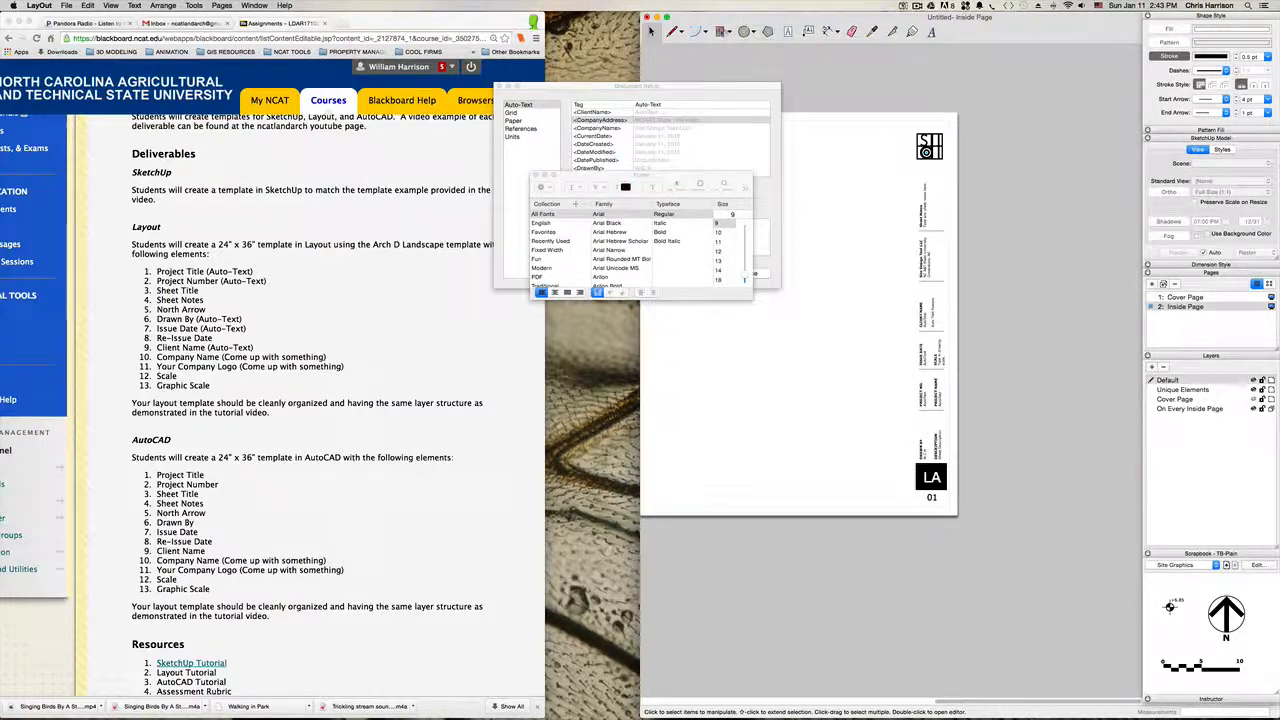
# Step: Toggle Grid Snap and draw a rectangle about 1.8 by 23 inches around the whole title block
pyautogui.click(722, 31)
pyautogui.scroll(3, 946, 496)
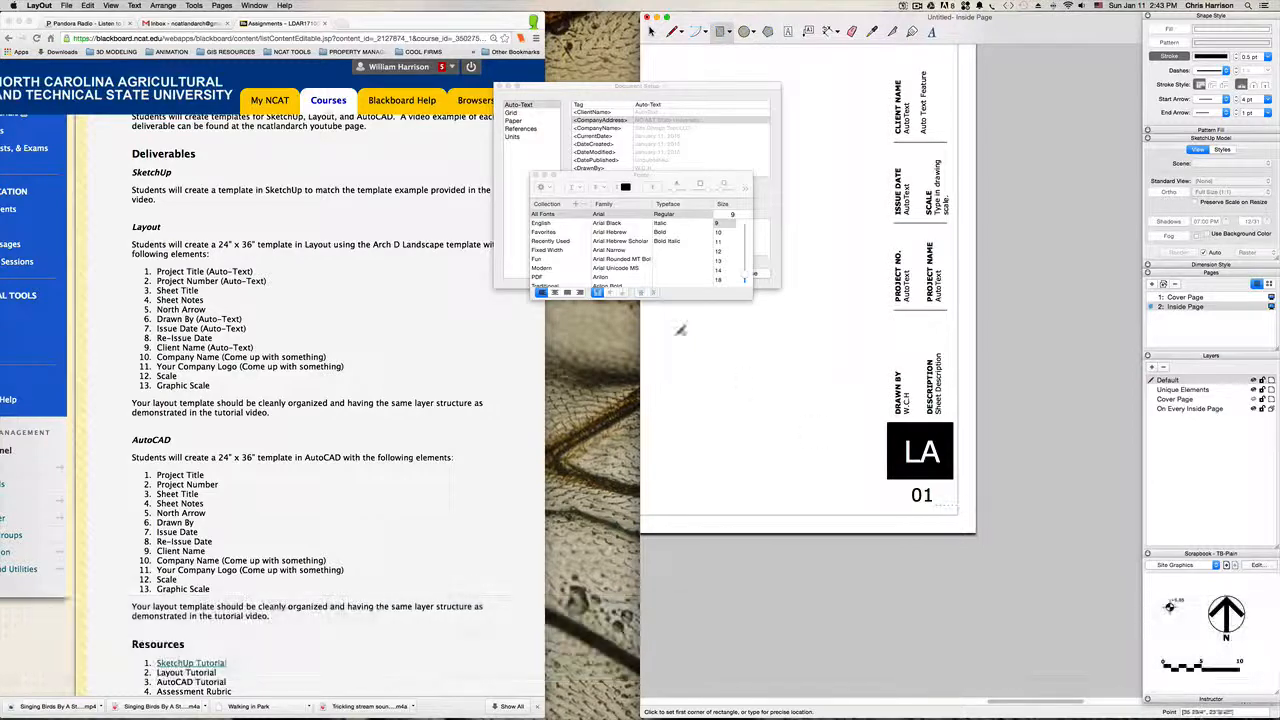
pyautogui.click(163, 6)
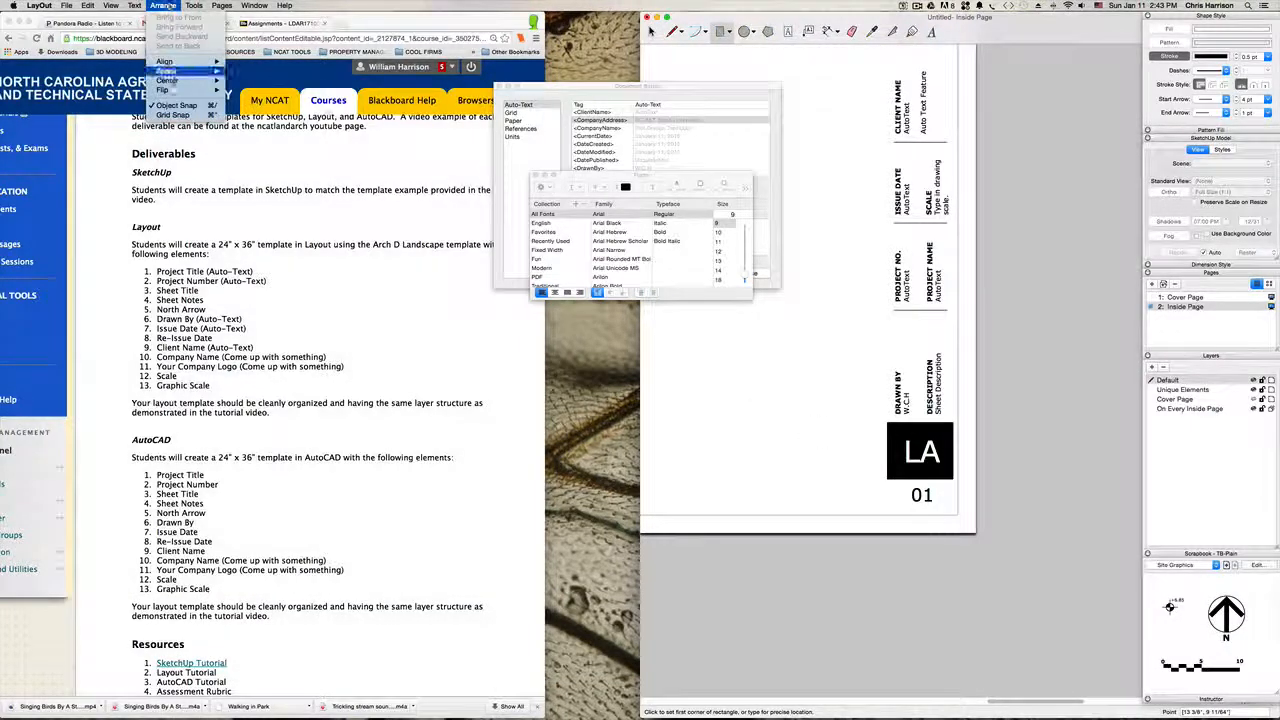
pyautogui.click(177, 115)
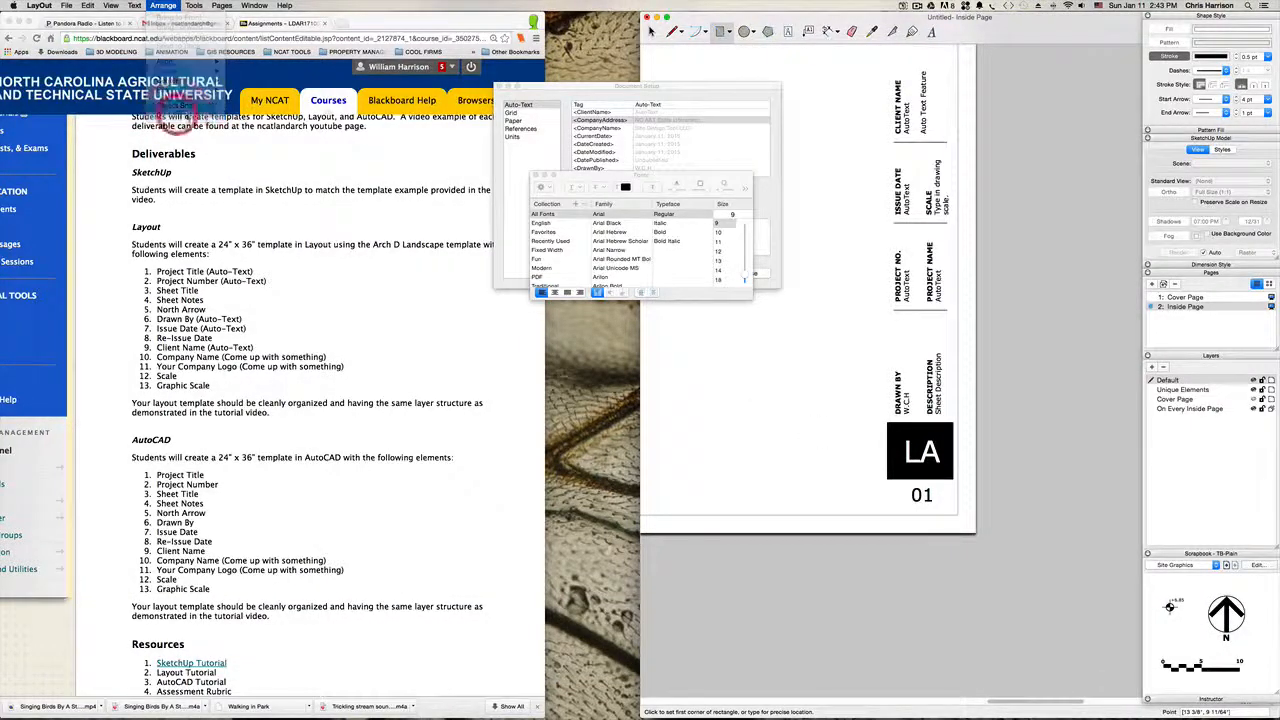
pyautogui.click(955, 479)
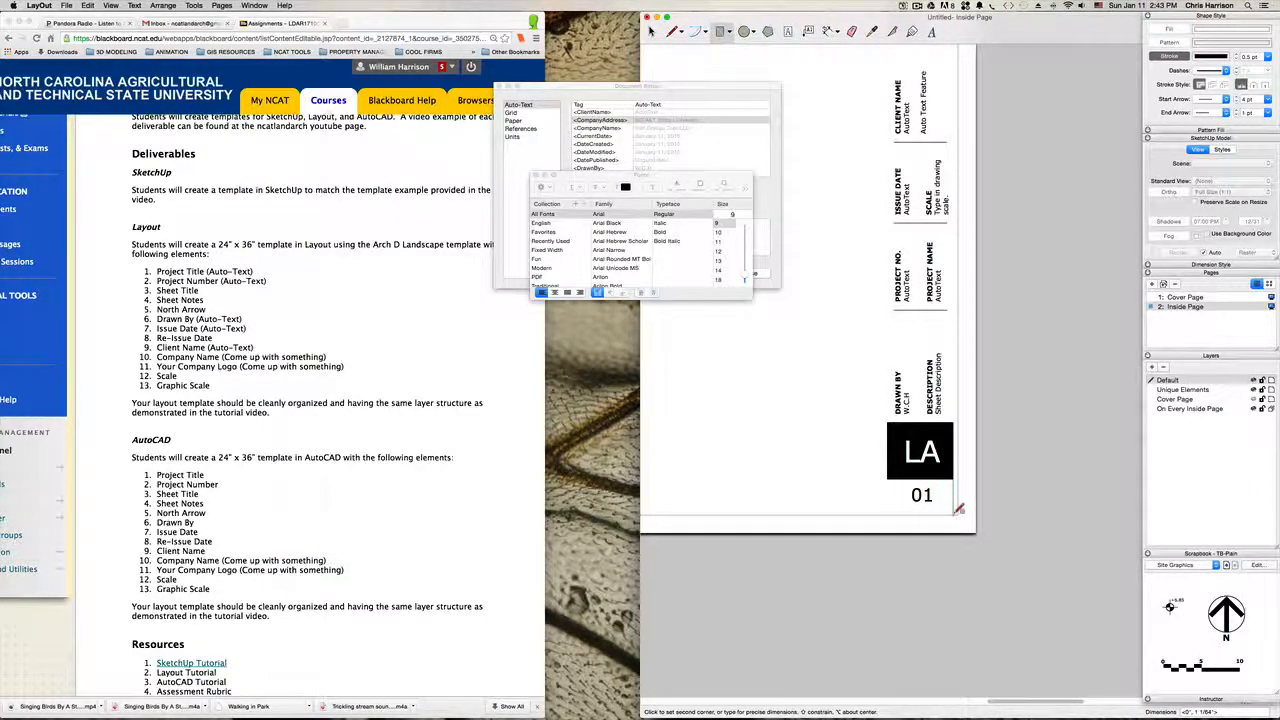
pyautogui.click(958, 509)
pyautogui.scroll(-3, 891, 409)
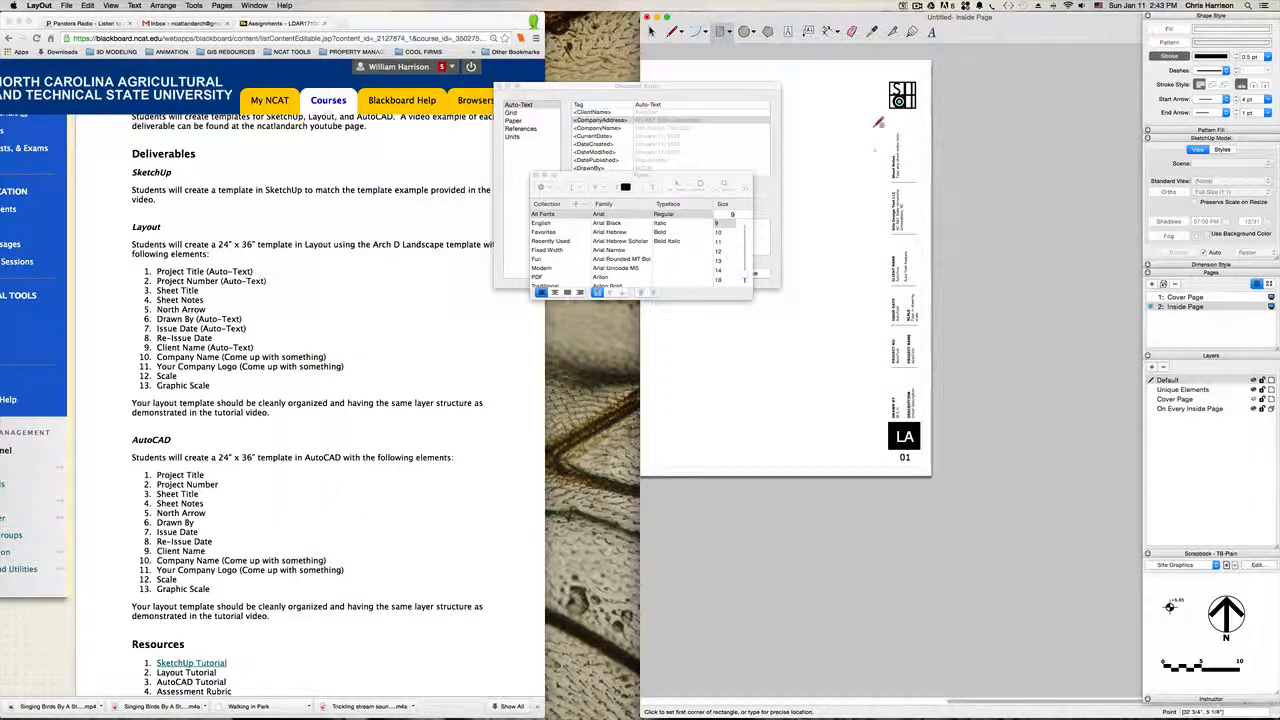
pyautogui.click(918, 464)
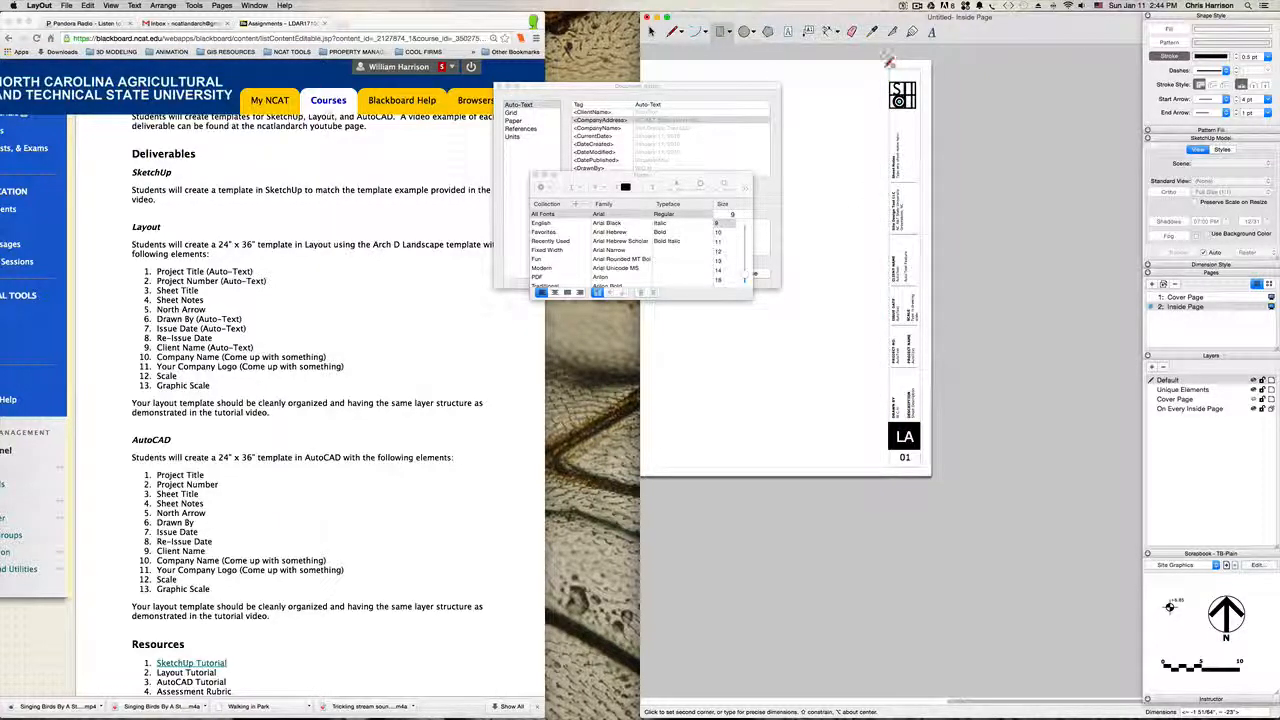
pyautogui.scroll(3, 889, 63)
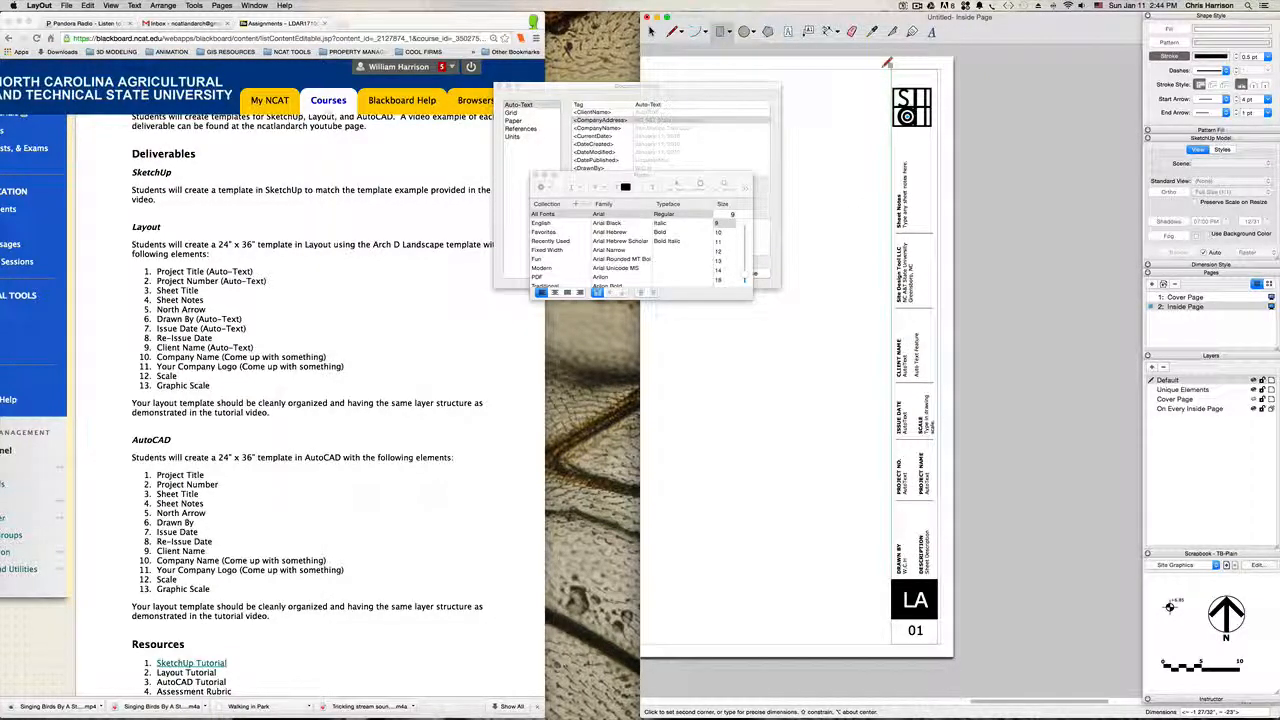
pyautogui.click(883, 67)
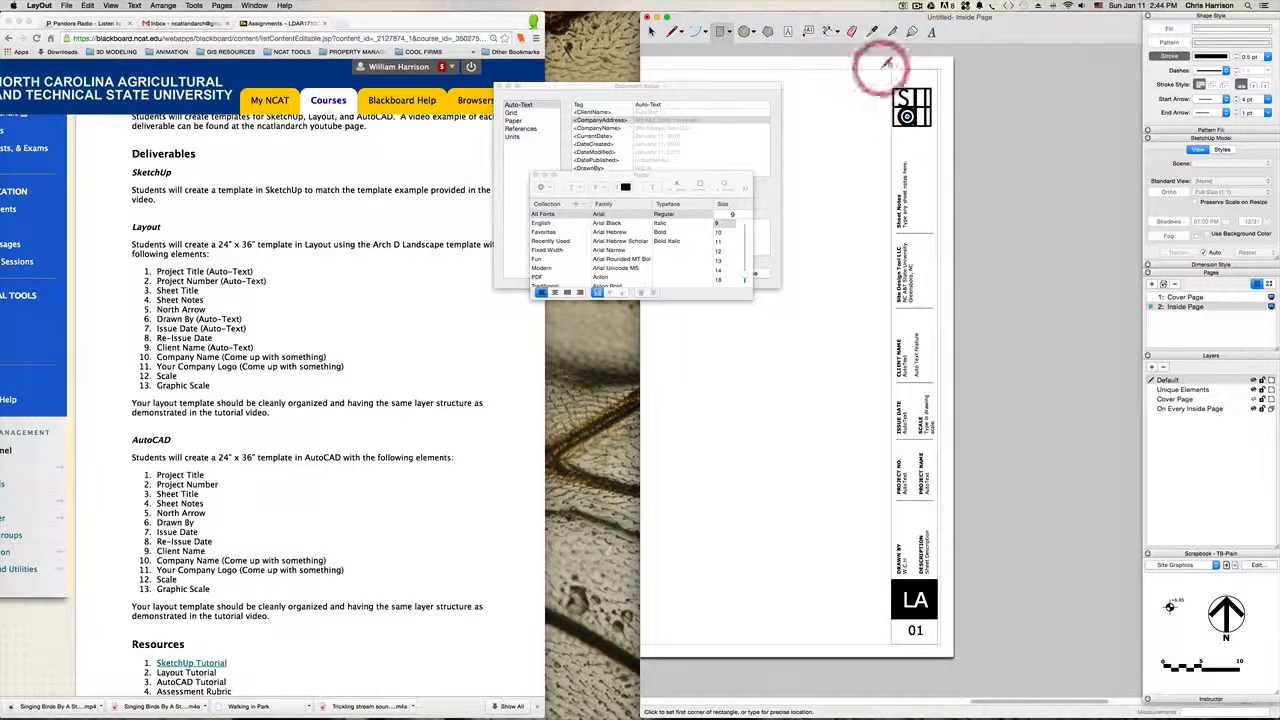
# Step: Set the stroke width of the title block's new rectangular outline to 4 pt
pyautogui.press('space')
pyautogui.click(938, 73)
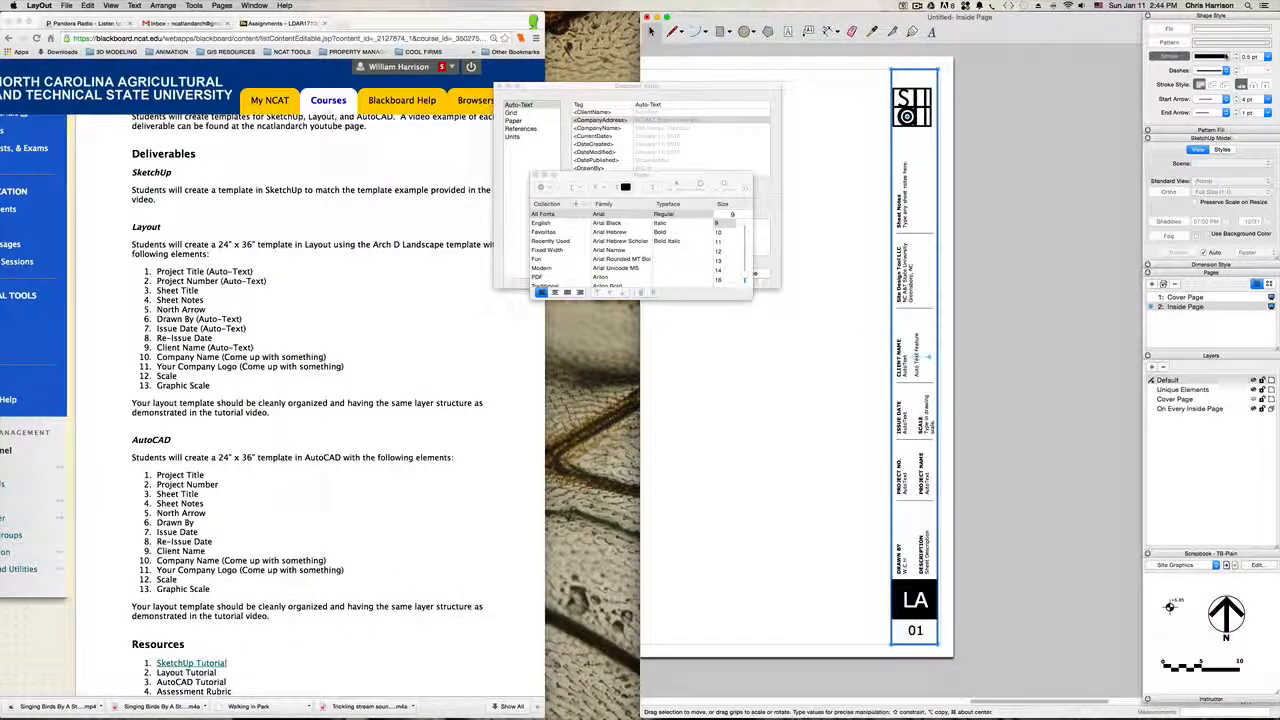
pyautogui.click(1258, 56)
pyautogui.write('4')
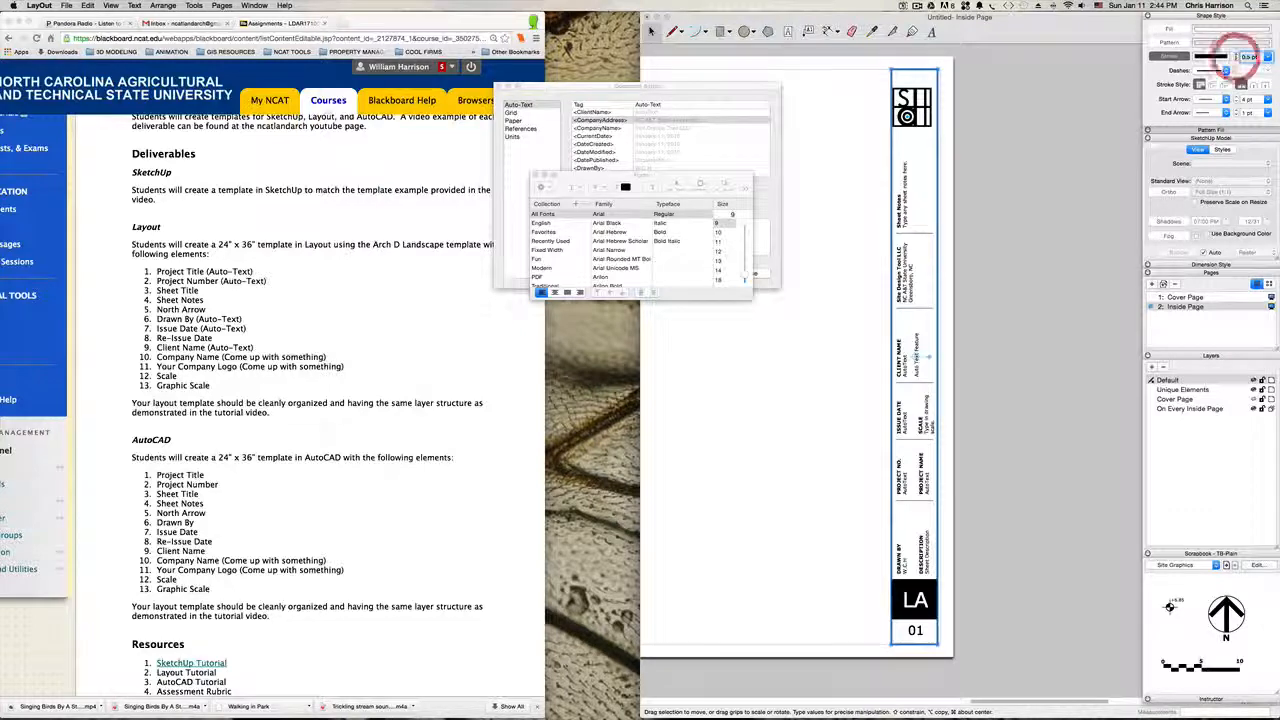
pyautogui.press('Return')
pyautogui.click(1048, 199)
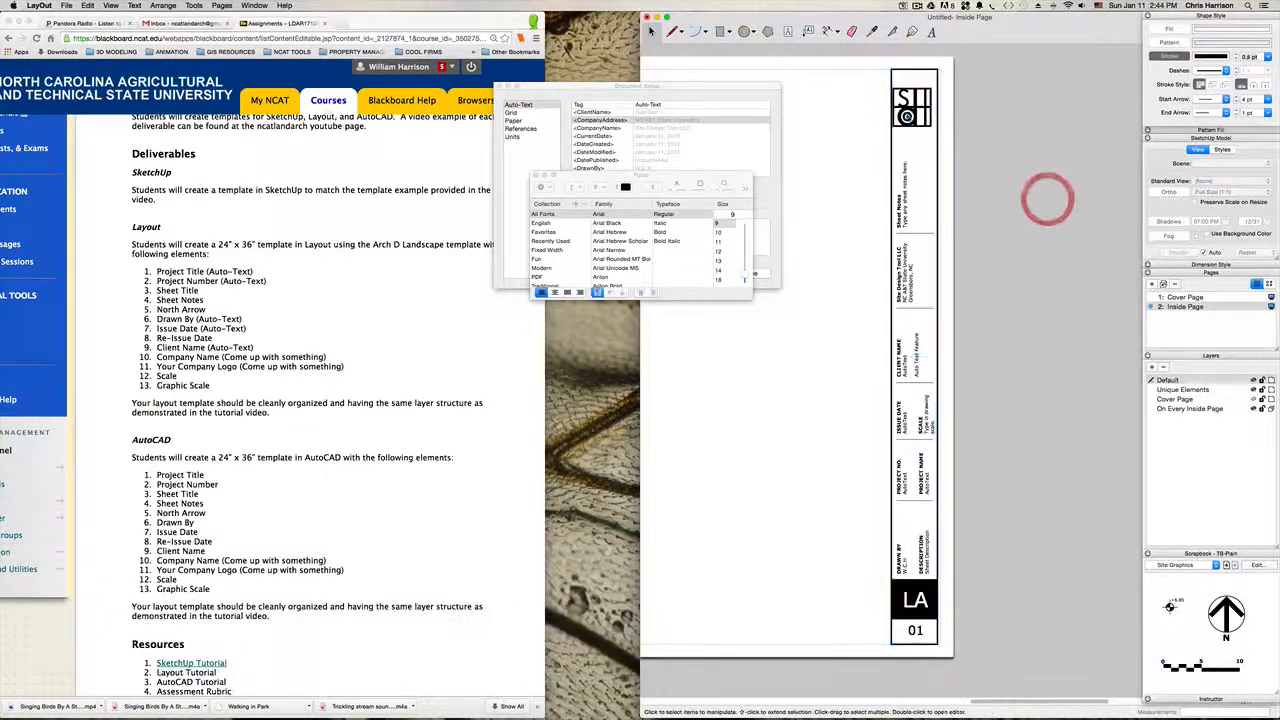
# Step: Move the company logo up to the outline's upper edge and enlarge it to fill the outline's width
pyautogui.click(911, 103)
pyautogui.scroll(3, 912, 73)
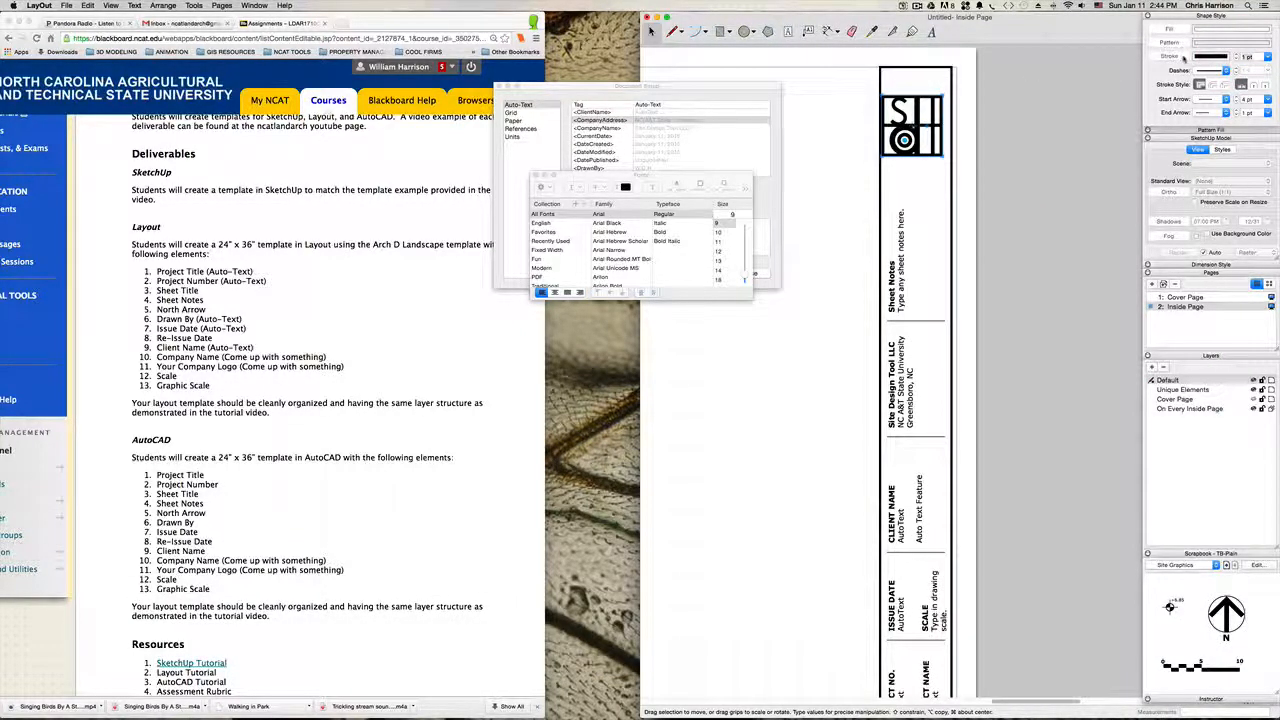
pyautogui.moveTo(908, 97); pyautogui.dragTo(908, 69)
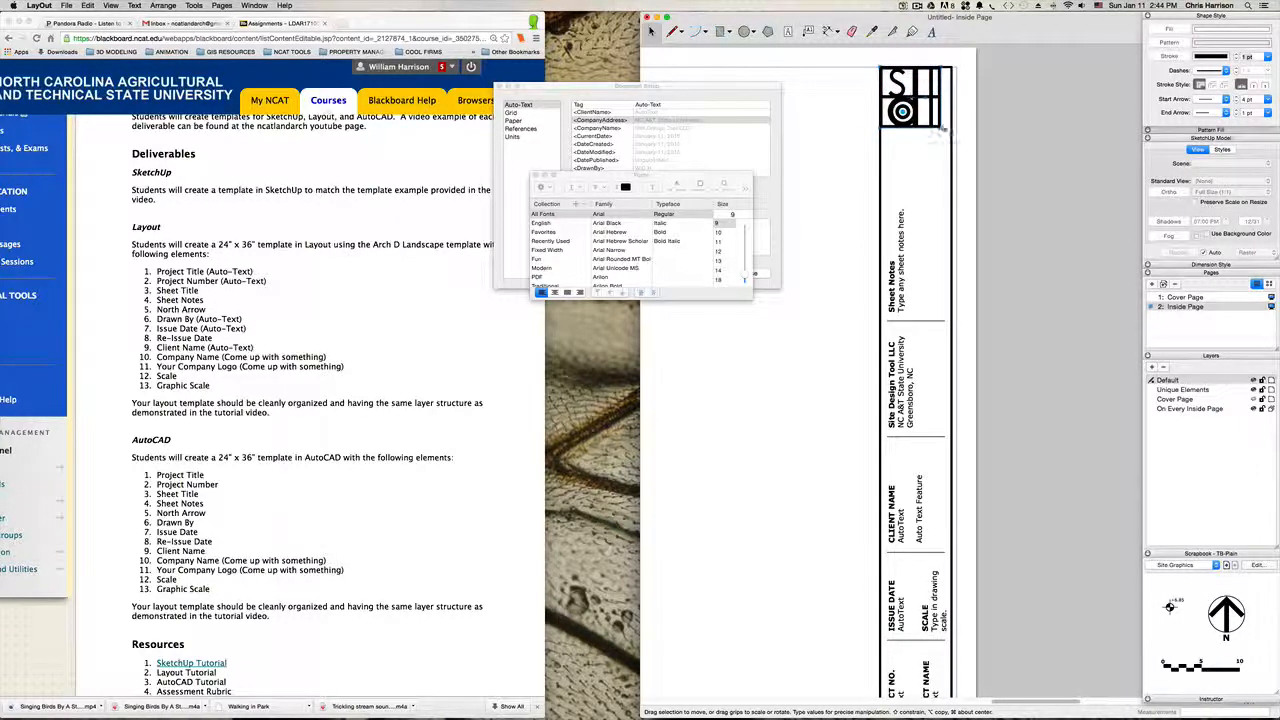
pyautogui.click(1030, 141)
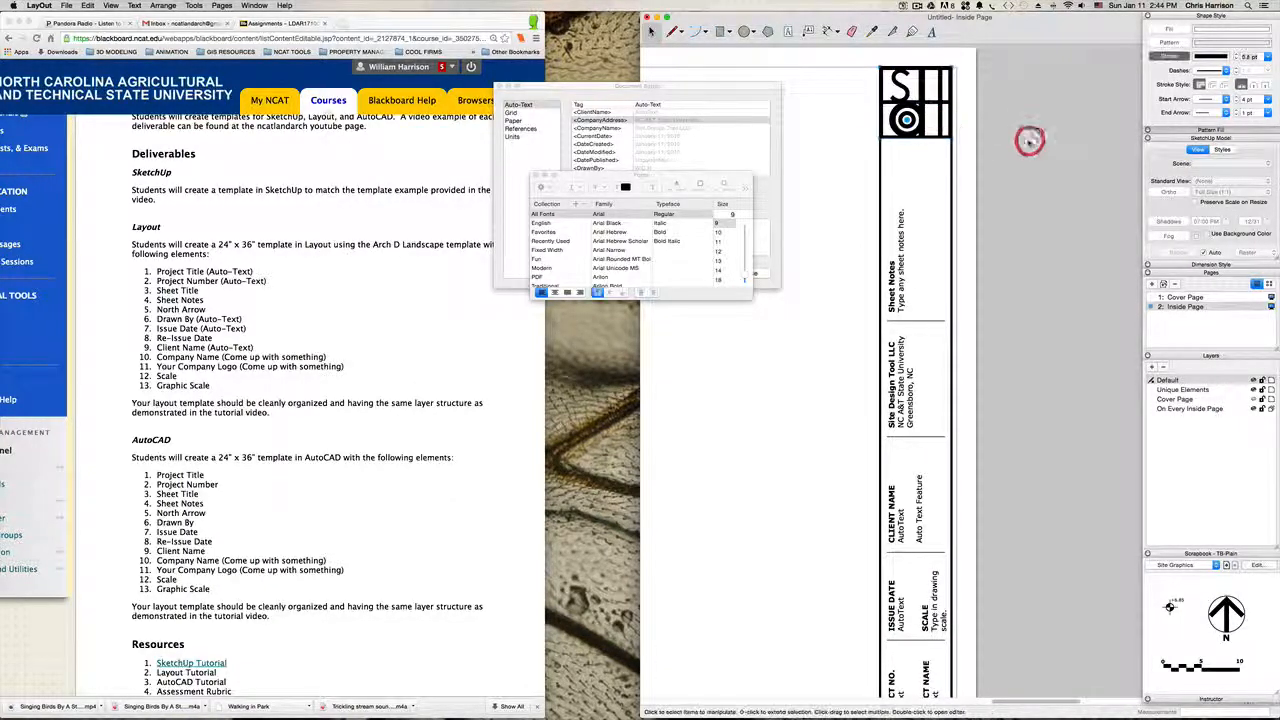
pyautogui.scroll(-3, 912, 200)
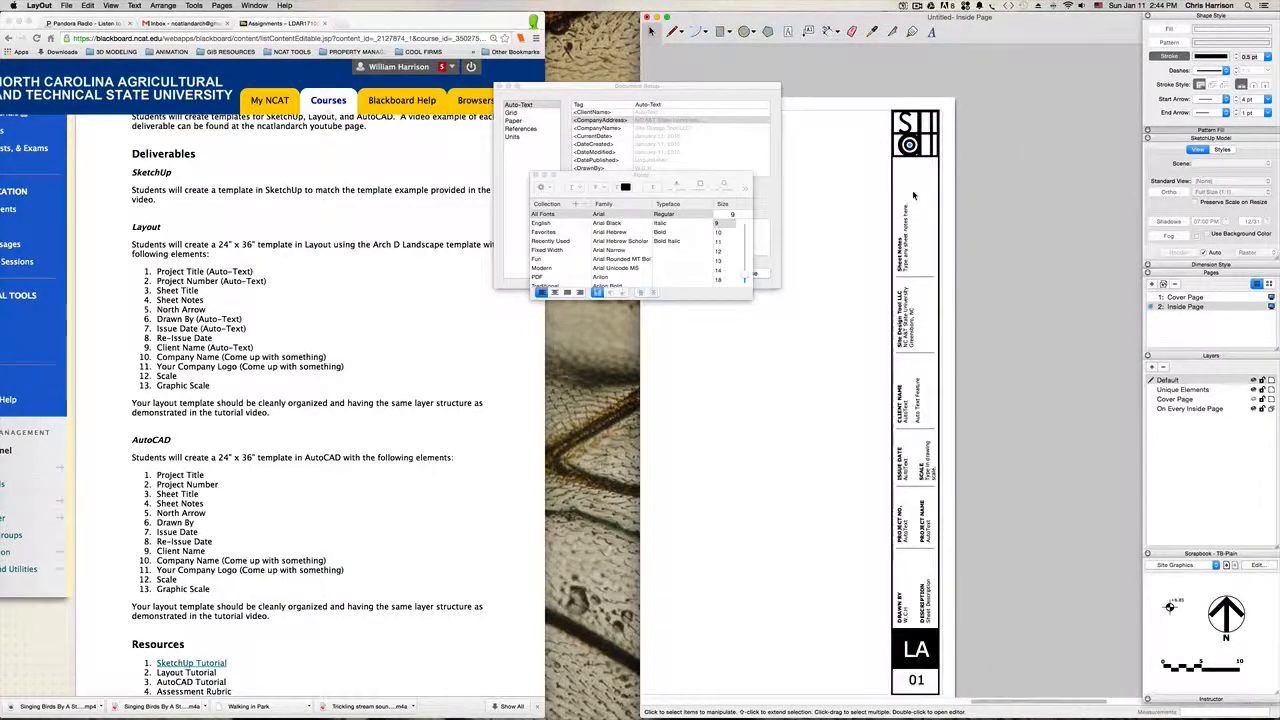
pyautogui.press('h')
pyautogui.moveTo(883, 298); pyautogui.dragTo(870, 244)
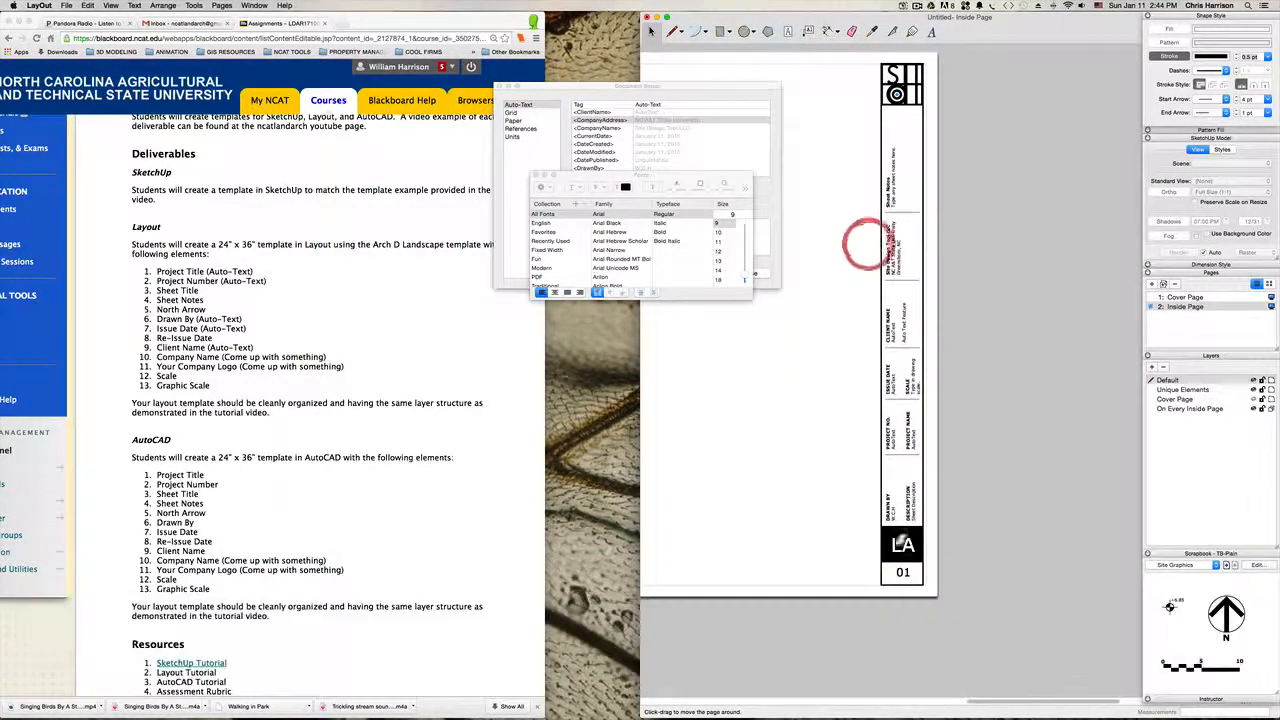
pyautogui.moveTo(903, 329); pyautogui.dragTo(903, 410)
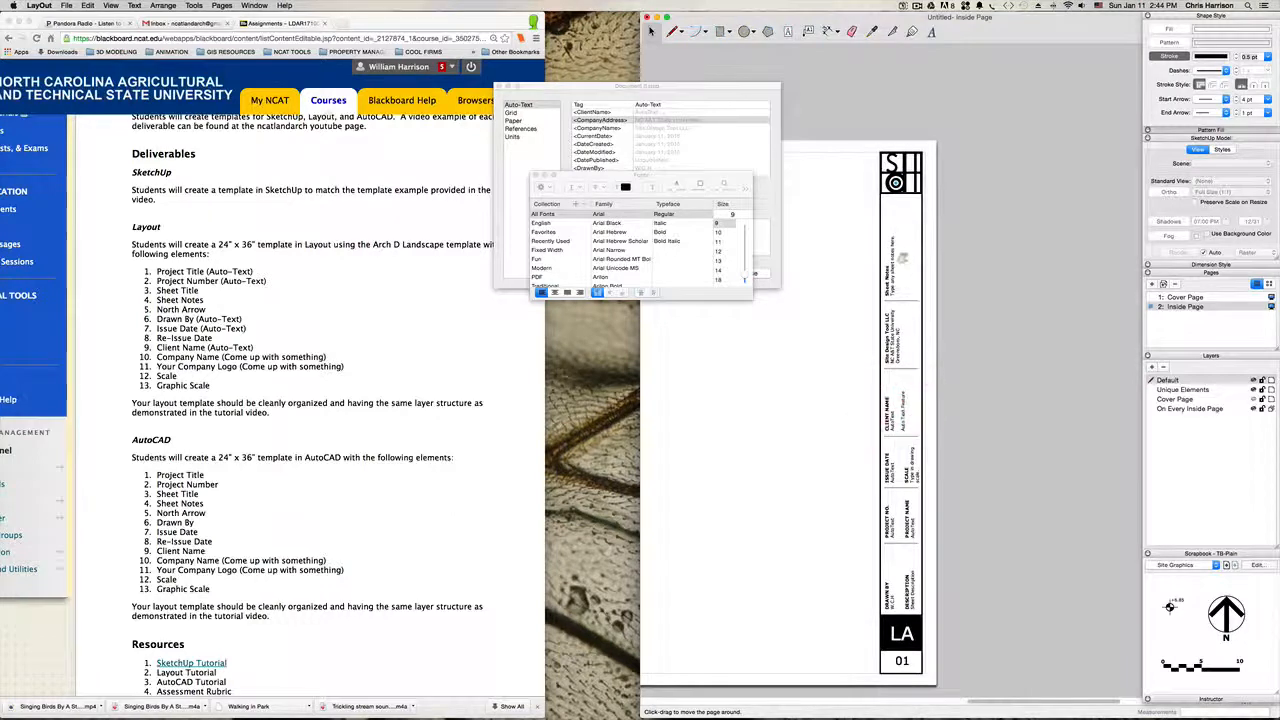
pyautogui.moveTo(875, 358); pyautogui.dragTo(883, 267)
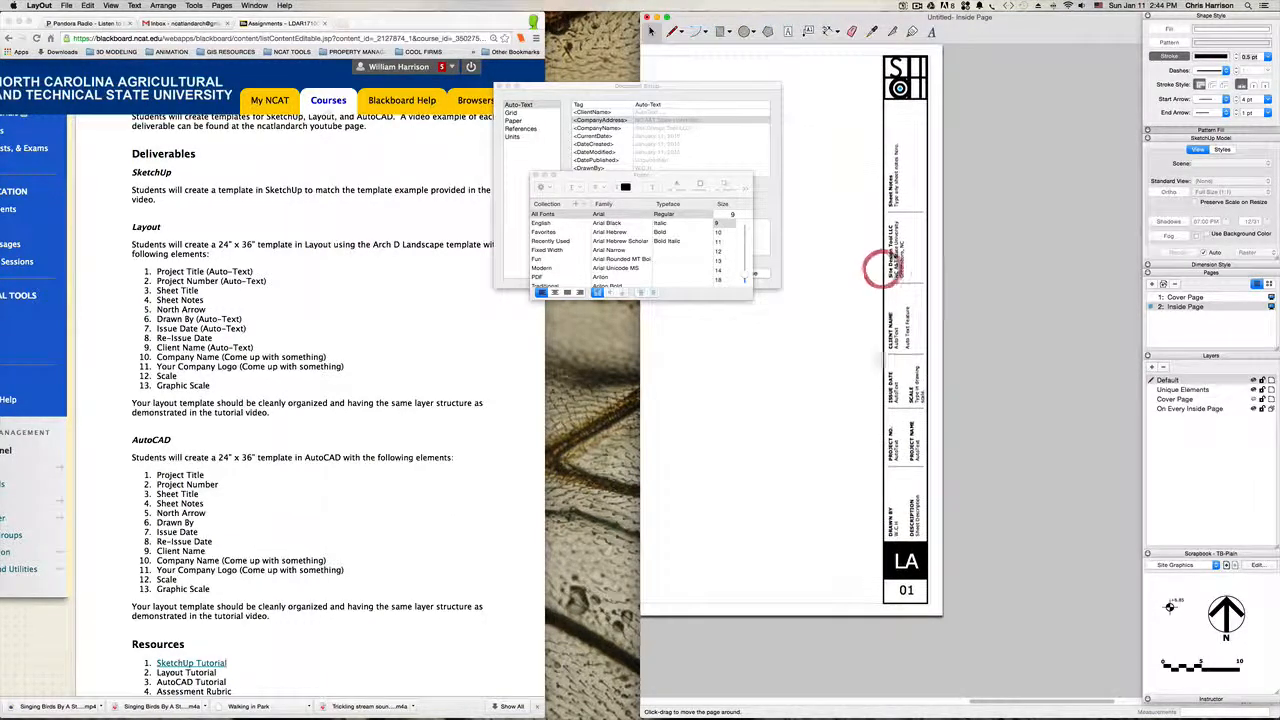
pyautogui.moveTo(879, 386); pyautogui.dragTo(881, 437)
pyautogui.click(879, 430)
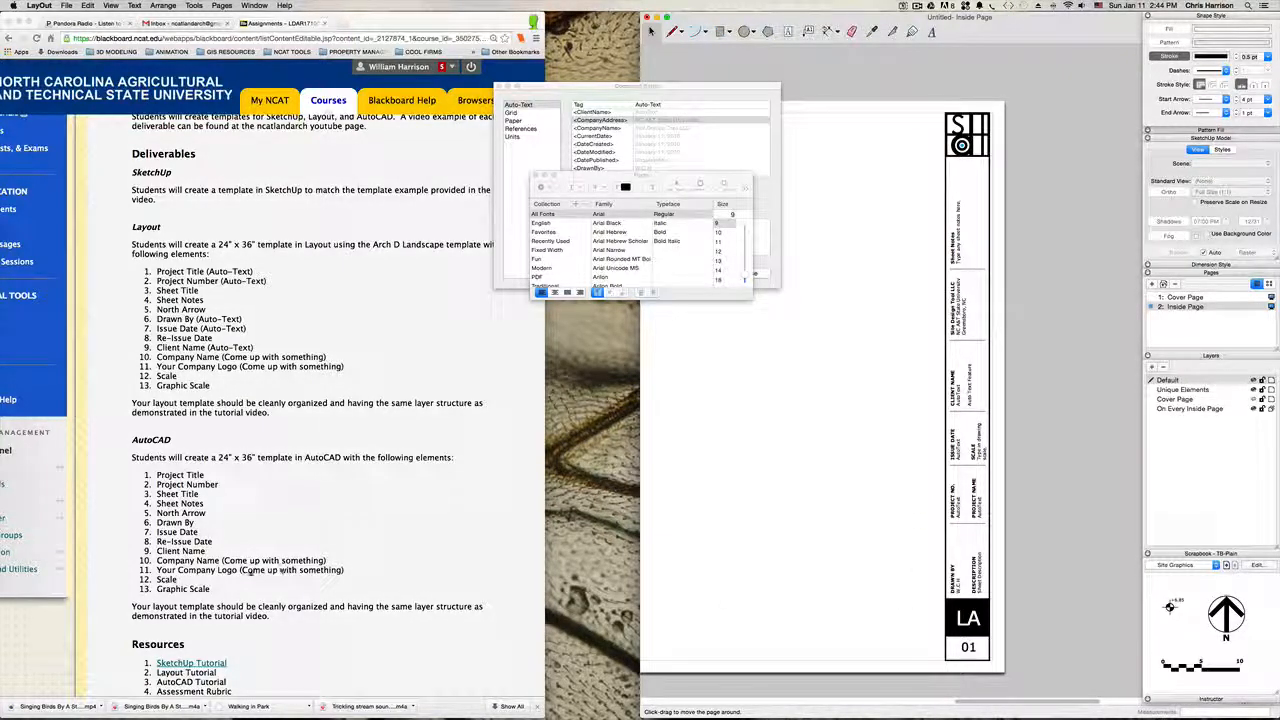
# Step: Draw a 1/2 by 1/2 inch square in the blank area near the sheet's lower edge
pyautogui.moveTo(737, 491); pyautogui.dragTo(820, 446)
pyautogui.moveTo(861, 518); pyautogui.dragTo(887, 544)
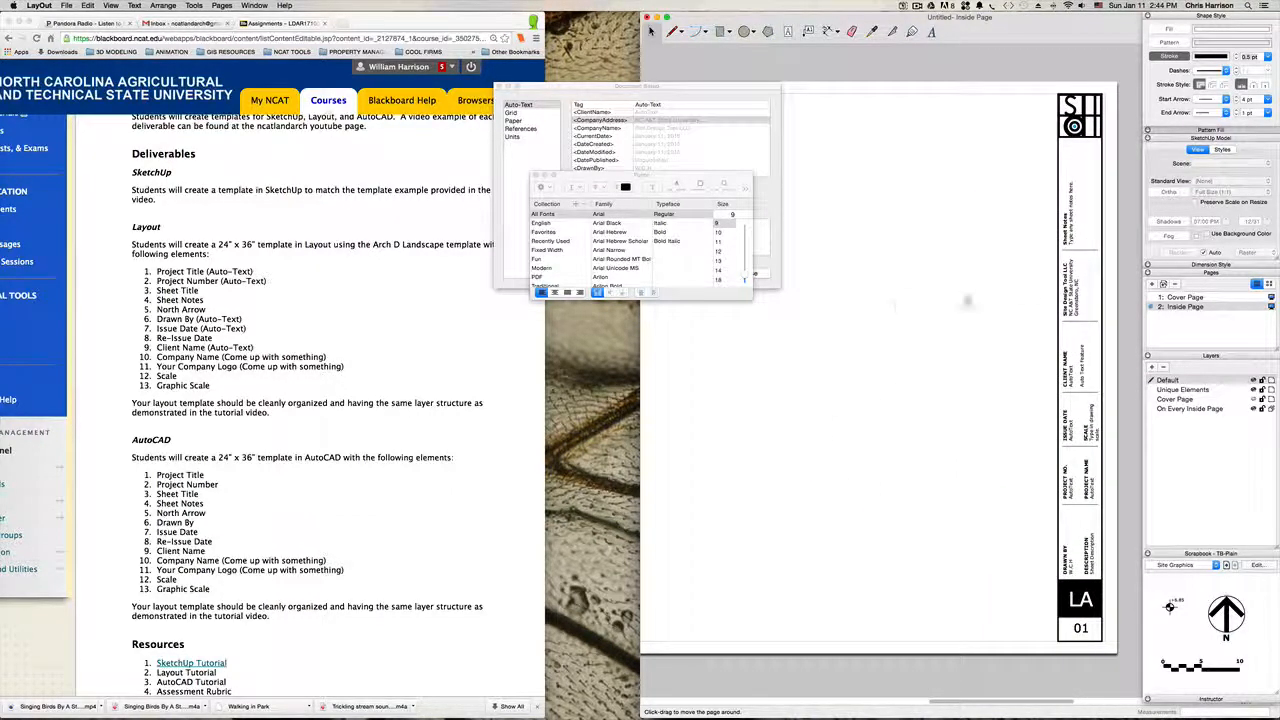
pyautogui.click(719, 31)
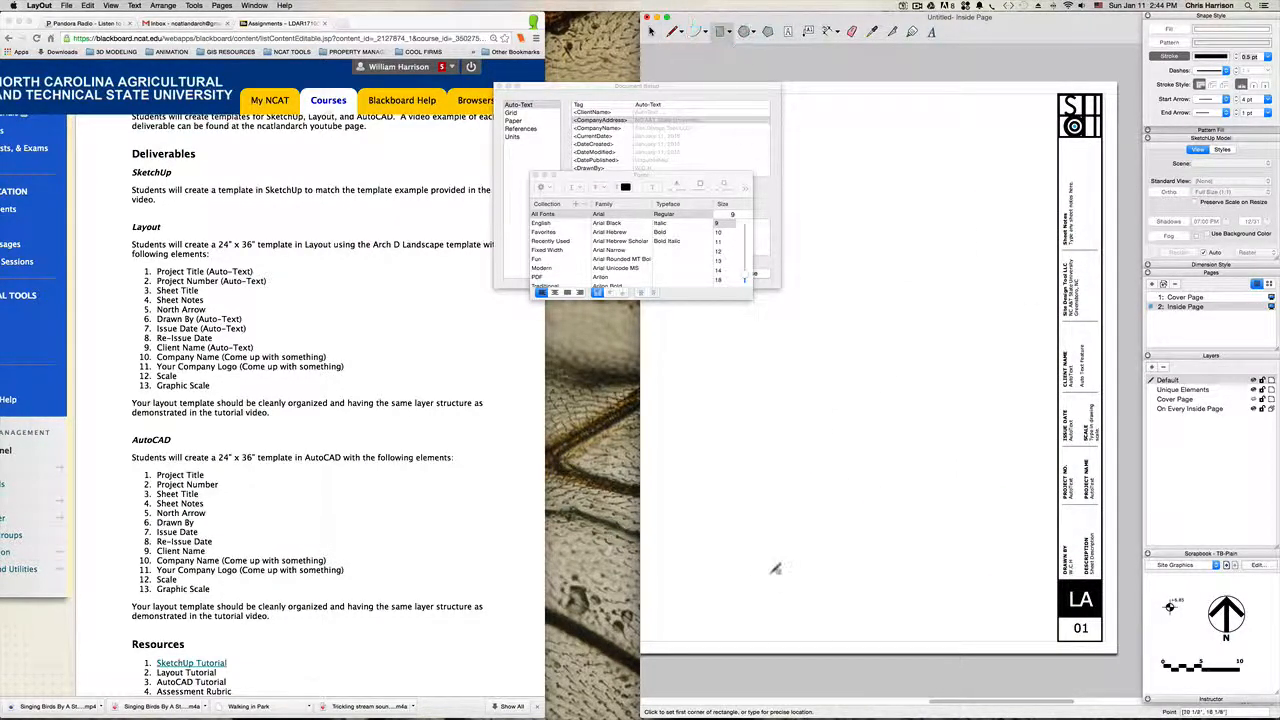
pyautogui.scroll(1, 829, 600)
pyautogui.click(796, 598)
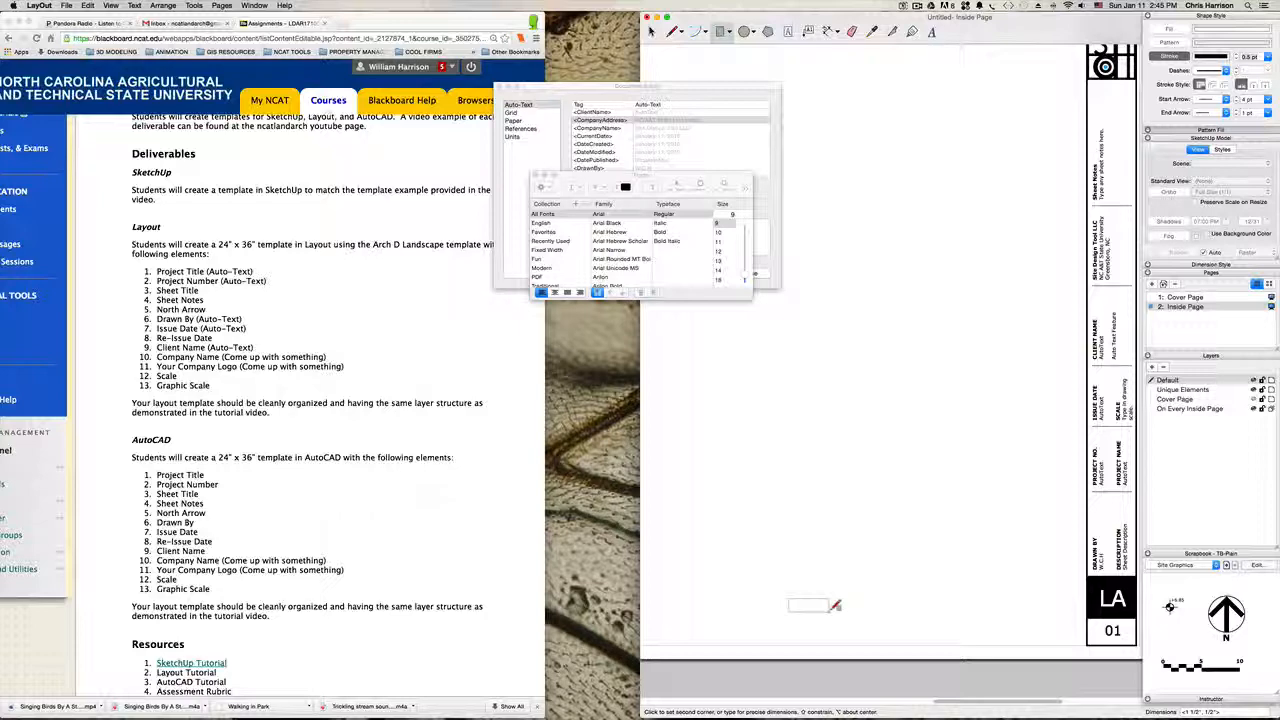
pyautogui.click(830, 610)
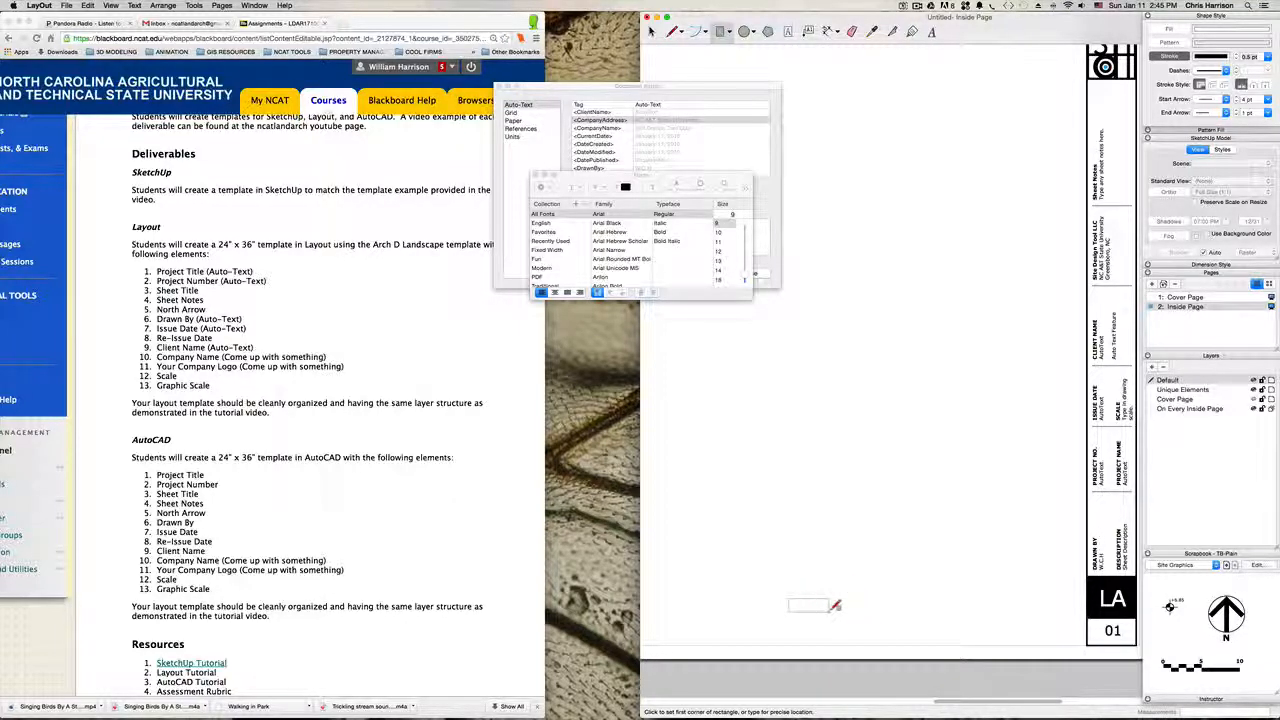
pyautogui.write('2')
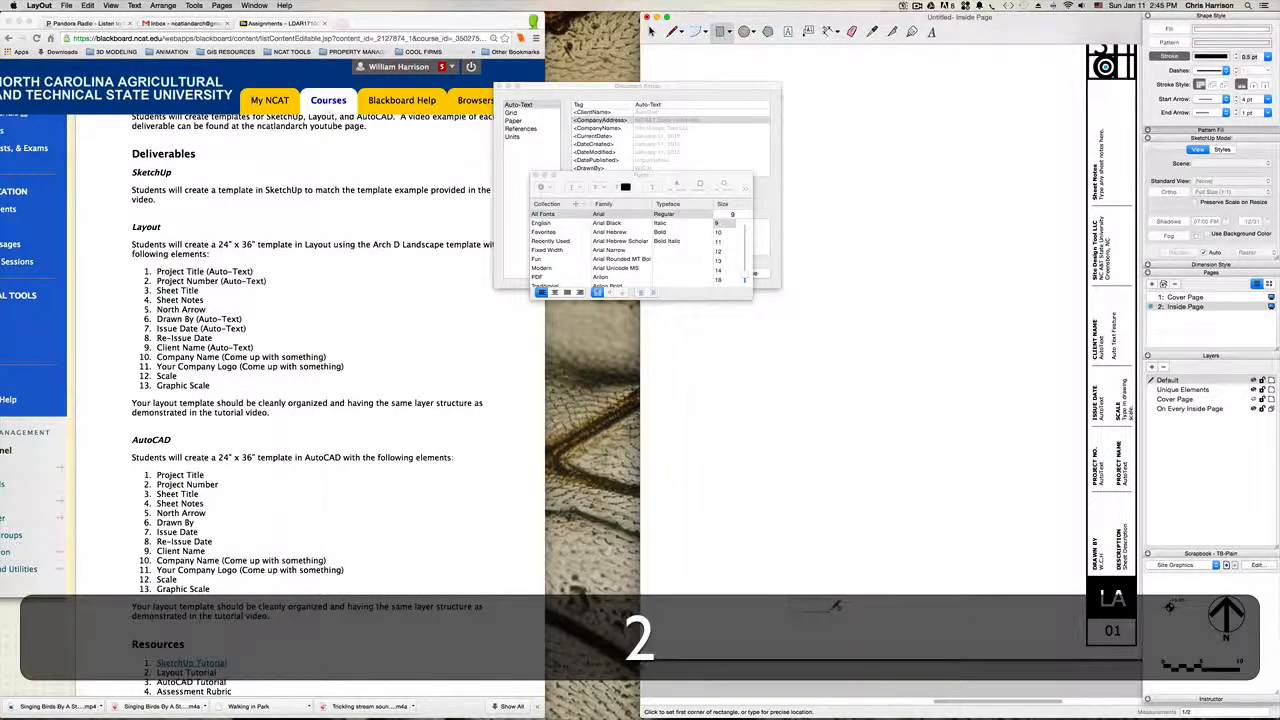
pyautogui.press('Return')
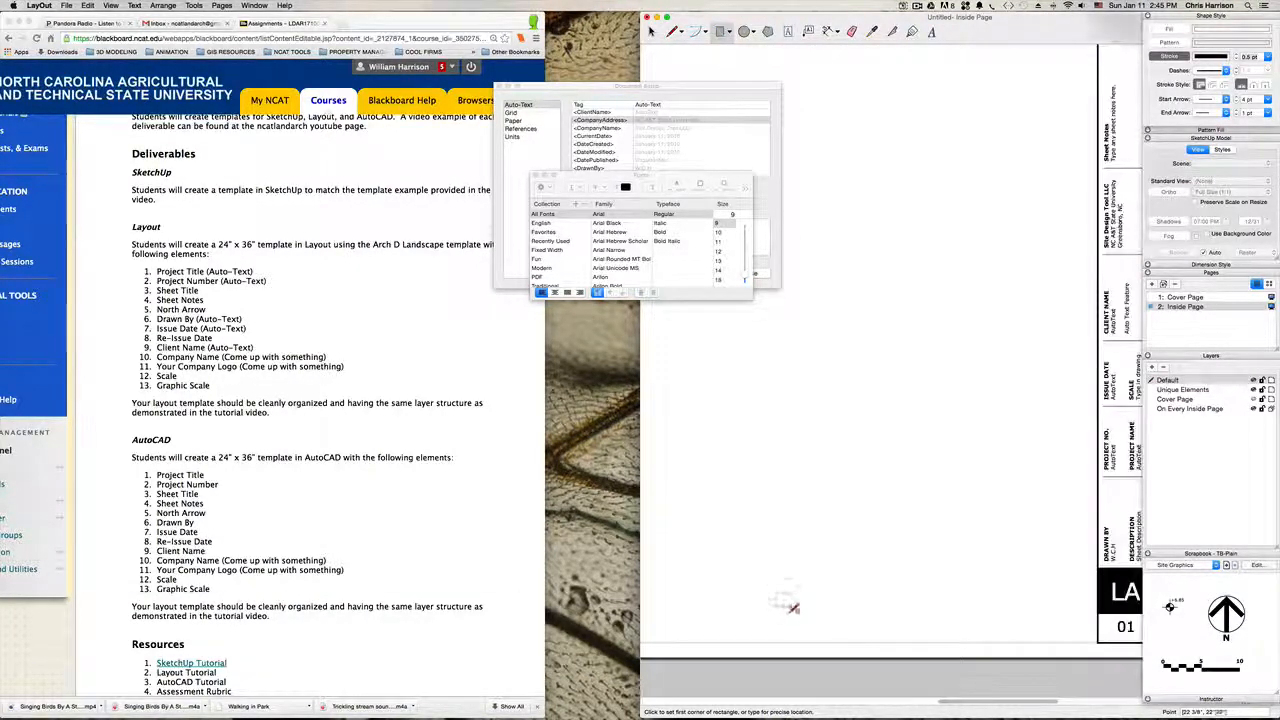
# Step: Draw a rectangle 1/2 inch wide and 1/4 inch high beside the 1/2-inch square, and delete the square
pyautogui.scroll(3, 821, 603)
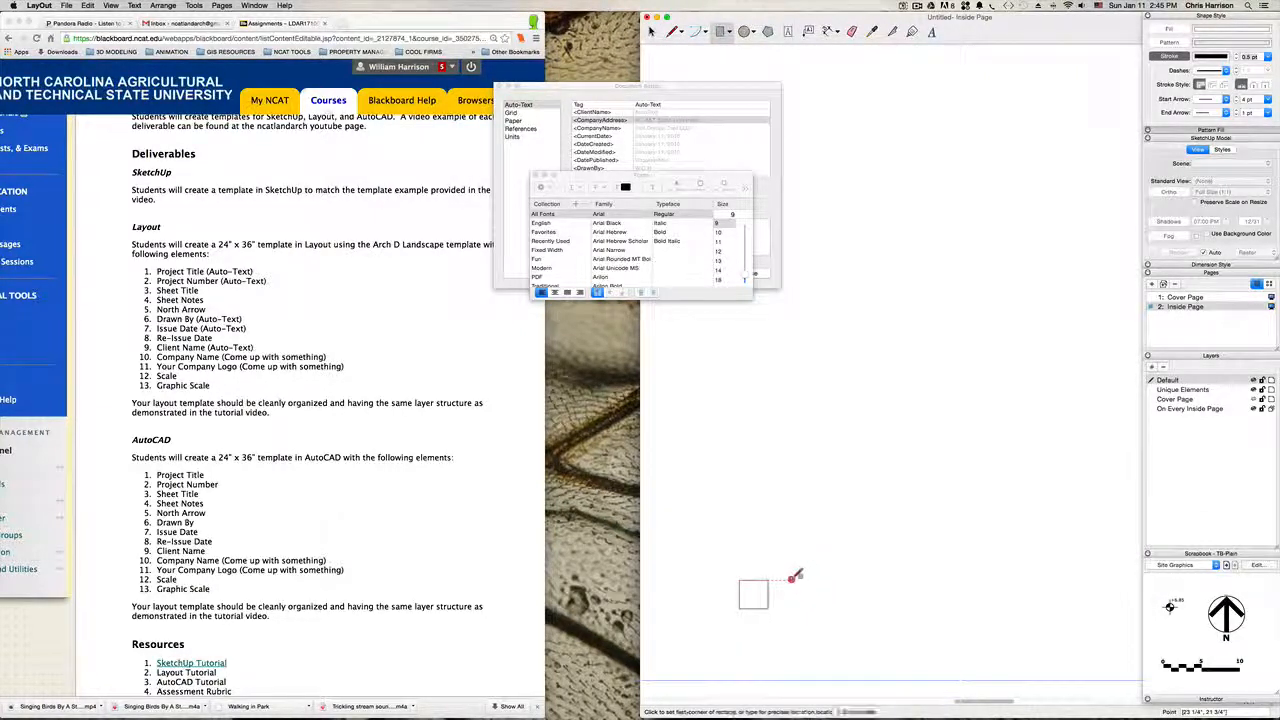
pyautogui.click(789, 581)
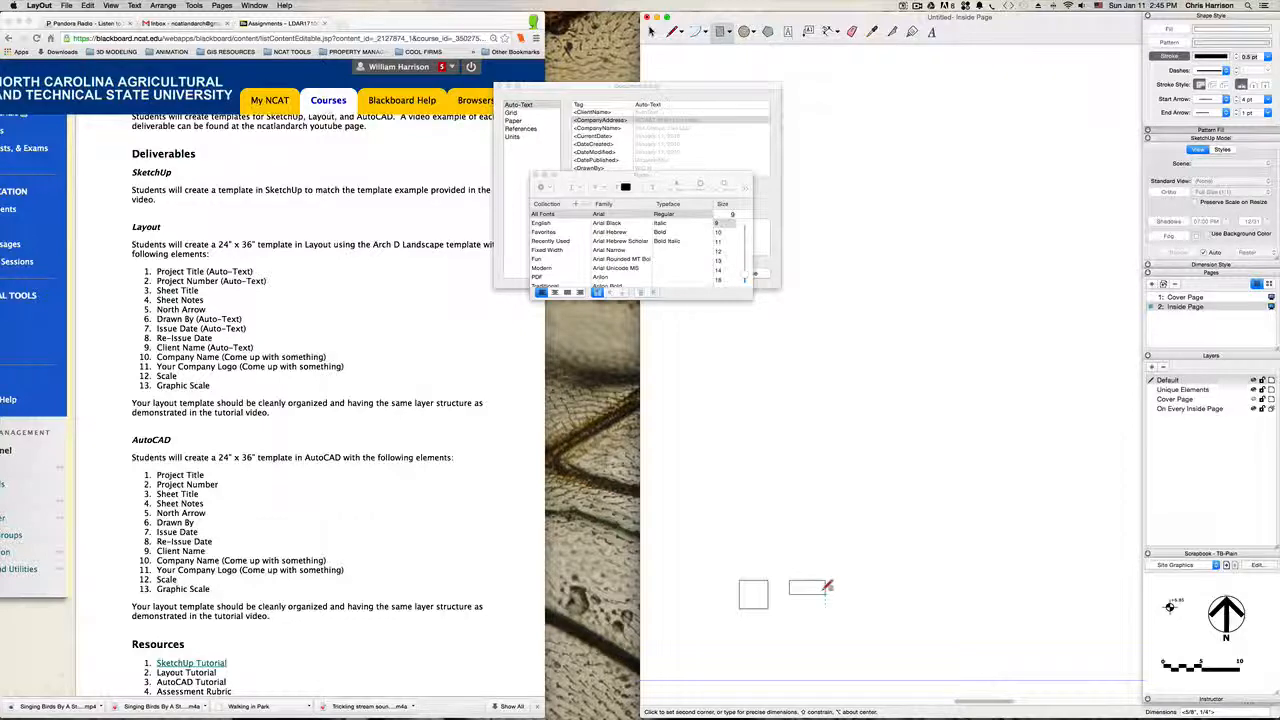
pyautogui.write('/2')
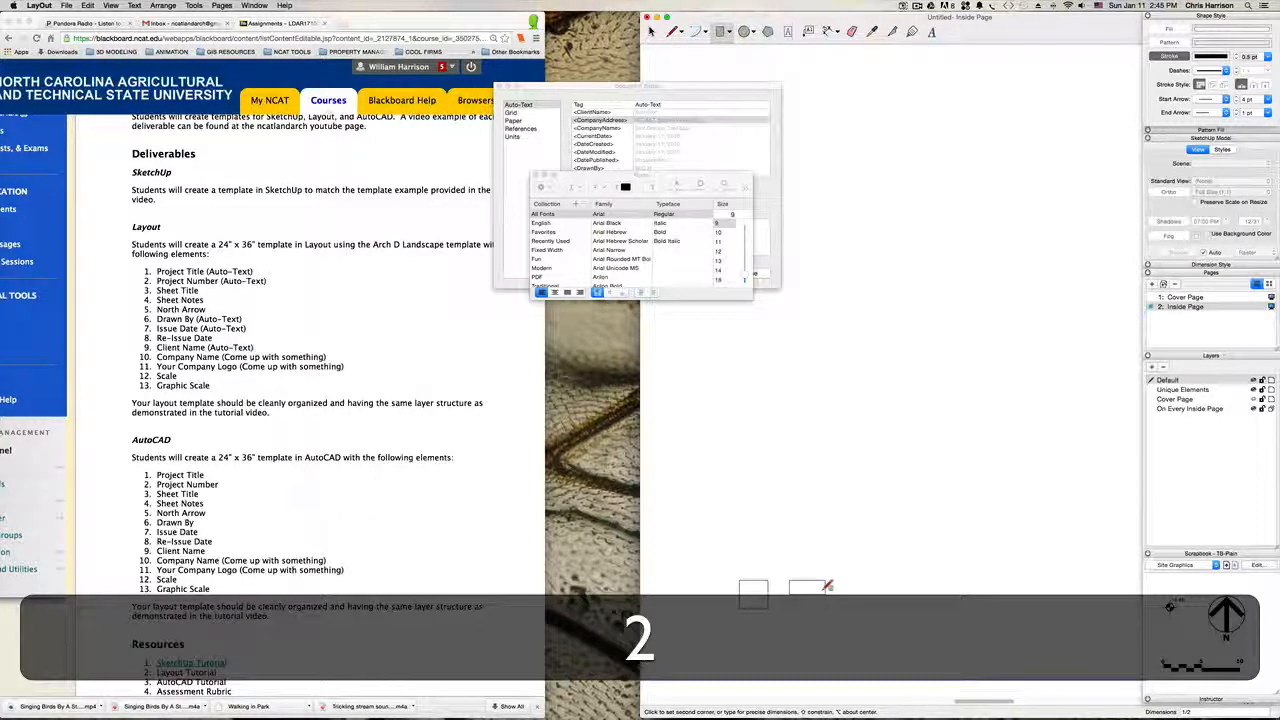
pyautogui.press('Return')
pyautogui.press('space')
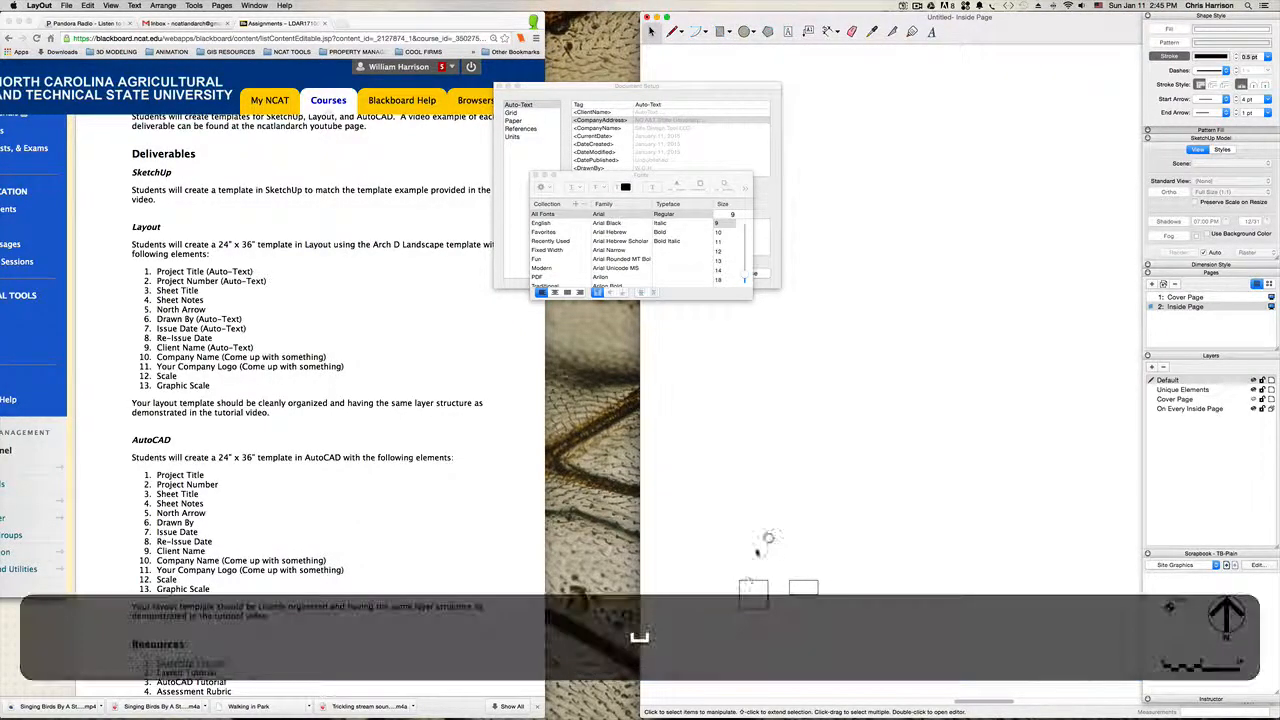
pyautogui.click(748, 581)
pyautogui.press('BackSpace')
# Step: Examine the small rectangle's size and position relative to the whole sheet and title block
pyautogui.scroll(-3, 785, 520)
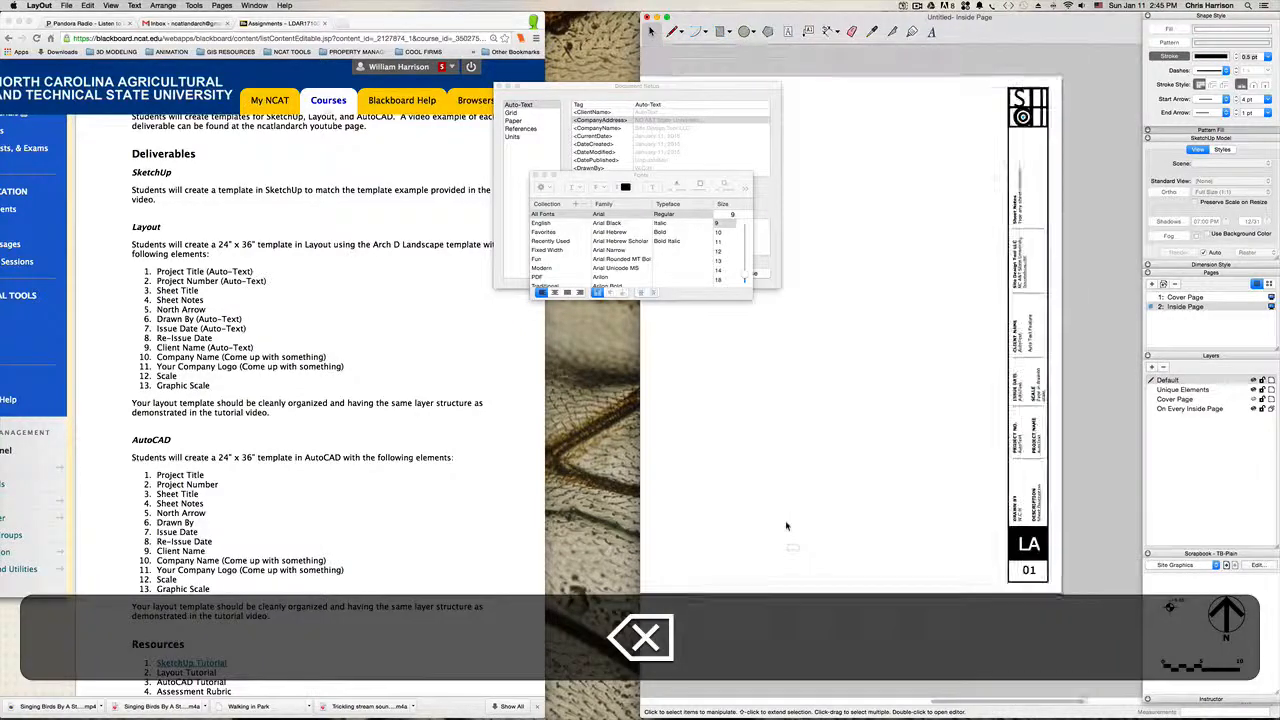
pyautogui.scroll(2, 786, 530)
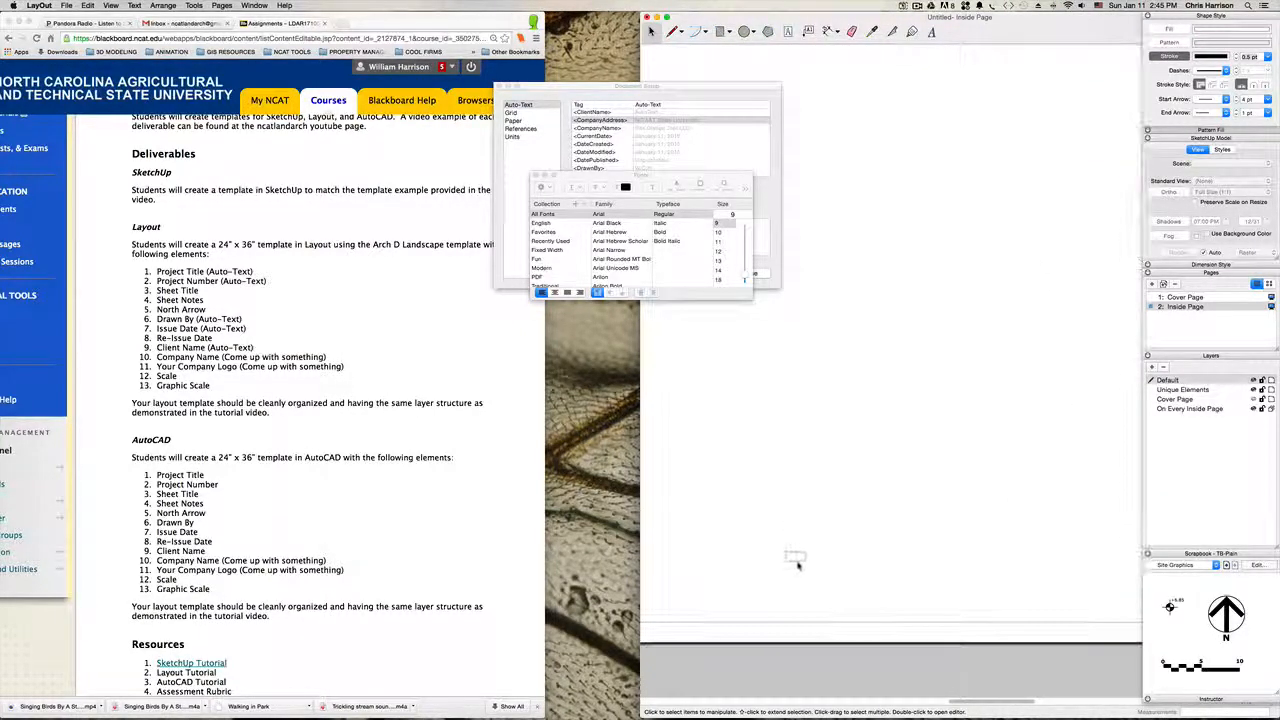
pyautogui.click(794, 558)
pyautogui.scroll(1, 800, 562)
pyautogui.scroll(-3, 800, 562)
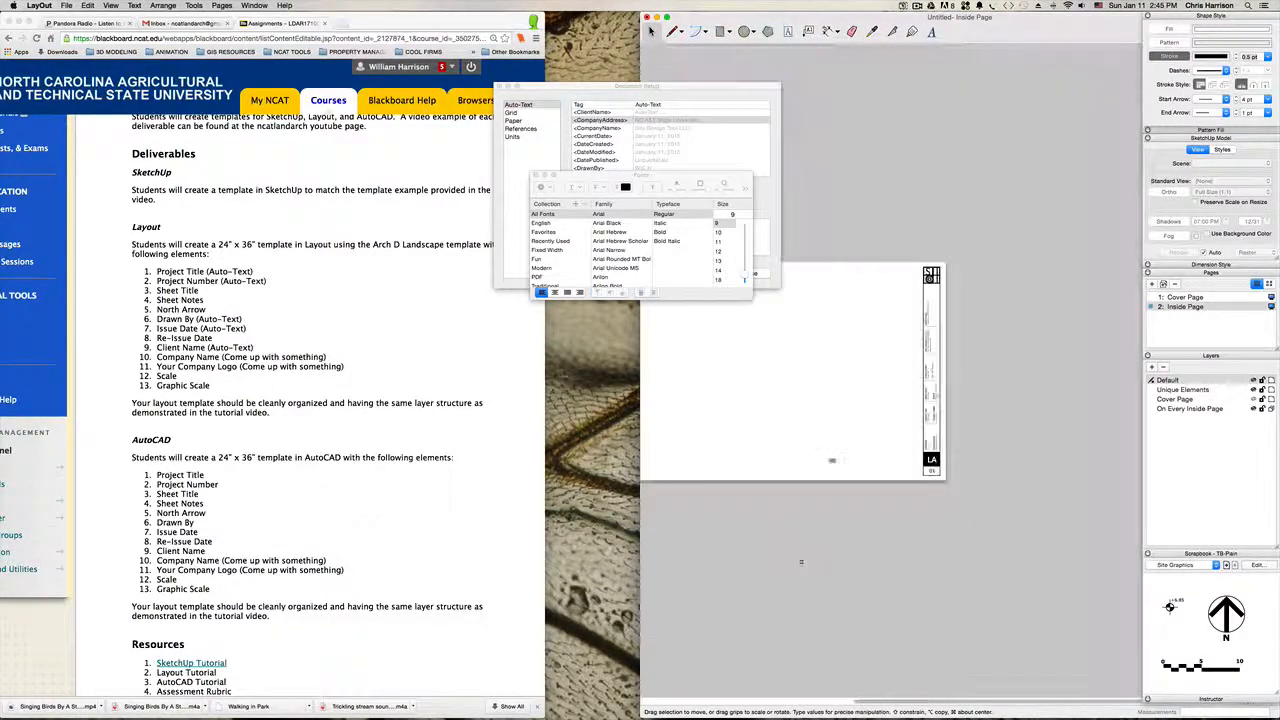
pyautogui.click(849, 452)
pyautogui.scroll(2, 845, 450)
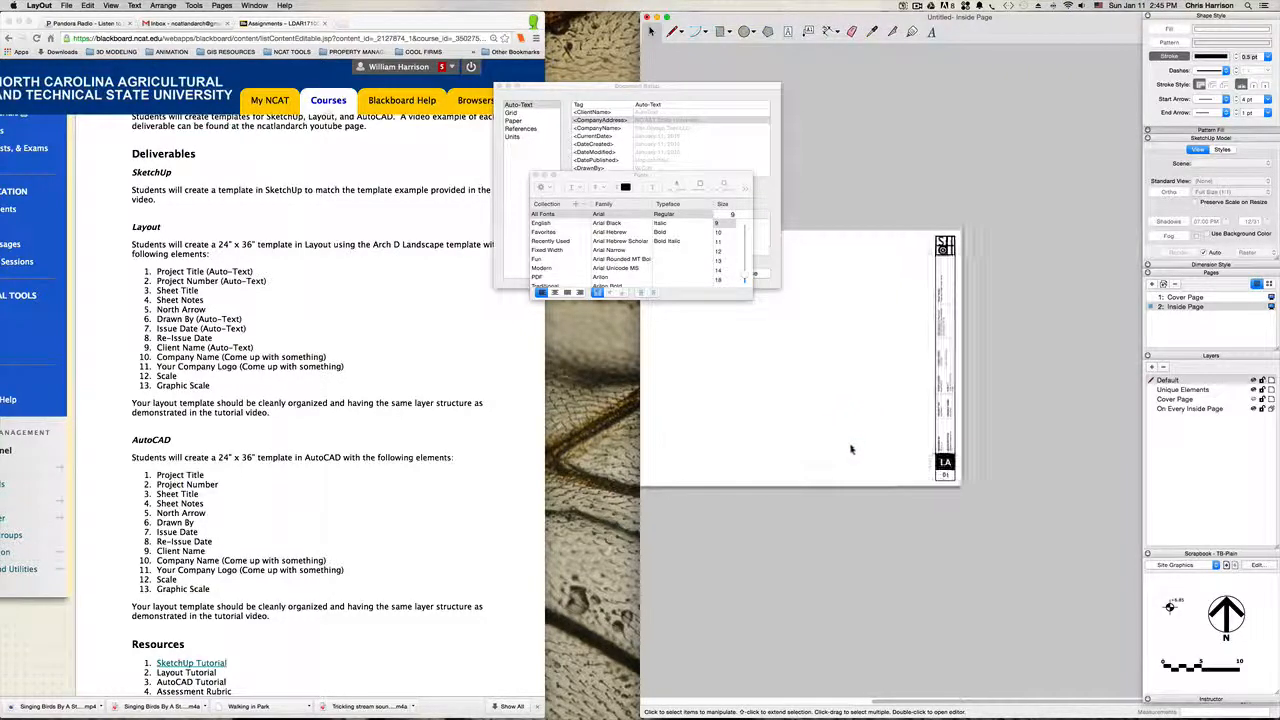
pyautogui.scroll(5, 839, 448)
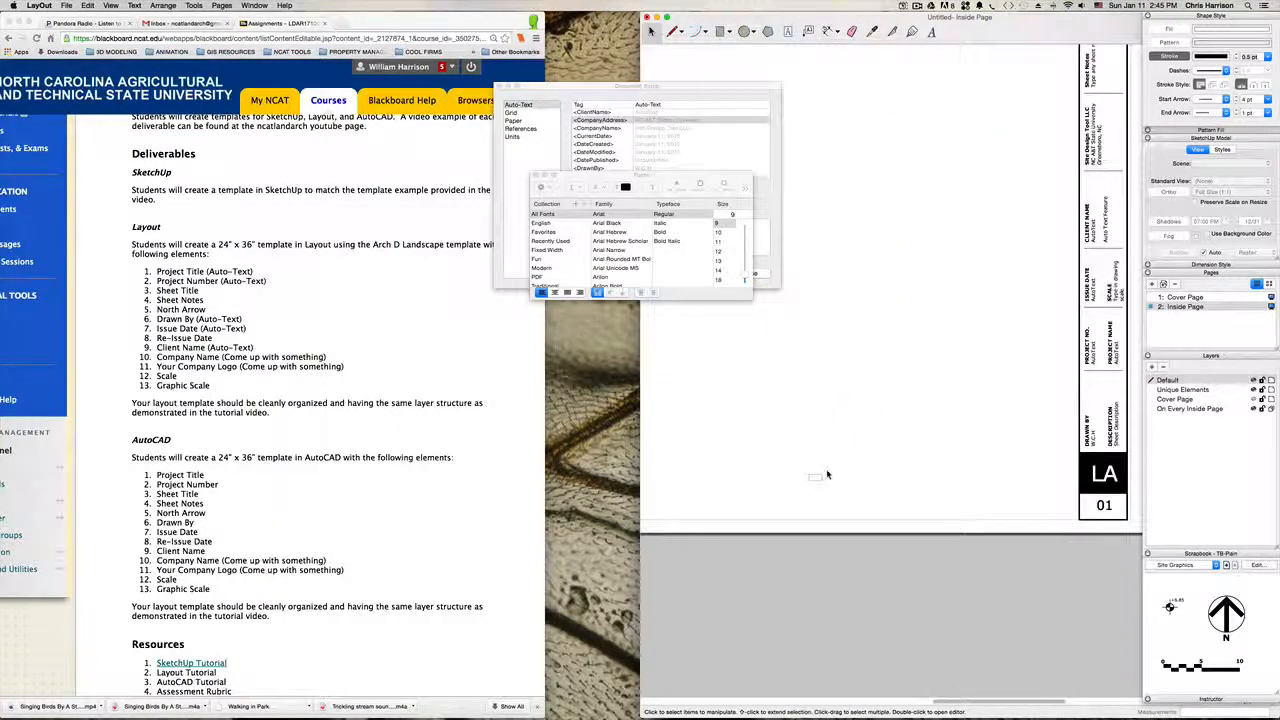
pyautogui.scroll(3, 828, 472)
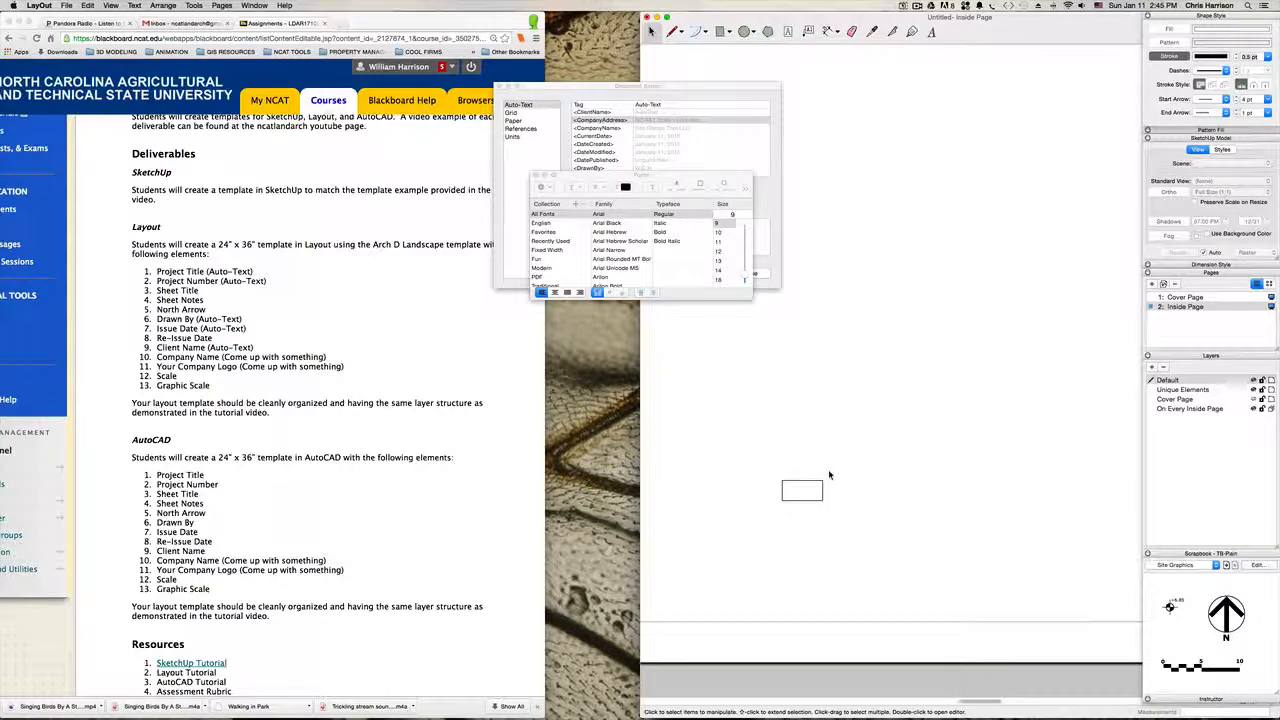
# Step: Draw a rectangle 1/2 inch wide and 1/8 inch high beside the existing one, and delete the taller rectangle
pyautogui.press('r')
pyautogui.click(859, 480)
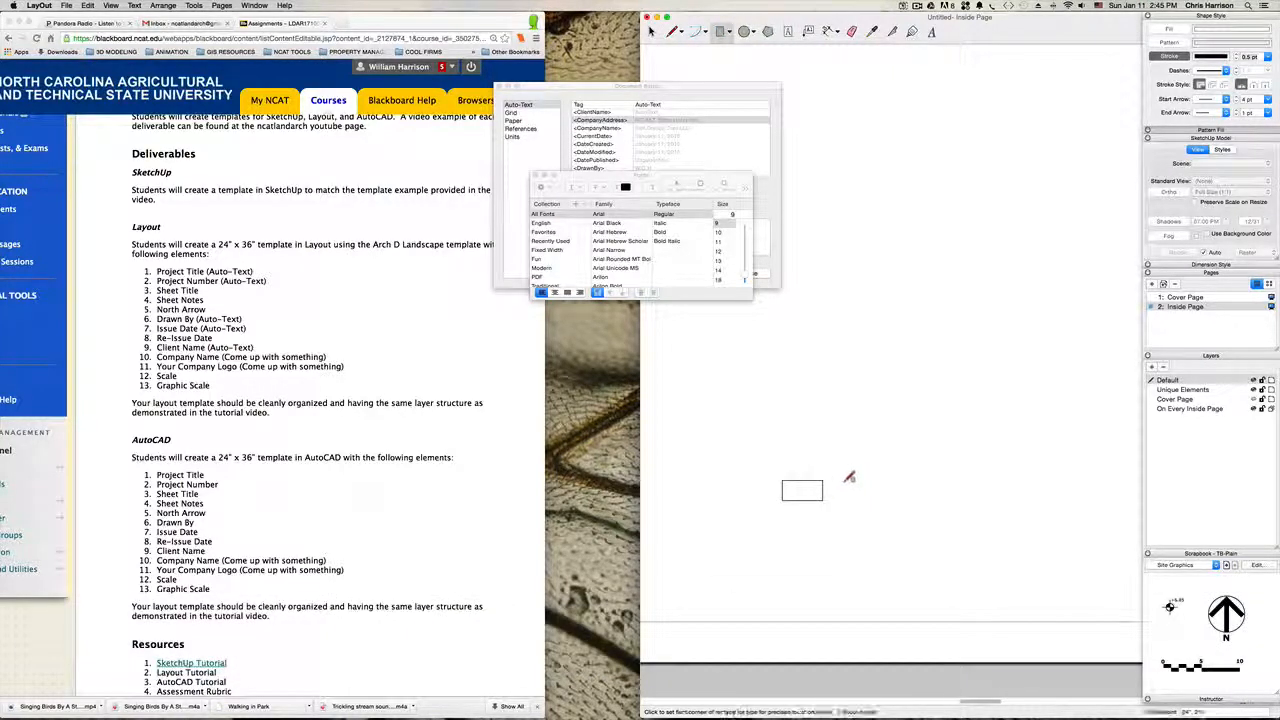
pyautogui.scroll(1, 866, 484)
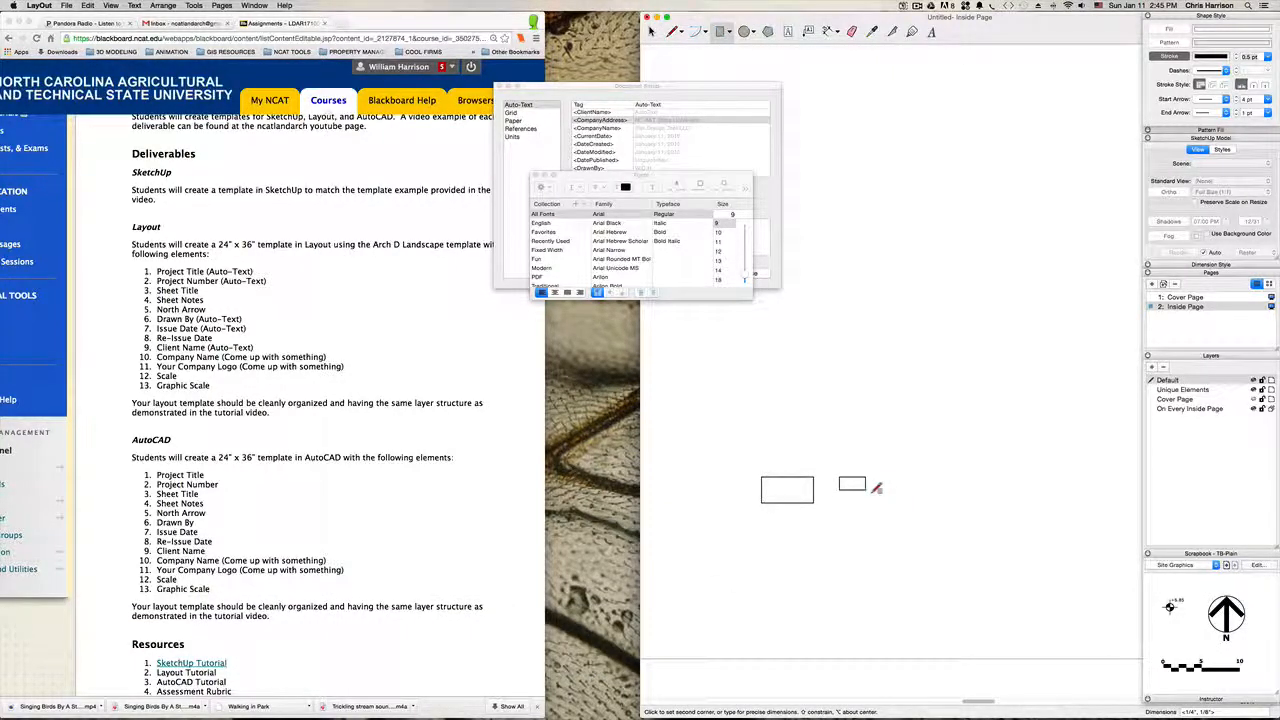
pyautogui.write('2')
pyautogui.press('Return')
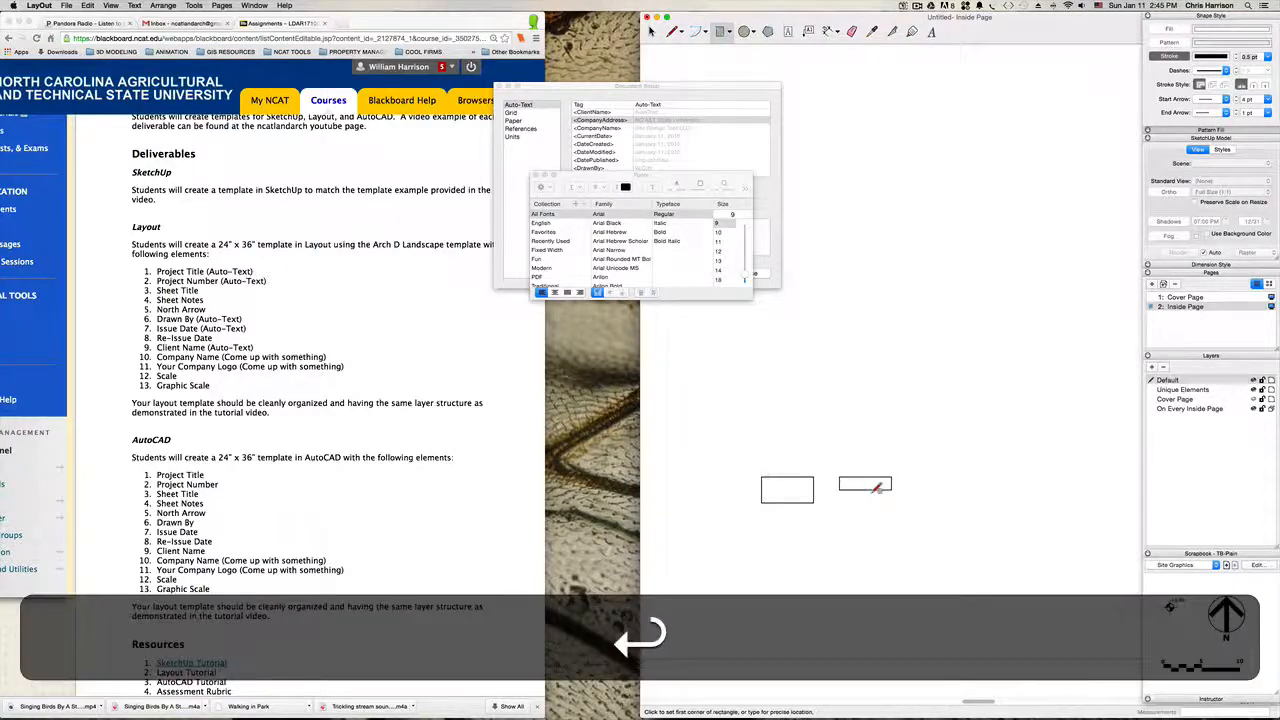
pyautogui.press('space')
pyautogui.moveTo(780, 540); pyautogui.dragTo(766, 466)
pyautogui.press('BackSpace')
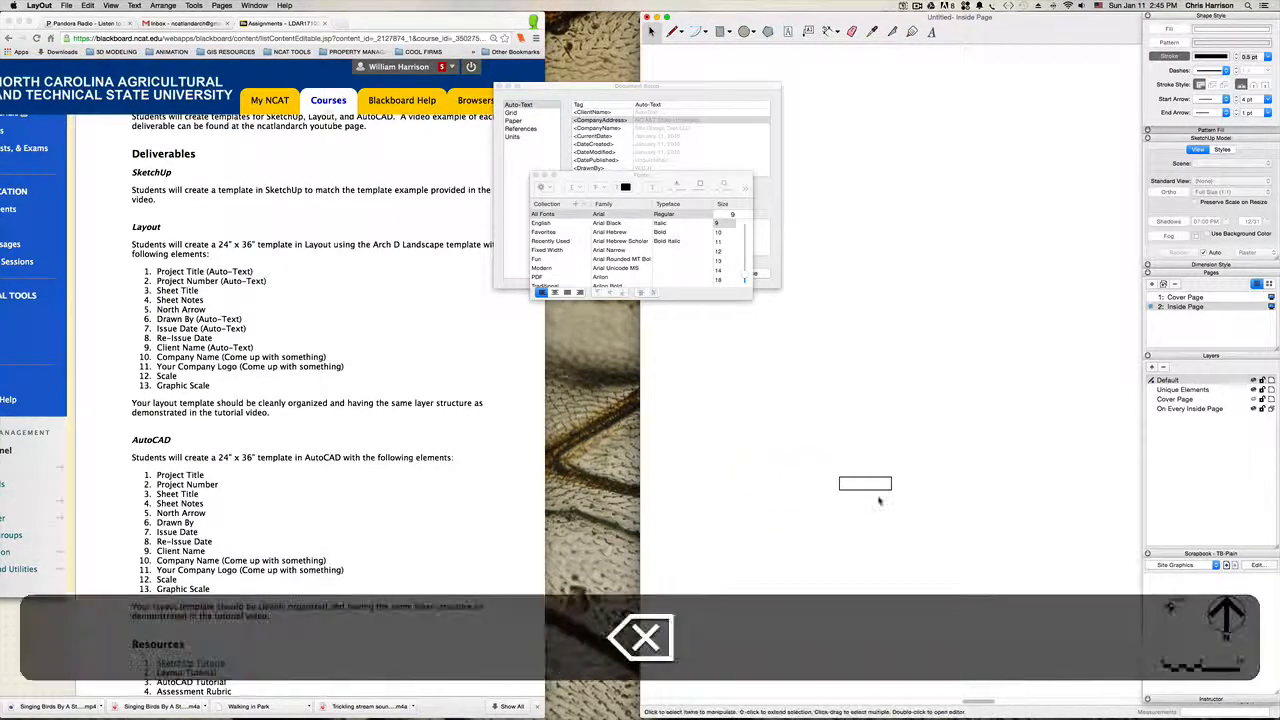
# Step: Fill the thin rectangle with solid black using the grayscale slider's black swatch, and close the color picker
pyautogui.click(877, 484)
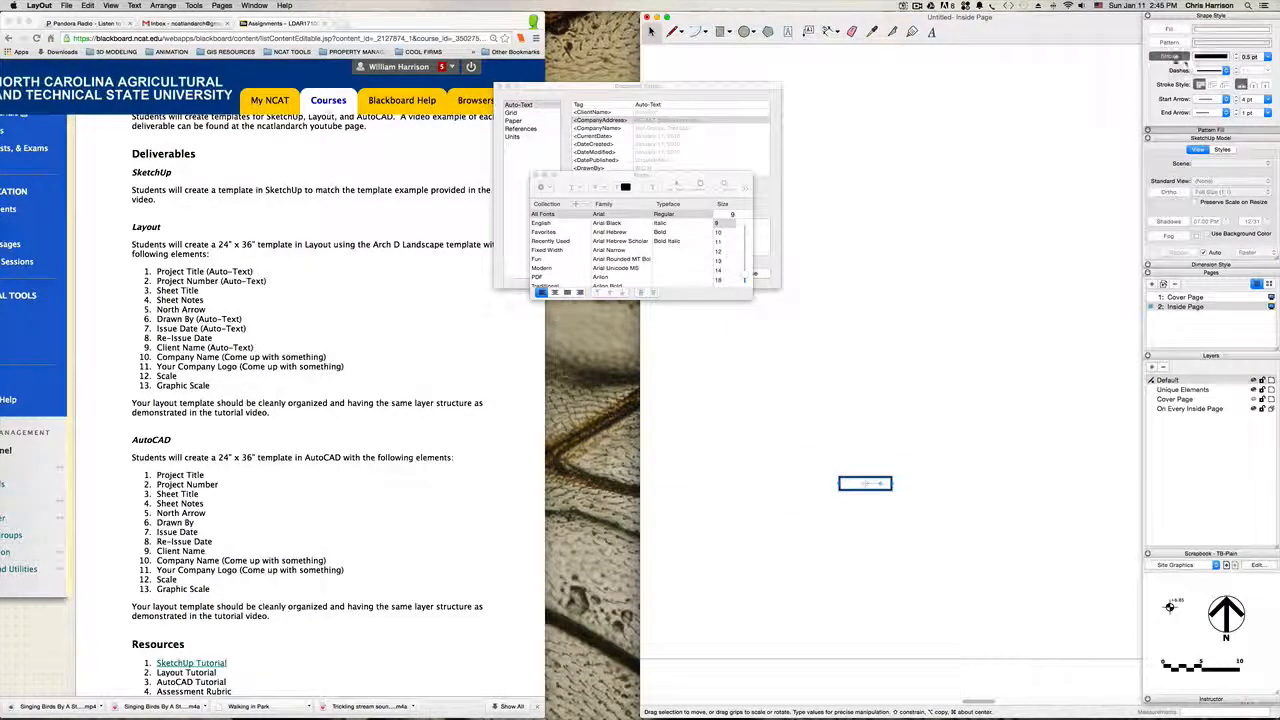
pyautogui.click(1177, 36)
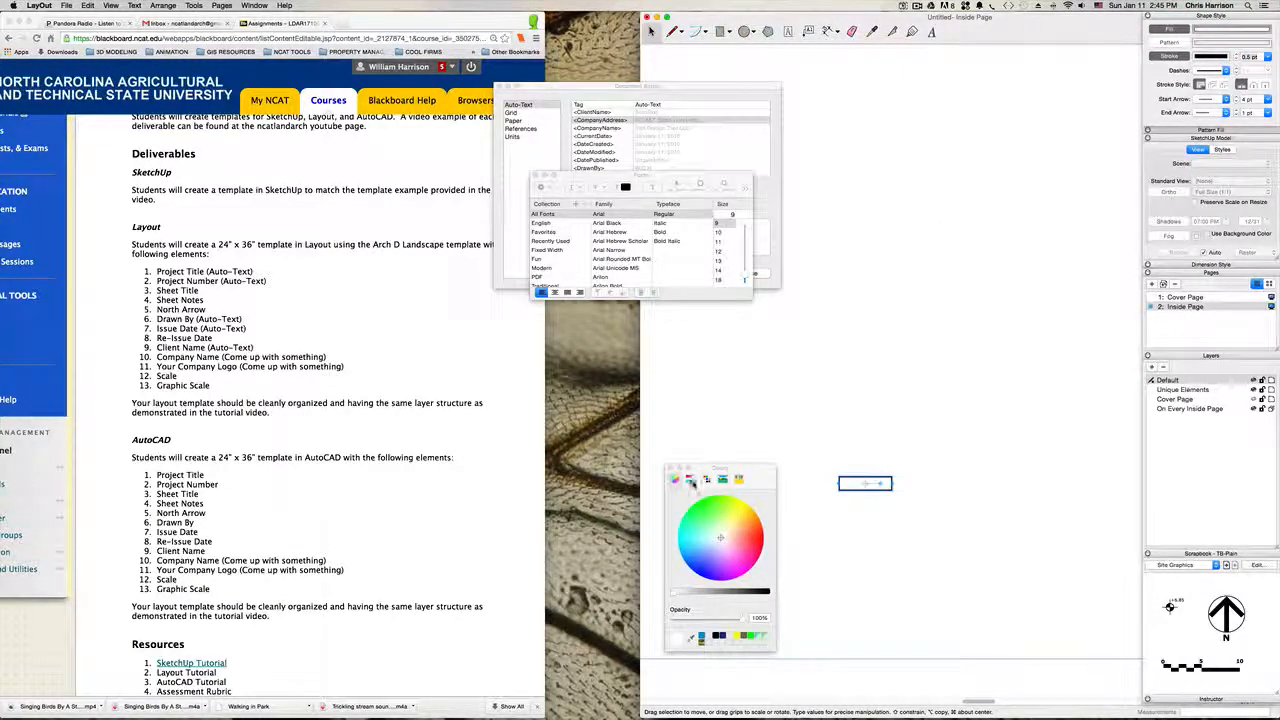
pyautogui.click(690, 481)
pyautogui.click(672, 535)
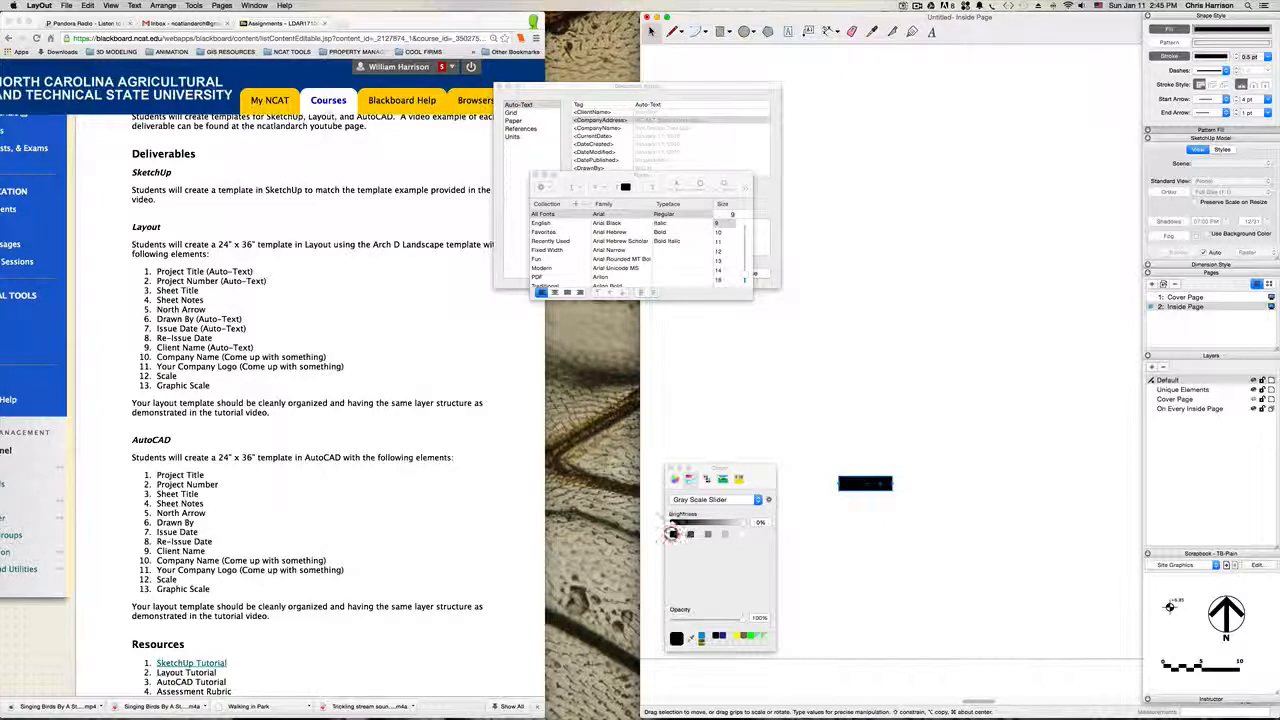
pyautogui.click(670, 468)
pyautogui.click(811, 391)
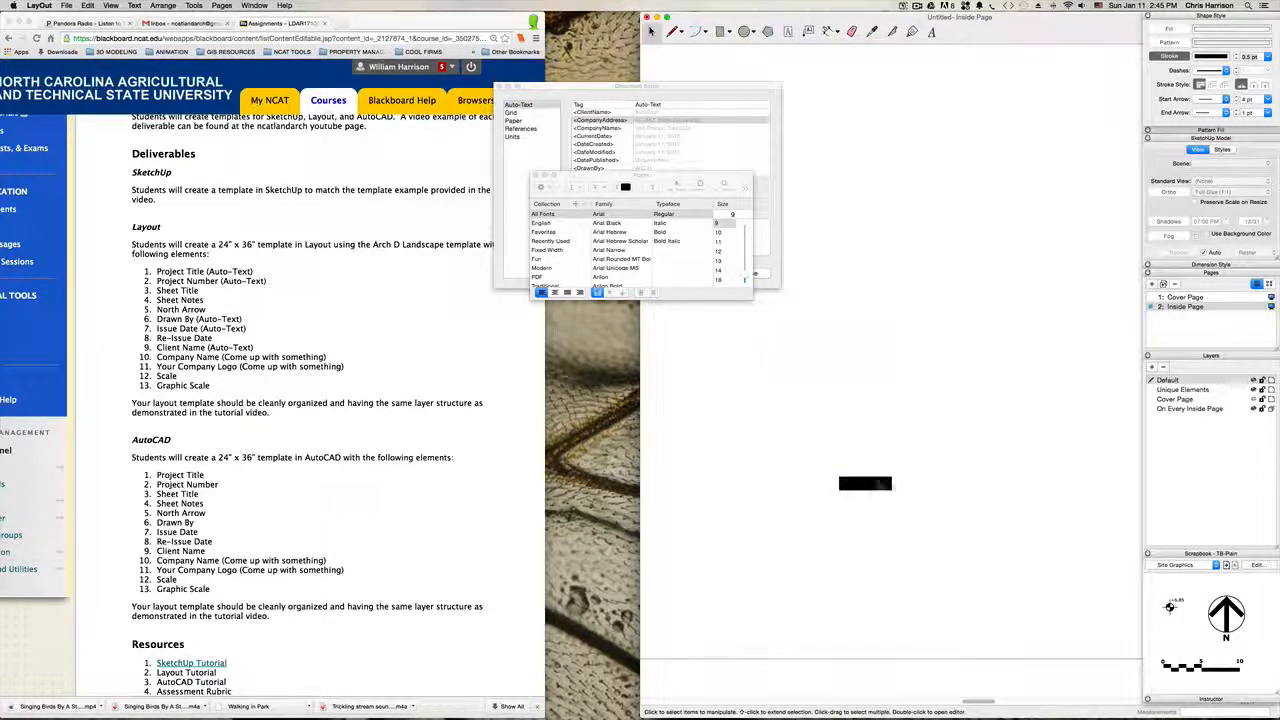
# Step: Copy the black bar three times to form a staggered row alternating between a lower and an upper level
pyautogui.click(853, 482)
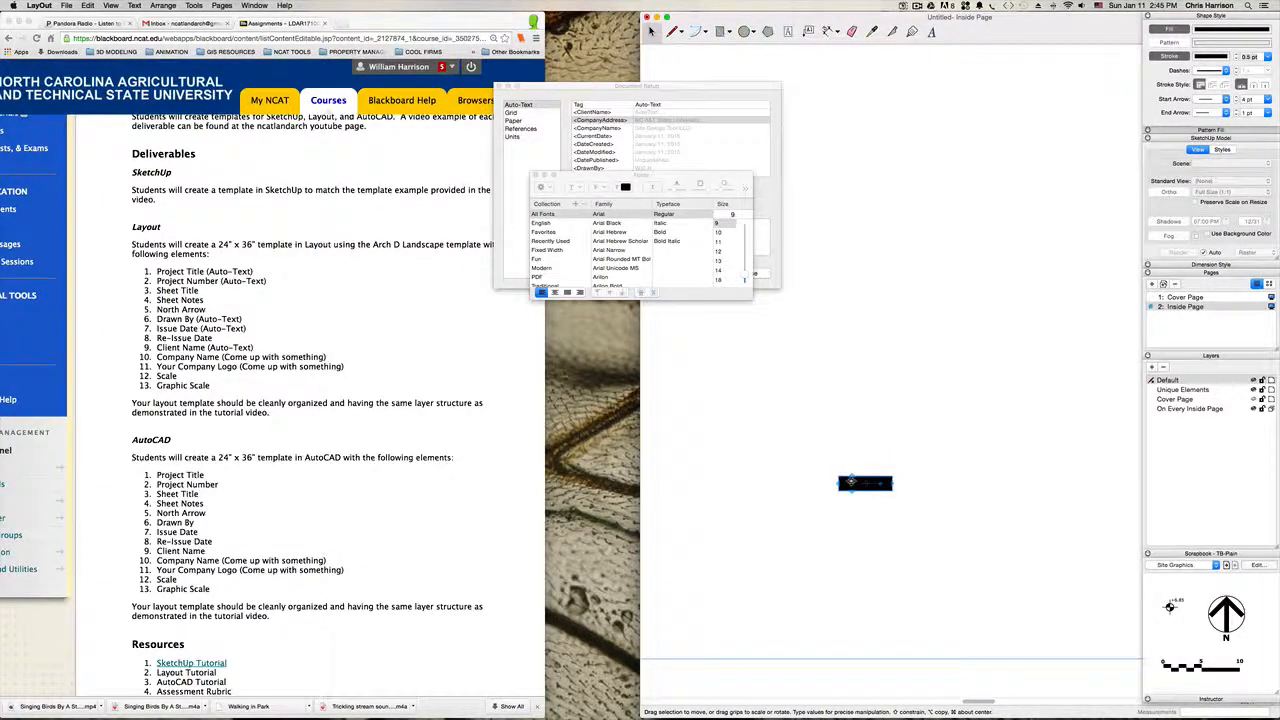
pyautogui.press('m')
pyautogui.keyDown('alt'); pyautogui.moveTo(849, 483); pyautogui.dragTo(899, 447); pyautogui.keyUp('alt')
pyautogui.keyDown('alt'); pyautogui.moveTo(899, 446); pyautogui.dragTo(874, 423); pyautogui.keyUp('alt')
pyautogui.press('space')
pyautogui.press('super+z')
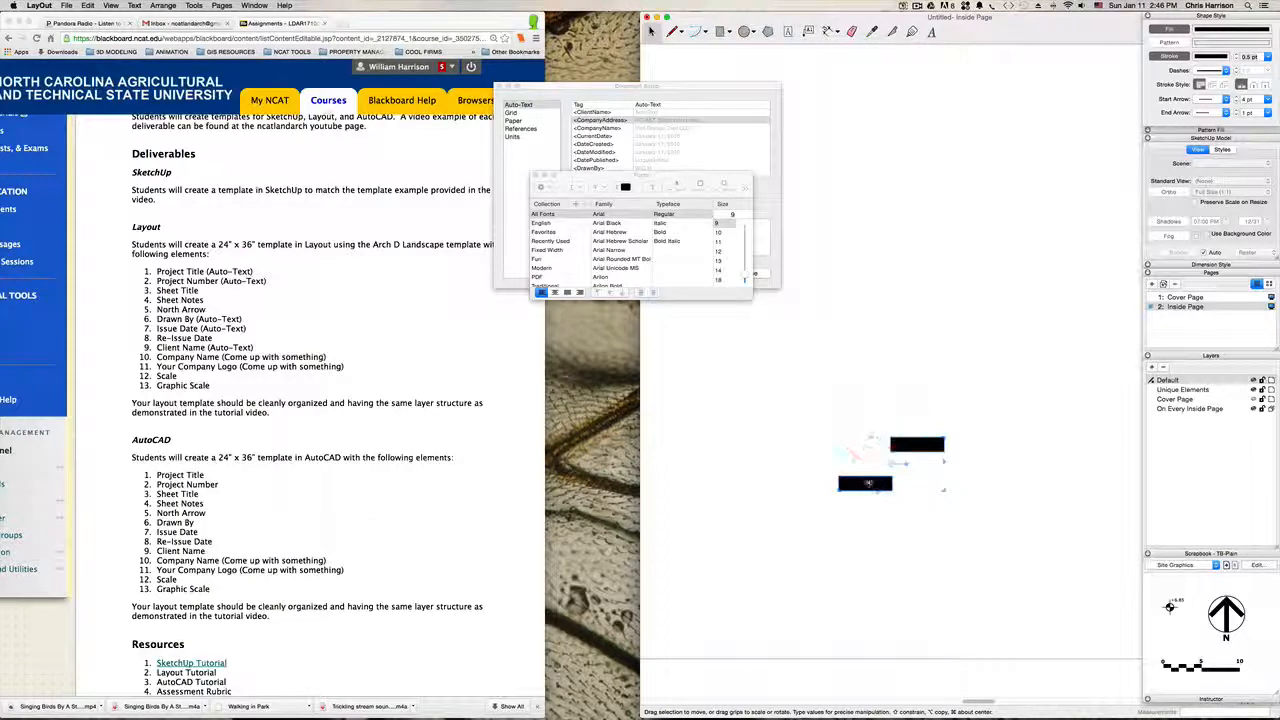
pyautogui.keyDown('alt'); pyautogui.moveTo(897, 483); pyautogui.dragTo(820, 509); pyautogui.keyUp('alt')
pyautogui.click(948, 377)
pyautogui.press('h')
pyautogui.press('space')
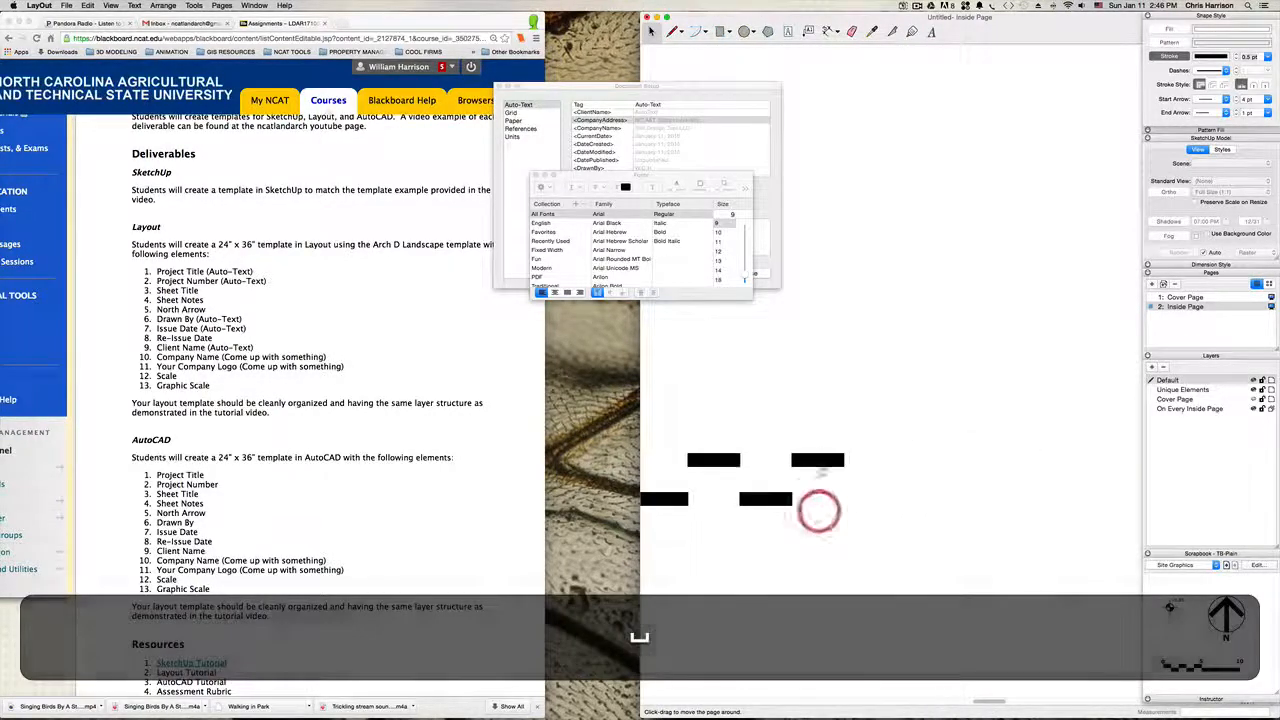
# Step: Double the last upper bar's length with an abutting copy, and copy the double-length bar to the lower level at its far end
pyautogui.click(818, 465)
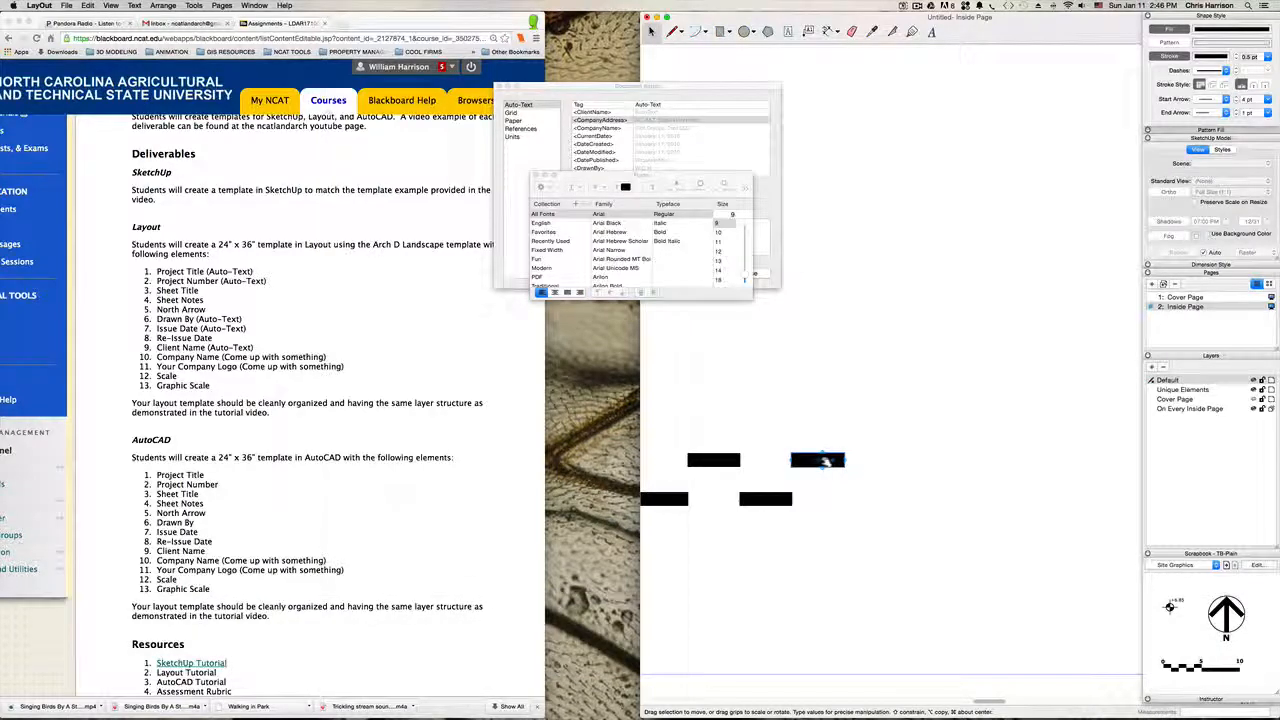
pyautogui.keyDown('alt'); pyautogui.moveTo(798, 459); pyautogui.dragTo(850, 461); pyautogui.keyUp('alt')
pyautogui.click(957, 540)
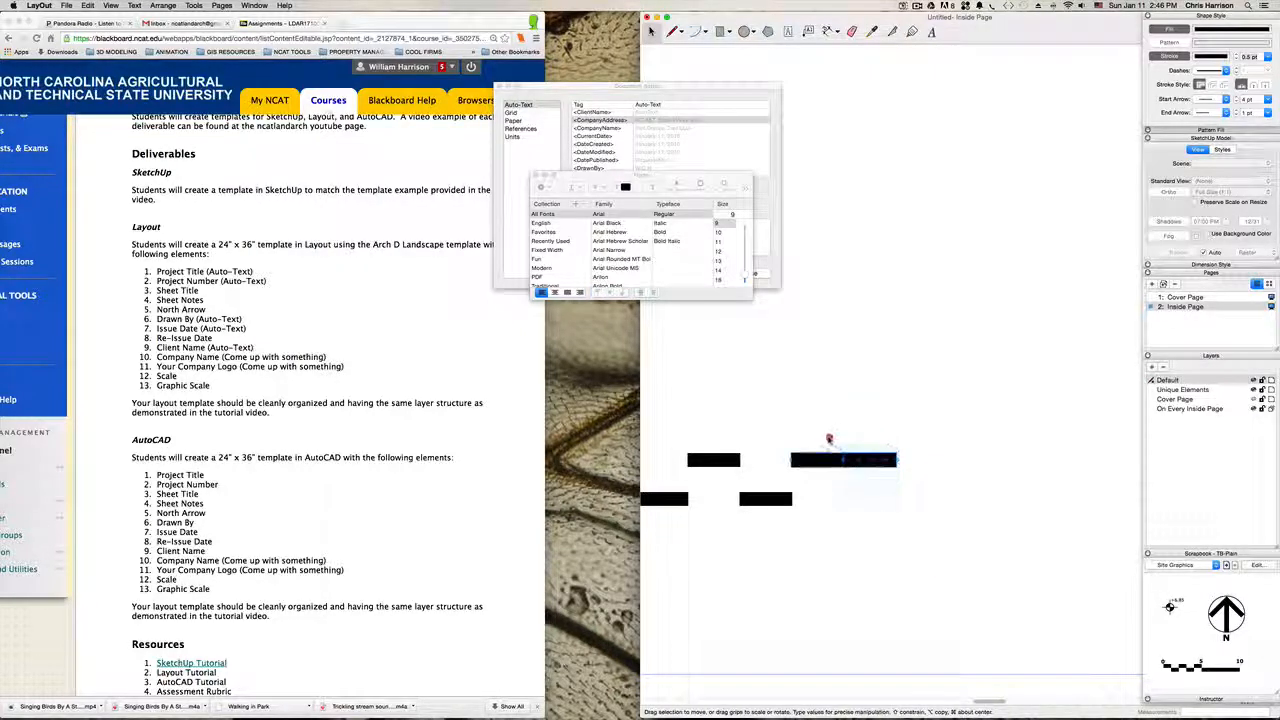
pyautogui.click(811, 457)
pyautogui.keyDown('alt'); pyautogui.moveTo(811, 459); pyautogui.dragTo(912, 496); pyautogui.keyUp('alt')
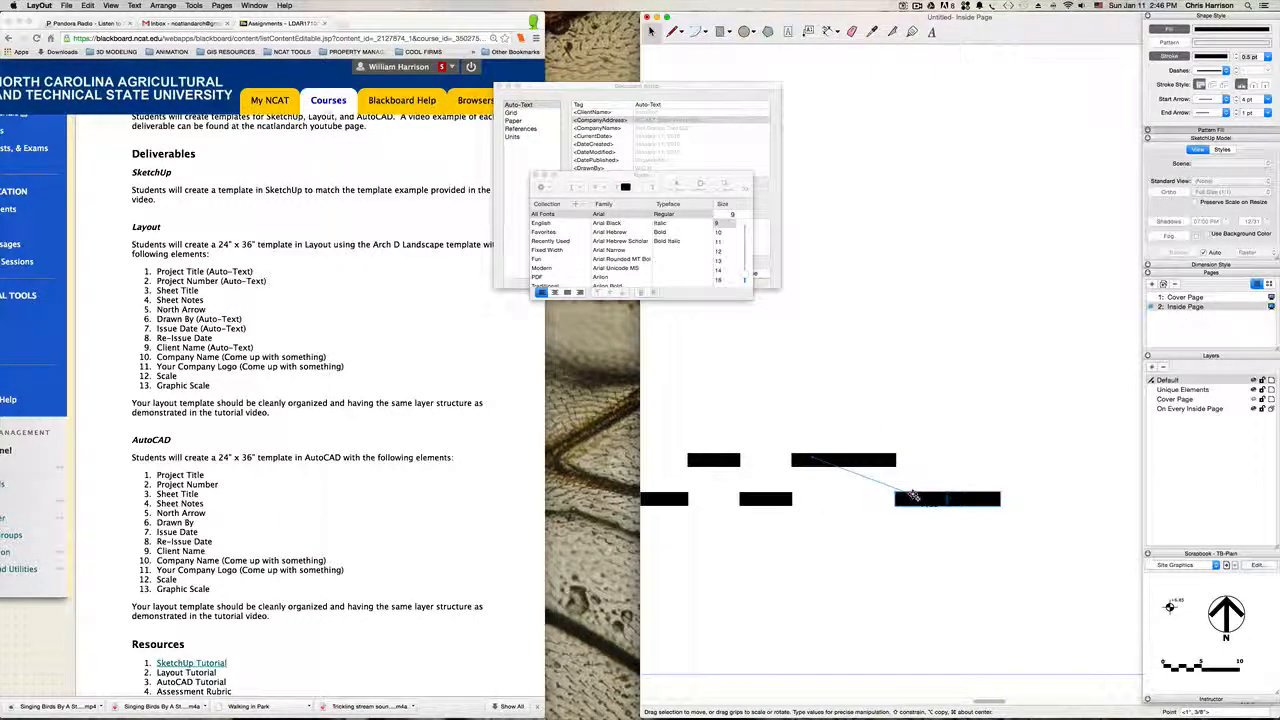
pyautogui.click(945, 443)
pyautogui.scroll(-5, 926, 435)
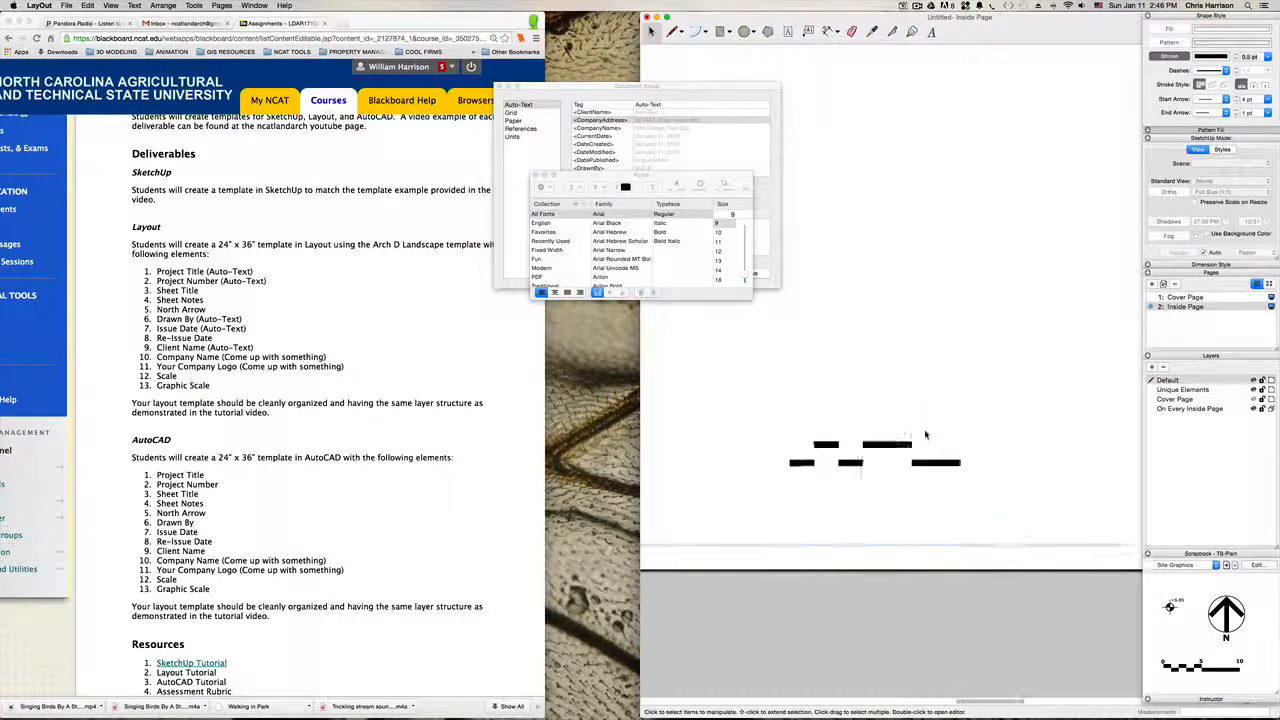
pyautogui.scroll(-3, 925, 435)
# Step: Draw four thin vertical lines joining the corners of the neighbouring upper and lower bars
pyautogui.scroll(4, 914, 437)
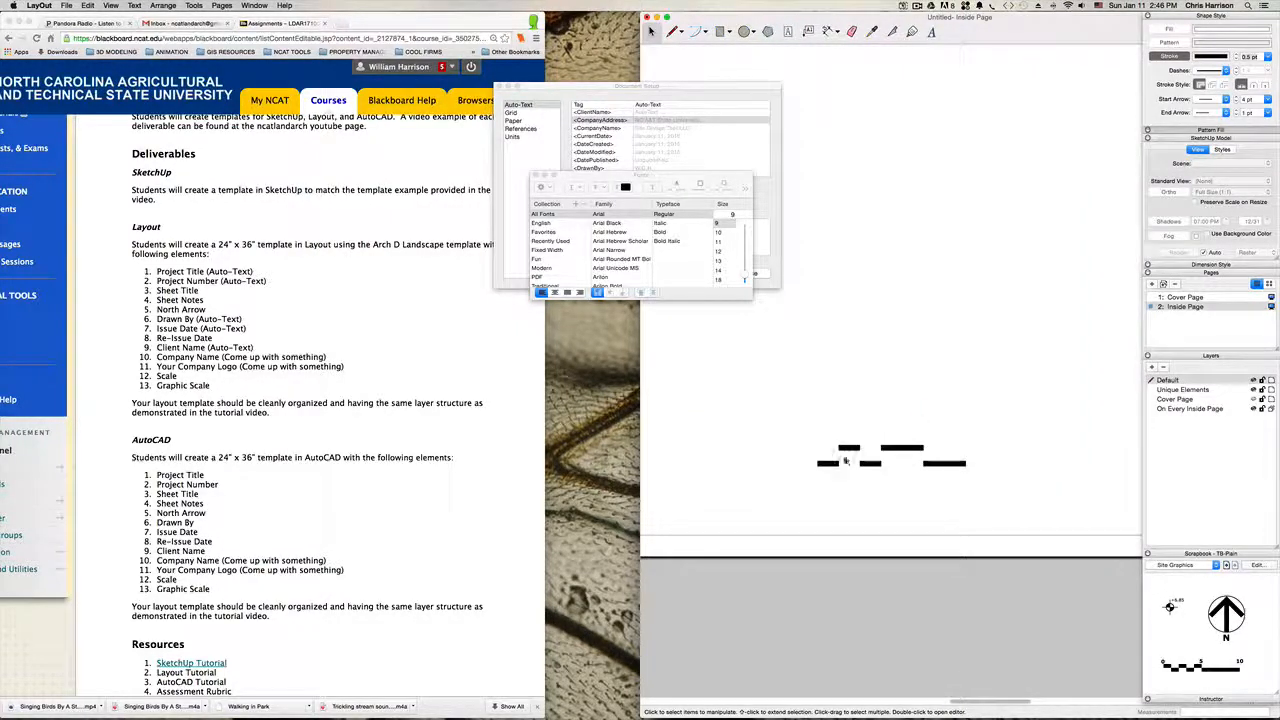
pyautogui.scroll(2, 845, 461)
pyautogui.press('l')
pyautogui.scroll(2, 840, 455)
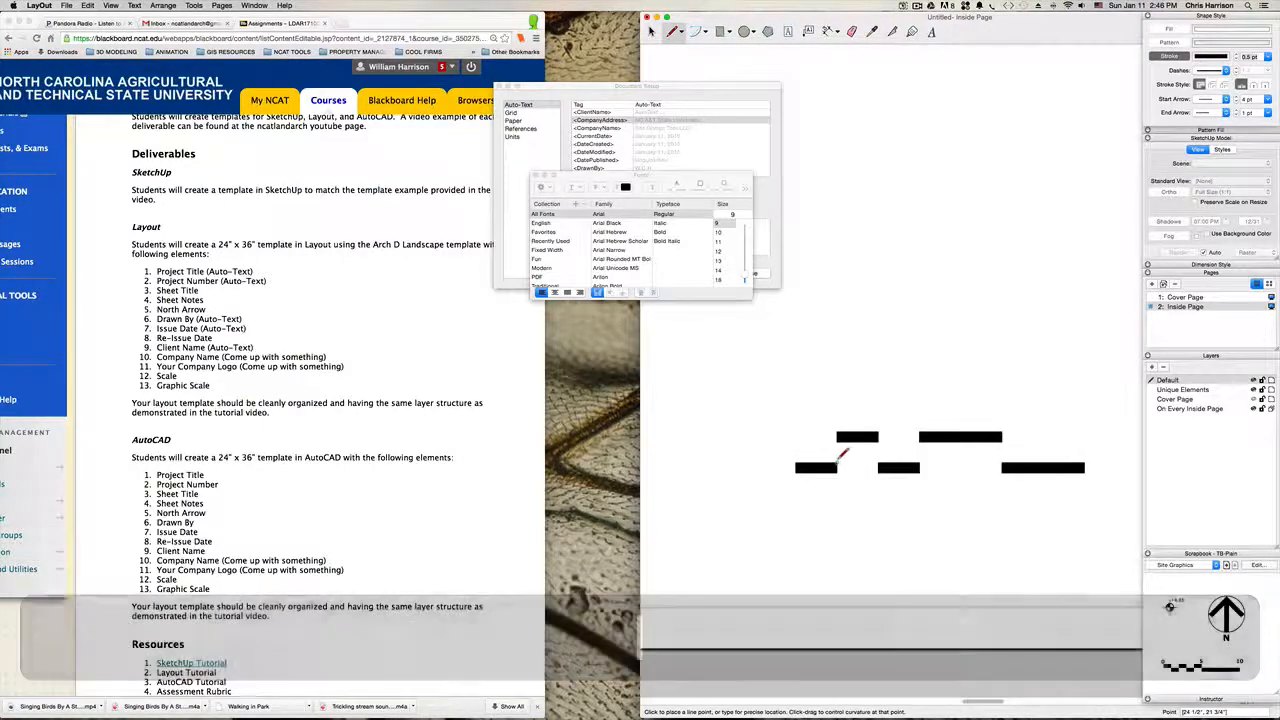
pyautogui.click(838, 440)
pyautogui.press('Escape')
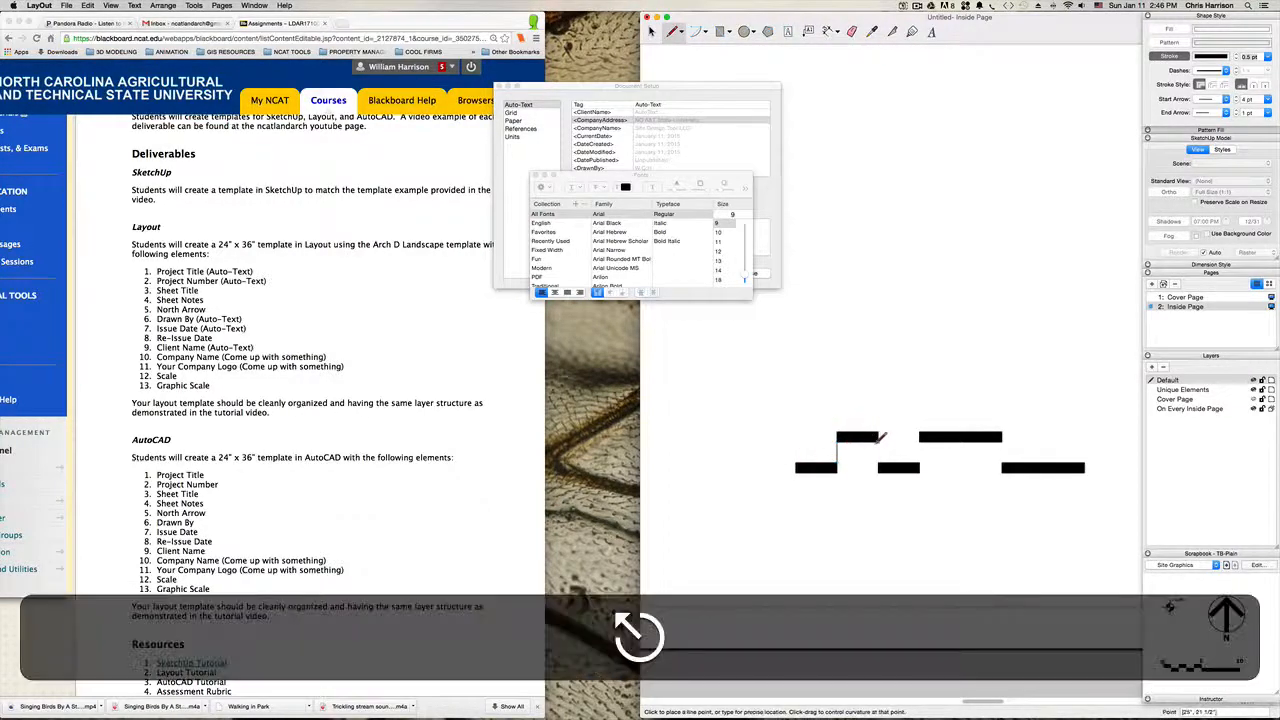
pyautogui.click(878, 442)
pyautogui.click(878, 463)
pyautogui.press('Escape')
pyautogui.click(919, 462)
pyautogui.click(919, 442)
pyautogui.press('Escape')
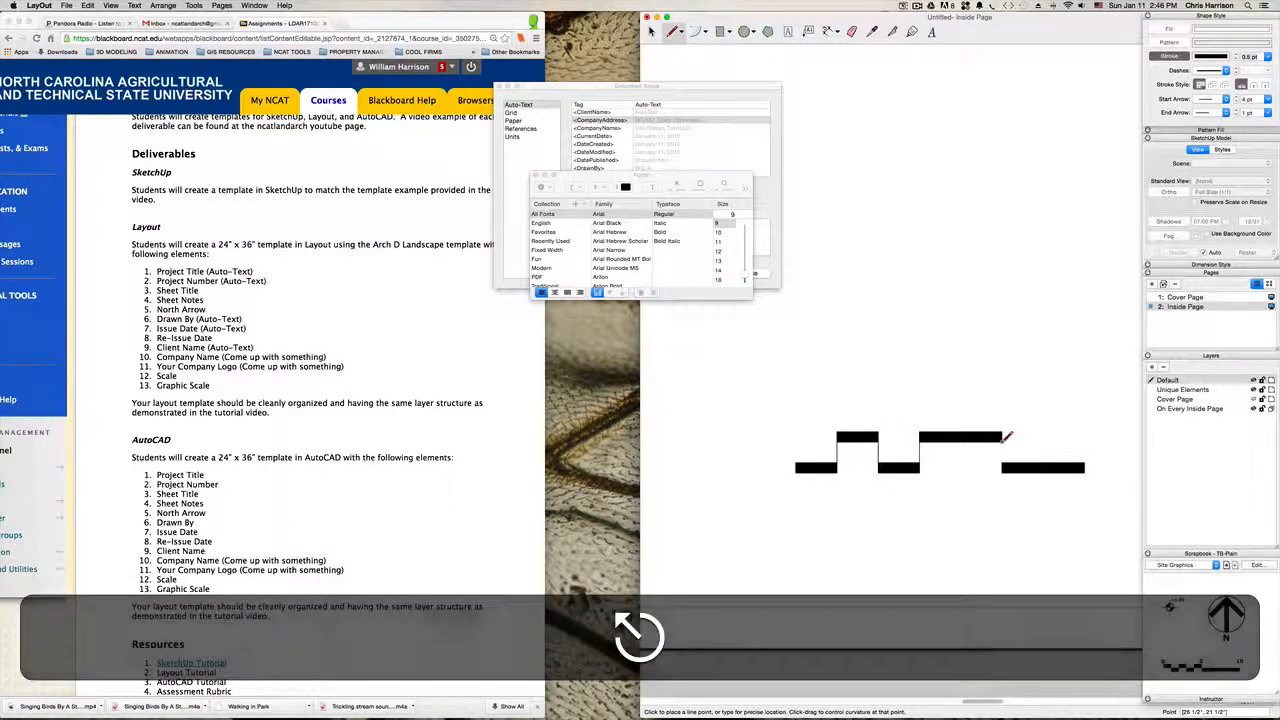
pyautogui.click(1001, 442)
pyautogui.click(1001, 463)
pyautogui.press('Escape')
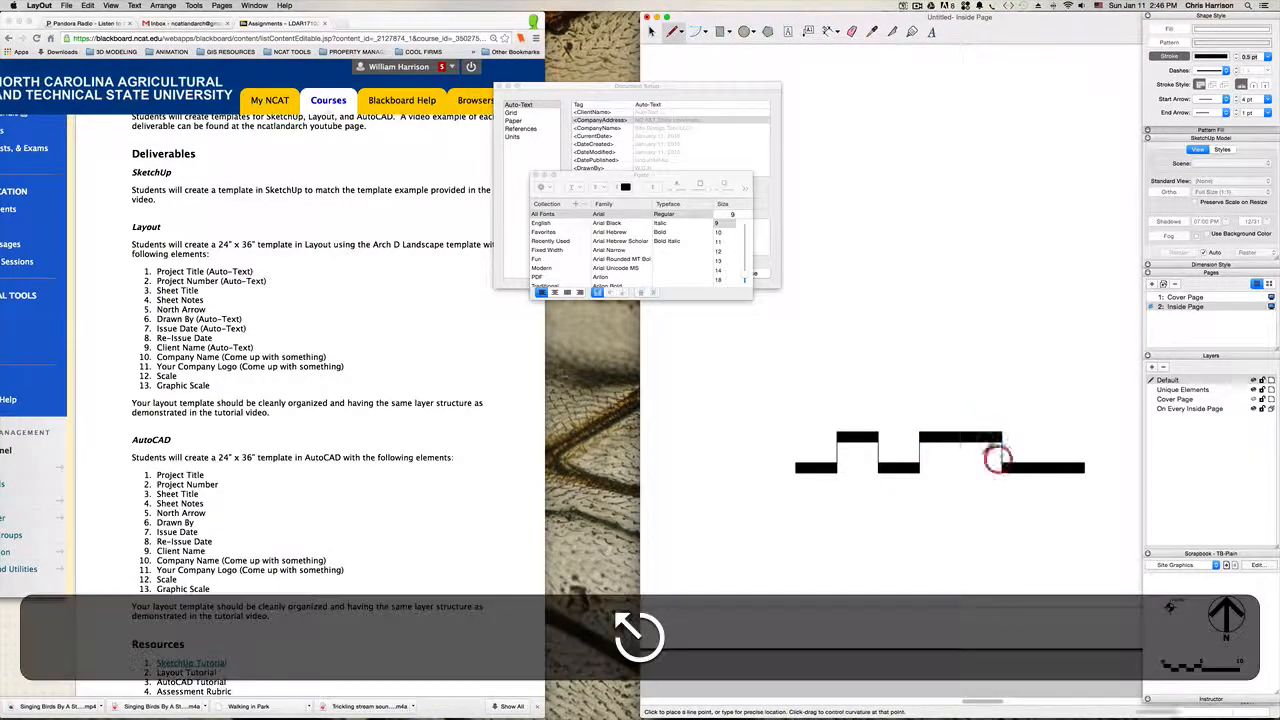
# Step: Draw vertical end lines from the outer corners of the first and last bars up to the upper bars' top edge
pyautogui.click(796, 464)
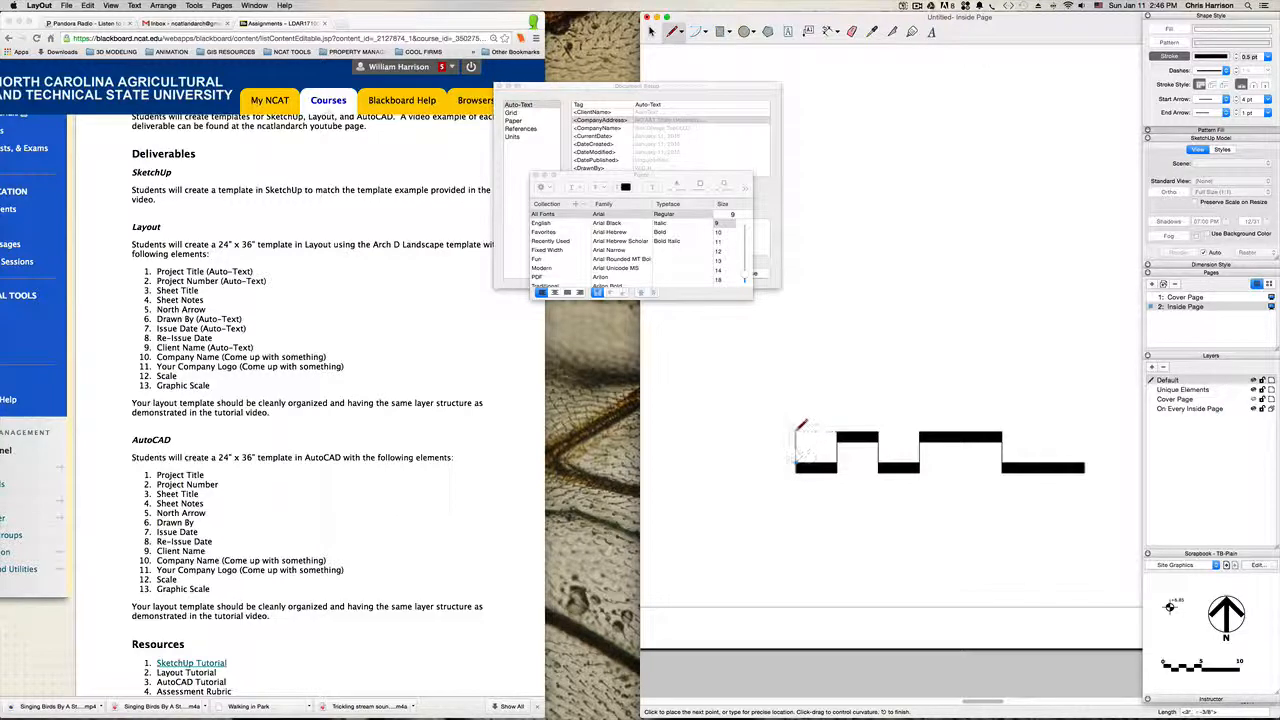
pyautogui.click(796, 432)
pyautogui.press('Escape')
pyautogui.click(1083, 462)
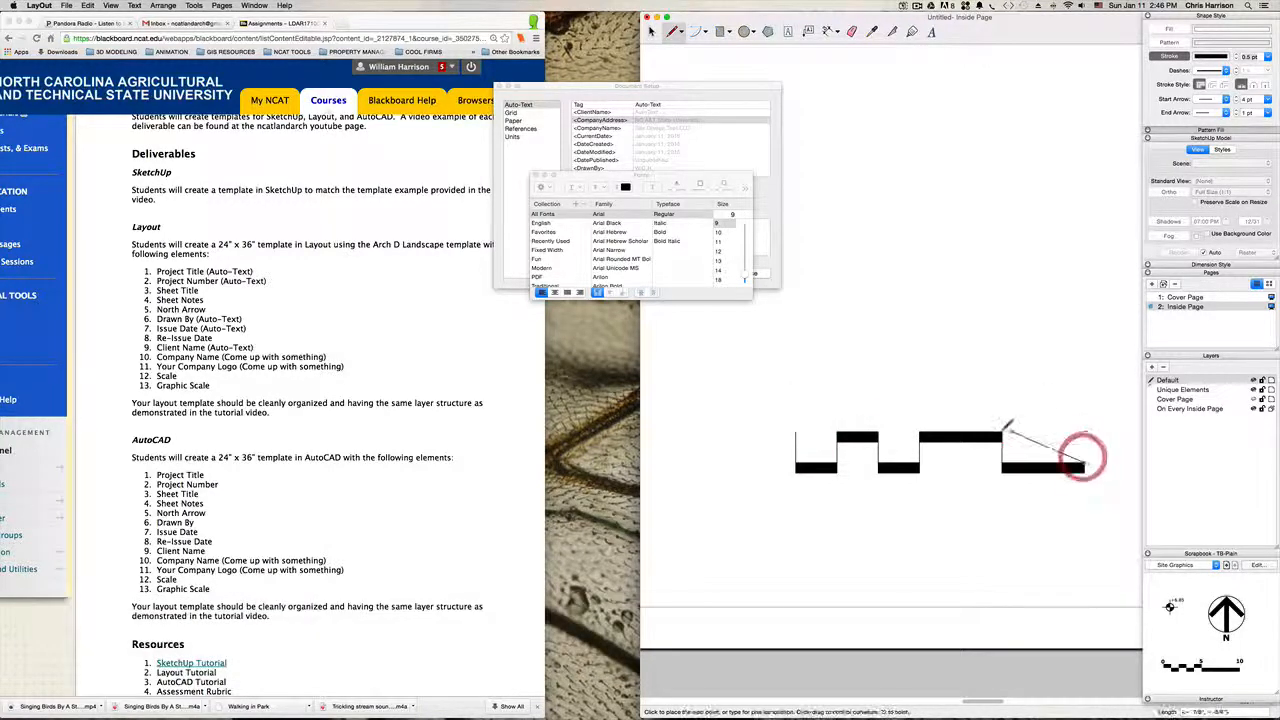
pyautogui.click(1008, 430)
pyautogui.click(1083, 432)
pyautogui.press('Return')
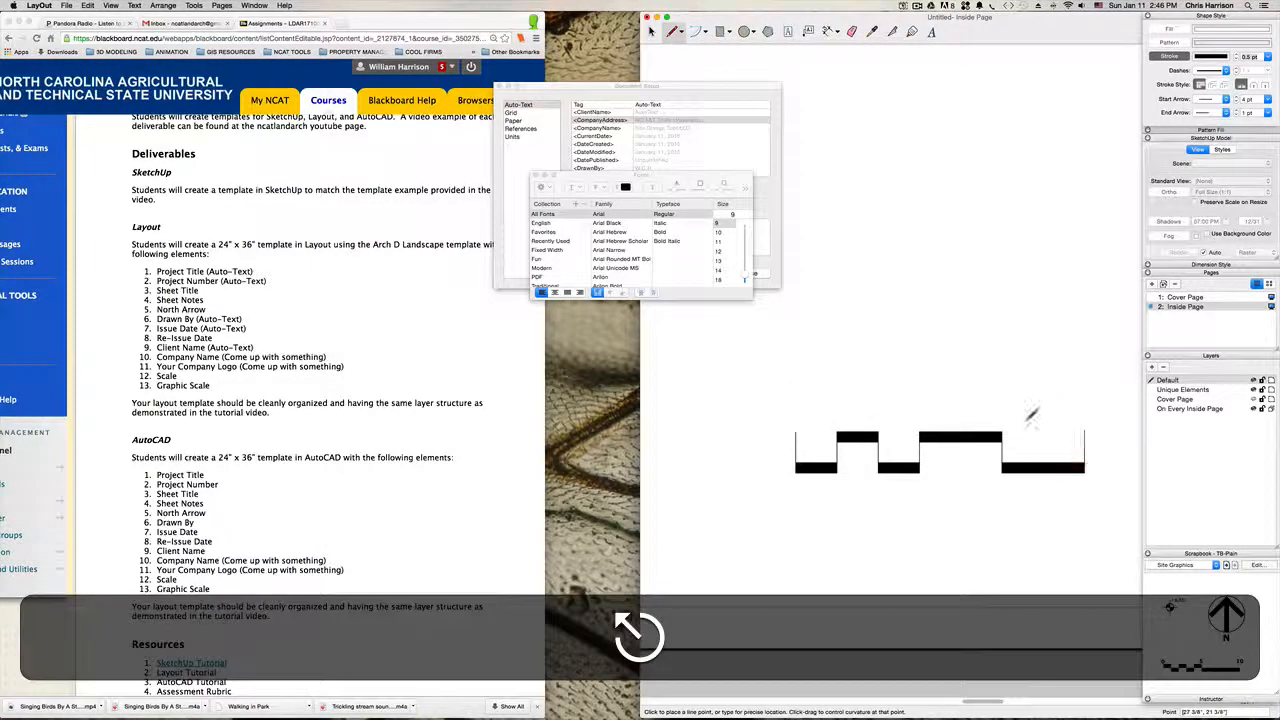
pyautogui.press('space')
# Step: Add a small text box reading 0' below the start of the graphic scale
pyautogui.press('h')
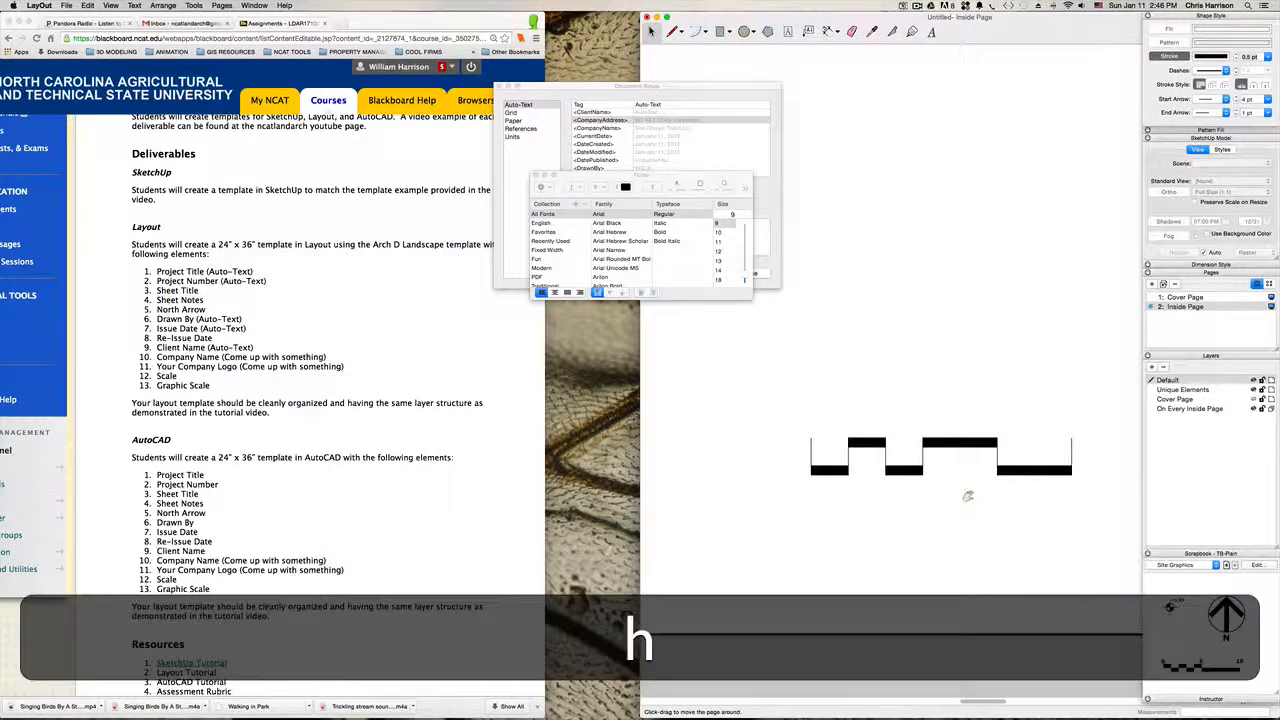
pyautogui.moveTo(955, 494)
pyautogui.mouseDown()
pyautogui.moveTo(955, 478)
pyautogui.moveTo(922, 476)
pyautogui.mouseUp()
pyautogui.scroll(3, 798, 470)
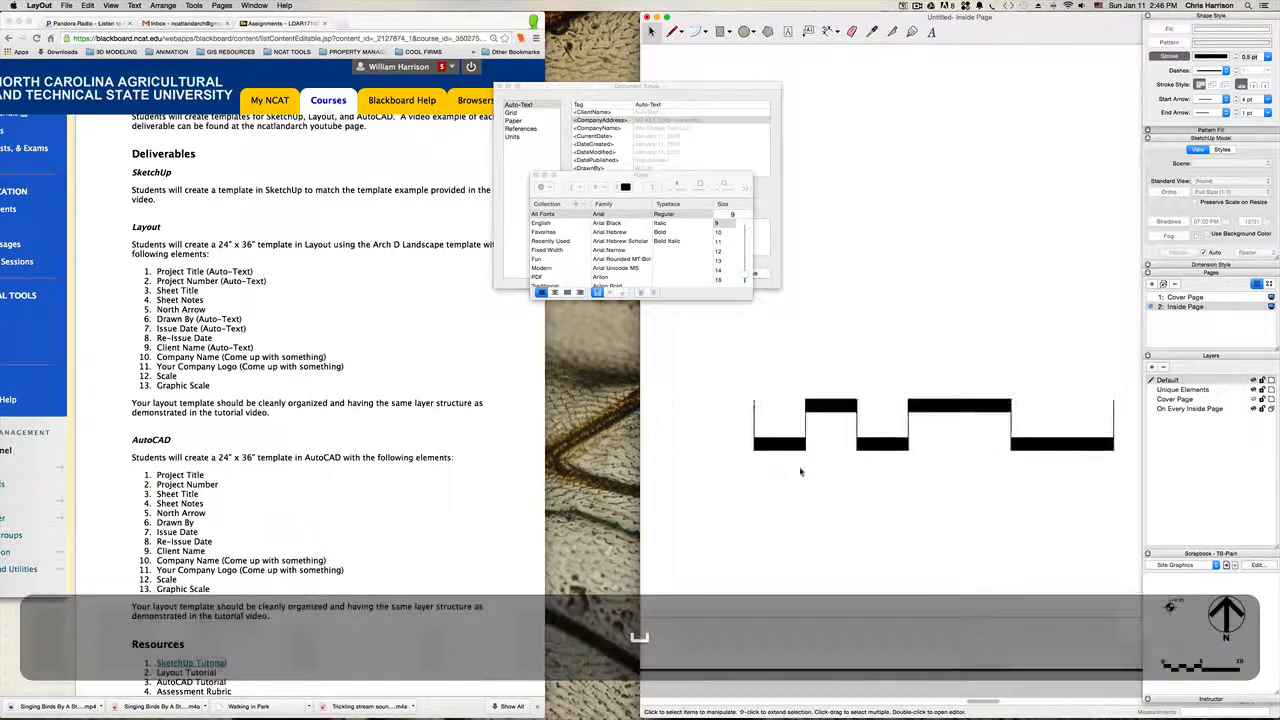
pyautogui.click(789, 32)
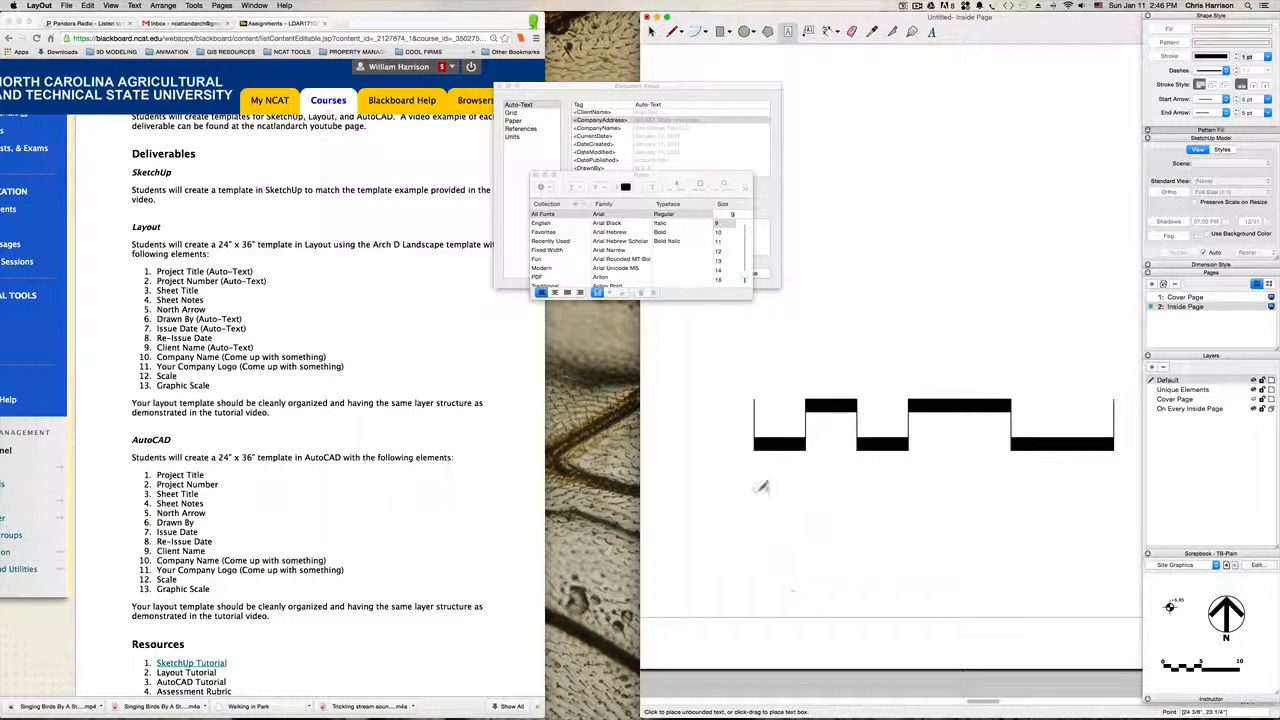
pyautogui.moveTo(765, 508); pyautogui.dragTo(767, 515)
pyautogui.write('0')
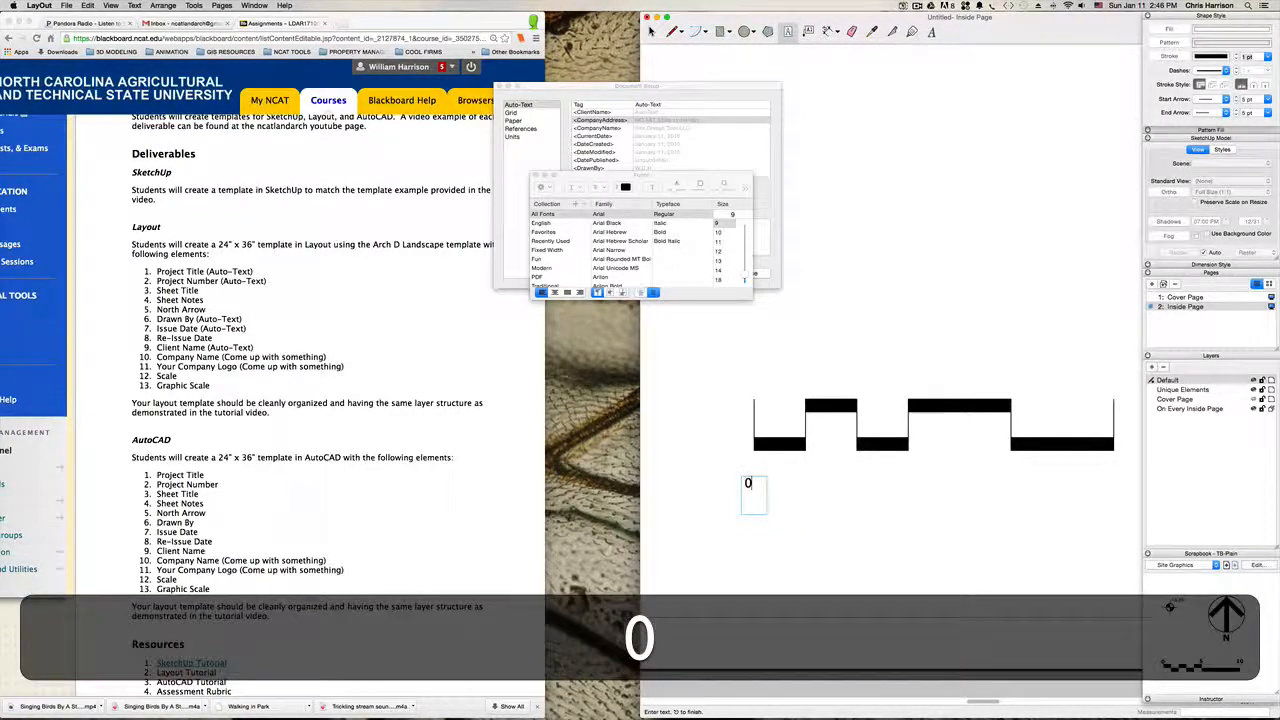
pyautogui.click(798, 569)
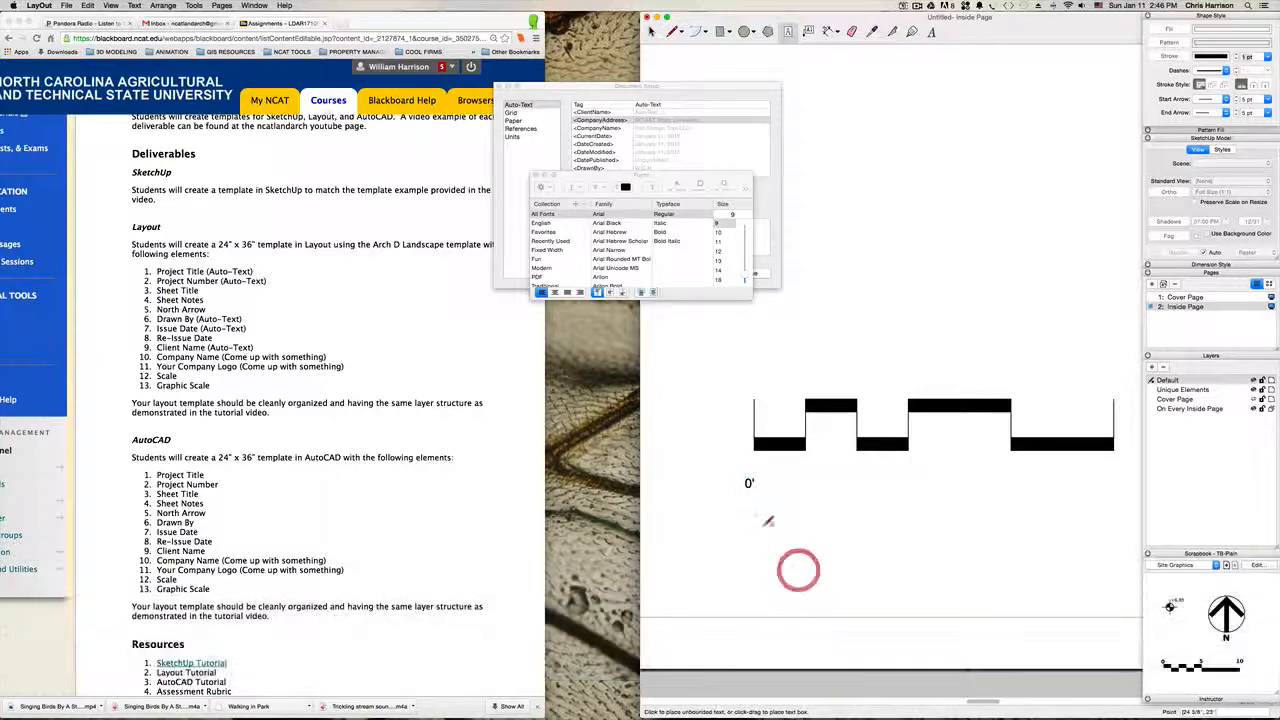
# Step: Move the 0' label up and align it directly beneath the scale's starting line
pyautogui.press('space')
pyautogui.click(753, 490)
pyautogui.scroll(1, 755, 490)
pyautogui.press('m')
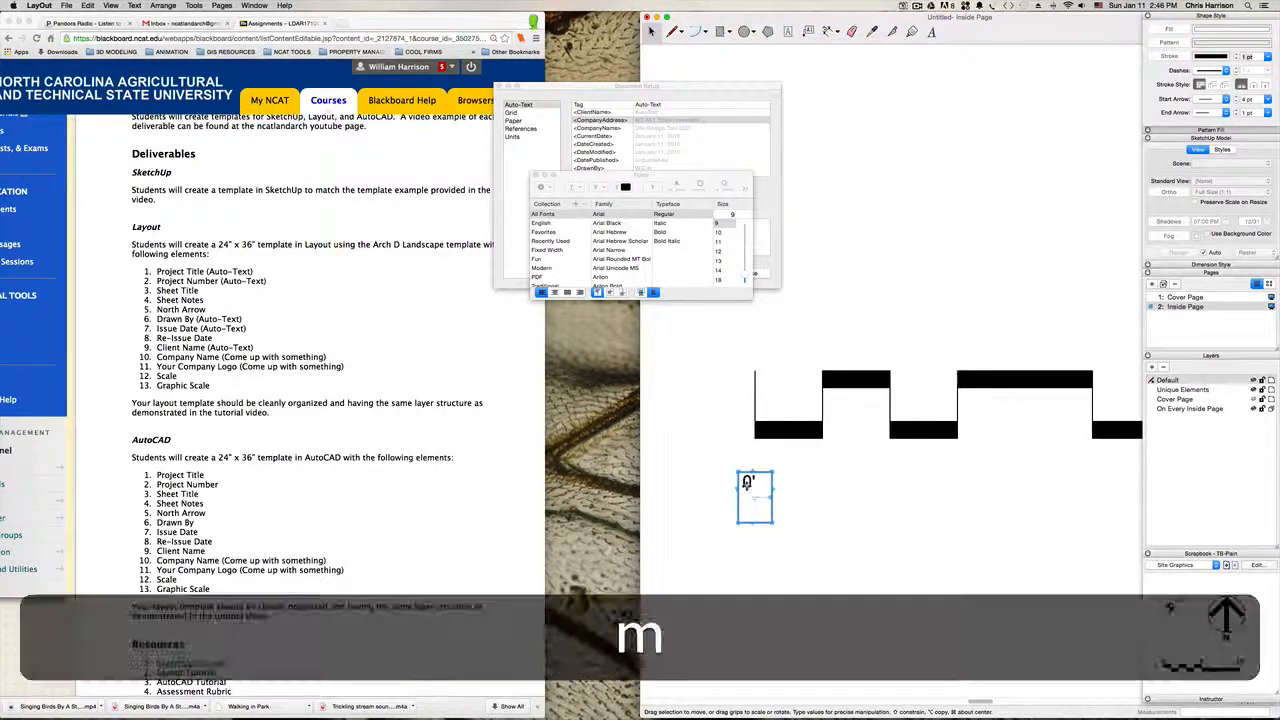
pyautogui.moveTo(747, 492); pyautogui.dragTo(756, 464)
pyautogui.press('Up')
pyautogui.press('Right')
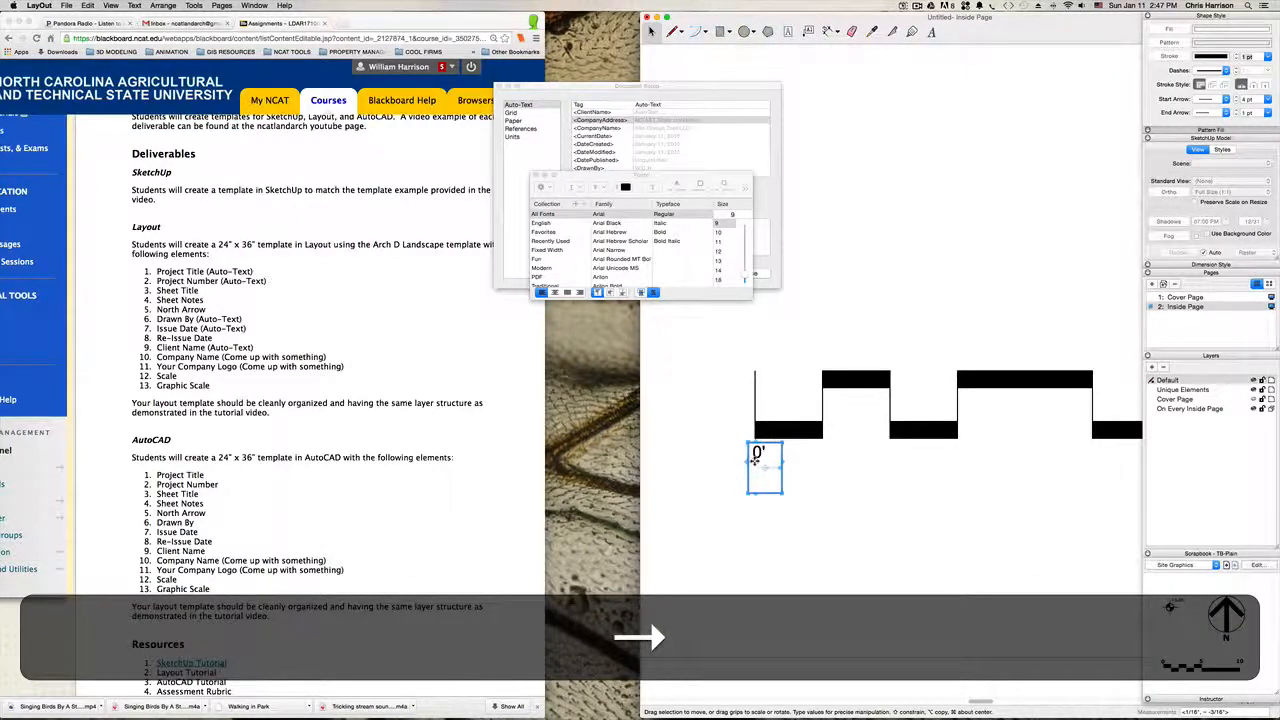
pyautogui.press('Left')
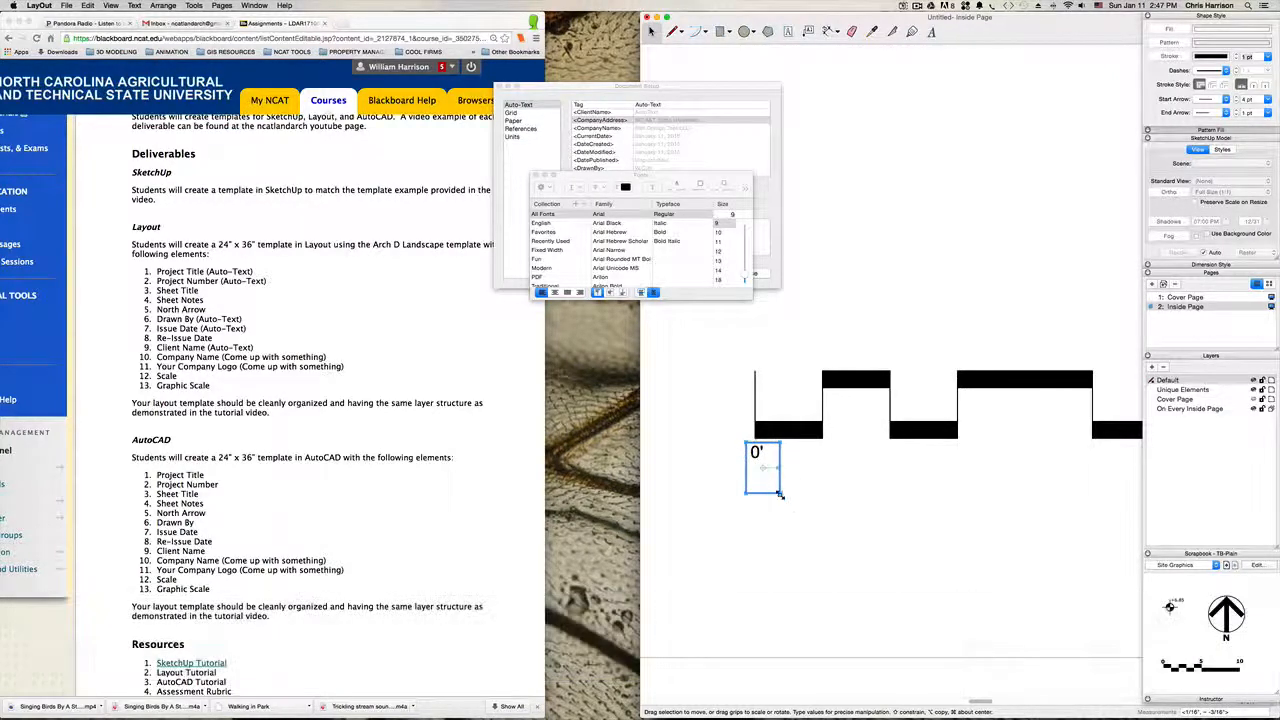
pyautogui.click(785, 498)
# Step: Copy the 0' label horizontally to sit beneath each remaining division line and the end of the scale
pyautogui.click(754, 455)
pyautogui.keyDown('alt'); pyautogui.moveTo(755, 453); pyautogui.dragTo(819, 453); pyautogui.keyUp('alt')
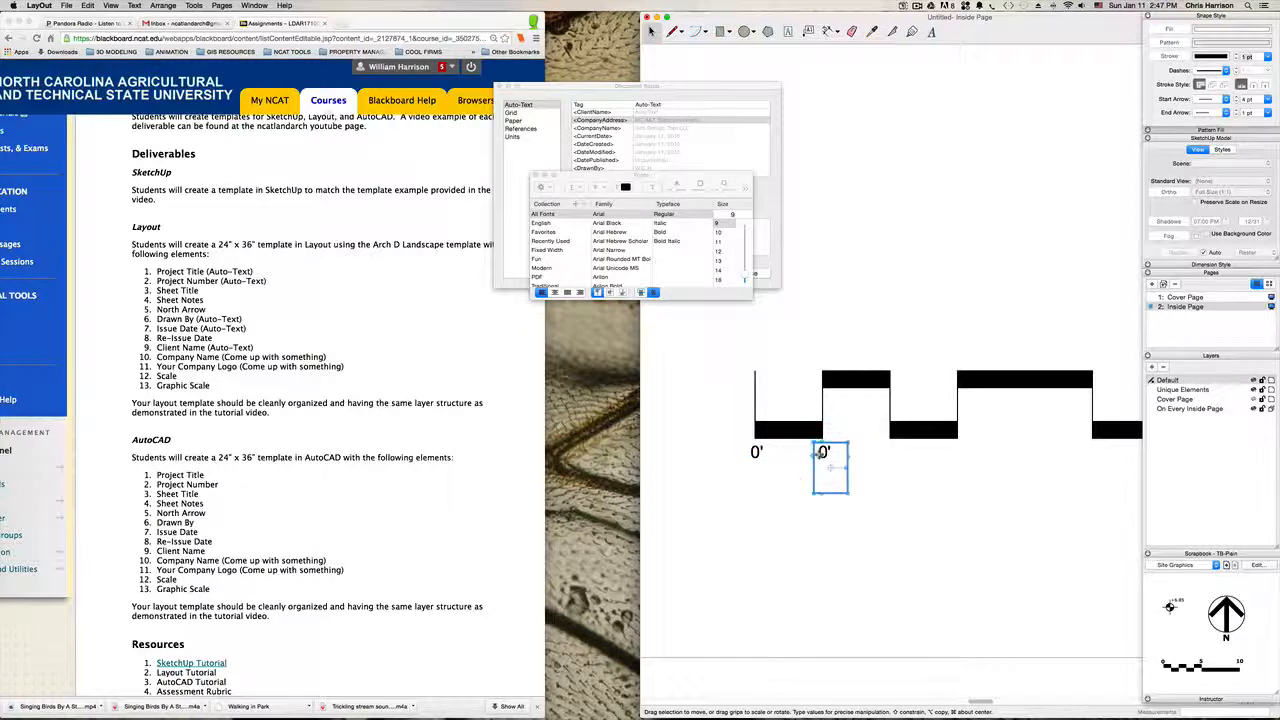
pyautogui.doubleClick(826, 454)
pyautogui.keyDown('alt'); pyautogui.moveTo(830, 453); pyautogui.dragTo(895, 460); pyautogui.keyUp('alt')
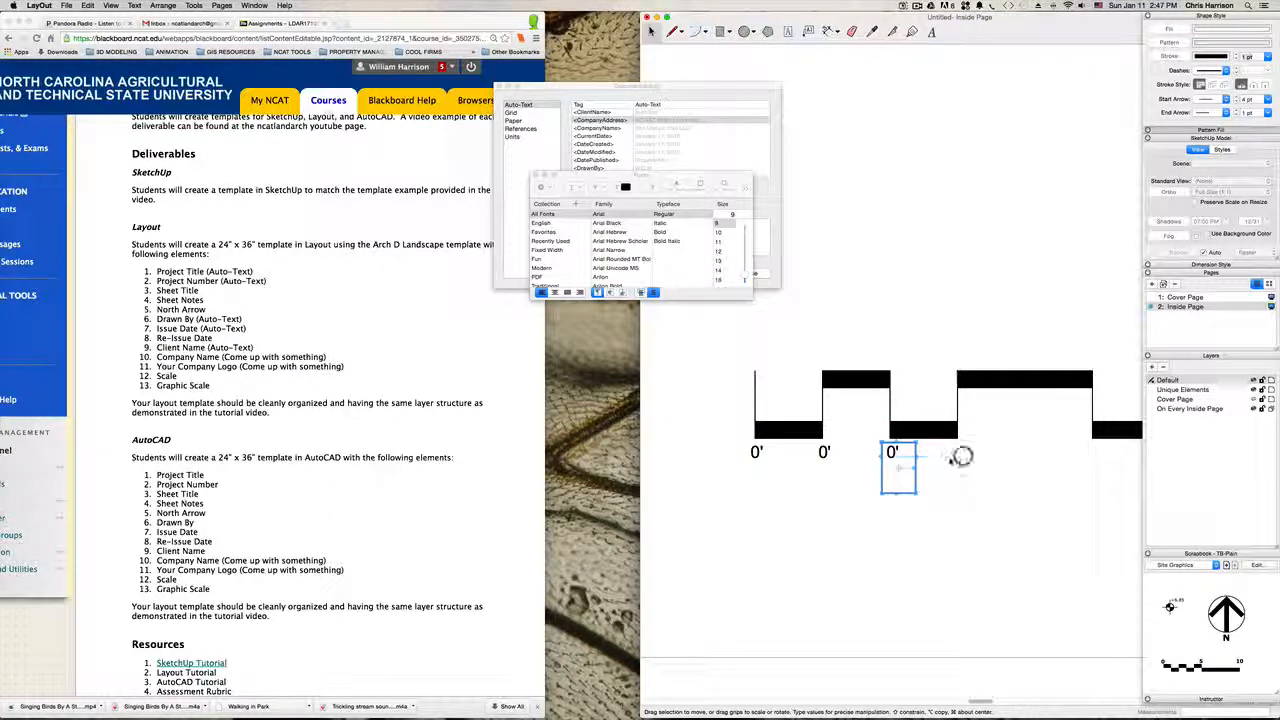
pyautogui.keyDown('alt'); pyautogui.moveTo(897, 455); pyautogui.dragTo(1108, 477); pyautogui.keyUp('alt')
pyautogui.press('h')
pyautogui.press('space')
pyautogui.click(836, 458)
pyautogui.press('space')
# Step: Select the complete graphic scale with its bars, lines and 0' labels, and group it
pyautogui.click(862, 511)
pyautogui.scroll(-10, 862, 511)
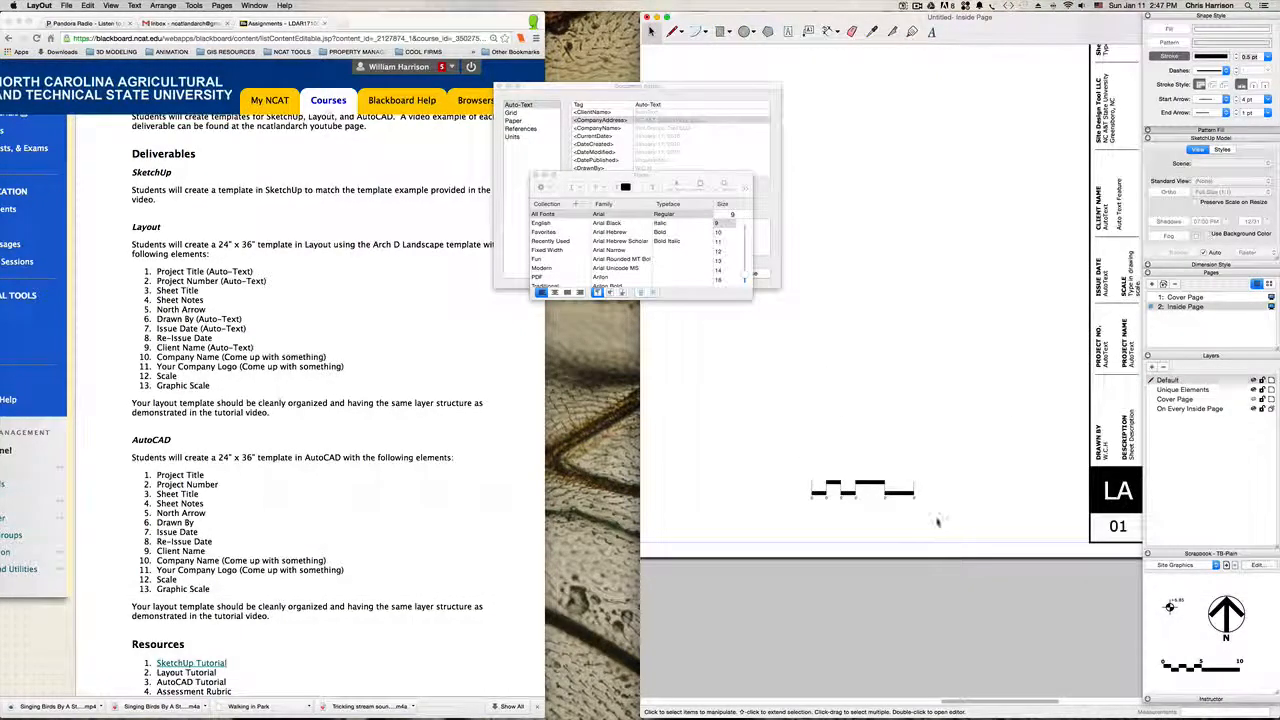
pyautogui.moveTo(928, 516); pyautogui.dragTo(791, 451)
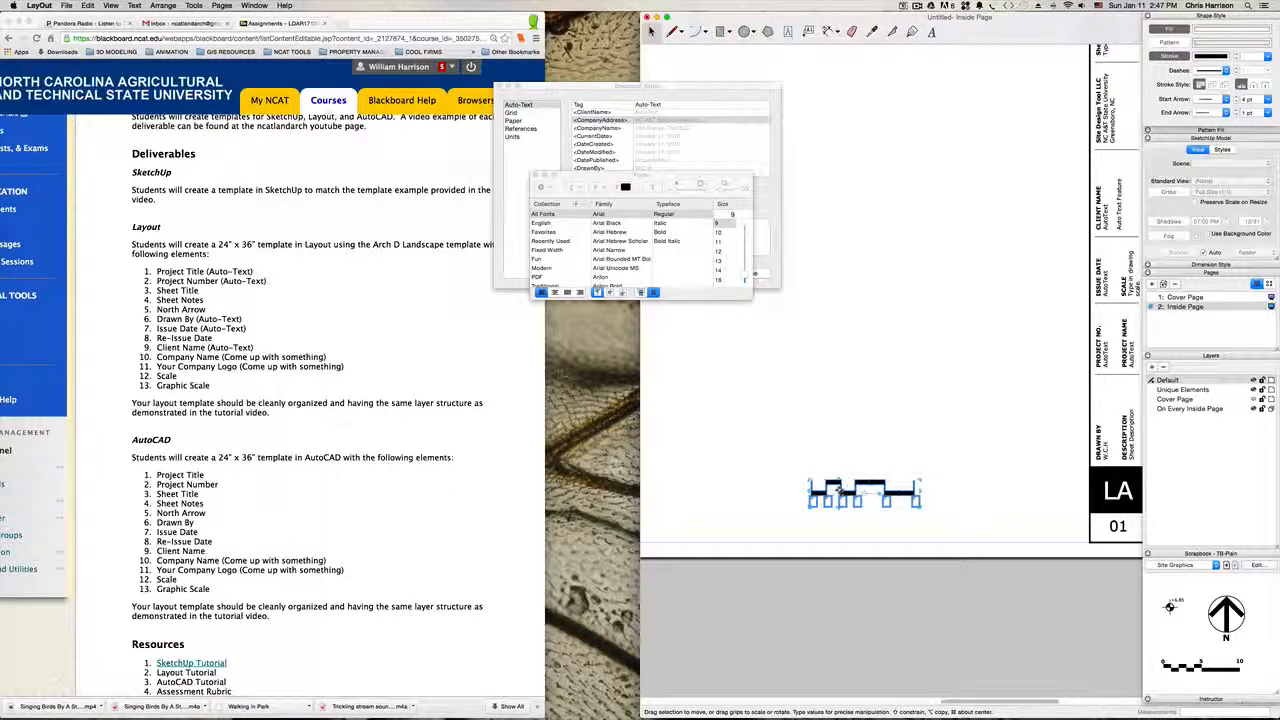
pyautogui.rightClick(838, 492)
pyautogui.click(862, 590)
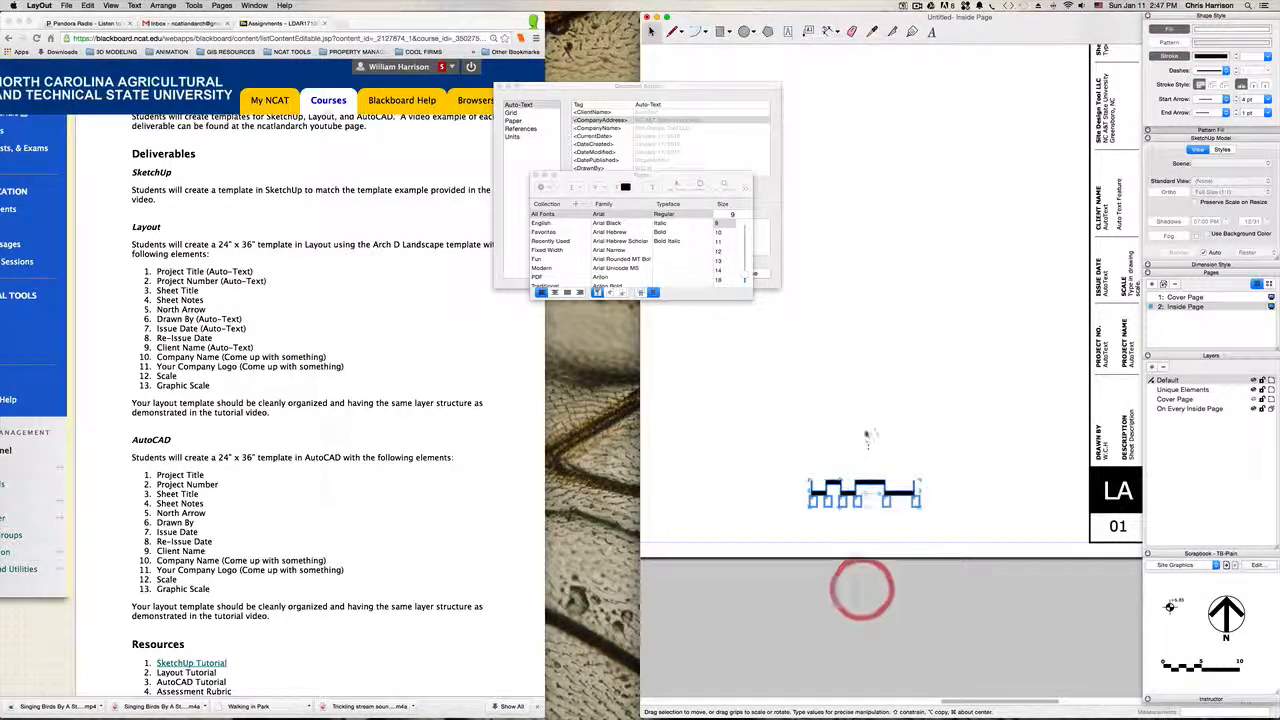
# Step: Open the list of scrapbook collections from the current Site Graphics page to browse the available graphics
pyautogui.press('h')
pyautogui.moveTo(848, 431); pyautogui.dragTo(931, 449)
pyautogui.scroll(-3, 915, 416)
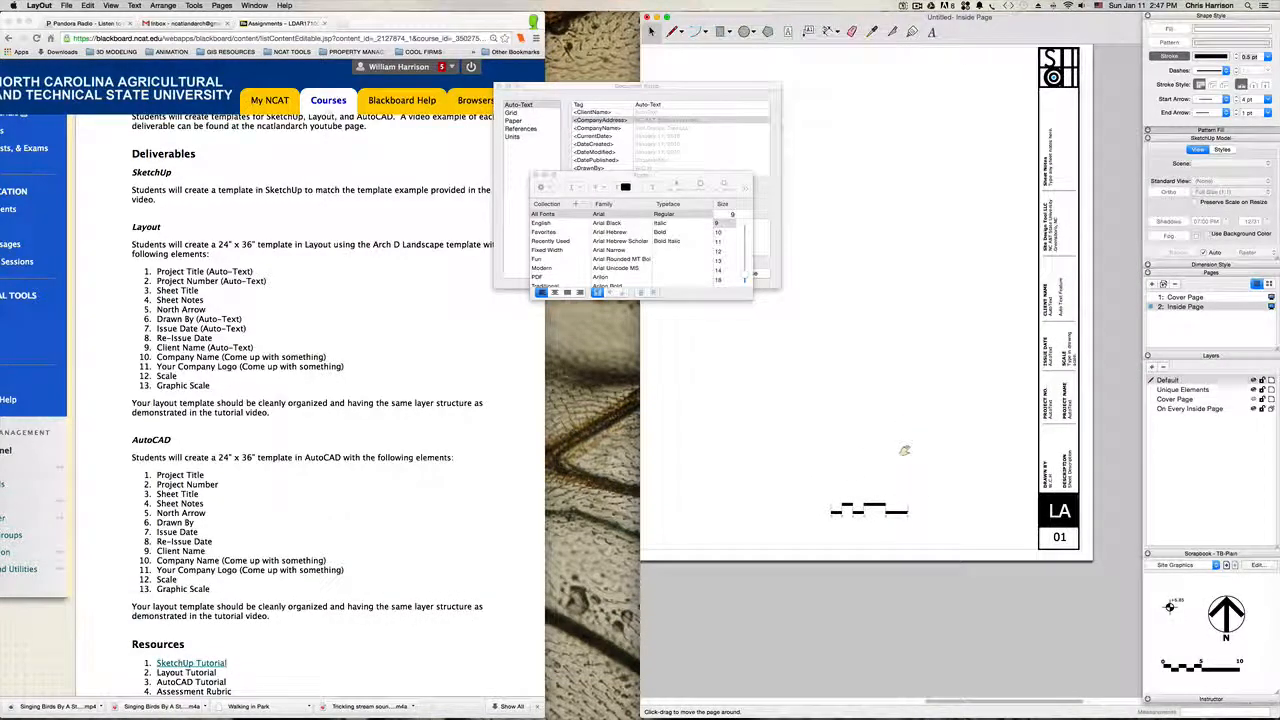
pyautogui.press('space')
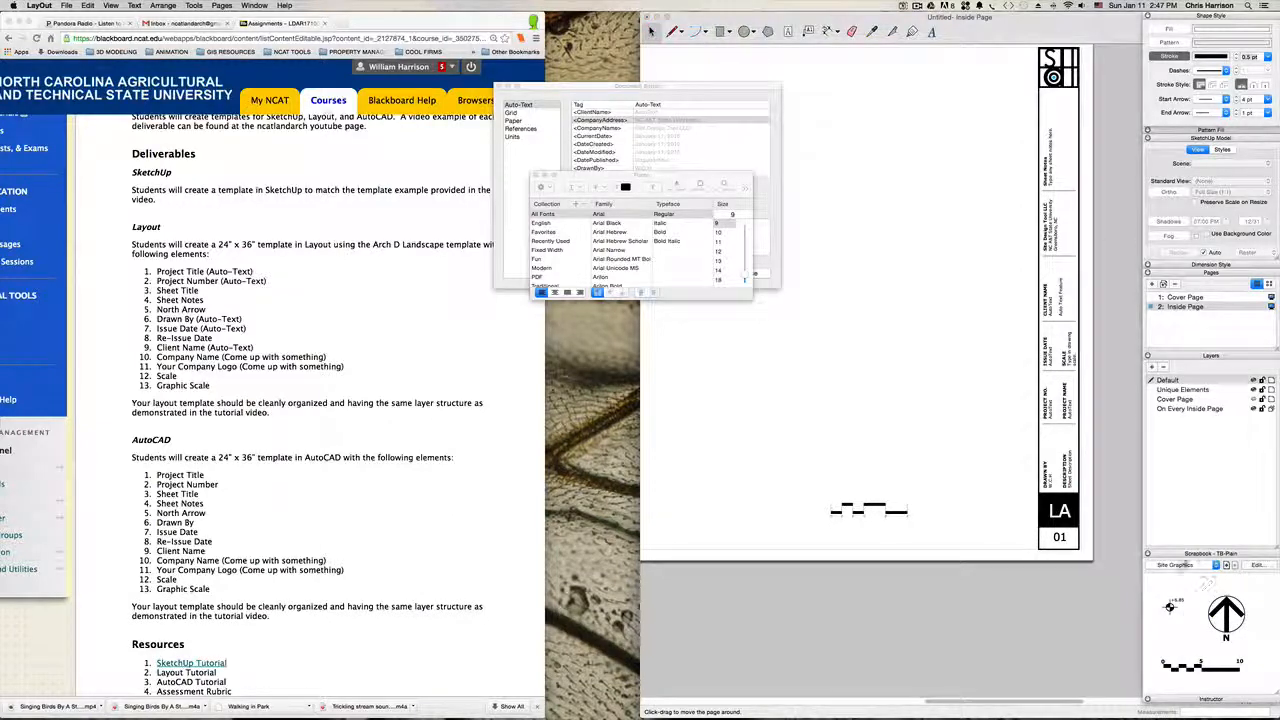
pyautogui.press('space')
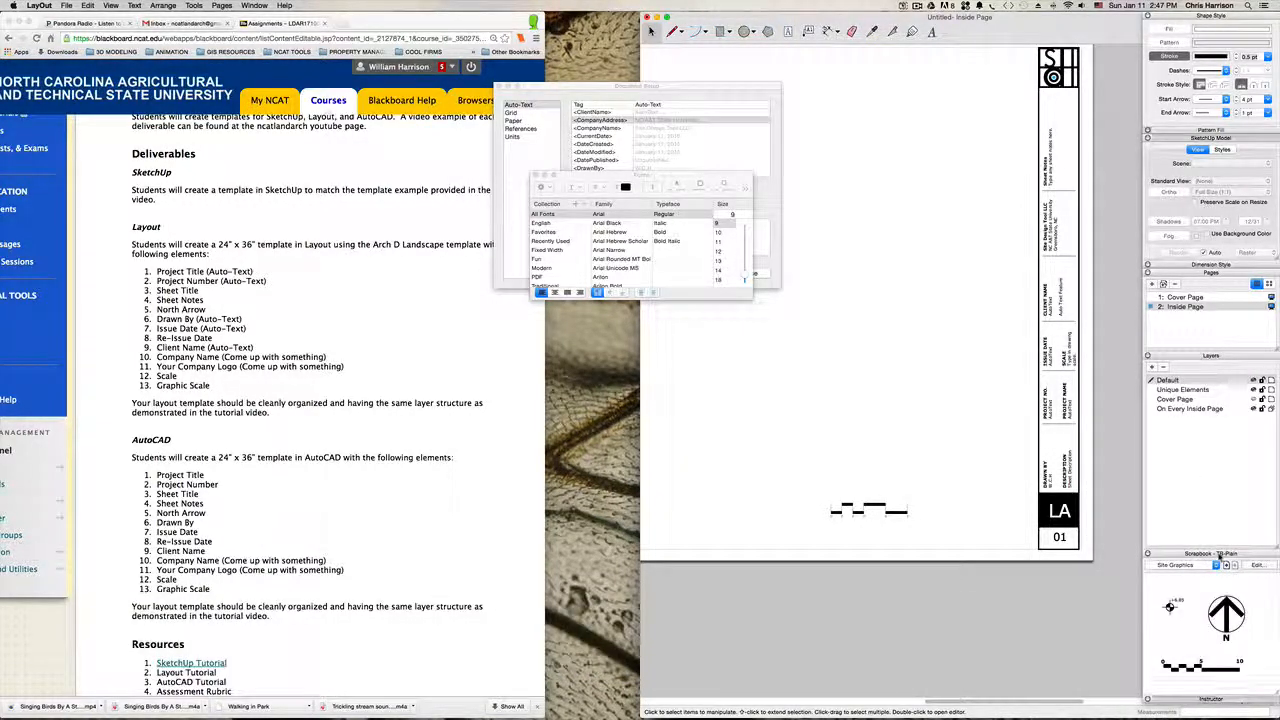
pyautogui.click(1218, 554)
pyautogui.click(1212, 554)
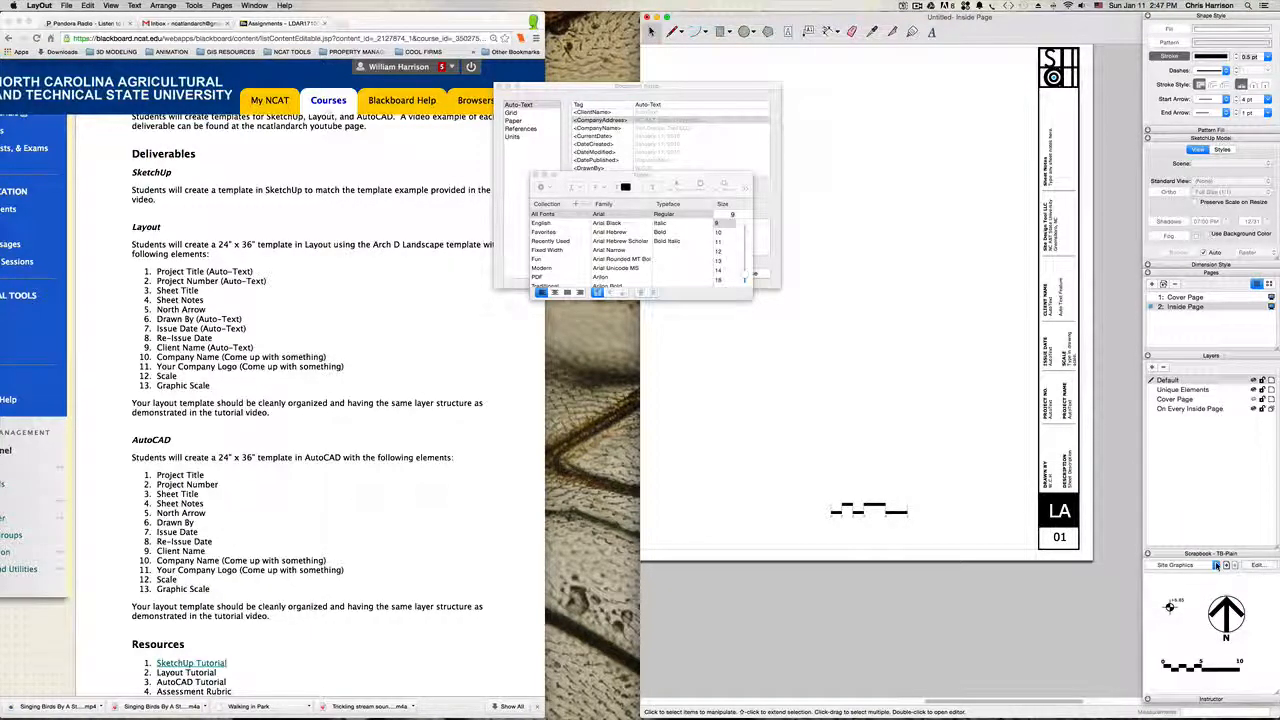
pyautogui.click(1216, 565)
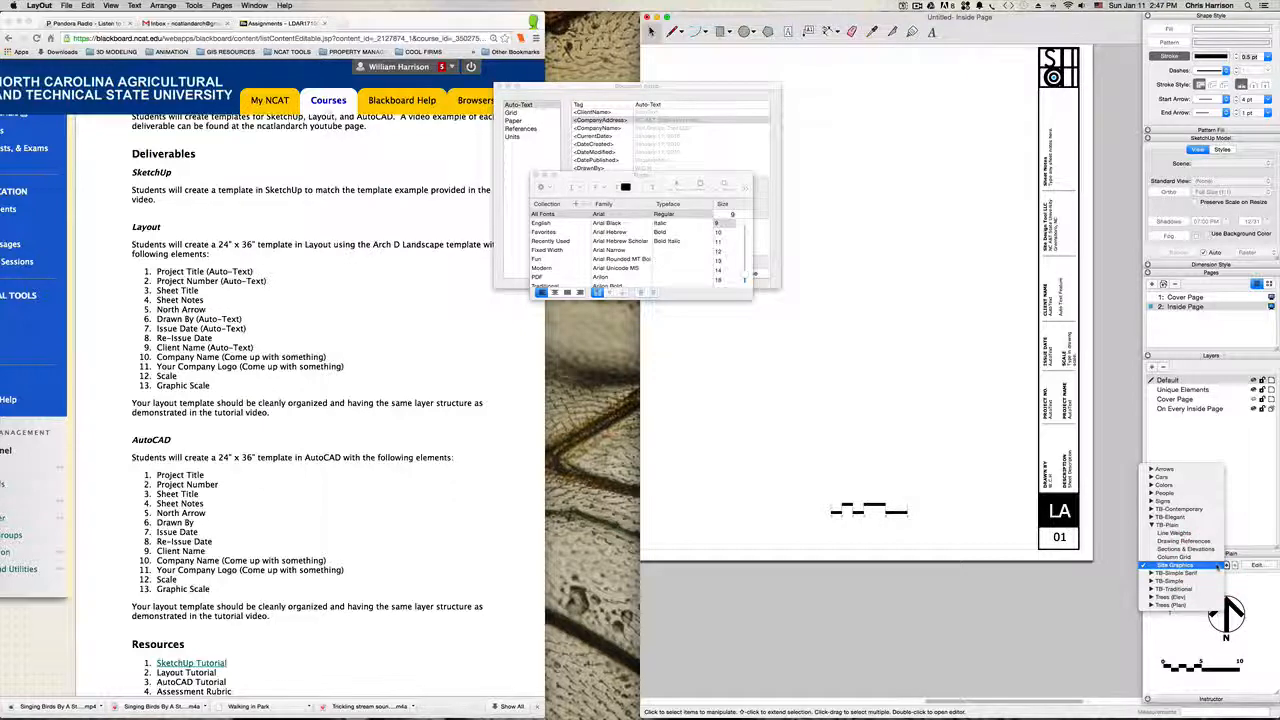
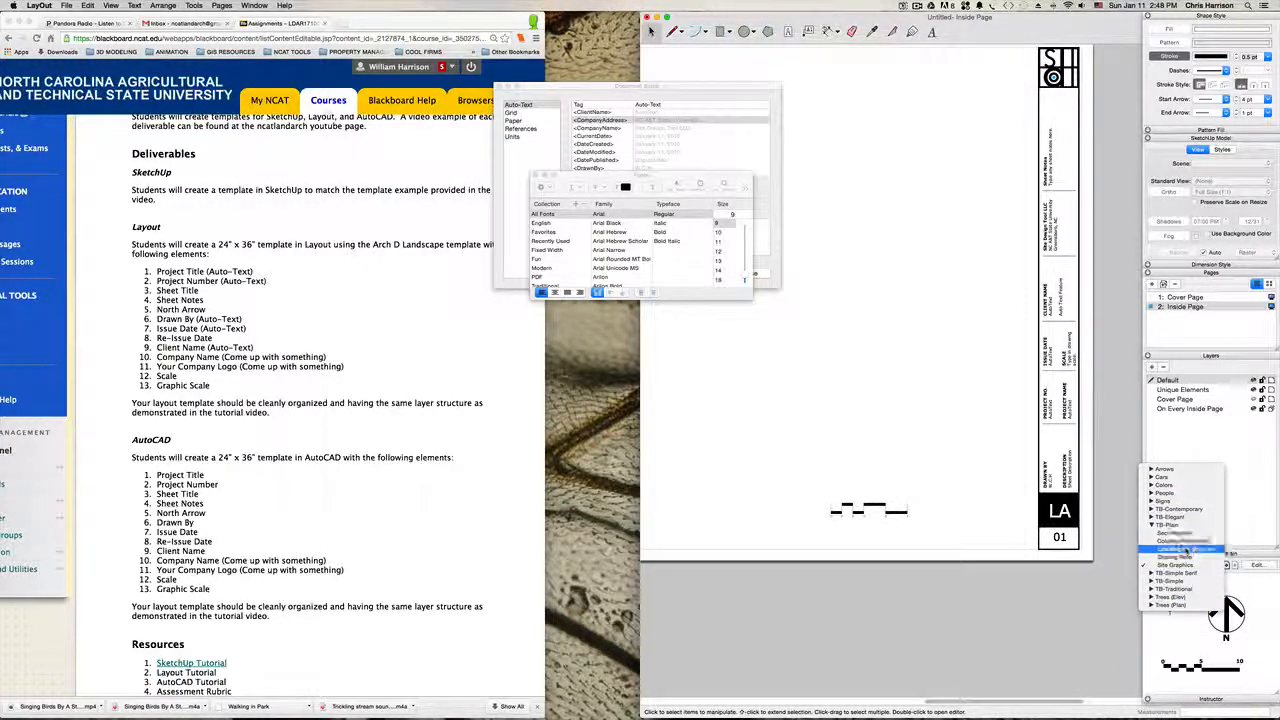
# Step: Place the north arrow from the Site Graphics scrapbook page on the sheet, between the graphic scale and the title block
pyautogui.click(1176, 565)
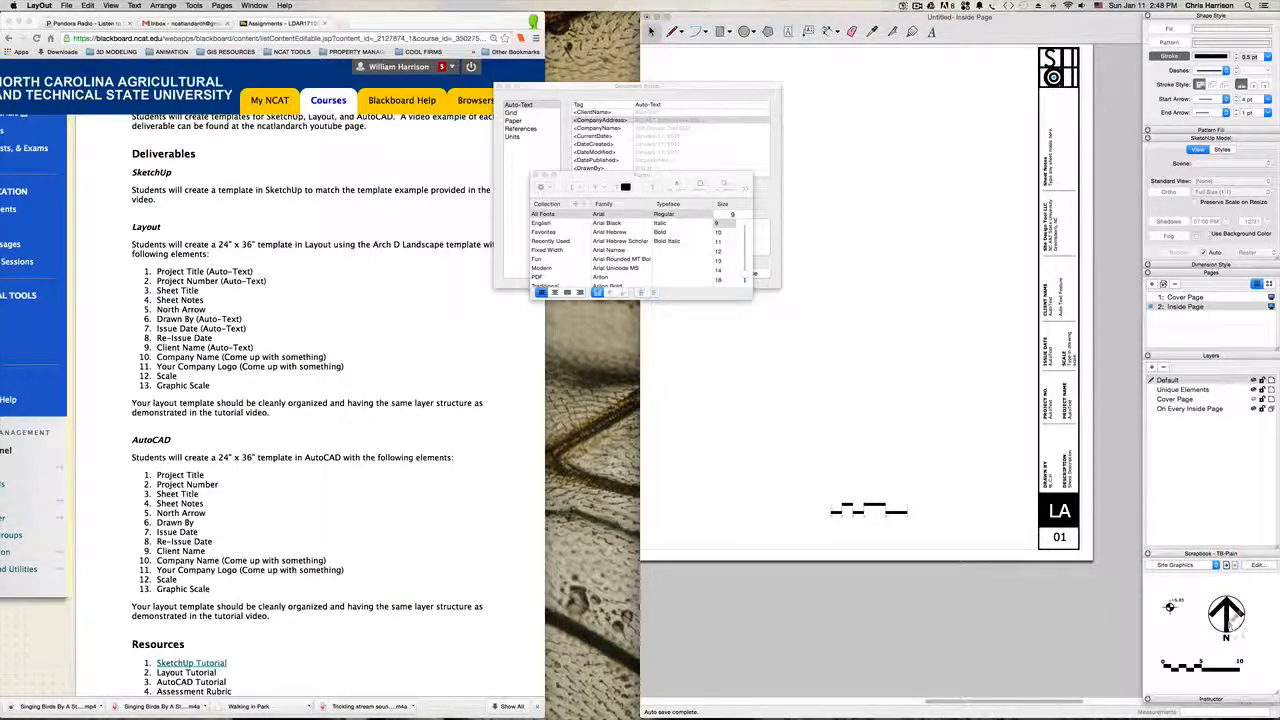
pyautogui.press('space')
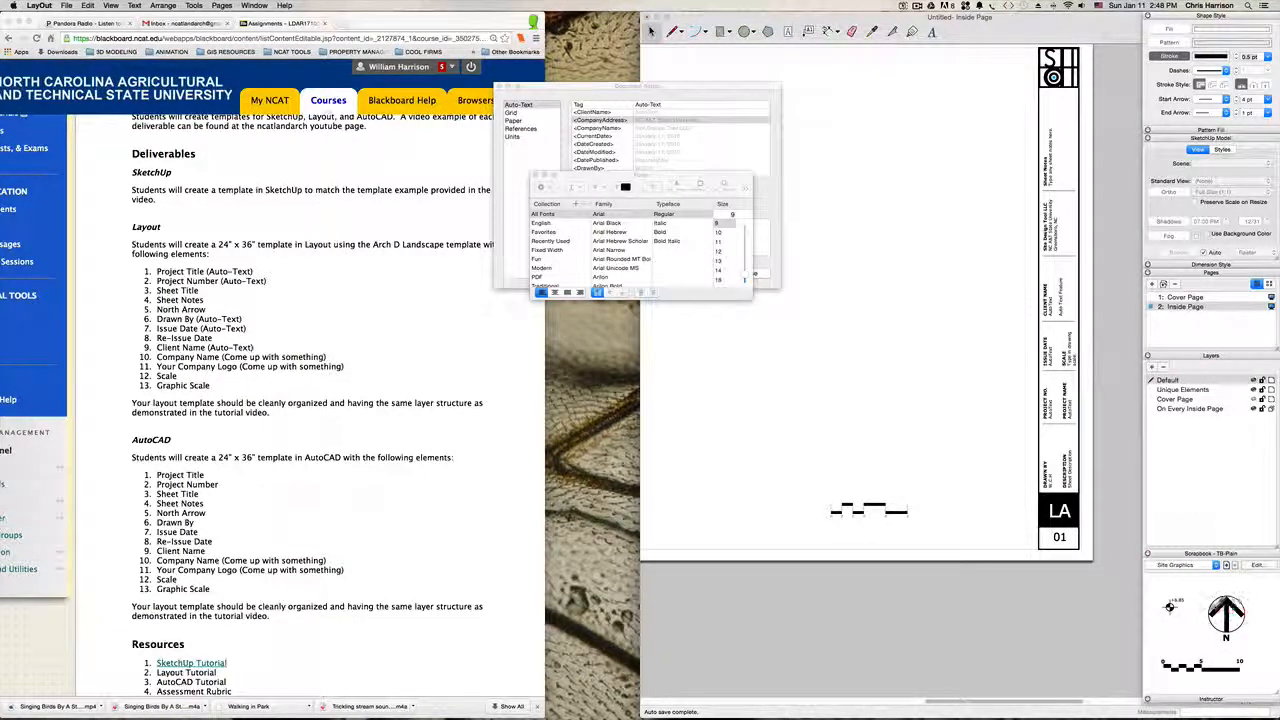
pyautogui.click(1213, 607)
pyautogui.press('space')
pyautogui.click(980, 493)
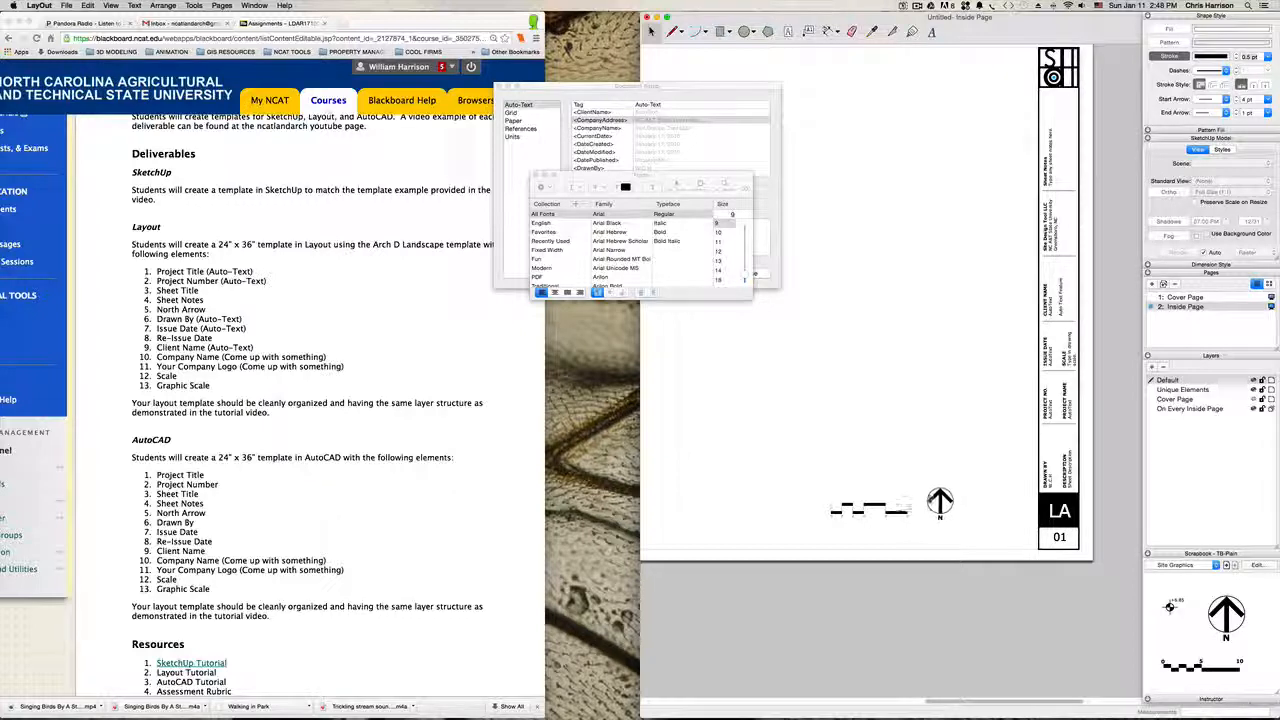
pyautogui.click(937, 500)
pyautogui.press('Escape')
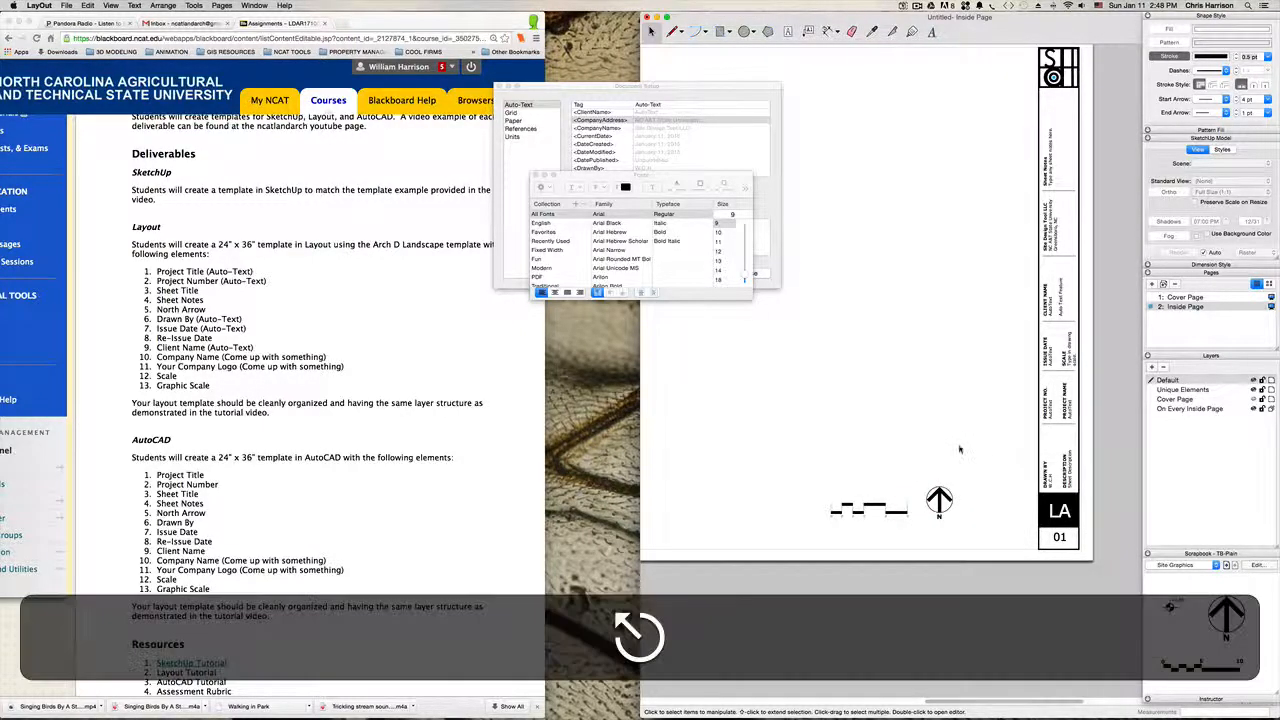
pyautogui.press('space')
# Step: Scale the north arrow down proportionally so it better matches the size of the graphic scale beside it
pyautogui.scroll(3, 938, 486)
pyautogui.scroll(-4, 939, 489)
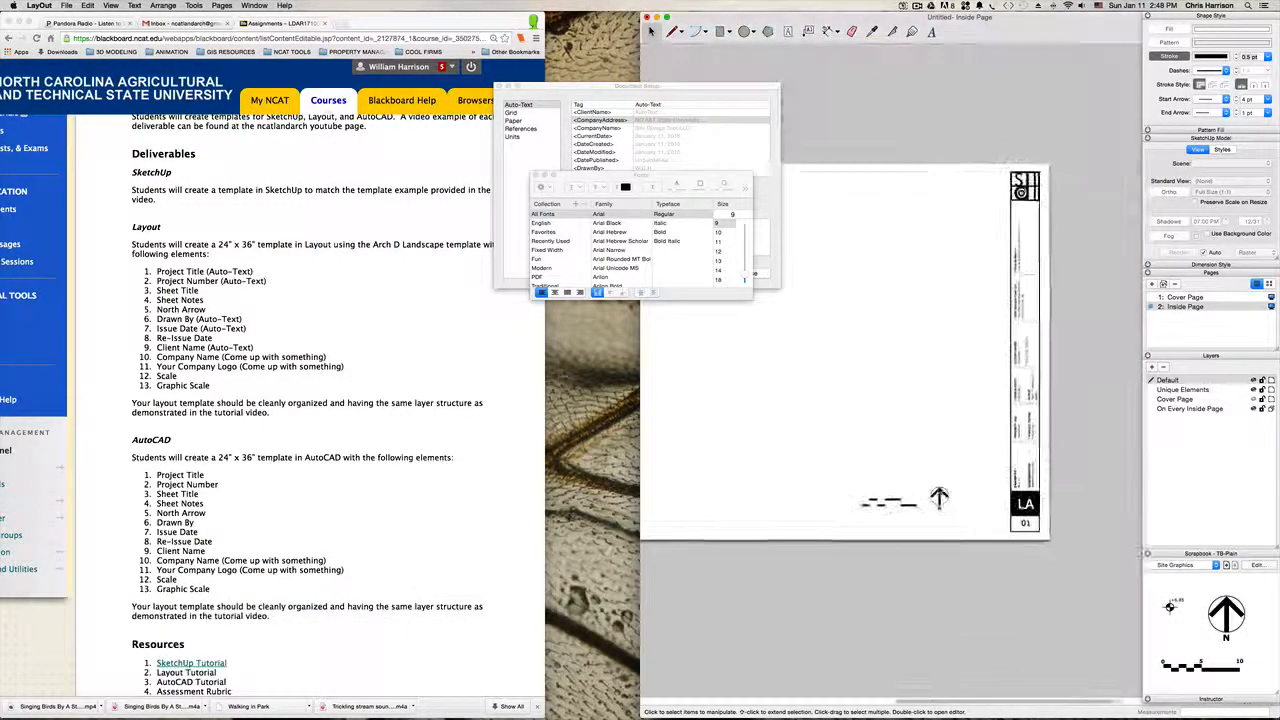
pyautogui.scroll(3, 939, 489)
pyautogui.click(939, 497)
pyautogui.scroll(3, 939, 497)
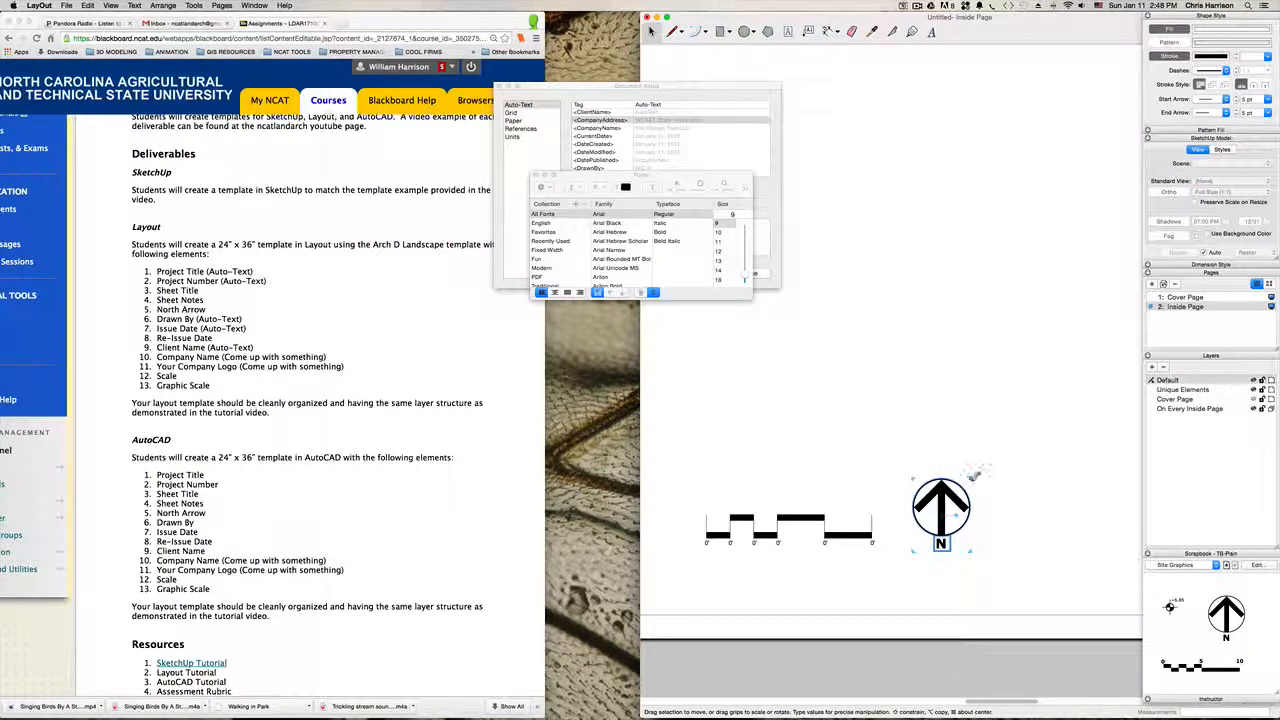
pyautogui.moveTo(972, 478); pyautogui.dragTo(945, 501)
pyautogui.click(953, 480)
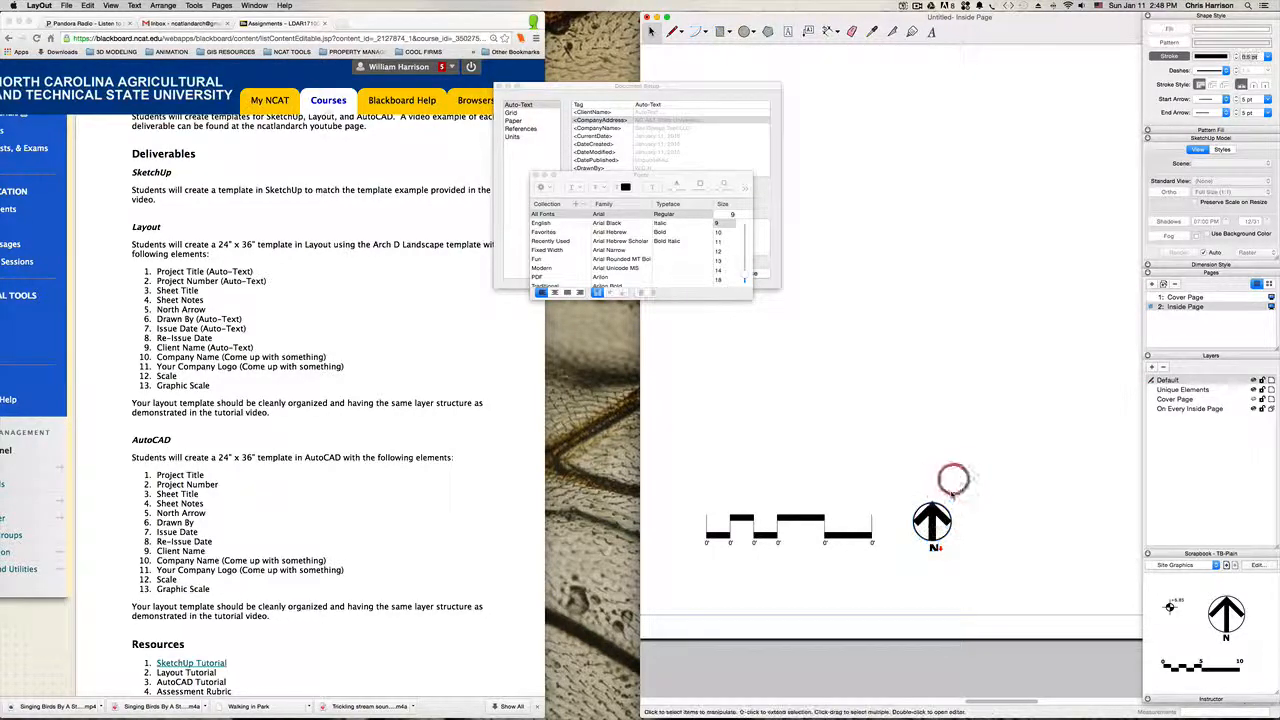
# Step: Open the north arrow group for editing and set the stroke width of its inner arrow to 7 pt
pyautogui.scroll(3, 932, 531)
pyautogui.click(932, 522)
pyautogui.scroll(3, 931, 519)
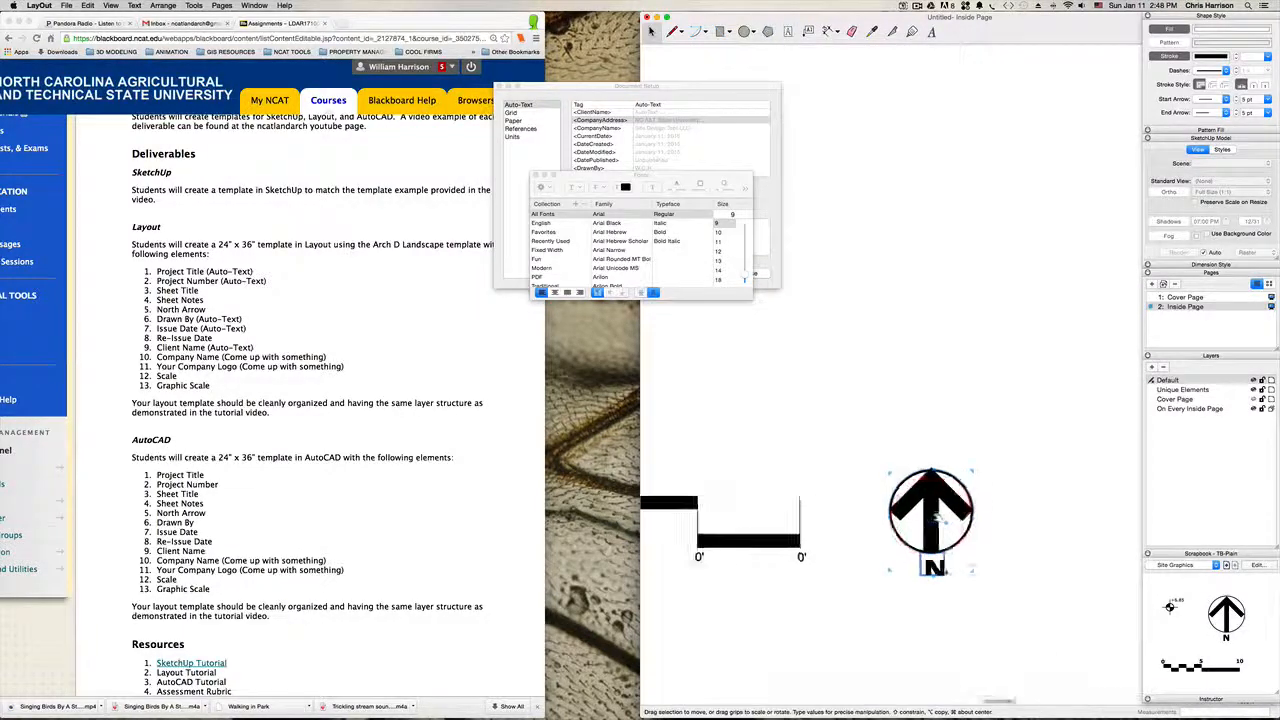
pyautogui.doubleClick(932, 514)
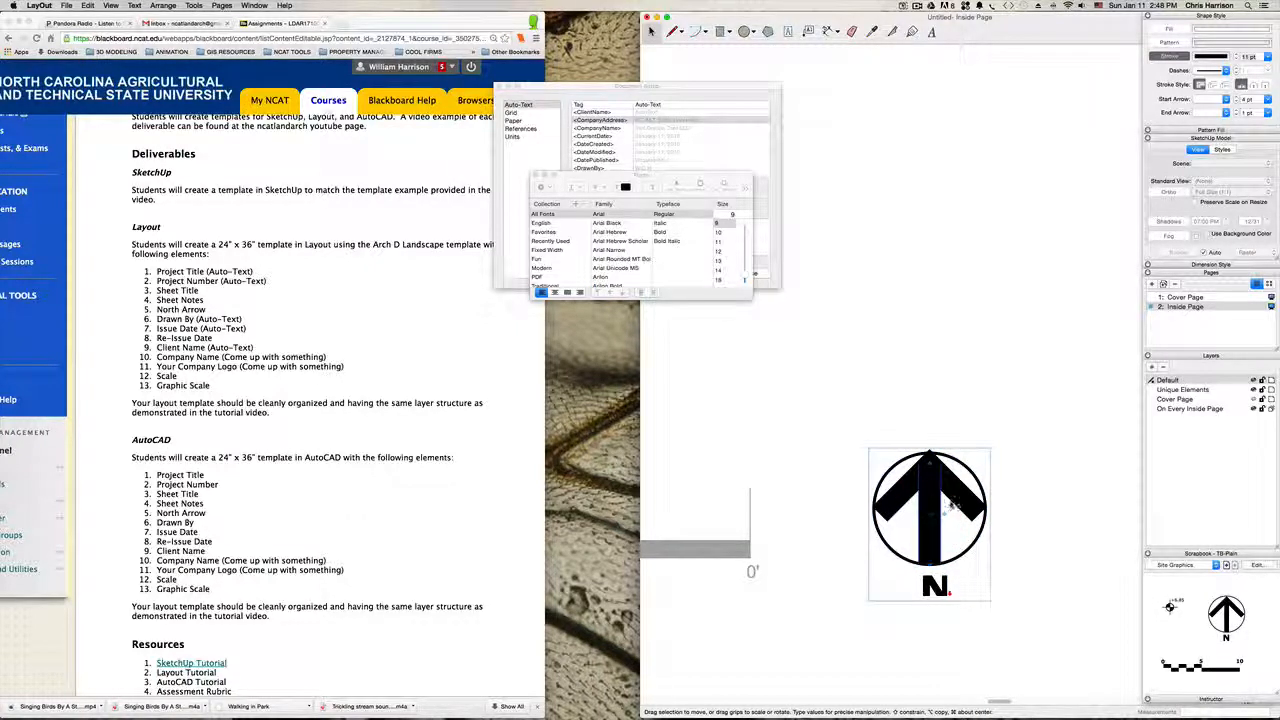
pyautogui.click(930, 509)
pyautogui.click(1251, 57)
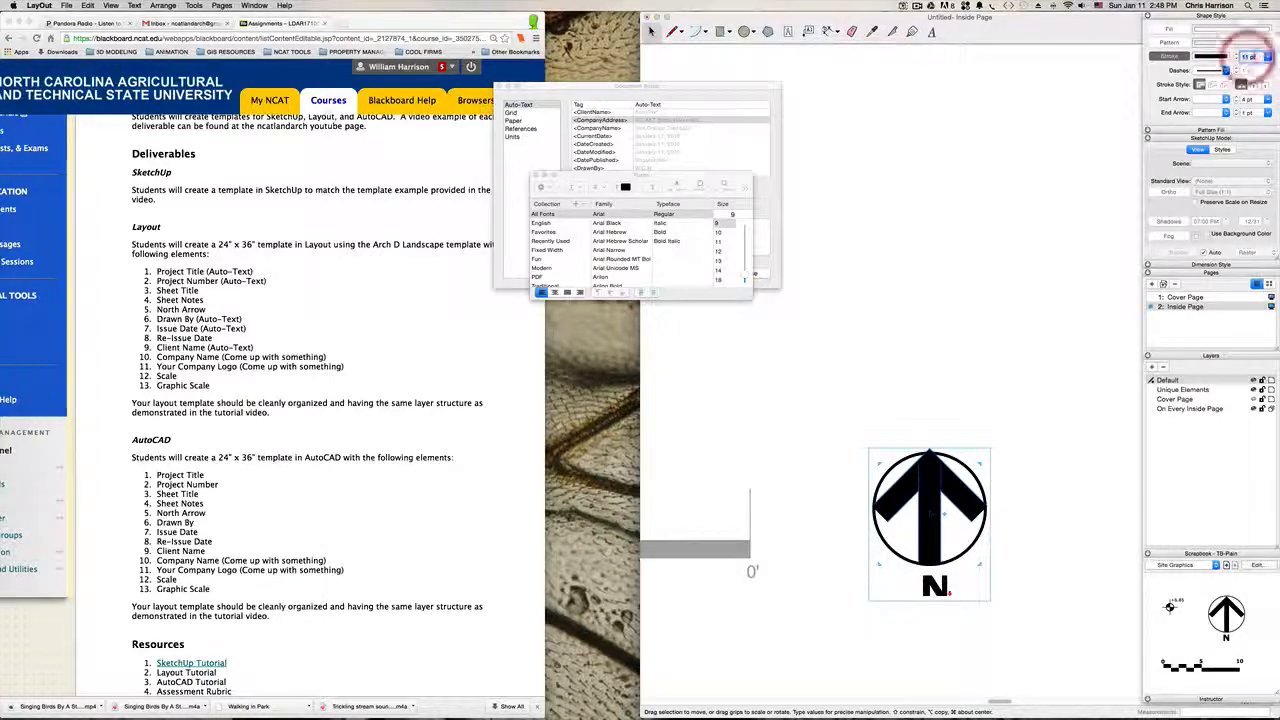
pyautogui.click(1245, 57)
pyautogui.write('6')
pyautogui.press('Return')
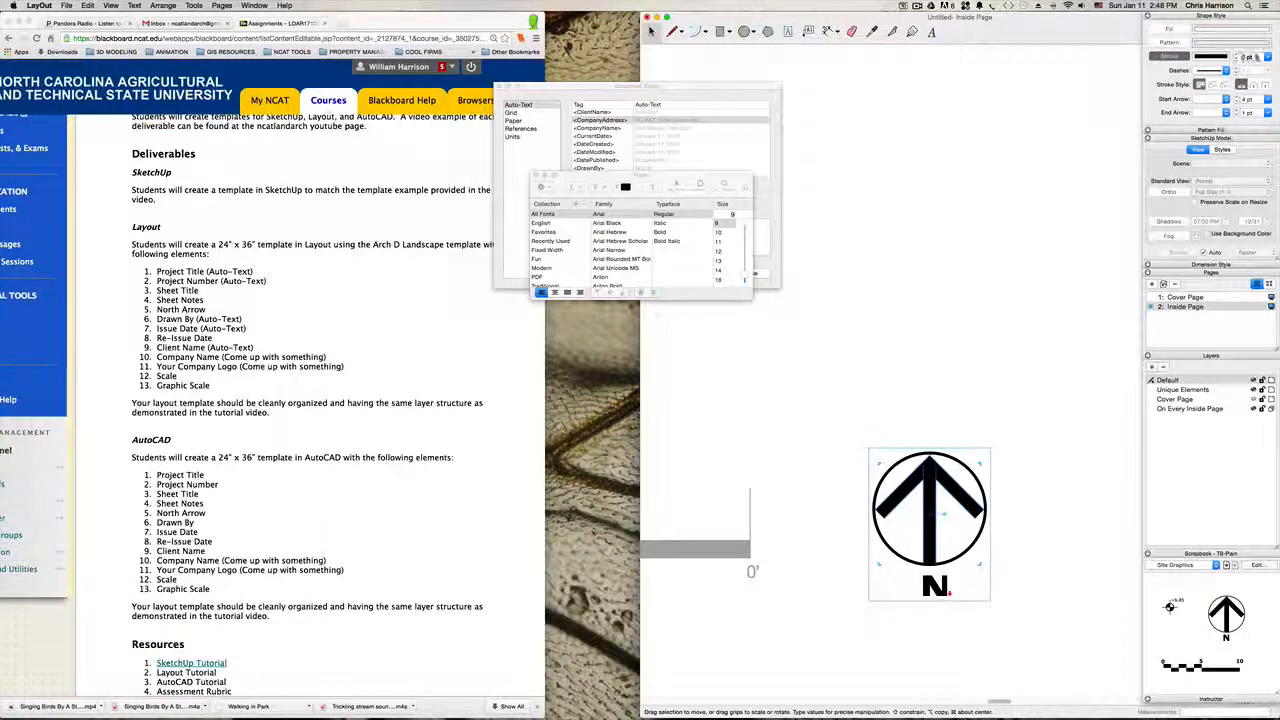
pyautogui.moveTo(1255, 57); pyautogui.dragTo(1233, 57)
pyautogui.write('7')
pyautogui.press('Return')
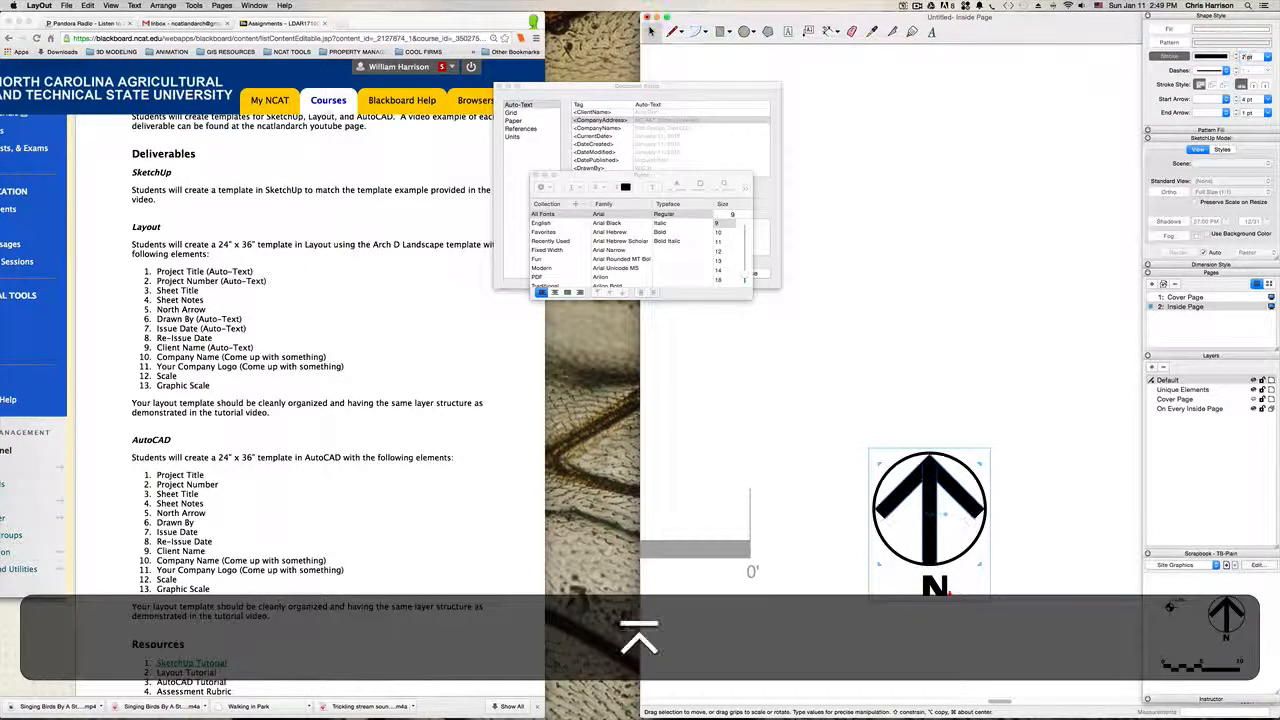
pyautogui.click(909, 320)
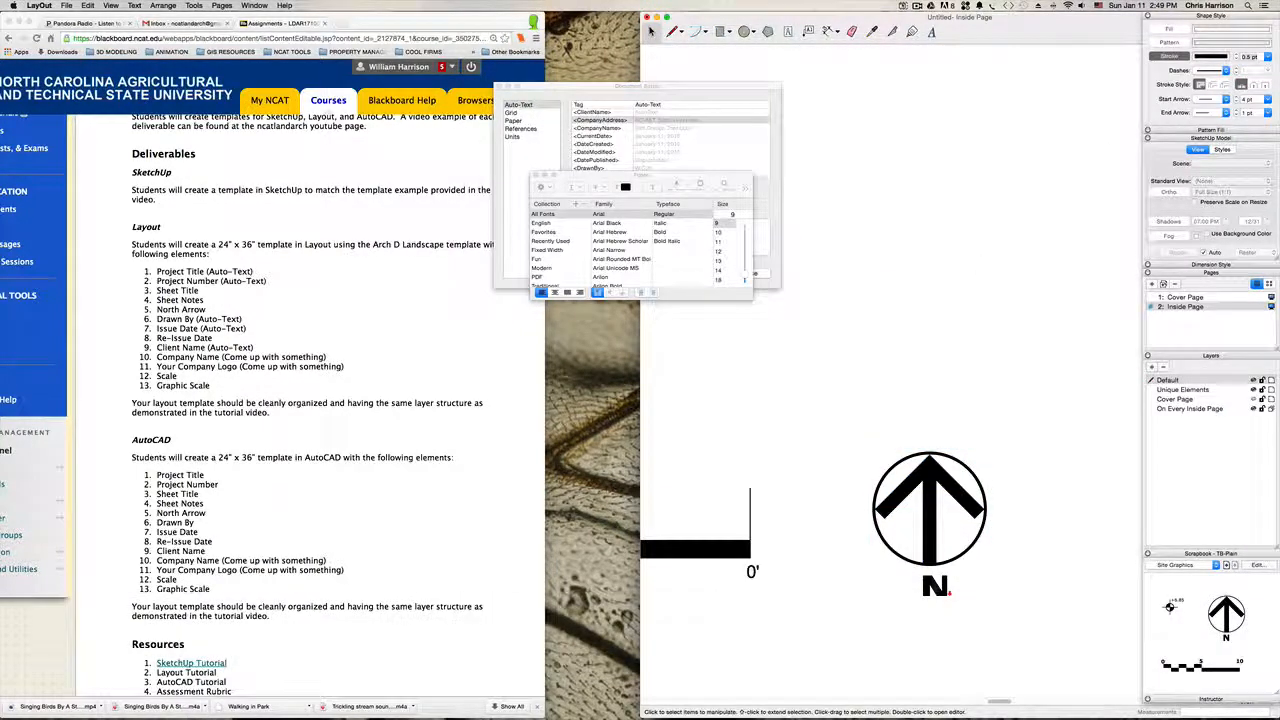
# Step: Enlarge the text box of the N beneath the north arrow and set its font size to 12
pyautogui.doubleClick(935, 586)
pyautogui.doubleClick(933, 587)
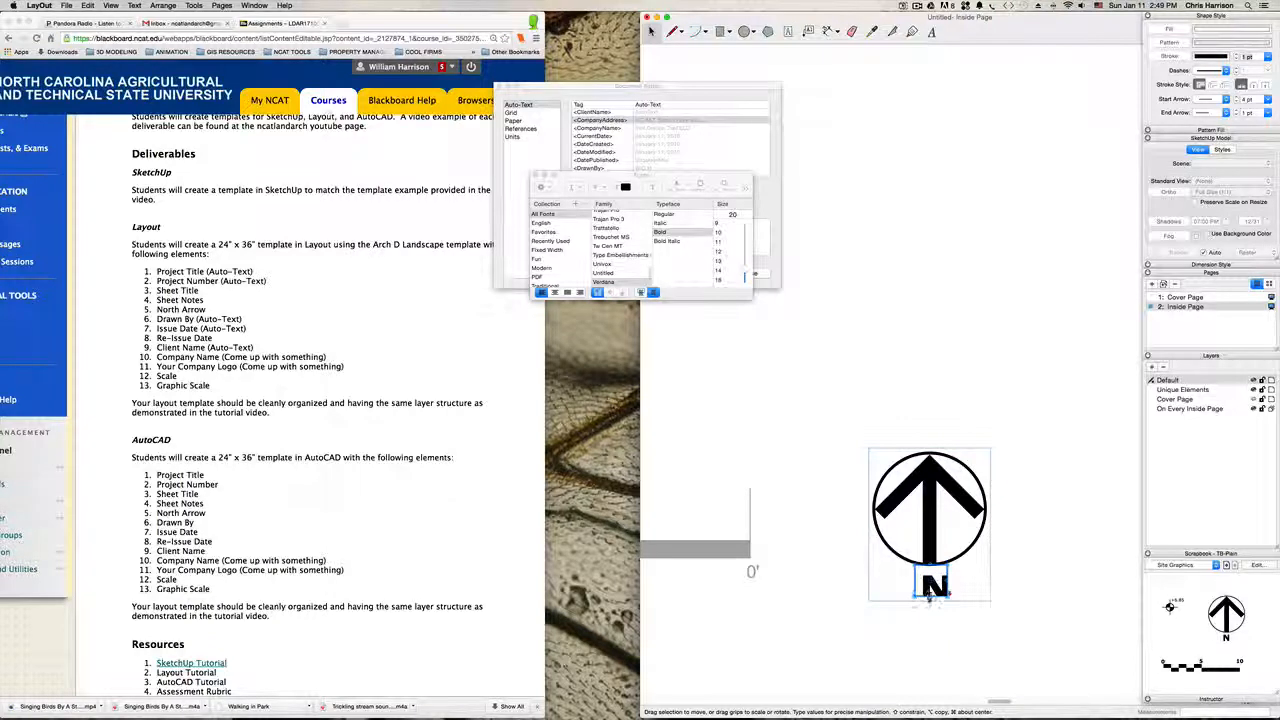
pyautogui.moveTo(929, 592); pyautogui.dragTo(926, 611)
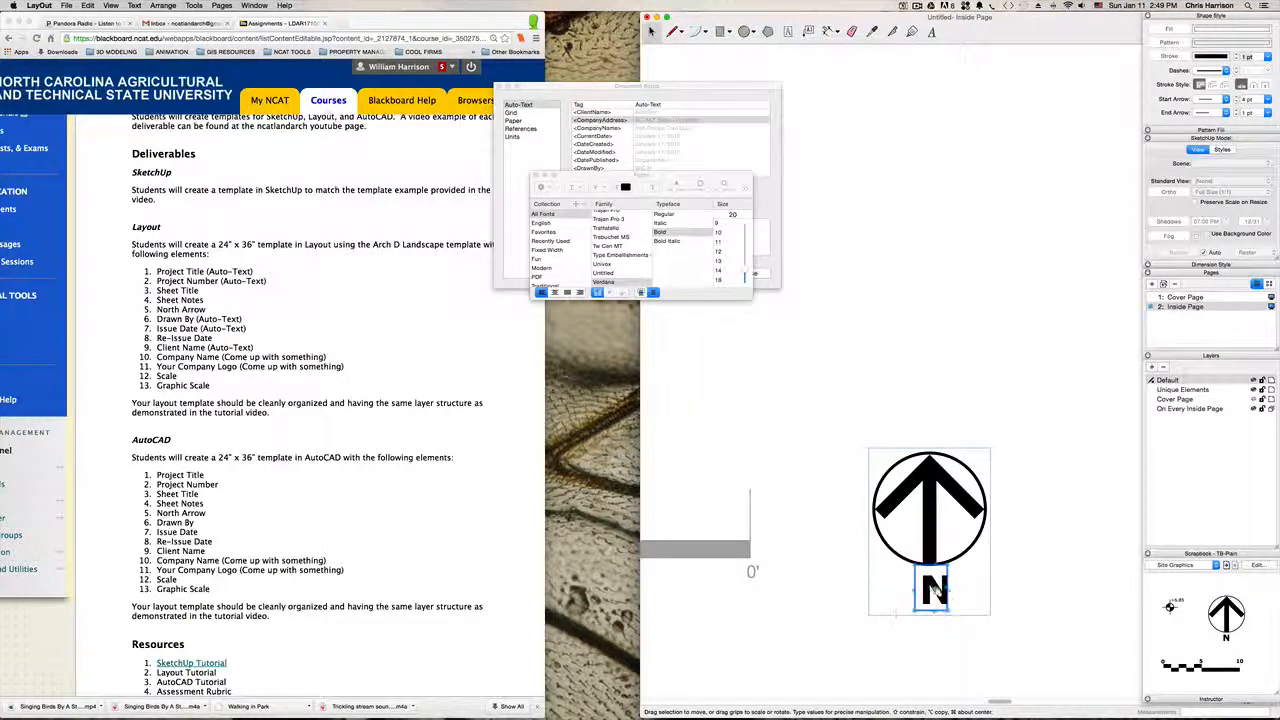
pyautogui.click(936, 589)
pyautogui.doubleClick(926, 590)
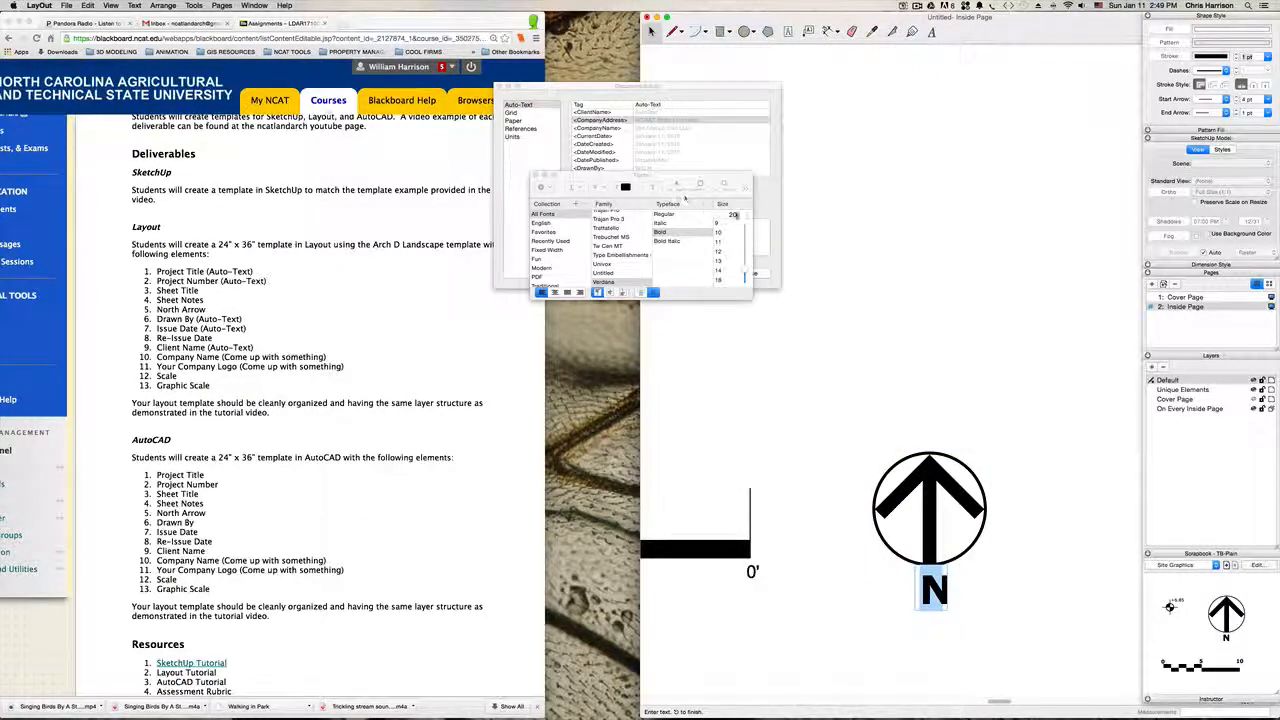
pyautogui.click(731, 214)
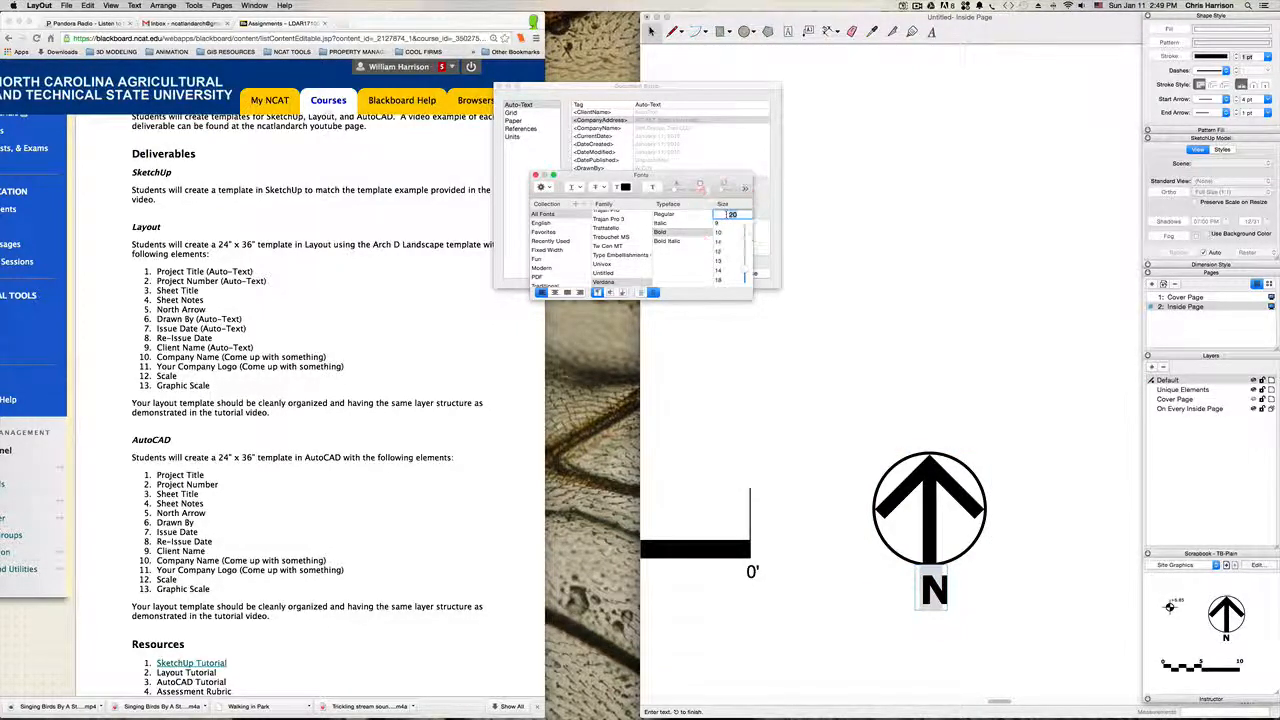
pyautogui.write('12')
pyautogui.press('Return')
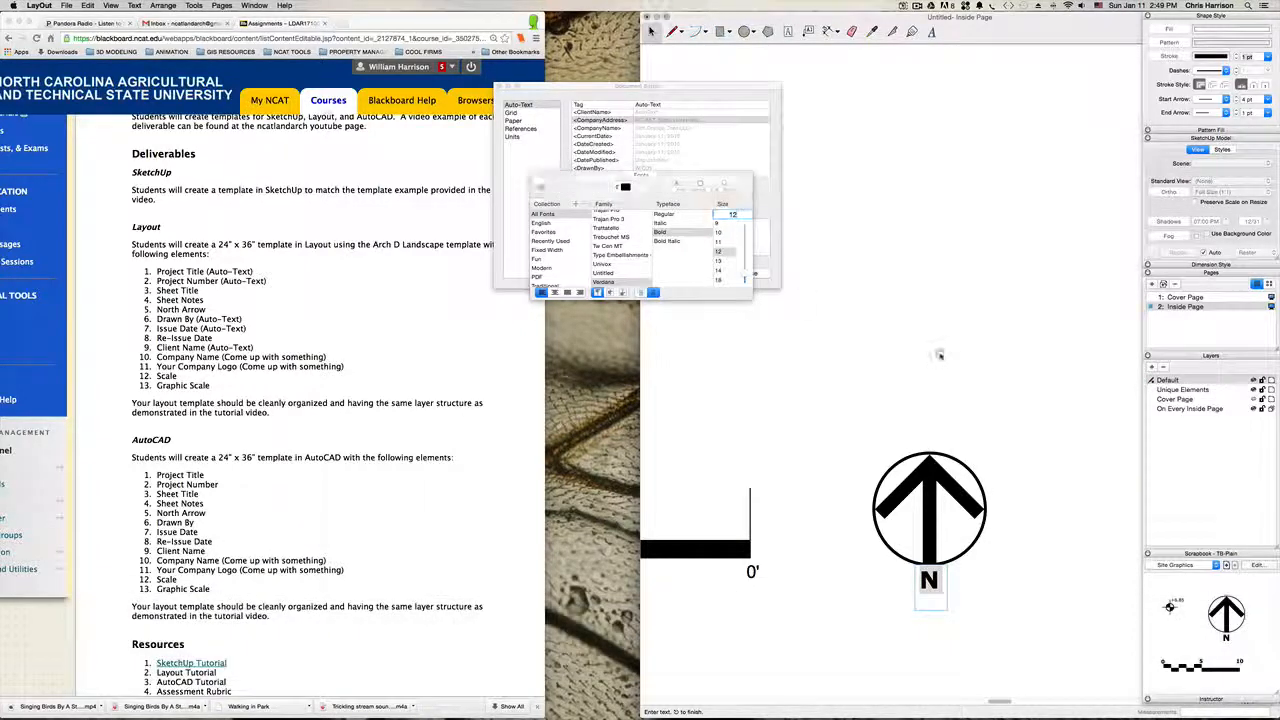
pyautogui.click(1006, 620)
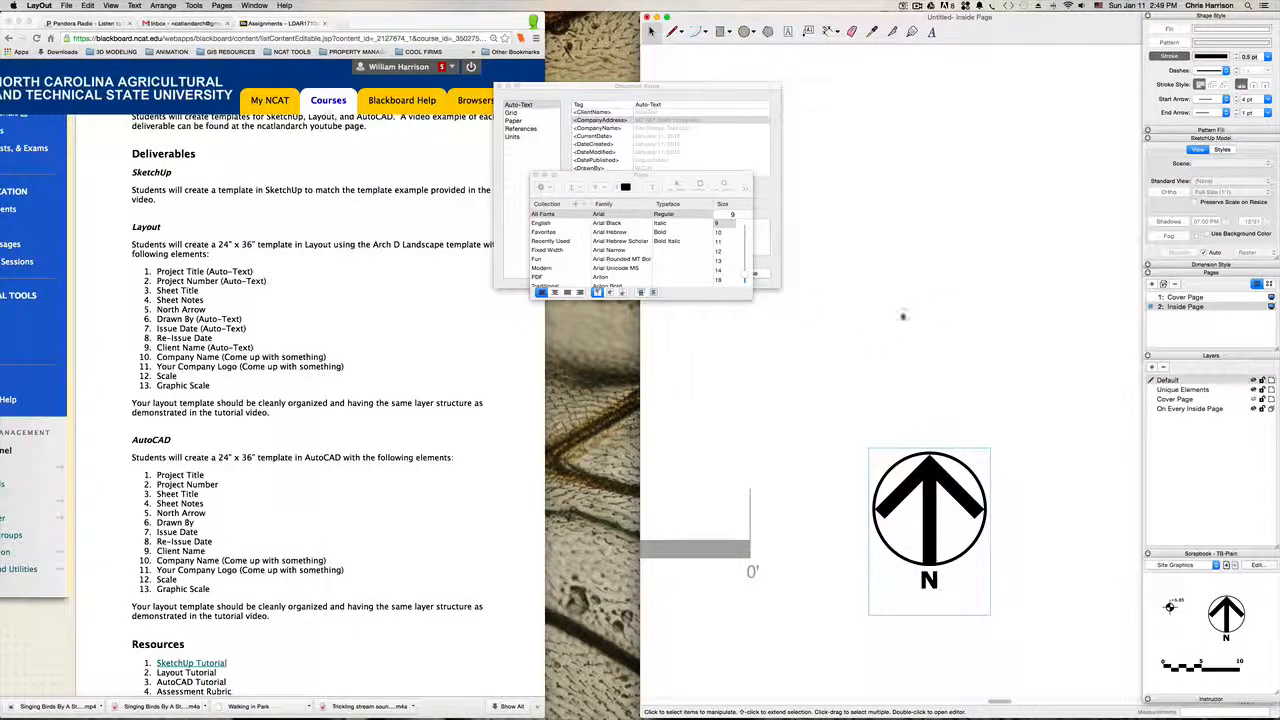
# Step: Move the graphic scale and north arrow together closer to the title block and the lower edge of the sheet
pyautogui.scroll(-6, 930, 314)
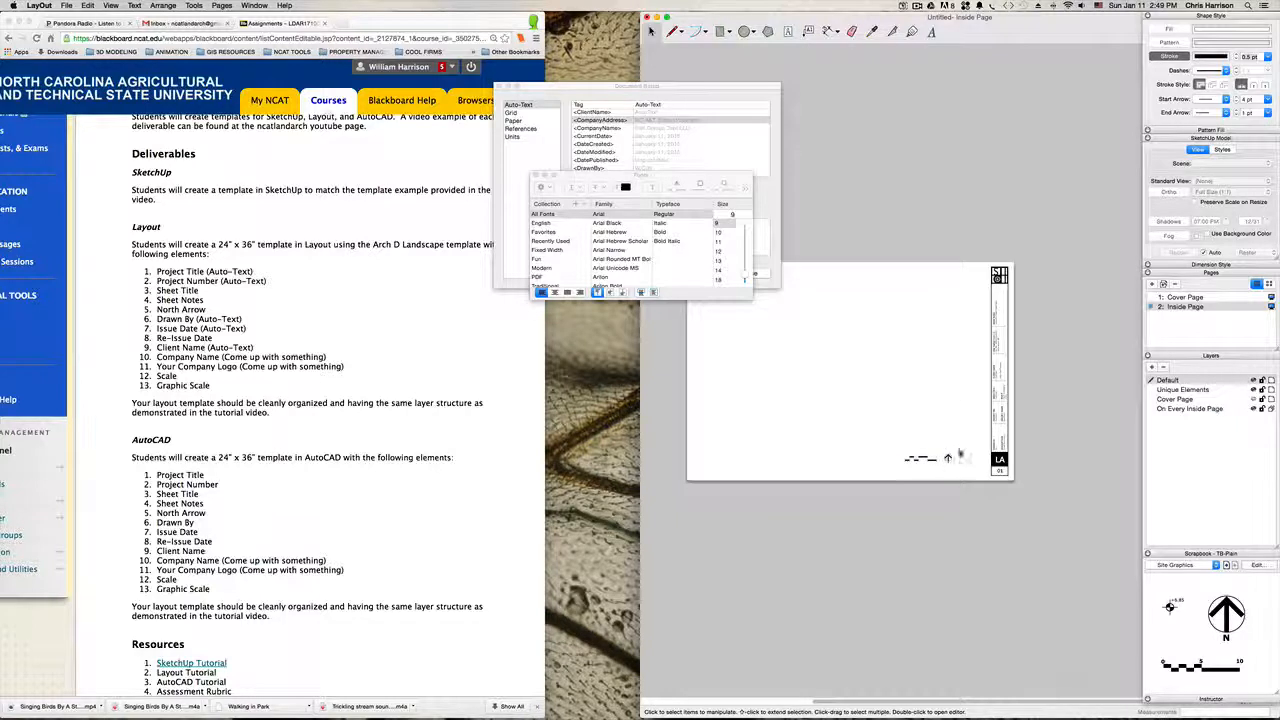
pyautogui.scroll(1, 959, 456)
pyautogui.moveTo(963, 472)
pyautogui.mouseDown()
pyautogui.moveTo(884, 440)
pyautogui.moveTo(961, 479)
pyautogui.mouseUp()
pyautogui.scroll(2, 918, 462)
pyautogui.click(983, 394)
pyautogui.scroll(-2, 981, 398)
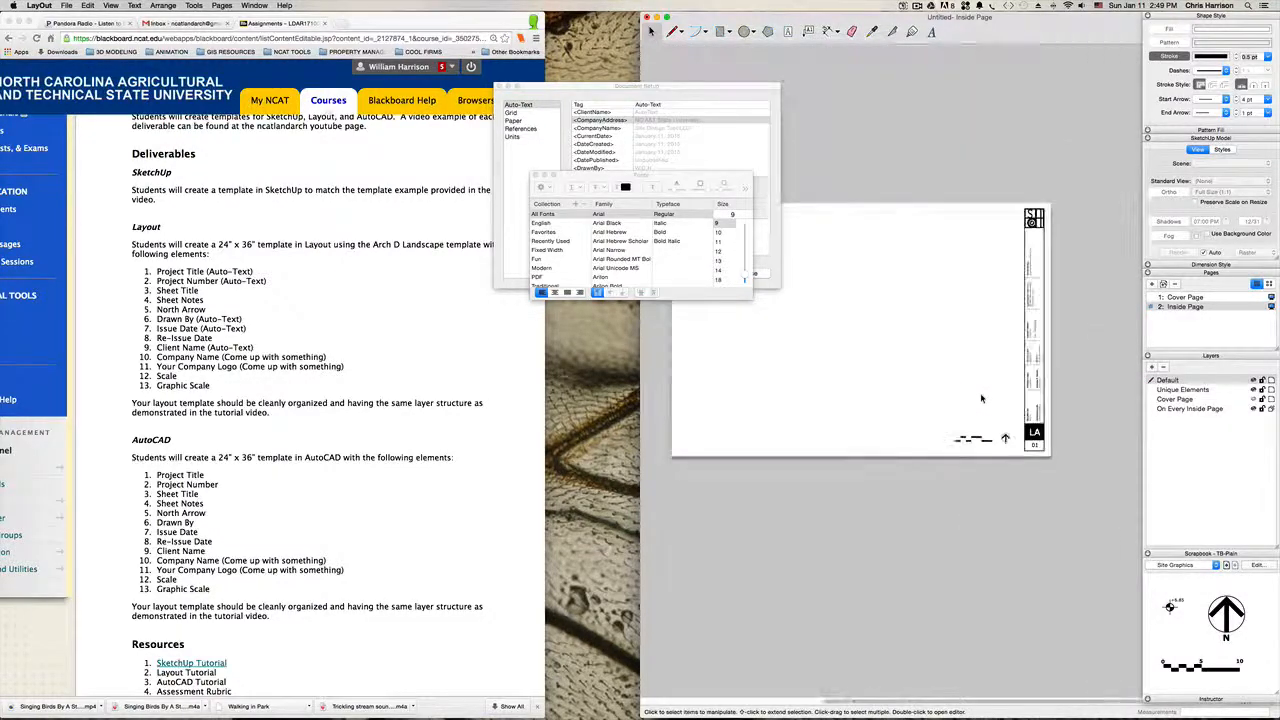
# Step: Examine the Inside Page's title block fields, graphic scale and north arrow against the assignment's list of required elements
pyautogui.press('h')
pyautogui.moveTo(950, 364); pyautogui.dragTo(933, 463)
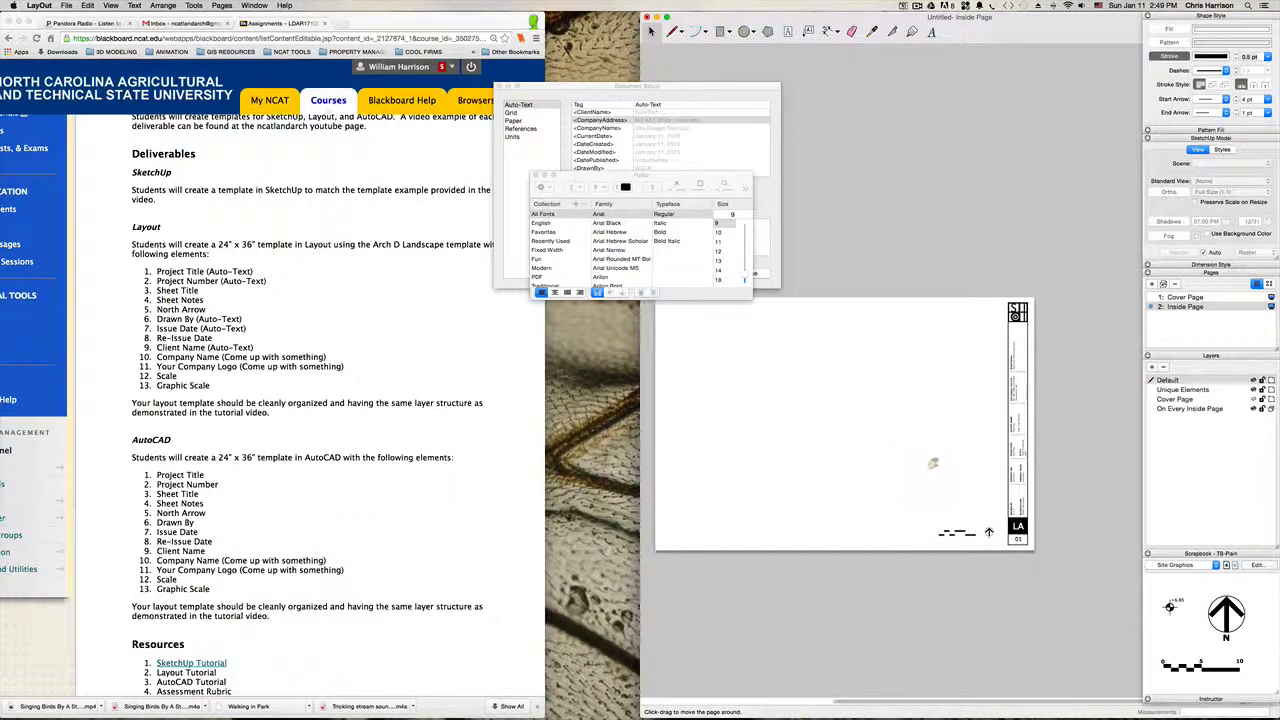
pyautogui.scroll(1, 933, 463)
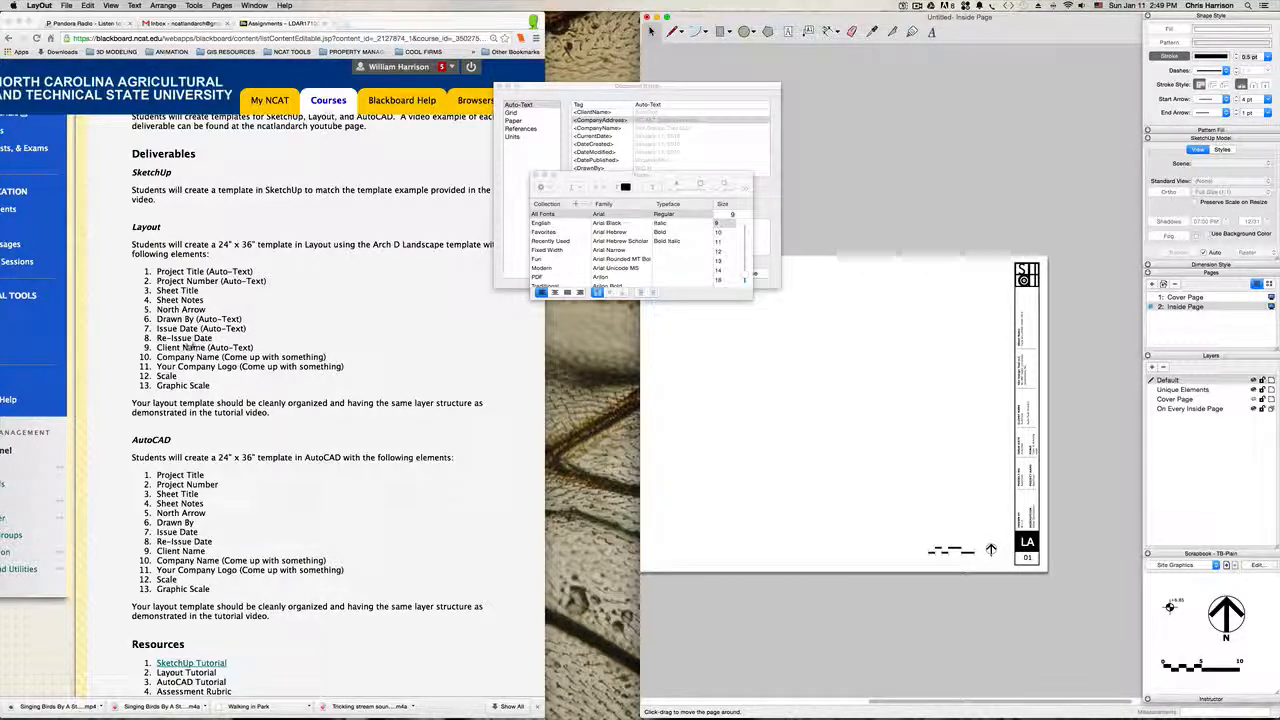
pyautogui.scroll(3, 1069, 437)
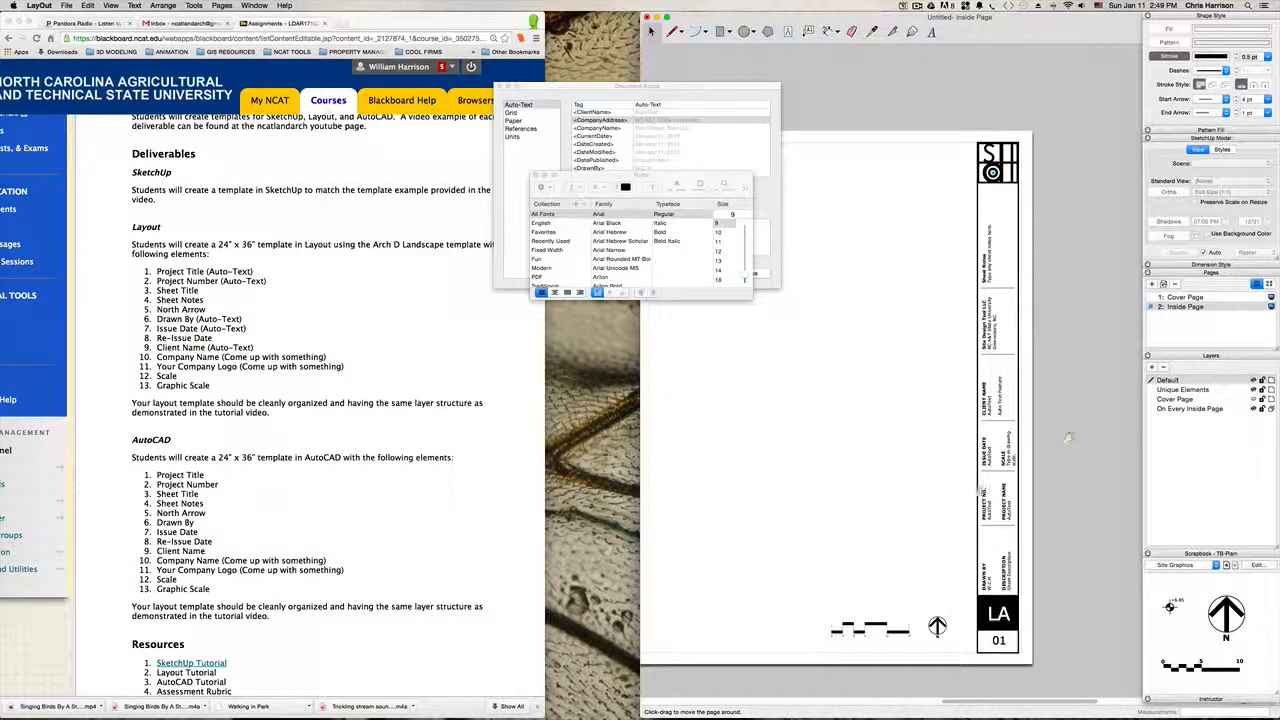
pyautogui.moveTo(964, 497); pyautogui.dragTo(981, 425, button='middle')
pyautogui.scroll(2, 980, 426)
pyautogui.moveTo(964, 480); pyautogui.dragTo(991, 506, button='middle')
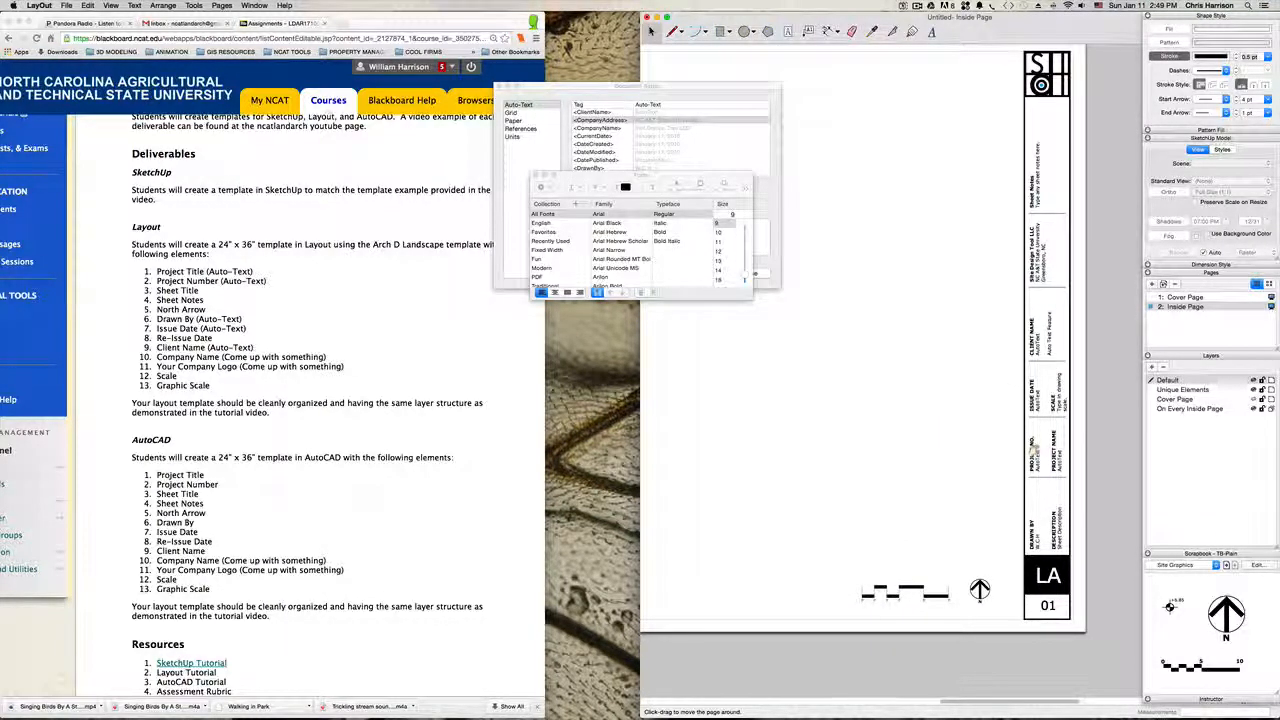
pyautogui.moveTo(1011, 493)
pyautogui.mouseDown()
pyautogui.moveTo(1018, 461)
pyautogui.moveTo(1000, 477)
pyautogui.mouseUp()
pyautogui.scroll(1, 1085, 473)
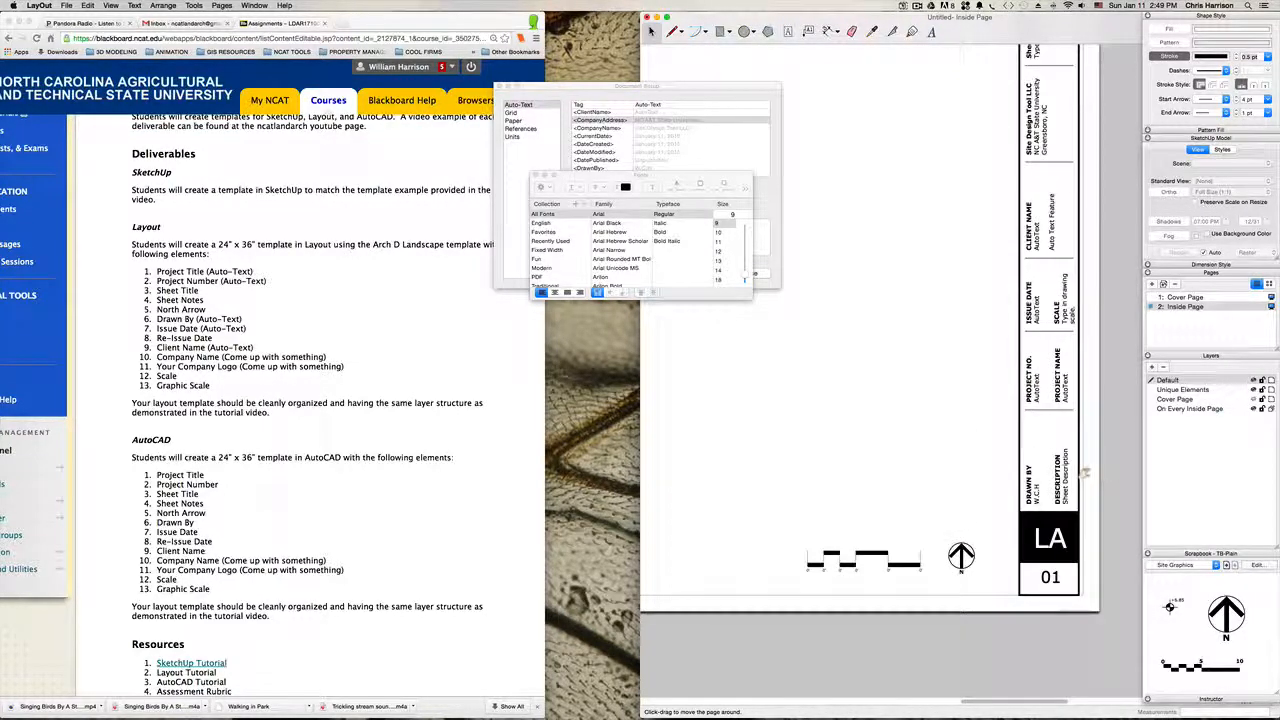
pyautogui.scroll(-3, 962, 431)
pyautogui.moveTo(933, 420); pyautogui.dragTo(997, 479)
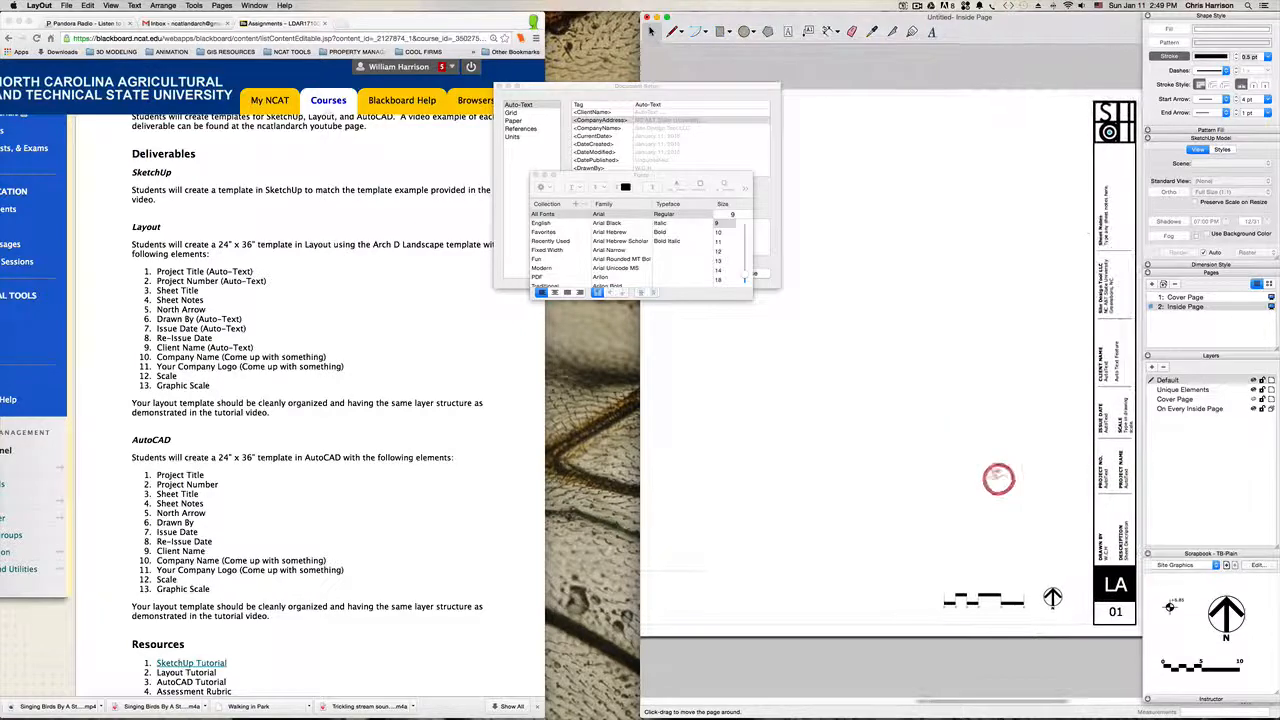
pyautogui.scroll(-2, 994, 474)
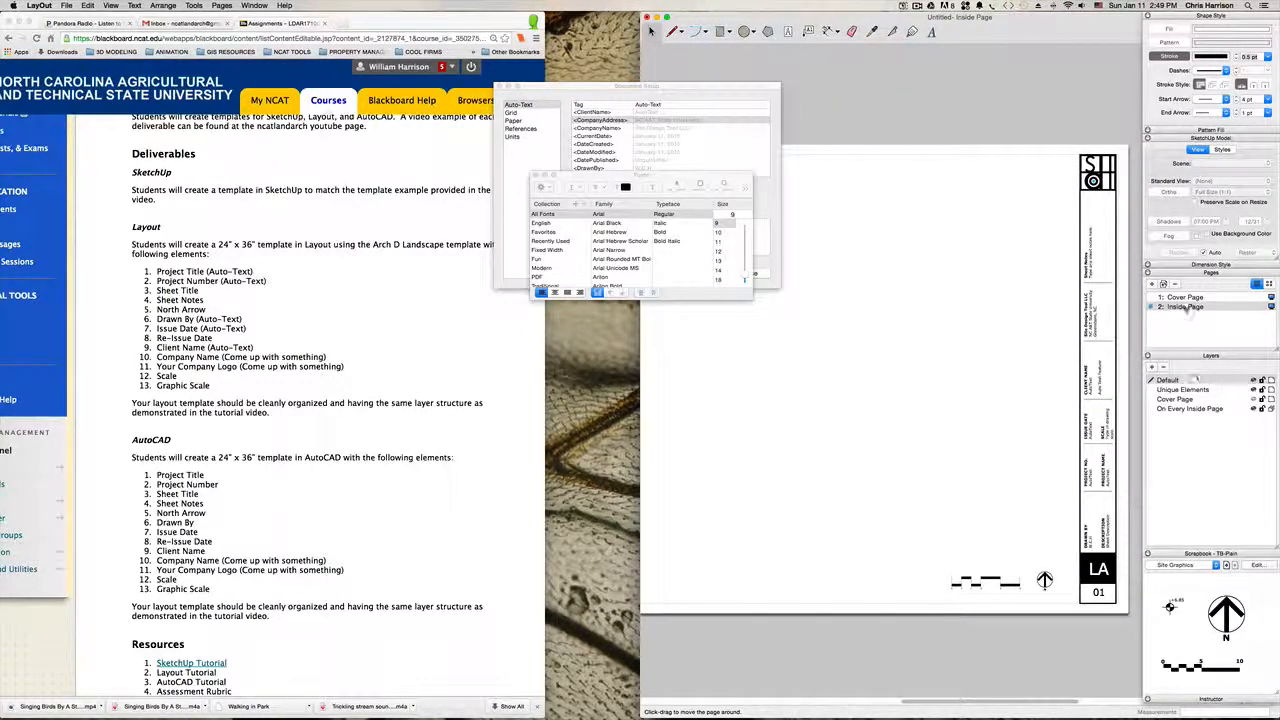
# Step: On the Cover Page, turn the Client Name placeholder under CLIENT into the auto-text tag <ClientName>
pyautogui.click(1185, 297)
pyautogui.moveTo(791, 531); pyautogui.dragTo(973, 504)
pyautogui.moveTo(826, 497); pyautogui.dragTo(879, 493)
pyautogui.scroll(2, 787, 551)
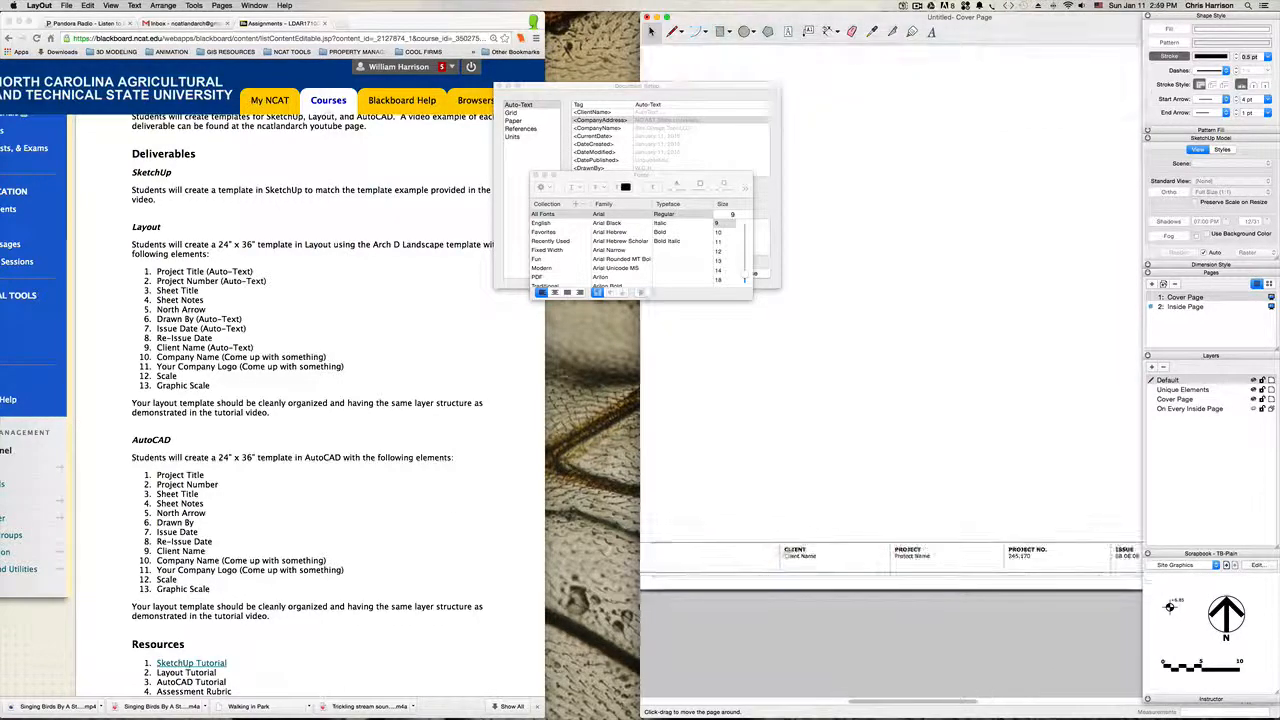
pyautogui.press('space')
pyautogui.doubleClick(794, 556)
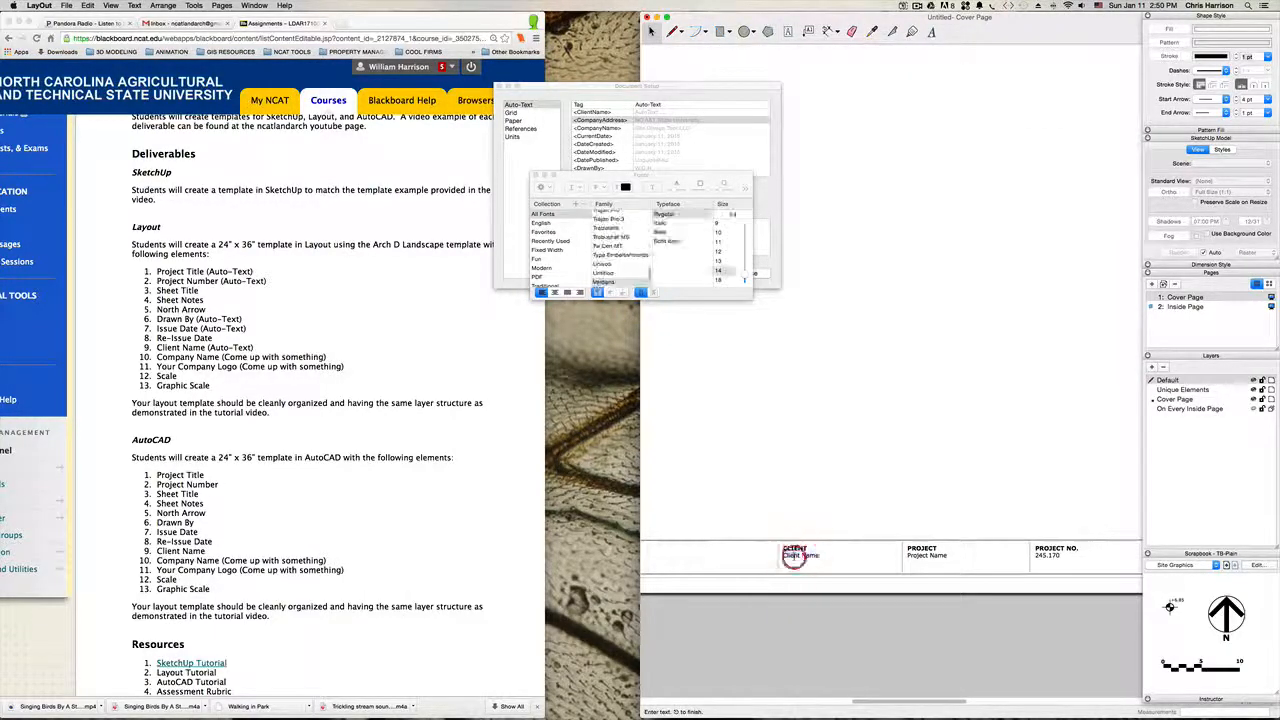
pyautogui.scroll(2, 793, 558)
pyautogui.click(777, 553)
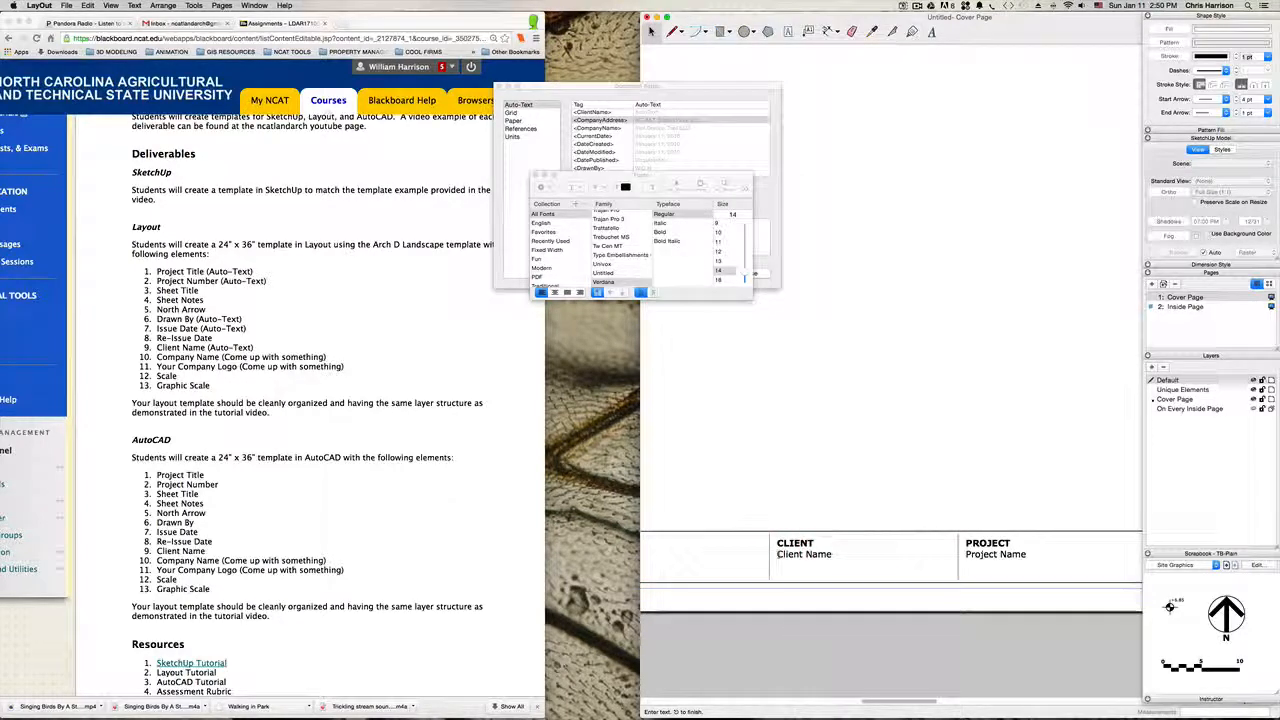
pyautogui.write('<')
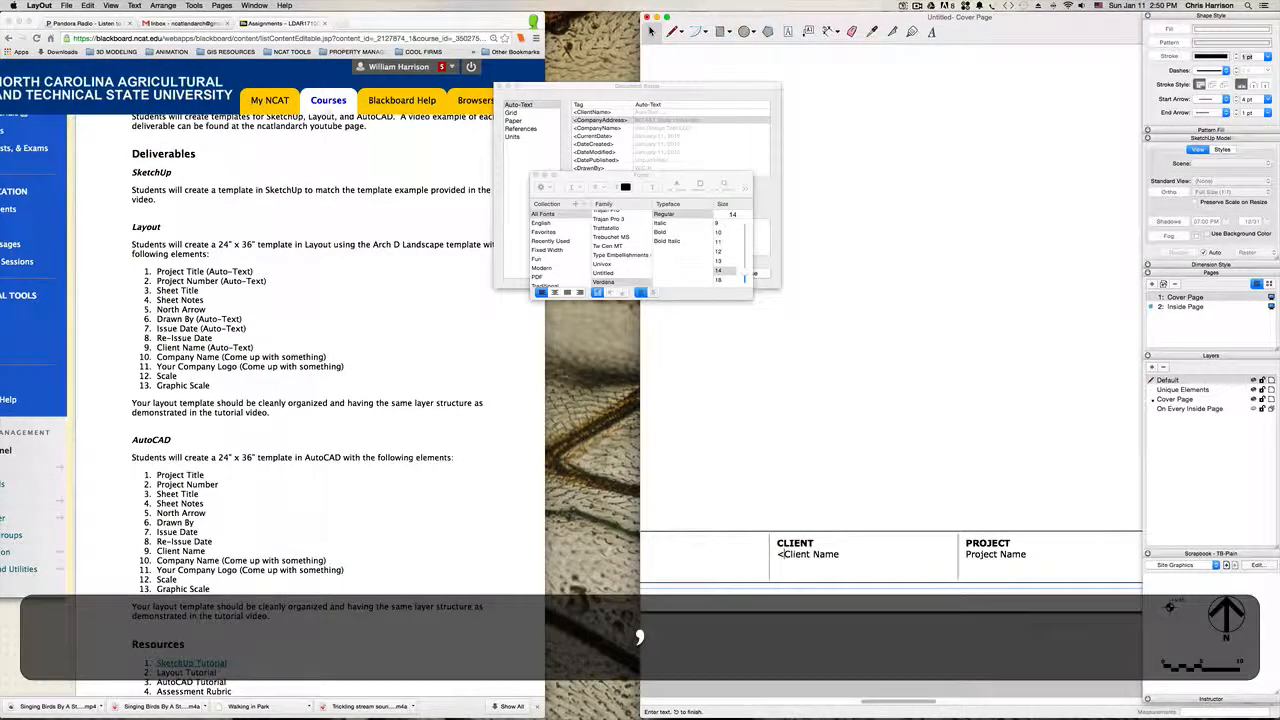
pyautogui.press('Right')
pyautogui.press('BackSpace')
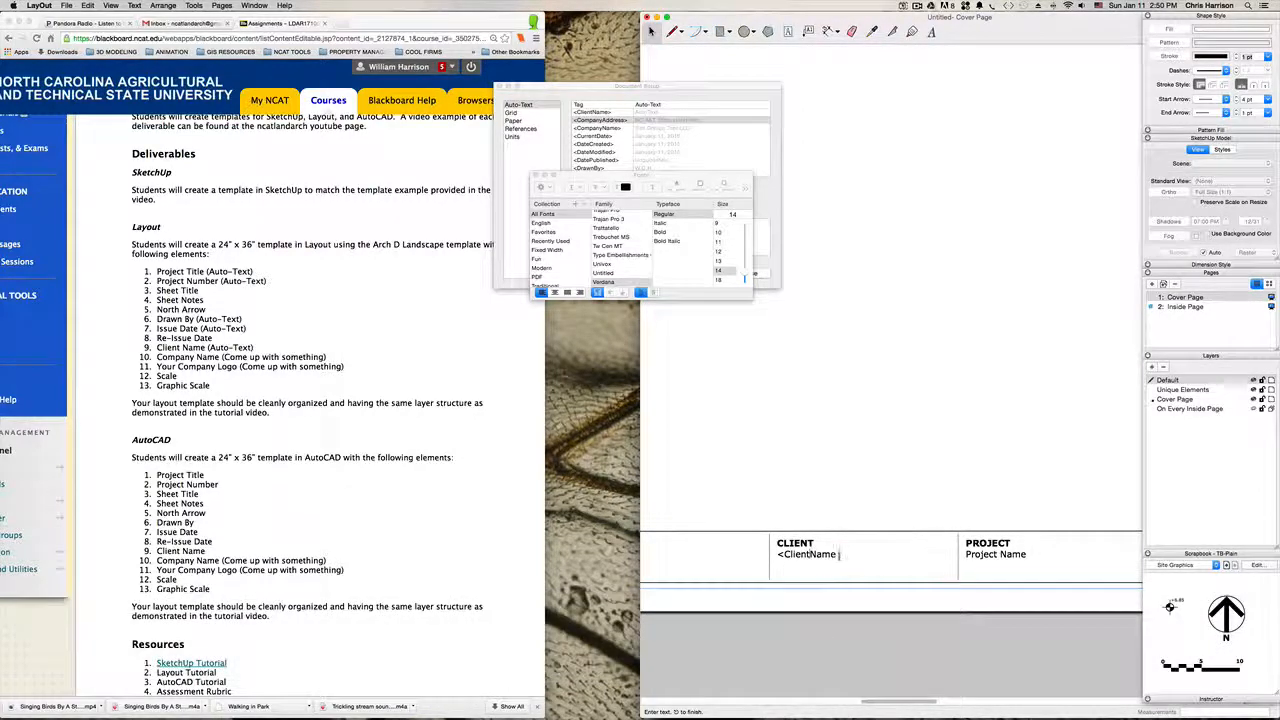
pyautogui.press('Left')
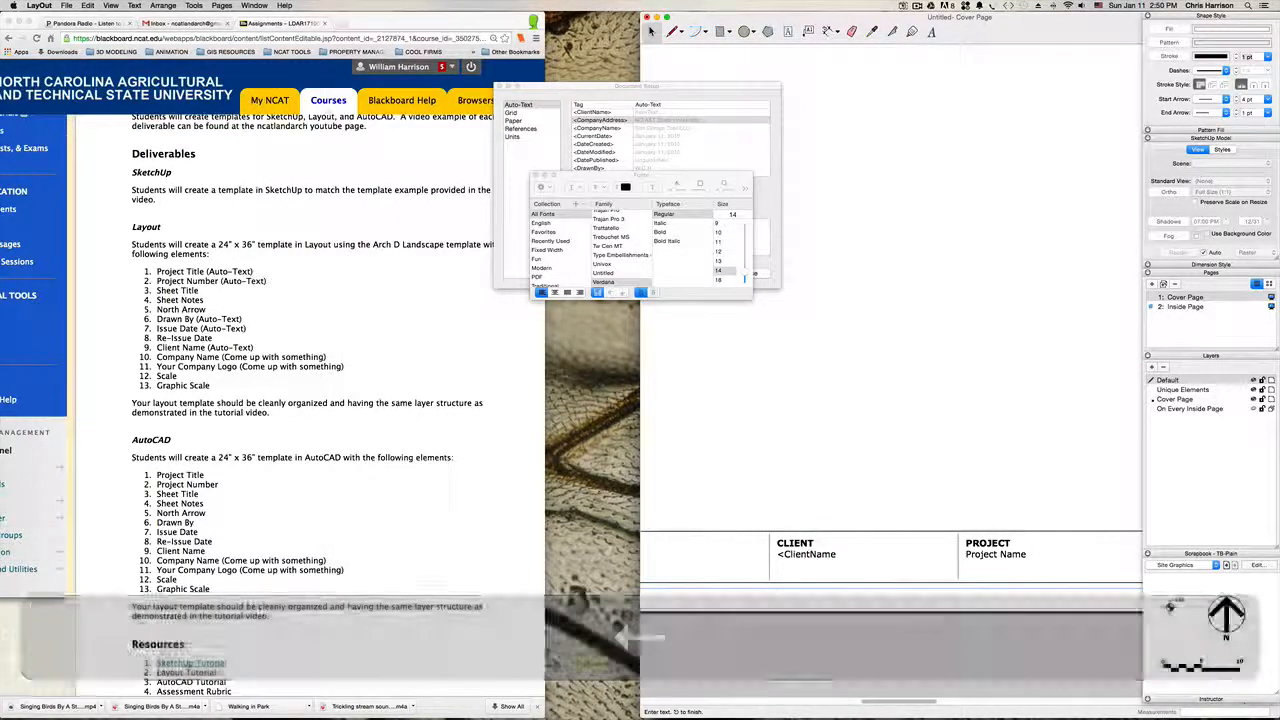
pyautogui.write('>')
pyautogui.click(849, 479)
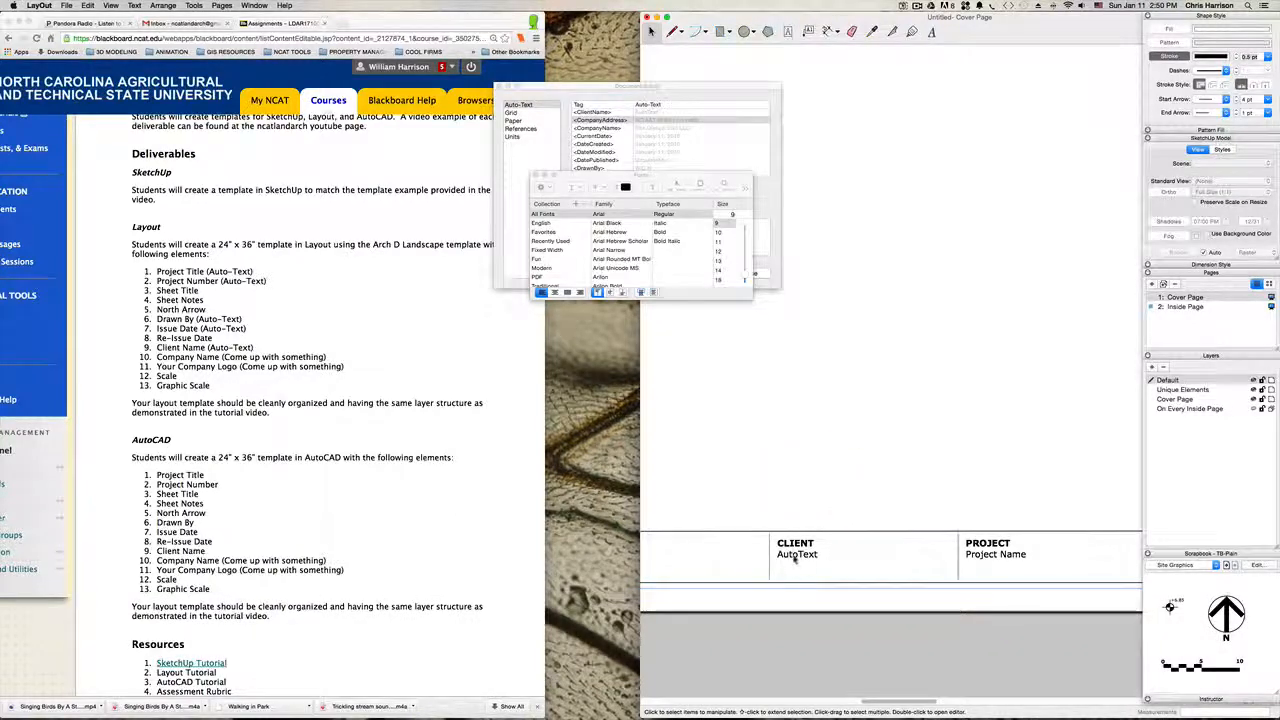
# Step: Turn the Project Name placeholder under PROJECT in the Cover Page title block into the auto-text tag <ProjectName>
pyautogui.press('h')
pyautogui.moveTo(935, 484); pyautogui.dragTo(738, 481)
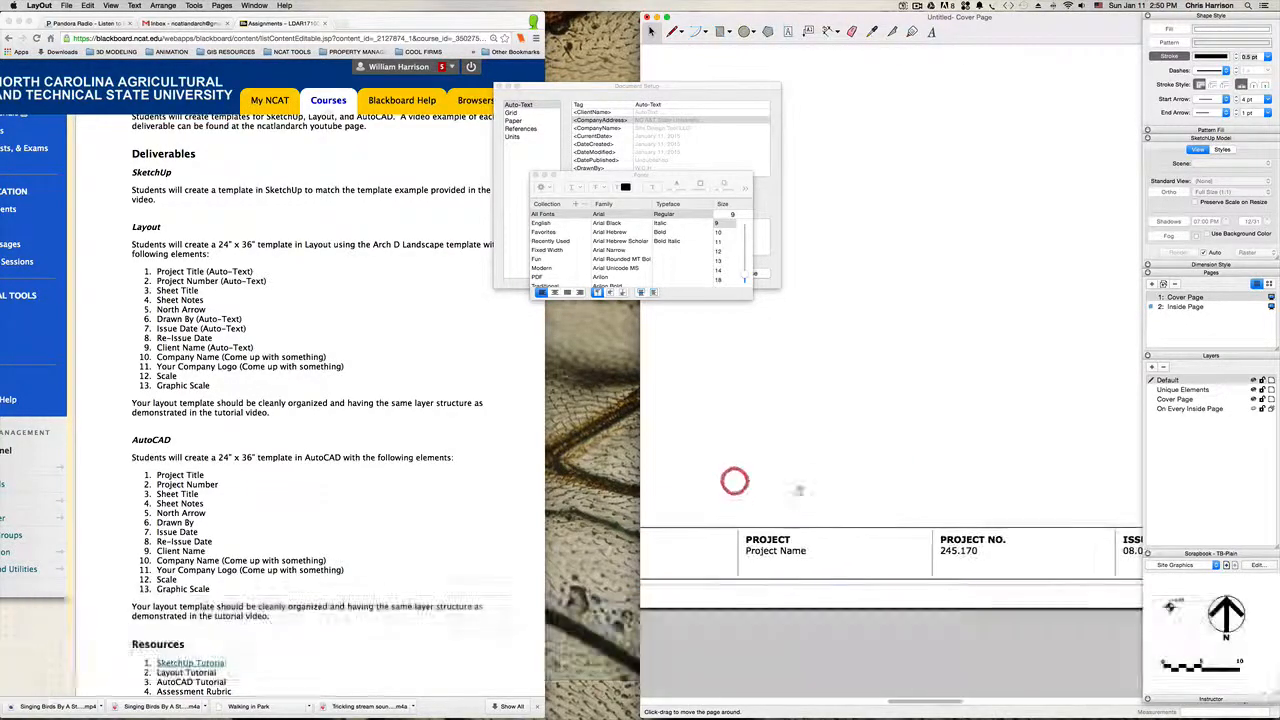
pyautogui.press('space')
pyautogui.doubleClick(773, 552)
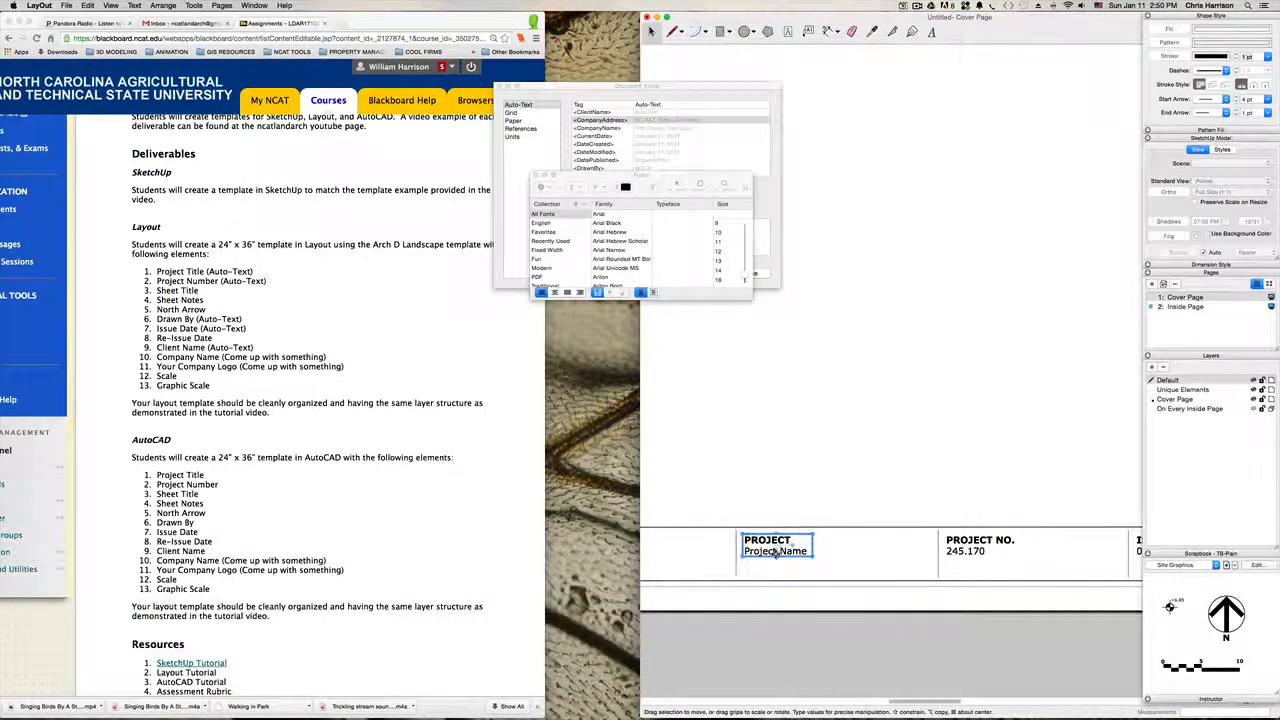
pyautogui.click(776, 551)
pyautogui.press('BackSpace')
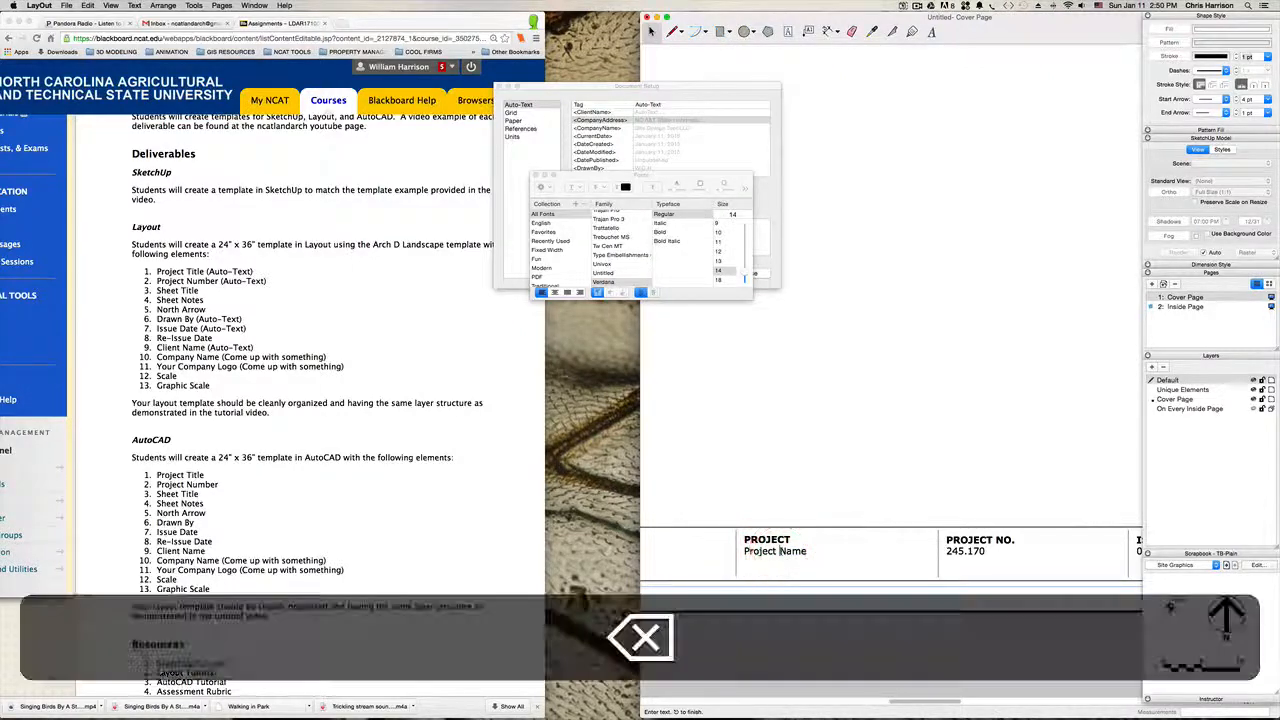
pyautogui.click(804, 551)
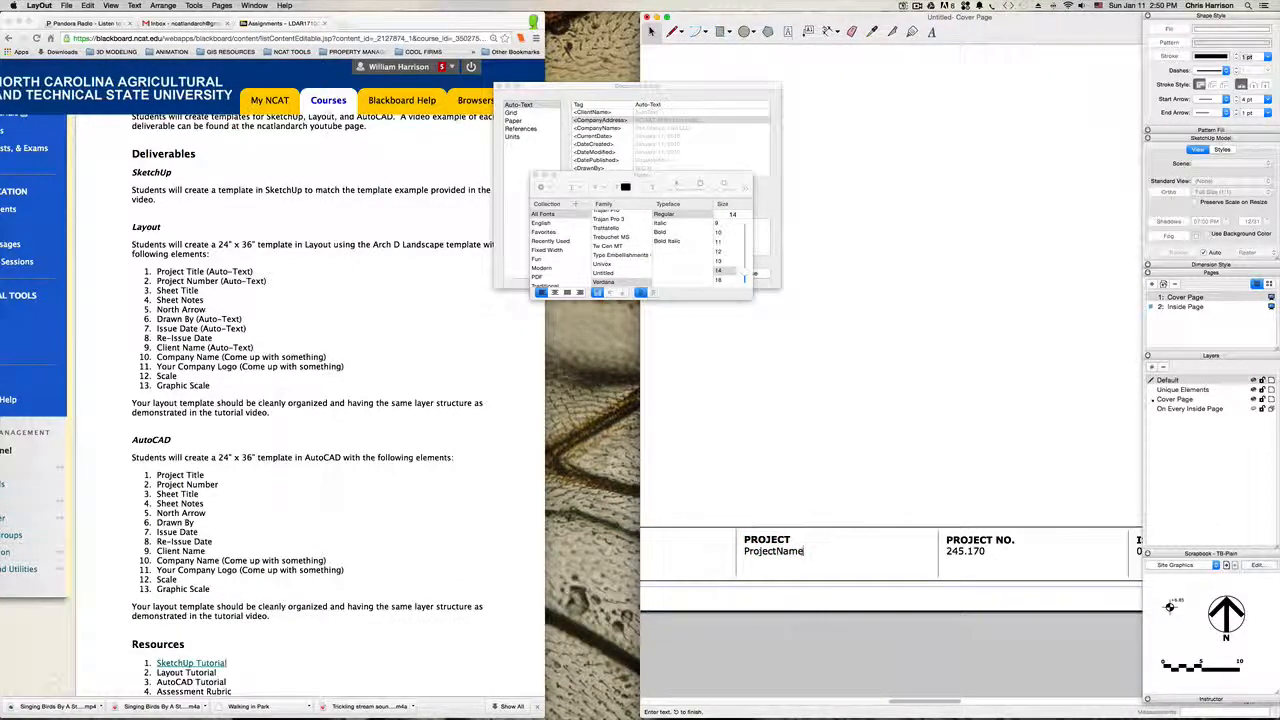
pyautogui.write('>')
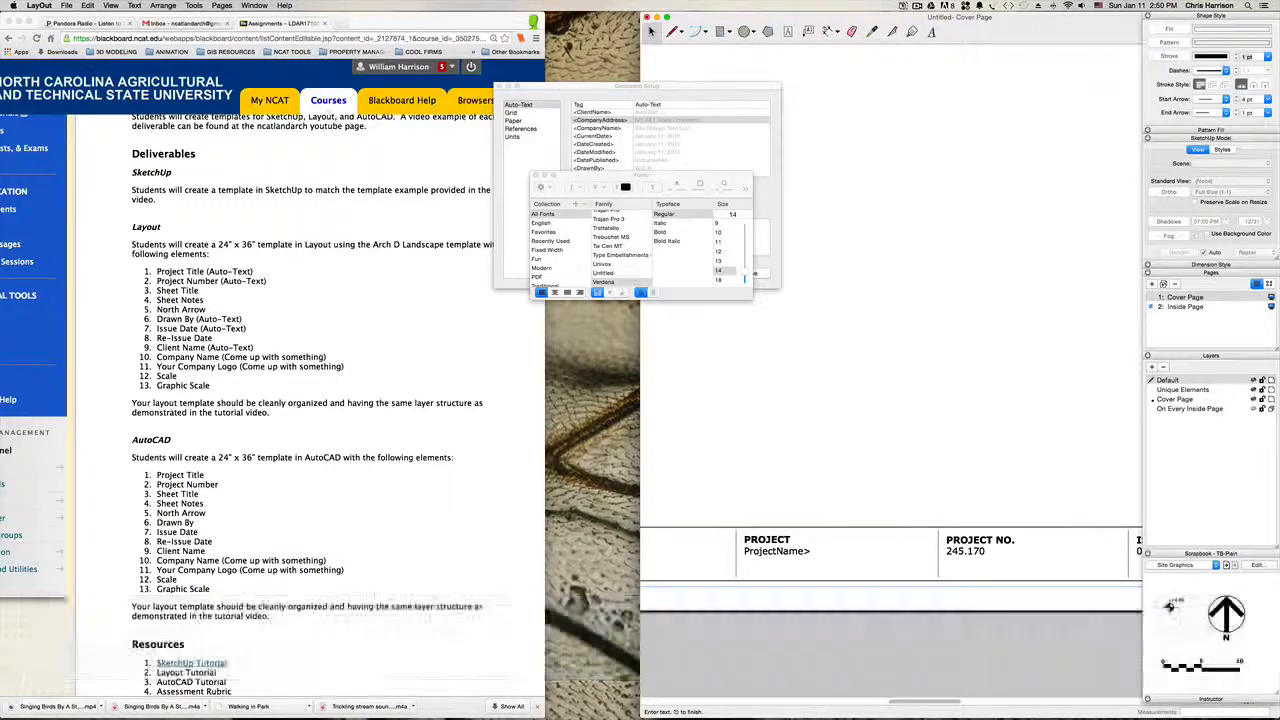
pyautogui.click(745, 551)
pyautogui.write('<')
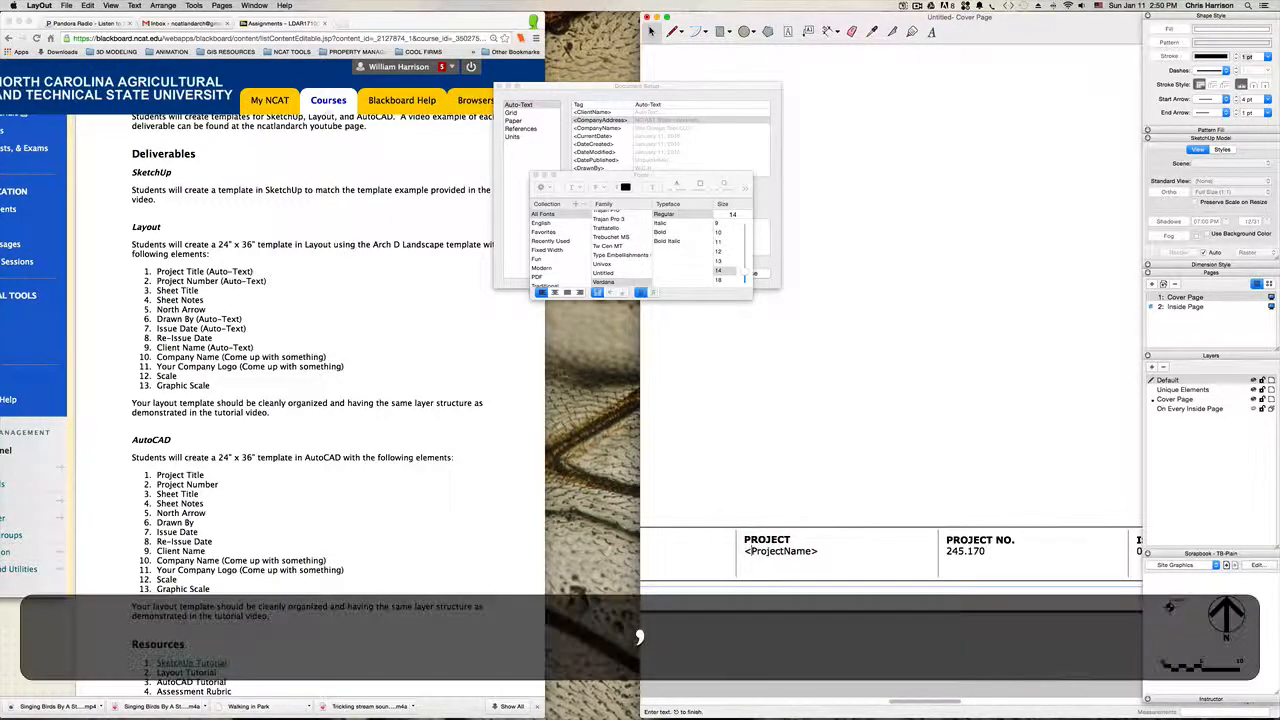
pyautogui.click(827, 480)
# Step: Replace the placeholder number under PROJECT NO. with the auto-text tag <ProjectNumber>, checking the tag name in the auto-text list
pyautogui.press('h')
pyautogui.moveTo(951, 476); pyautogui.dragTo(745, 475)
pyautogui.press('space')
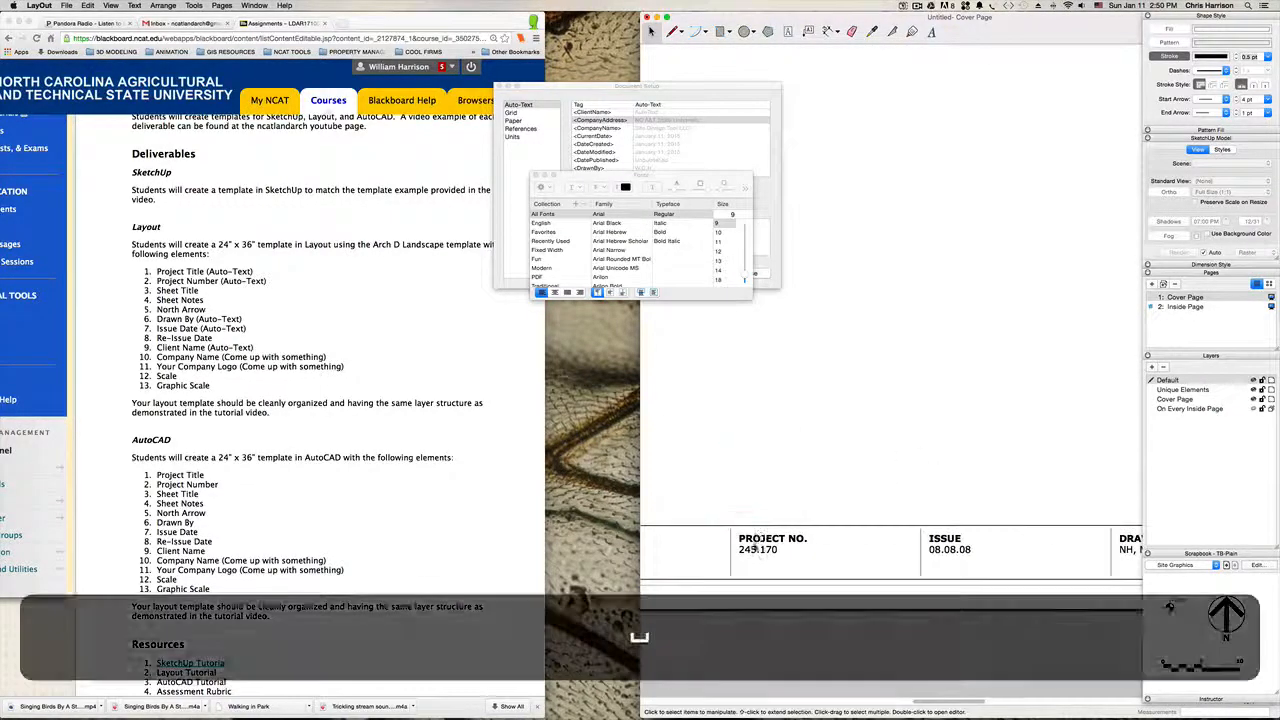
pyautogui.doubleClick(745, 549)
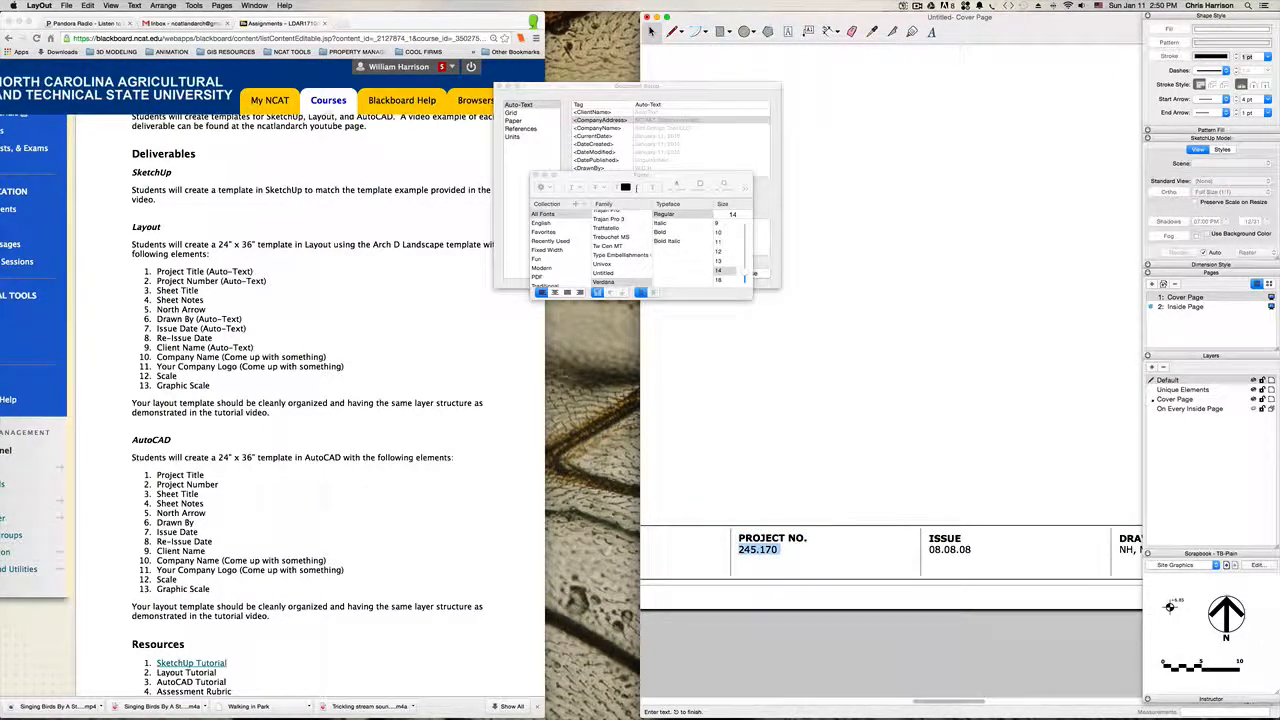
pyautogui.moveTo(636, 187); pyautogui.dragTo(331, 254)
pyautogui.scroll(1, 625, 140)
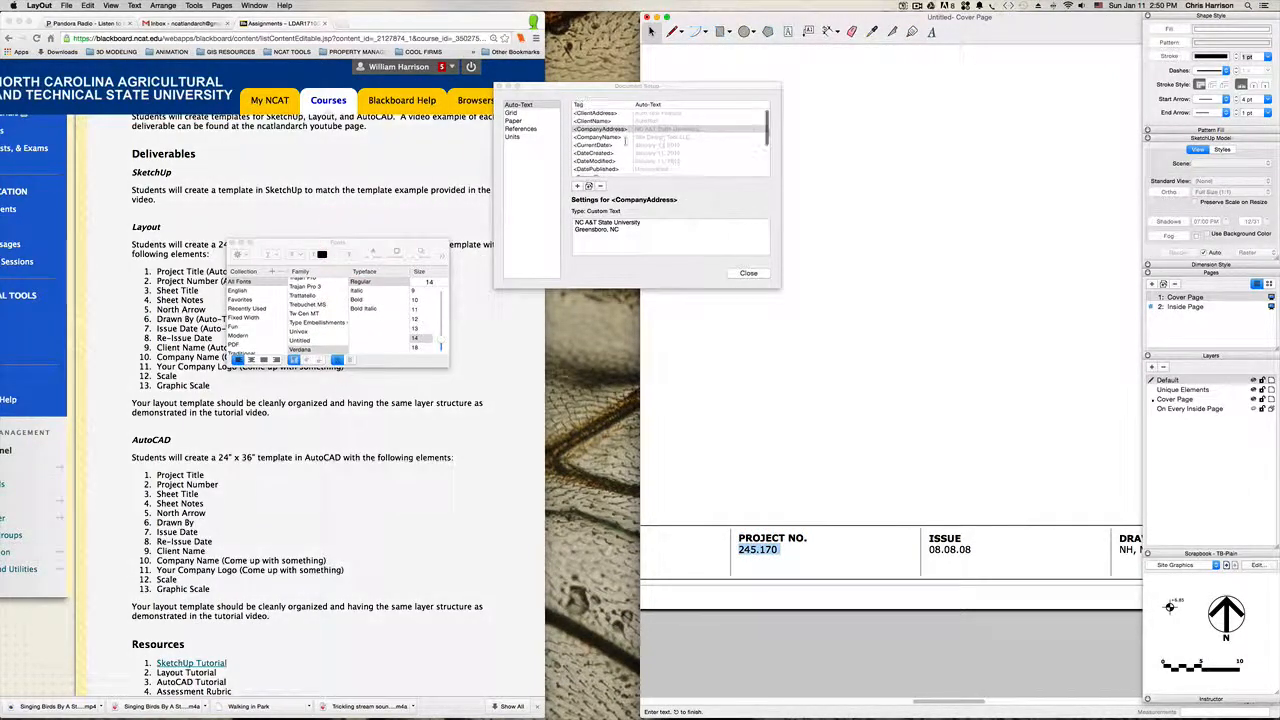
pyautogui.scroll(-5, 625, 140)
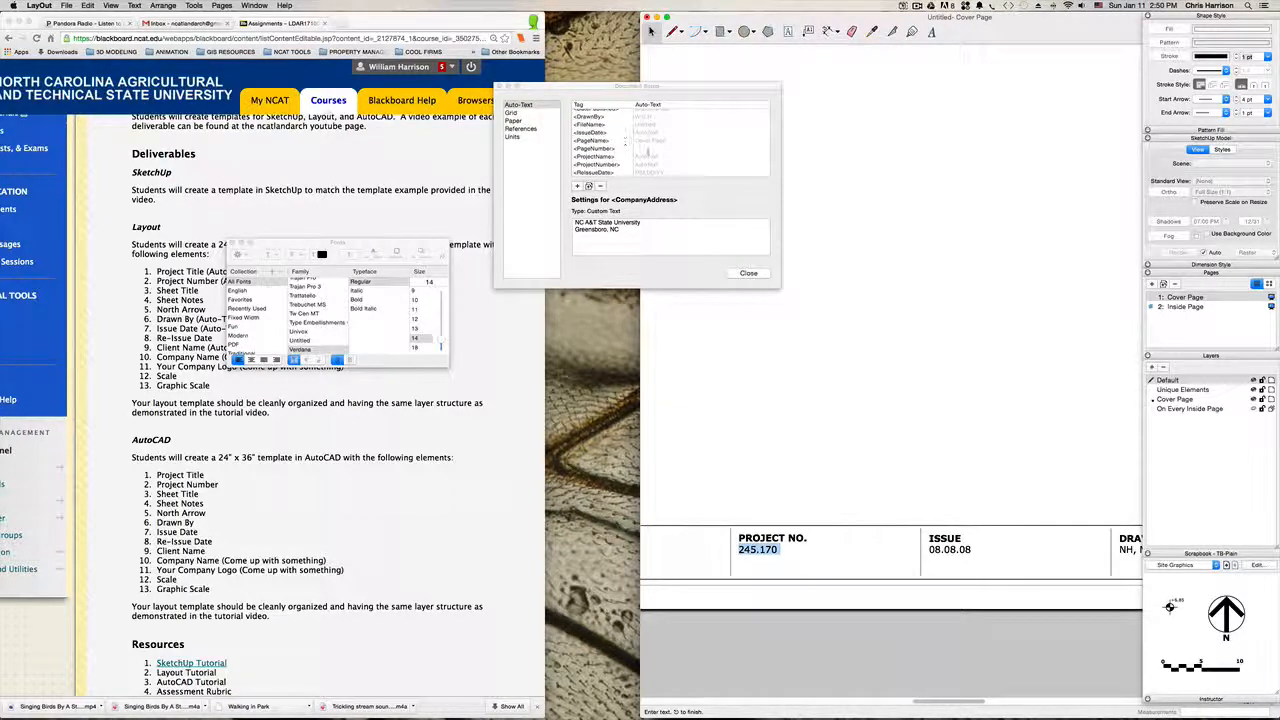
pyautogui.moveTo(778, 549); pyautogui.dragTo(738, 549)
pyautogui.write('<P')
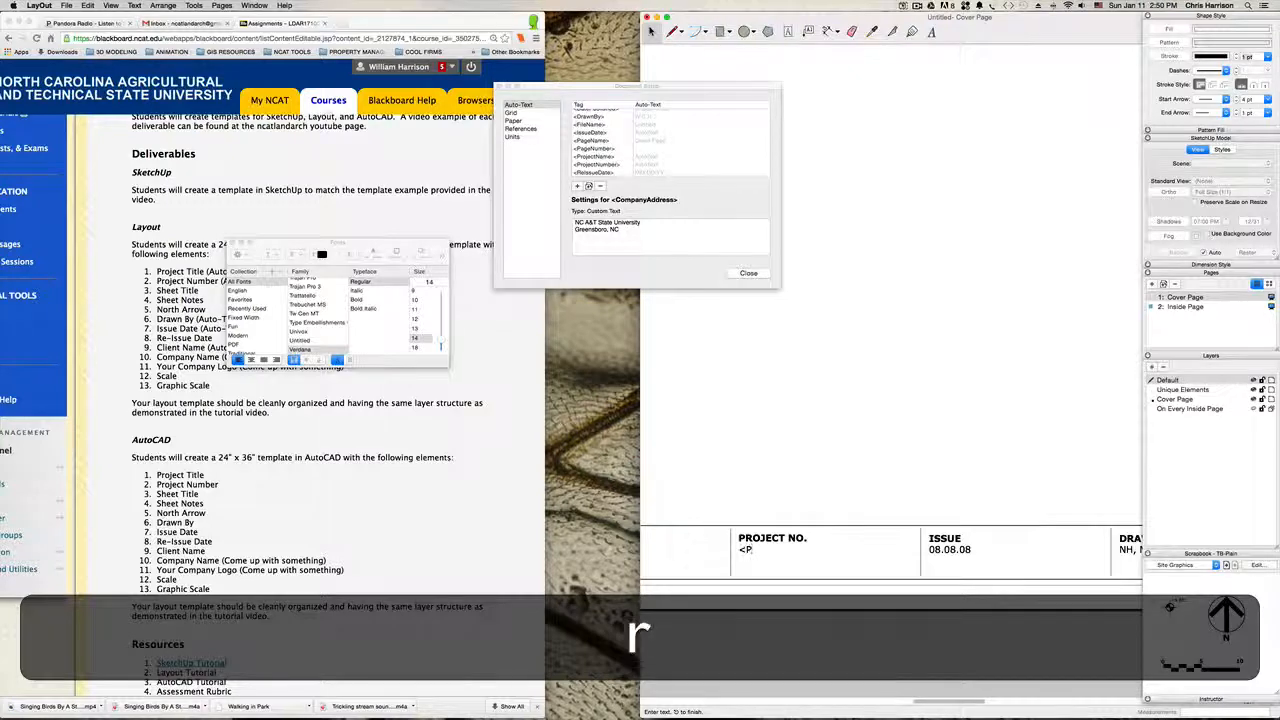
pyautogui.write('rOJEC')
pyautogui.press('BackSpace')
pyautogui.press('BackSpace')
pyautogui.press('BackSpace')
pyautogui.press('BackSpace')
pyautogui.press('BackSpace')
pyautogui.write('roject')
pyautogui.press('BackSpace')
pyautogui.write('n')
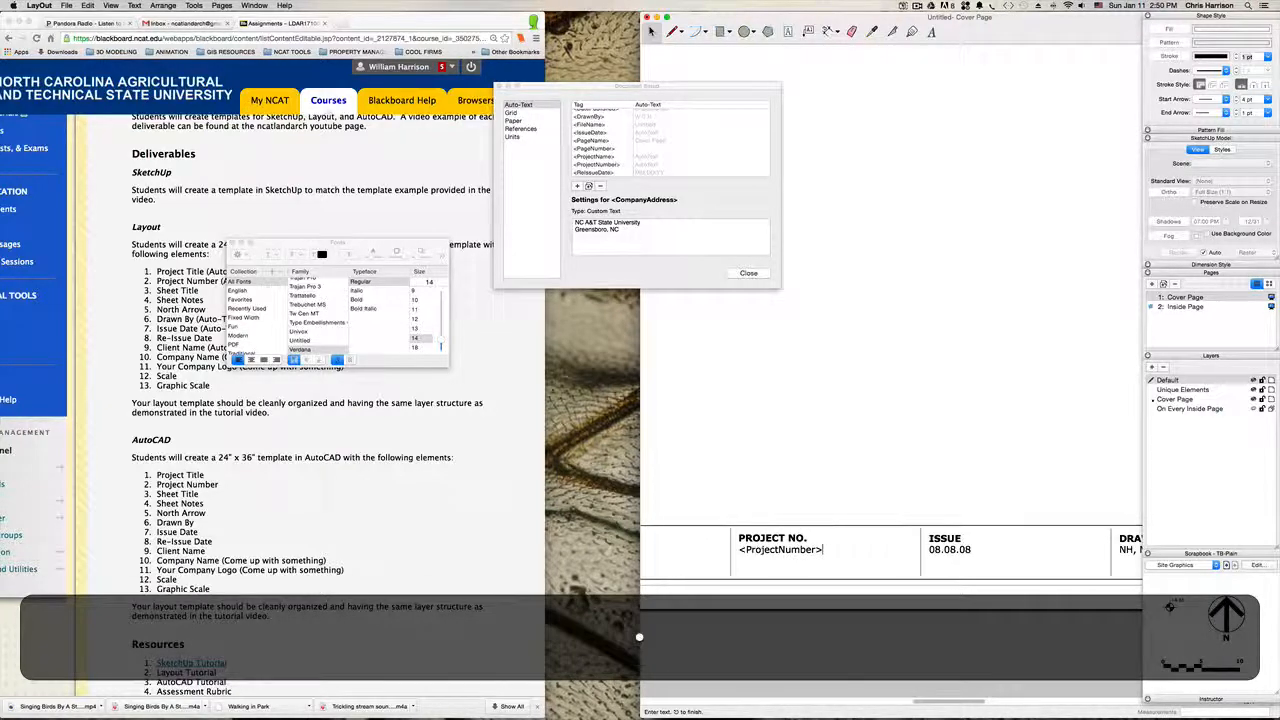
pyautogui.click(929, 464)
# Step: Replace the placeholder date under ISSUE with the auto-text tag <IssueDate>, checking the tag name in the auto-text list
pyautogui.press('h')
pyautogui.moveTo(929, 460); pyautogui.dragTo(780, 434)
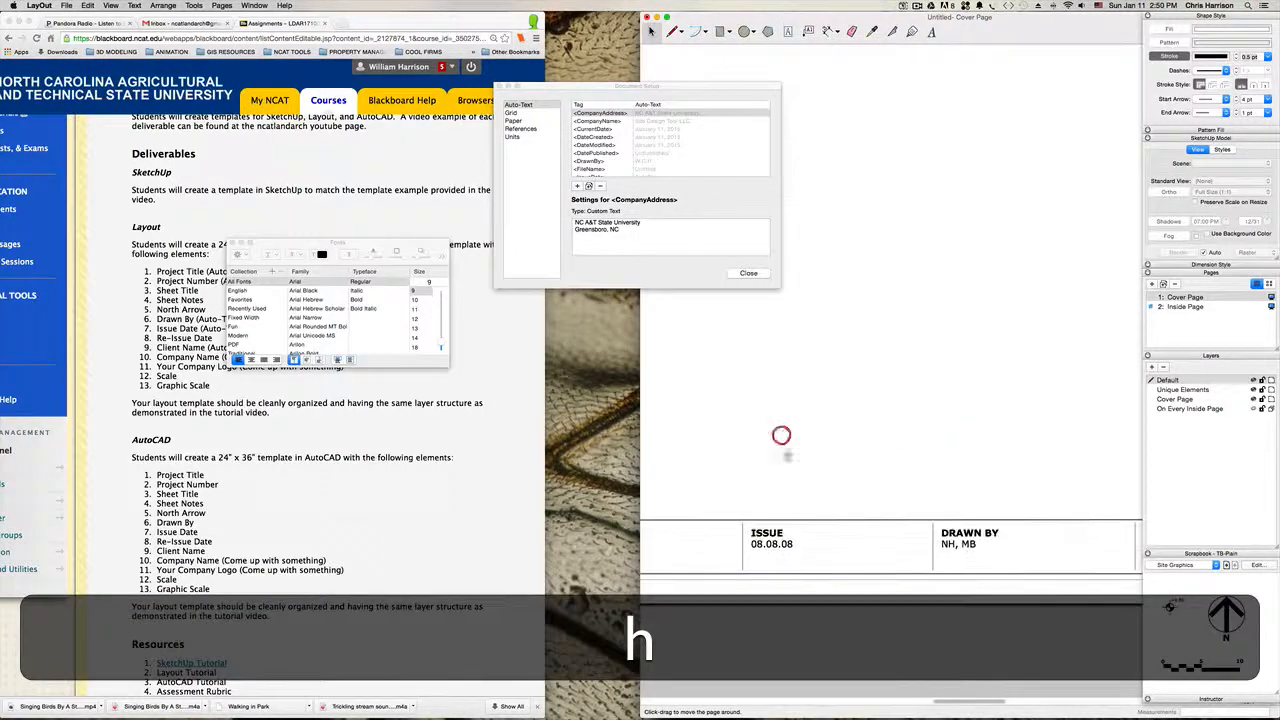
pyautogui.press('space')
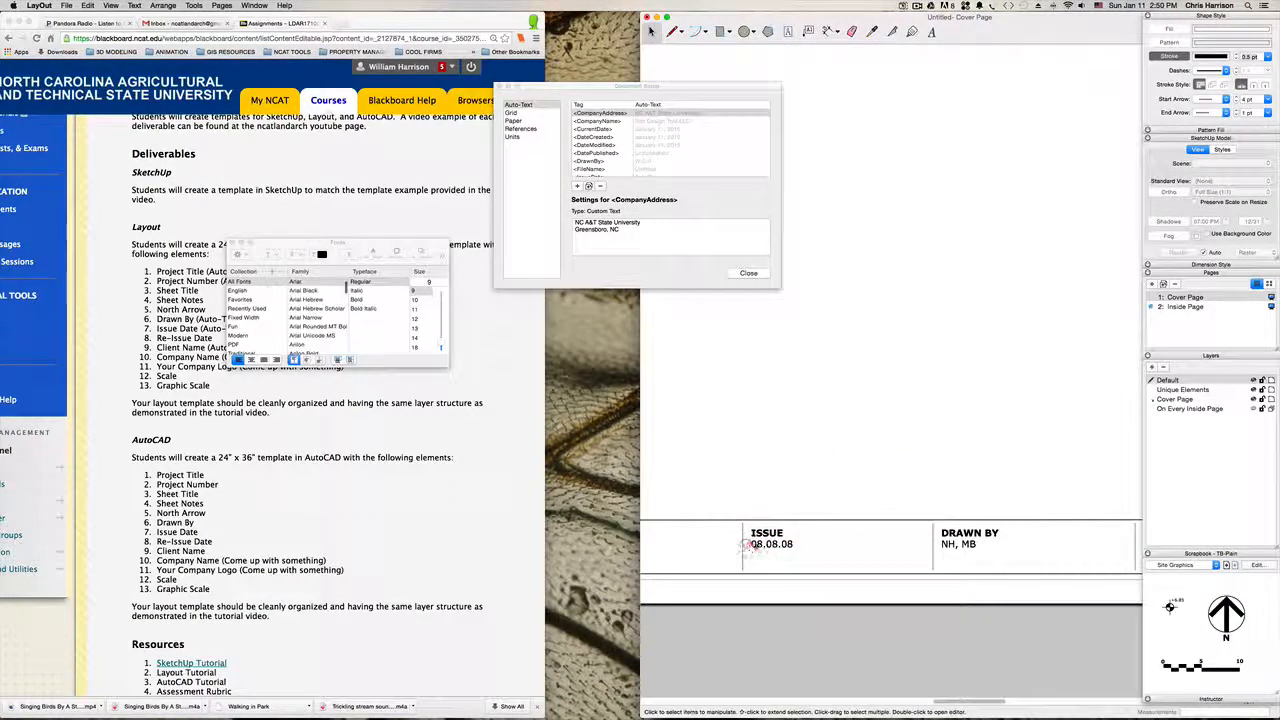
pyautogui.click(758, 543)
pyautogui.doubleClick(760, 543)
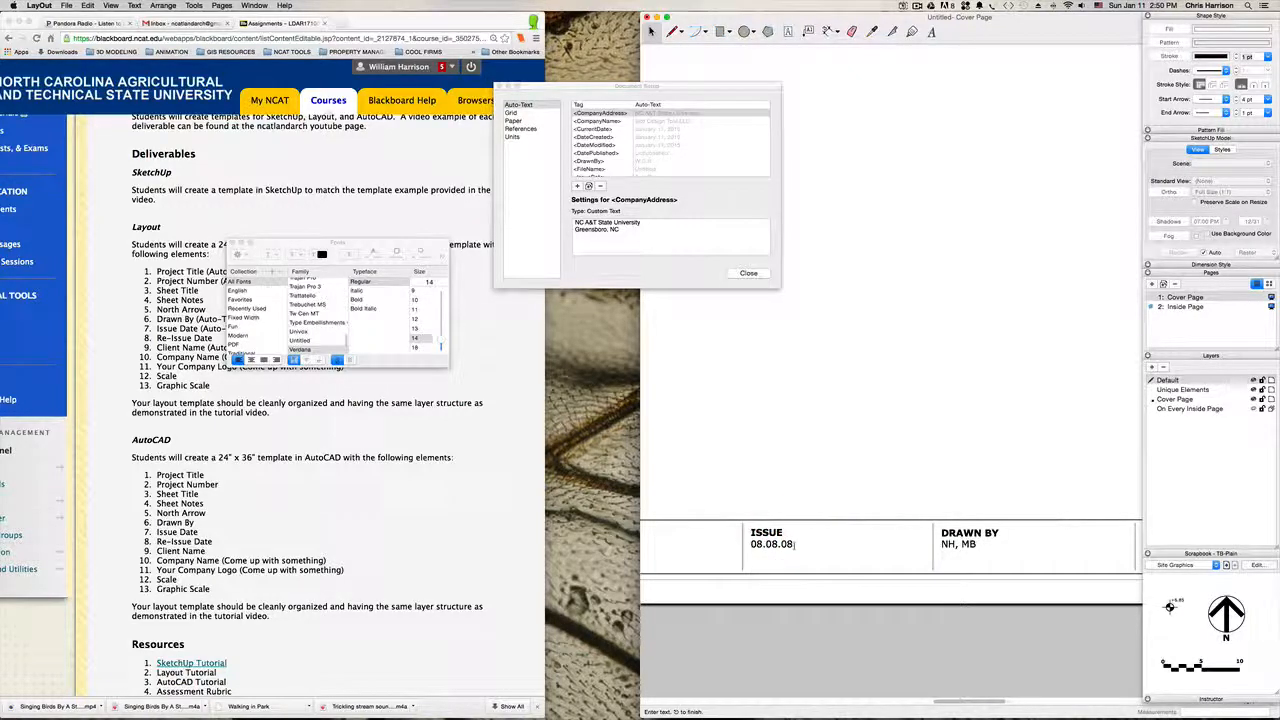
pyautogui.moveTo(795, 544); pyautogui.dragTo(749, 545)
pyautogui.write('<')
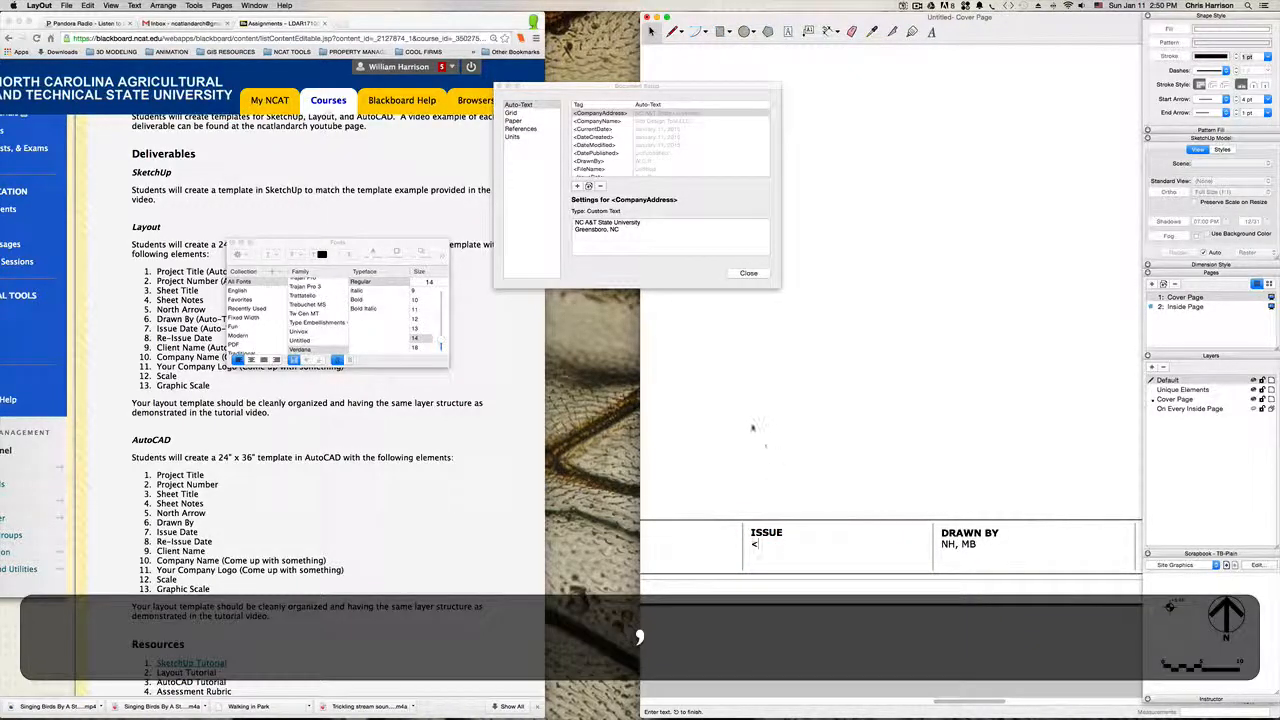
pyautogui.scroll(2, 614, 142)
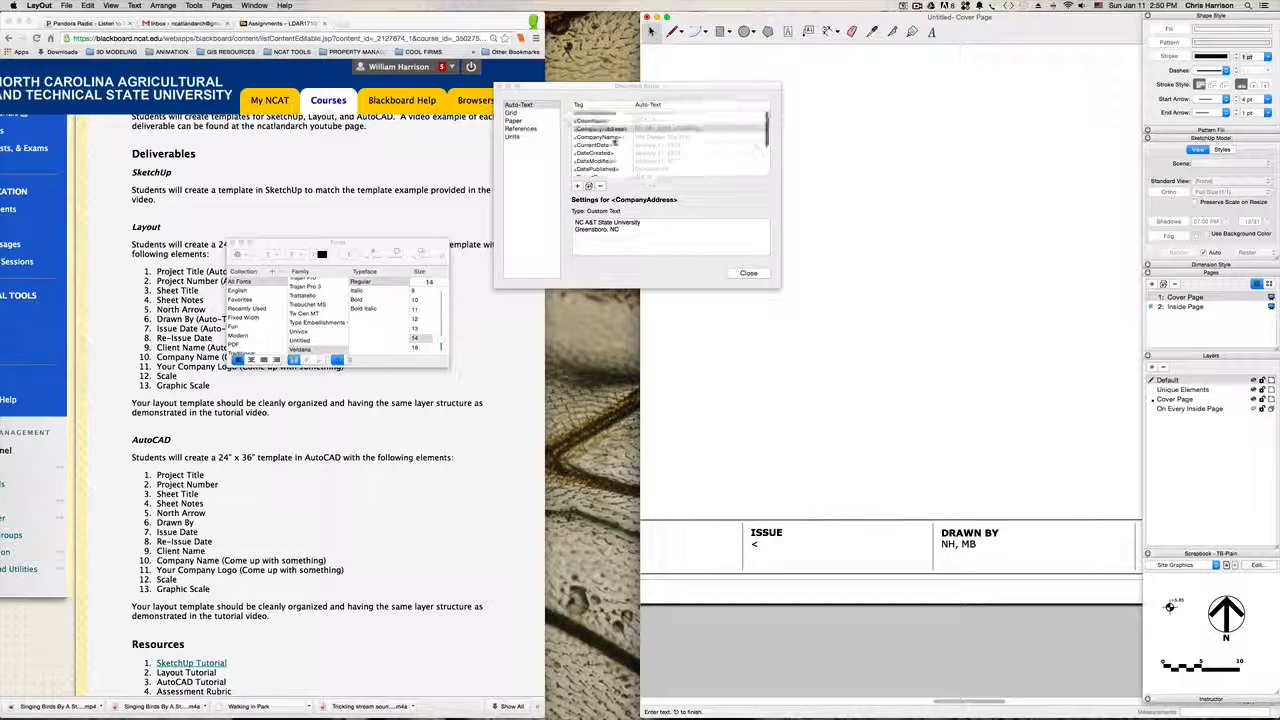
pyautogui.scroll(-4, 614, 142)
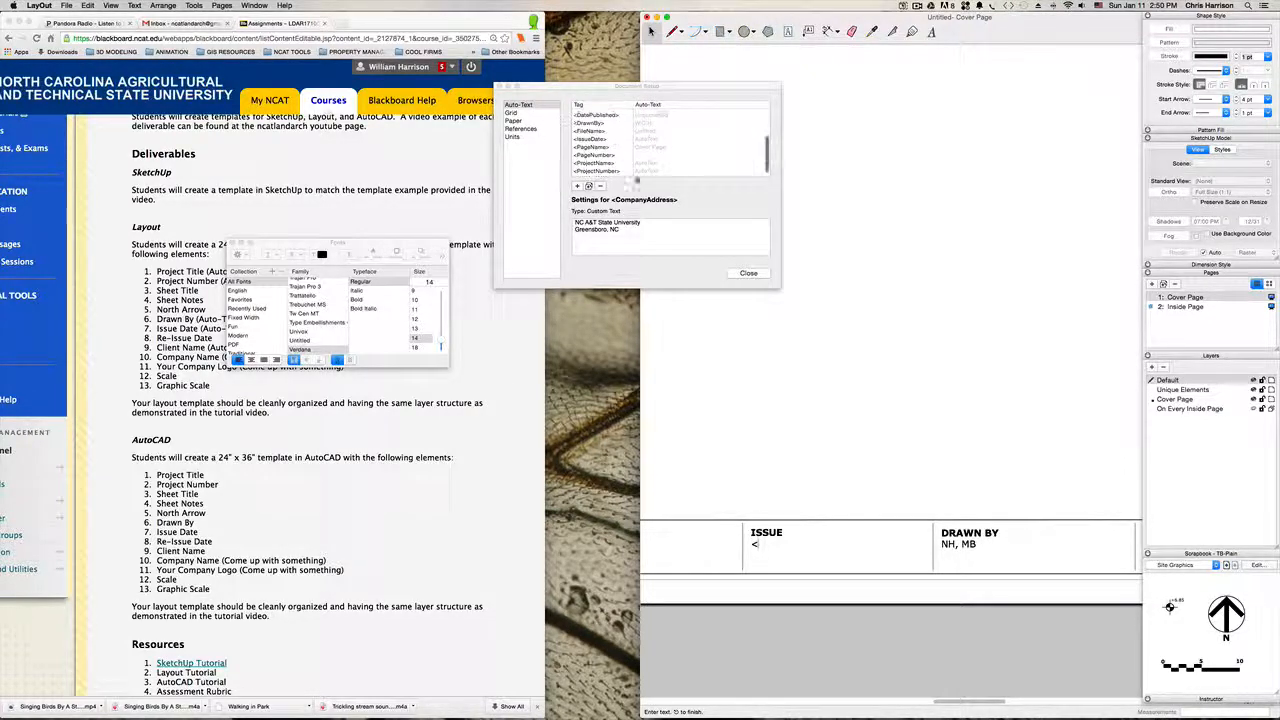
pyautogui.write('Issu')
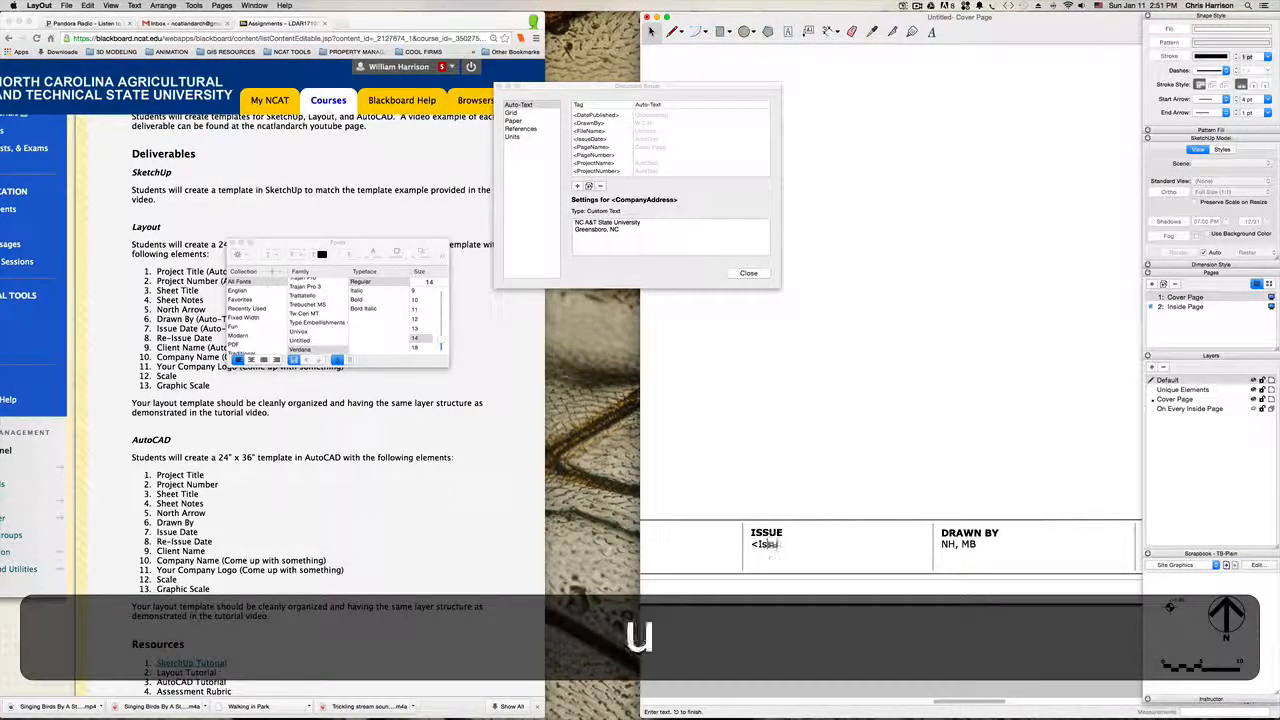
pyautogui.write('eDate')
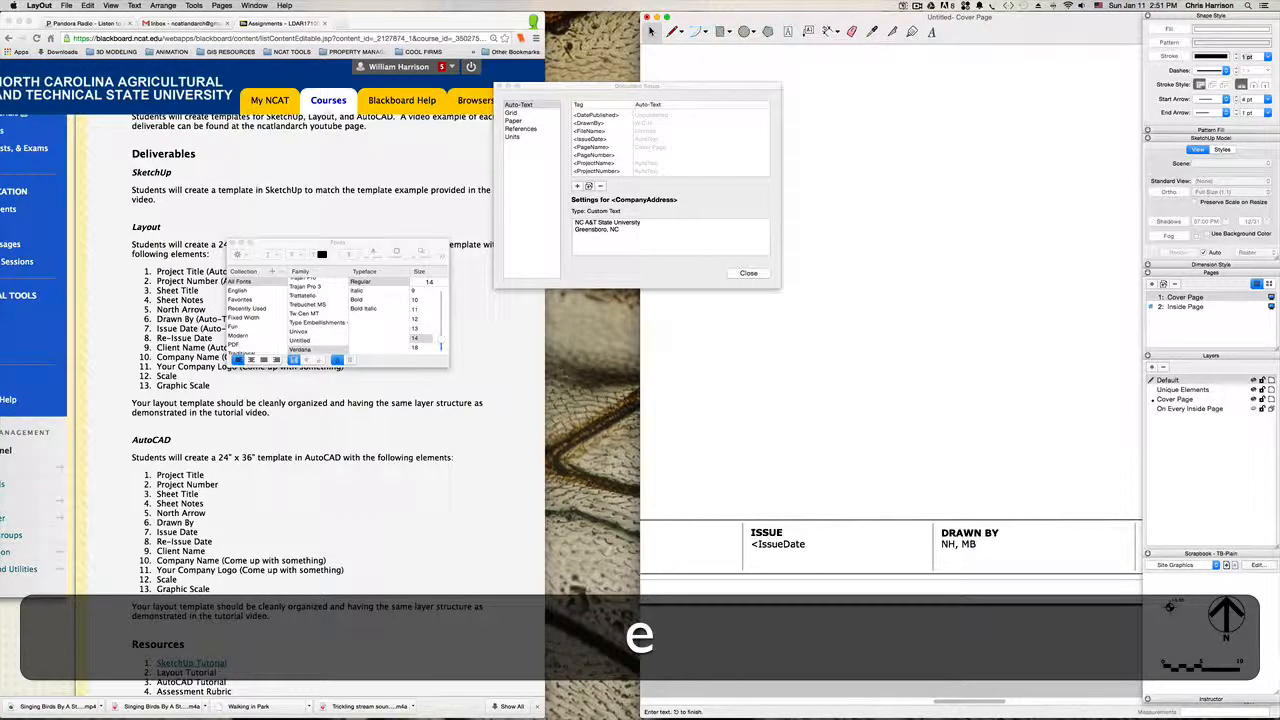
pyautogui.write('>')
pyautogui.click(858, 417)
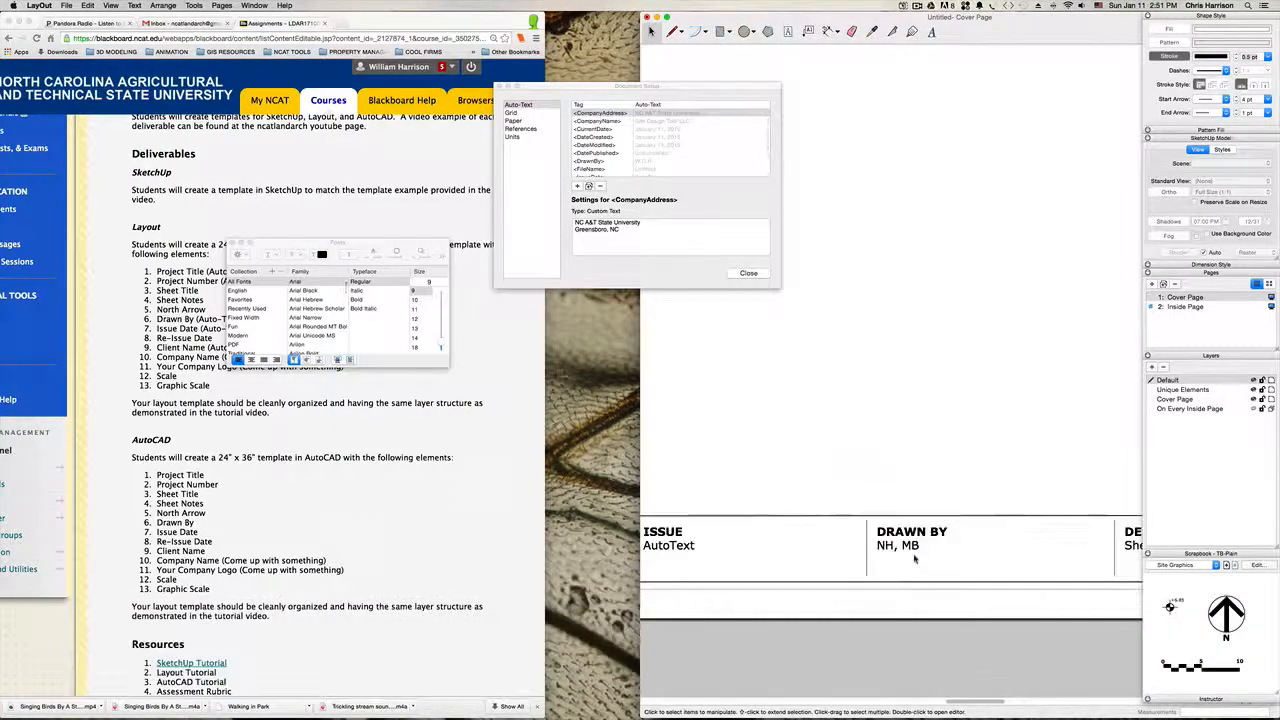
# Step: Replace the placeholder initials under DRAWN BY with the auto-text tag <DrawnBy>
pyautogui.doubleClick(912, 546)
pyautogui.moveTo(918, 546); pyautogui.dragTo(863, 542)
pyautogui.write('<Drawn')
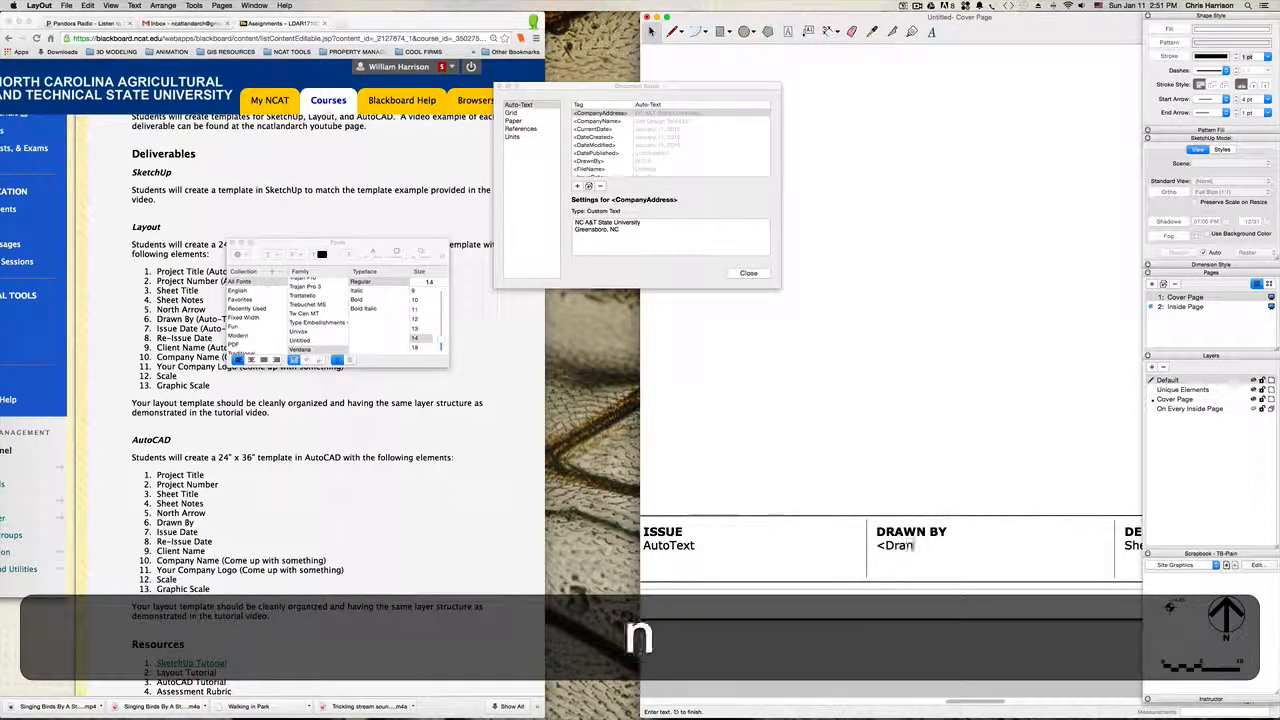
pyautogui.write('By>')
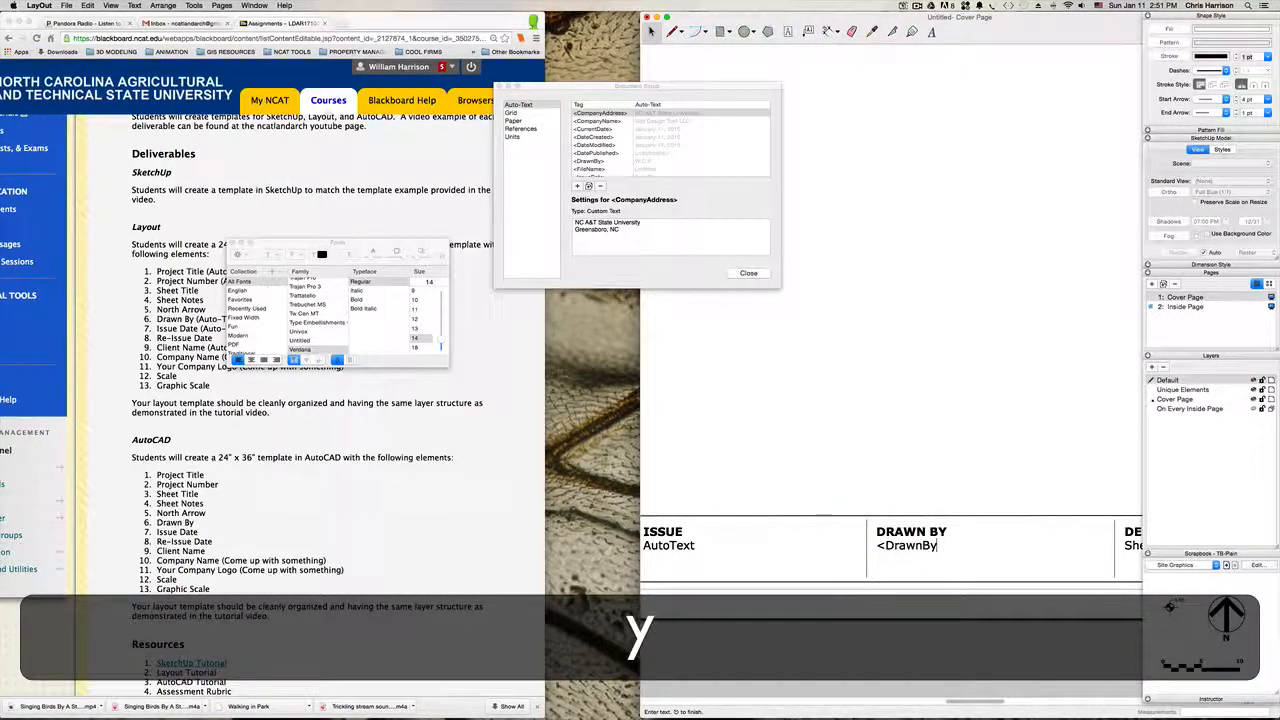
pyautogui.click(886, 481)
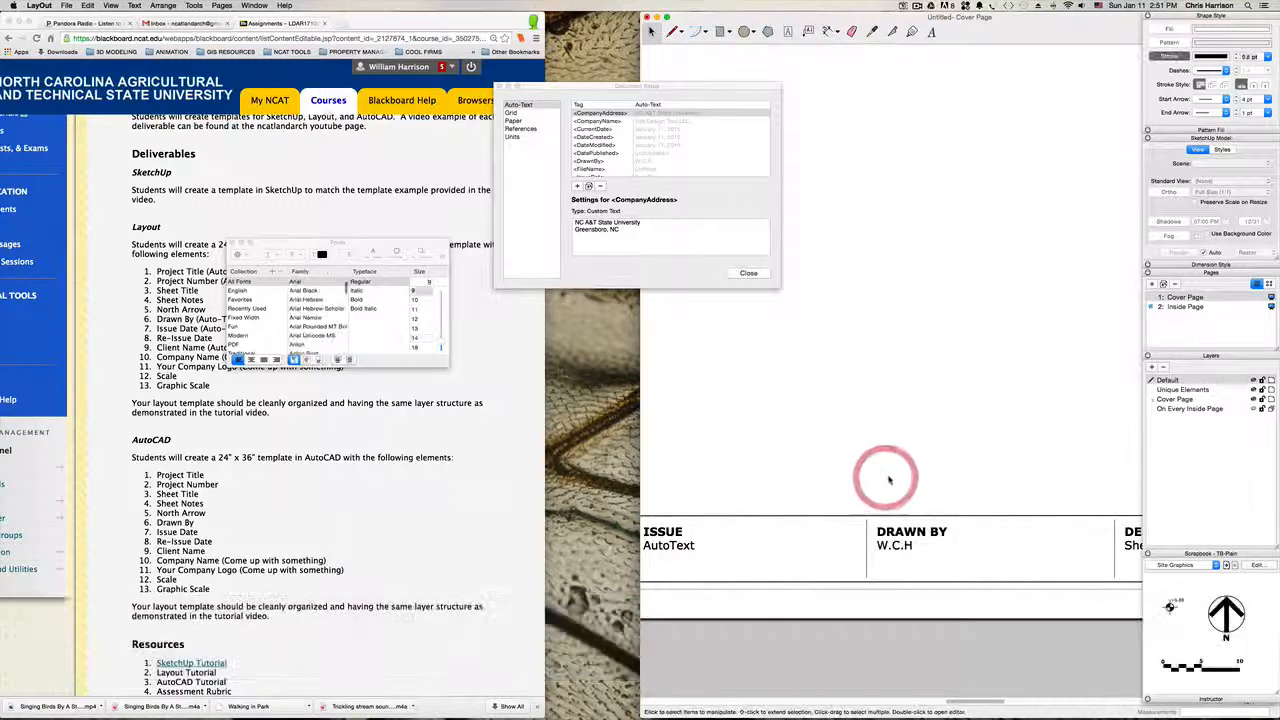
# Step: Examine the DESCRIPTION field and the TLA placeholder logo at the end of the Cover Page title block
pyautogui.press('h')
pyautogui.moveTo(950, 452); pyautogui.dragTo(734, 460)
pyautogui.moveTo(1003, 471); pyautogui.dragTo(879, 470)
pyautogui.press('space')
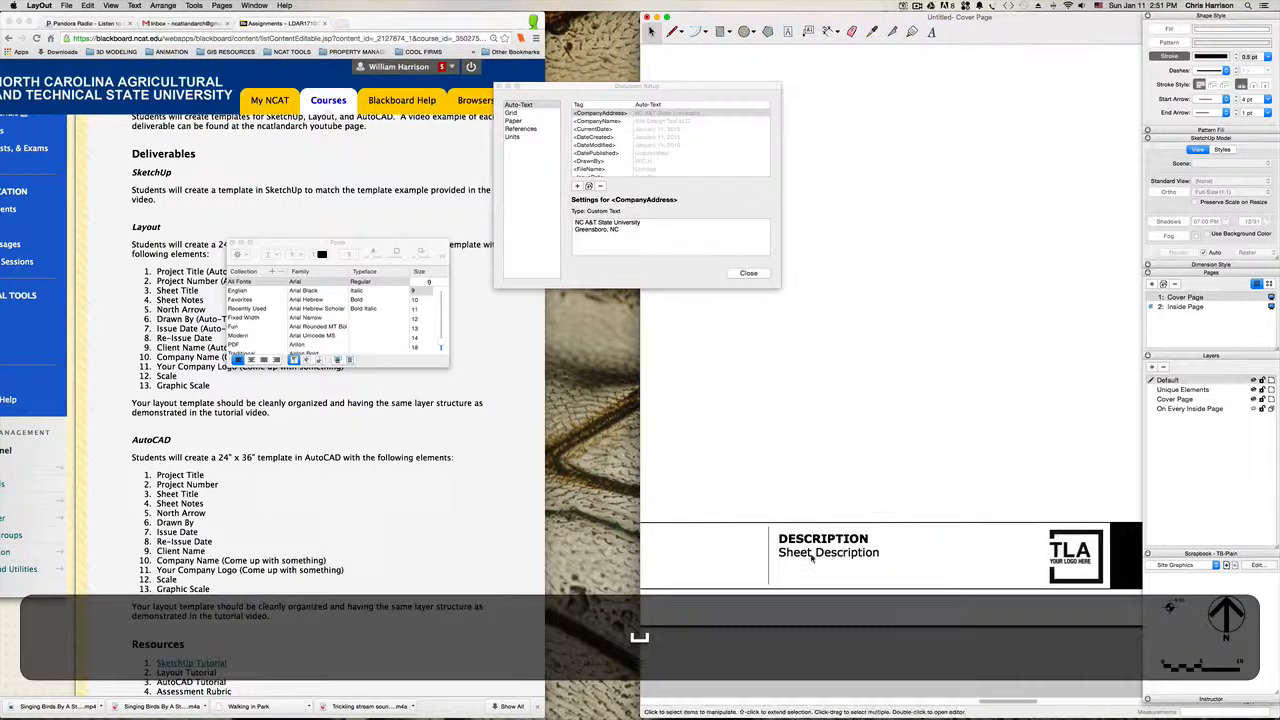
pyautogui.click(812, 555)
pyautogui.scroll(-2, 847, 452)
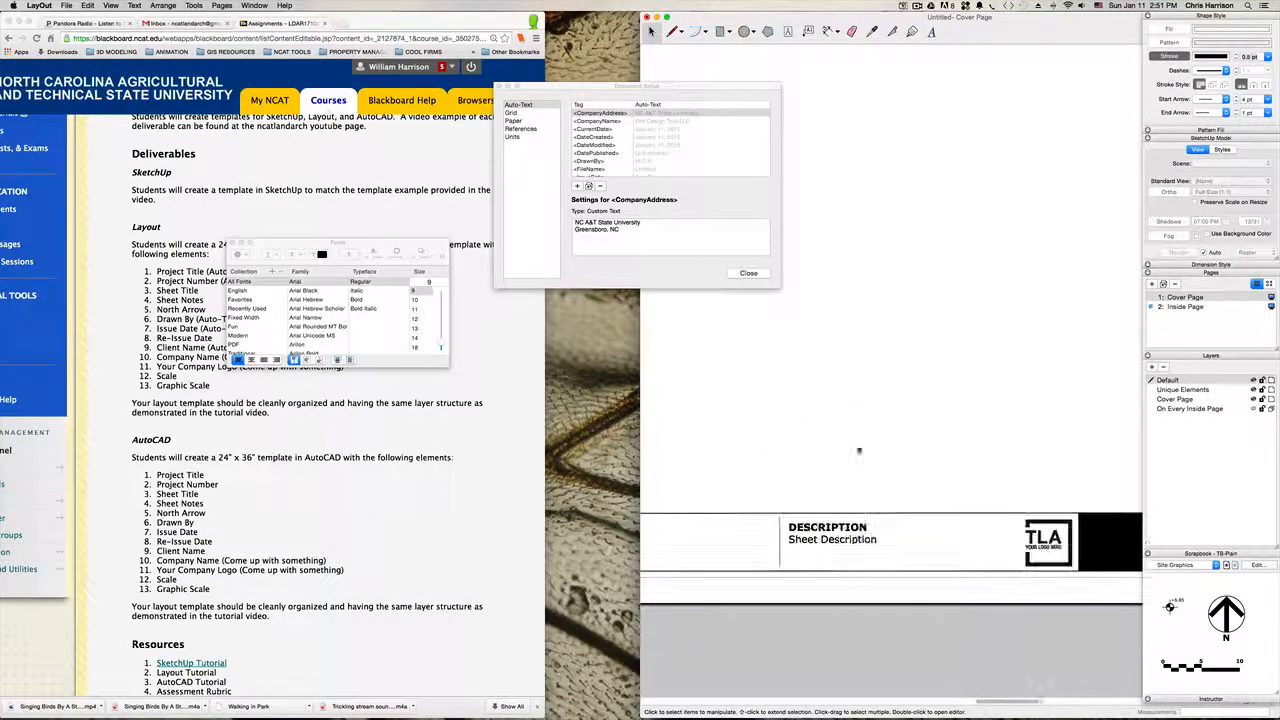
pyautogui.press('h')
pyautogui.moveTo(1015, 440); pyautogui.dragTo(892, 443)
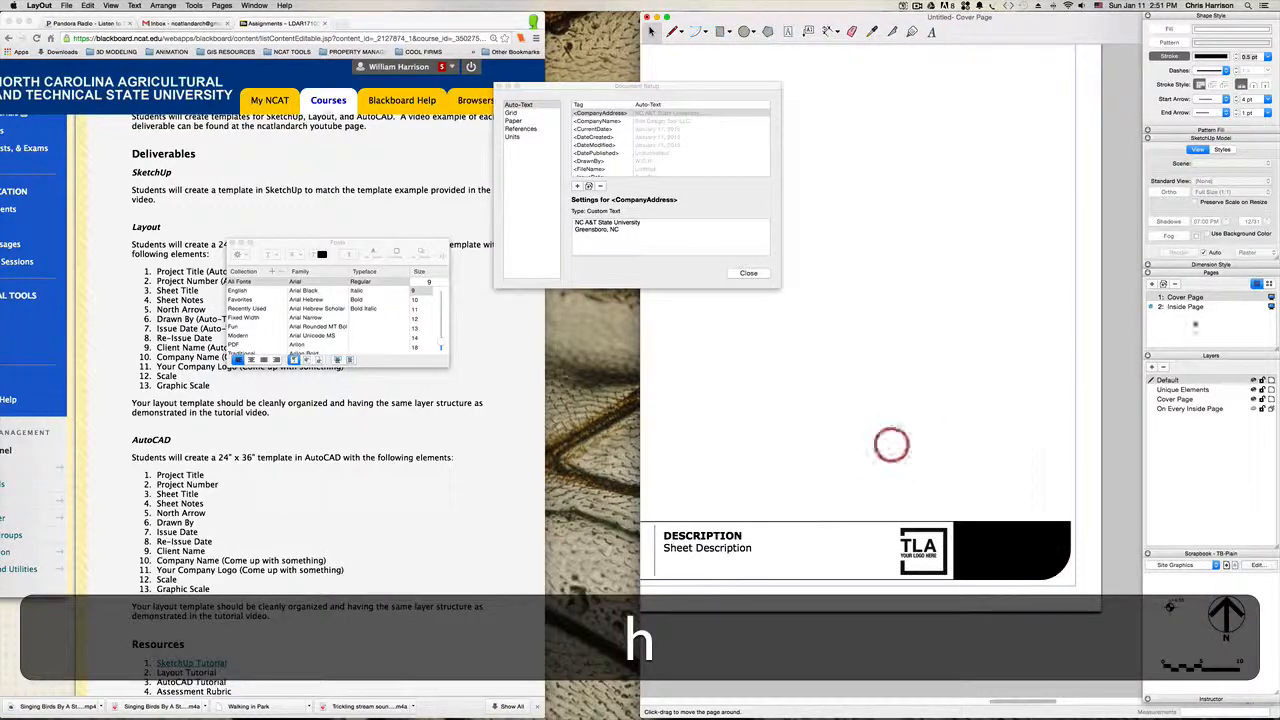
# Step: On the Inside Page, open the title block group and copy the company logo at its upper end
pyautogui.click(1183, 307)
pyautogui.scroll(-5, 931, 327)
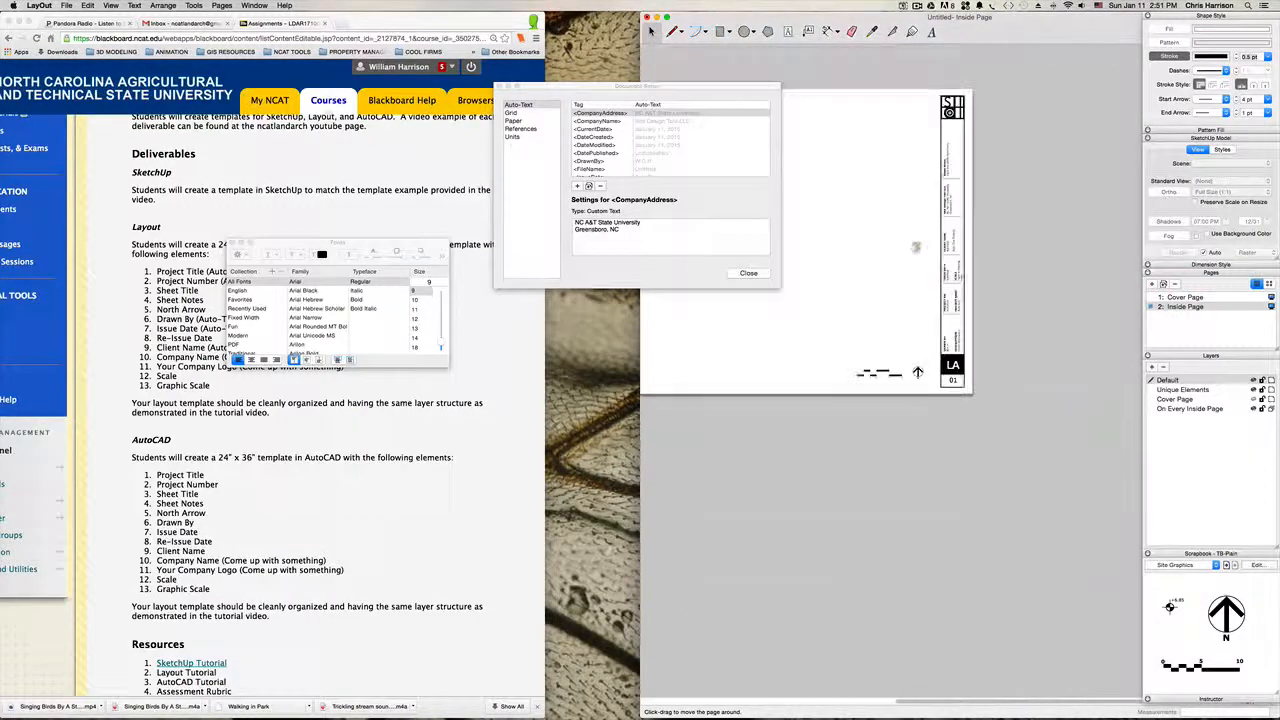
pyautogui.moveTo(917, 248); pyautogui.dragTo(908, 406)
pyautogui.press('space')
pyautogui.click(954, 272)
pyautogui.scroll(2, 954, 272)
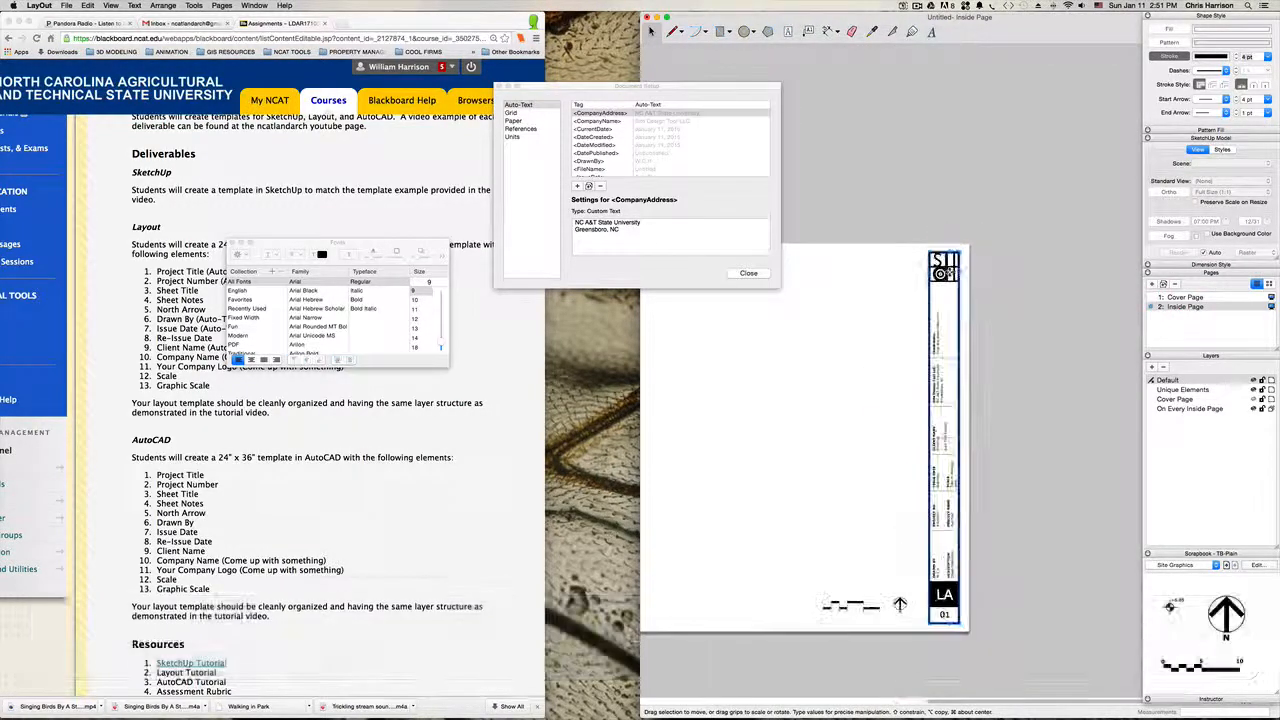
pyautogui.doubleClick(946, 273)
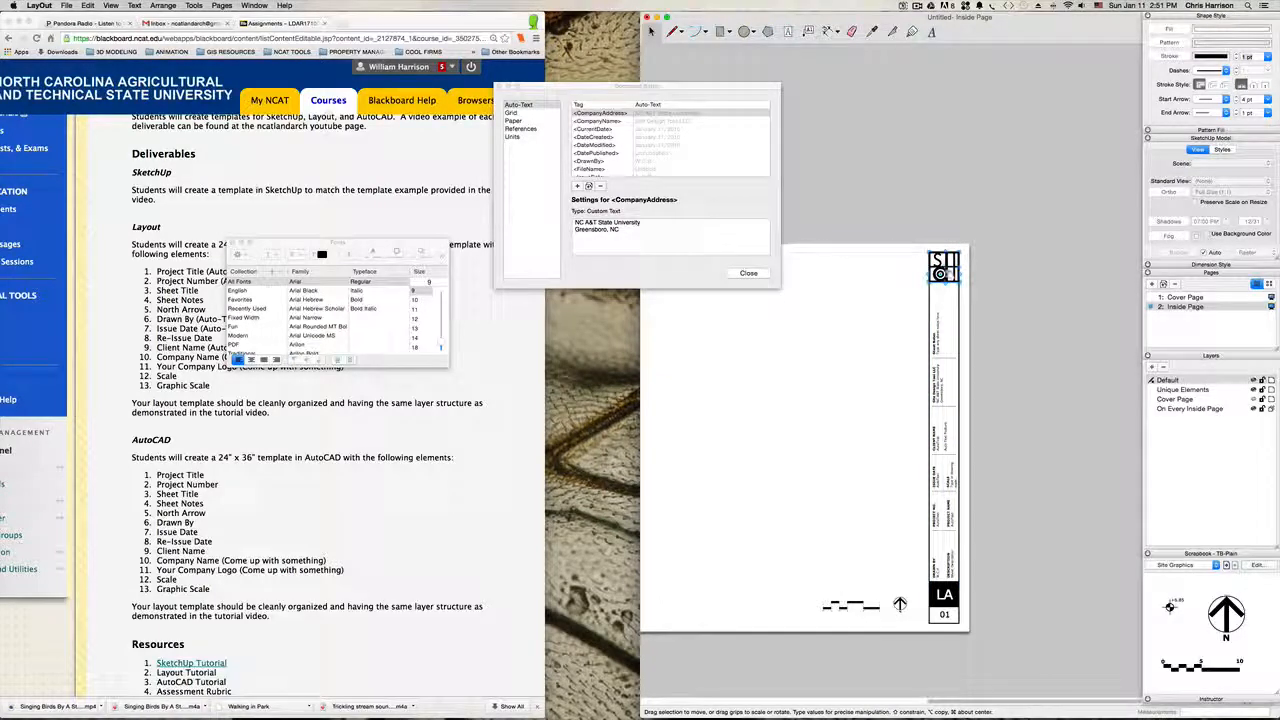
# Step: Paste the company logo onto the Cover Page and move it down to the TLA placeholder logo in the title block
pyautogui.click(1186, 297)
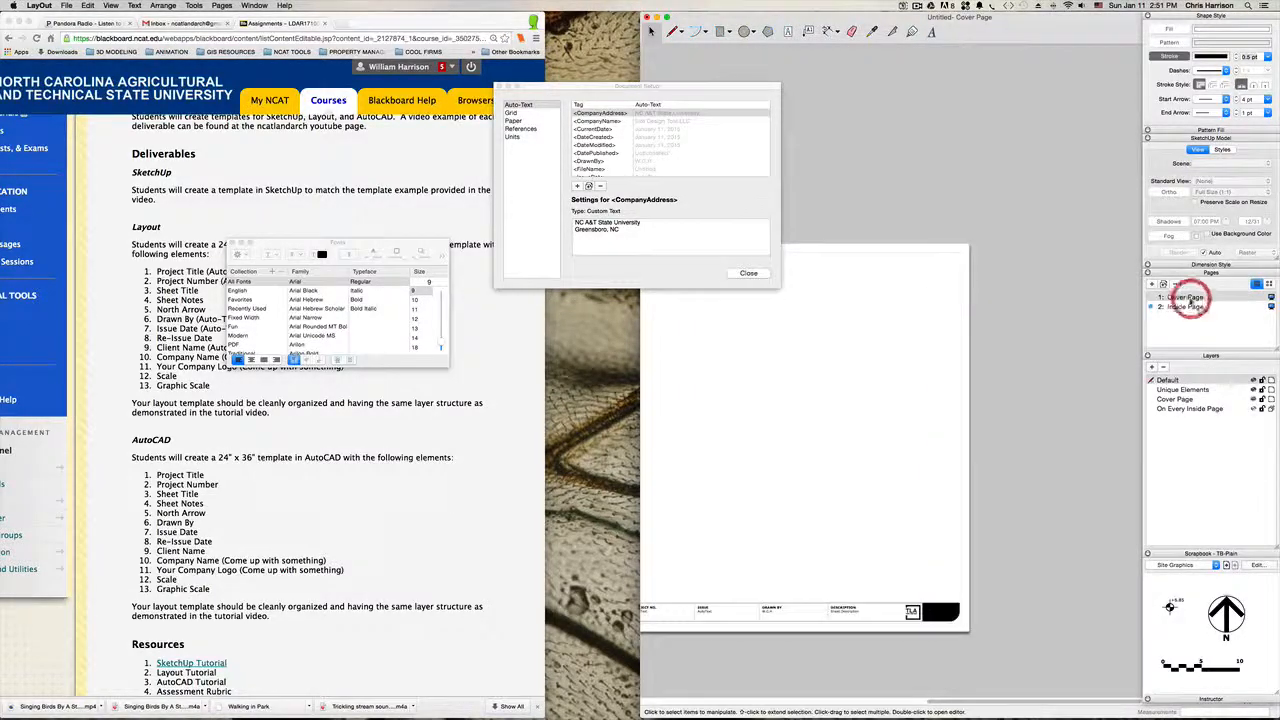
pyautogui.scroll(3, 894, 615)
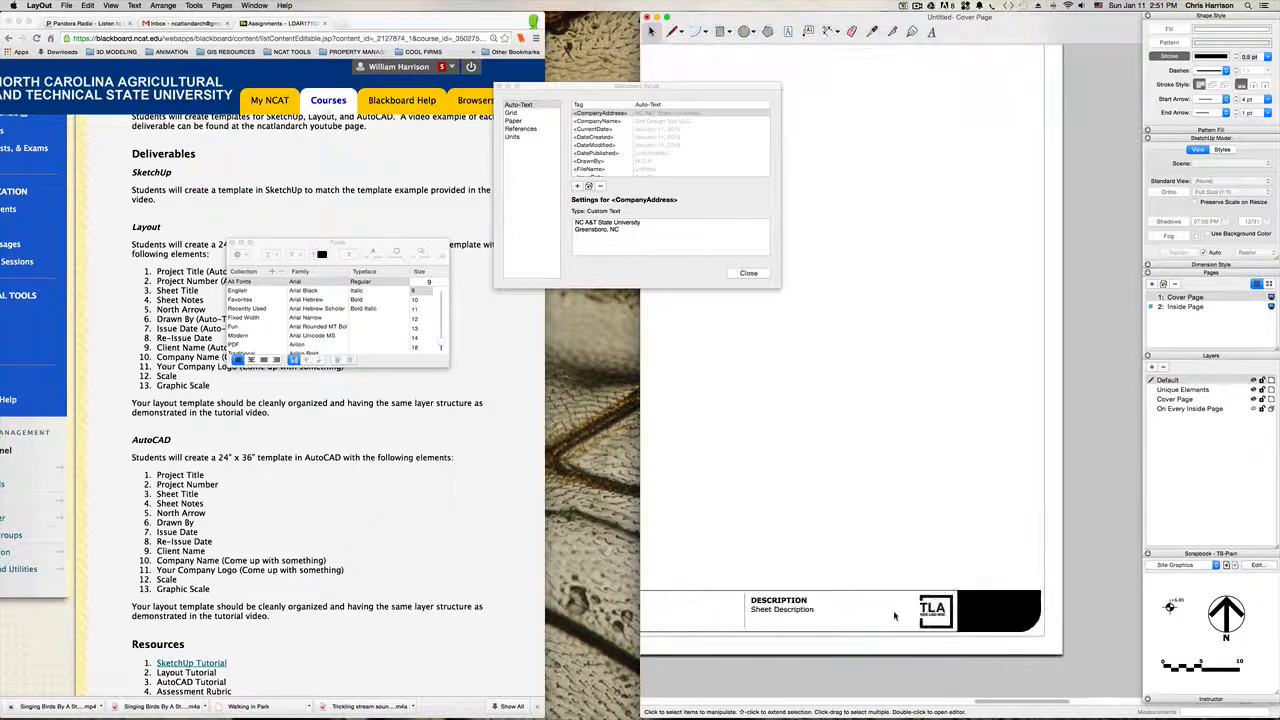
pyautogui.press('super+v')
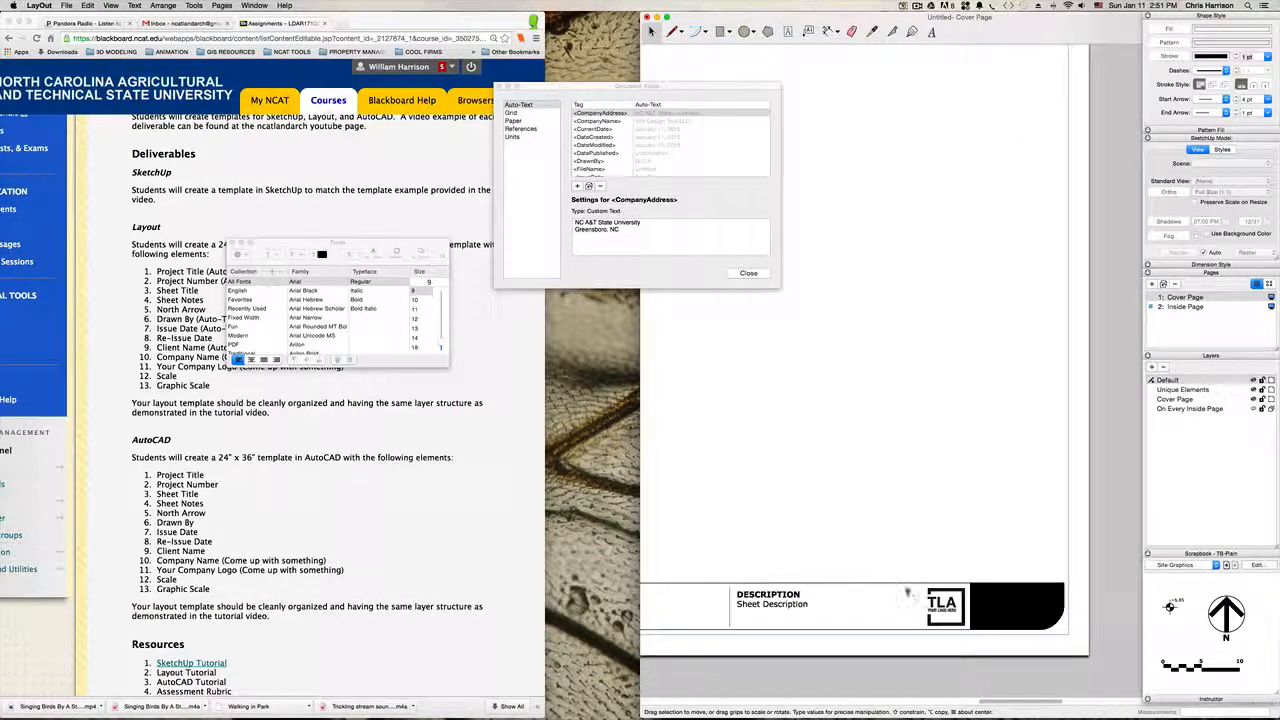
pyautogui.click(880, 517)
pyautogui.scroll(-5, 880, 517)
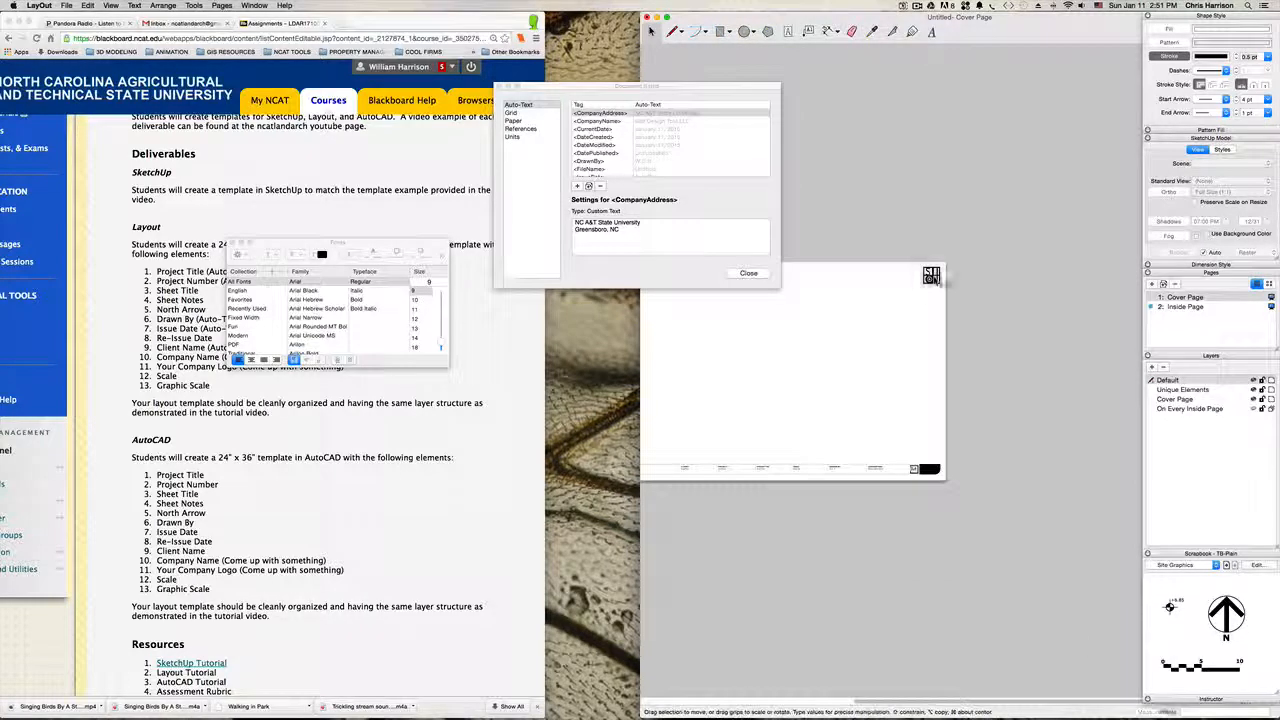
pyautogui.moveTo(930, 277); pyautogui.dragTo(902, 457)
pyautogui.scroll(5, 902, 457)
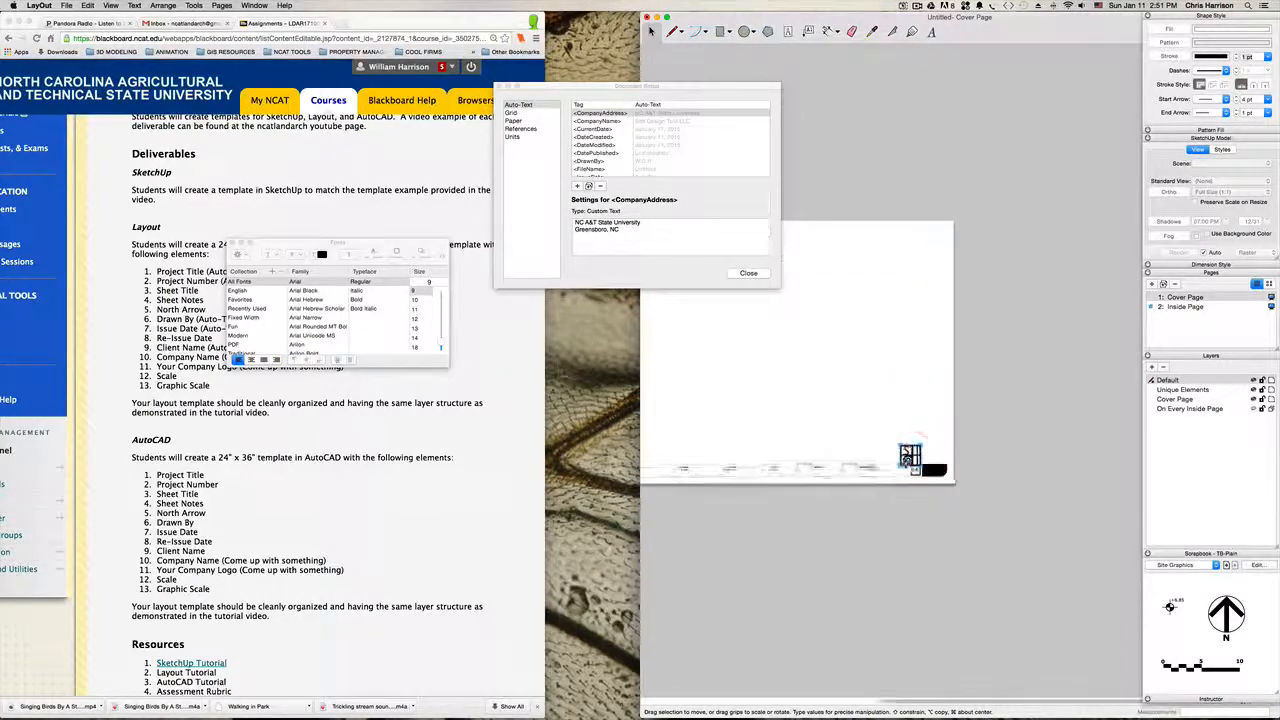
# Step: Scale the pasted company logo down to fit over the TLA placeholder in the Cover Page title block and delete the placeholder
pyautogui.scroll(2, 903, 456)
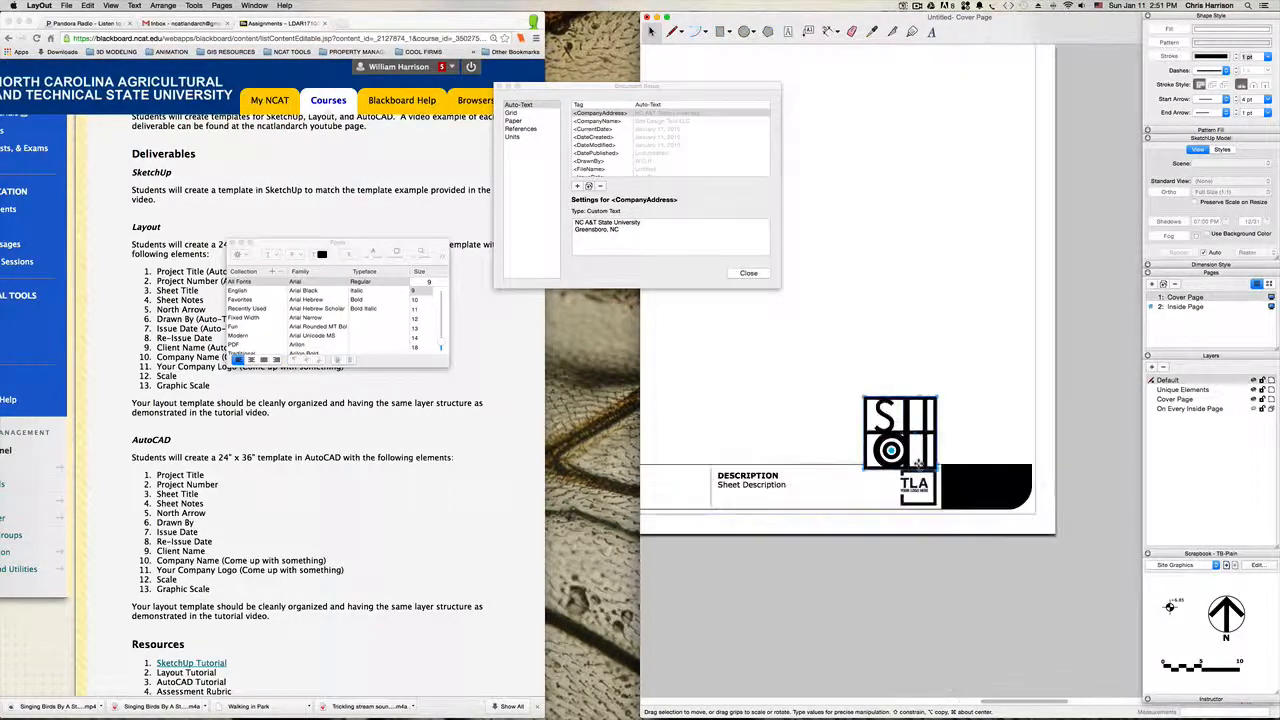
pyautogui.moveTo(936, 394); pyautogui.dragTo(929, 477)
pyautogui.click(924, 480)
pyautogui.press('BackSpace')
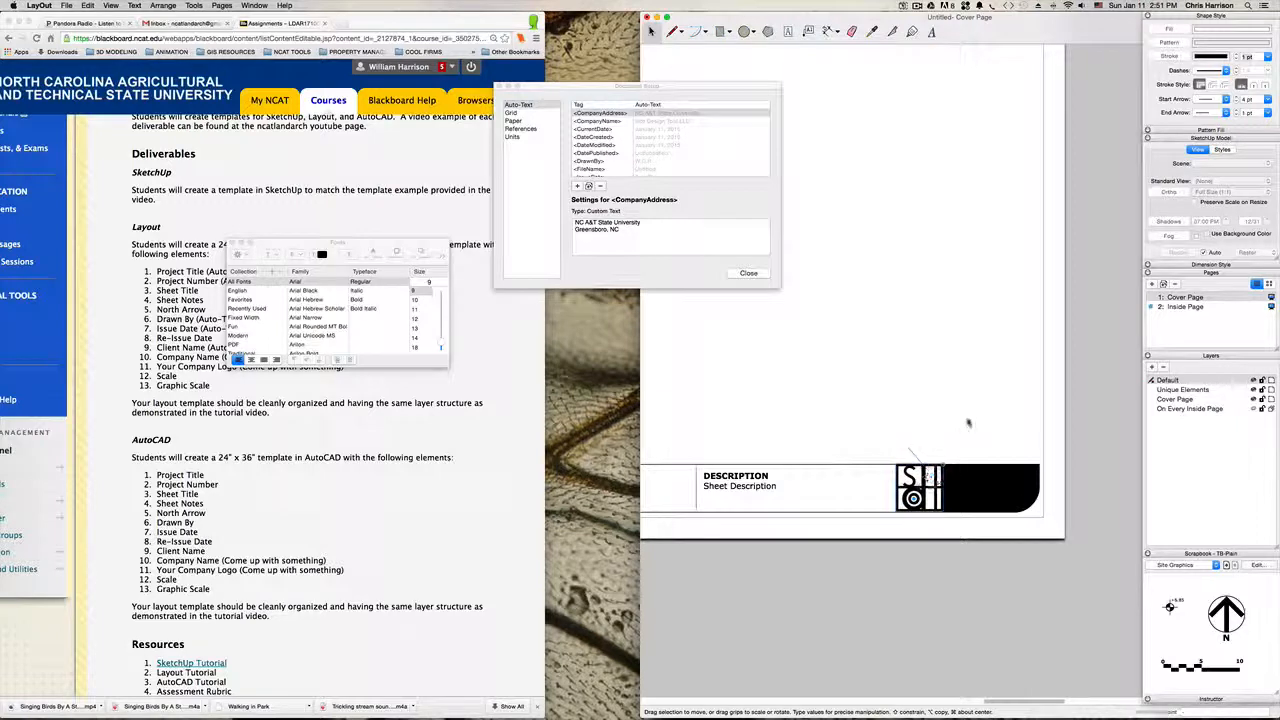
pyautogui.click(968, 421)
# Step: Fine-adjust the logo's lower corner so it fits between the border lines of the Cover Page title block
pyautogui.scroll(3, 967, 466)
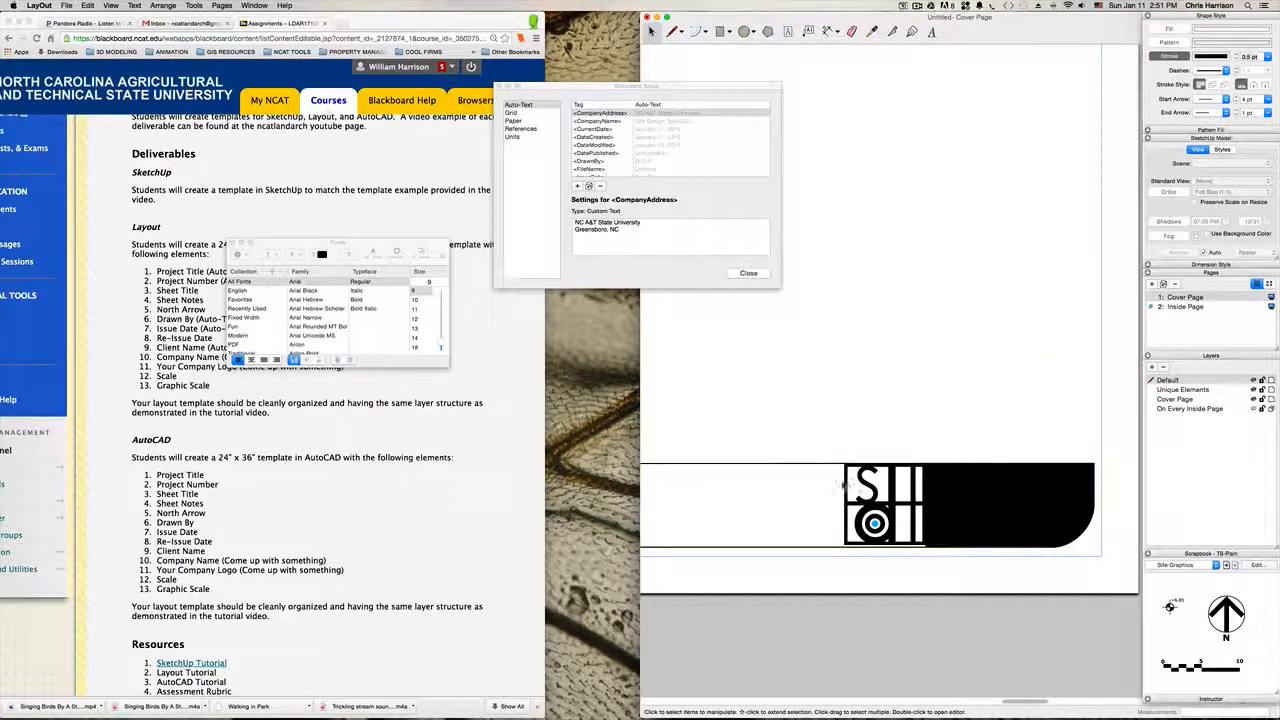
pyautogui.click(838, 487)
pyautogui.scroll(4, 850, 546)
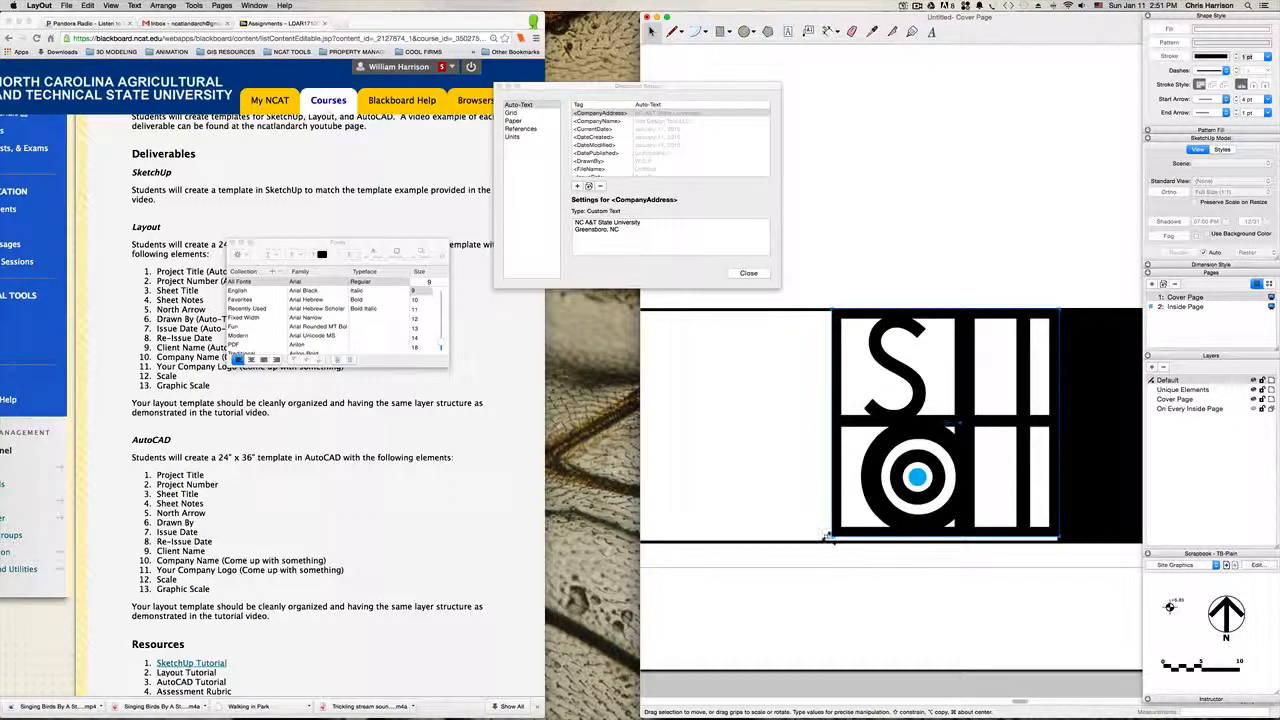
pyautogui.moveTo(826, 537); pyautogui.dragTo(826, 536)
pyautogui.click(877, 266)
pyautogui.scroll(-5, 877, 266)
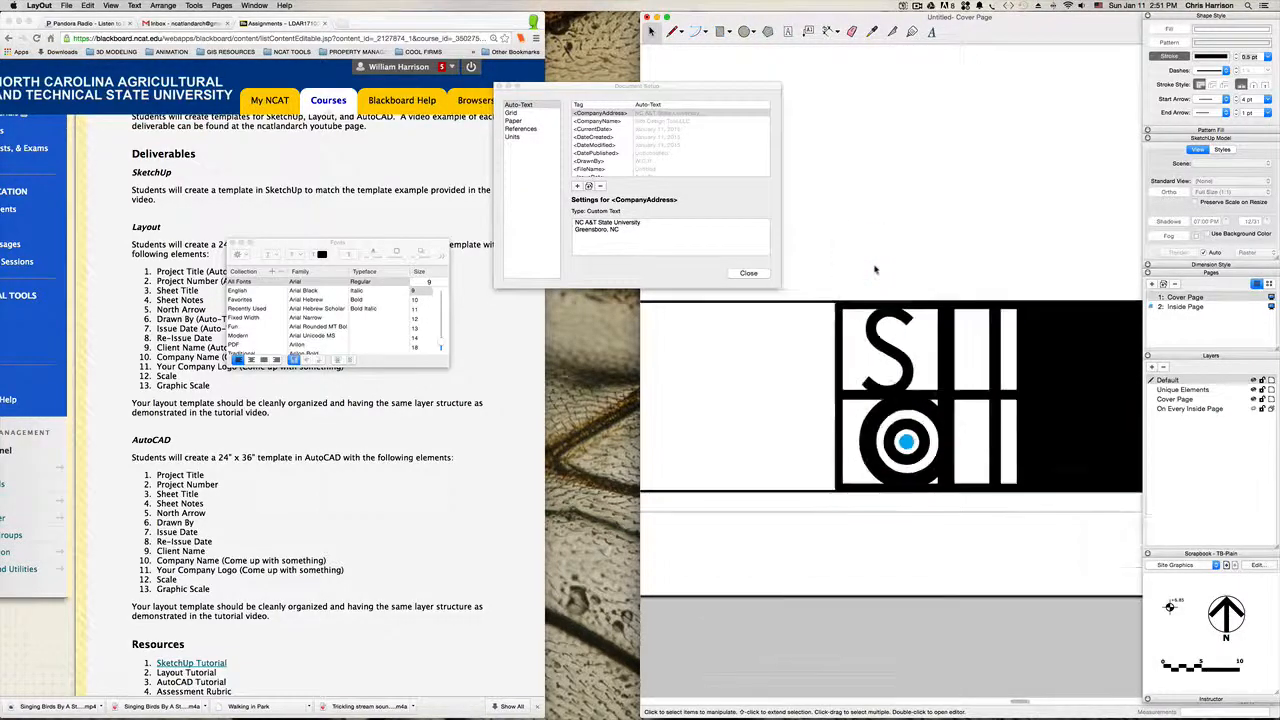
# Step: Close the Document Setup and Fonts windows
pyautogui.press('h')
pyautogui.moveTo(877, 268); pyautogui.dragTo(958, 448)
pyautogui.moveTo(813, 400); pyautogui.dragTo(1010, 430)
pyautogui.moveTo(890, 439); pyautogui.dragTo(868, 481)
pyautogui.scroll(-1, 928, 424)
pyautogui.scroll(-2, 928, 463)
pyautogui.press('space')
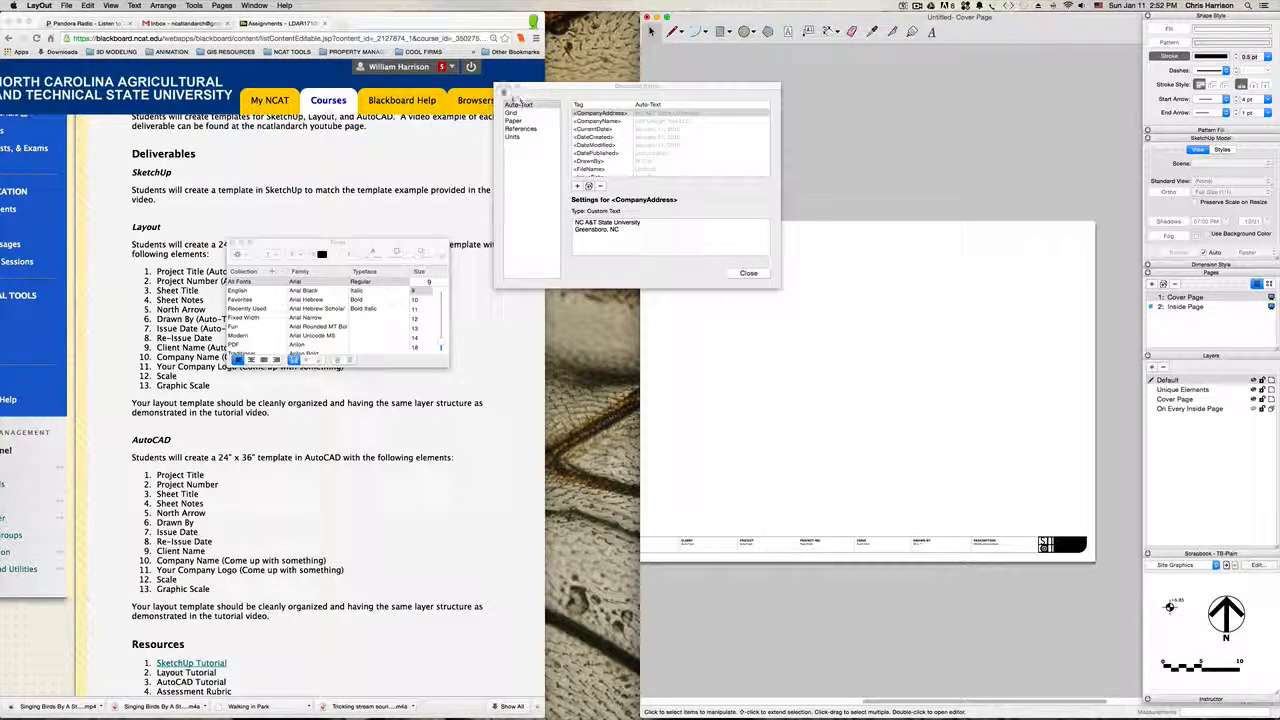
pyautogui.click(498, 87)
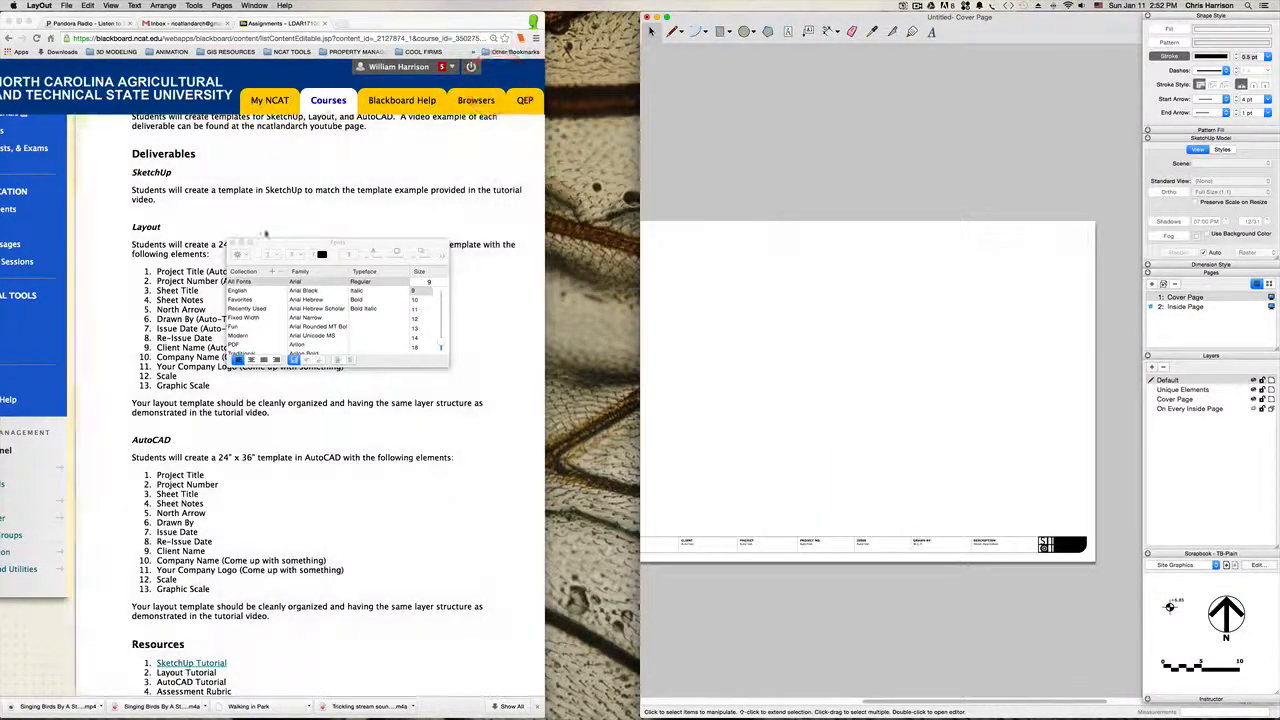
pyautogui.click(232, 243)
# Step: Examine the completed Cover Page title block and which layer its elements are on
pyautogui.scroll(5, 891, 274)
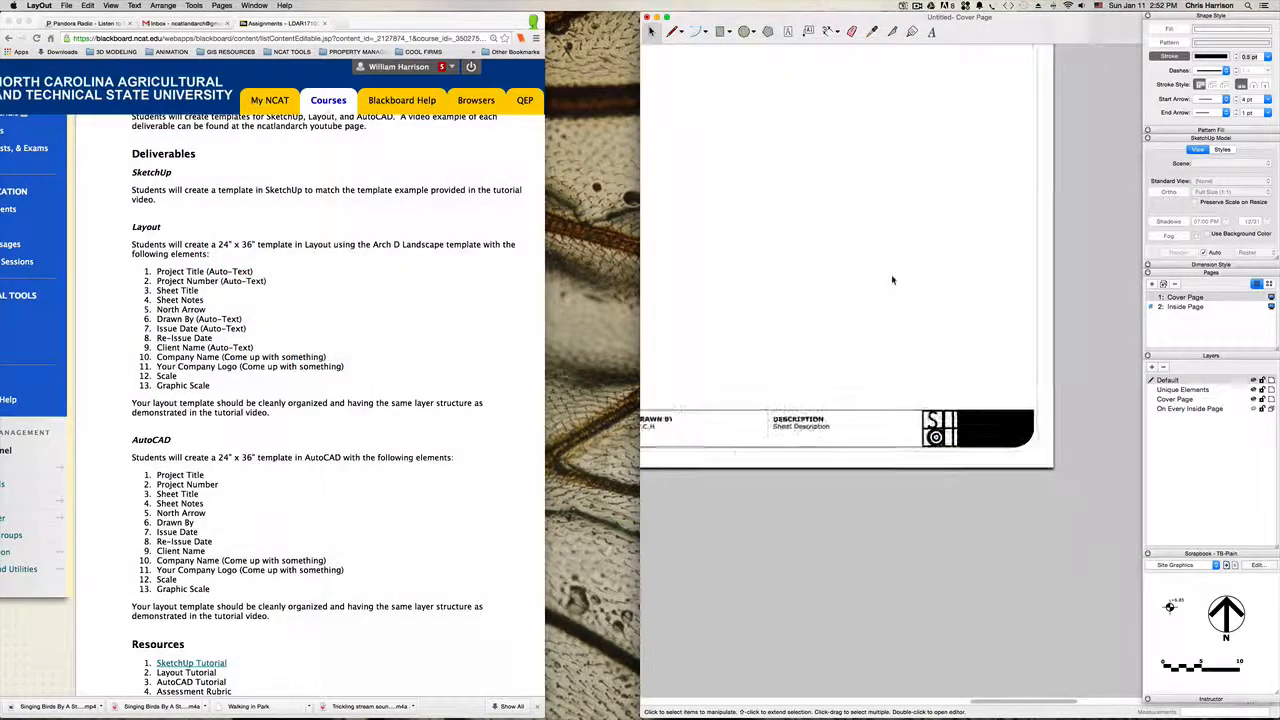
pyautogui.moveTo(921, 286); pyautogui.dragTo(988, 418, button='middle')
pyautogui.scroll(-3, 920, 334)
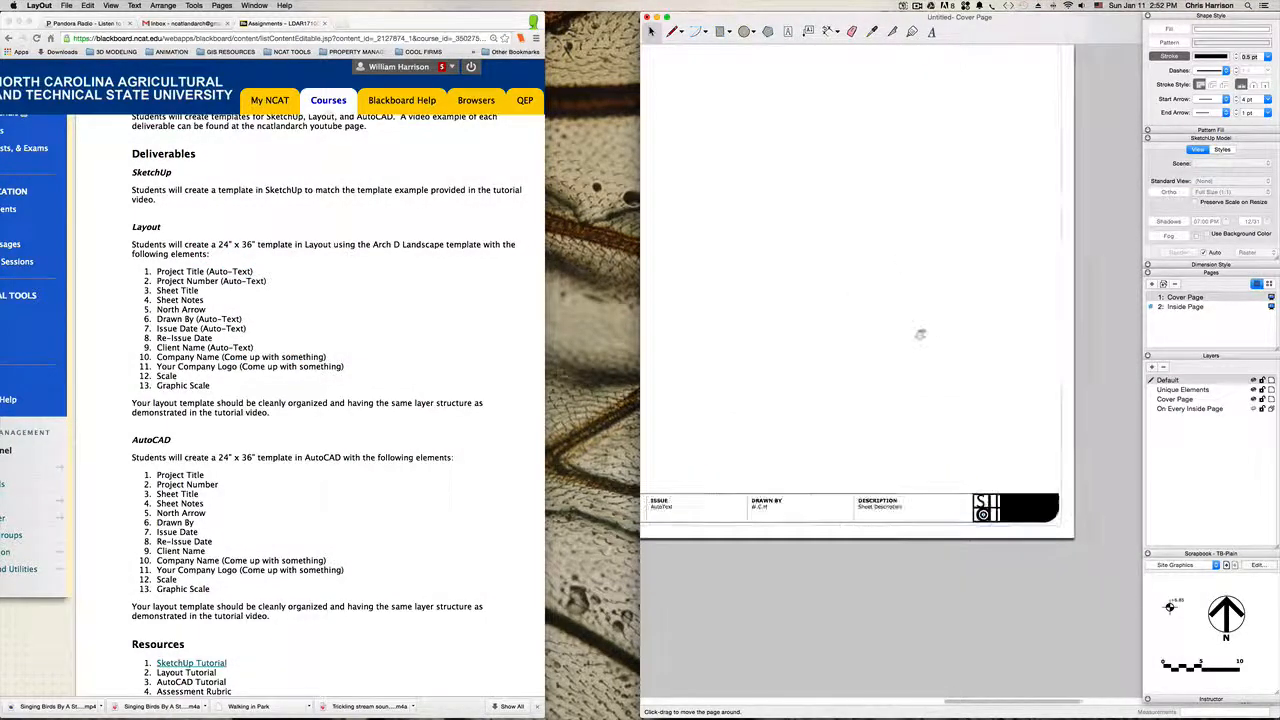
pyautogui.moveTo(792, 322); pyautogui.dragTo(875, 389, button='middle')
pyautogui.scroll(-3, 875, 389)
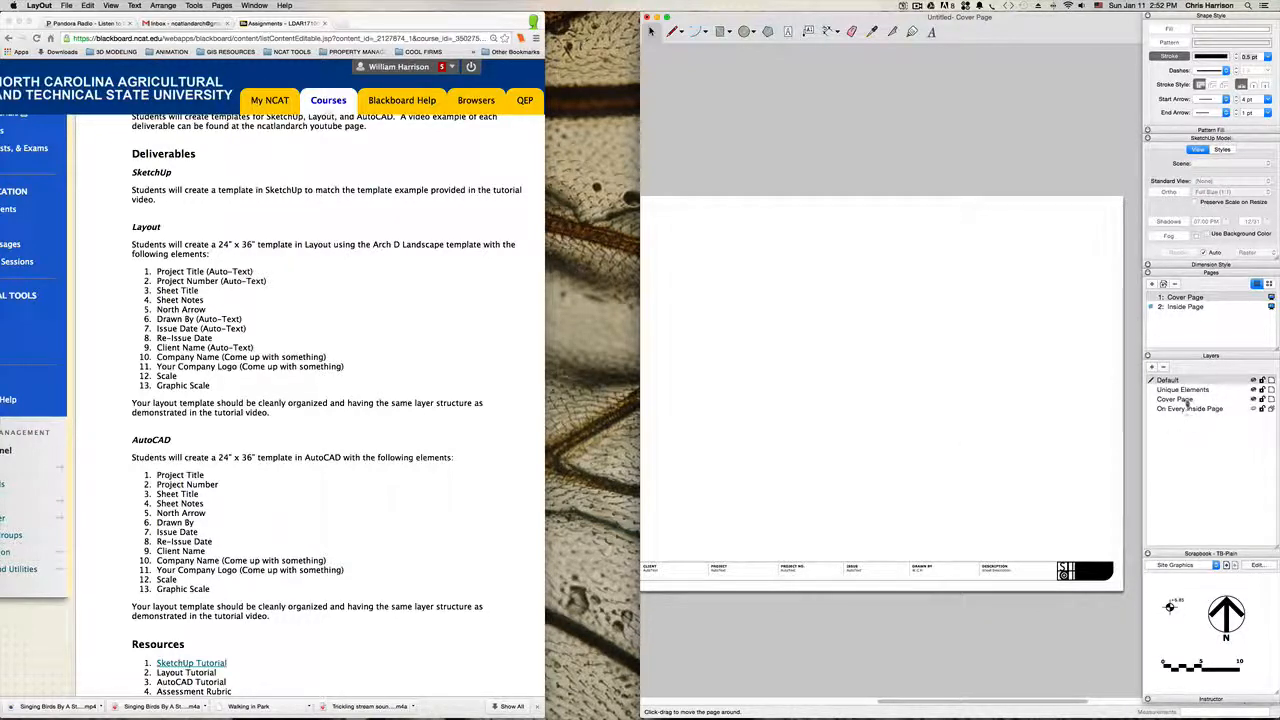
pyautogui.click(928, 562)
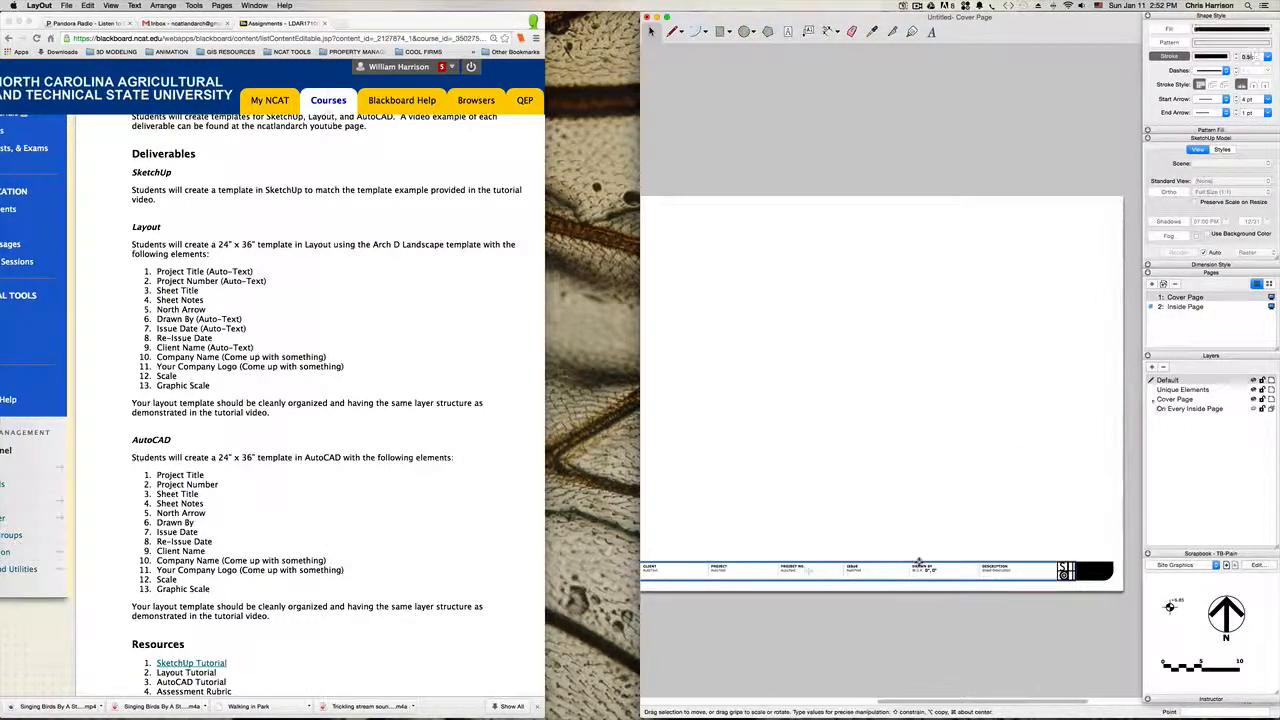
pyautogui.click(759, 427)
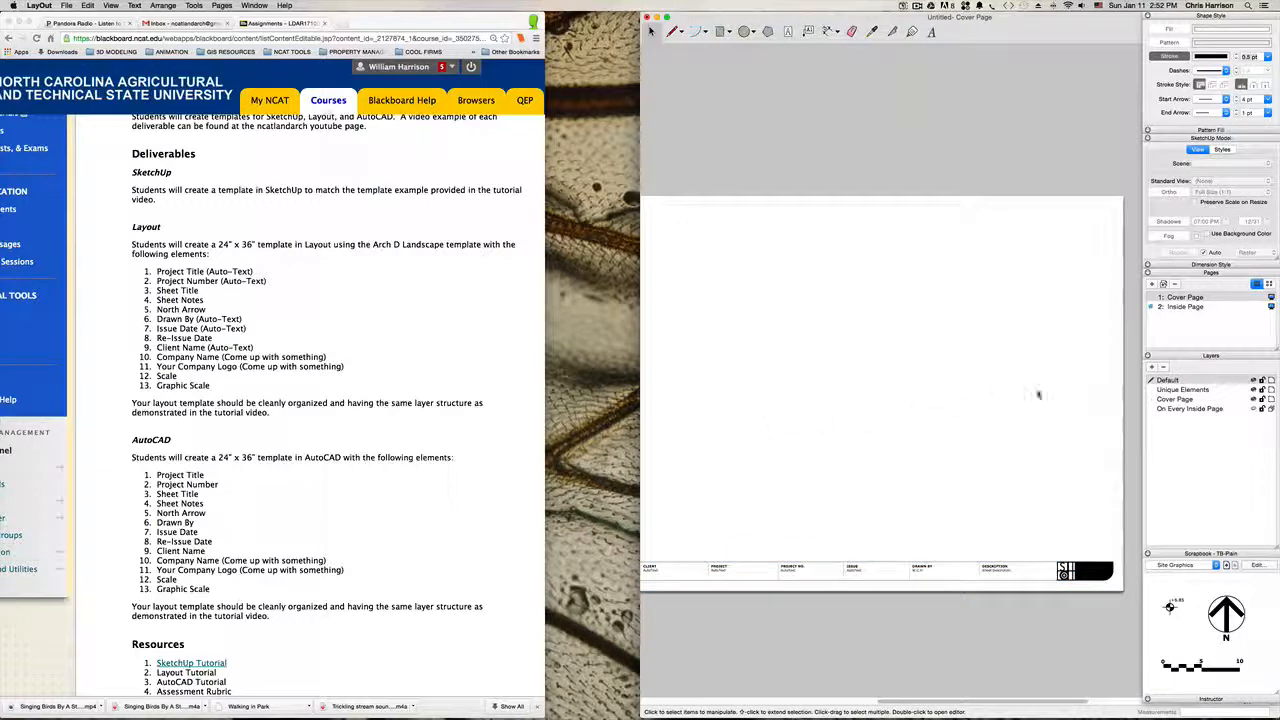
# Step: Rename the On Every Inside Page layer as Title Block
pyautogui.click(1193, 410)
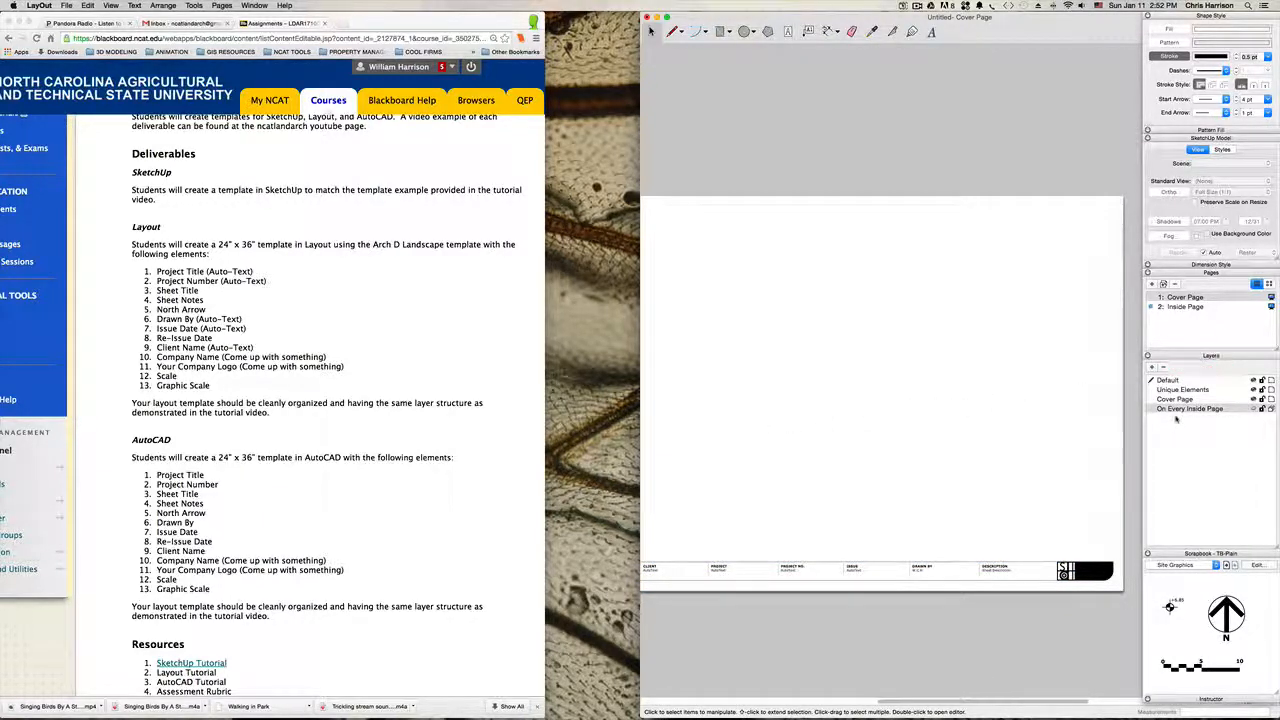
pyautogui.click(1184, 410)
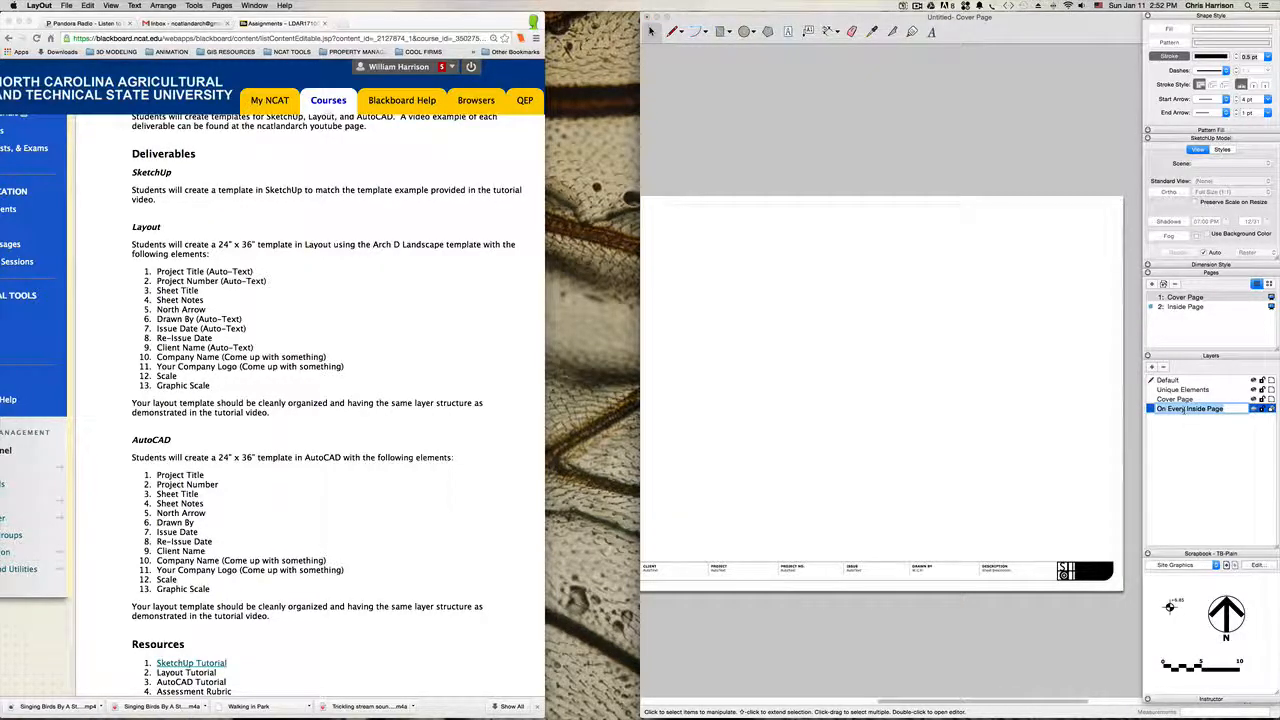
pyautogui.write('Title Bl')
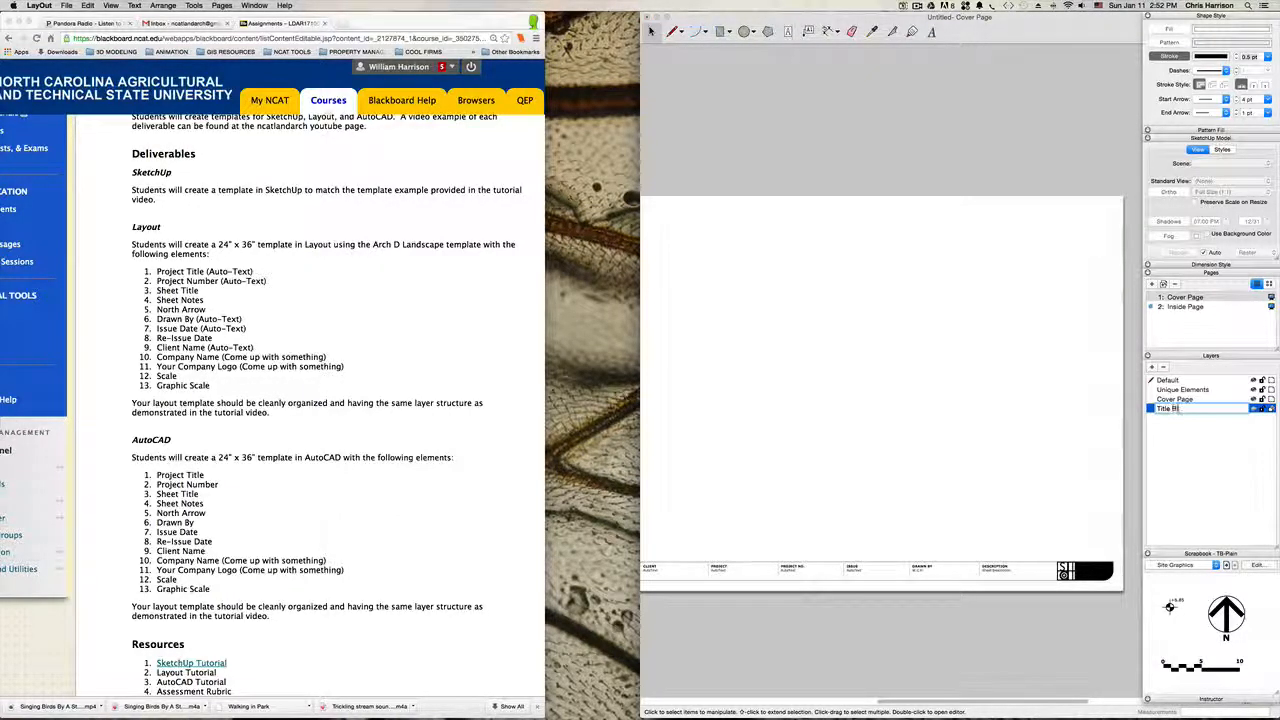
pyautogui.write('ock')
pyautogui.press('Return')
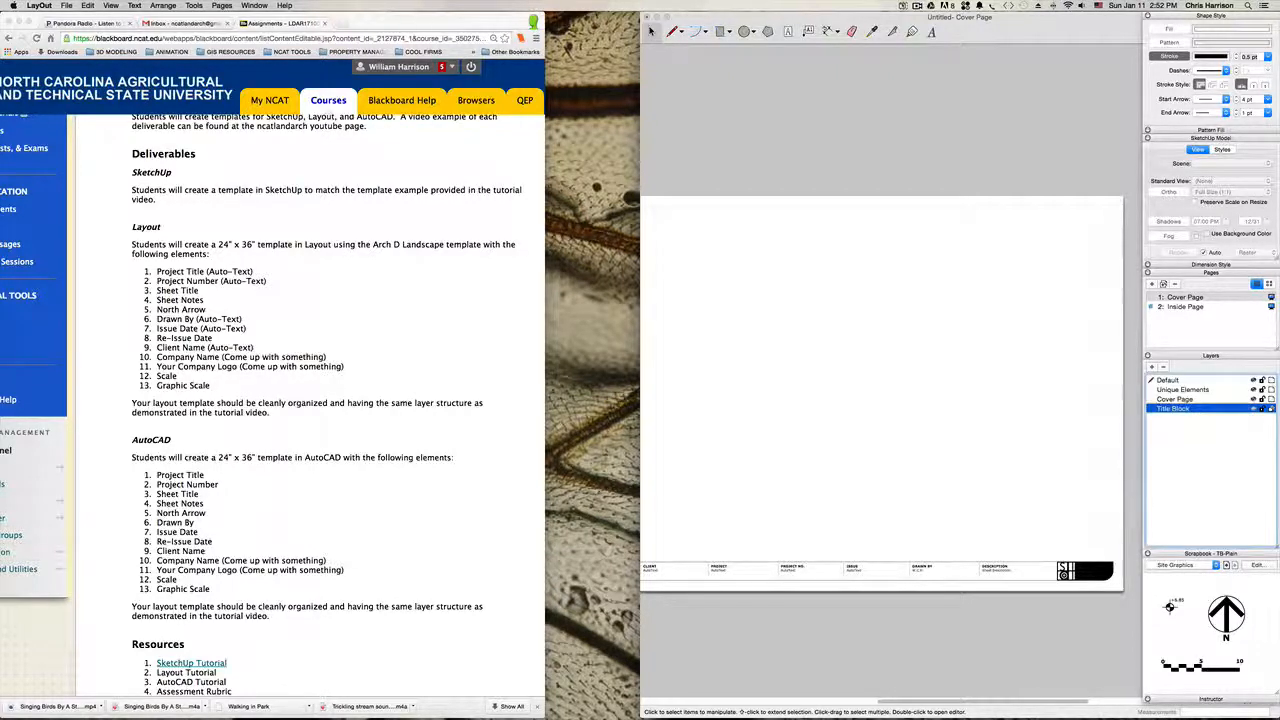
# Step: Rename the Unique Elements layer as Title Block-Unique Elements and the Default layer as Viewports
pyautogui.doubleClick(1186, 390)
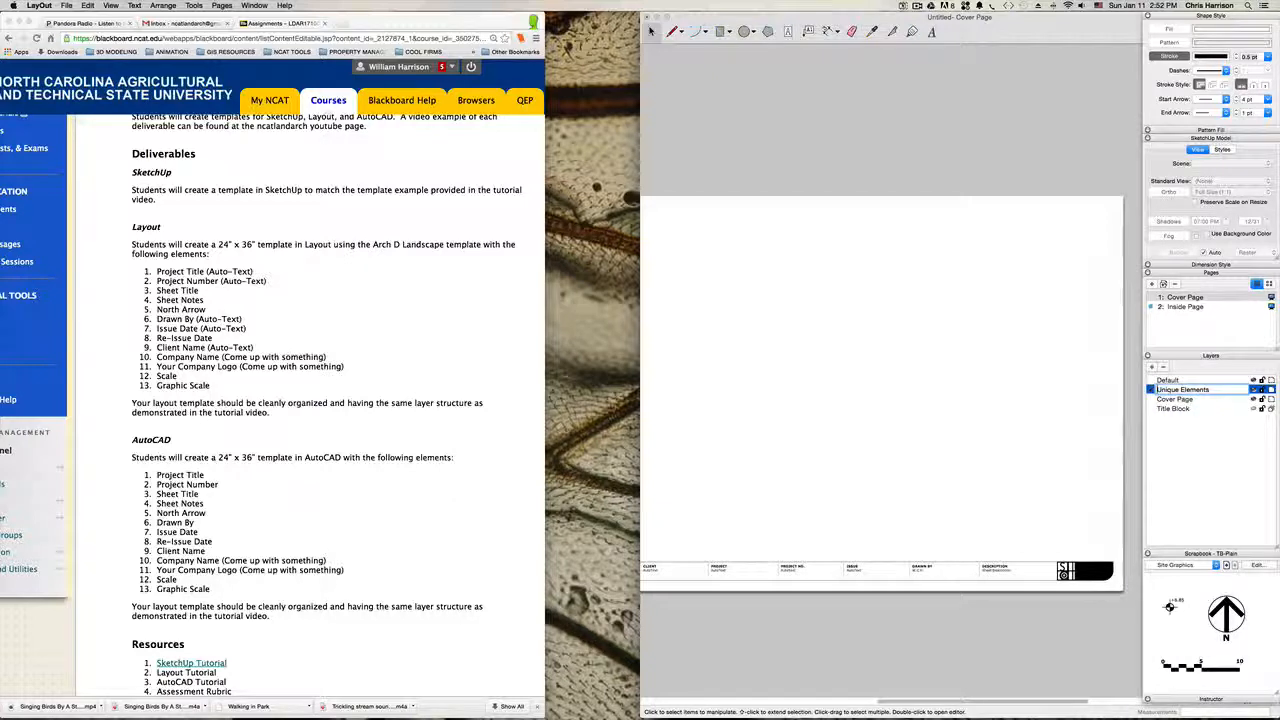
pyautogui.write('Title Block-')
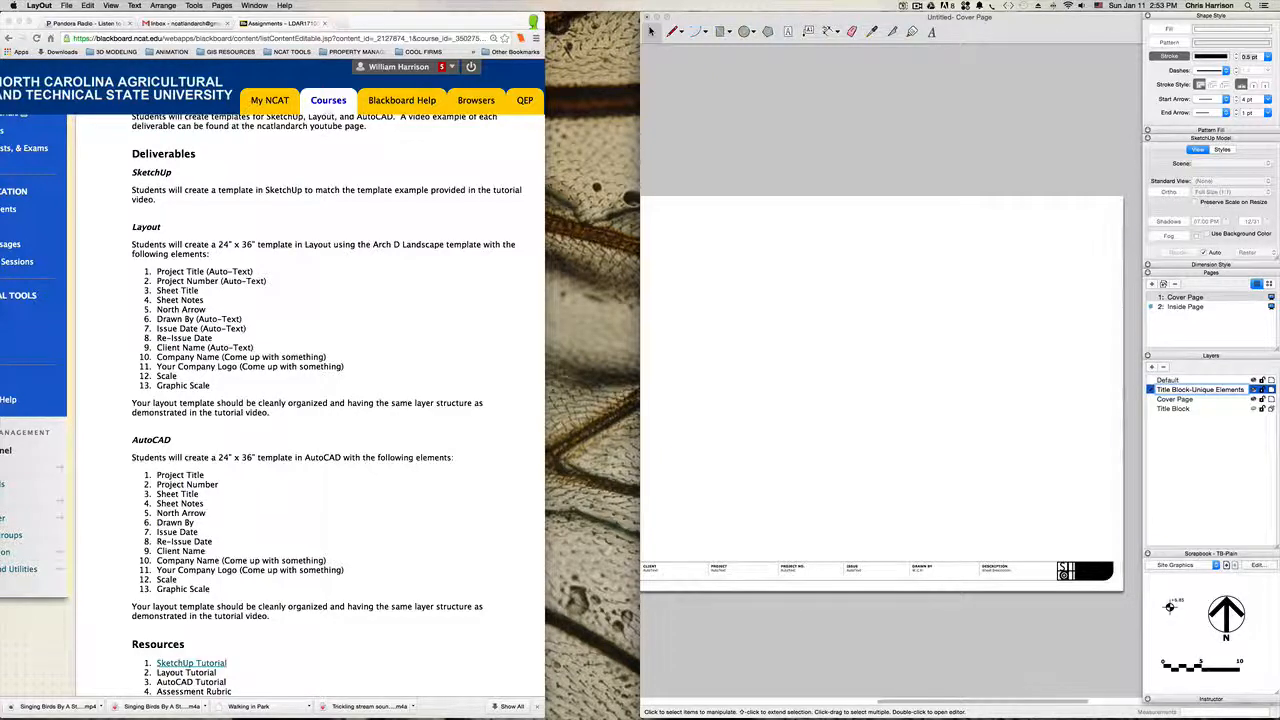
pyautogui.click(1168, 381)
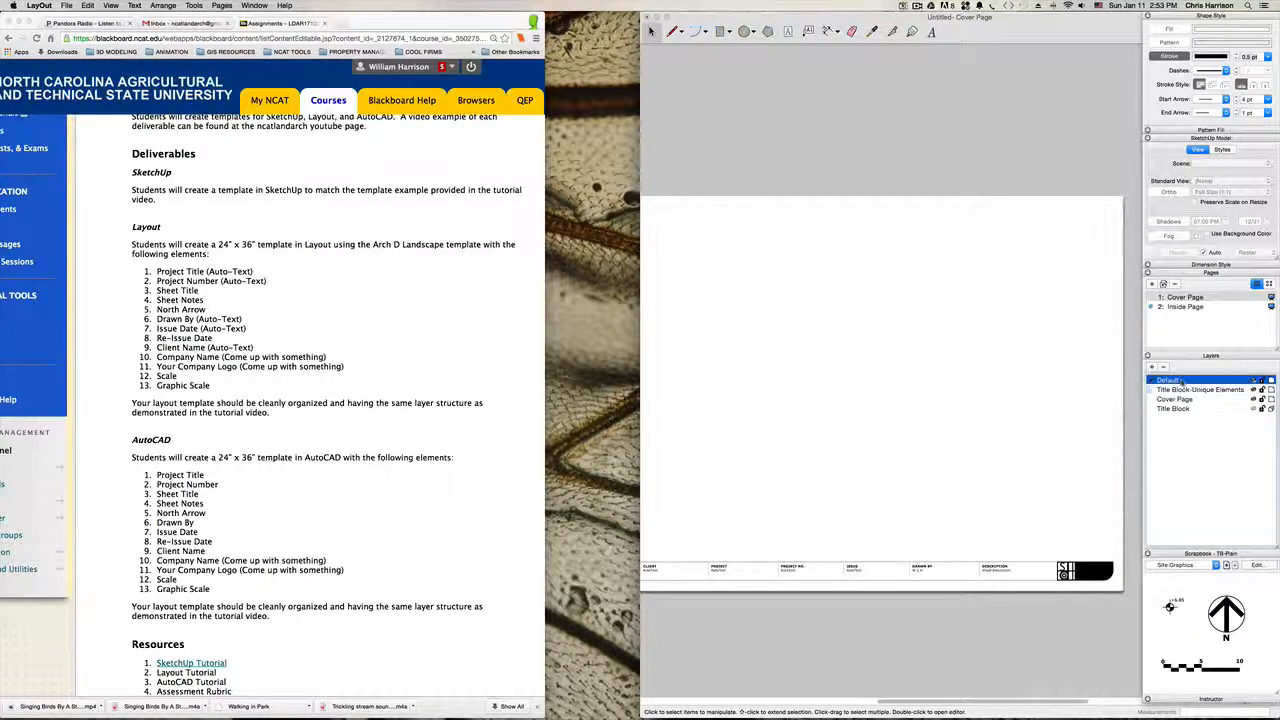
pyautogui.doubleClick(1169, 381)
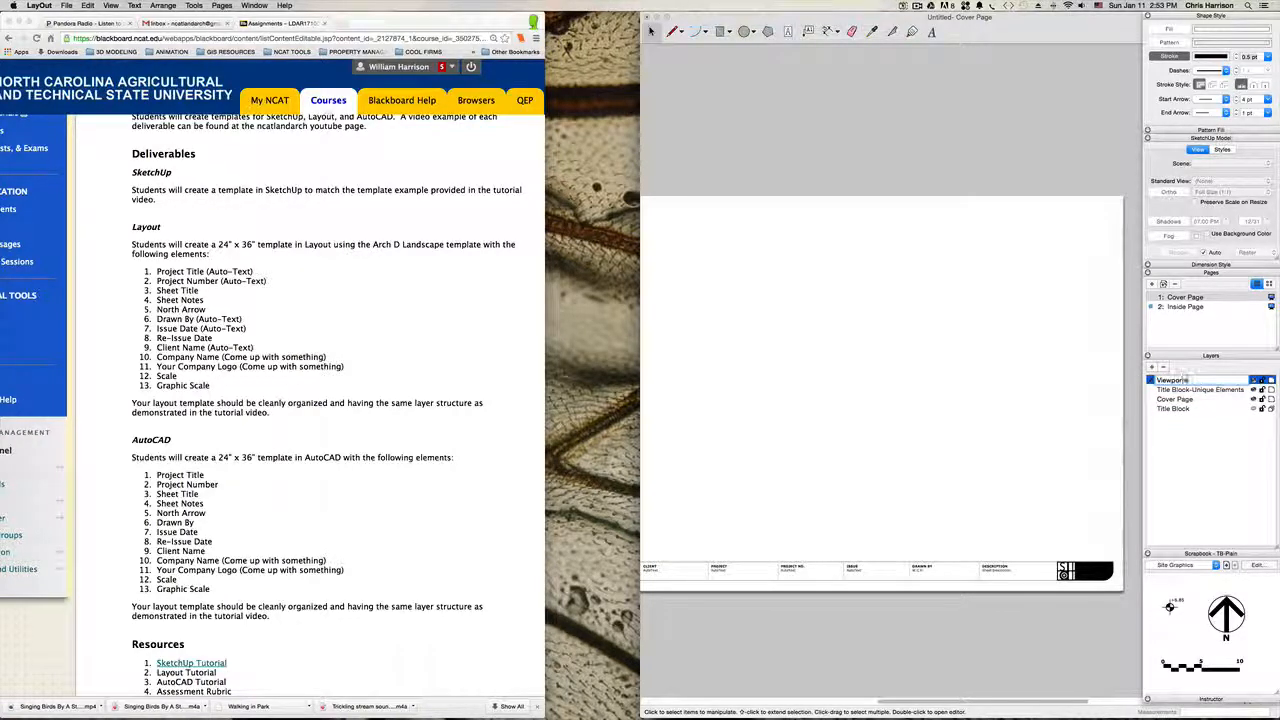
pyautogui.write('Viewports')
pyautogui.press('Return')
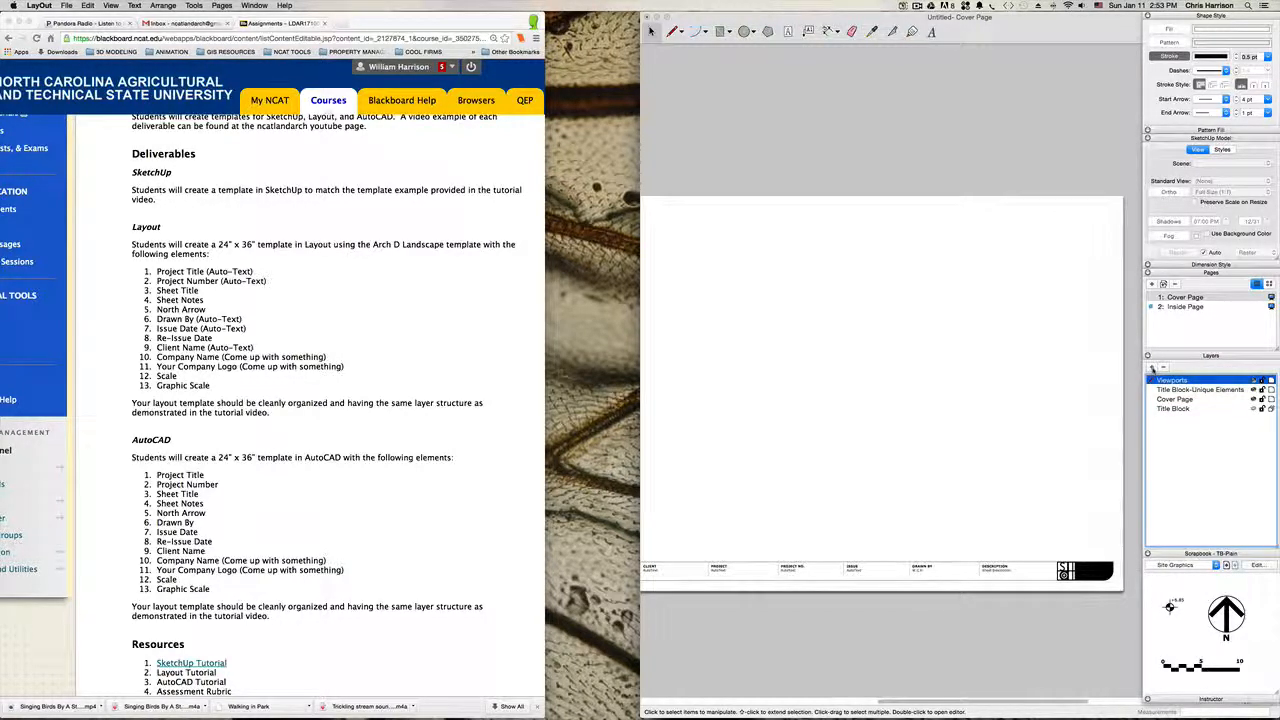
# Step: Add a new layer named Labels
pyautogui.click(1152, 368)
pyautogui.write('Li')
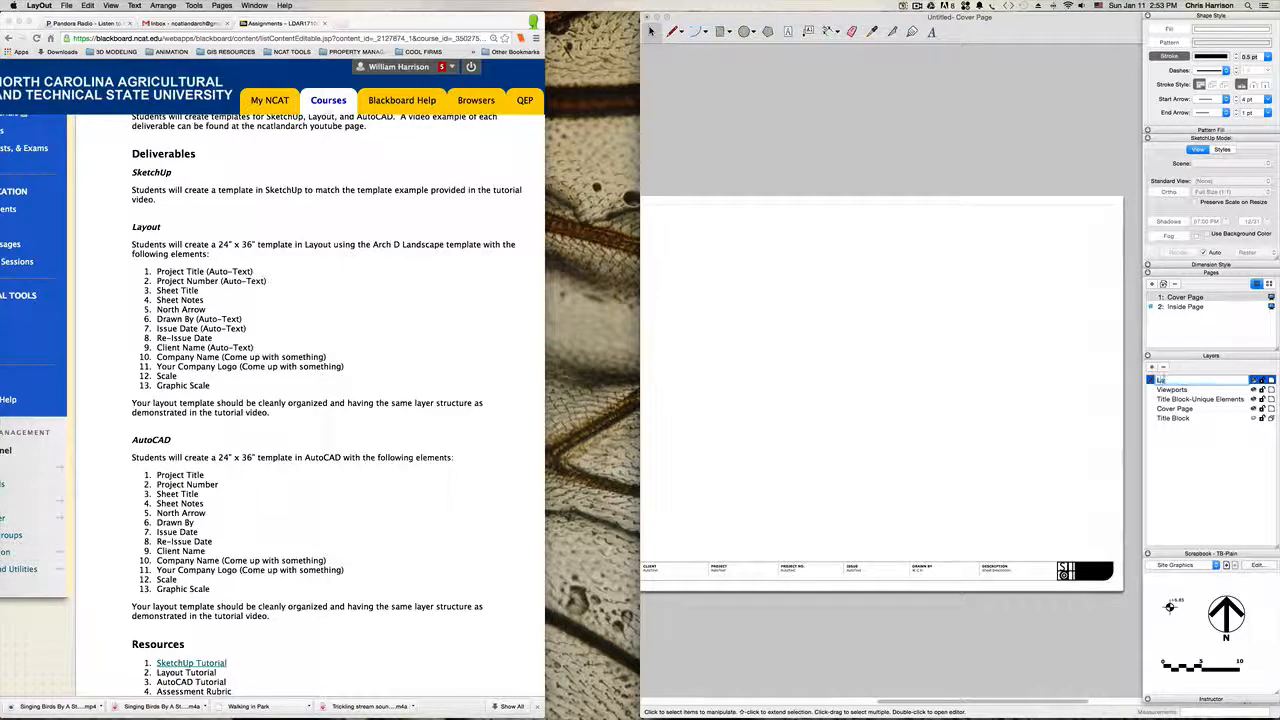
pyautogui.write('bels')
pyautogui.press('Return')
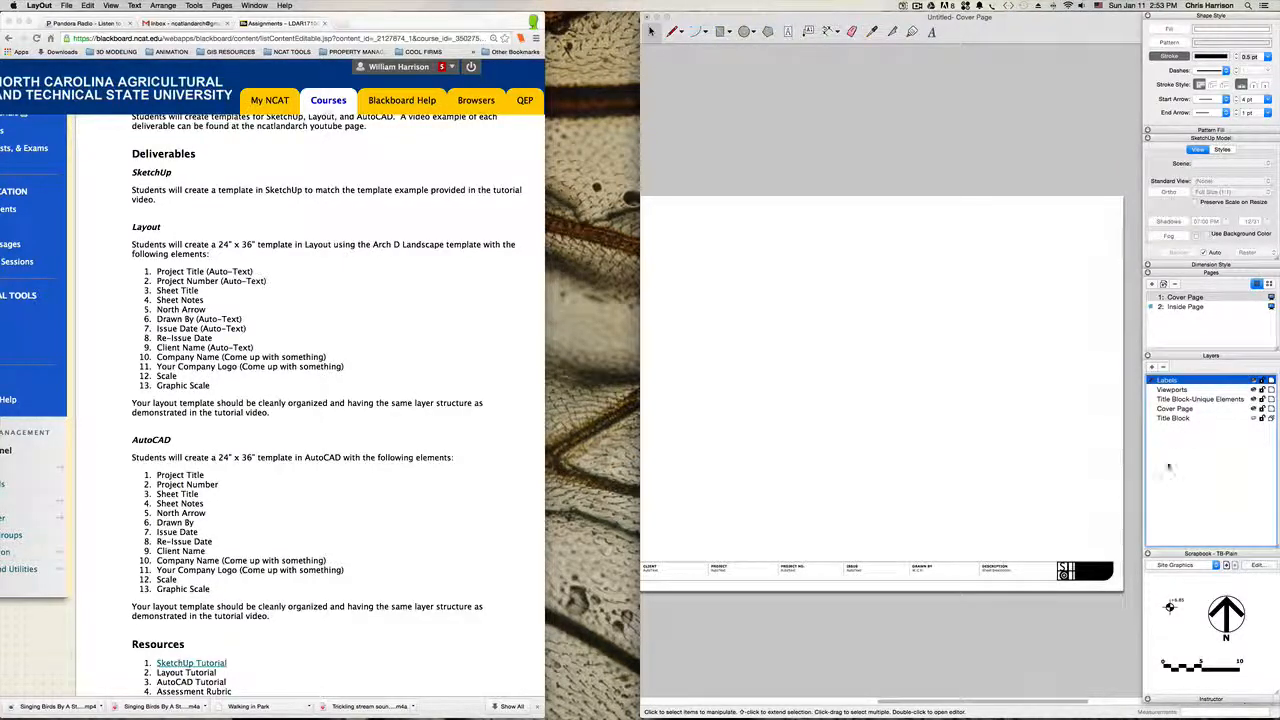
# Step: Select the whole Cover Page title block and move it to the current layer, Title Block-Unique Elements
pyautogui.scroll(-3, 910, 500)
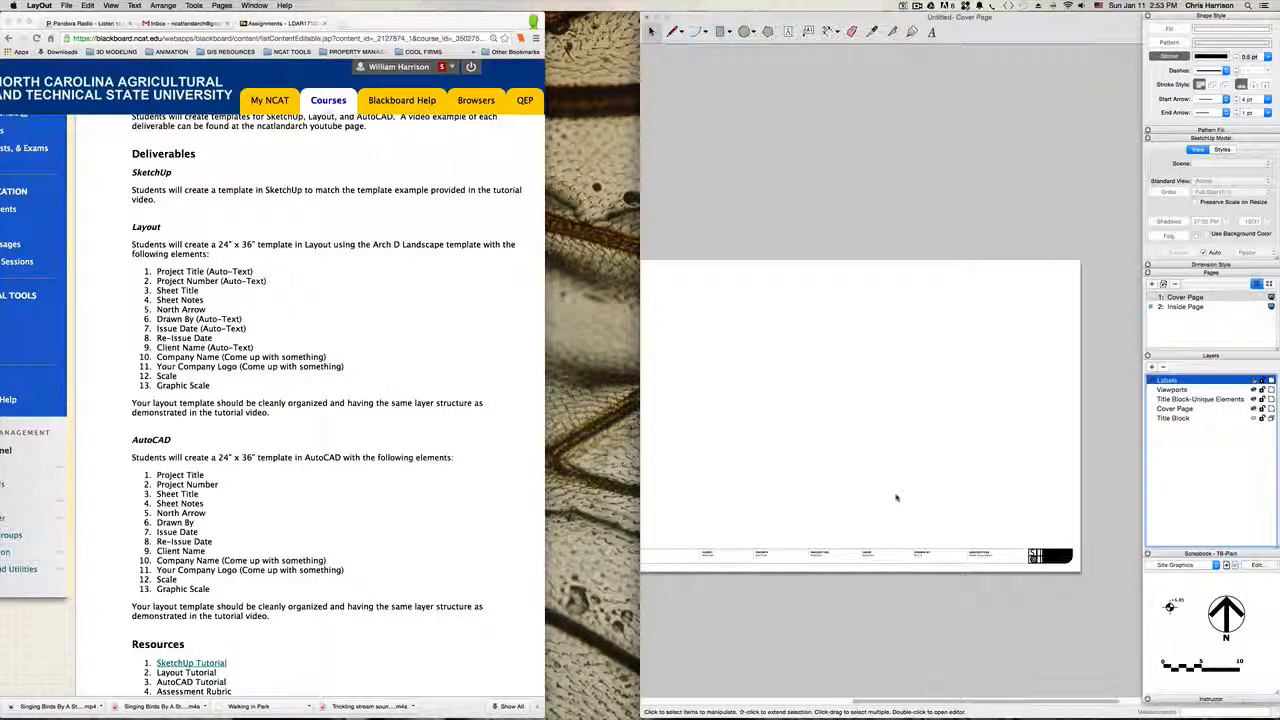
pyautogui.moveTo(864, 478); pyautogui.dragTo(884, 482, button='middle')
pyautogui.scroll(-1, 981, 468)
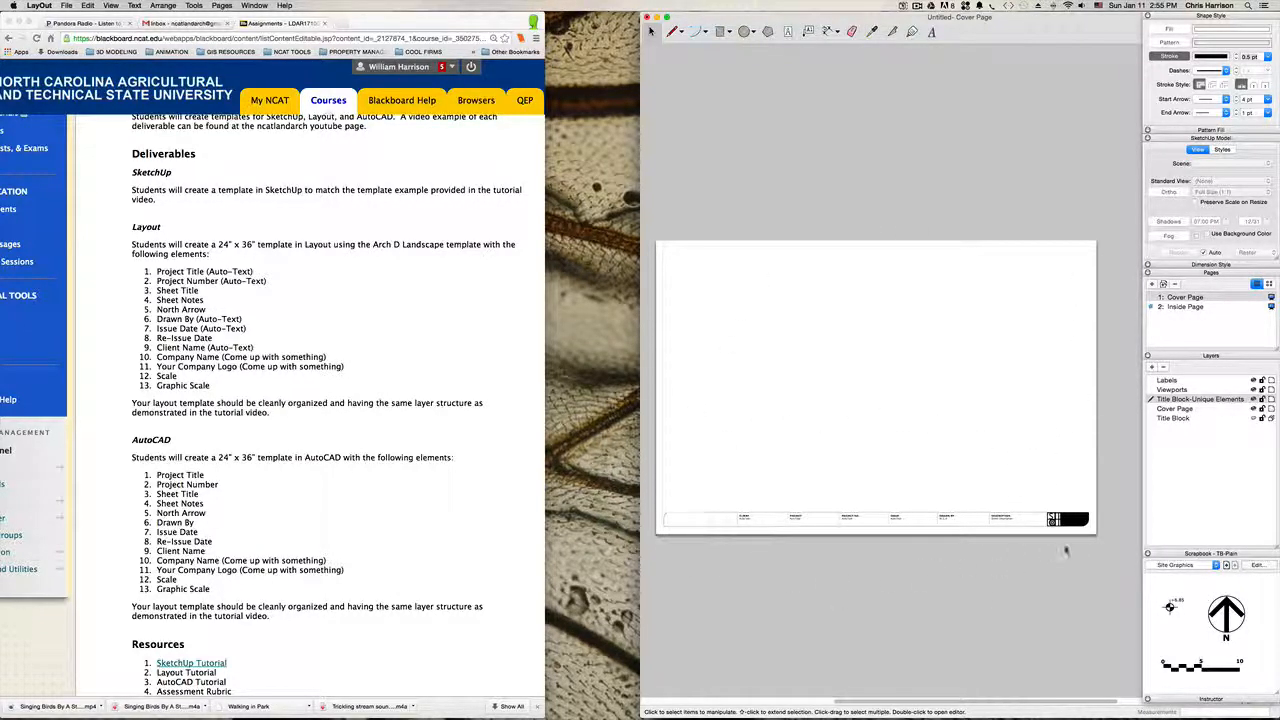
pyautogui.click(758, 515)
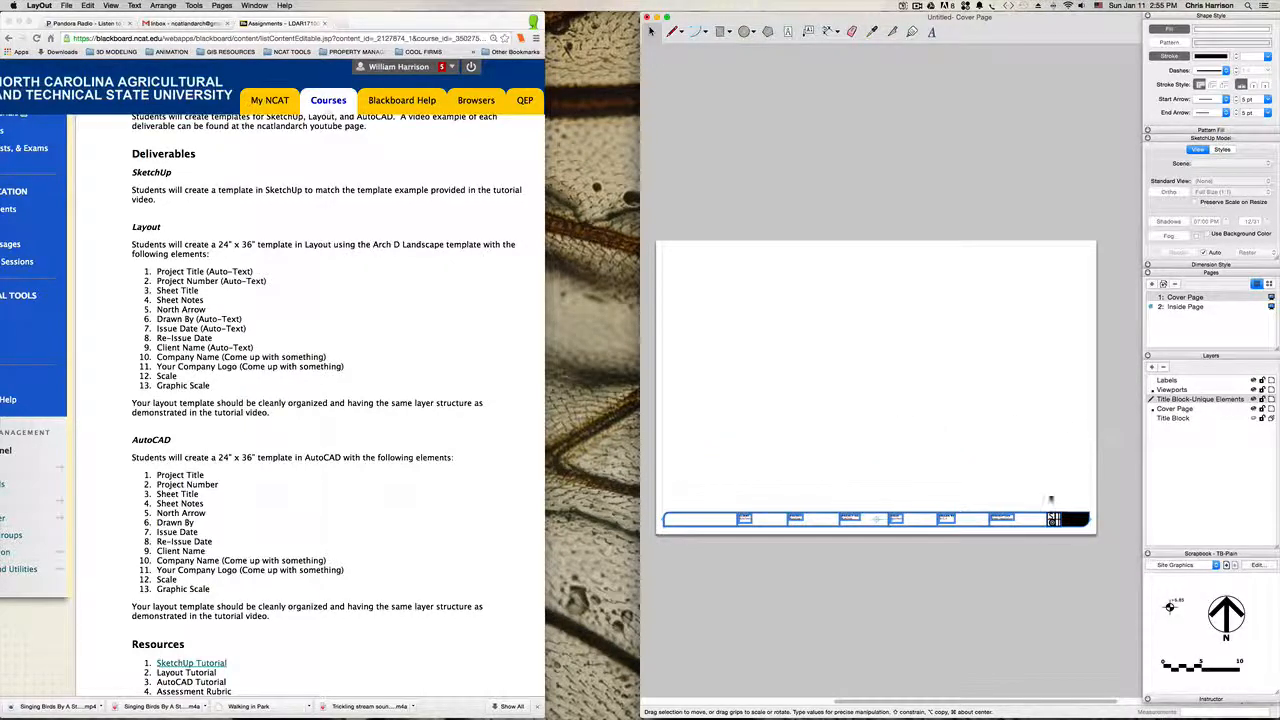
pyautogui.rightClick(1032, 513)
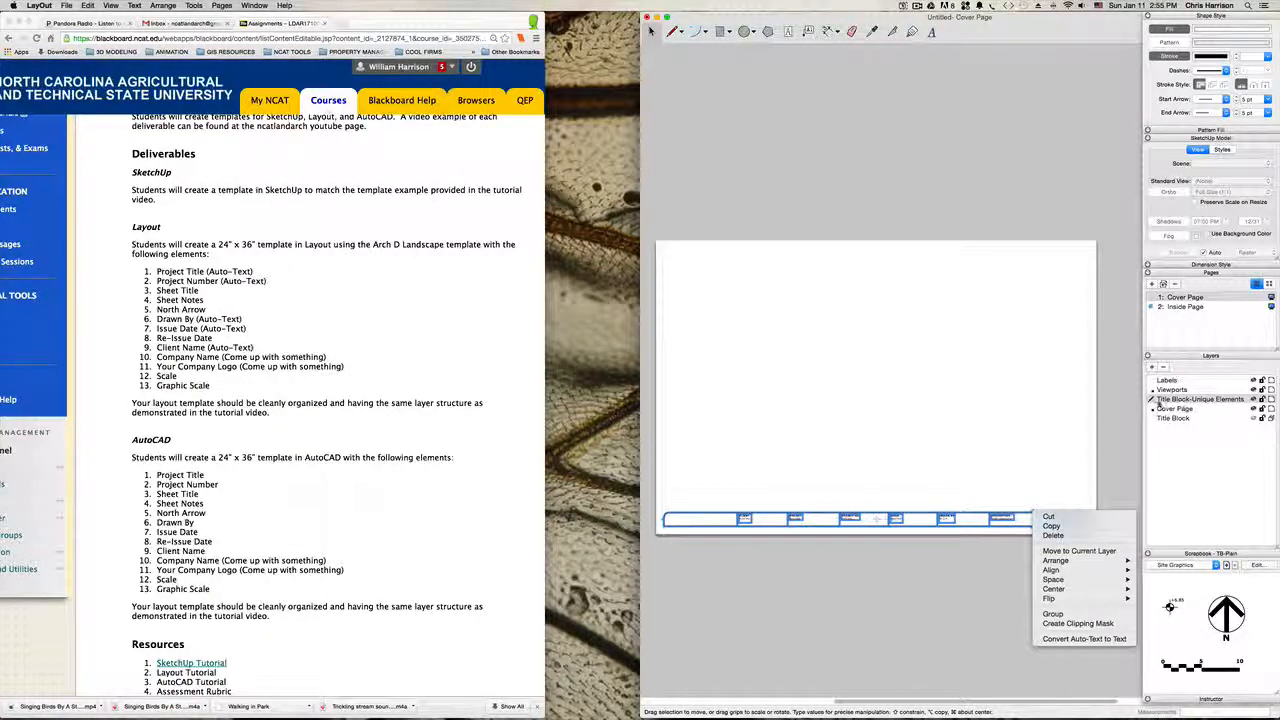
pyautogui.click(1079, 551)
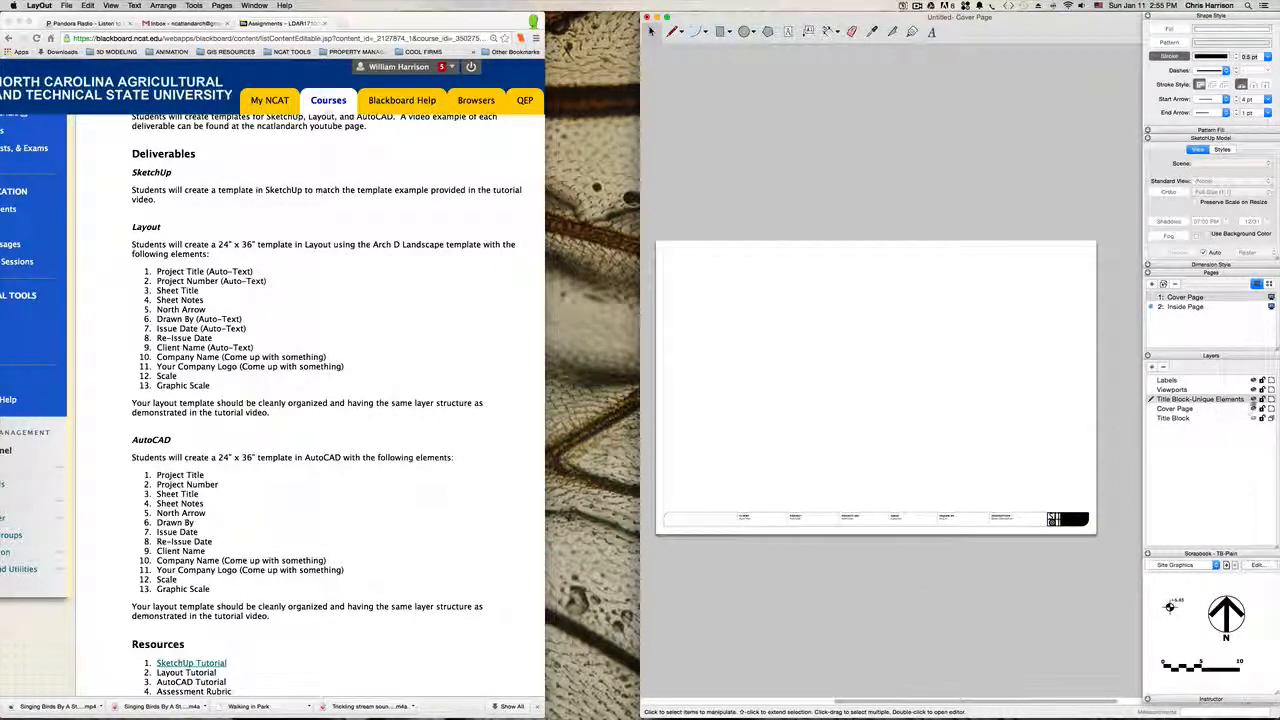
# Step: On the Inside Page, select the title block, graphic scale and north arrow and move them all to the Title Block layer
pyautogui.click(1151, 380)
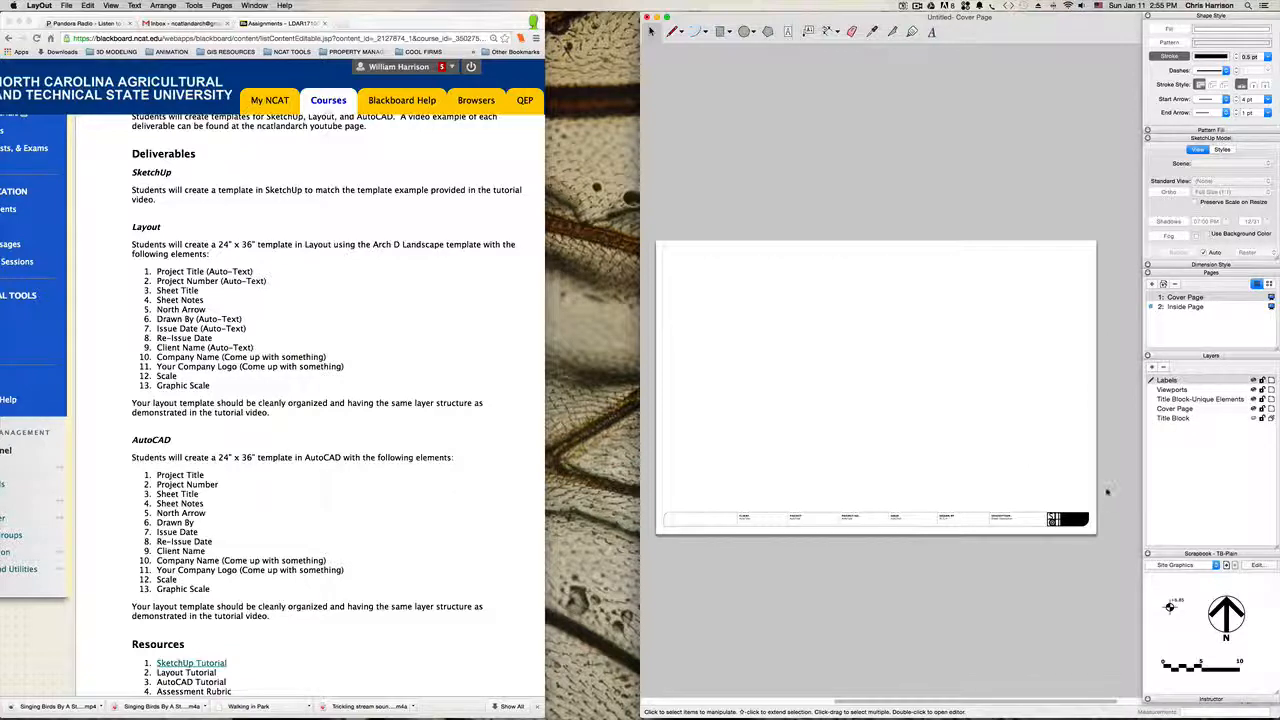
pyautogui.click(1186, 308)
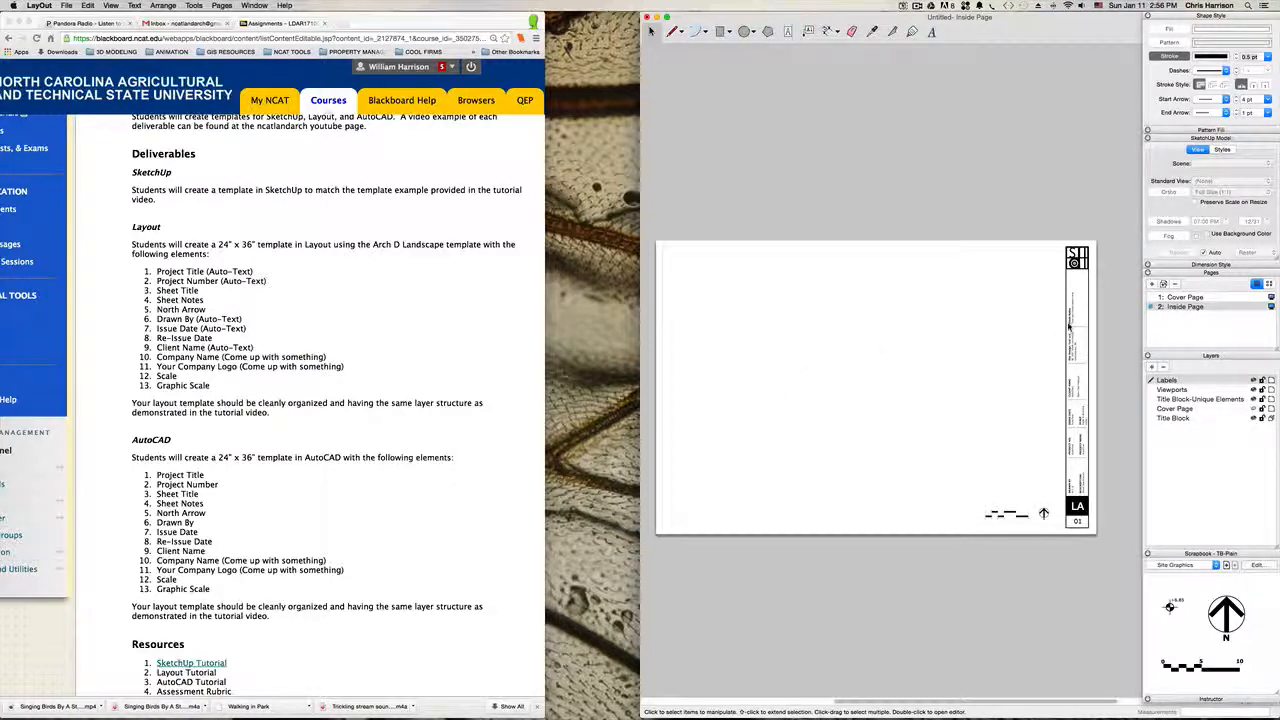
pyautogui.moveTo(1124, 549); pyautogui.dragTo(653, 210)
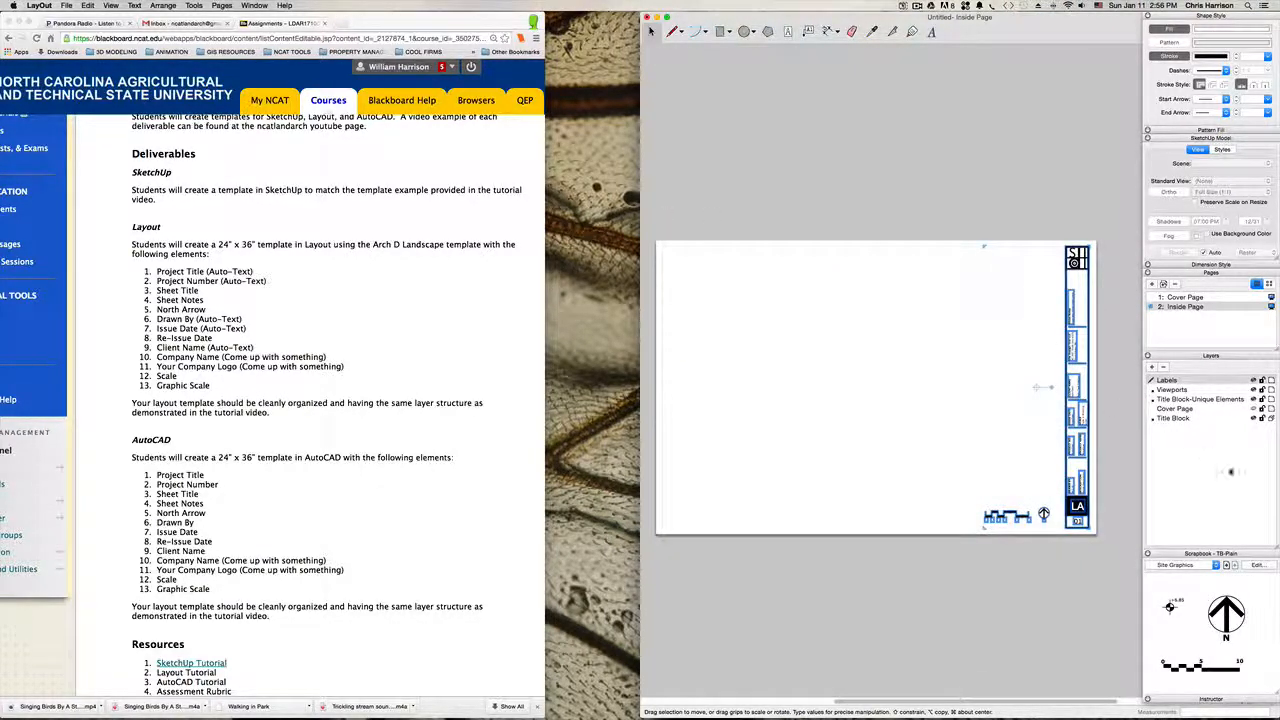
pyautogui.click(1175, 419)
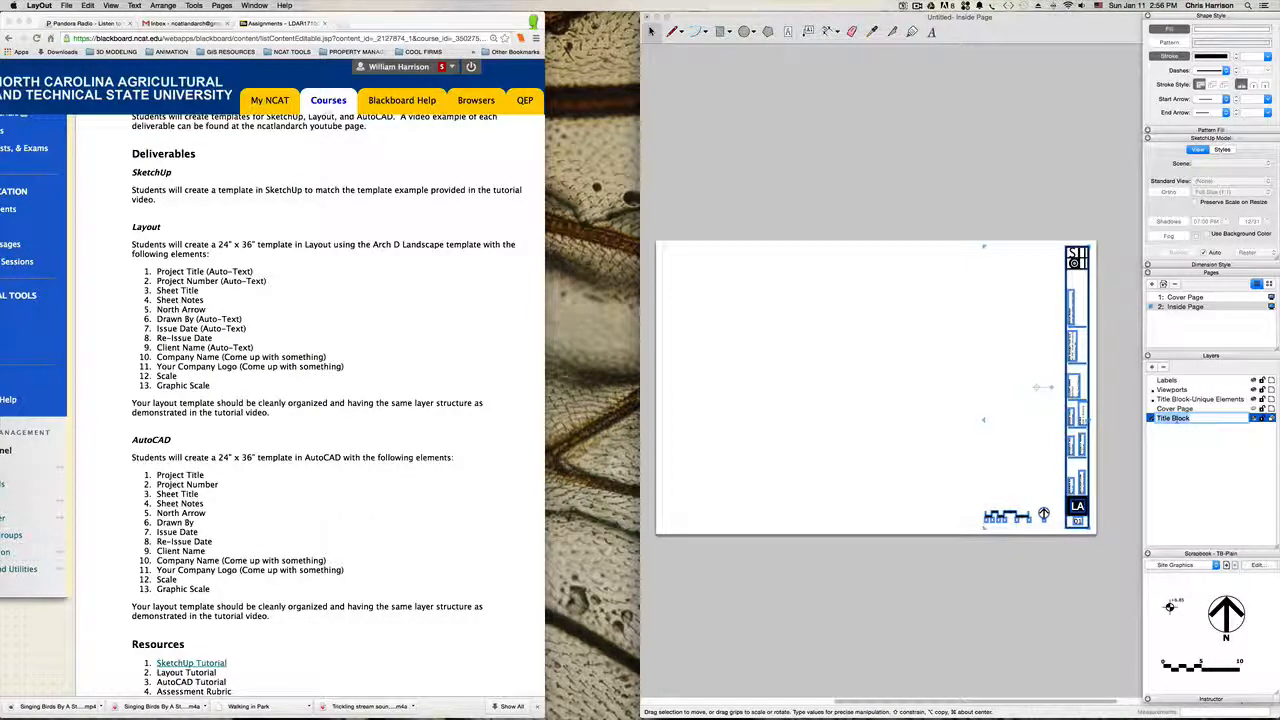
pyautogui.click(1181, 473)
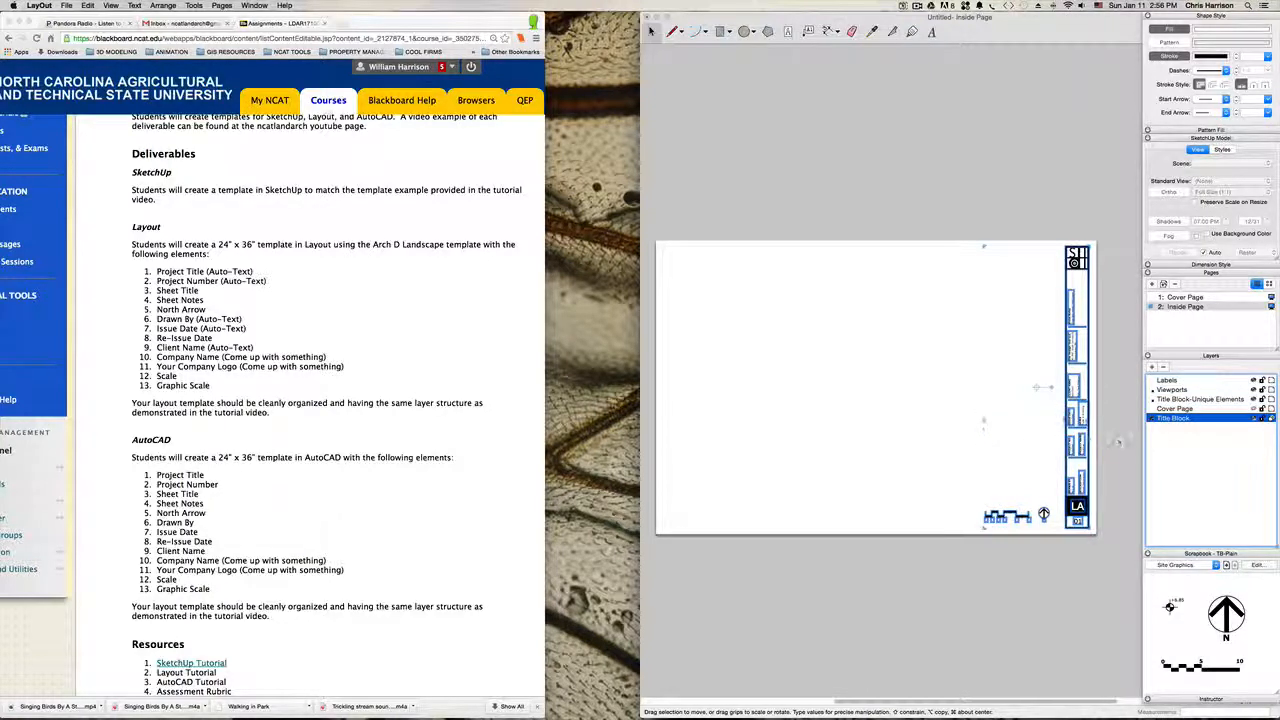
pyautogui.rightClick(1067, 414)
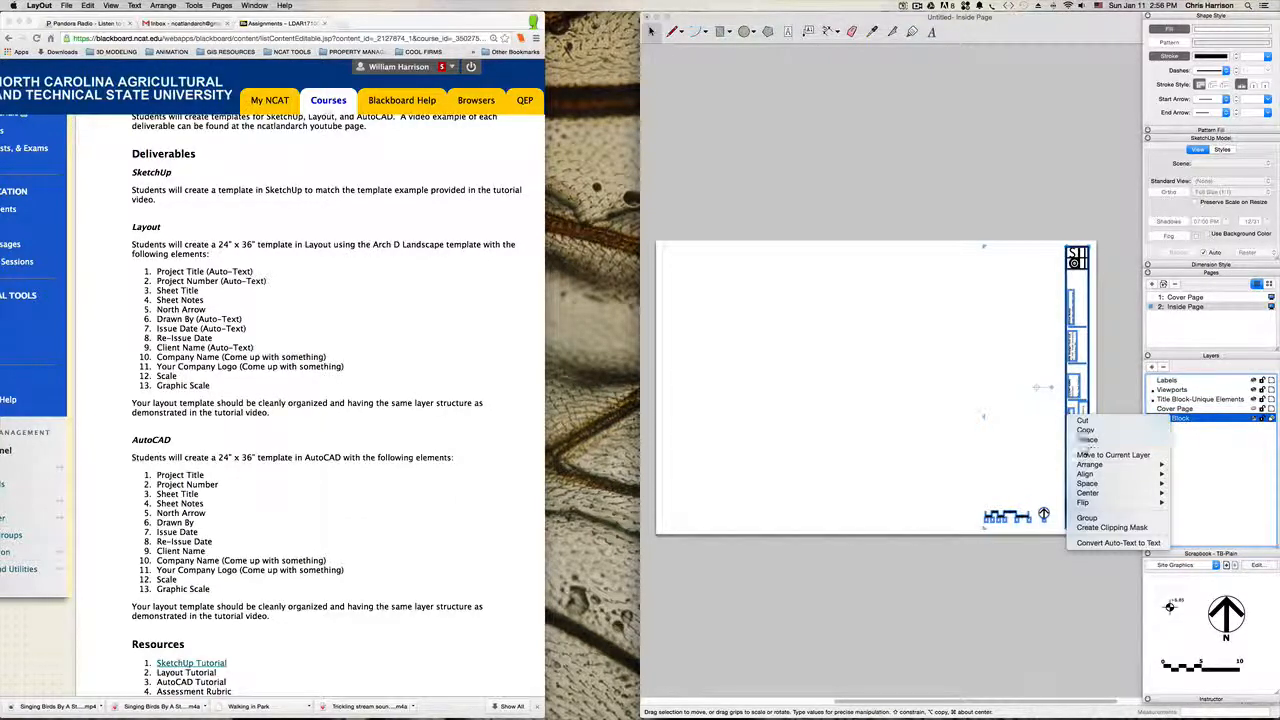
pyautogui.click(1110, 456)
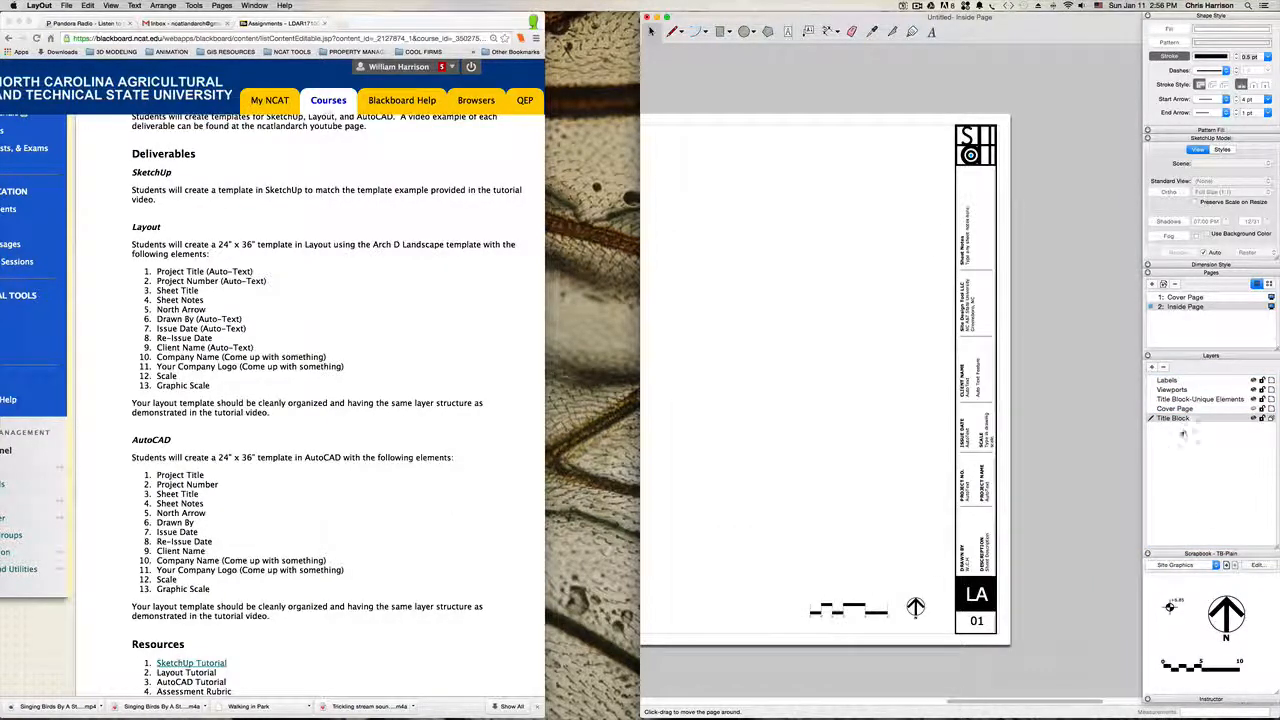
# Step: Delete the hidden Cover Page layer and make Viewports the active layer
pyautogui.click(1200, 409)
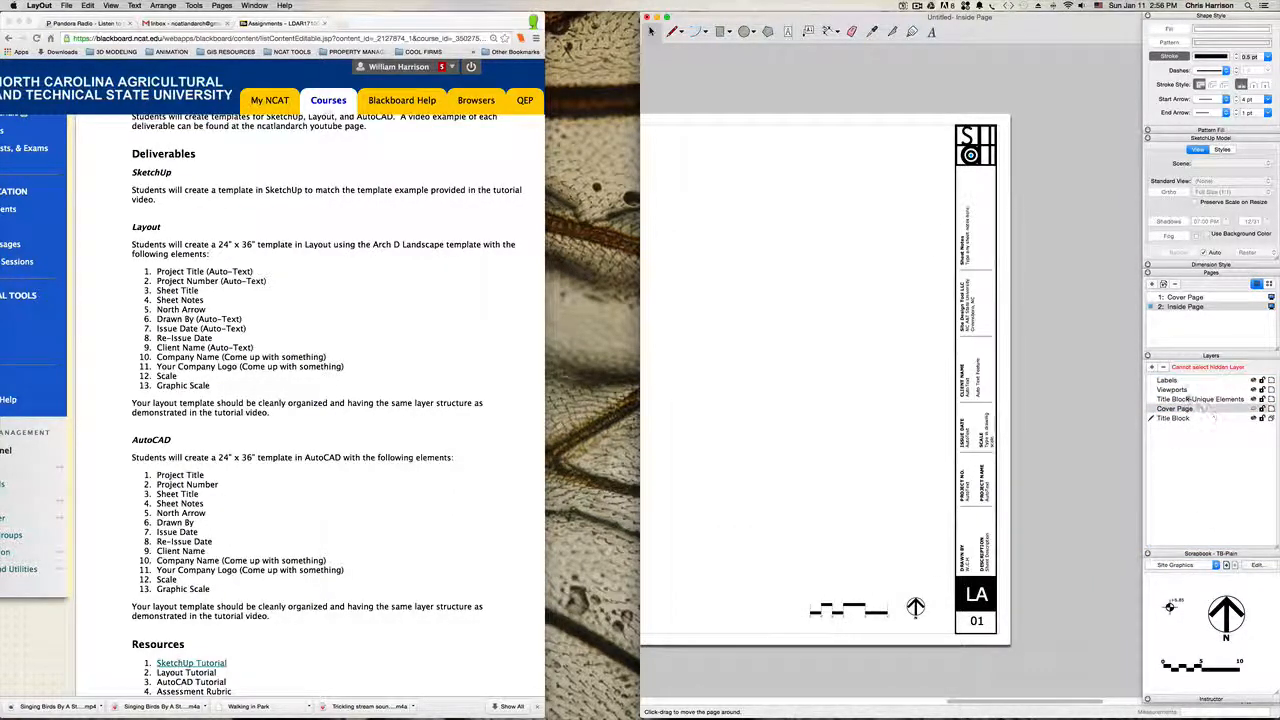
pyautogui.click(1164, 368)
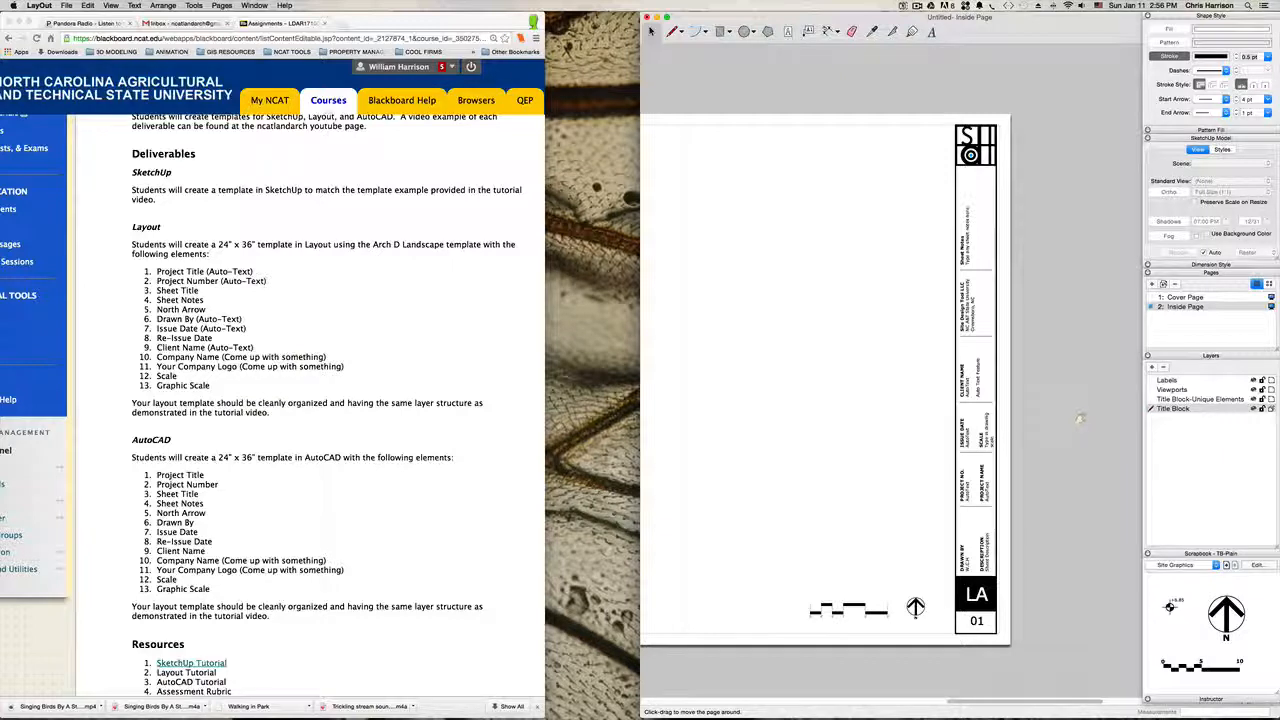
pyautogui.click(1186, 390)
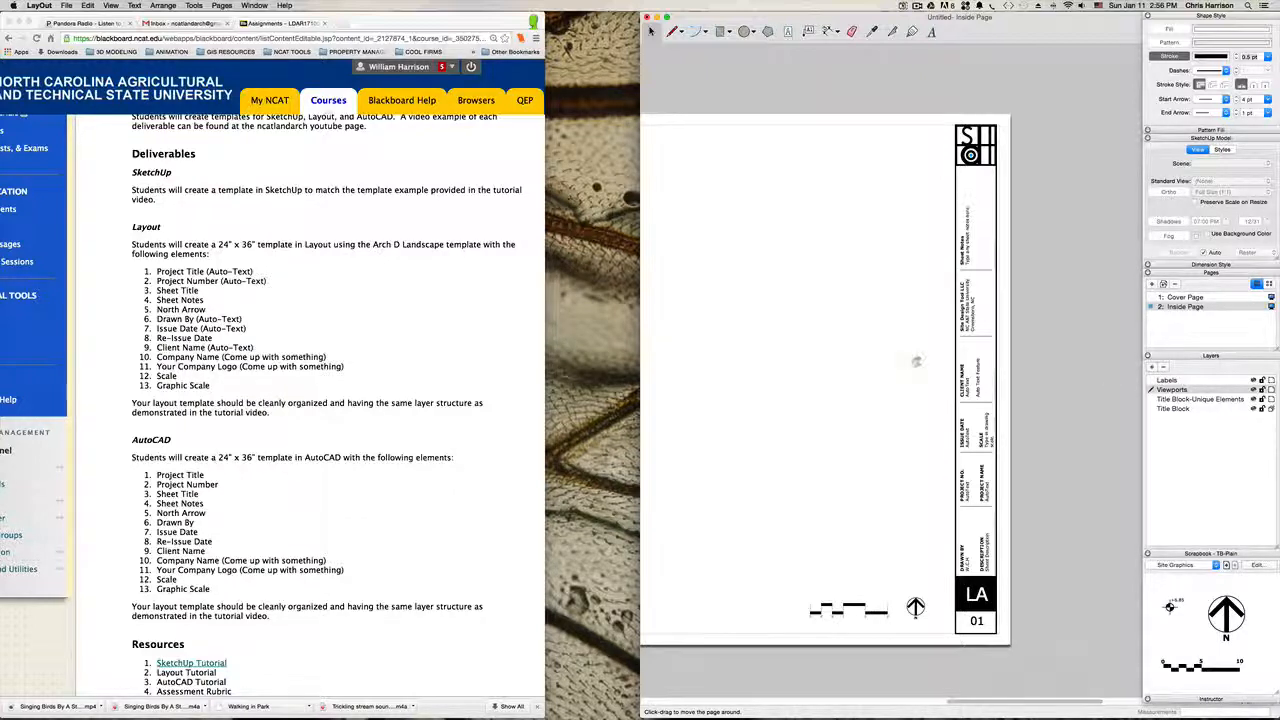
pyautogui.scroll(-5, 916, 362)
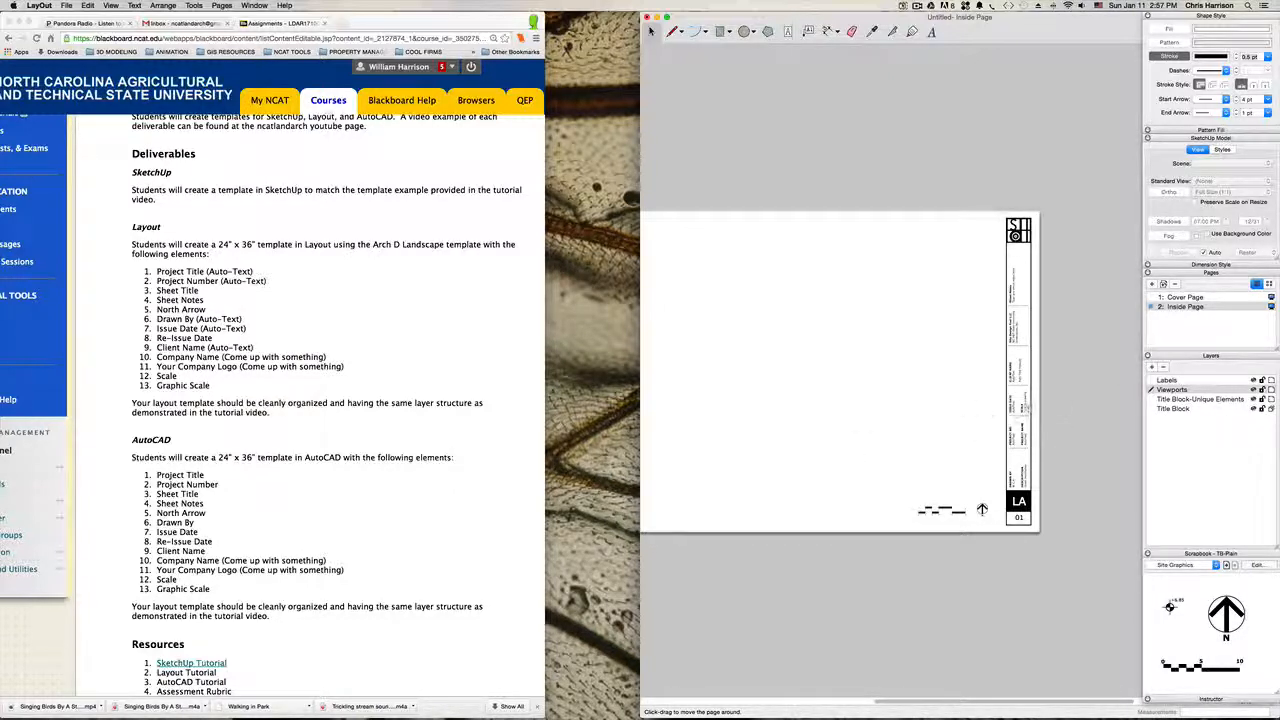
# Step: On the Cover Page, turn on the Title Block layer's visibility briefly and hide it again
pyautogui.click(1190, 297)
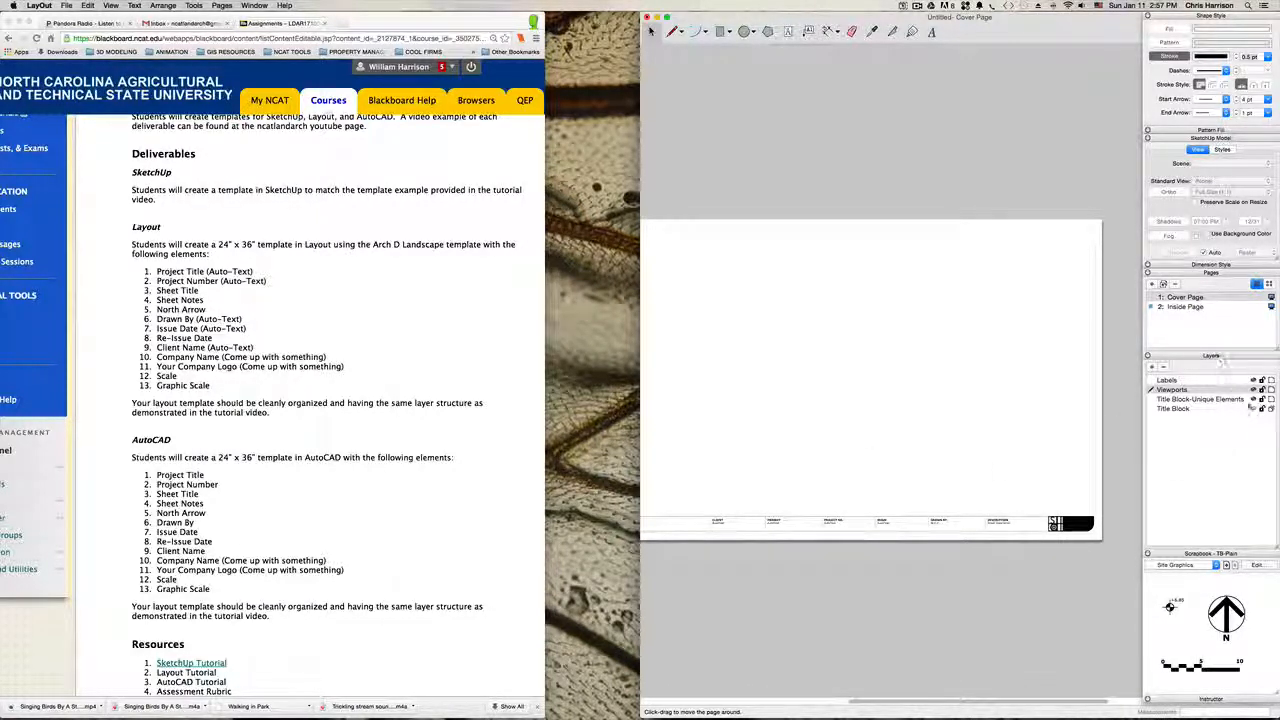
pyautogui.click(1254, 410)
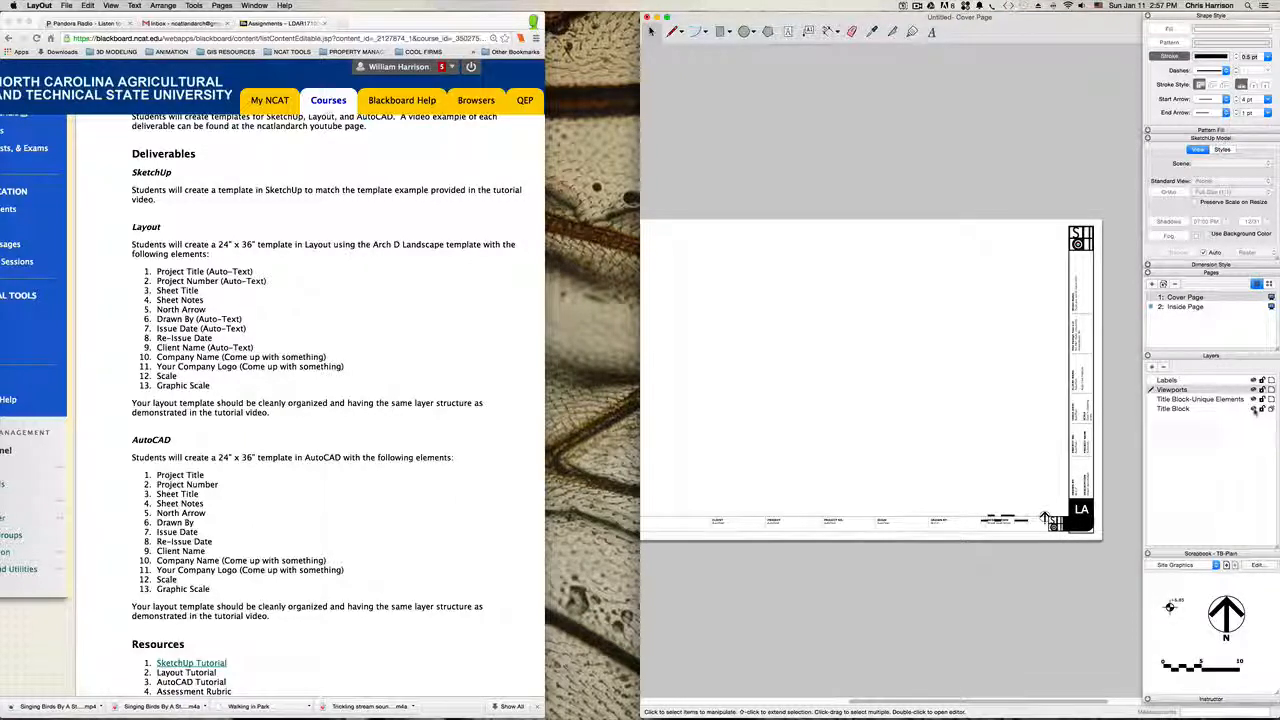
pyautogui.click(1254, 410)
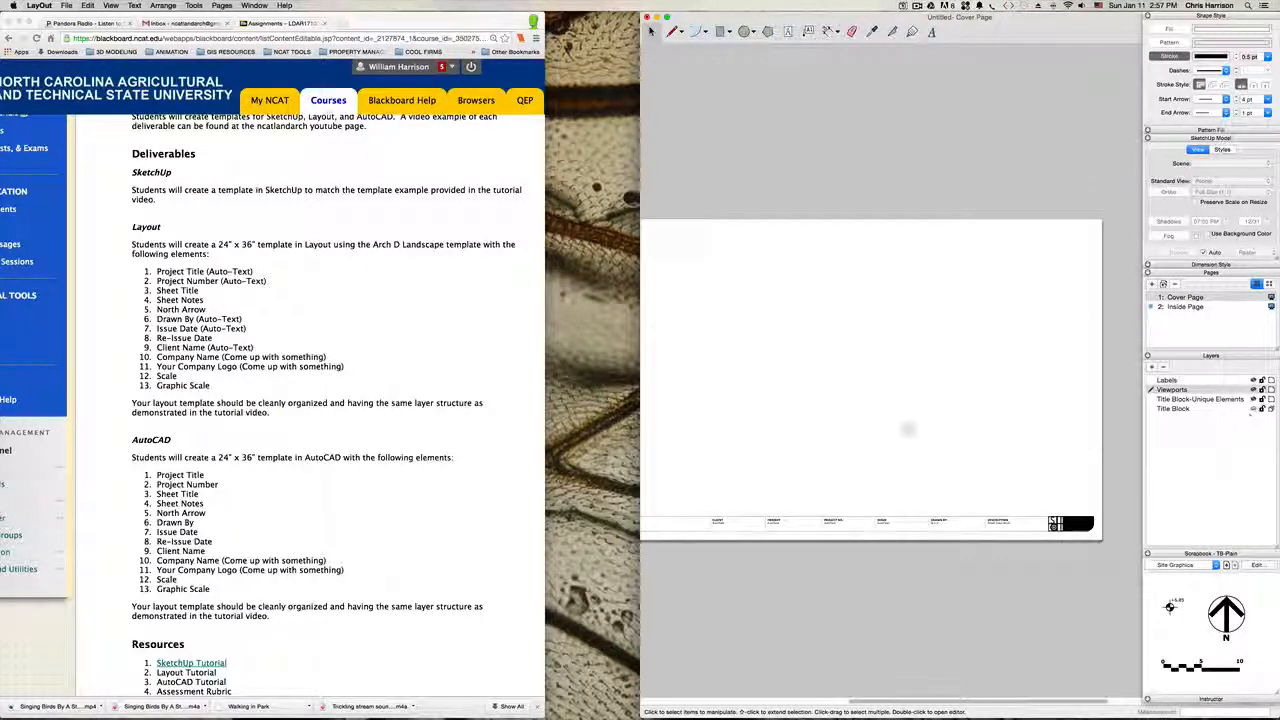
pyautogui.moveTo(909, 429); pyautogui.dragTo(899, 405, button='middle')
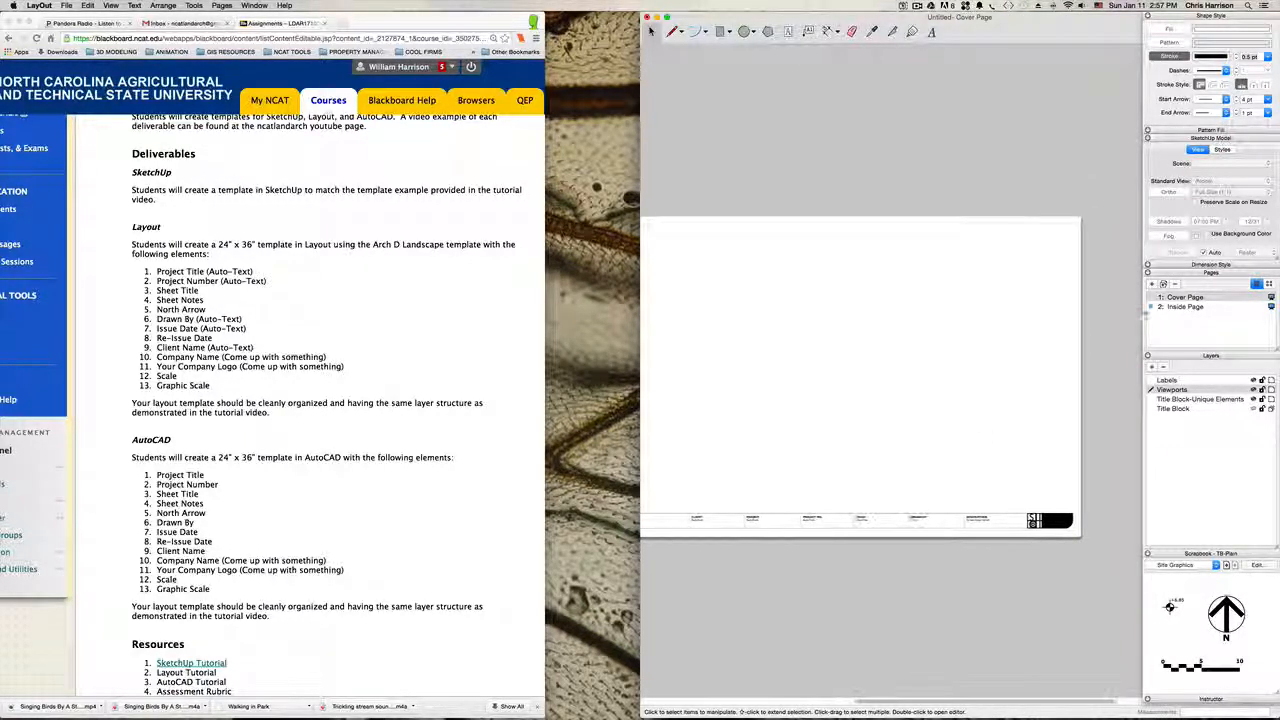
# Step: Add a trial page after the Inside Page and compare its title block and sheet number with the Inside Page
pyautogui.click(1179, 306)
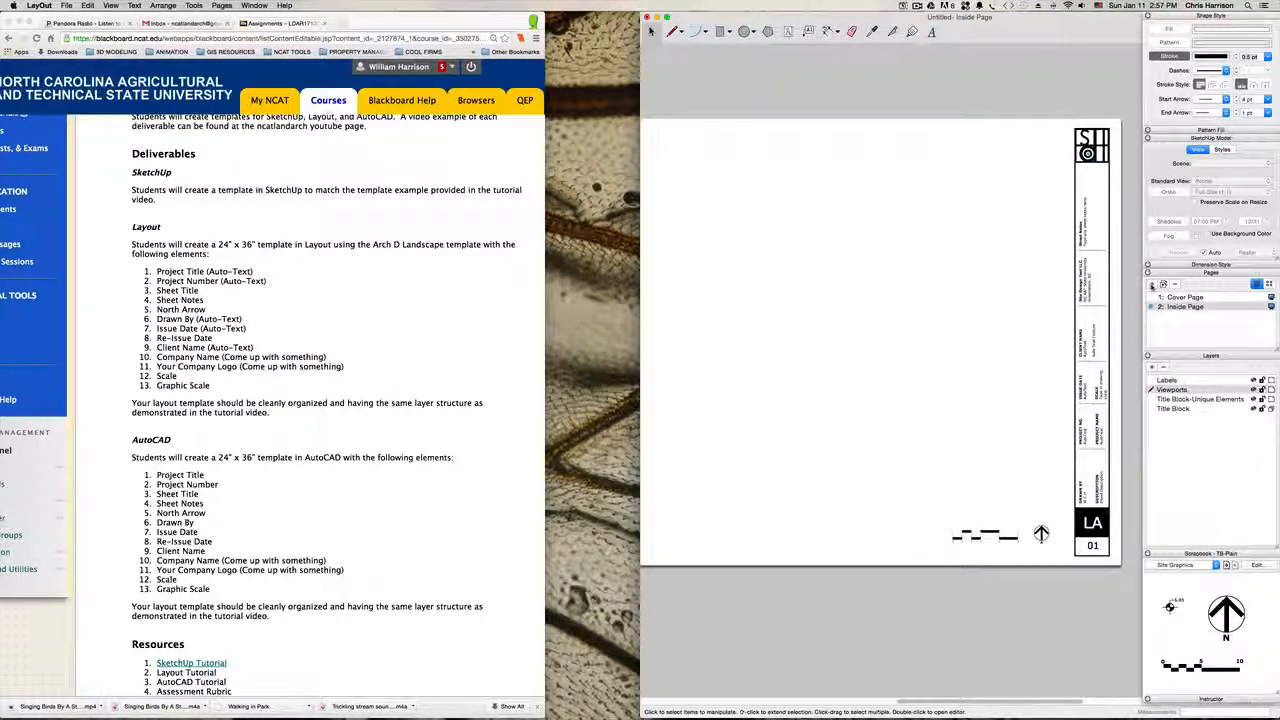
pyautogui.click(1151, 285)
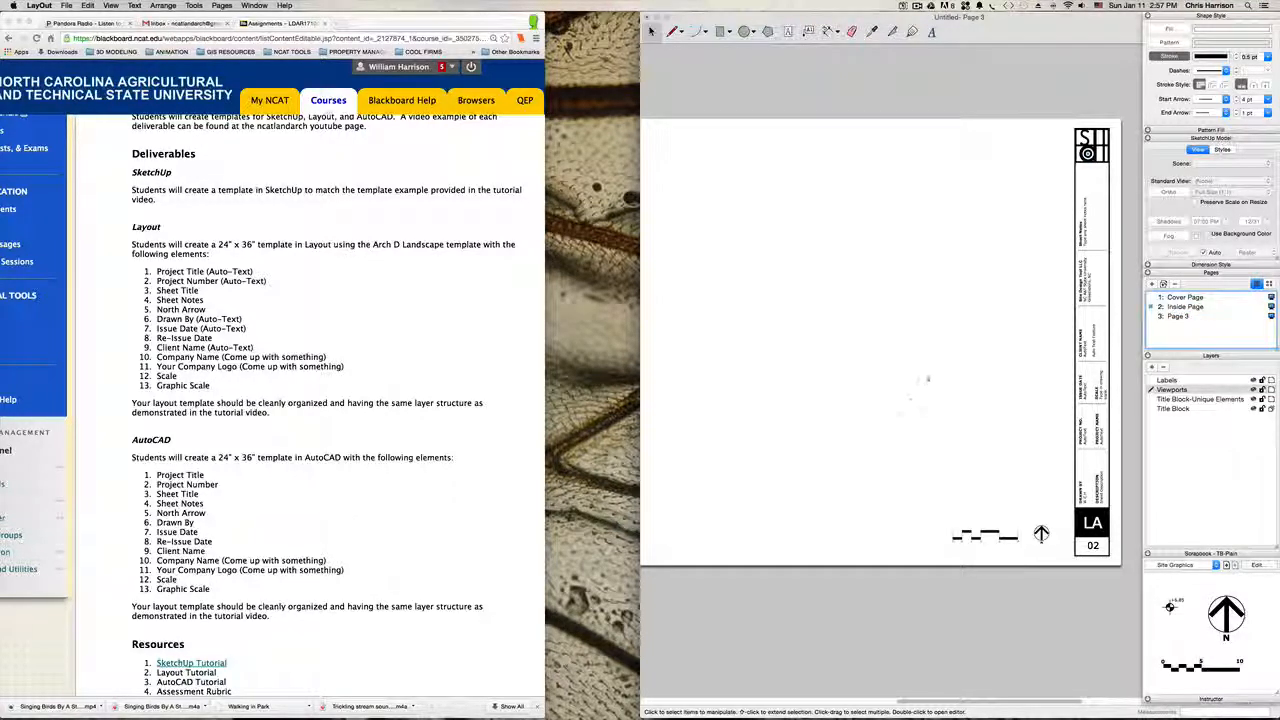
pyautogui.scroll(-2, 938, 398)
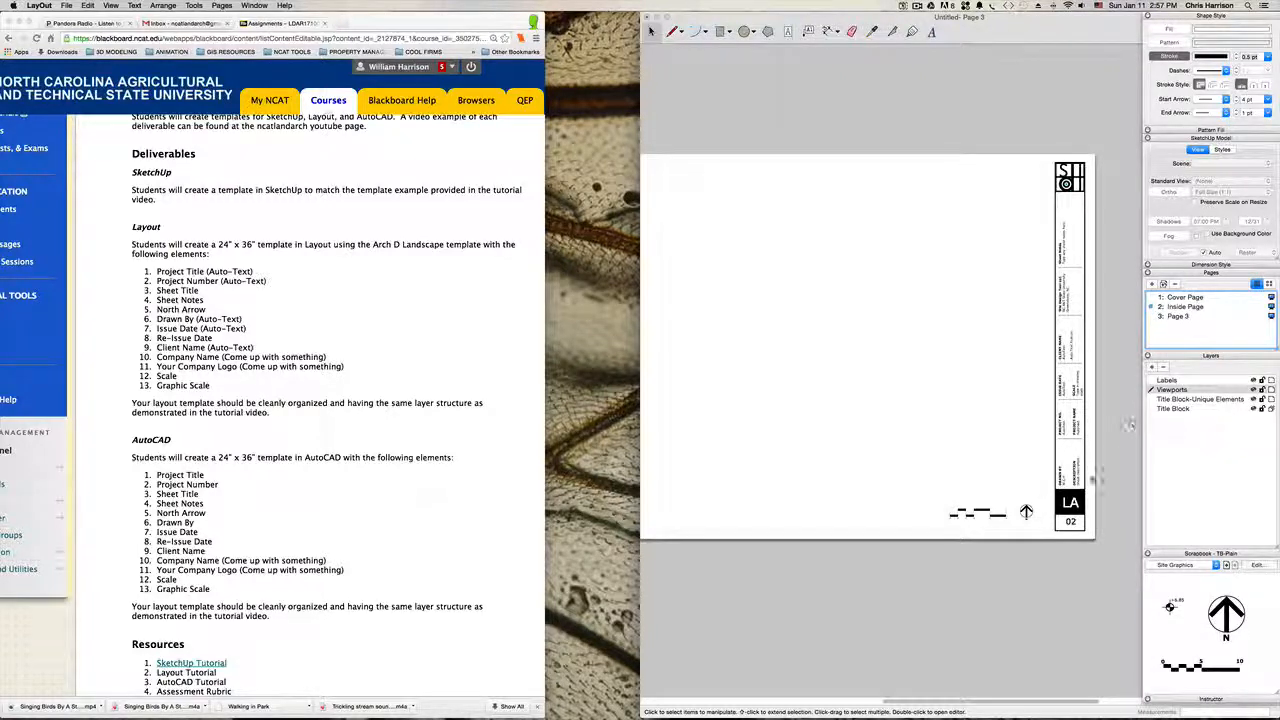
pyautogui.click(1178, 316)
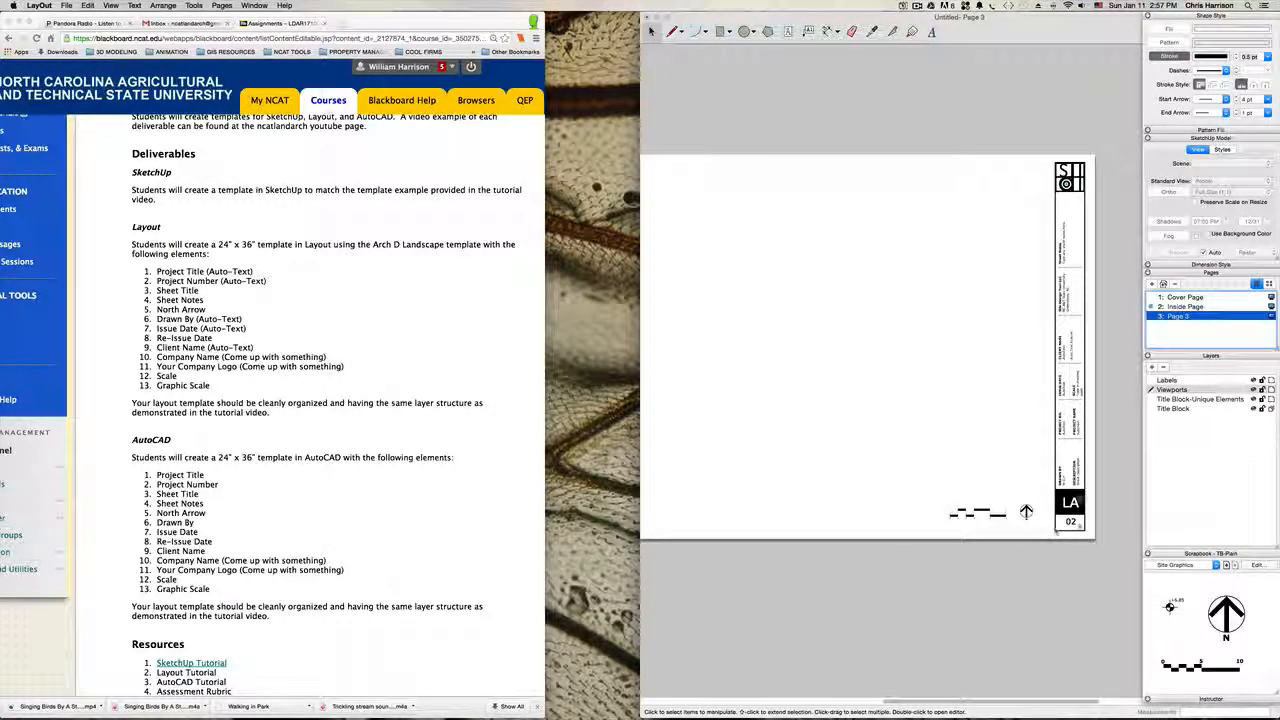
pyautogui.scroll(5, 1078, 533)
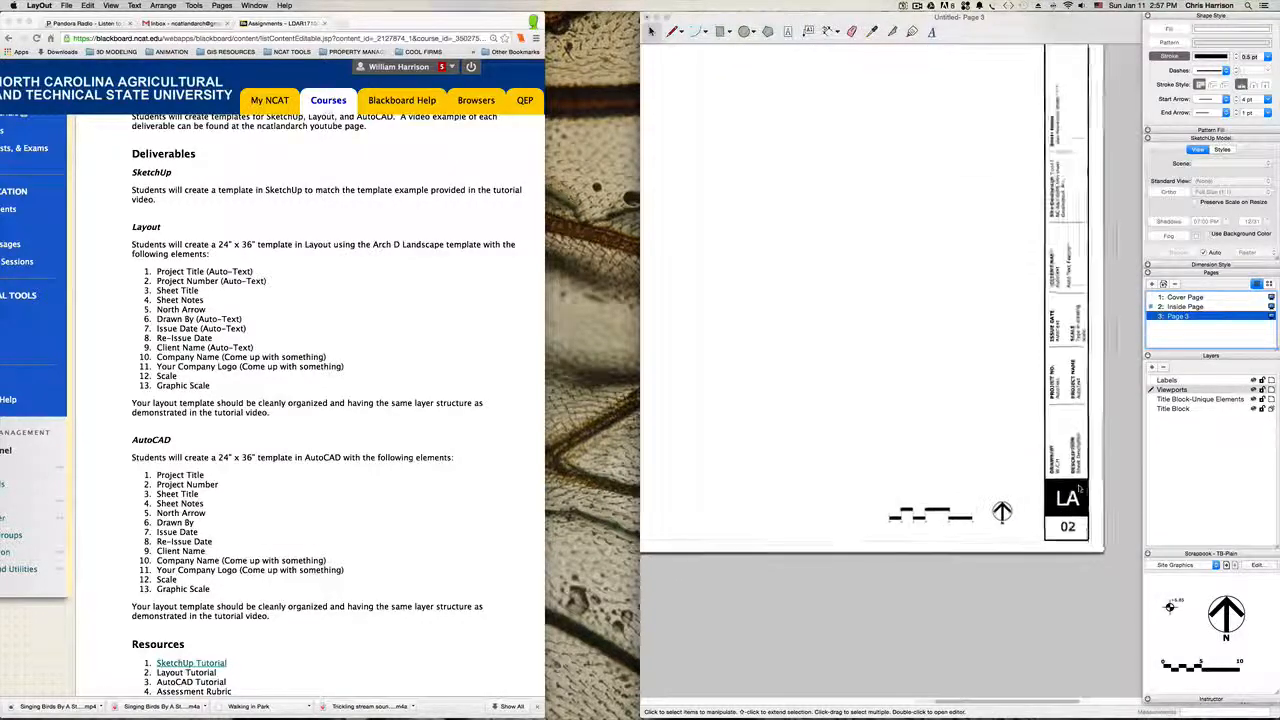
pyautogui.scroll(-2, 1076, 511)
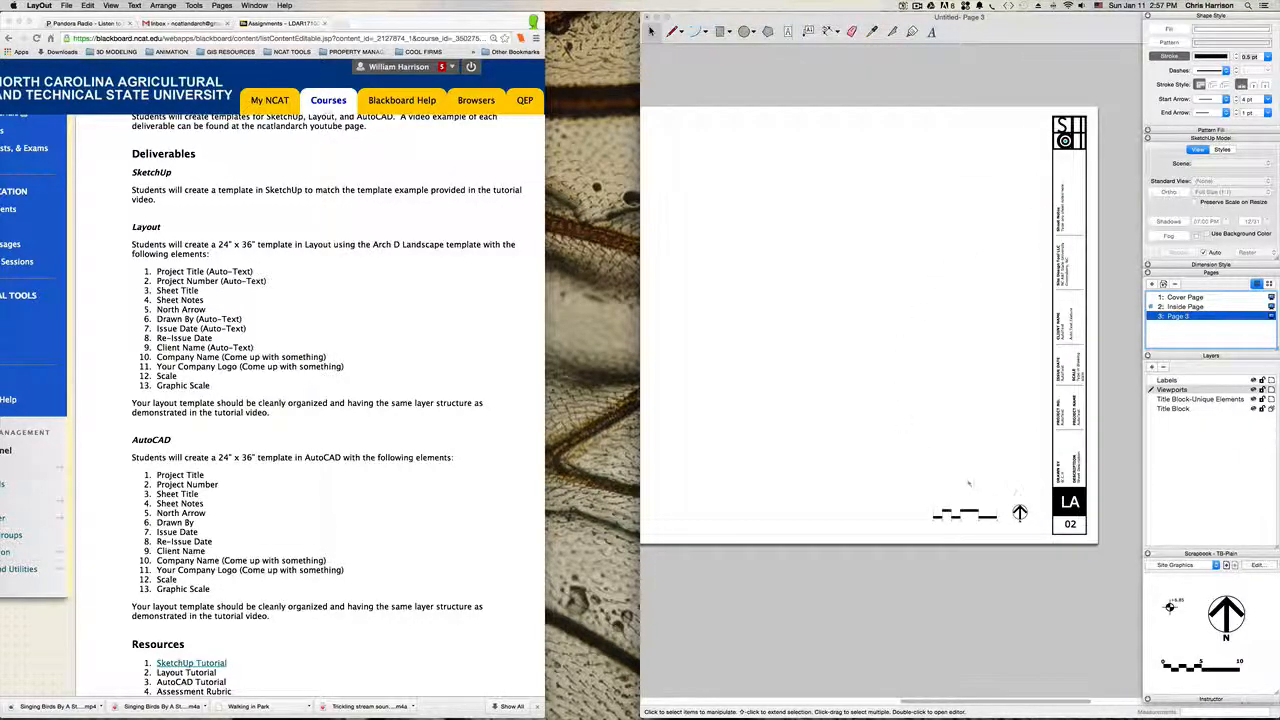
# Step: Review the Inside Page's title block text and delete the trial third page
pyautogui.click(1186, 306)
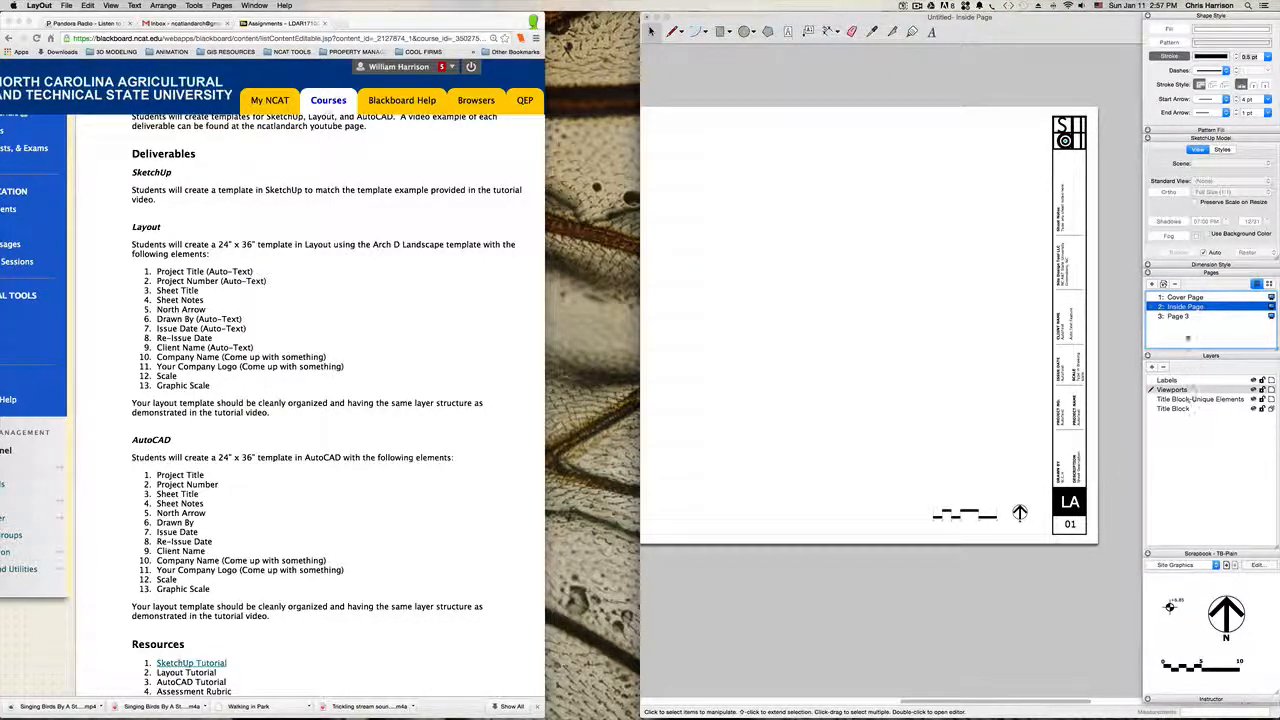
pyautogui.scroll(3, 1062, 331)
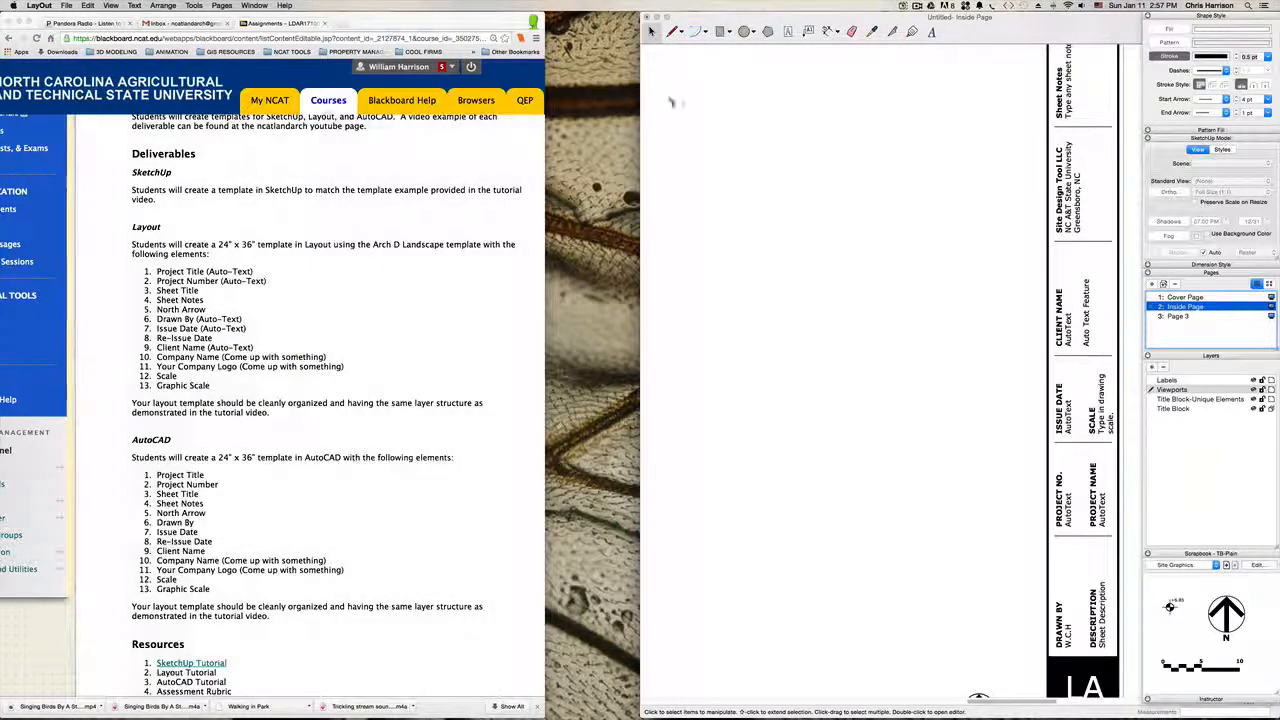
pyautogui.scroll(-4, 810, 220)
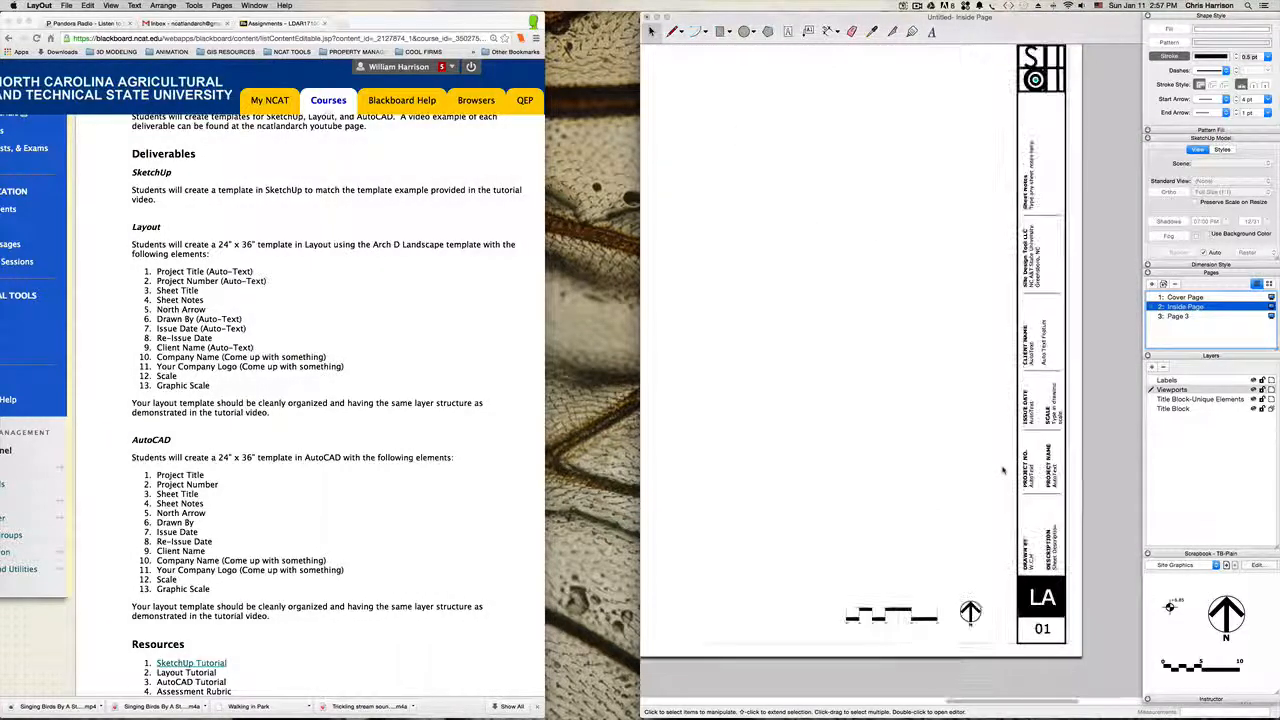
pyautogui.scroll(-3, 1003, 470)
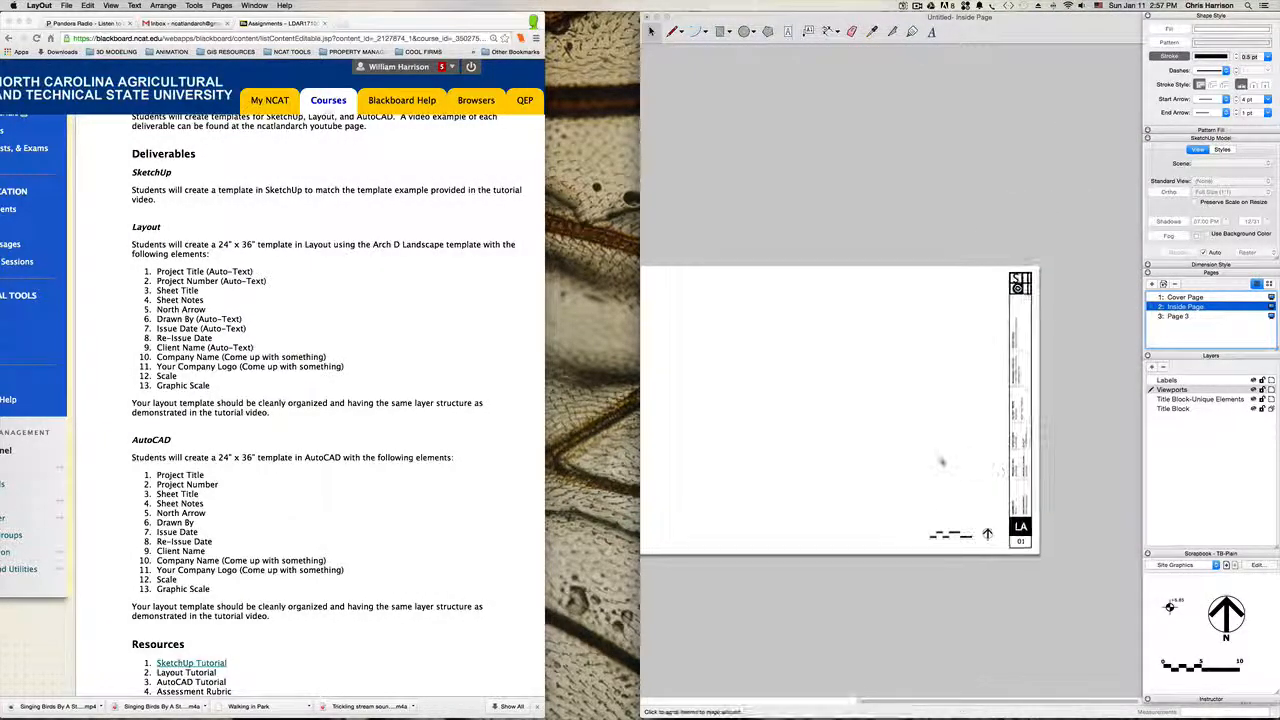
pyautogui.click(1178, 317)
pyautogui.click(1175, 284)
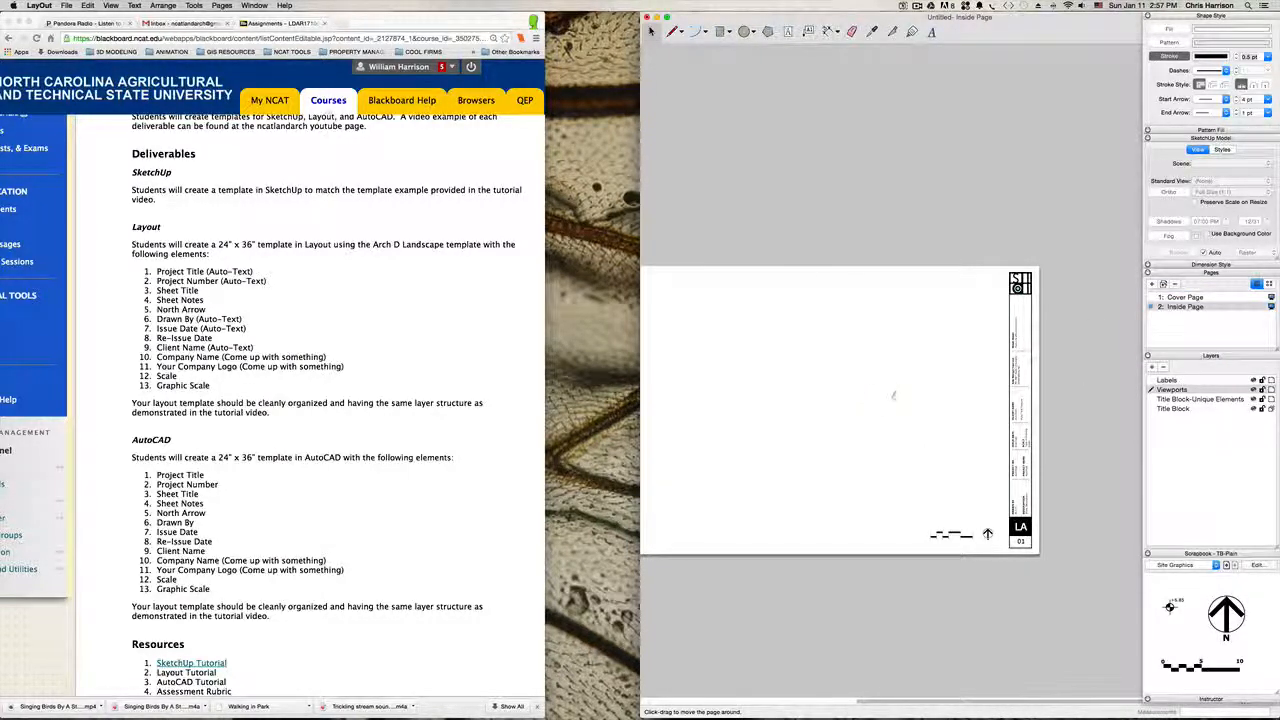
pyautogui.moveTo(891, 400); pyautogui.dragTo(895, 470, button='middle')
pyautogui.scroll(-2, 960, 407)
pyautogui.scroll(2, 829, 331)
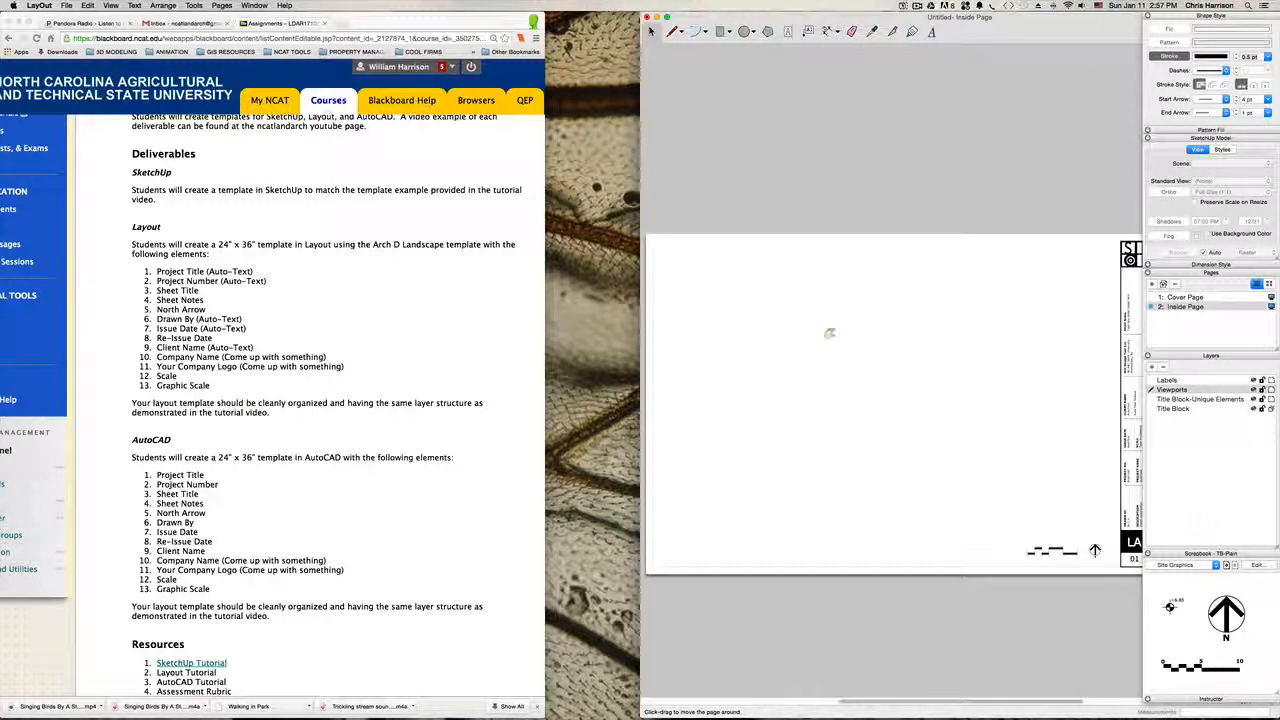
pyautogui.hscroll(4, 983, 370)
pyautogui.scroll(2, 975, 383)
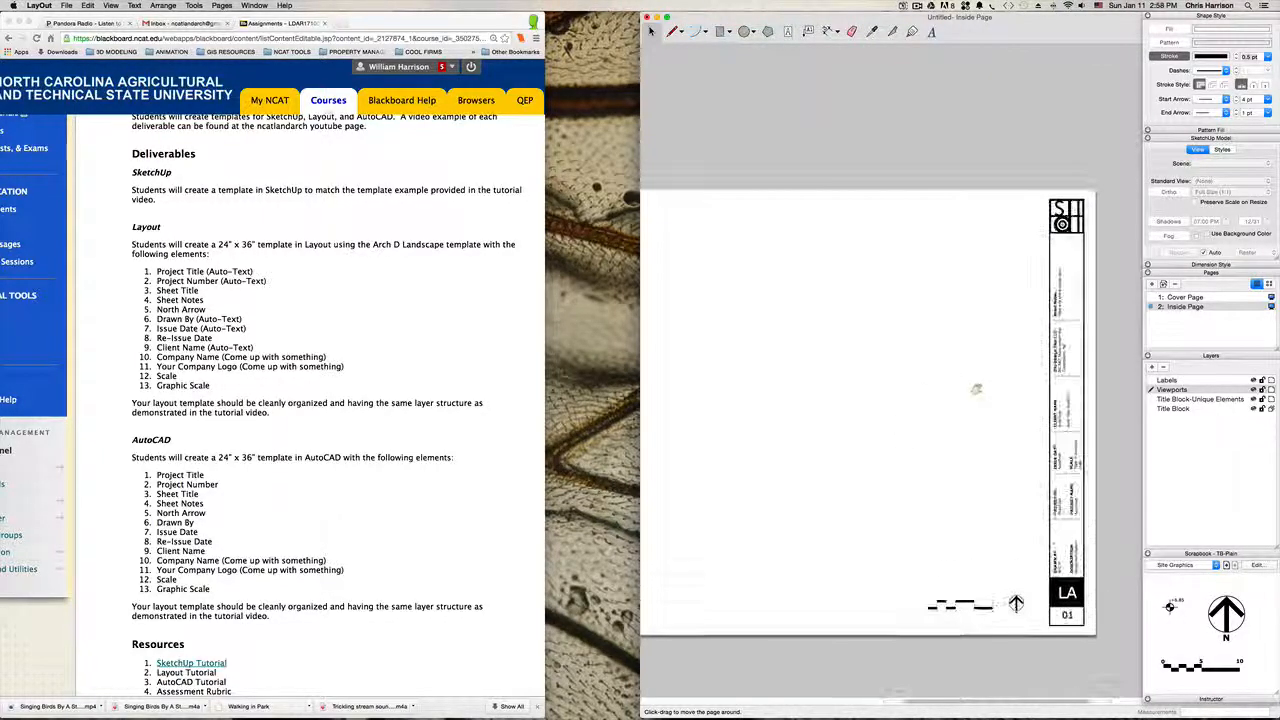
pyautogui.scroll(2, 976, 389)
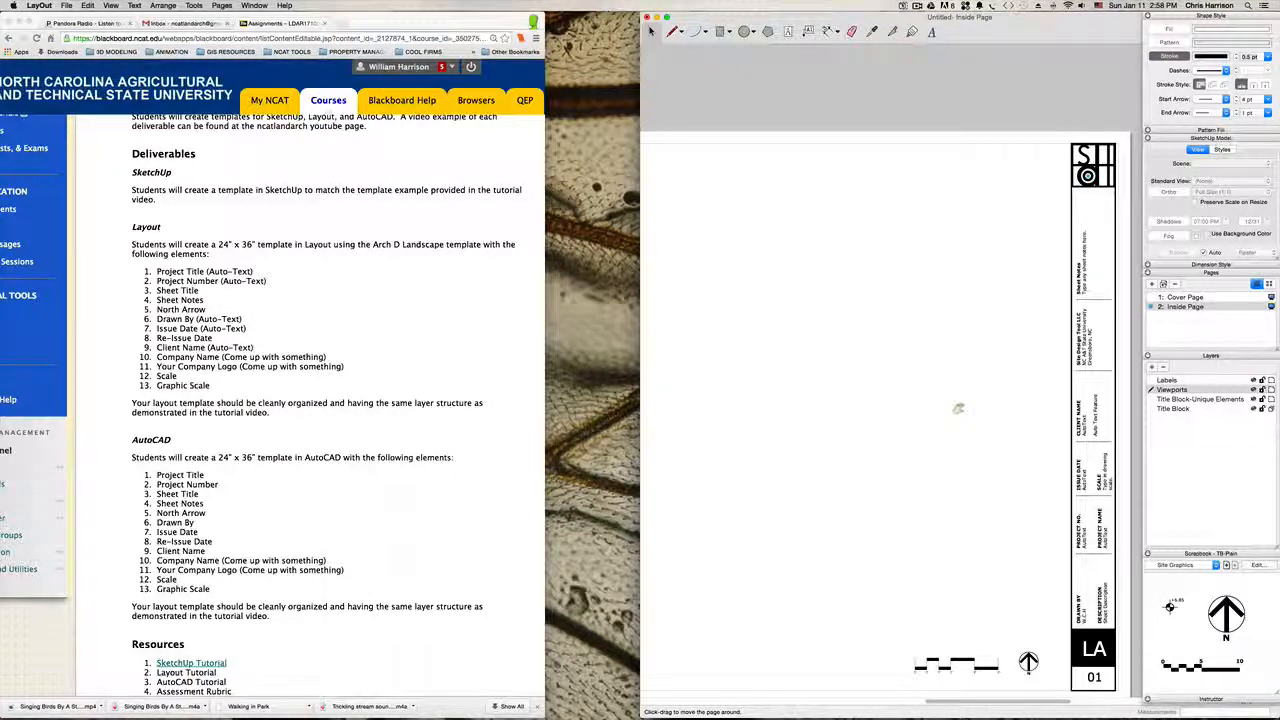
pyautogui.scroll(-3, 958, 408)
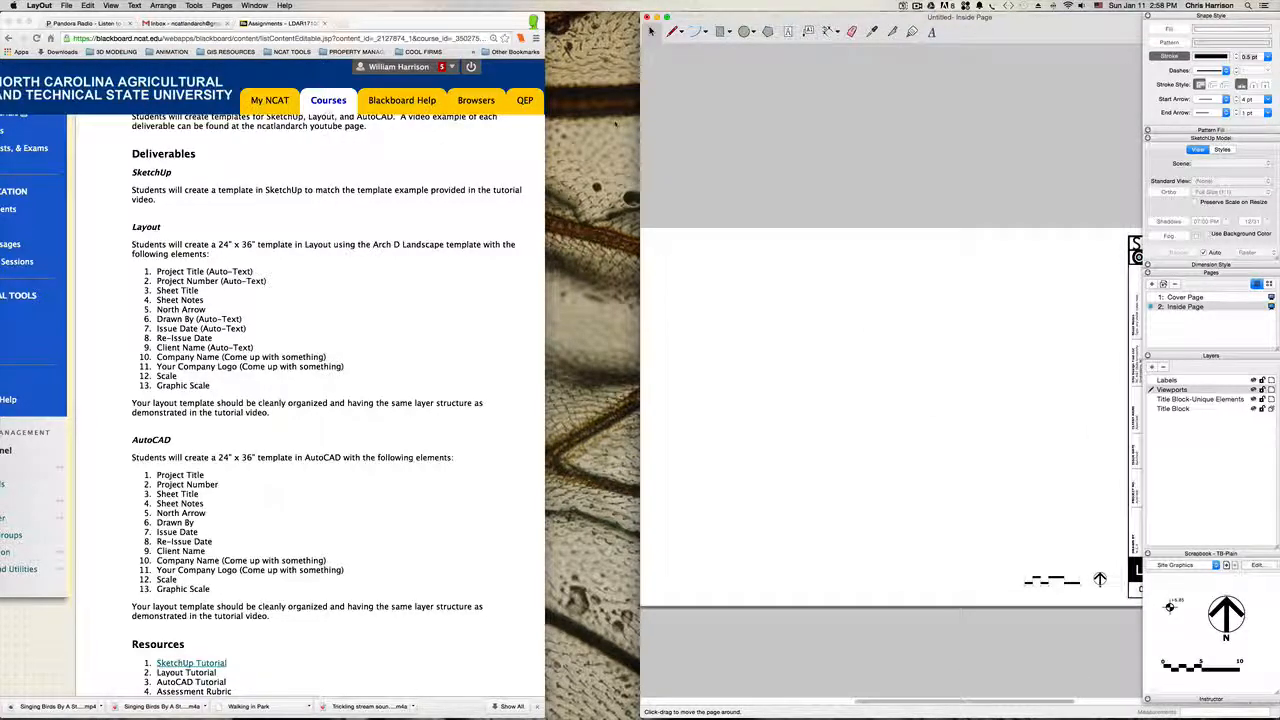
# Step: Save the document as a template named LDAR 171 Template in the LayOut Templates folder, replacing the existing one
pyautogui.click(66, 5)
pyautogui.click(66, 5)
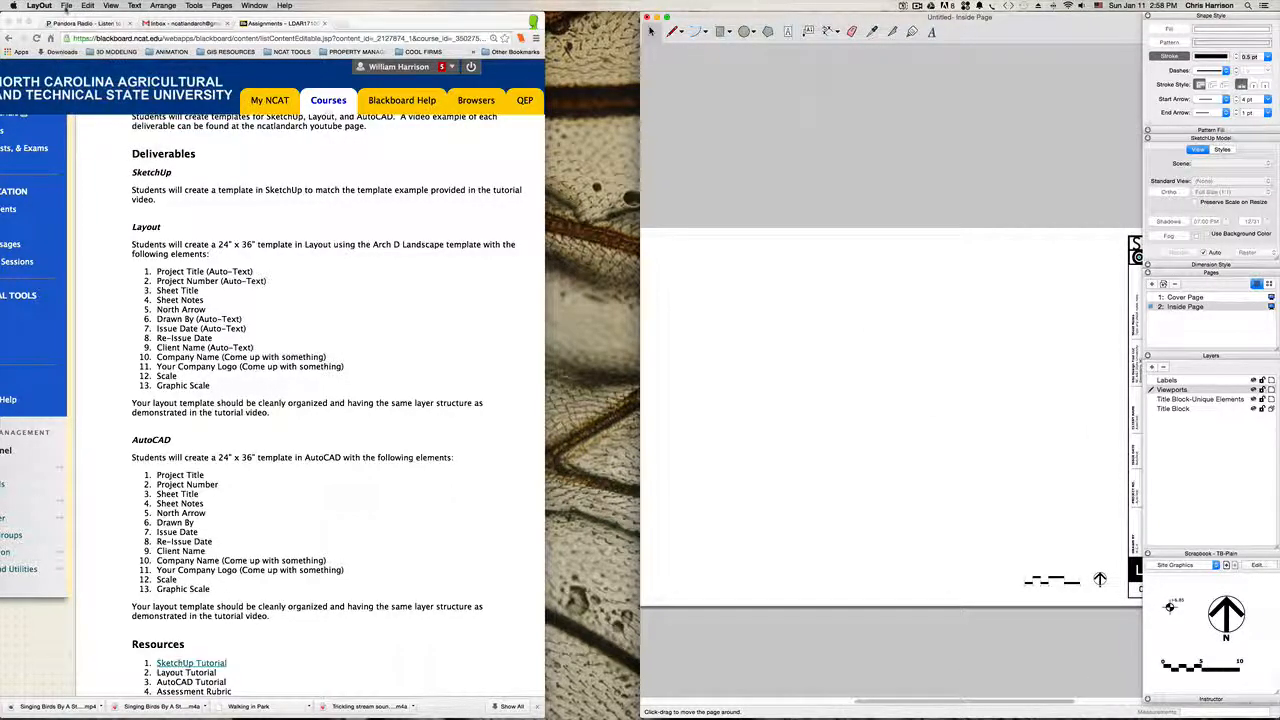
pyautogui.click(66, 5)
pyautogui.click(97, 80)
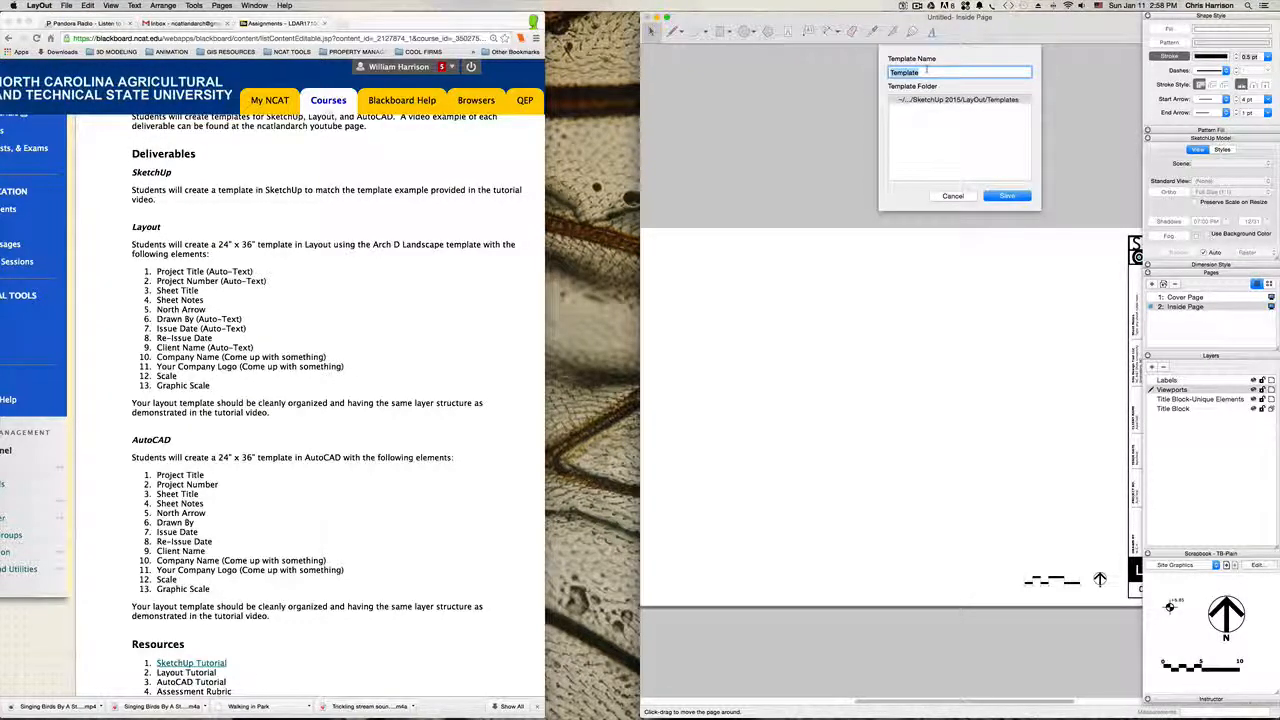
pyautogui.write('LDAR 171 ')
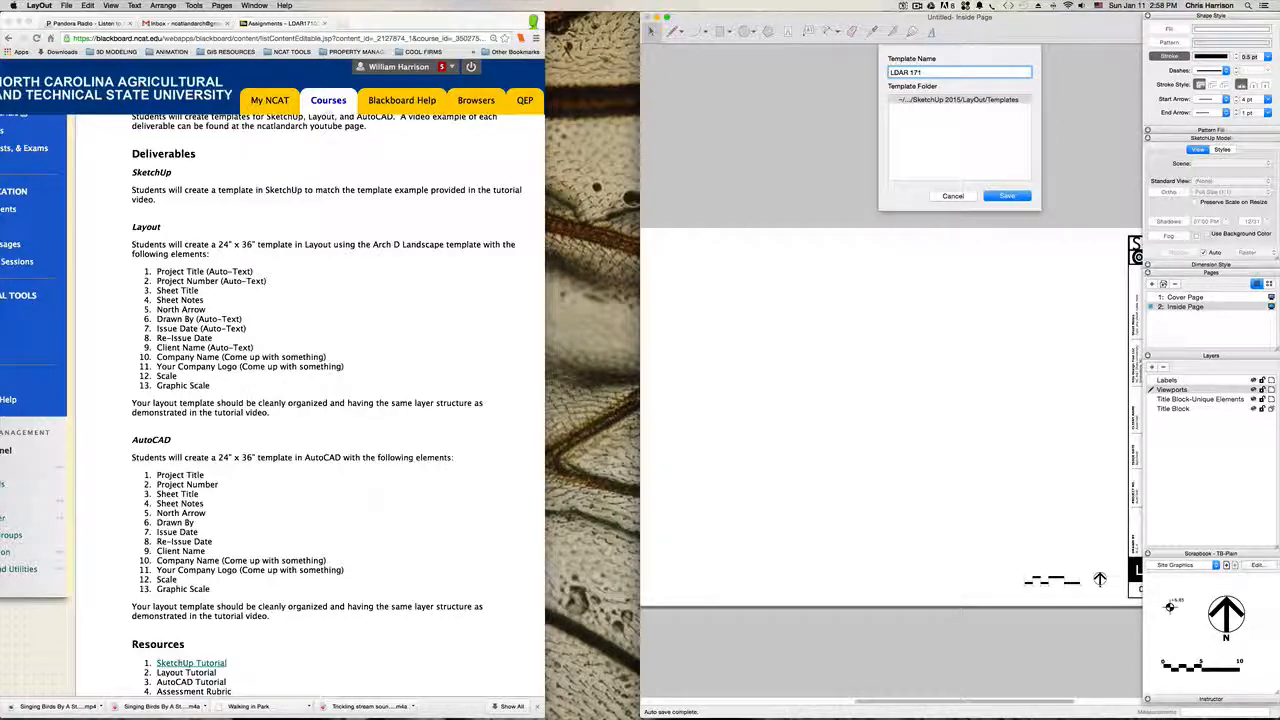
pyautogui.write('Template')
pyautogui.press('Return')
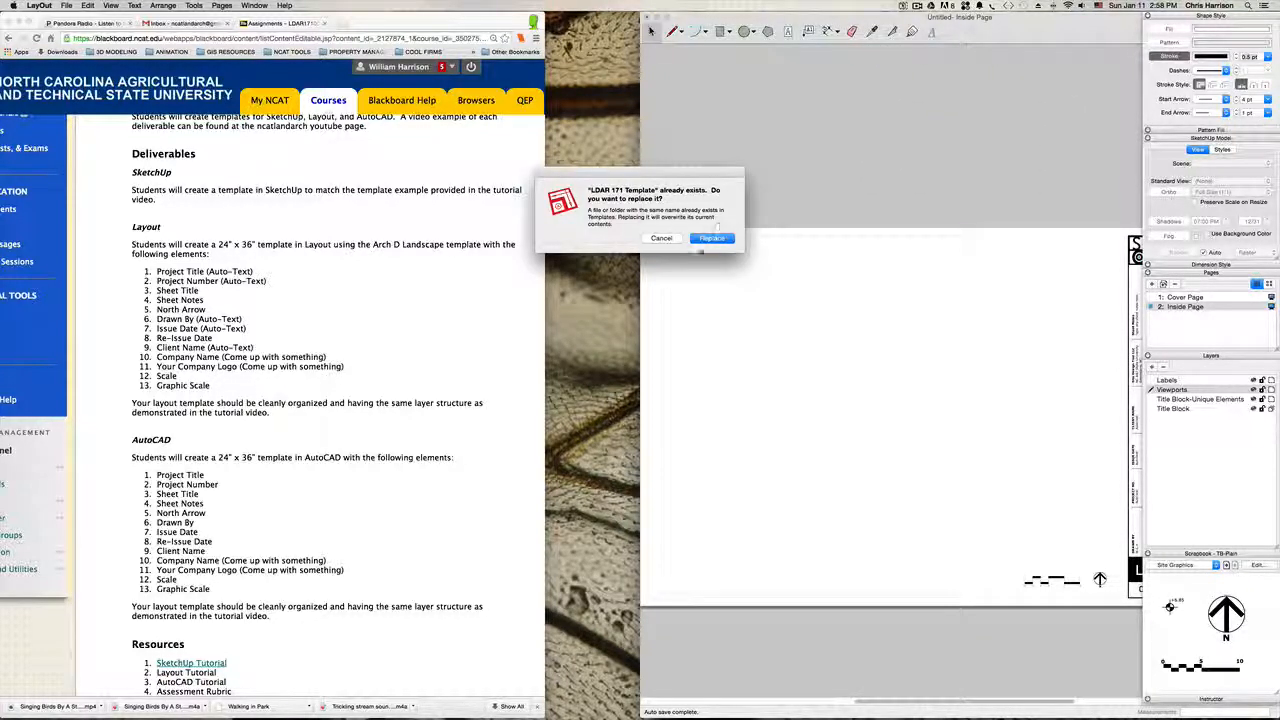
pyautogui.click(712, 238)
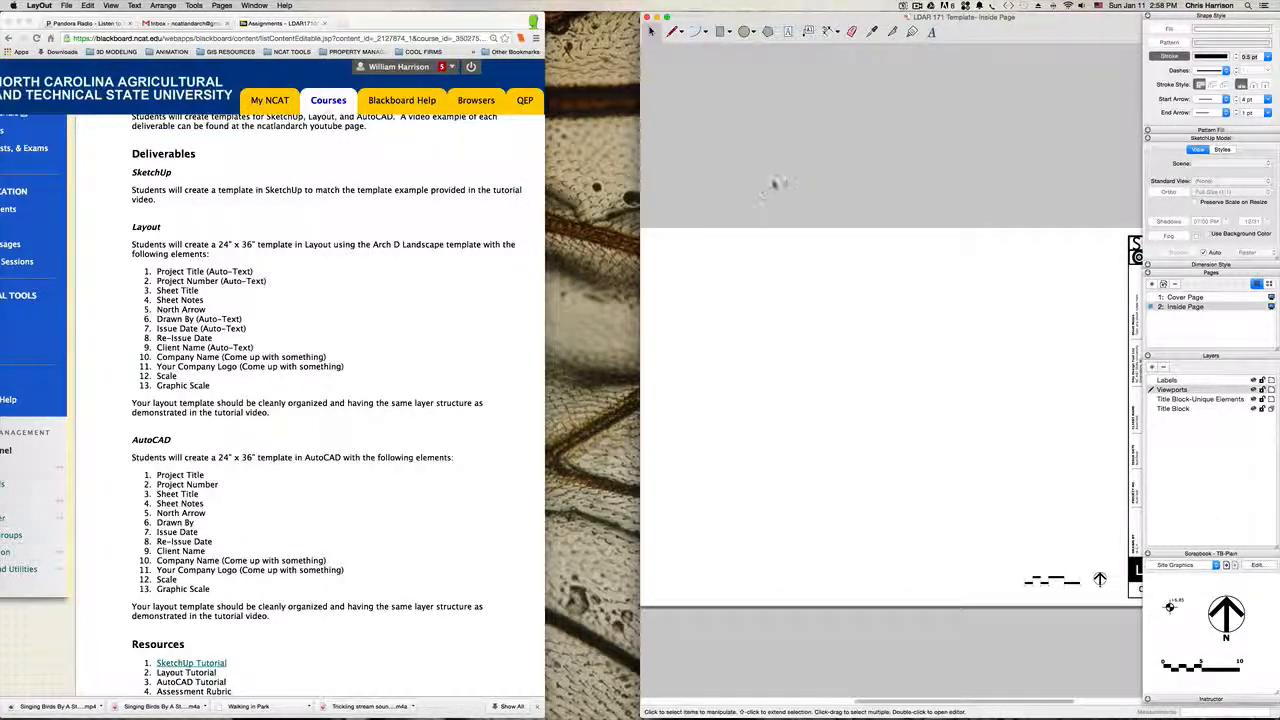
pyautogui.scroll(-3, 885, 251)
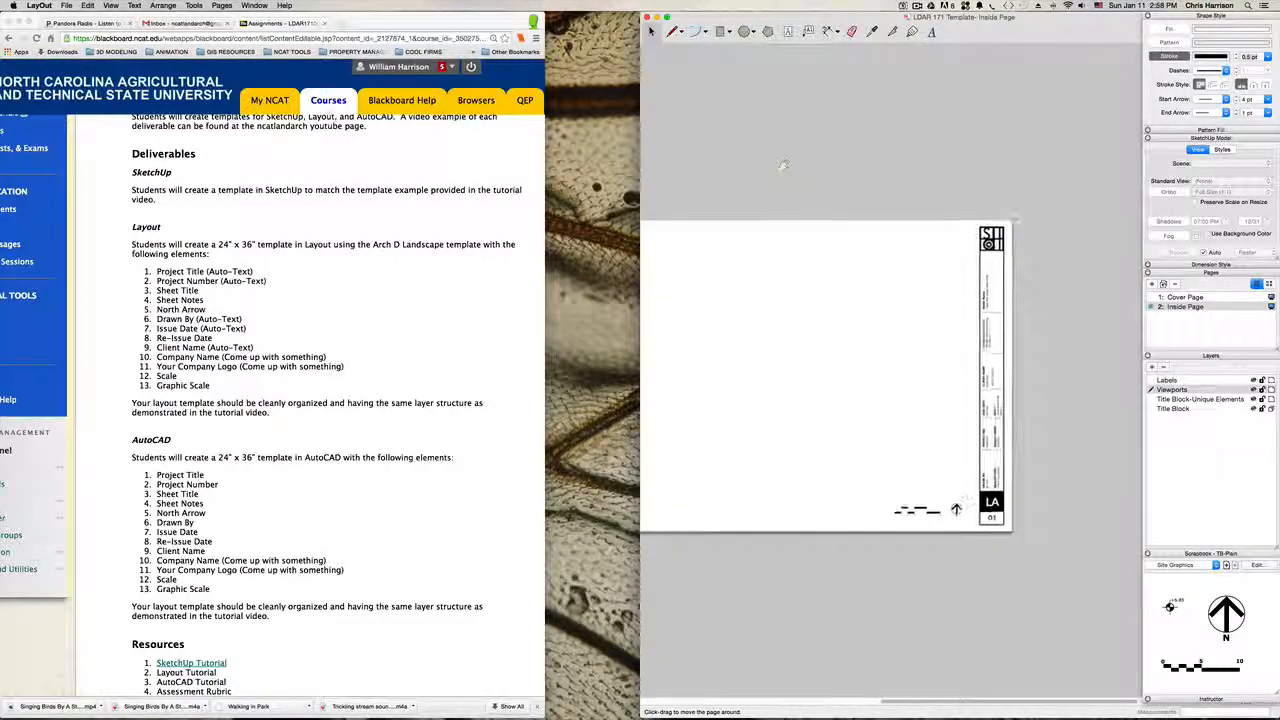
pyautogui.scroll(1, 885, 251)
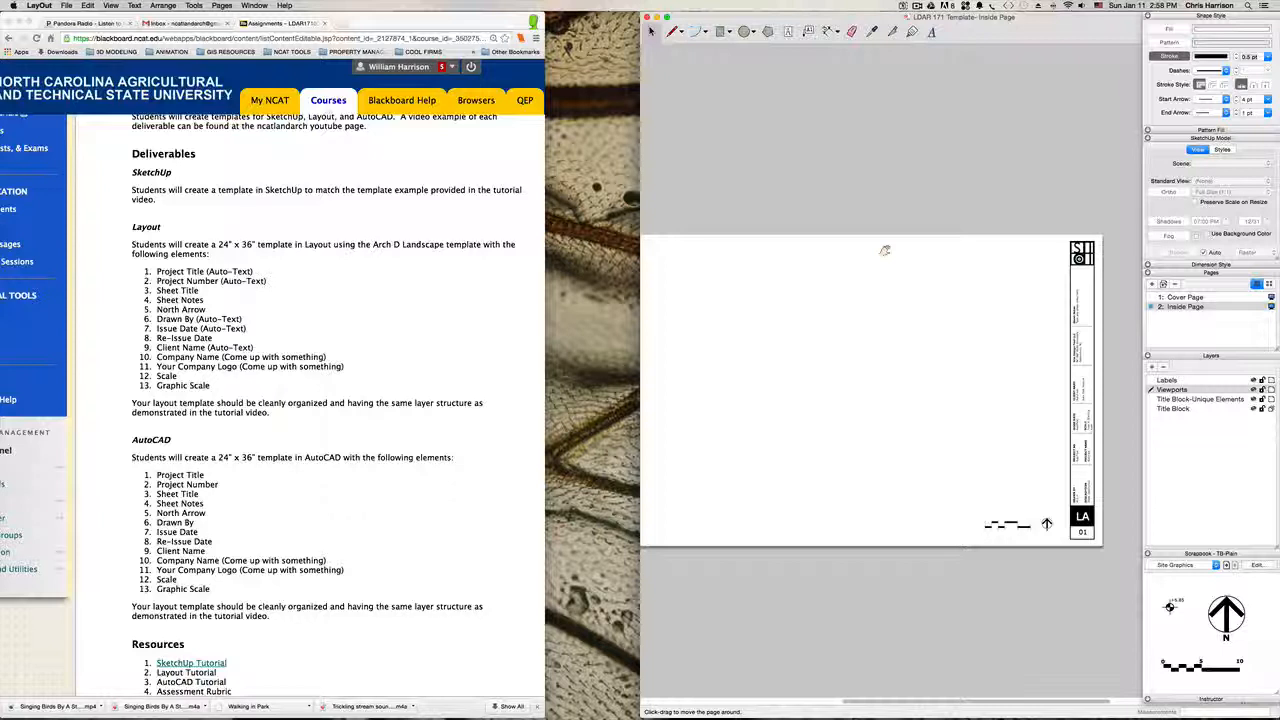
pyautogui.moveTo(768, 290); pyautogui.dragTo(826, 291, button='middle')
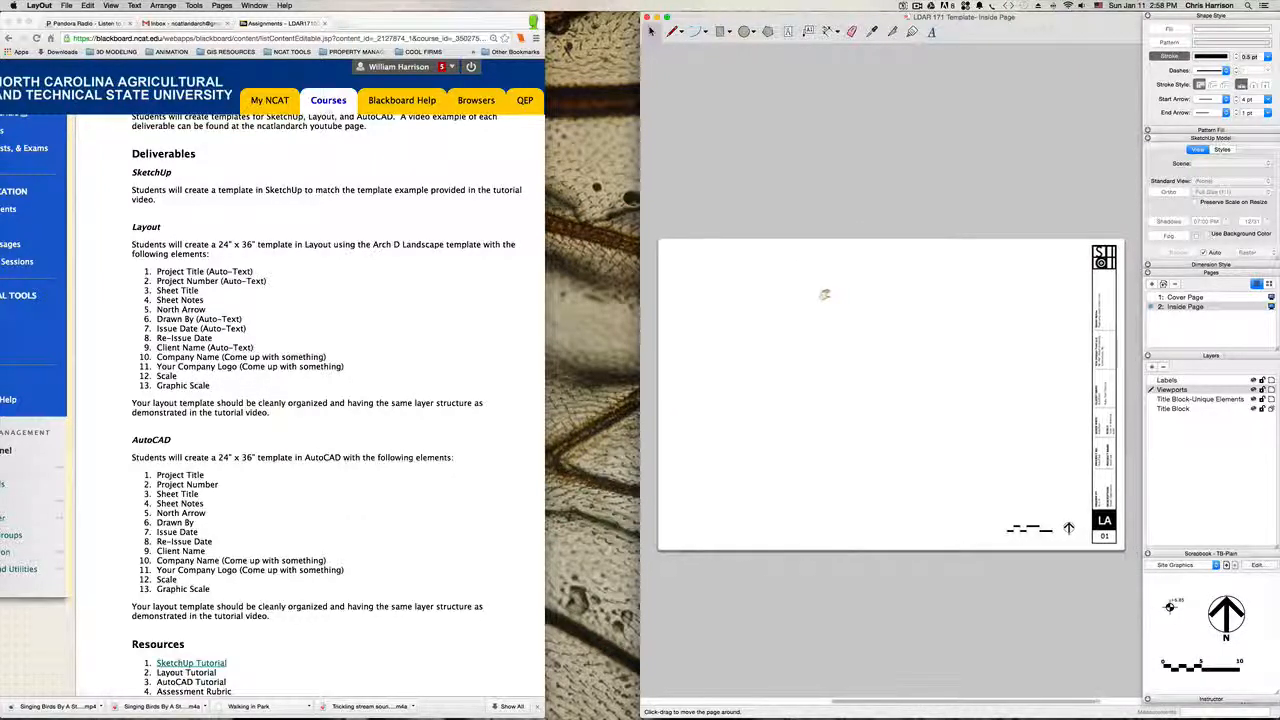